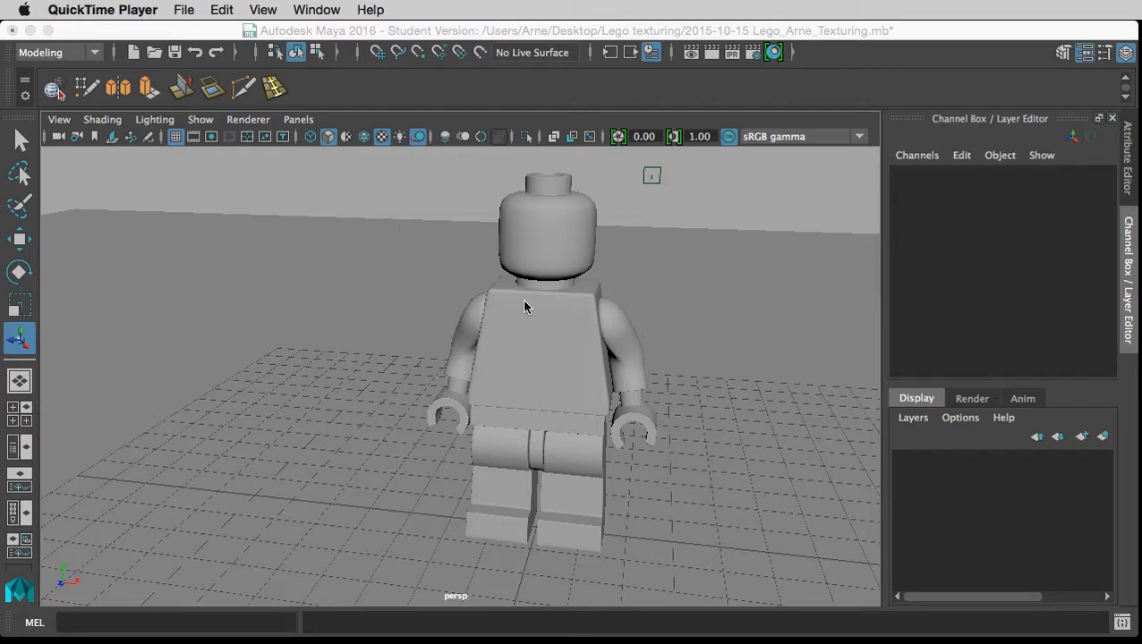
Examine the minifigure's torso, arm and head and the ground plane by selecting them individually, ending with the torso.
mouse_move(537, 344)
left_mouse_down()
mouse_move(525, 360)
mouse_move(484, 346)
mouse_move(492, 334)
mouse_move(526, 338)
left_mouse_up()
left_click(582, 359)
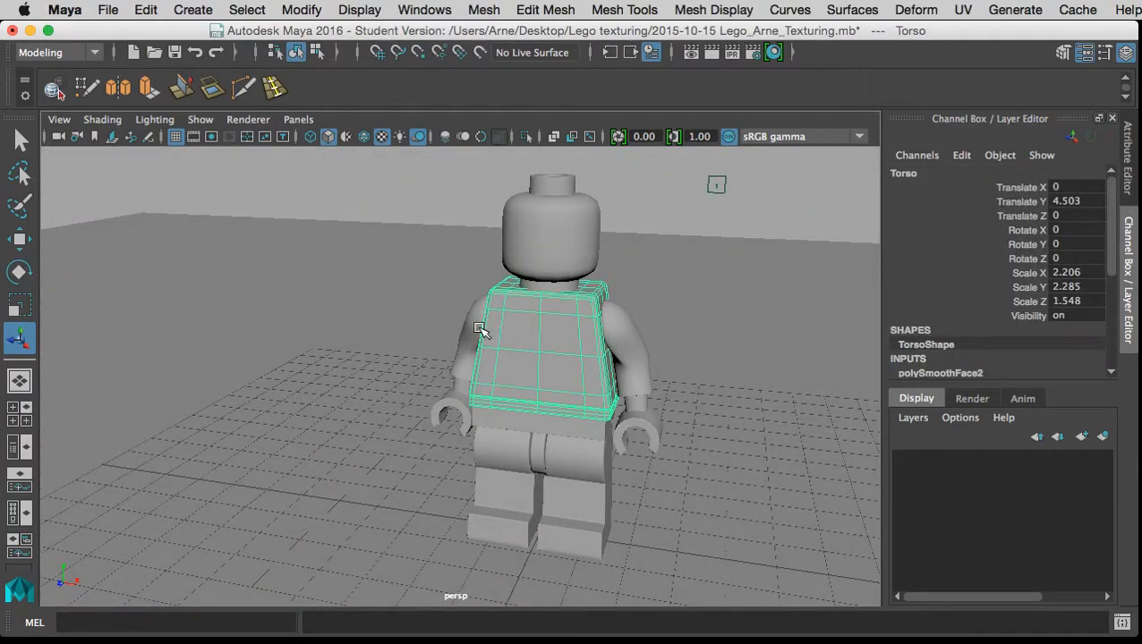
left_click(471, 335)
left_click(545, 233)
left_click_drag(535, 359, 533, 361)
left_click(426, 361)
left_click_drag(561, 397, 511, 411)
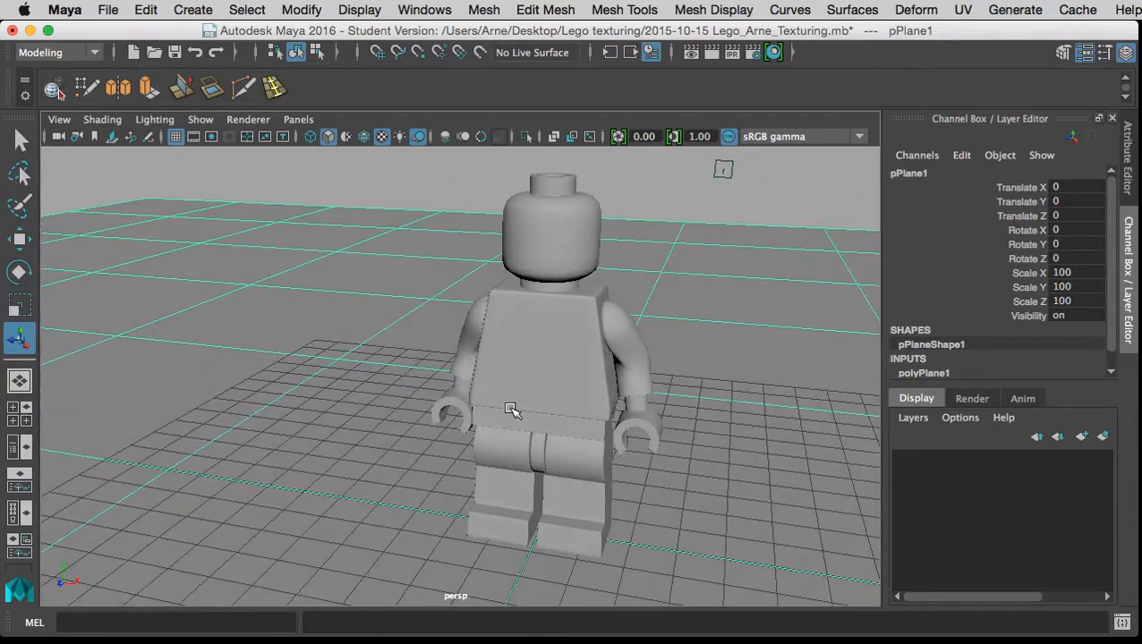
left_click_drag(573, 374, 565, 364)
left_click(565, 364)
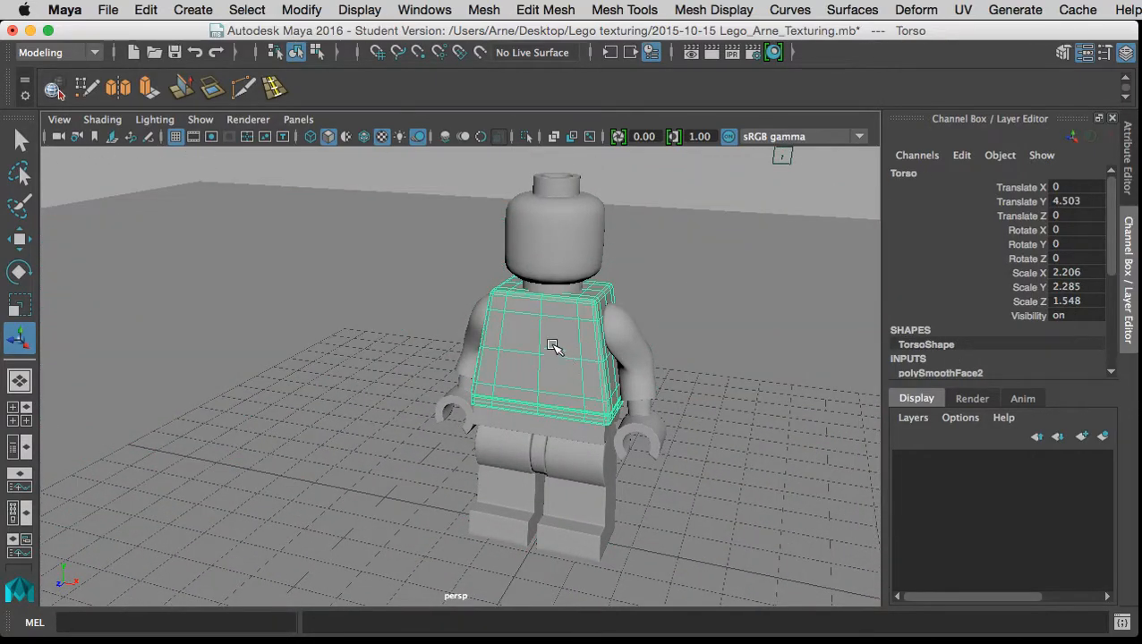
Try smoothing the torso mesh with one division and undo it.
left_click(475, 11)
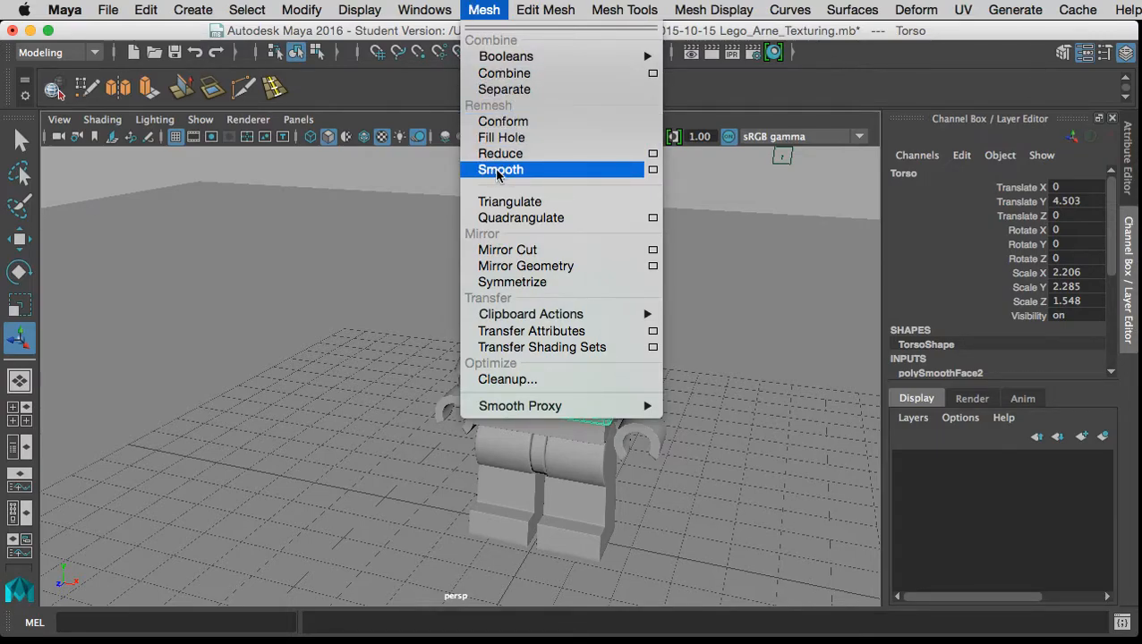
left_click(498, 170)
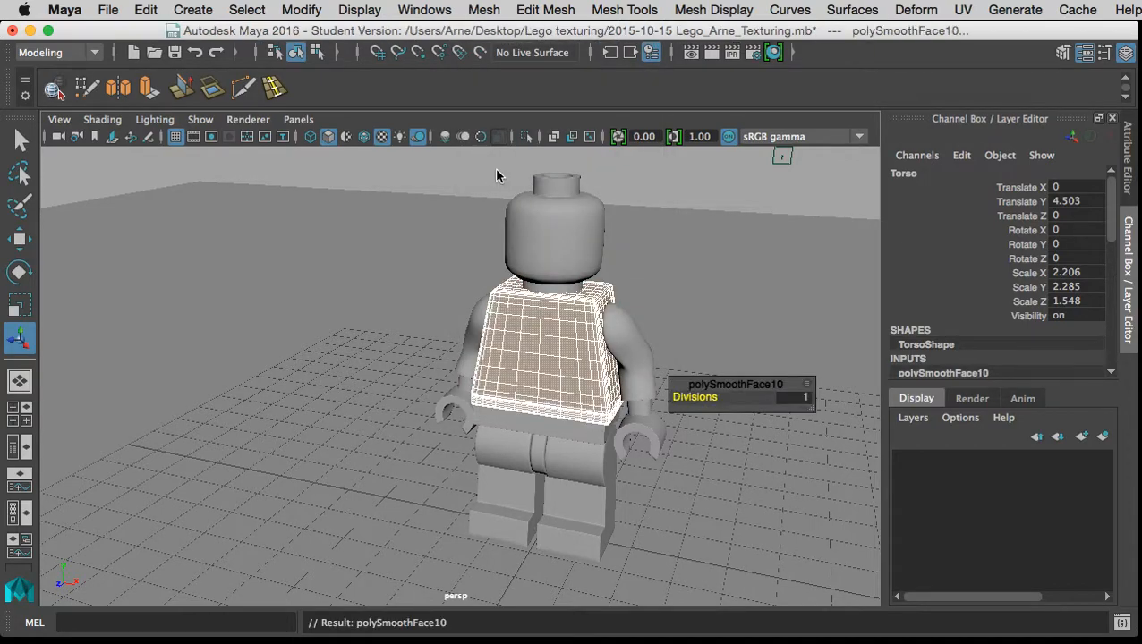
key("ctrl+z")
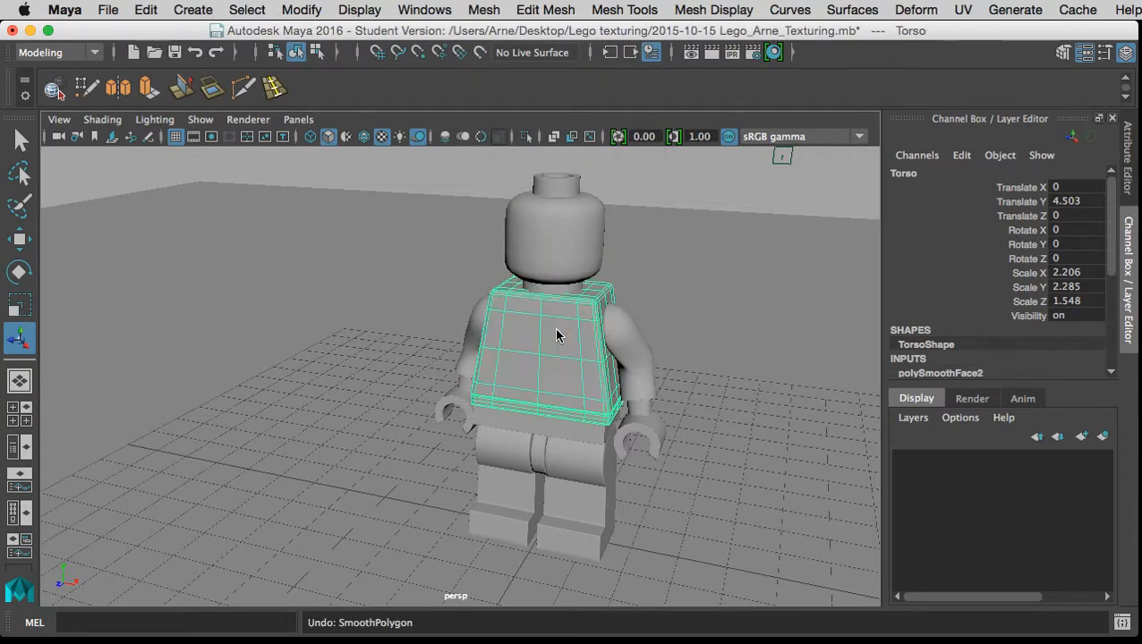
Compare the head with and without smooth preview, inspect both arms and the right leg, and clear the selection.
left_click(561, 267)
key("3")
key("1")
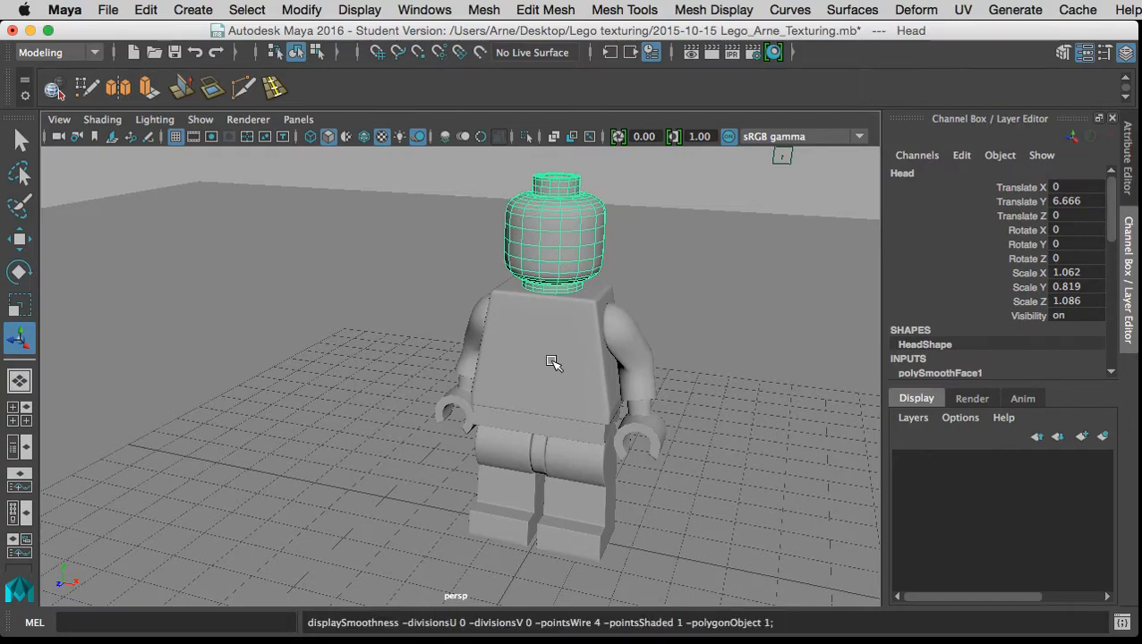
left_click(616, 332)
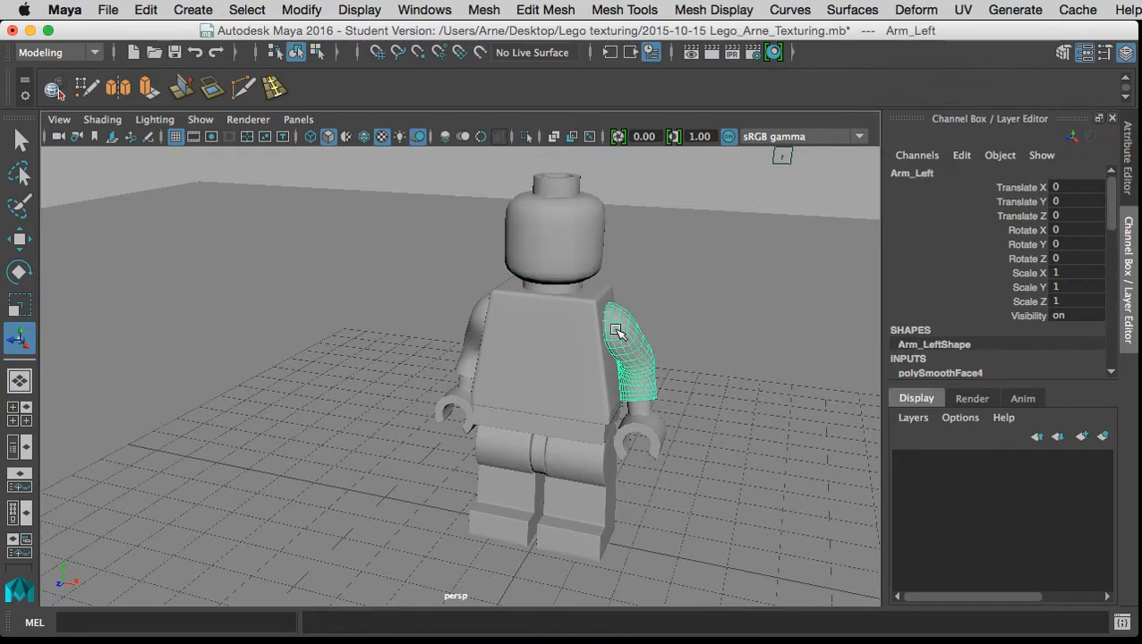
left_click(476, 335)
left_click(486, 458)
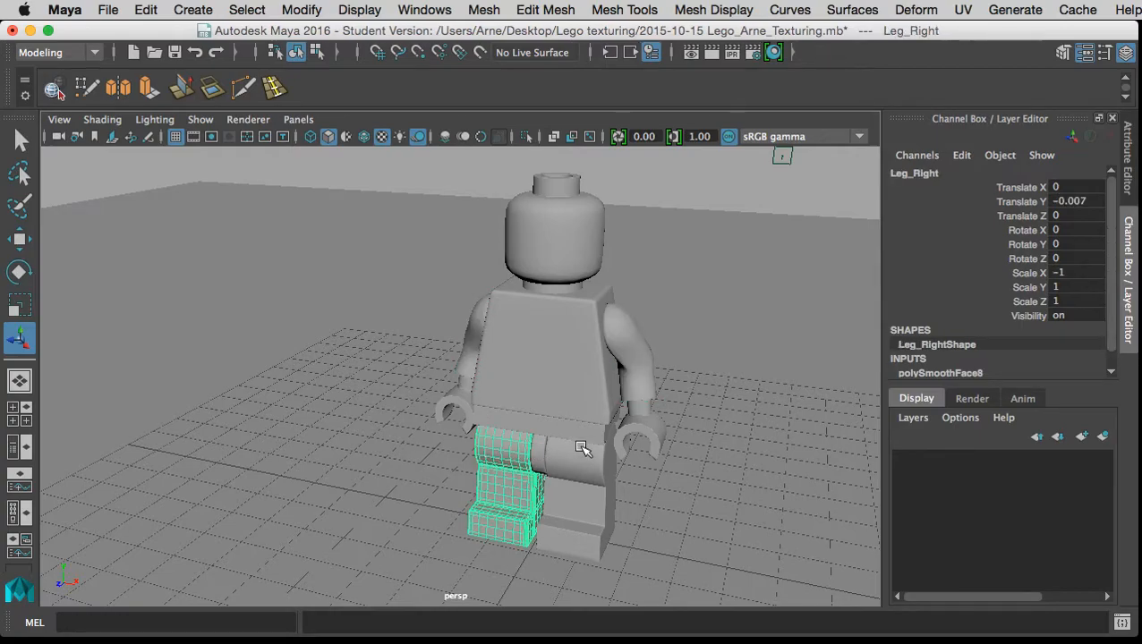
left_click(689, 195)
Switch to Preview to examine the zombie minifigure reference image Sample zom guy.jpg, and close the image.
key("super+Tab")
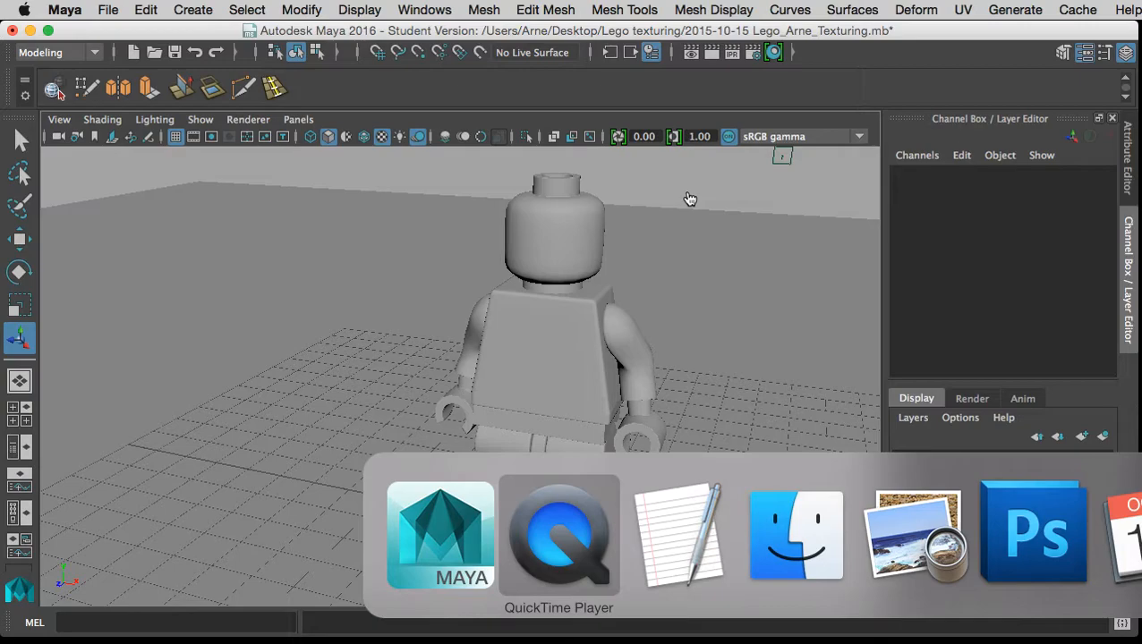
key("super+Tab")
key("super+Tab")
key("super+Tab")
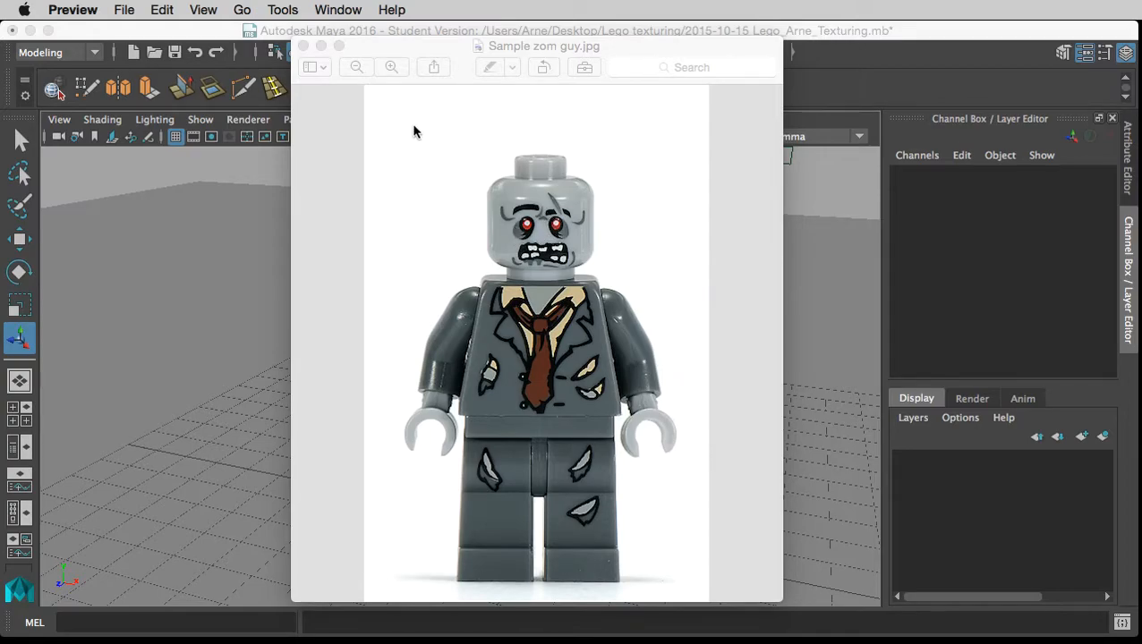
left_click(303, 46)
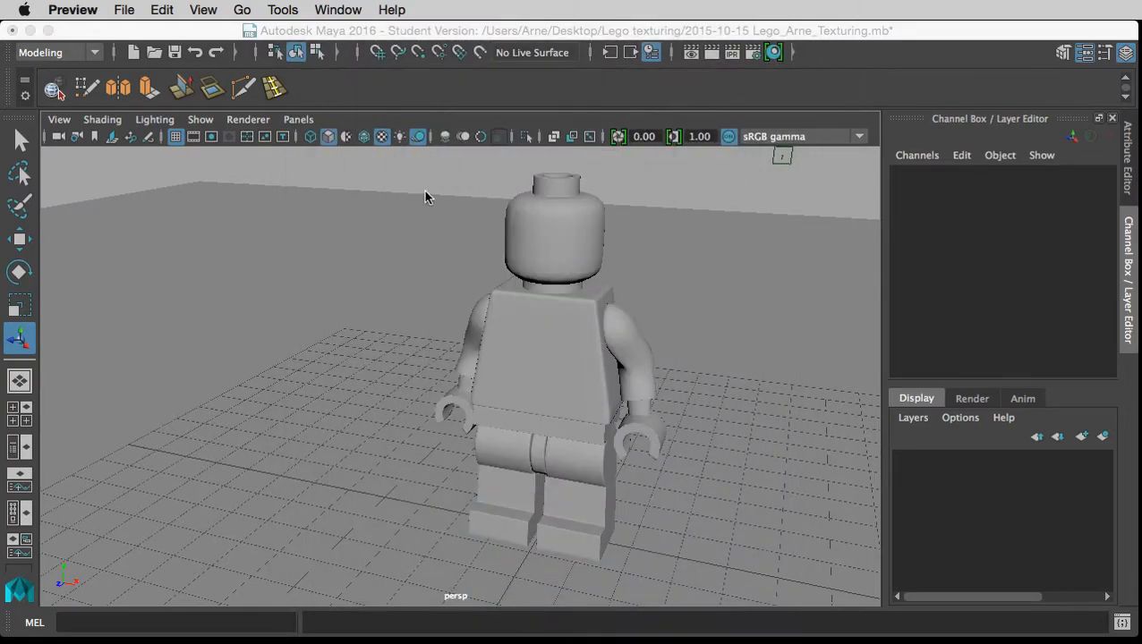
Open the torso's UV layout in the UV Editor, frame it, and accept the student version save notice.
left_click(528, 349)
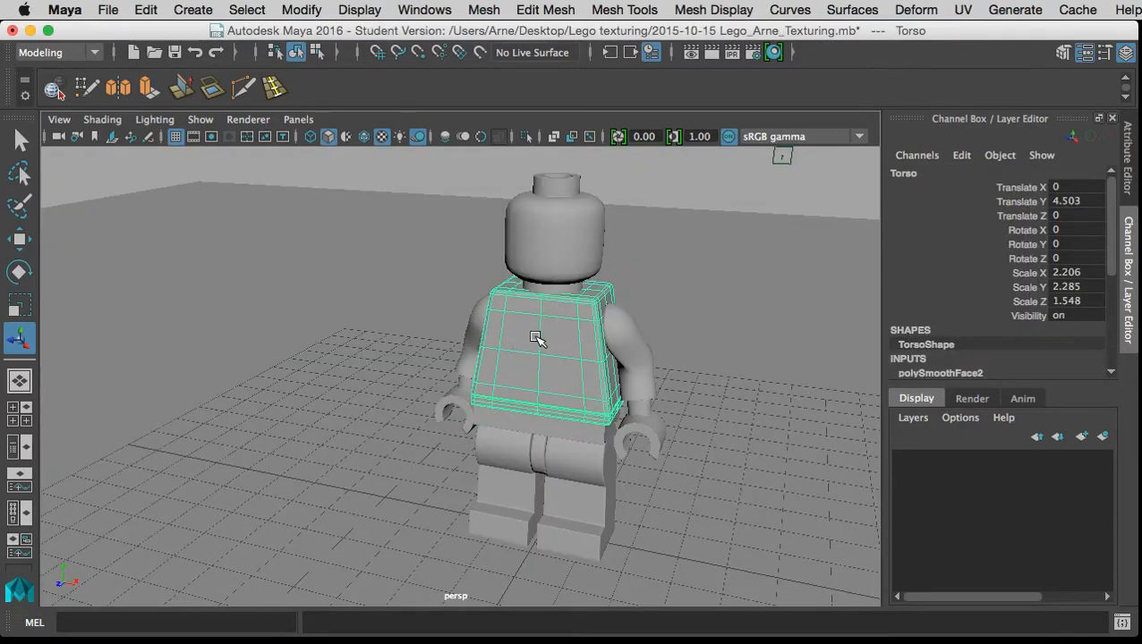
left_click(567, 260)
left_click(543, 333)
left_click(374, 10)
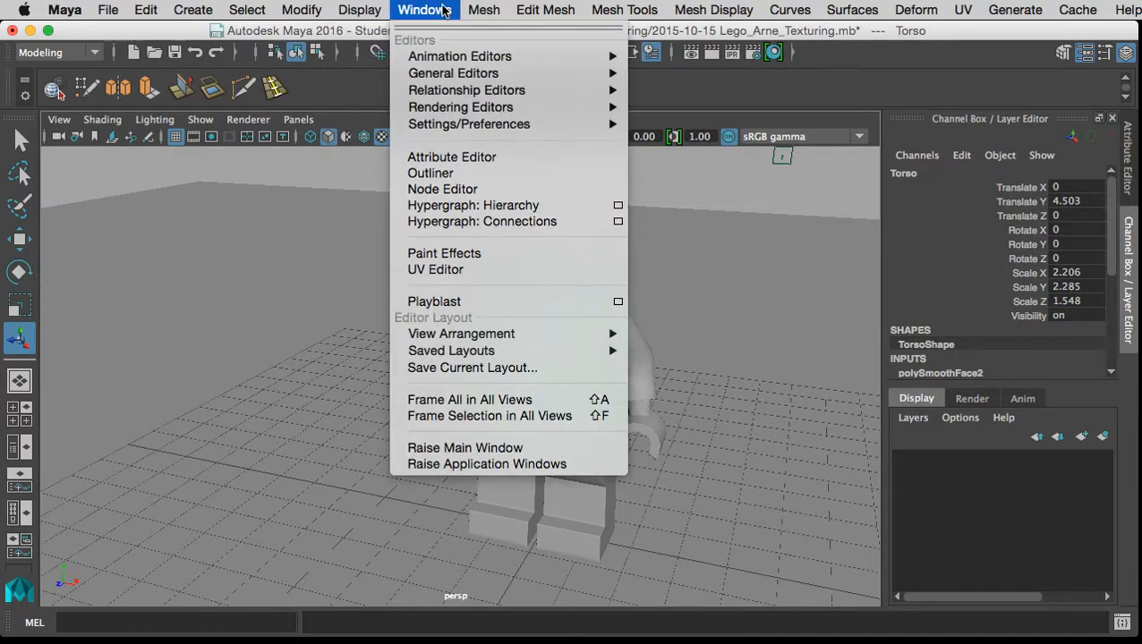
left_click(473, 275)
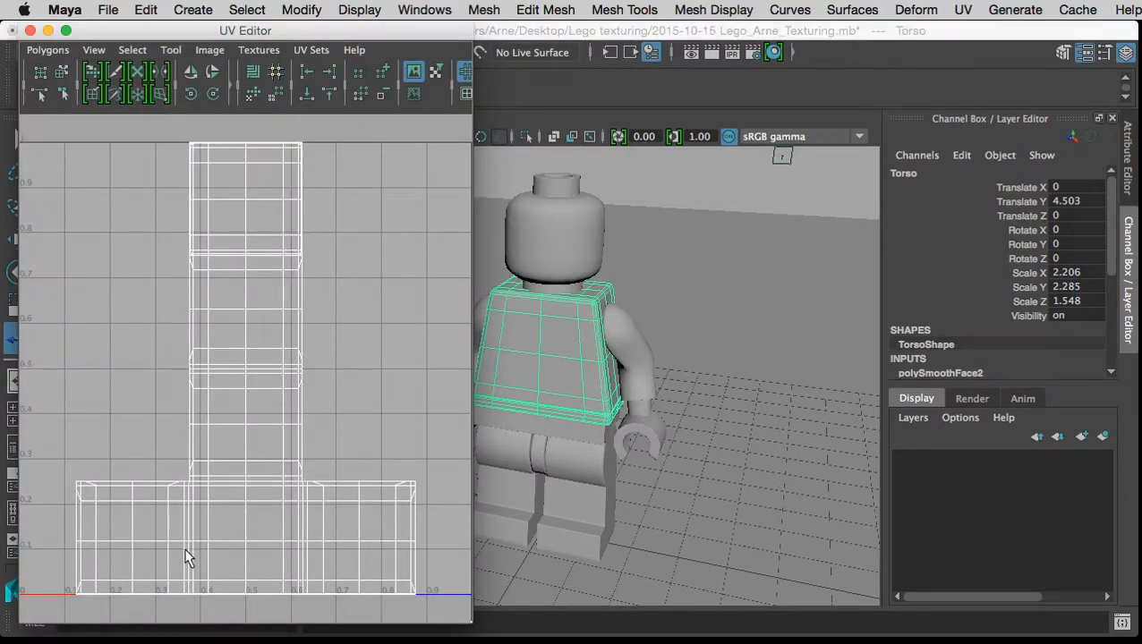
key("f")
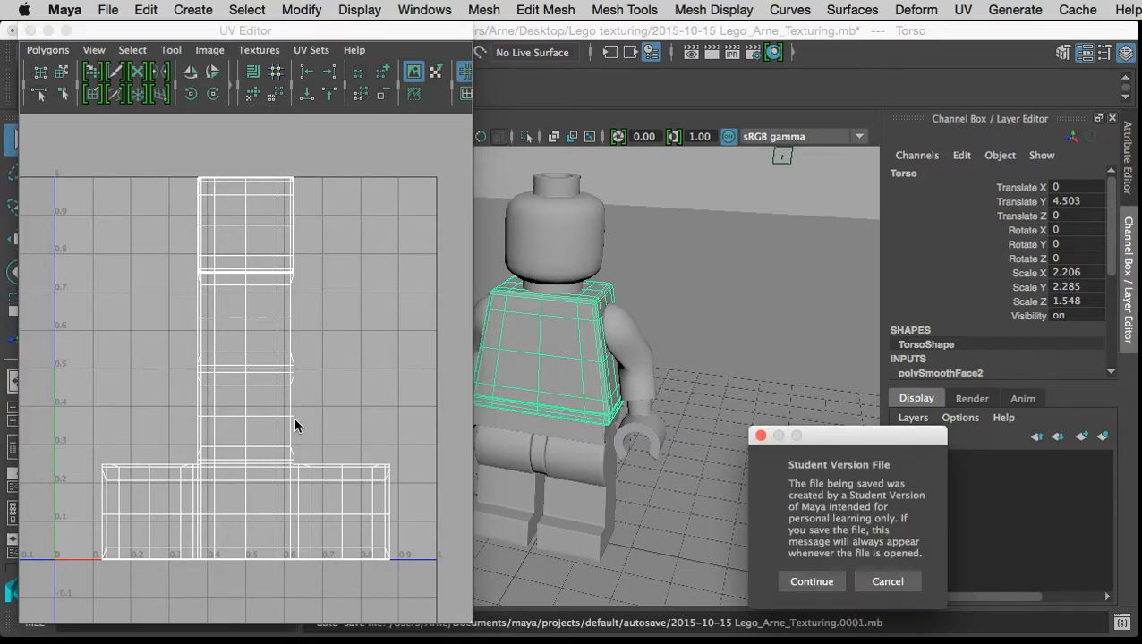
left_click(811, 582)
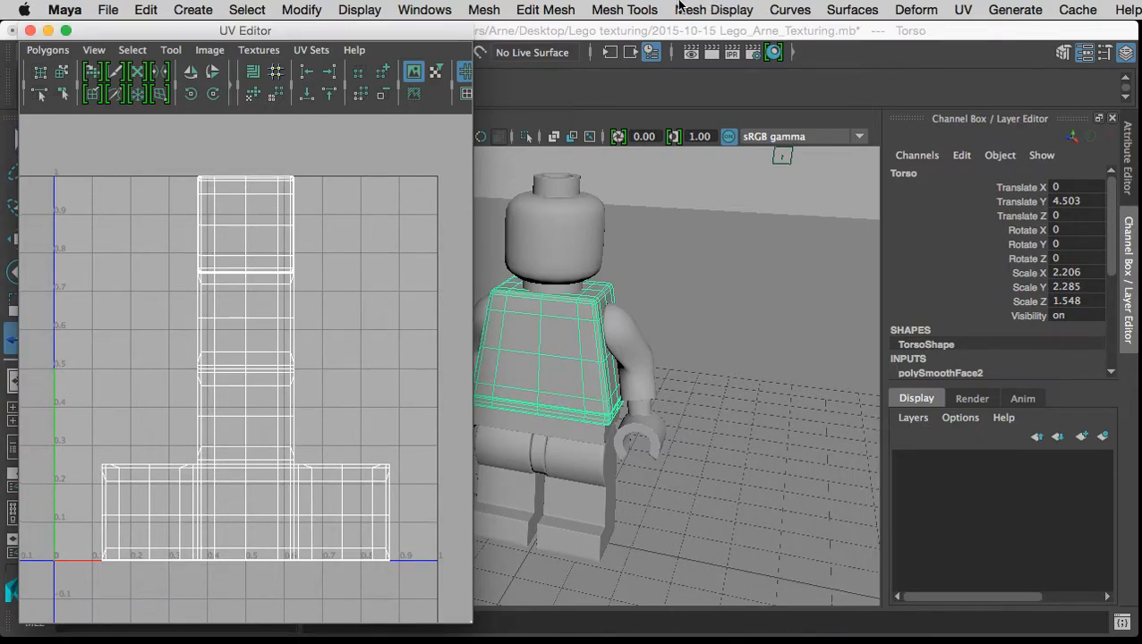
Apply Automatic UV mapping to the torso.
left_click_drag(634, 286, 767, 251)
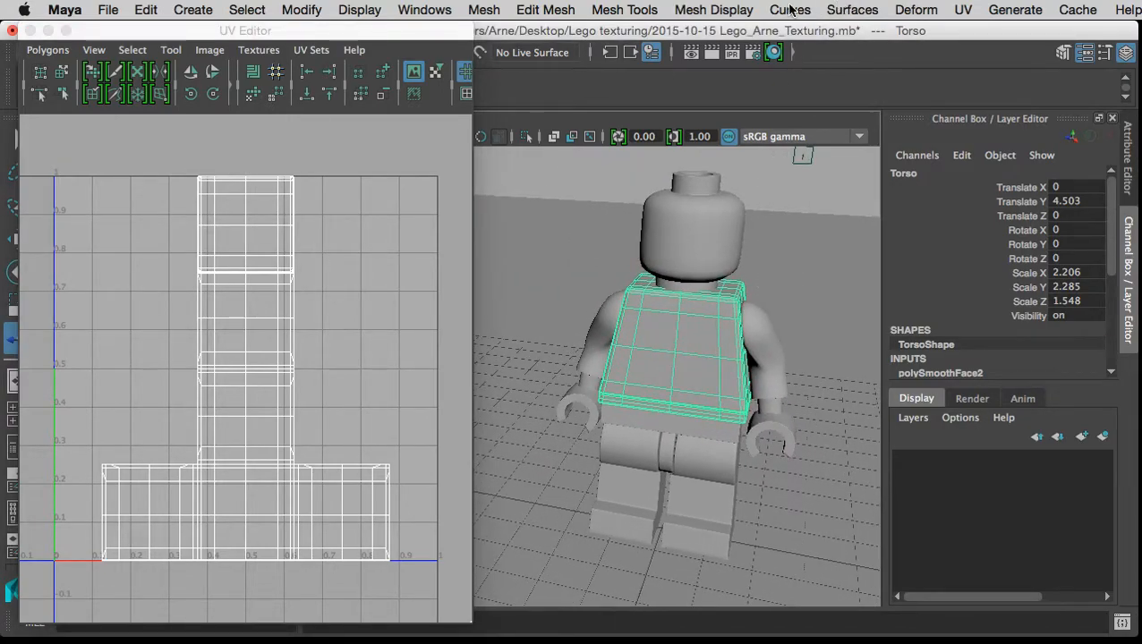
left_click(964, 10)
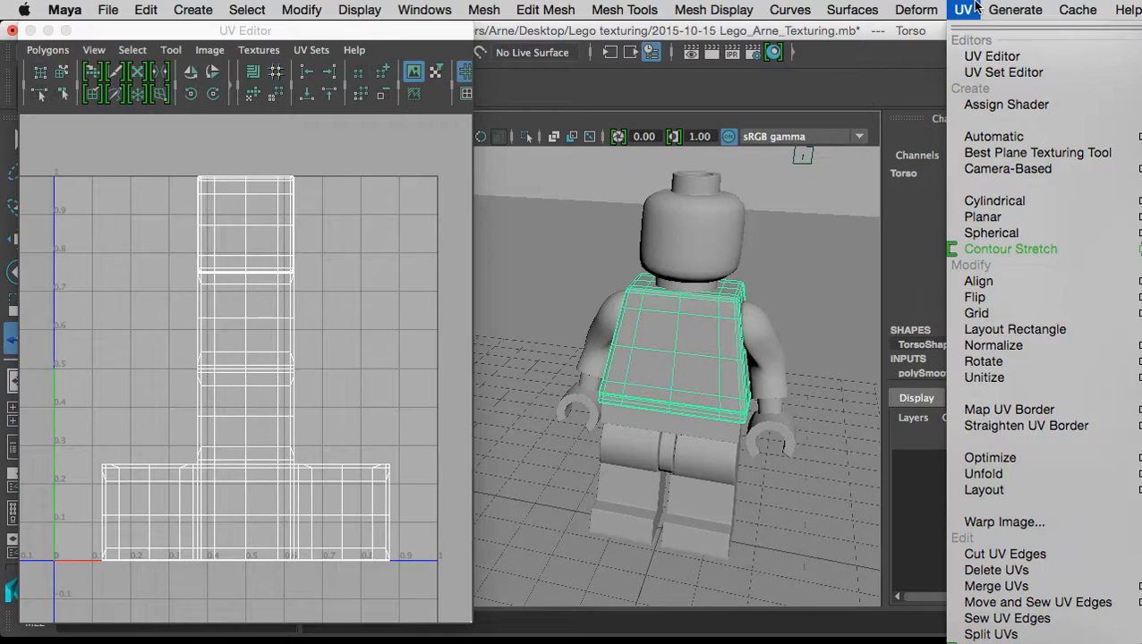
left_click(977, 142)
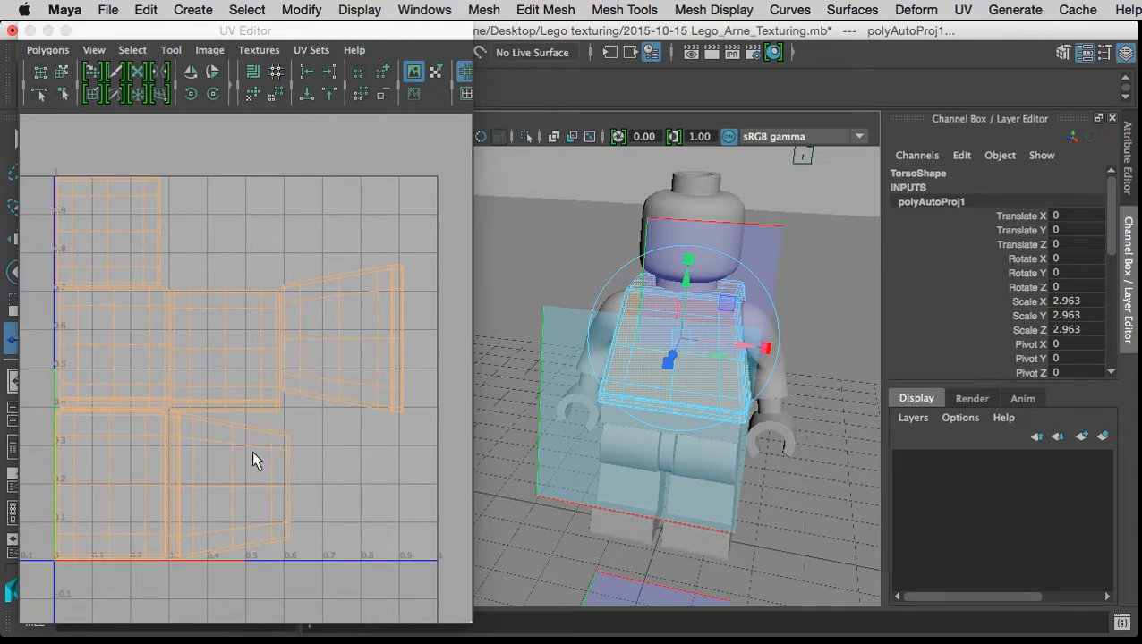
Examine which torso faces correspond to the tapered and rectangular UV shells, viewing the model from several sides.
left_click(336, 444)
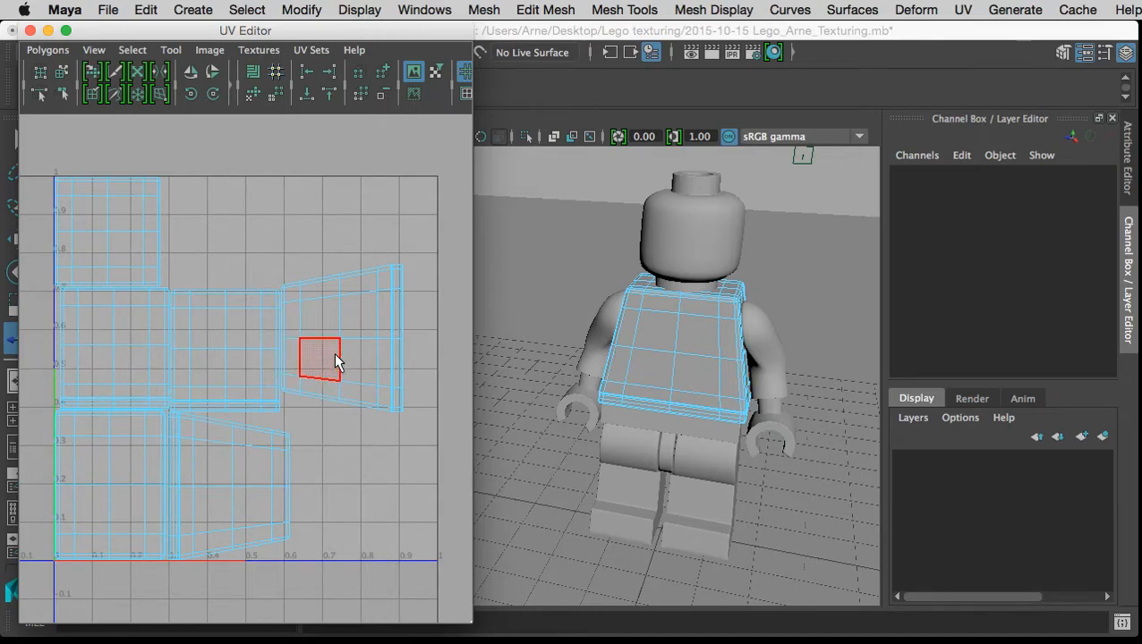
left_click_drag(690, 388, 461, 352)
left_click(359, 263)
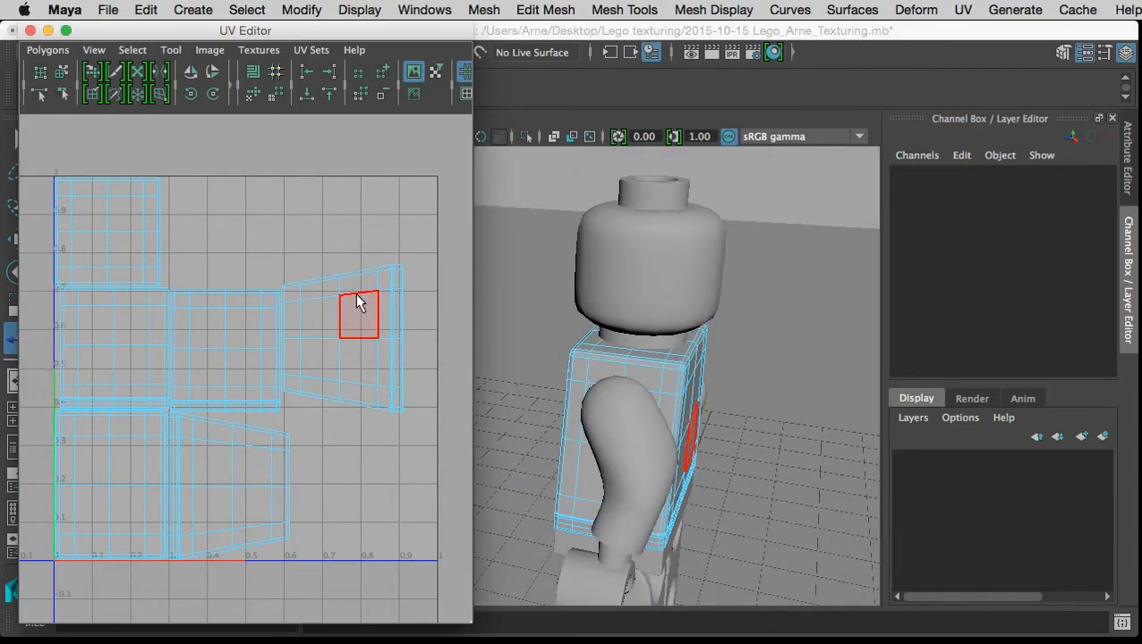
left_click_drag(658, 366, 683, 380)
left_click(337, 276)
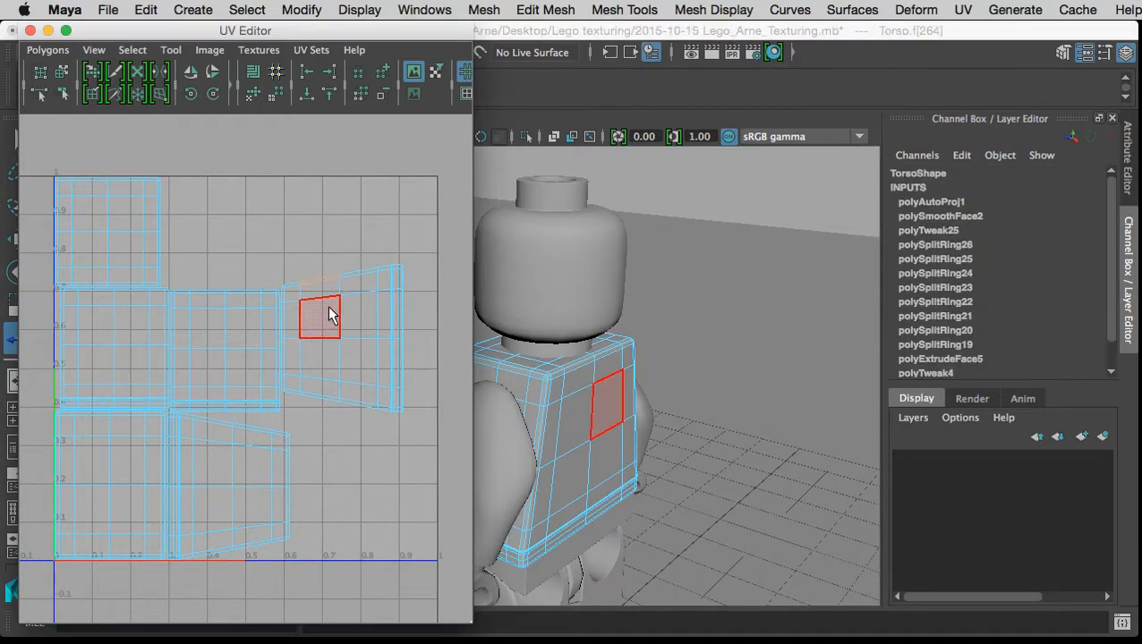
left_click(334, 244)
left_click_drag(502, 410, 648, 416)
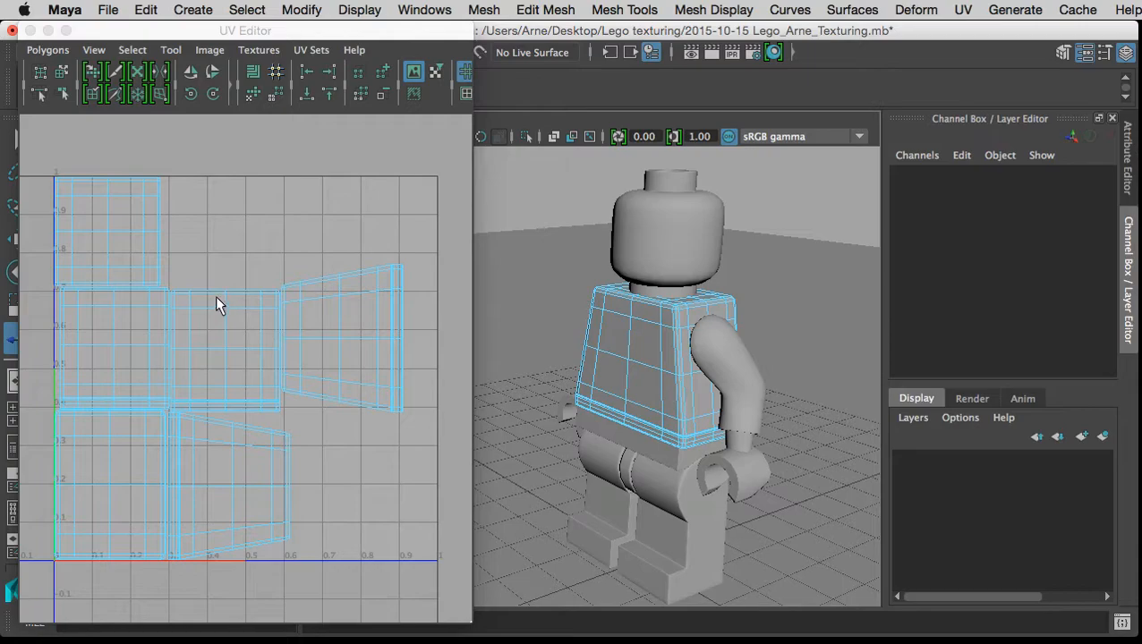
left_click(253, 262)
Switch the UV Editor's component selection to UV mode for the torso.
scroll(207, 323, "down", 3)
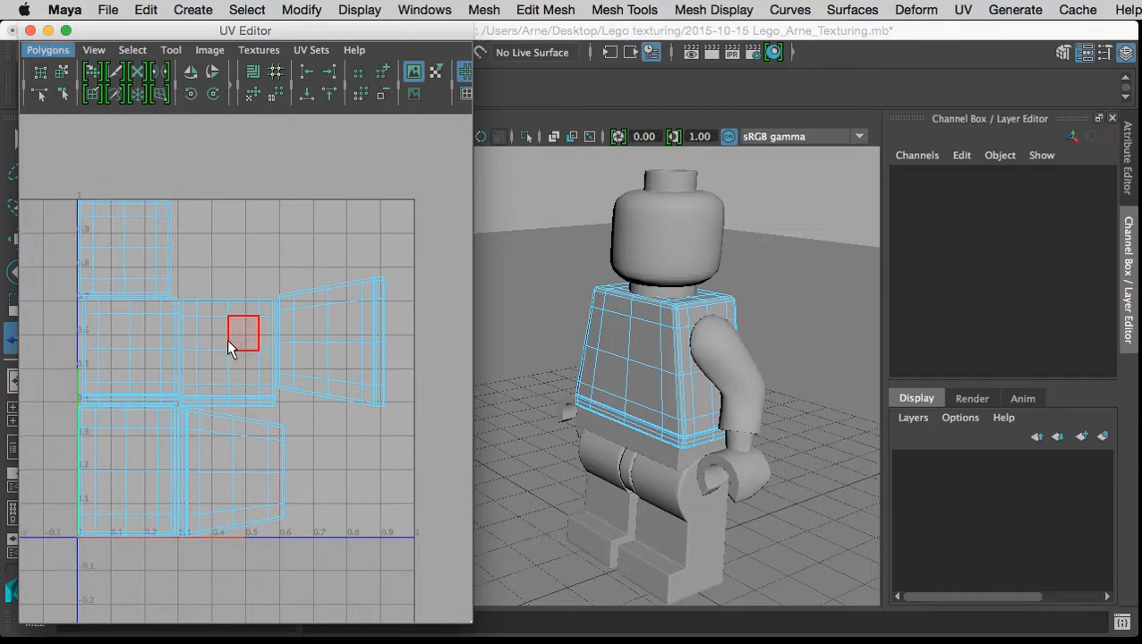
left_click_drag(210, 342, 252, 336)
right_click(273, 337)
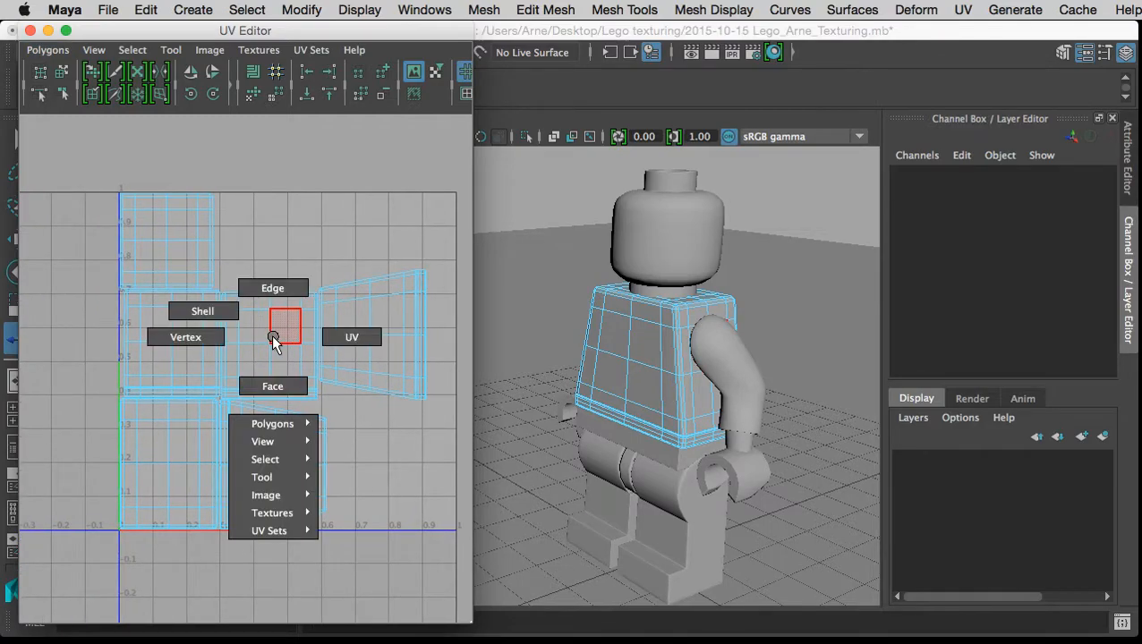
left_click(250, 322)
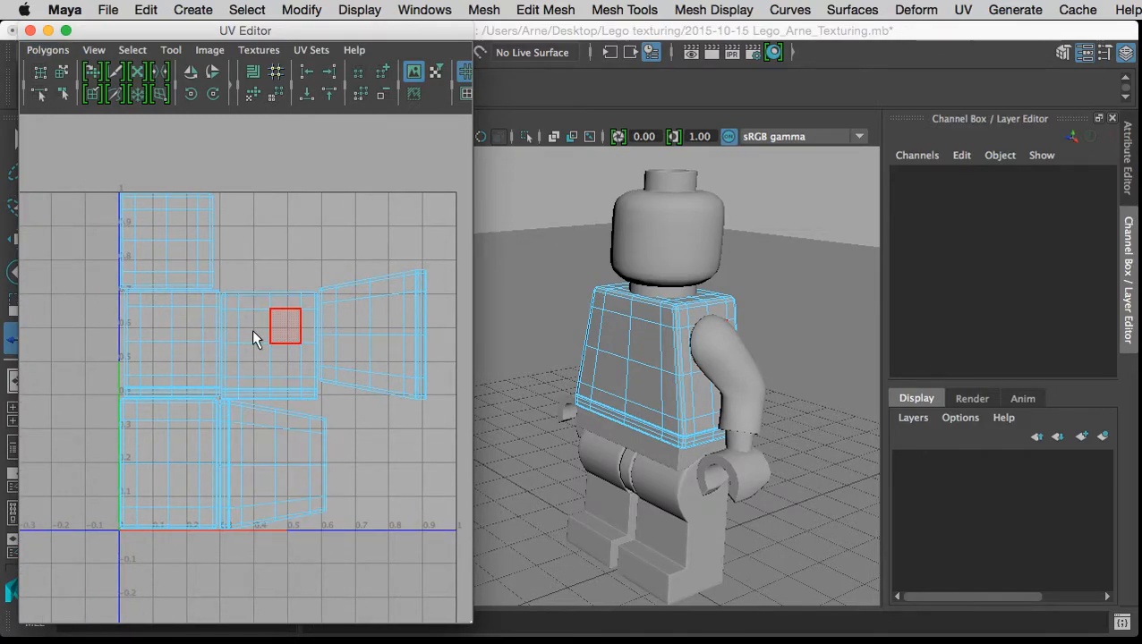
left_click(269, 327)
right_click(282, 329)
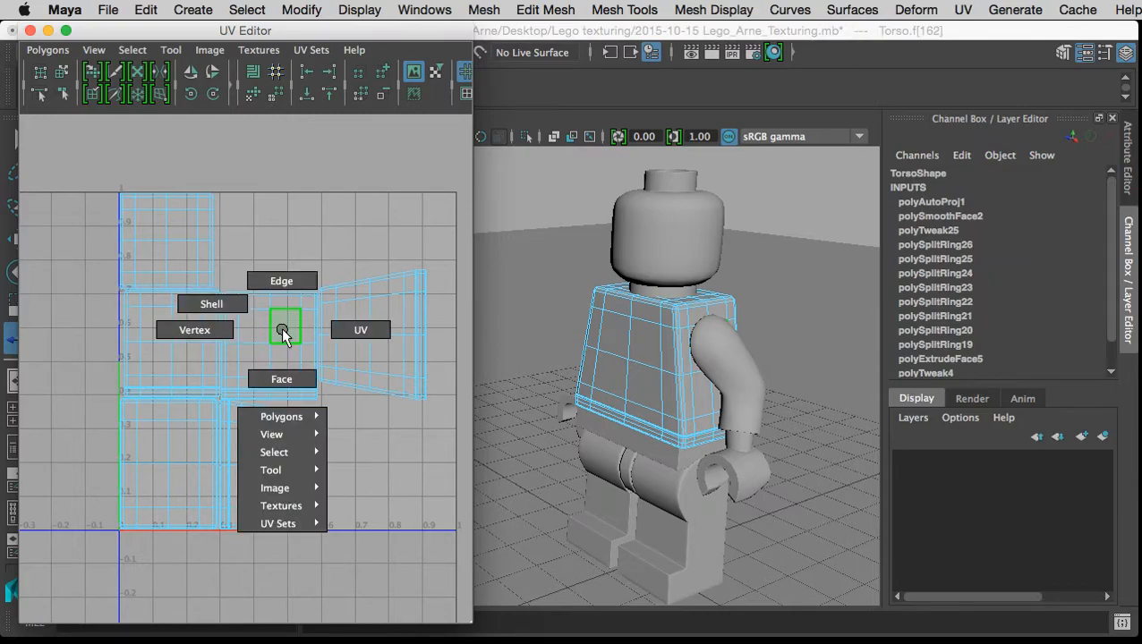
left_click(344, 331)
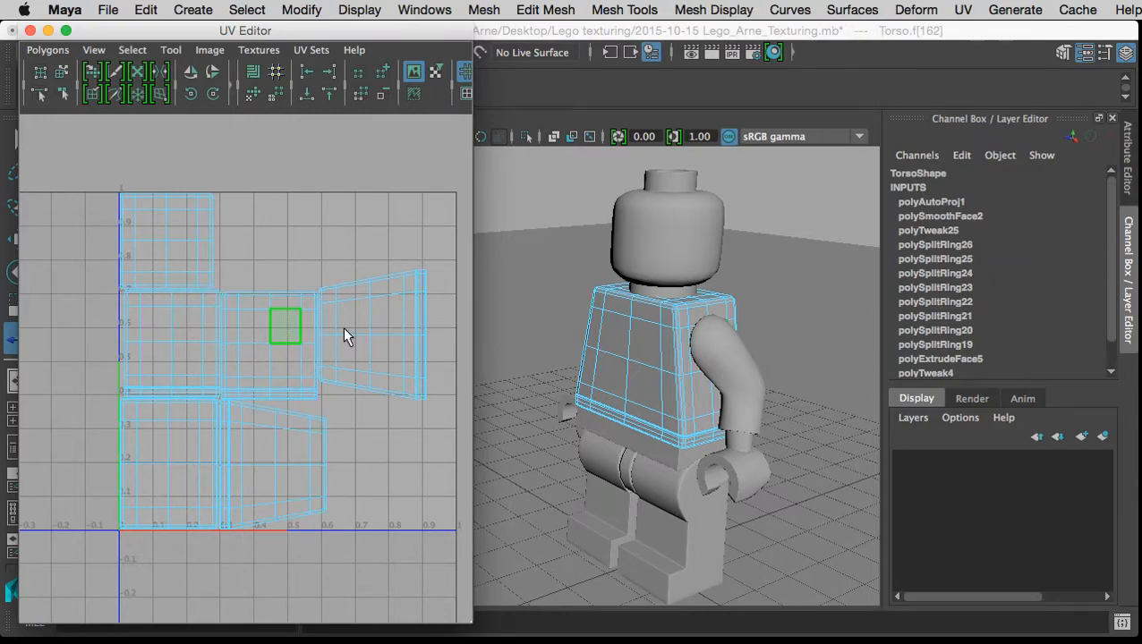
Select the four complete rectangular torso UV shells and move them together outside the 0–1 UV space, past the U=0 boundary, then deselect them.
left_click_drag(260, 277, 294, 370)
scroll(168, 215, "up", 1)
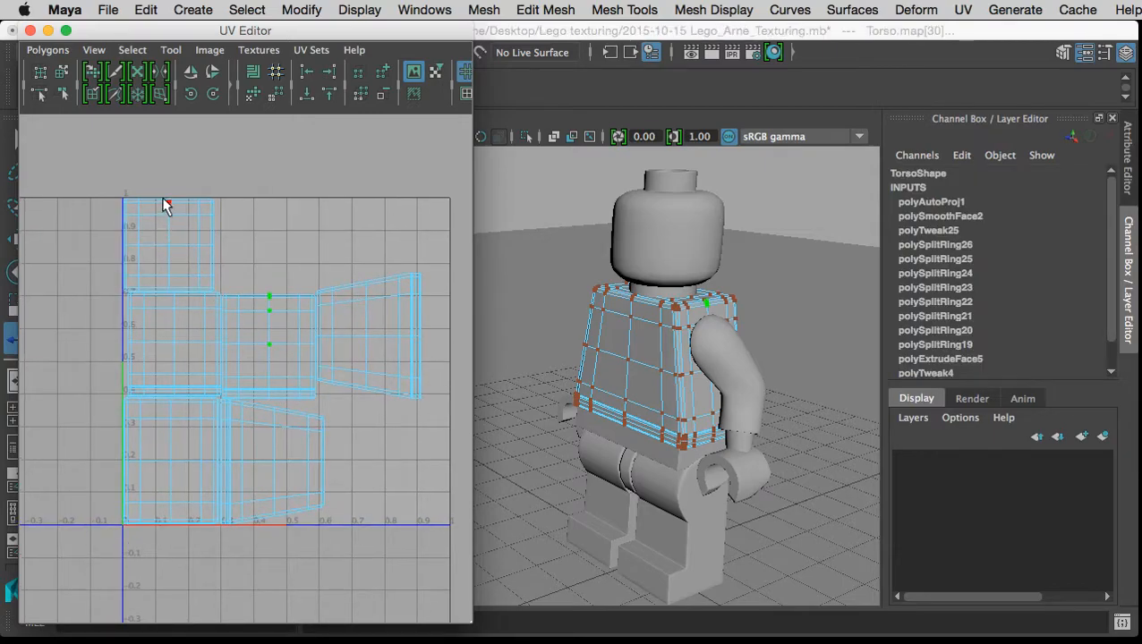
left_click_drag(212, 317, 192, 427)
scroll(193, 428, "down", 1)
scroll(192, 427, "down", 1)
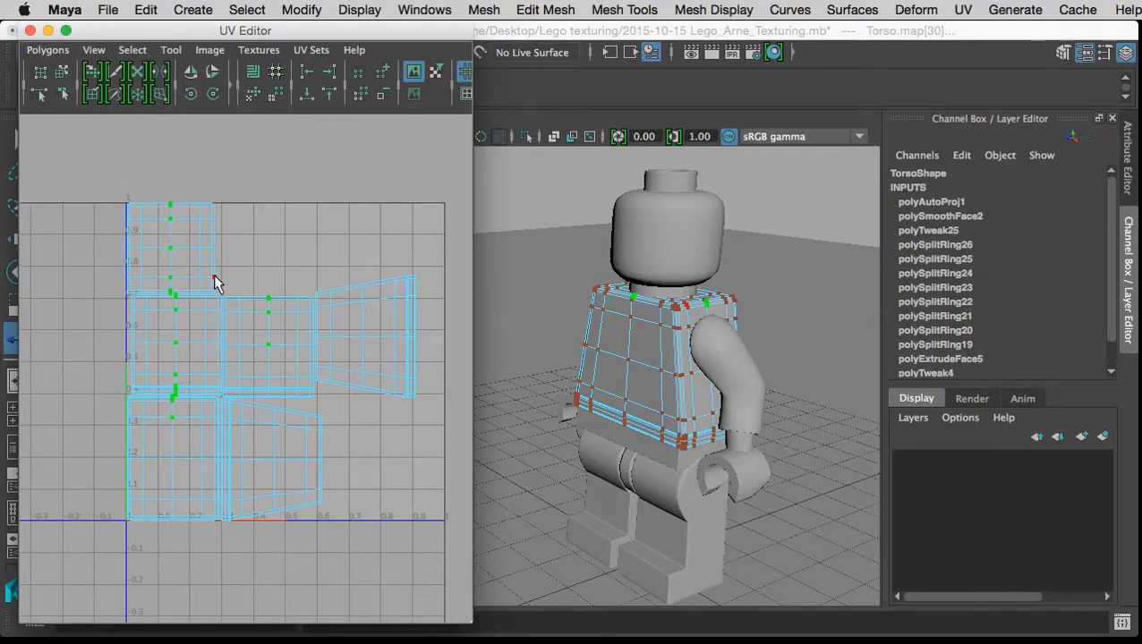
right_click(185, 322)
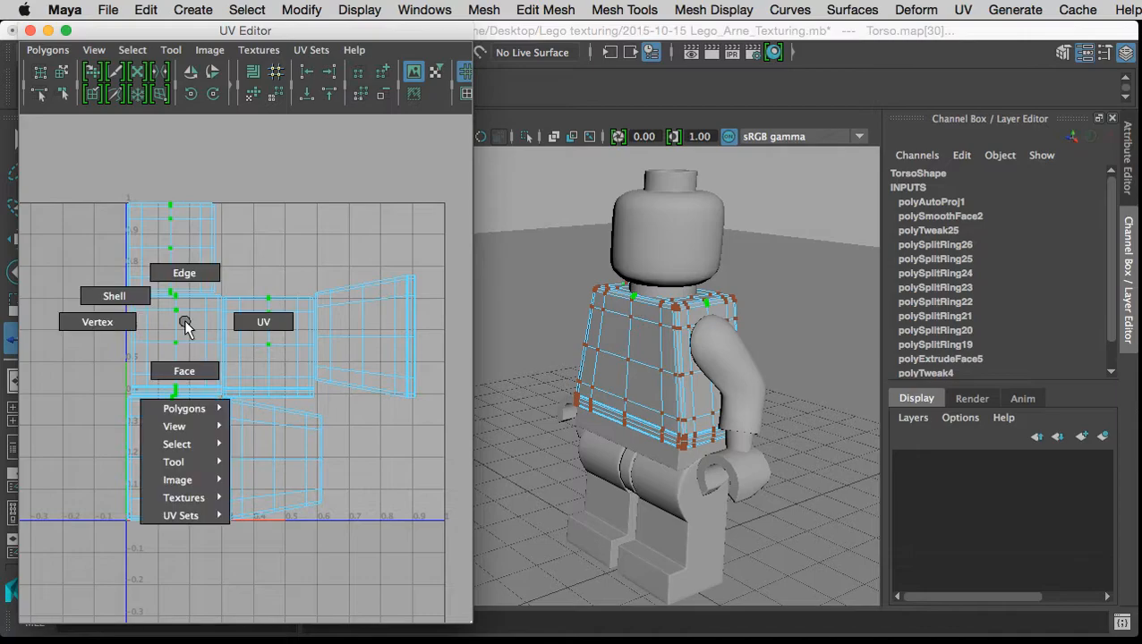
mouse_move(185, 440)
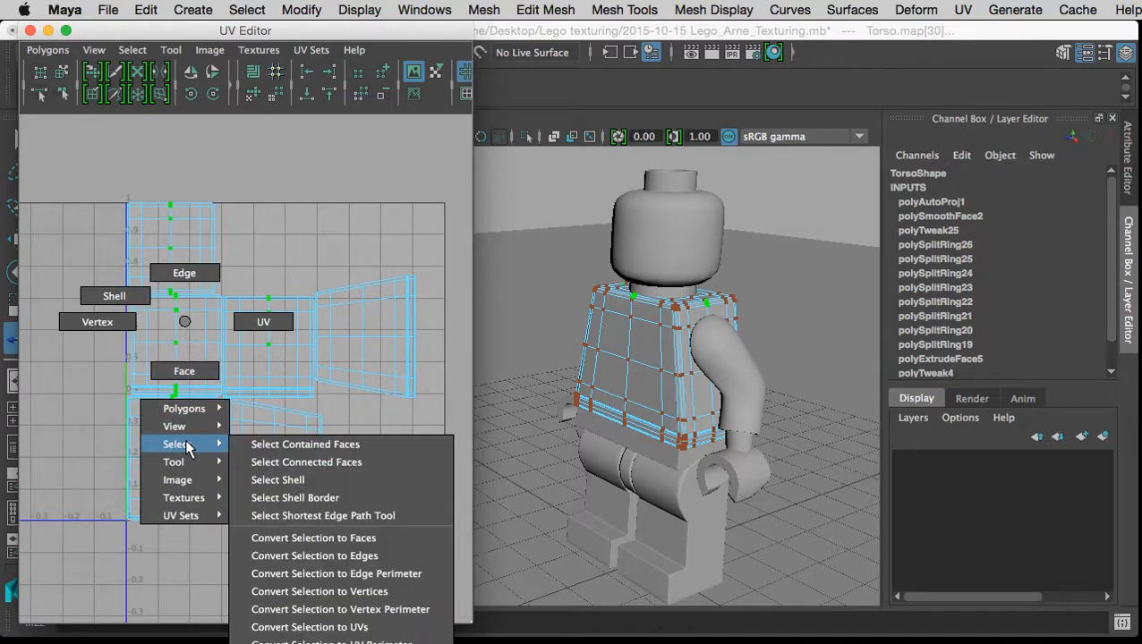
left_click(259, 481)
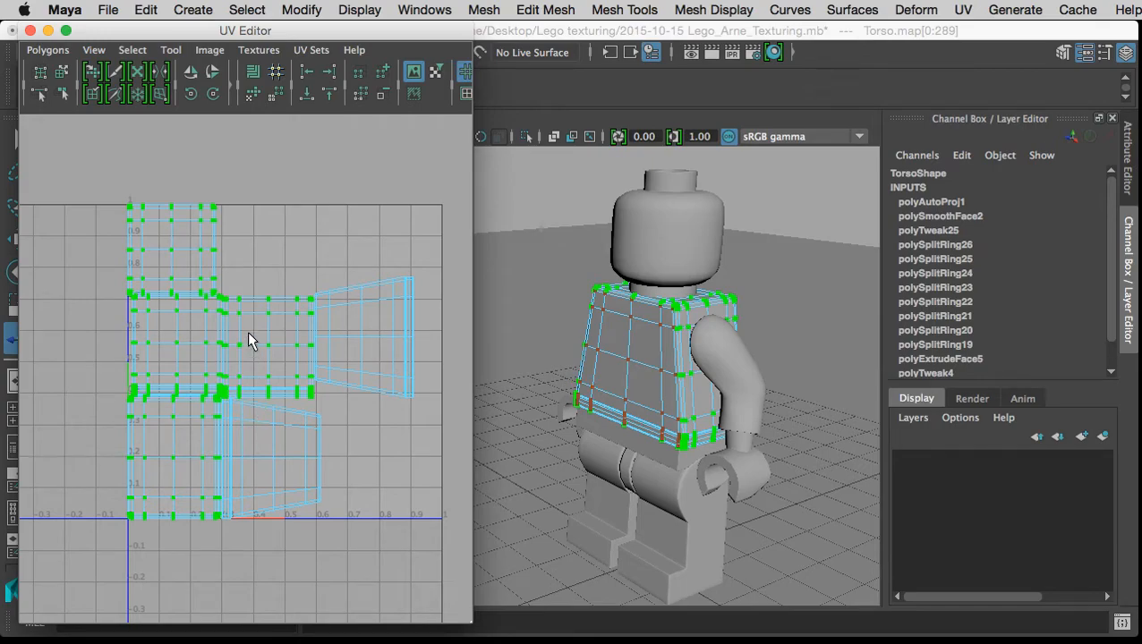
key("w")
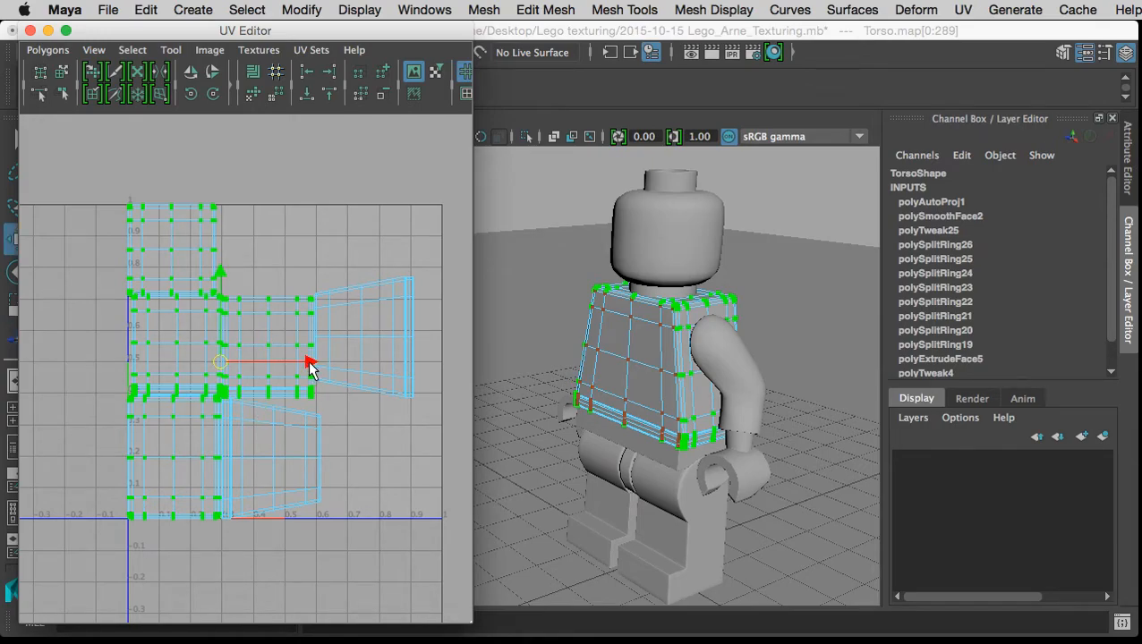
left_click_drag(309, 367, 98, 363)
left_click(136, 226)
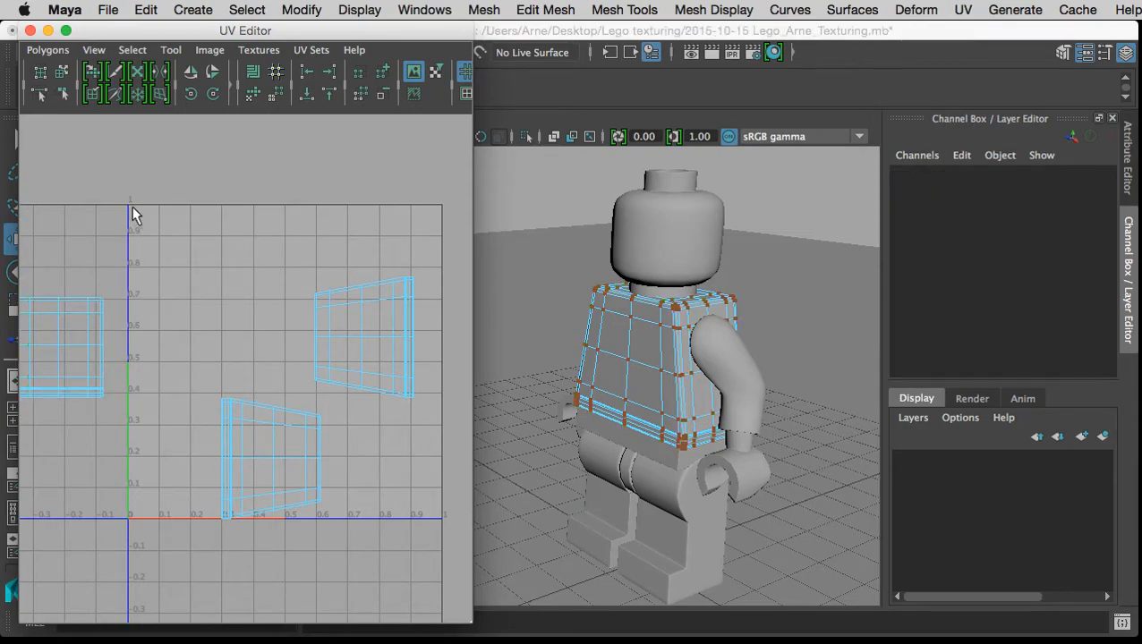
left_click_drag(130, 213, 440, 520)
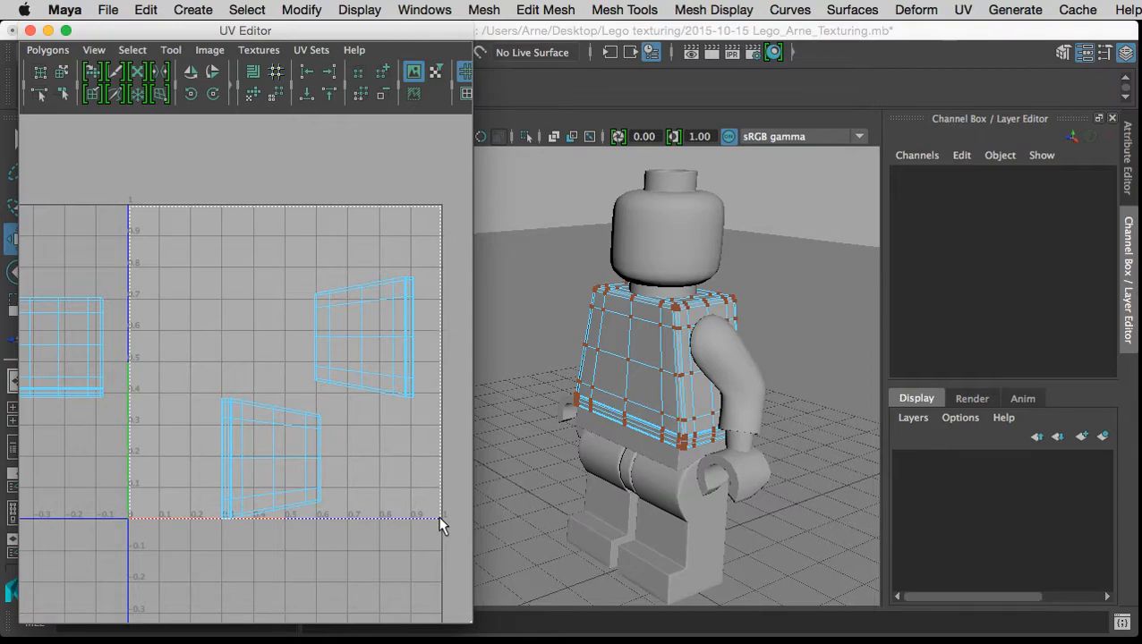
left_click_drag(440, 519, 439, 522)
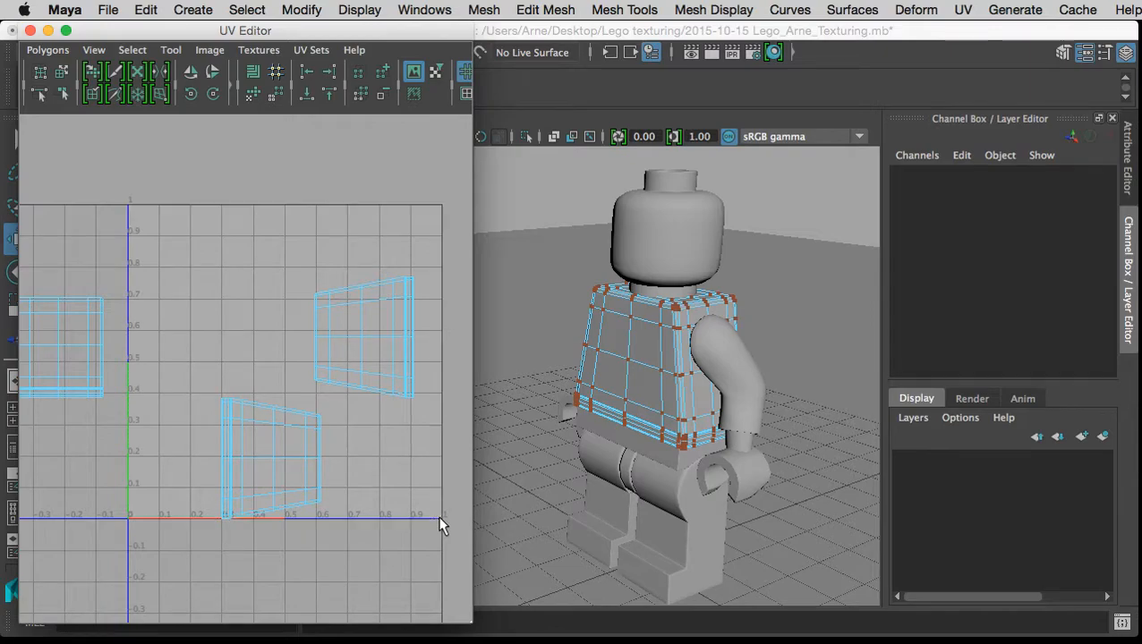
Select the entire lower tapered UV shell for the torso's front and rotate it 90° counterclockwise.
left_click(239, 374)
left_click_drag(276, 463, 277, 458)
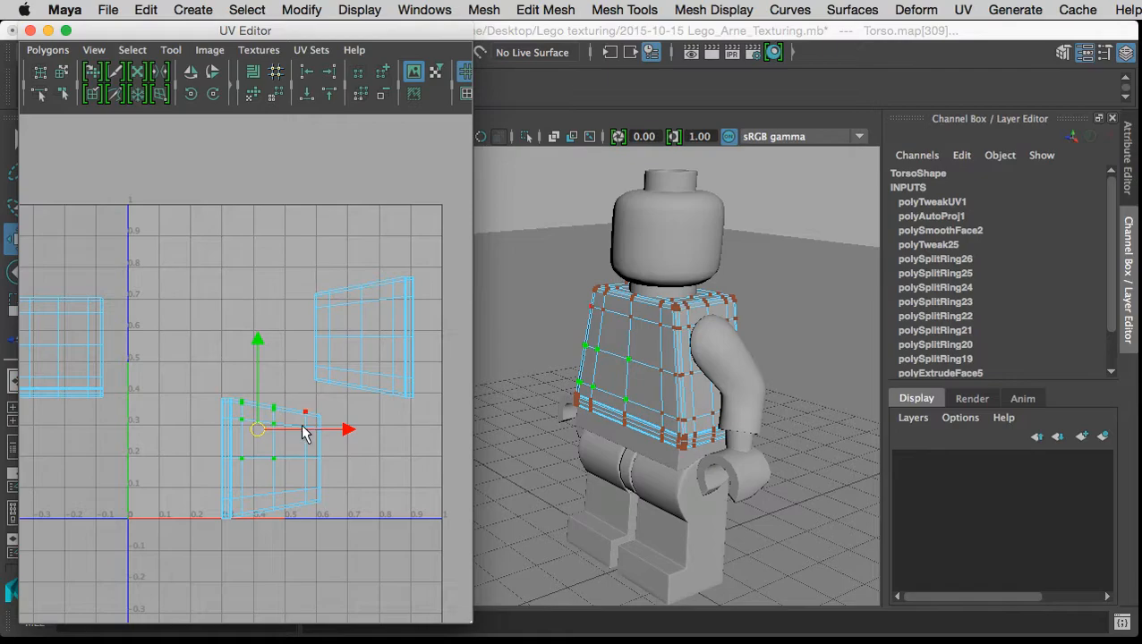
right_click(270, 447)
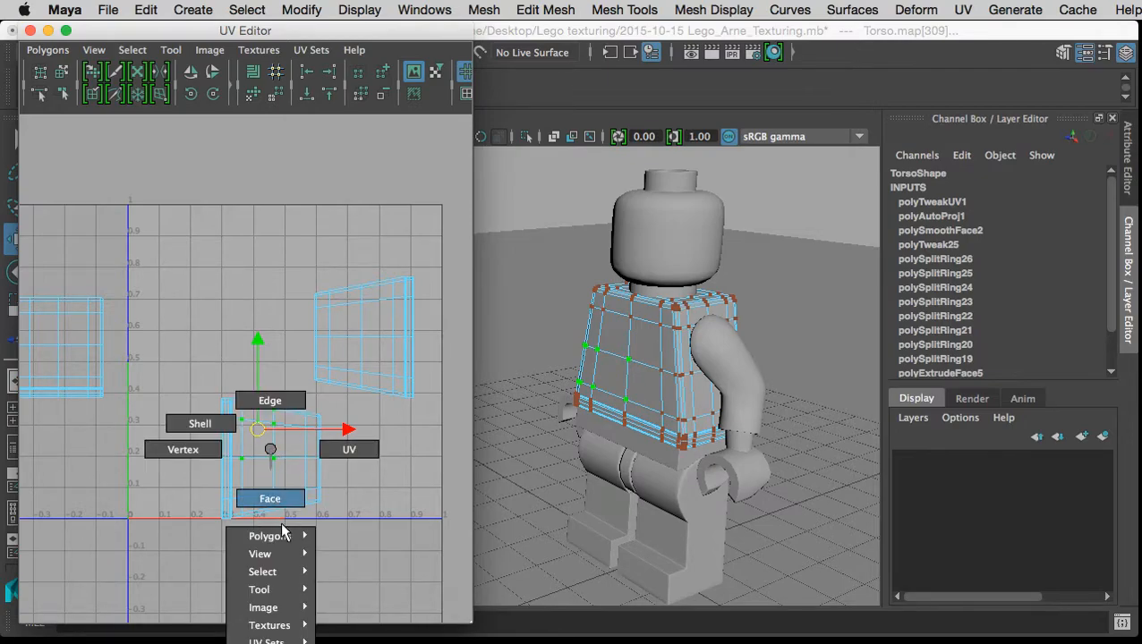
left_click(344, 607)
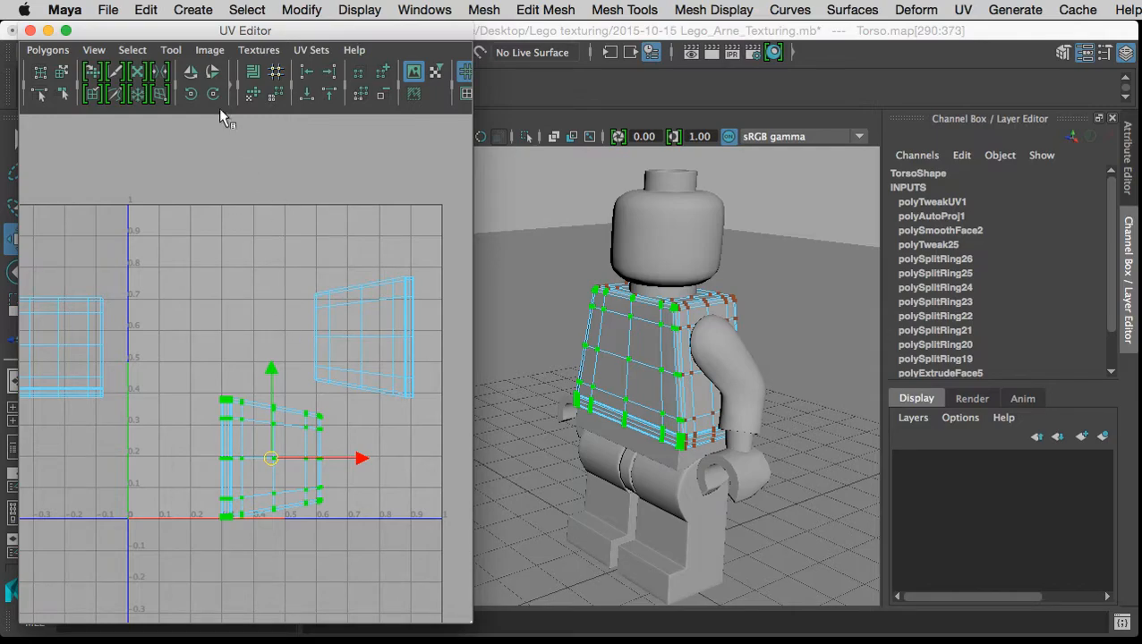
left_click(190, 96)
left_click(190, 96)
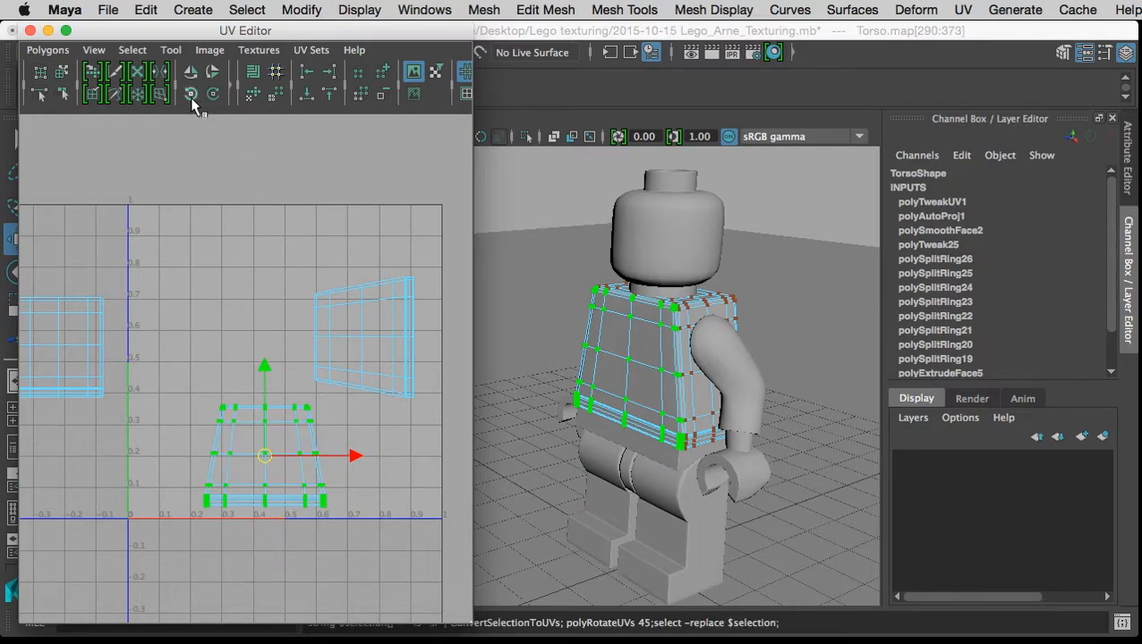
Center the front torso shell at U 0.5 in the upper part of the UV square and enlarge it uniformly to about 0.65 wide.
left_click_drag(265, 366, 268, 193)
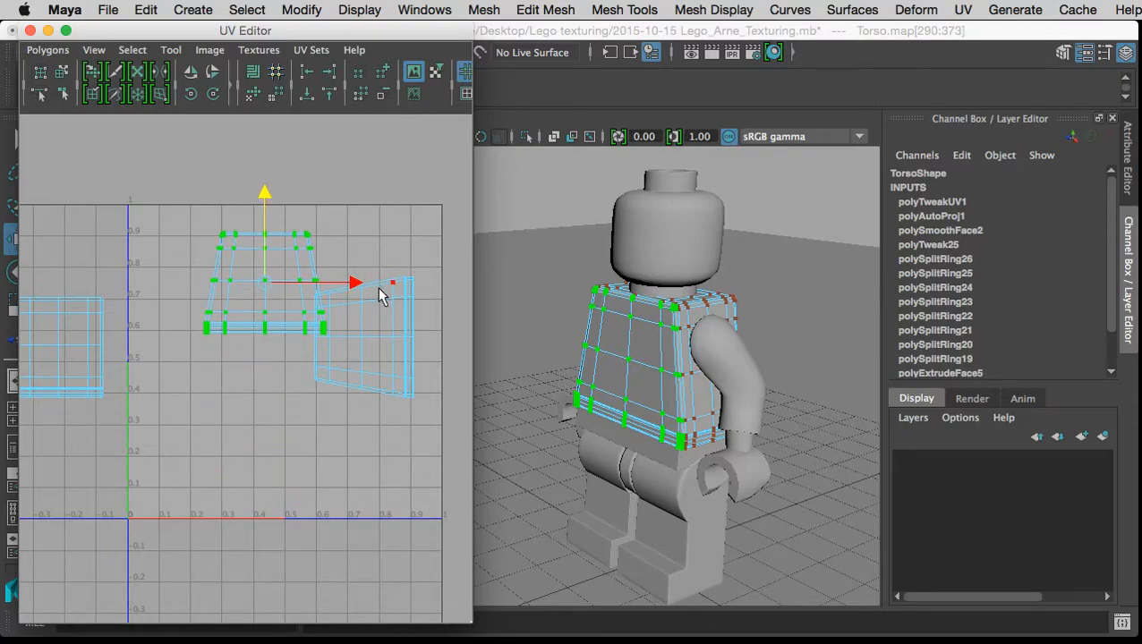
mouse_move(354, 285)
left_mouse_down()
mouse_move(392, 287)
mouse_move(371, 284)
left_mouse_up()
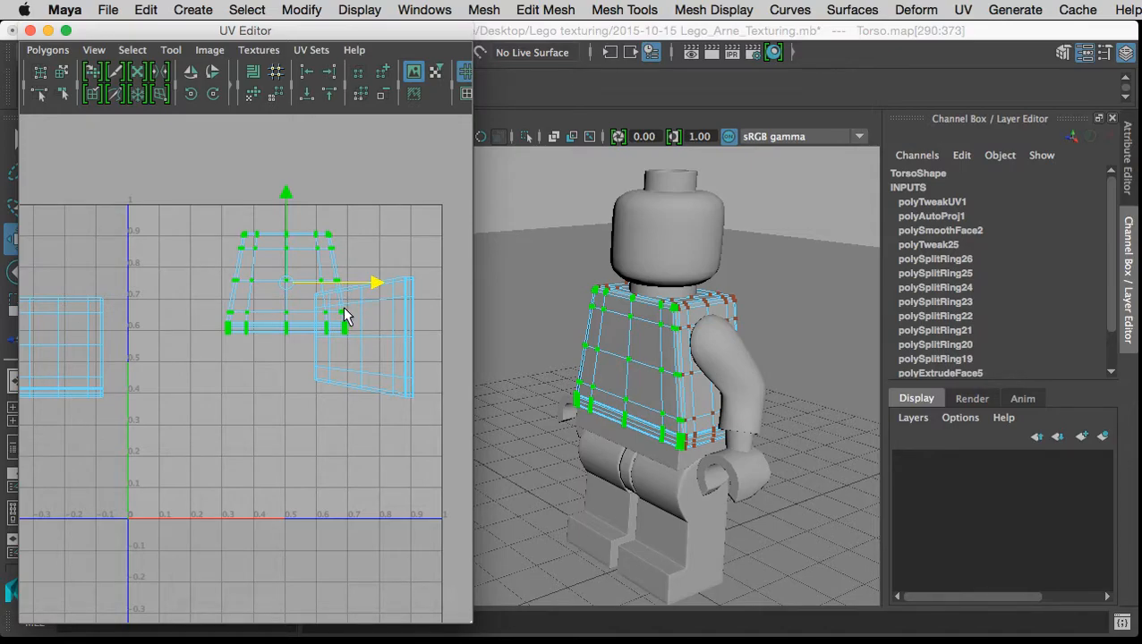
key("r")
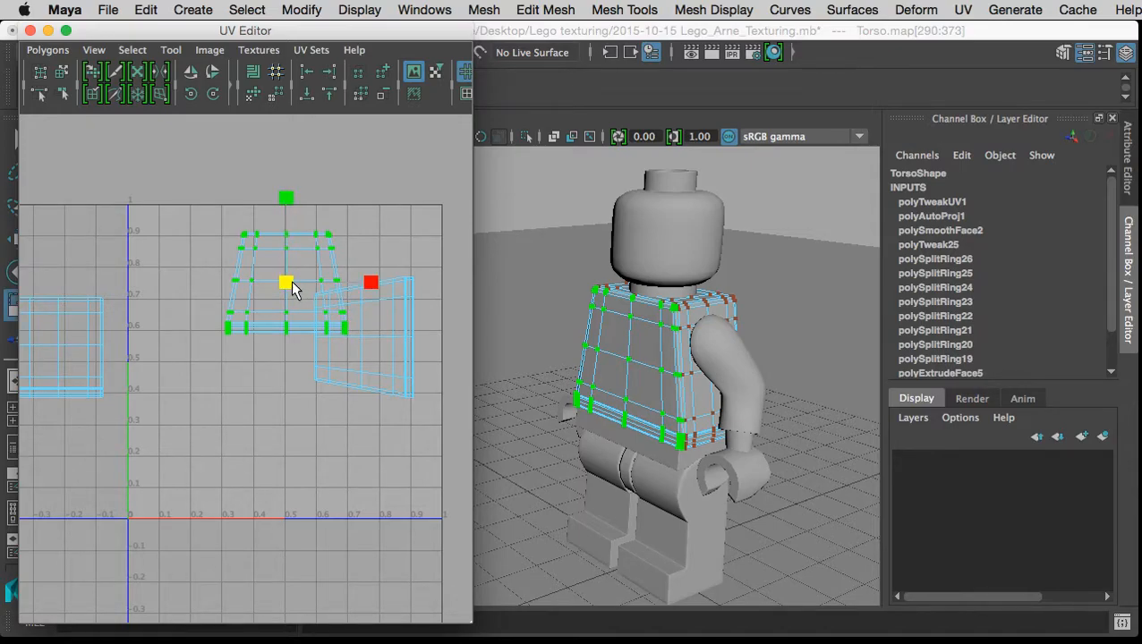
left_click_drag(288, 284, 330, 289)
left_click_drag(338, 284, 341, 285)
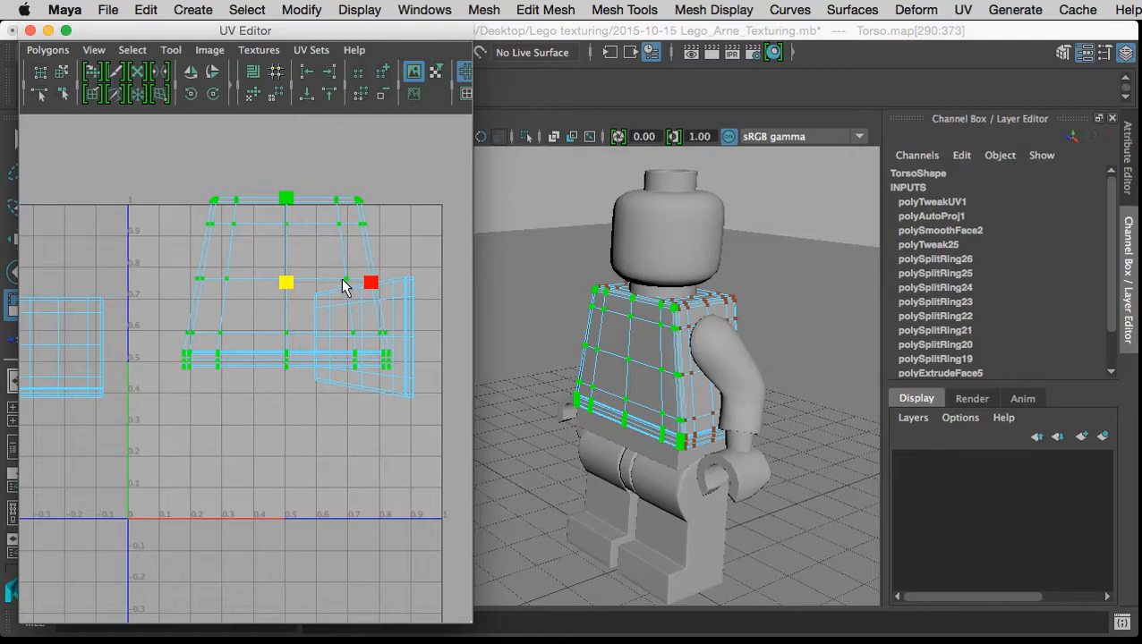
key("w")
left_click_drag(287, 202, 287, 223)
left_click_drag(130, 206, 433, 518)
left_click(399, 458)
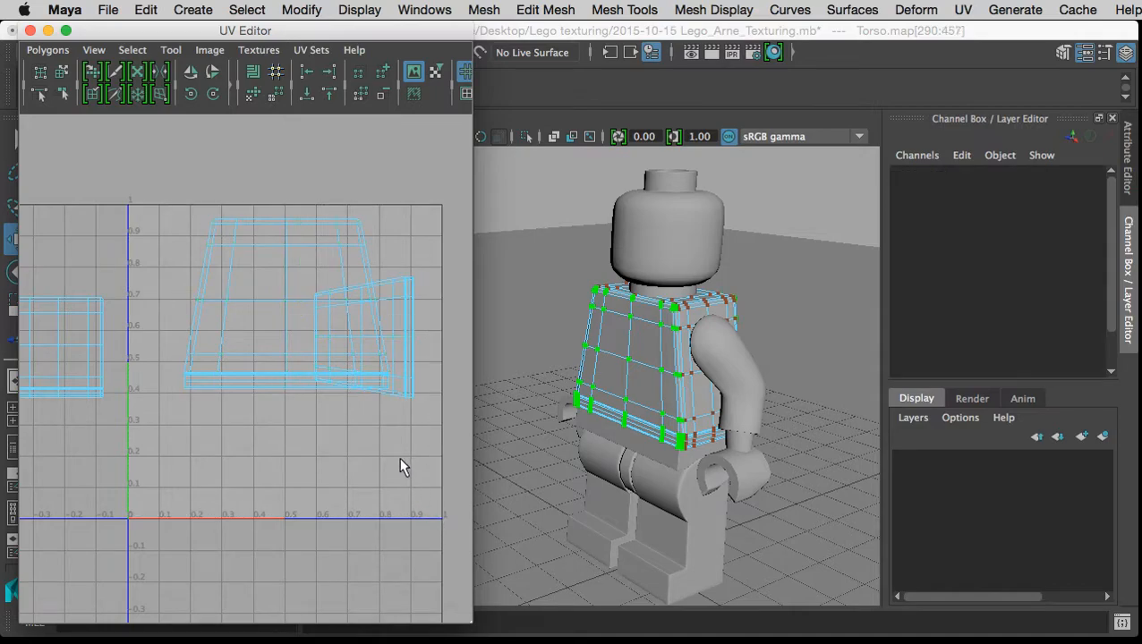
Select the entire remaining tapered UV shell for the torso's back and rotate it 90° clockwise.
left_click_drag(388, 253, 416, 305)
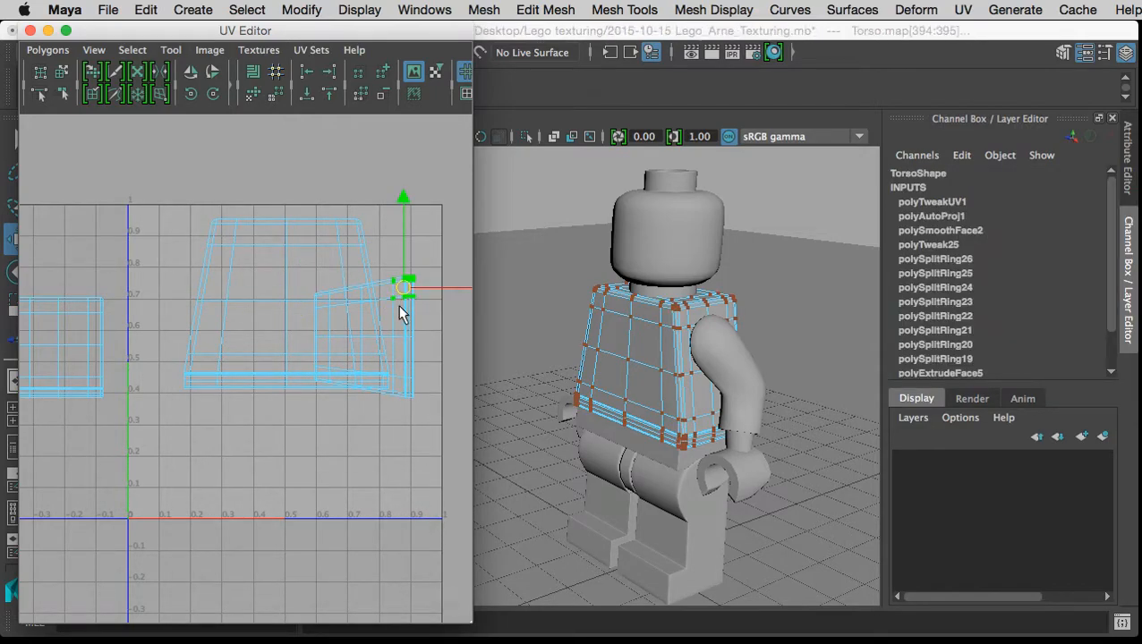
right_click(400, 313)
mouse_move(419, 430)
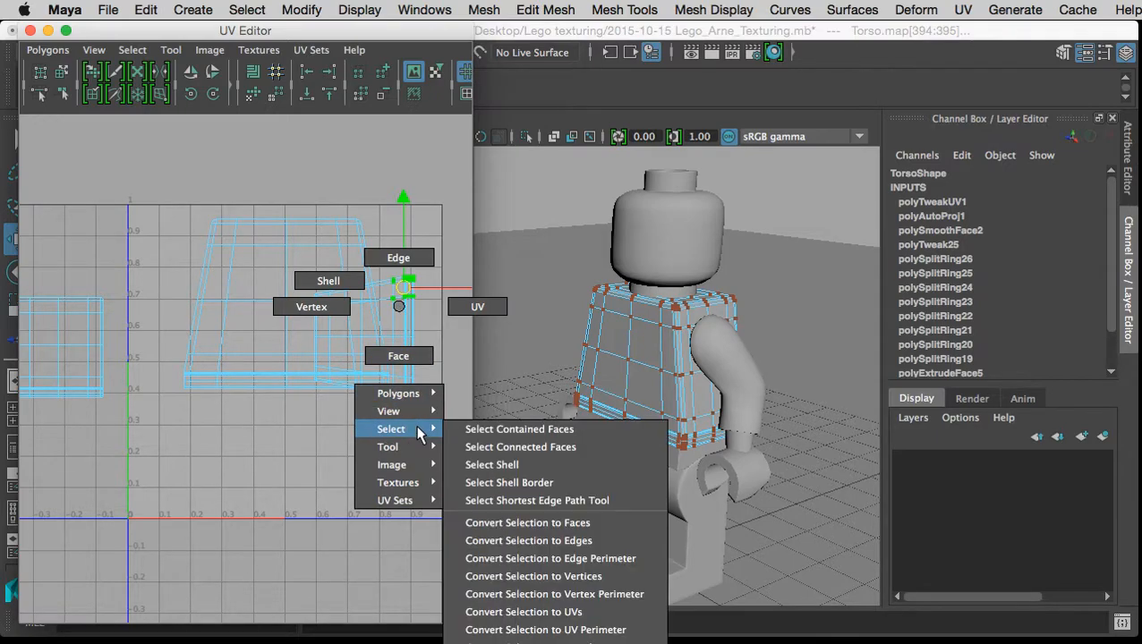
left_click(490, 465)
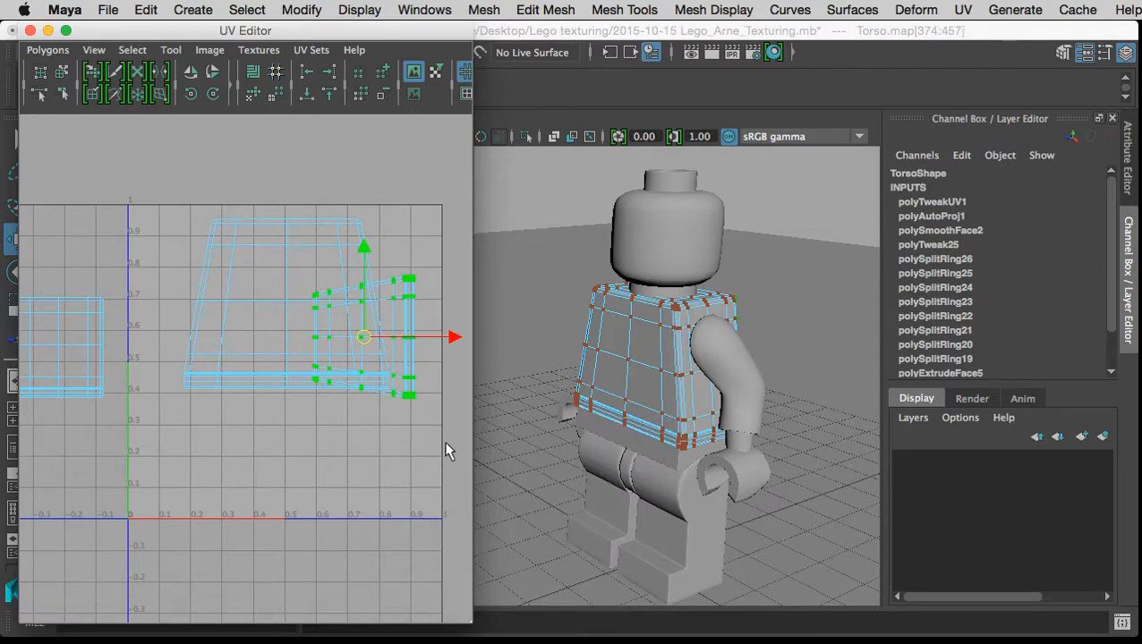
left_click(214, 95)
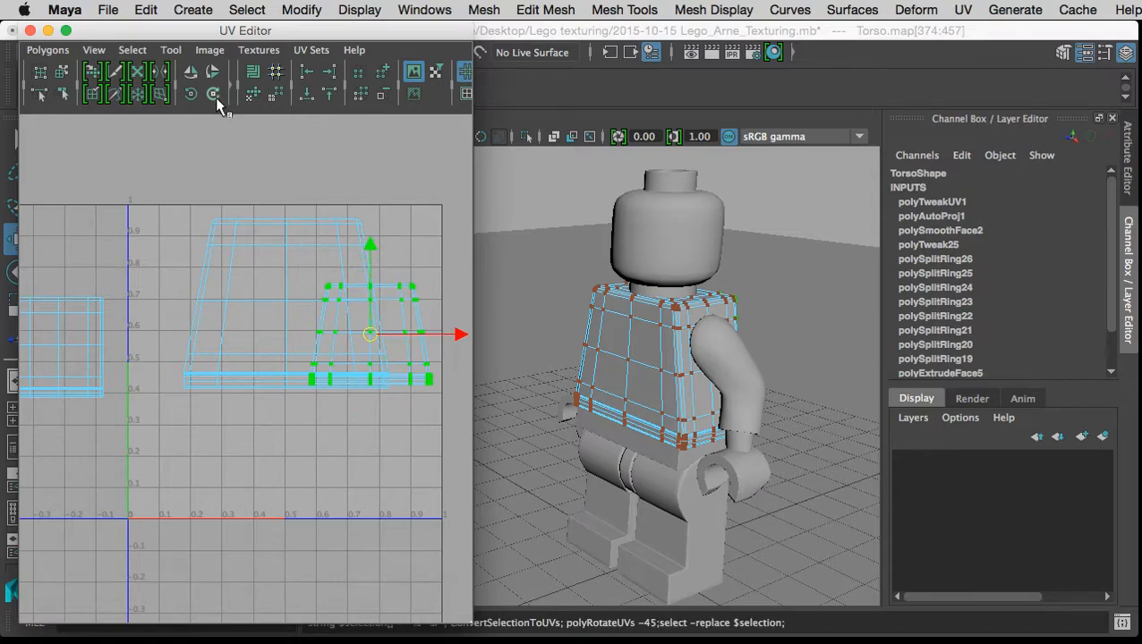
Center the back torso shell at U 0.5, scale it up to match the front shell, and place it directly below that shell.
left_click_drag(448, 336, 376, 338)
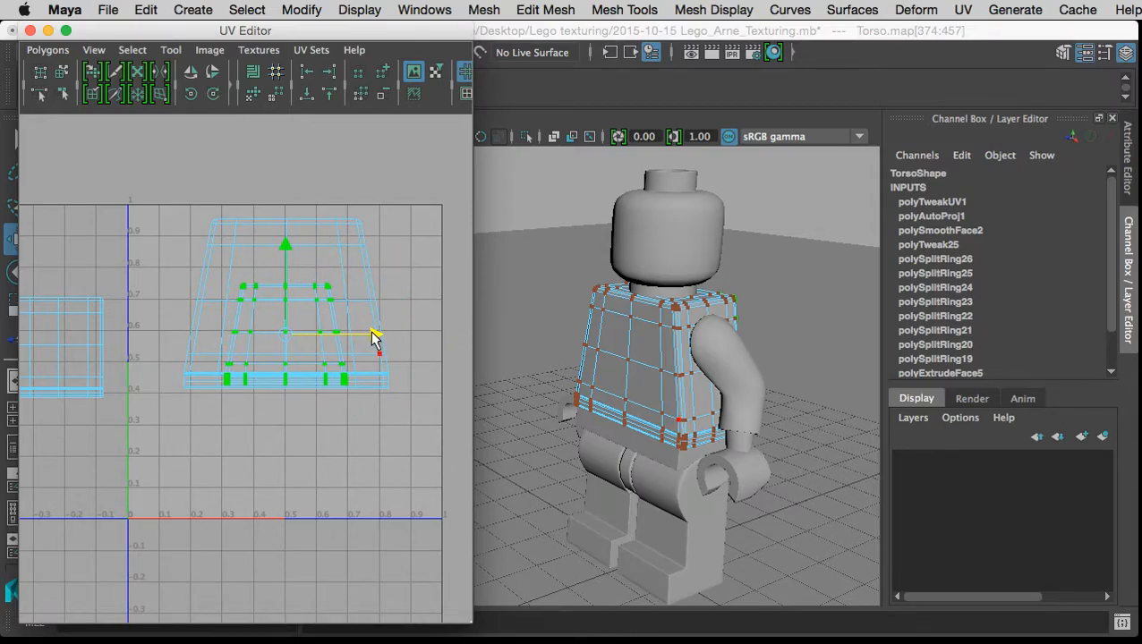
key("r")
left_click_drag(290, 339, 341, 339)
key("w")
left_click_drag(289, 255, 283, 420)
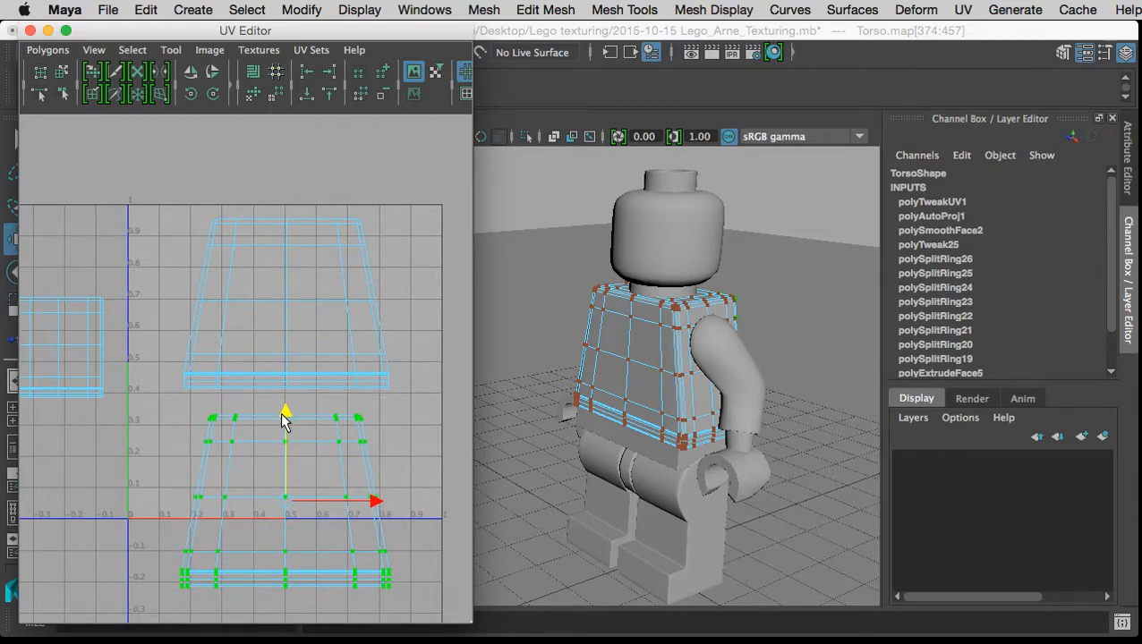
left_click(227, 444)
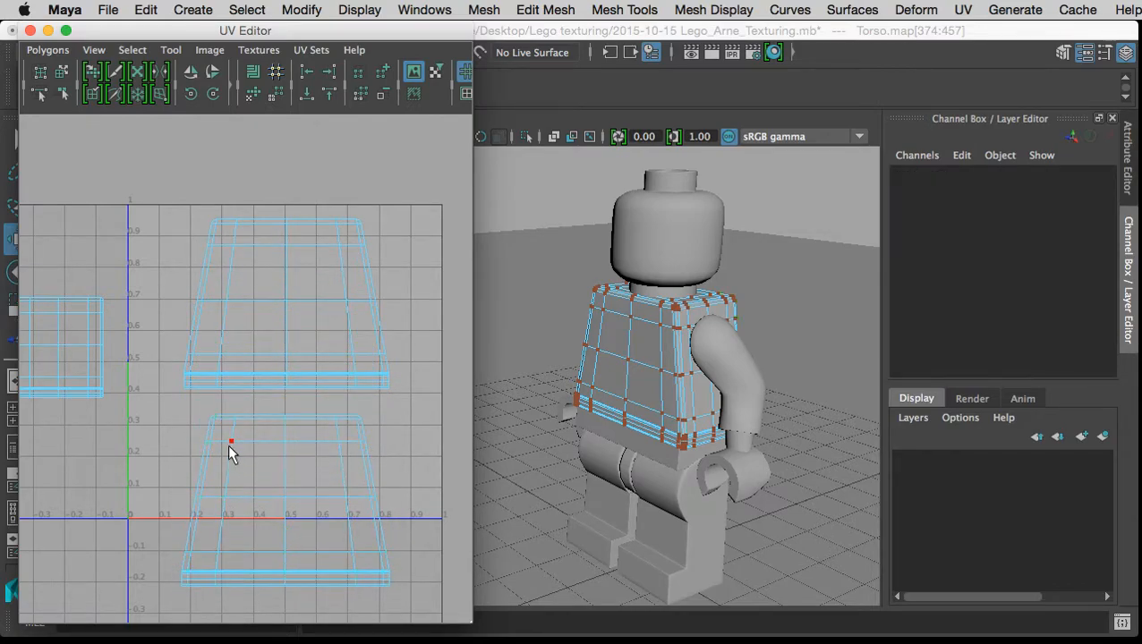
Examine which tapered UV shells match the torso's front and back by highlighting faces on both sides of the model.
right_click(266, 431)
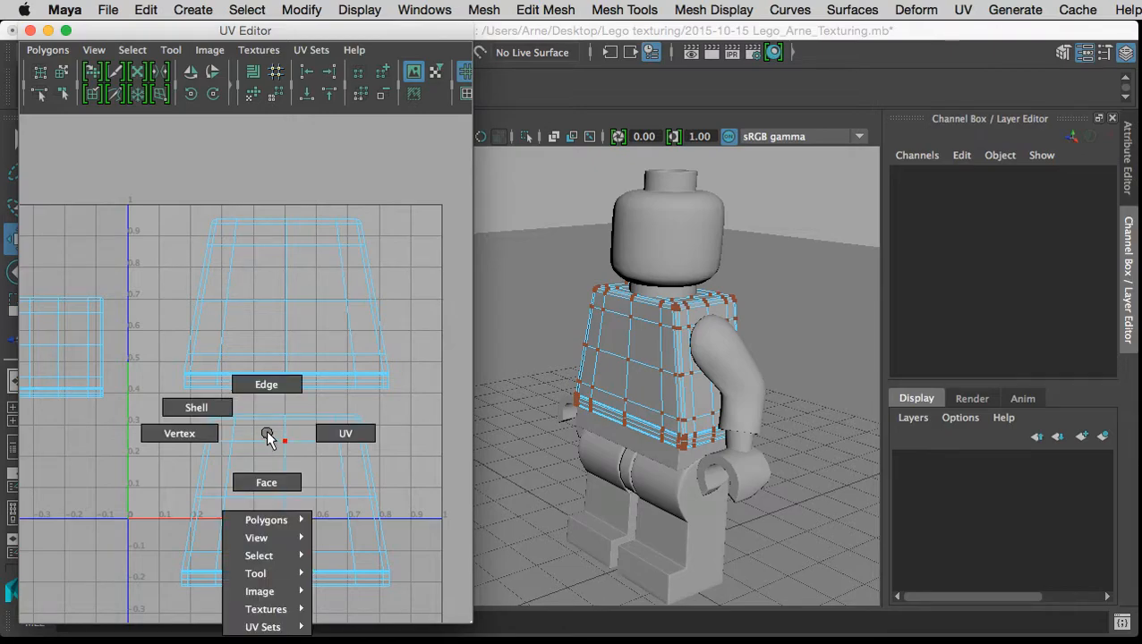
left_click(261, 472)
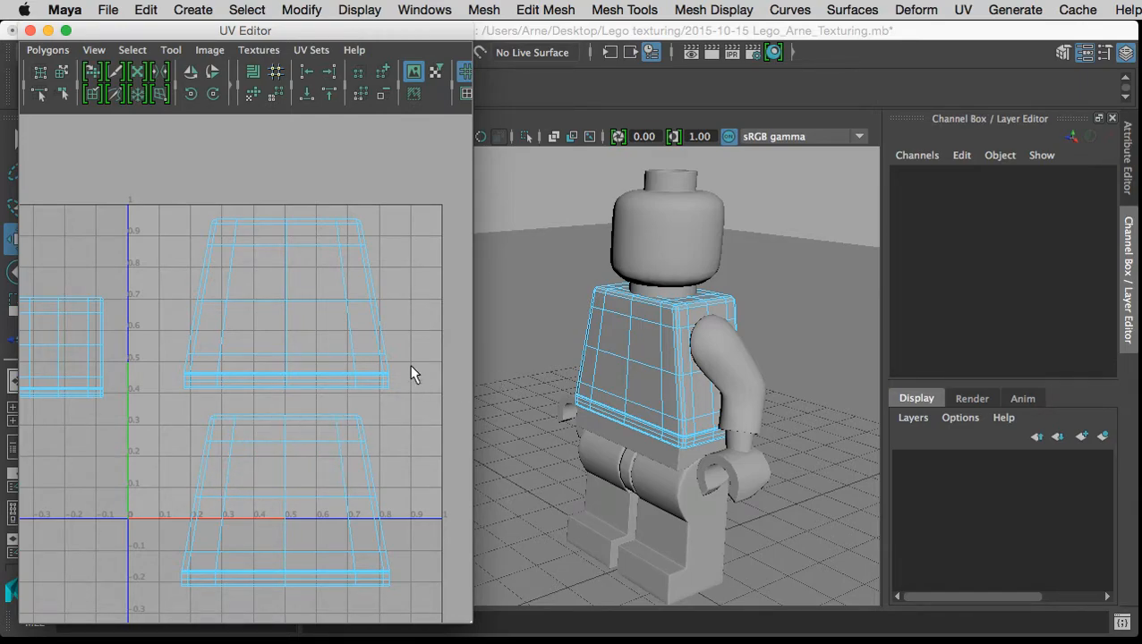
right_click(622, 345)
left_click(708, 317)
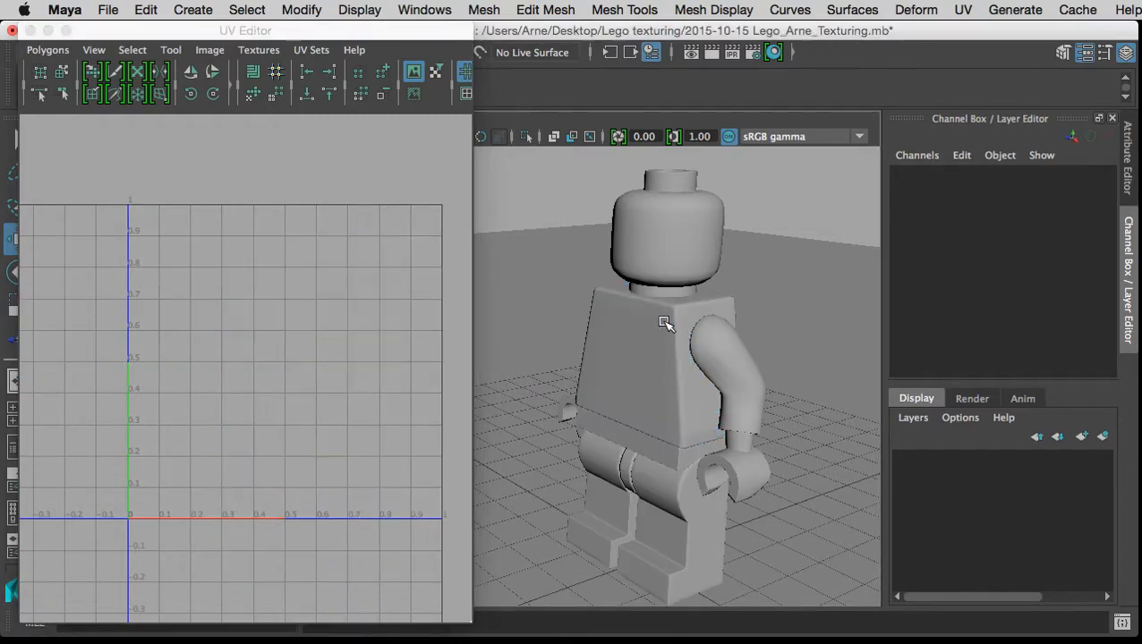
left_click(606, 332)
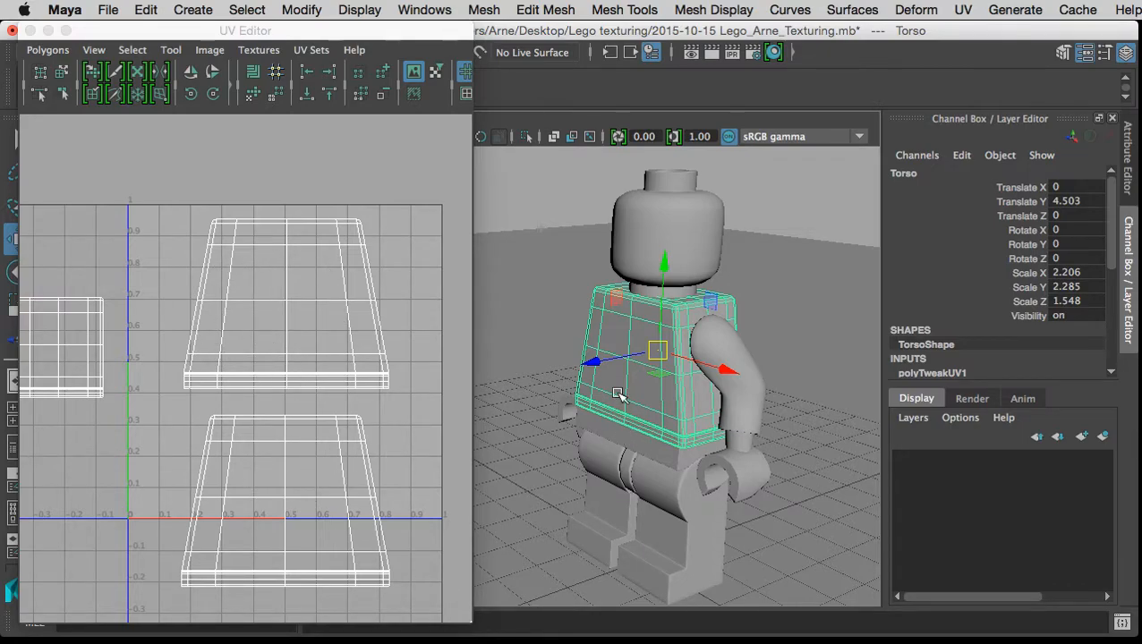
right_click(610, 339)
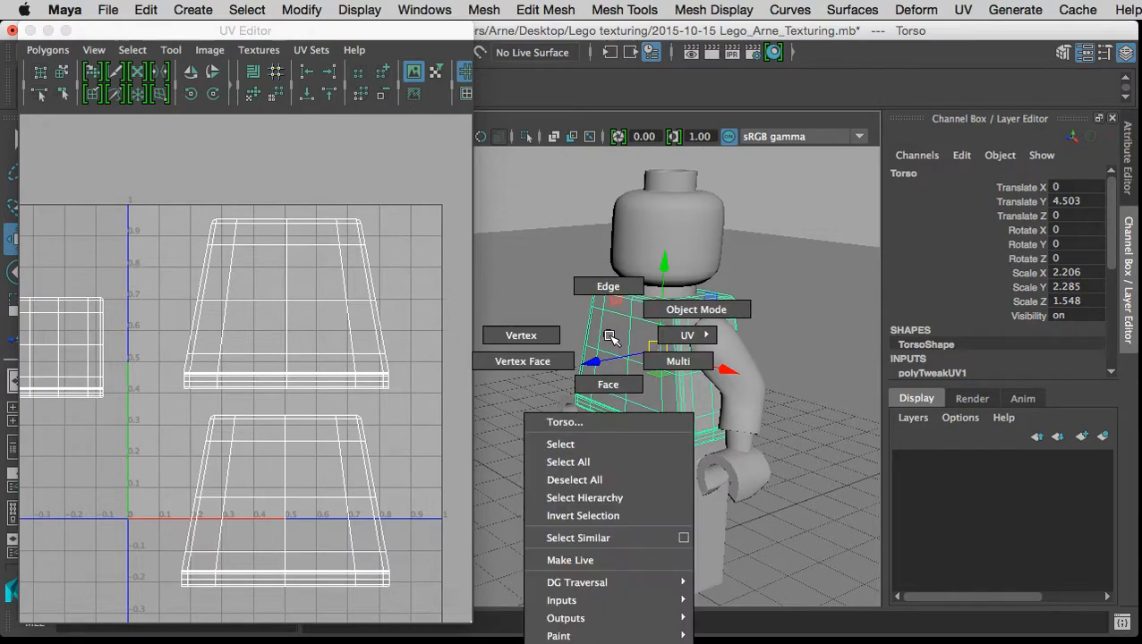
left_click(608, 384)
left_click(647, 339)
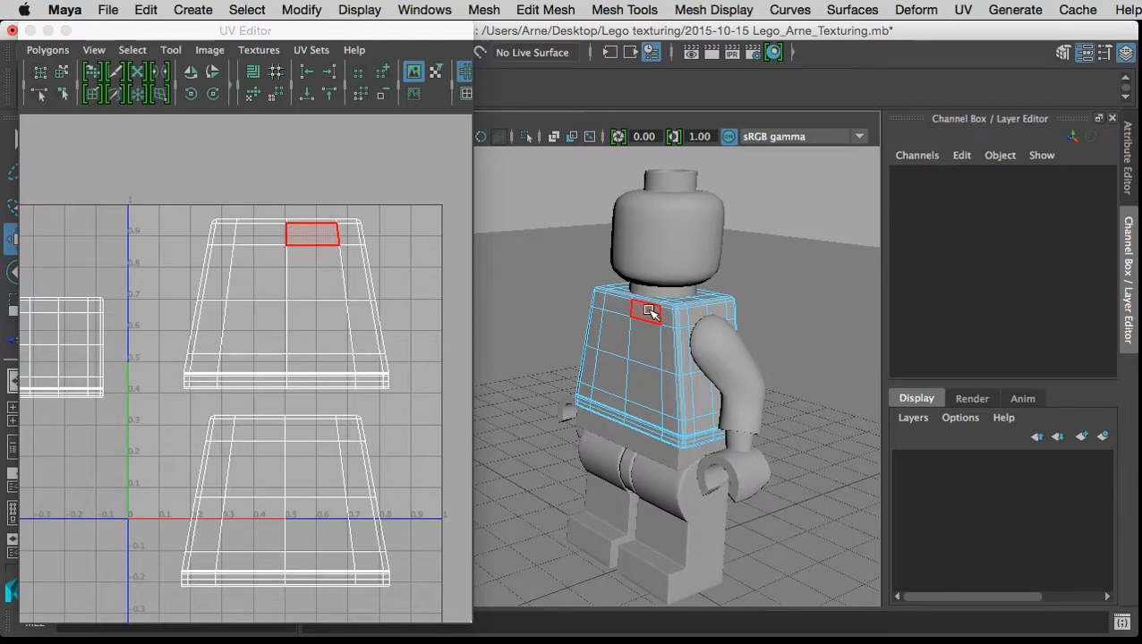
left_click_drag(685, 397, 665, 364, "alt")
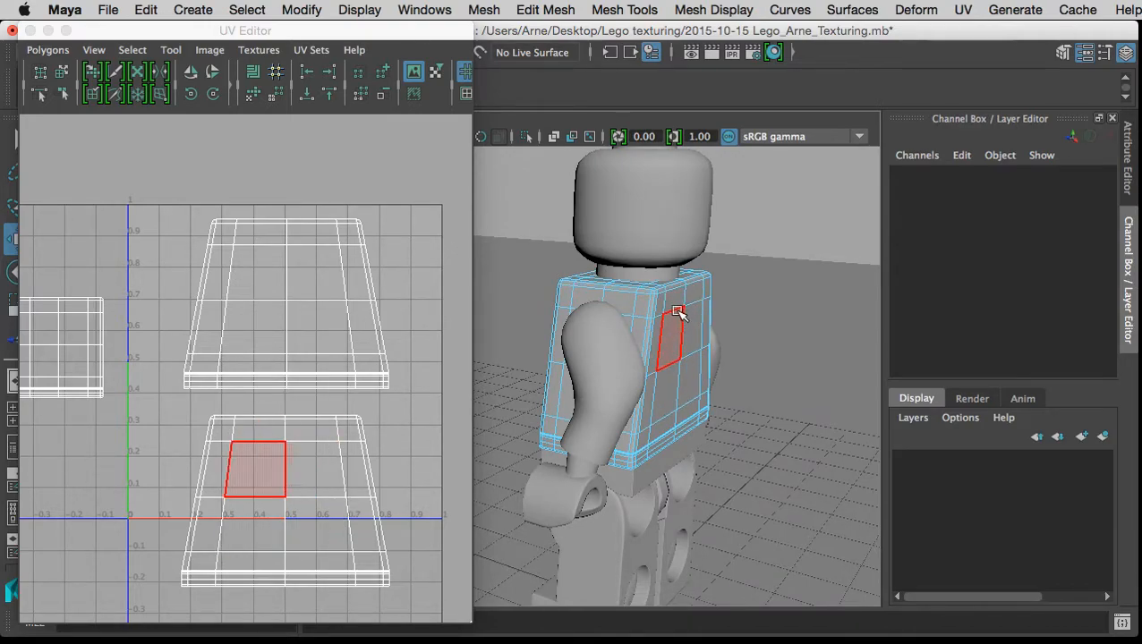
Return the torso to Object Mode and reselect the whole torso with its front in view.
right_click(680, 322)
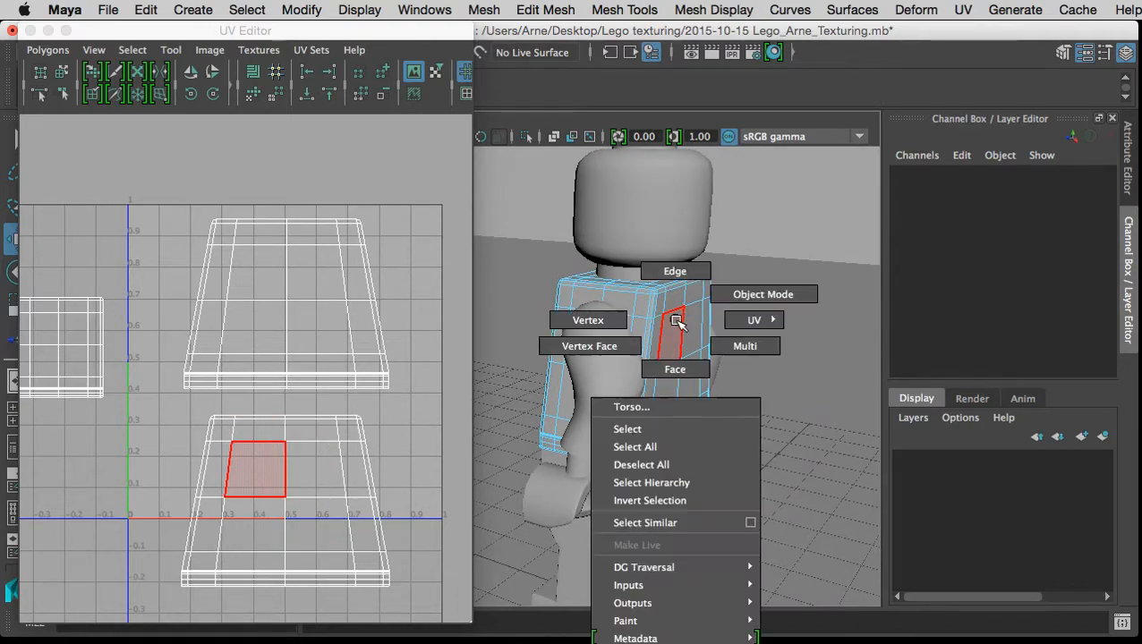
left_click(727, 295)
left_click_drag(637, 364, 641, 405)
left_click(680, 345)
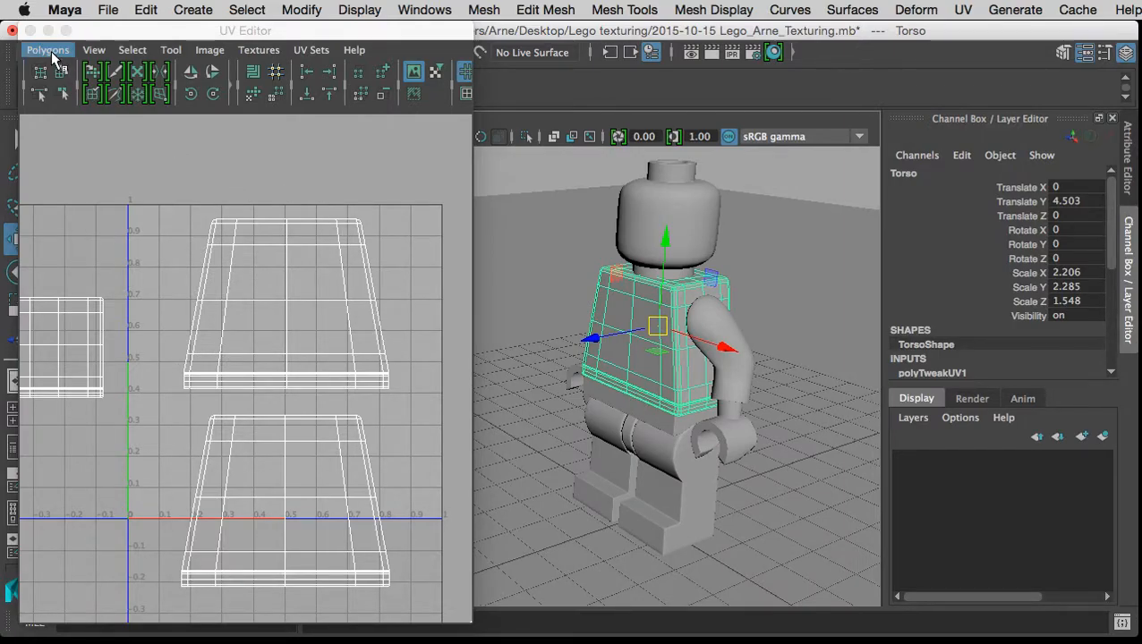
Open the UV Snapshot options for the selected torso and reposition the dialog.
left_click(49, 51)
left_click(51, 51)
left_click(51, 51)
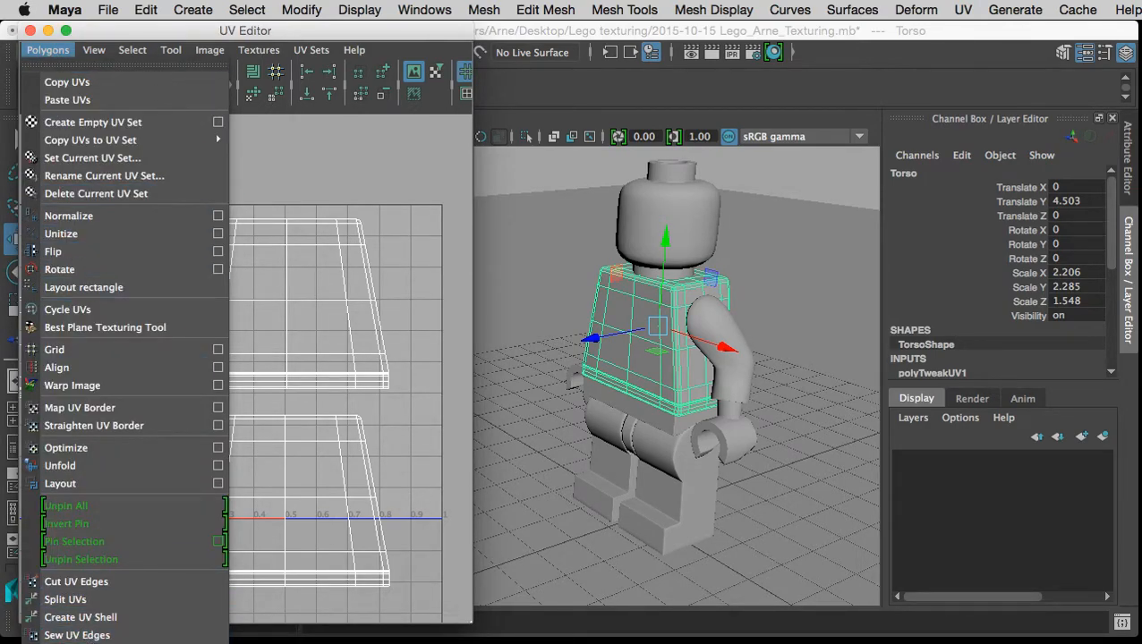
scroll(329, 514, "up", 1)
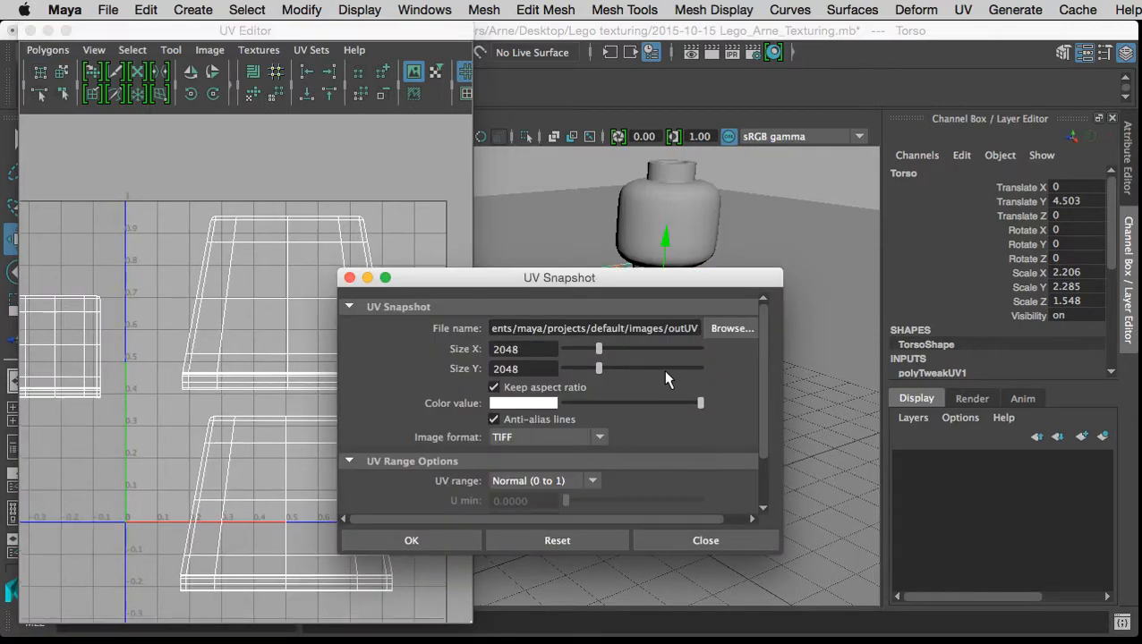
left_click_drag(573, 287, 573, 272)
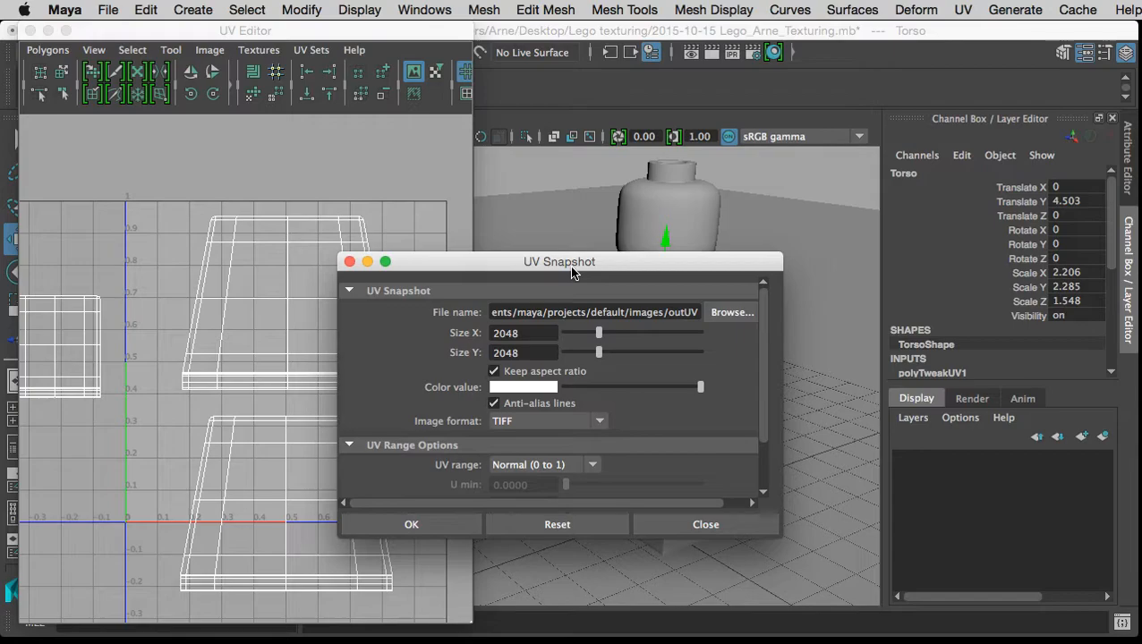
Set the UV snapshot to TIFF format with a size of 2048 by 2048 pixels.
left_click(587, 426)
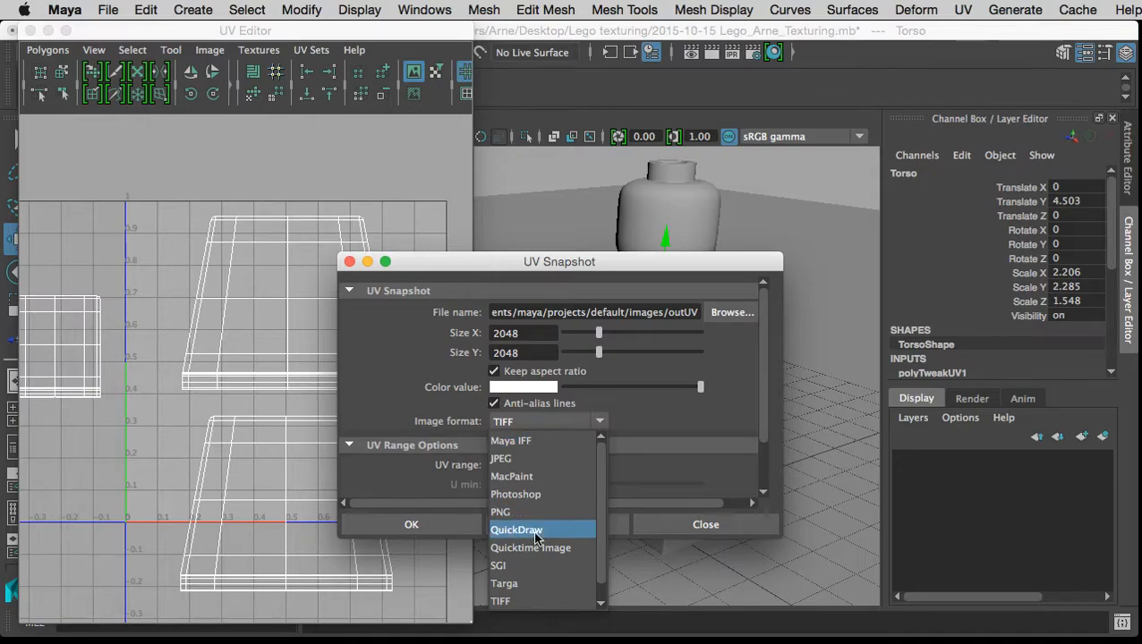
left_click(556, 601)
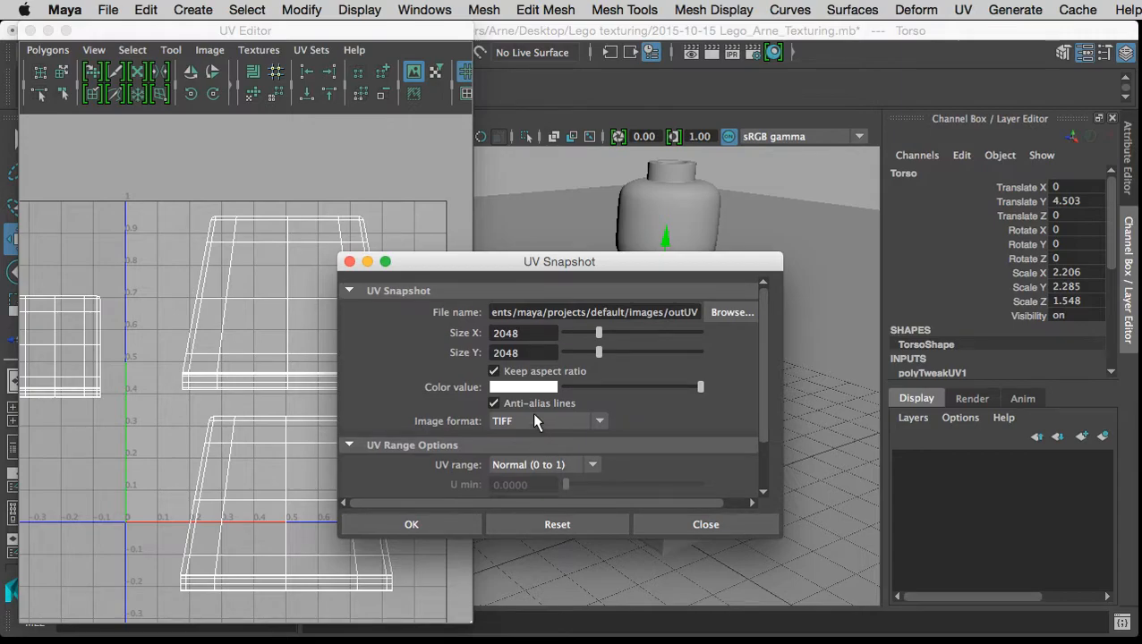
double_click(532, 337)
type("20")
key("Tab")
left_click(528, 333)
scroll(608, 329, "down", 1)
scroll(660, 310, "down", 1)
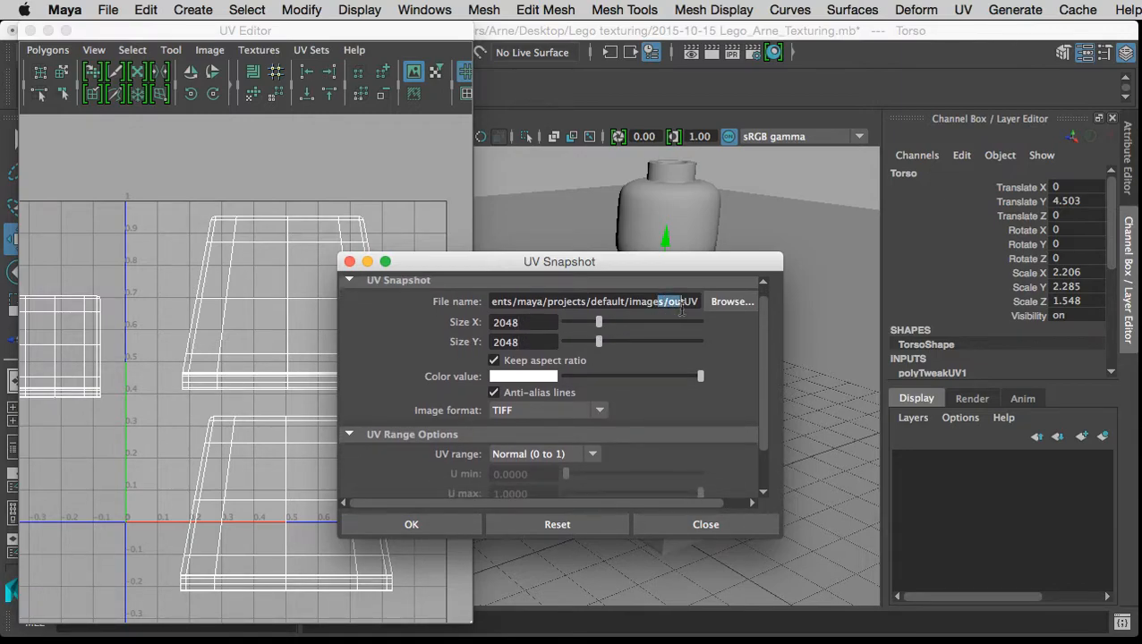
Export the UV snapshot as UVout into the Lego texturing folder on the Desktop.
left_click(732, 303)
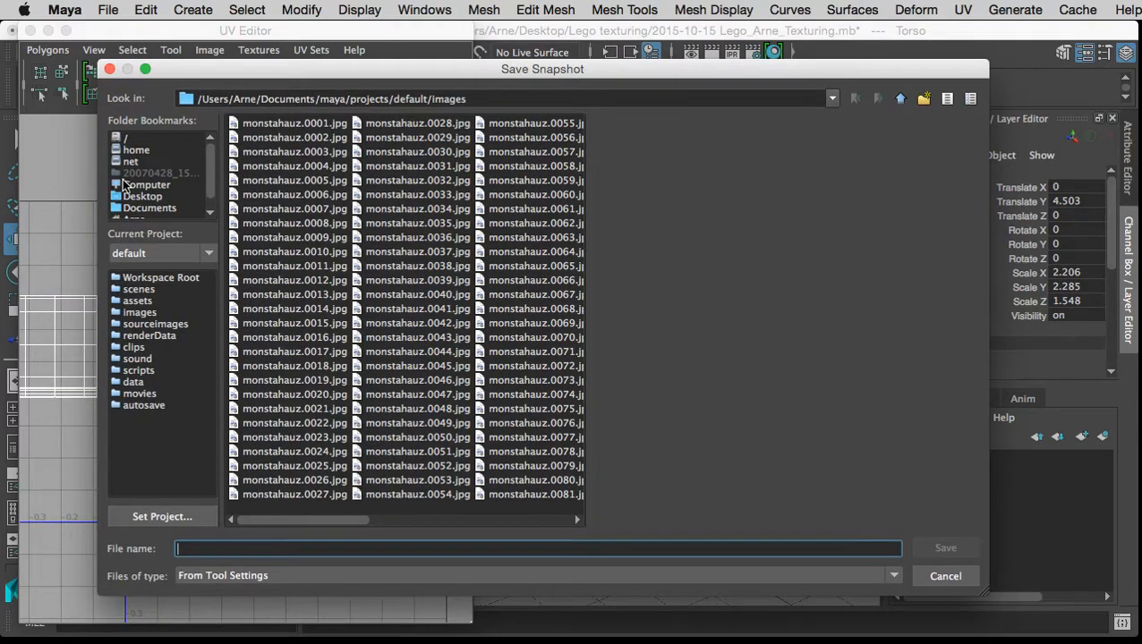
left_click(144, 197)
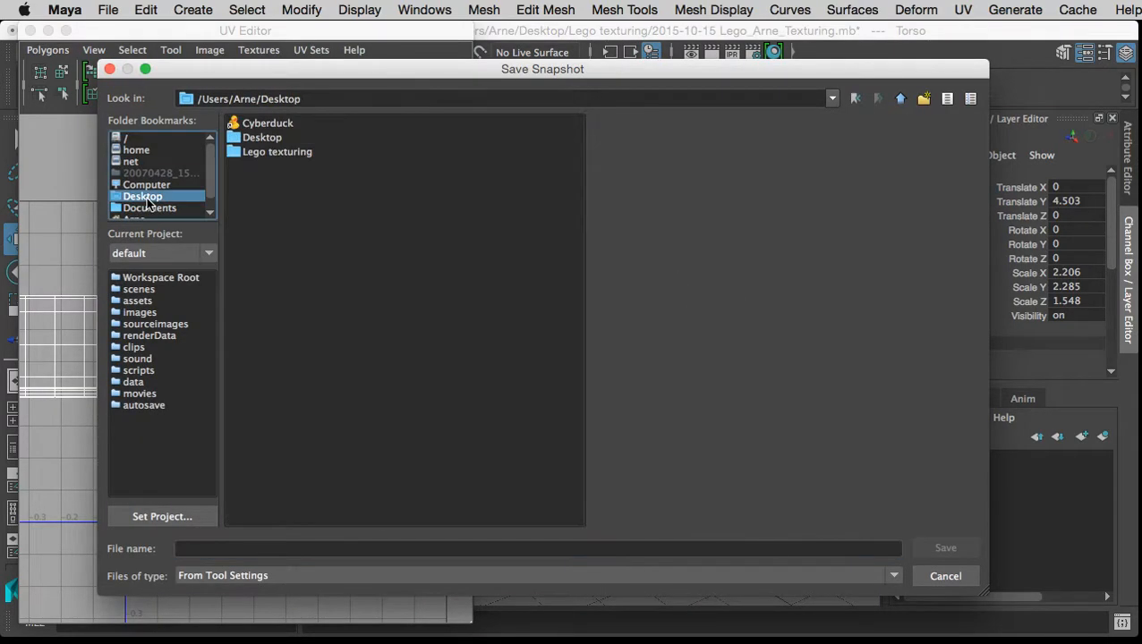
left_click(278, 151)
double_click(279, 152)
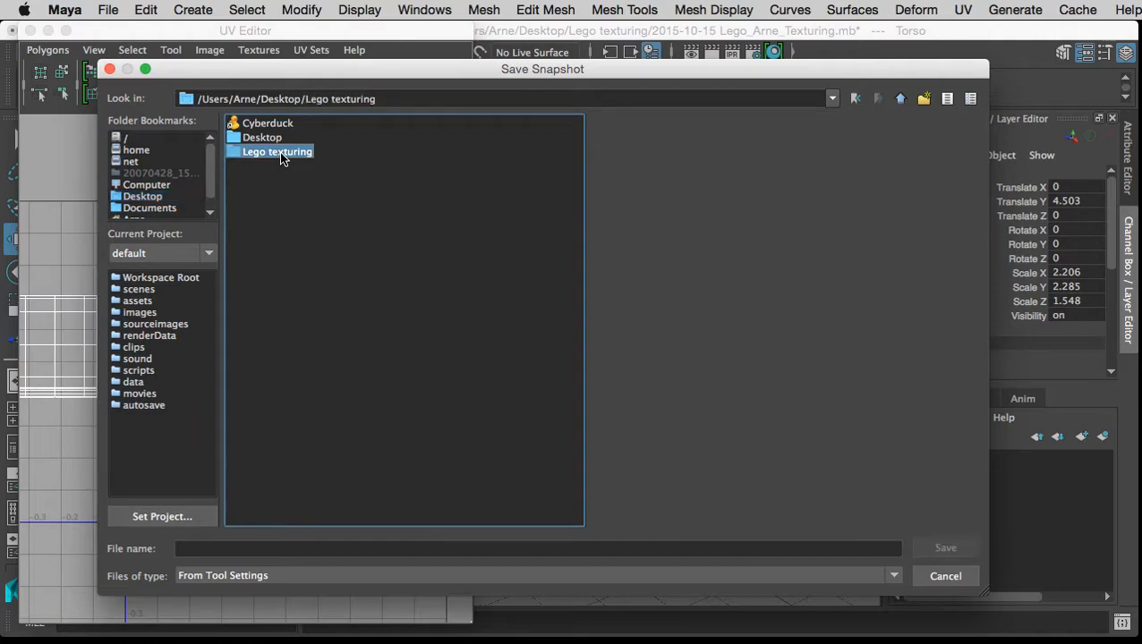
left_click(292, 551)
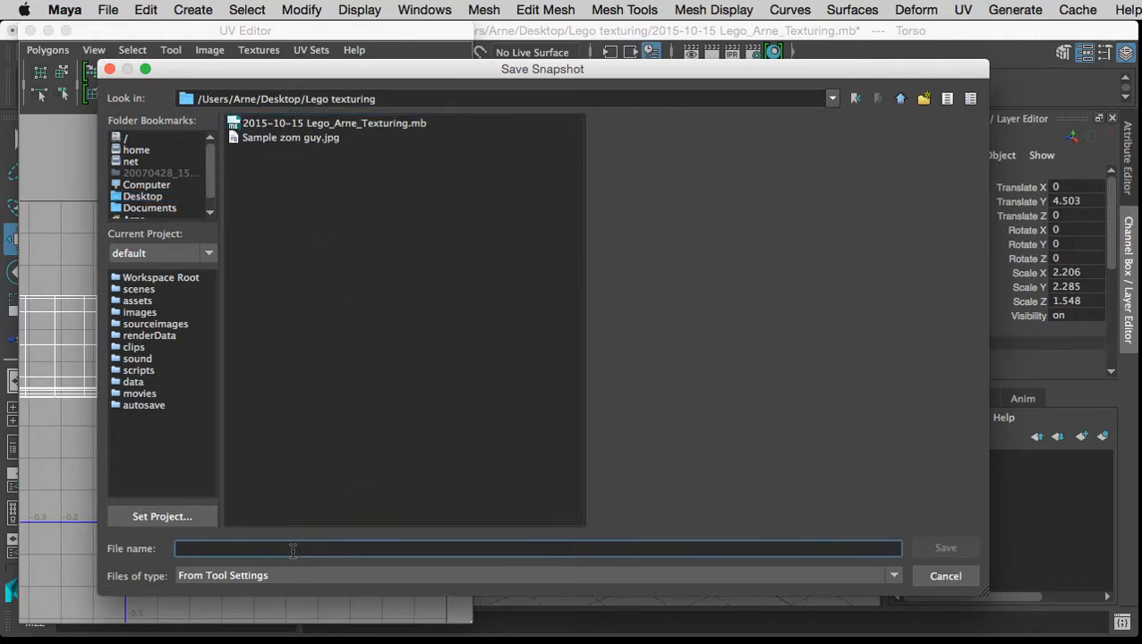
type("UVout")
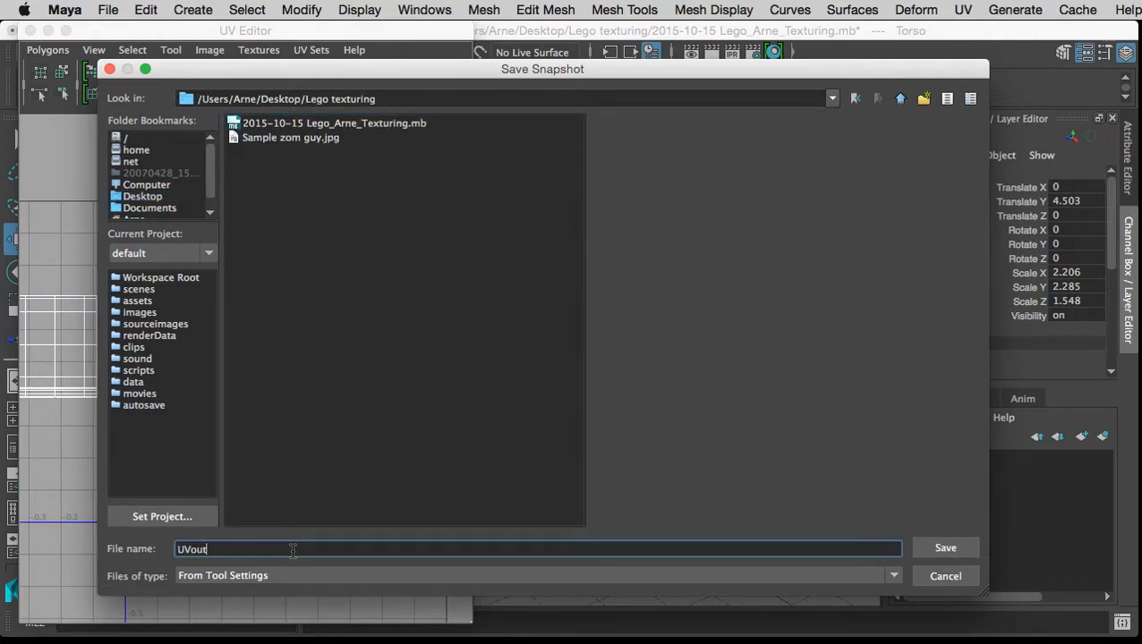
left_click(960, 550)
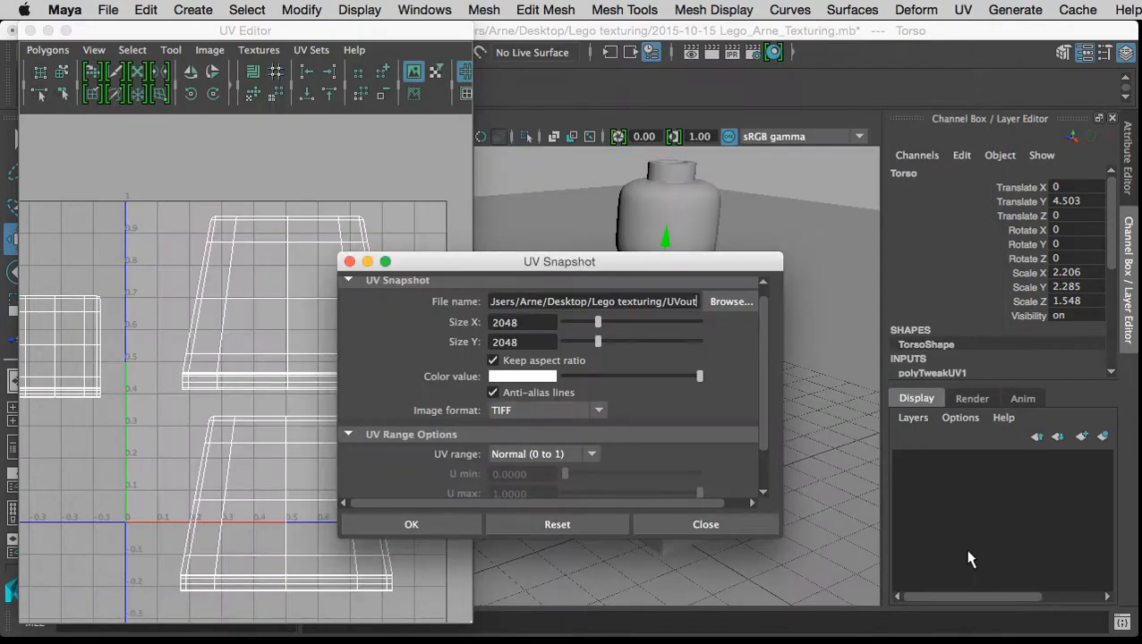
left_click(450, 529)
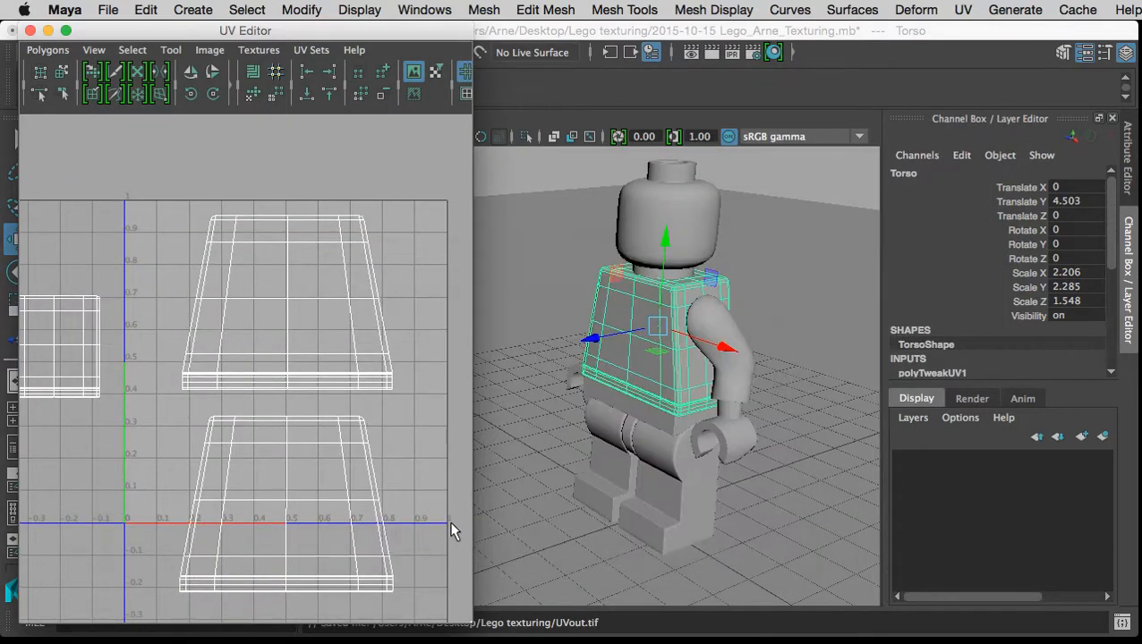
Minimize the Maya windows, bring the Lego texturing folder forward in Finder, and close the open Sample zom guy.jpg document.
key("super+Tab")
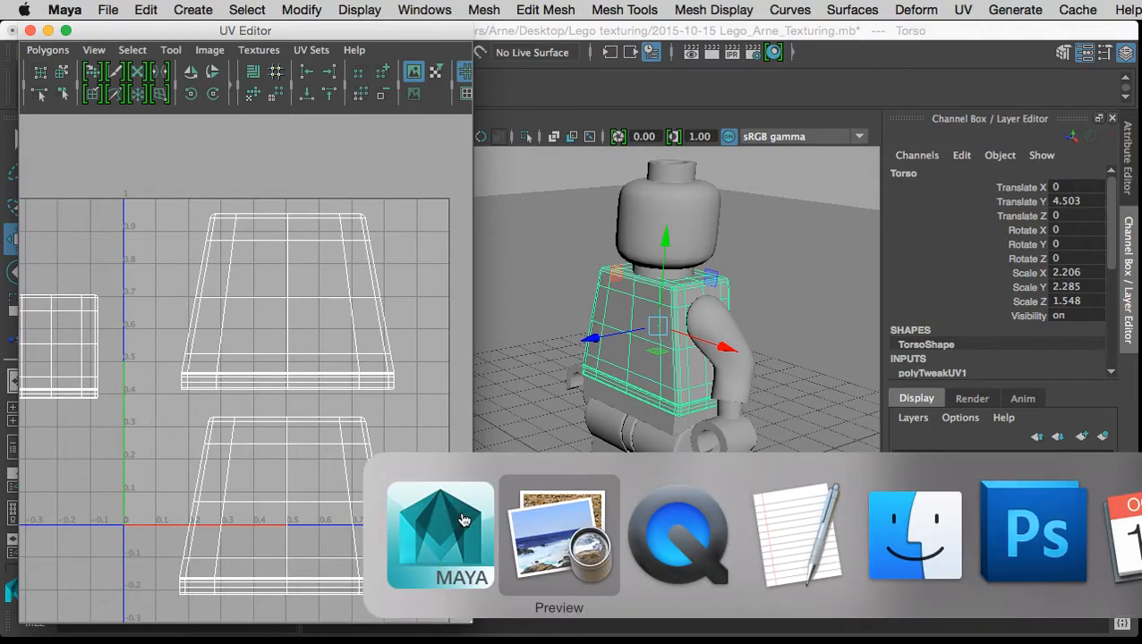
left_click(30, 32)
left_click(29, 31)
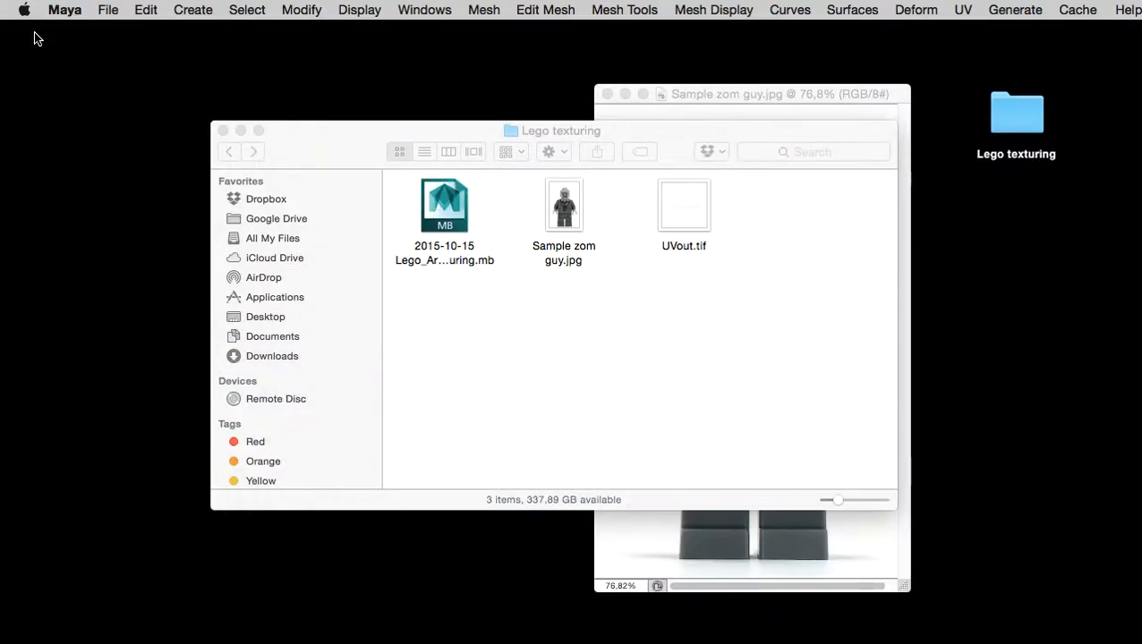
left_click(609, 130)
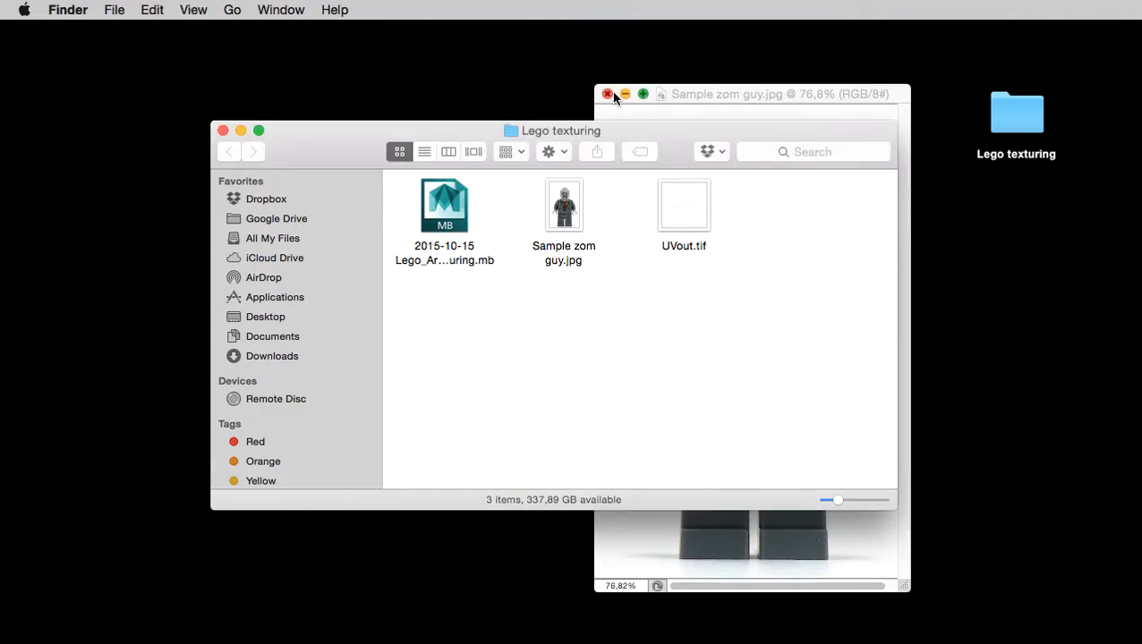
left_click(607, 94)
left_click(588, 126)
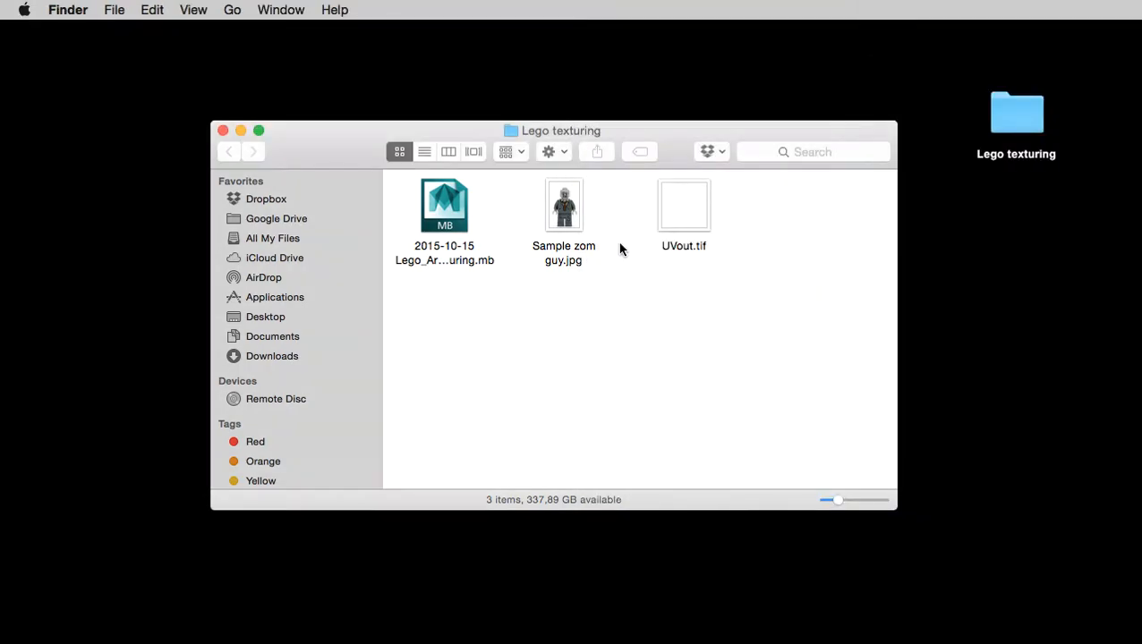
Open UVout.tif from the Lego texturing folder in Adobe Photoshop CS5.
left_click(673, 226)
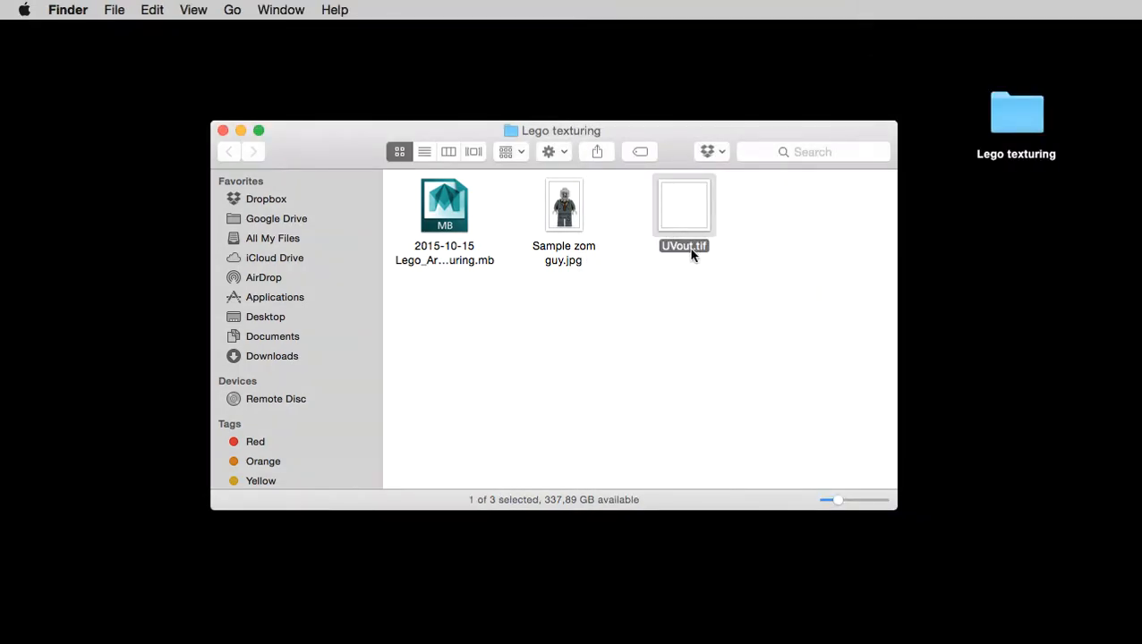
right_click(679, 204)
mouse_move(739, 224)
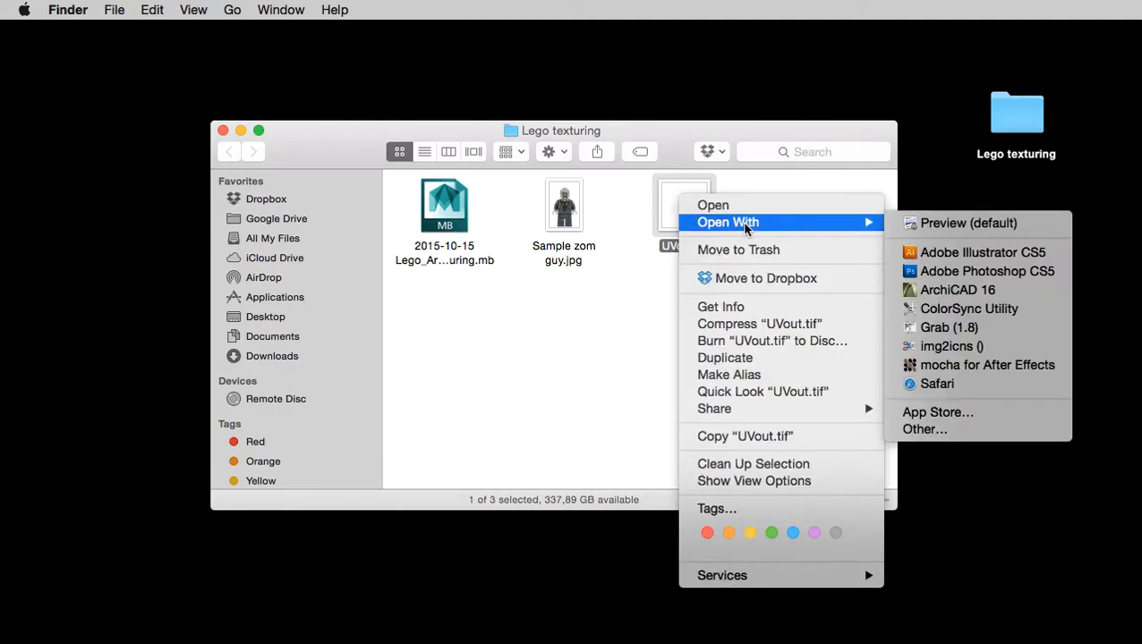
left_click(981, 271)
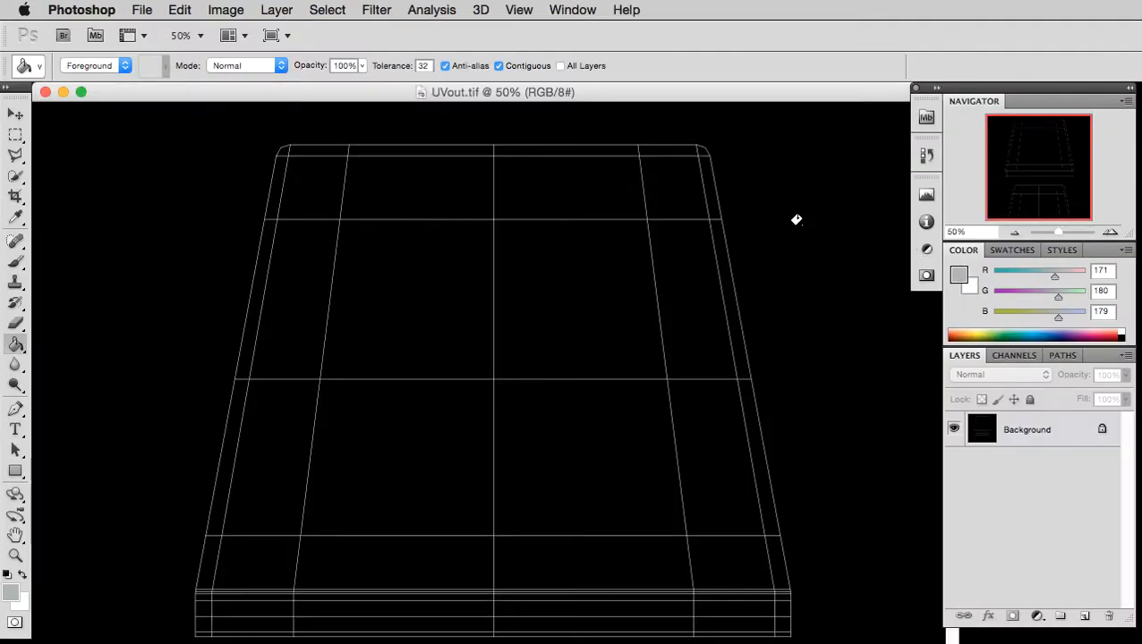
Shrink the UVout.tif document window and fit the entire UV layout inside it.
left_click_drag(908, 640, 720, 620)
key("super+0")
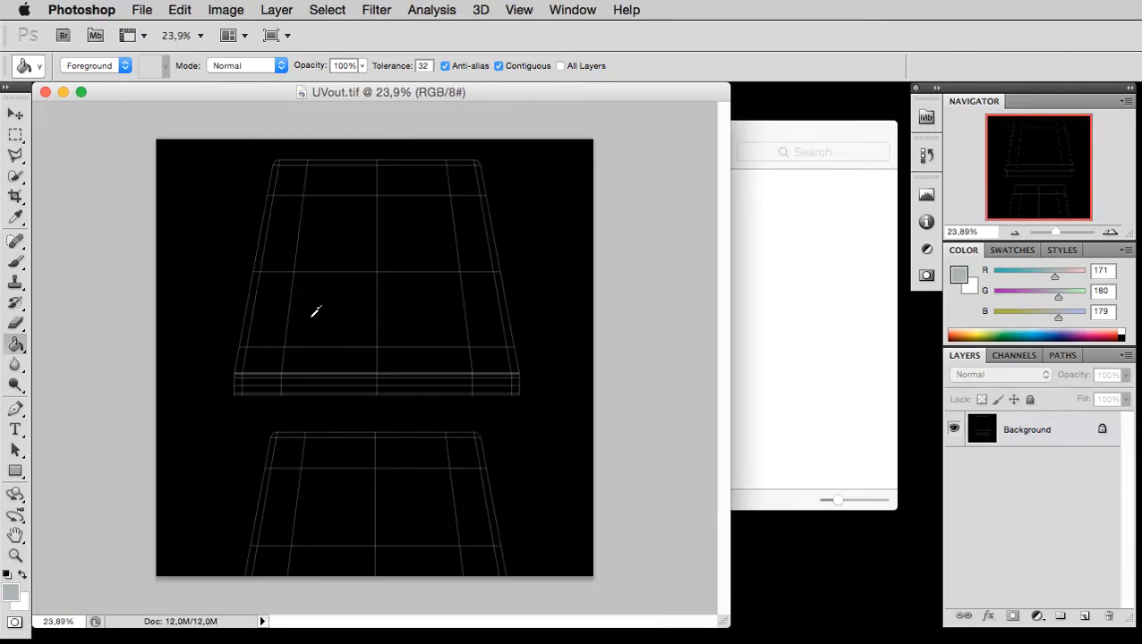
left_click_drag(720, 620, 589, 609)
scroll(272, 253, "up", 4)
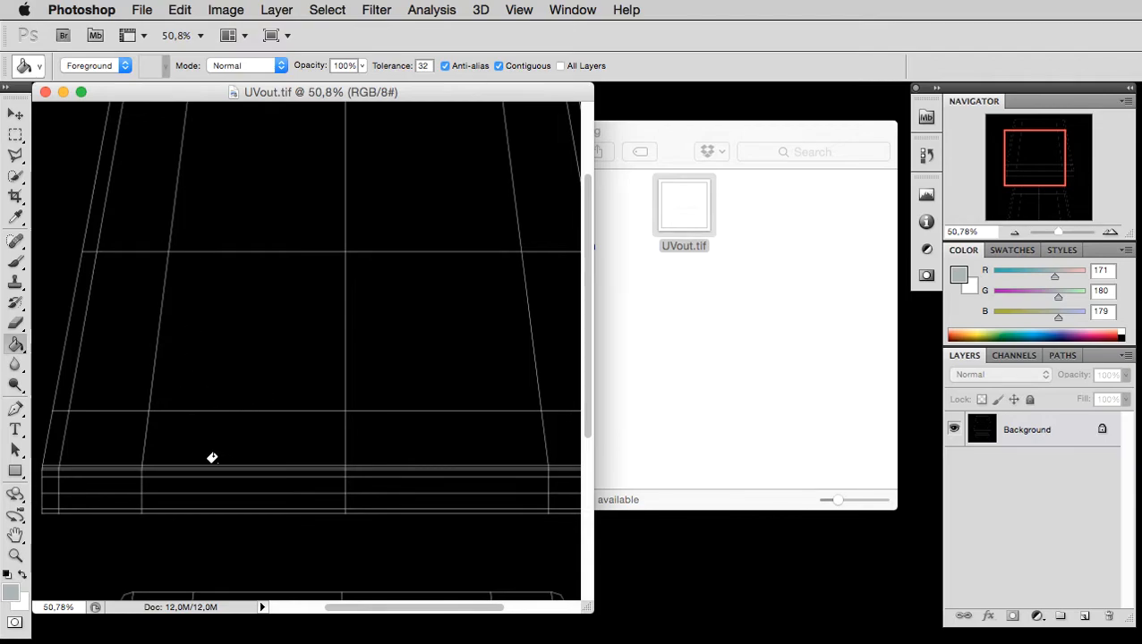
scroll(269, 417, "down", 4)
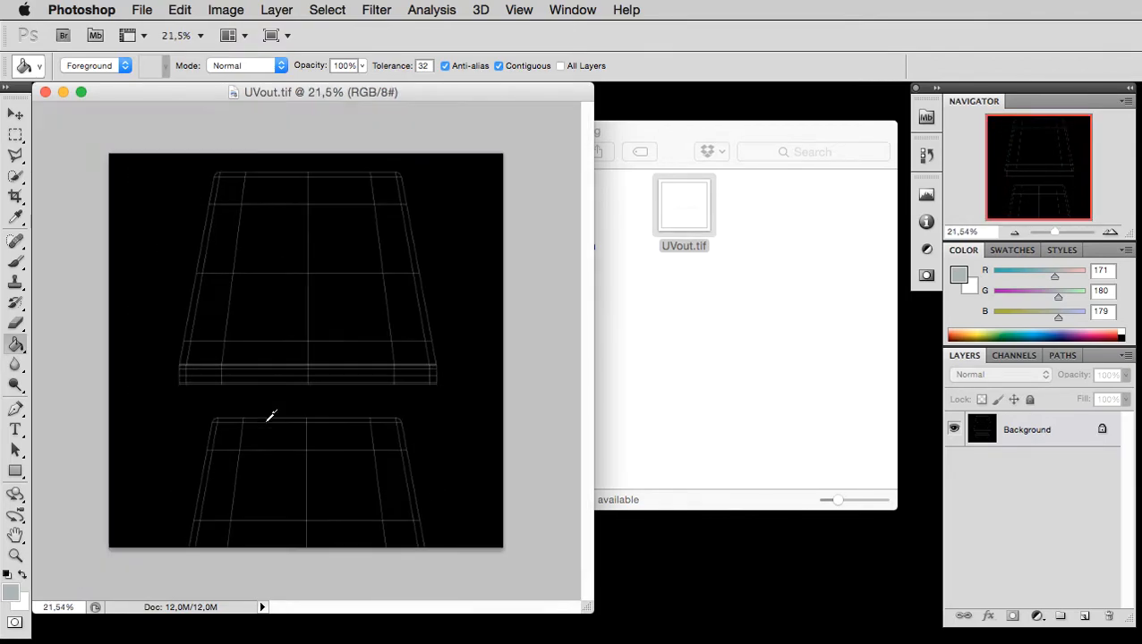
scroll(271, 416, "up", 1)
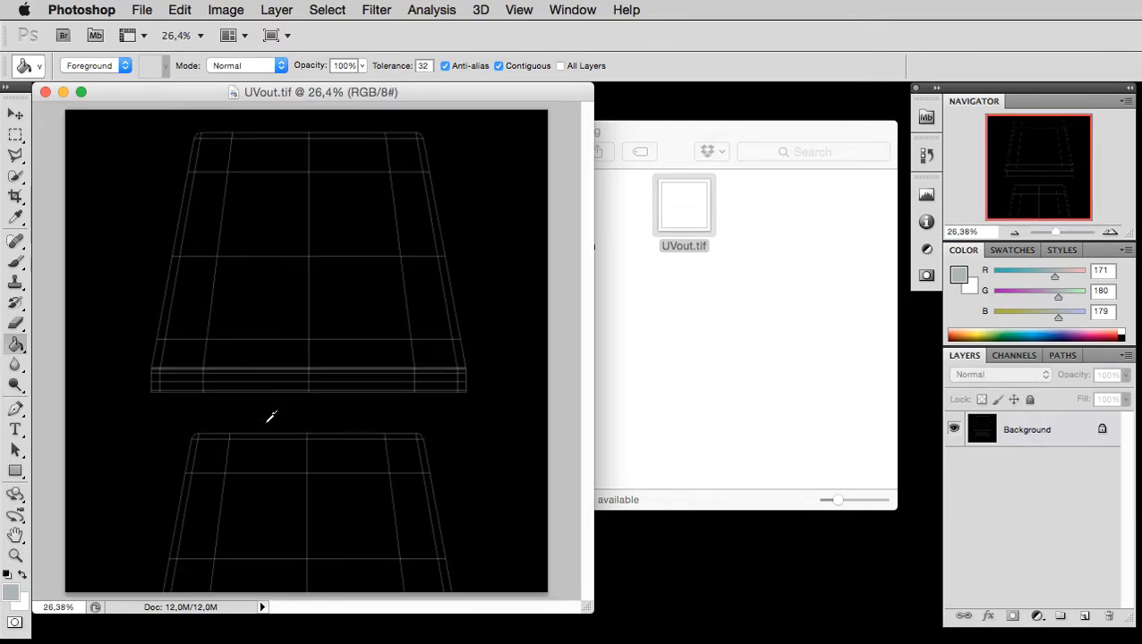
Return to the Lego texturing folder in Finder and open Sample zom guy.jpg in Adobe Photoshop CS5.
left_click(671, 349)
right_click(557, 204)
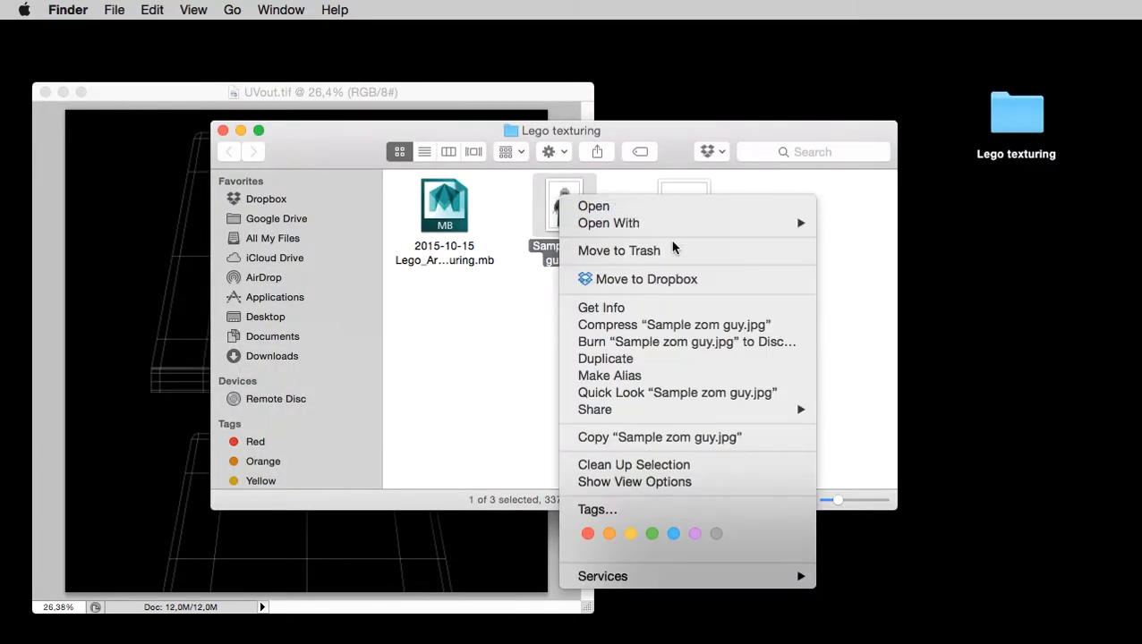
mouse_move(677, 224)
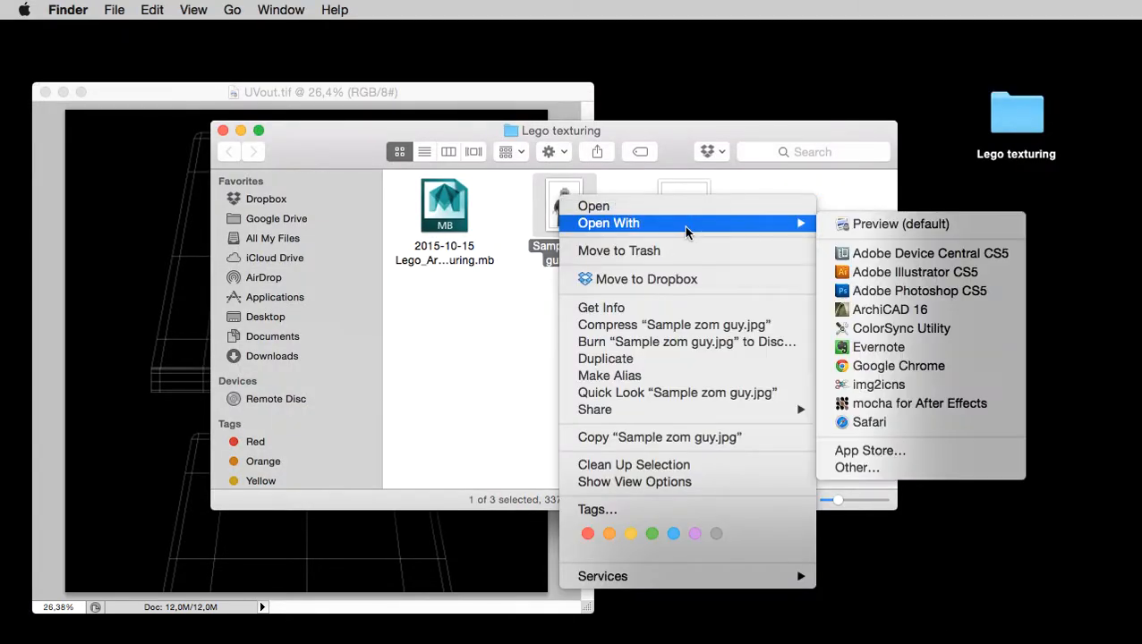
left_click(874, 297)
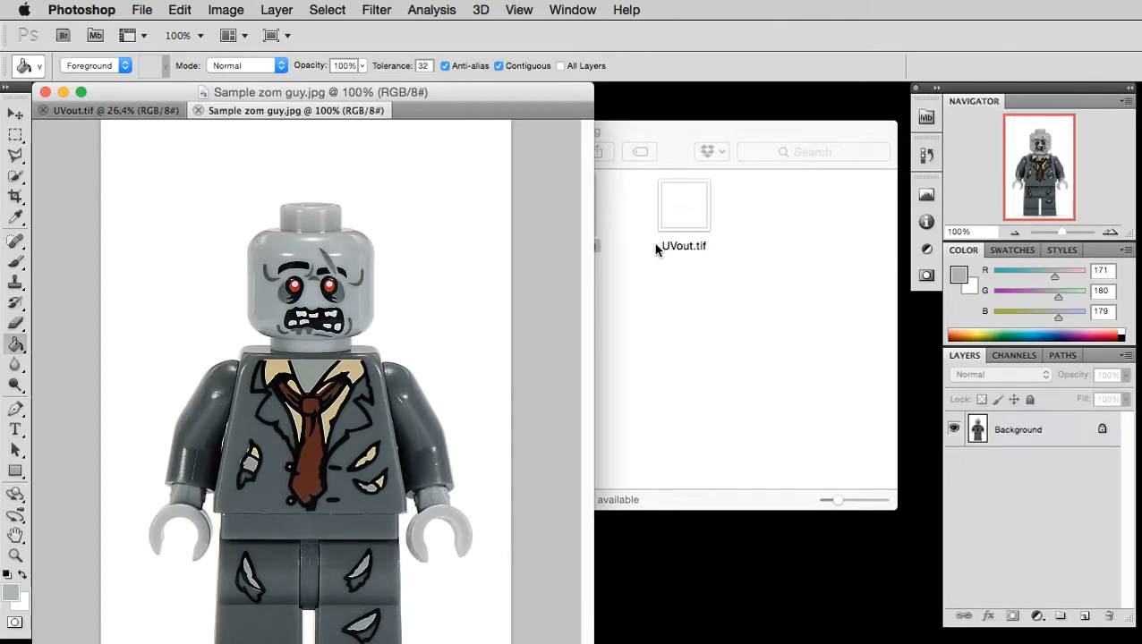
Separate Sample zom guy.jpg into its own window and arrange it side by side with UVout.tif.
left_click_drag(306, 119, 587, 111)
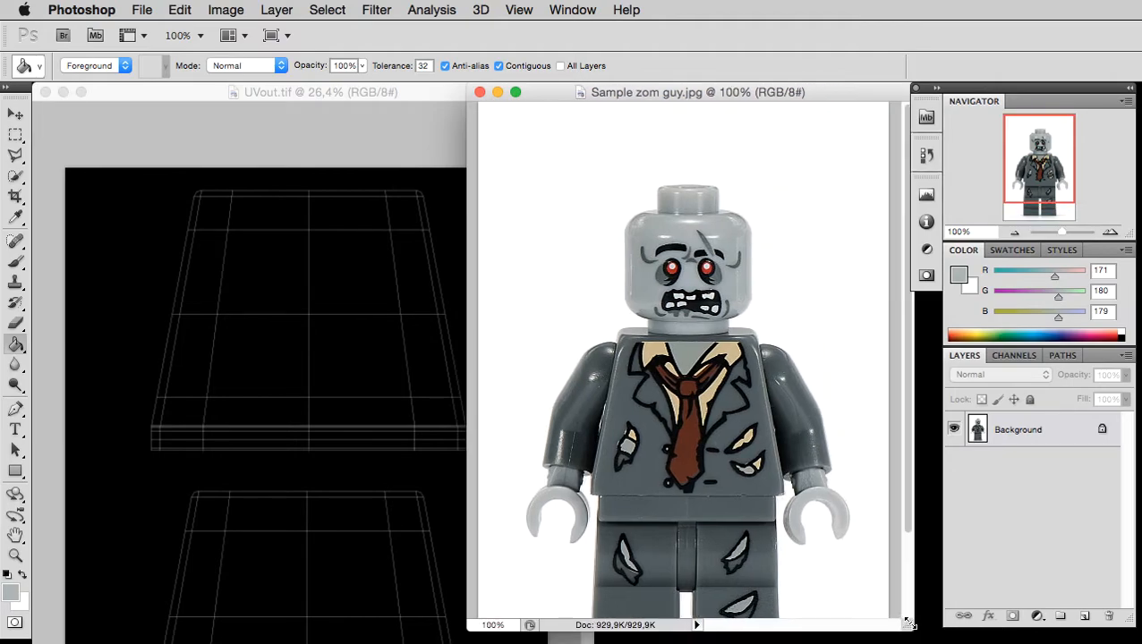
left_click(386, 136)
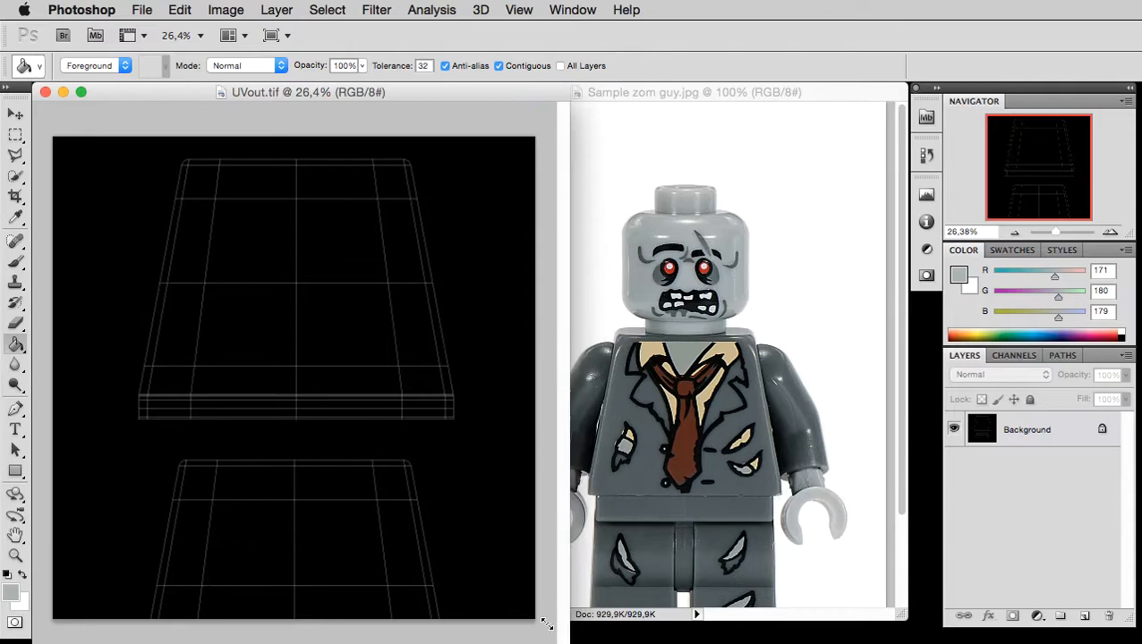
left_click(654, 92)
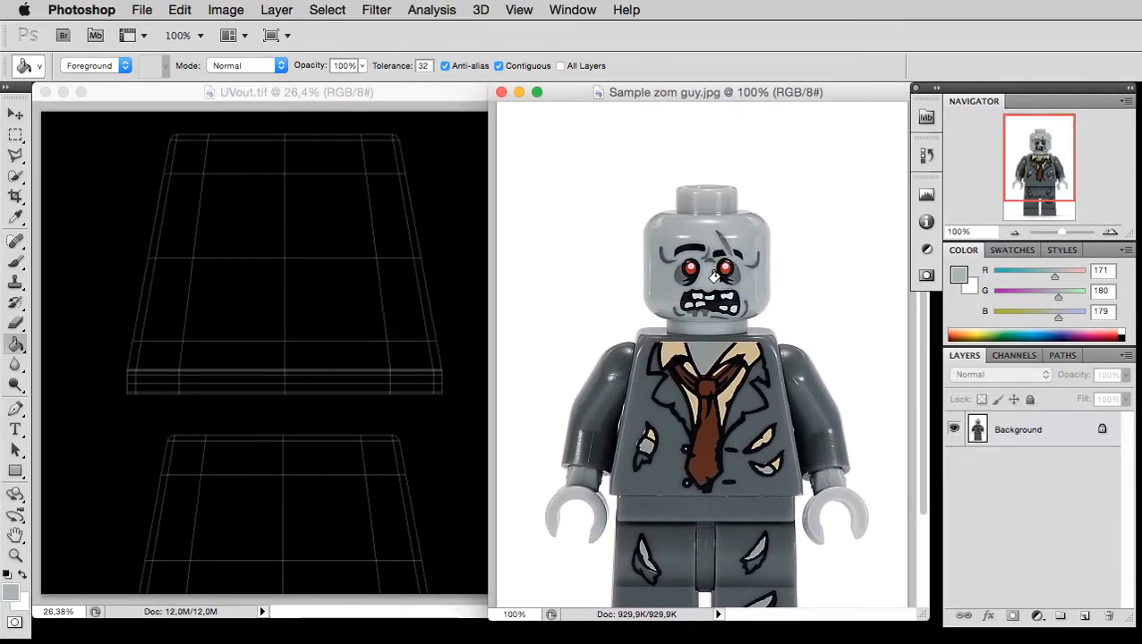
Copy a rectangular selection around the zombie's torso and paste it into UVout.tif as a new layer.
scroll(713, 273, "down", 4)
left_click(16, 135)
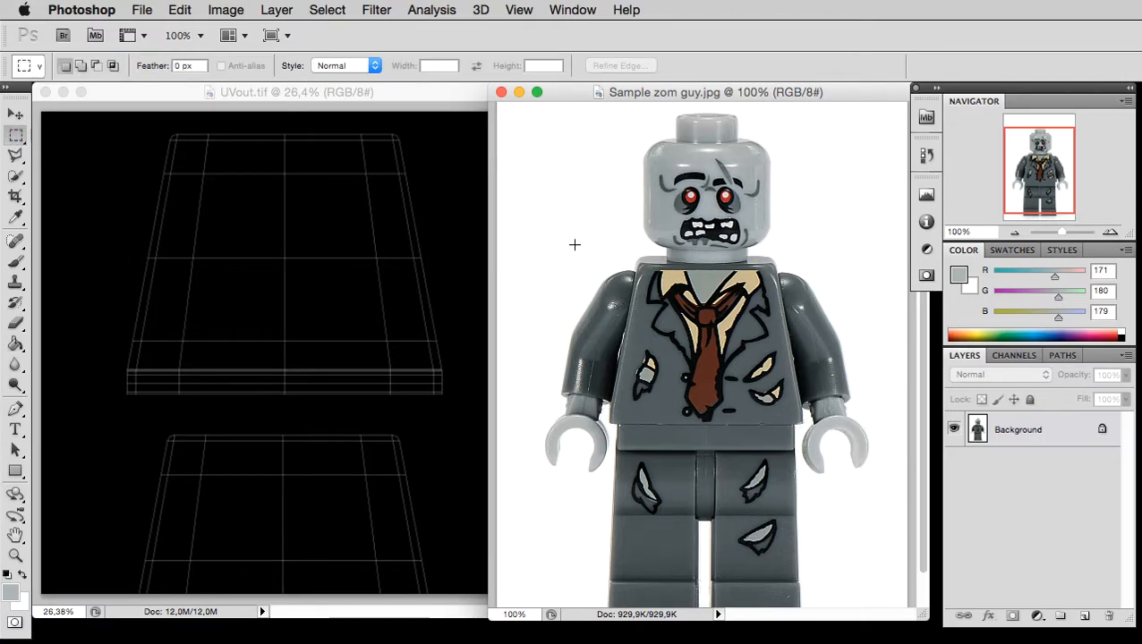
left_click_drag(607, 253, 825, 461)
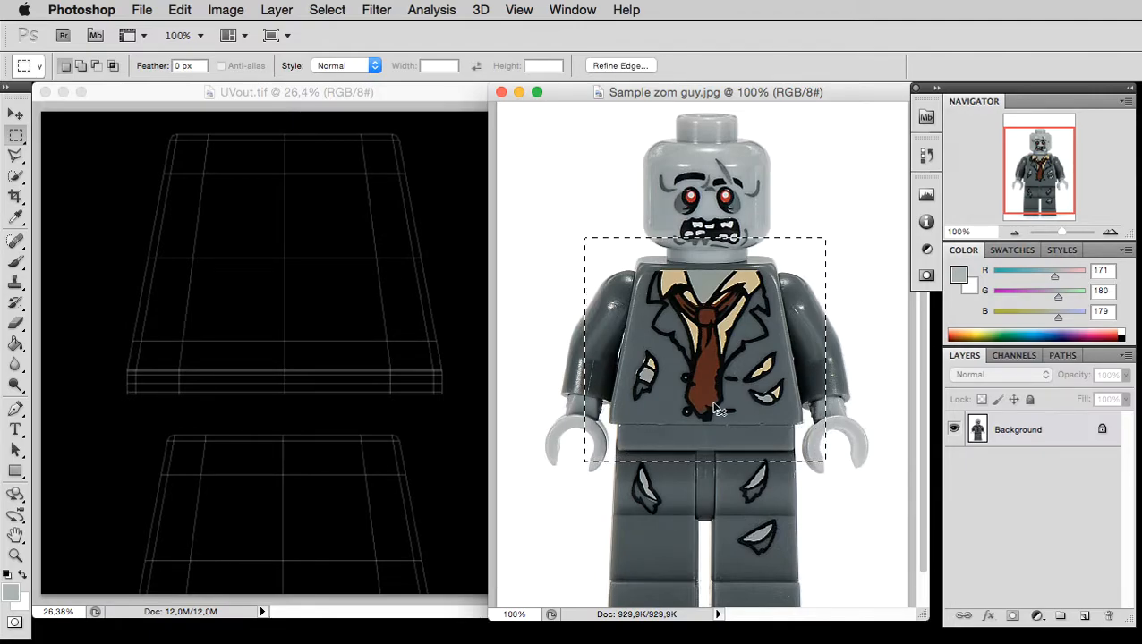
key("super+c")
left_click(333, 93)
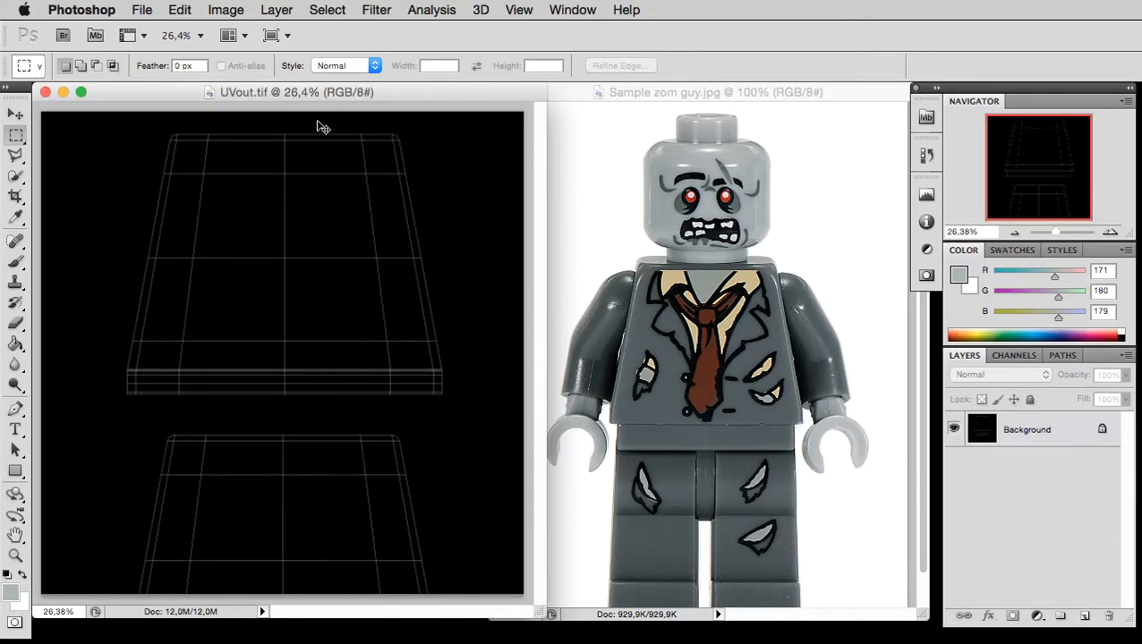
key("super+v")
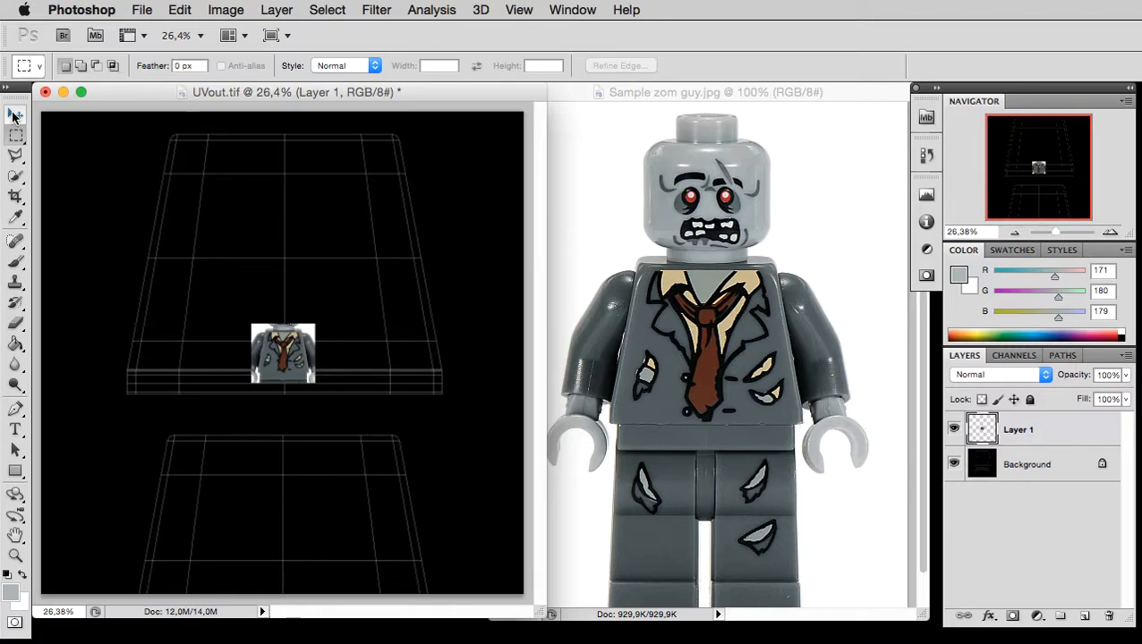
Scale the pasted zombie torso up to about 486% and position it over the upper UV shell.
left_click(12, 114)
left_click_drag(313, 383, 461, 512)
left_click_drag(402, 463, 318, 337)
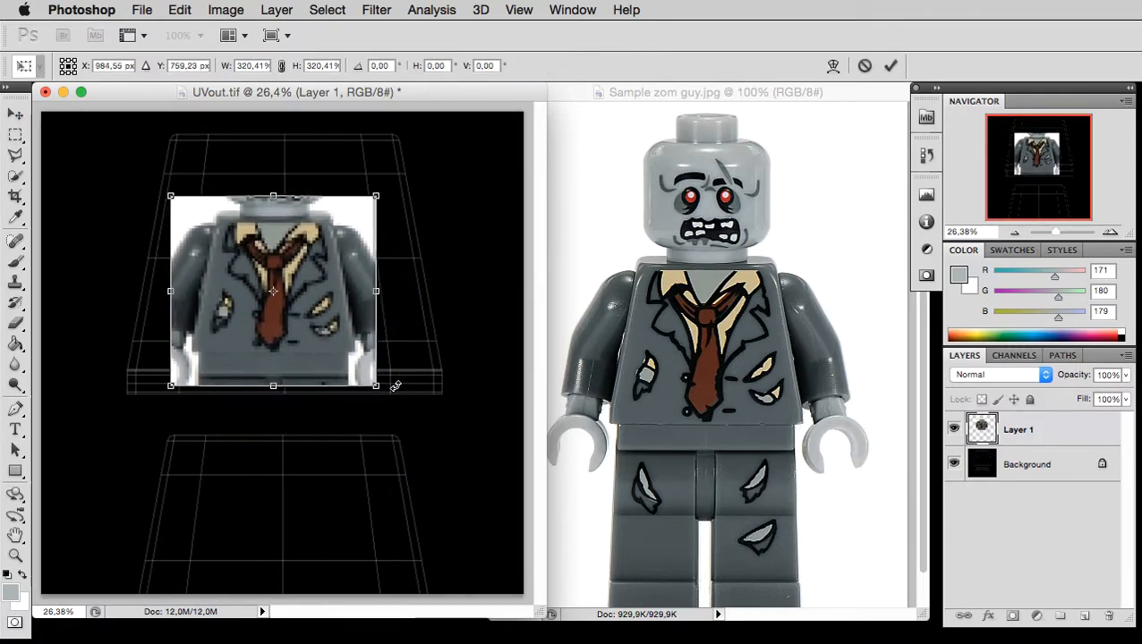
left_click_drag(378, 387, 500, 489)
left_click_drag(411, 411, 375, 356)
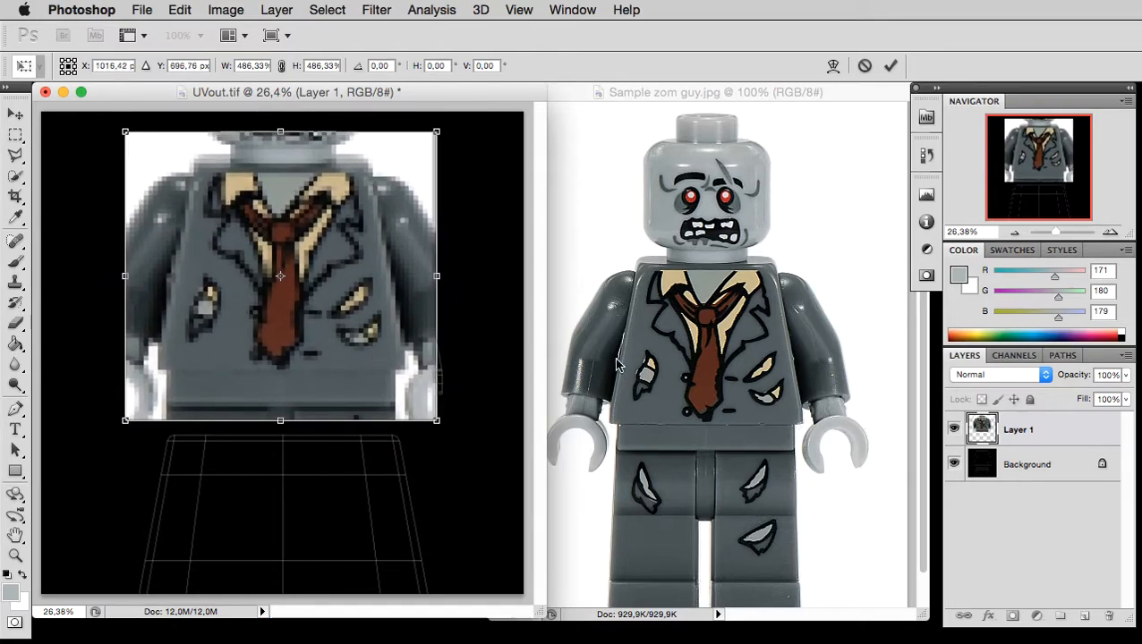
Lower the torso layer's opacity to 64%, scale it to about 592% and align it with the upper UV shell.
left_click(1126, 376)
left_click_drag(1123, 397, 1092, 394)
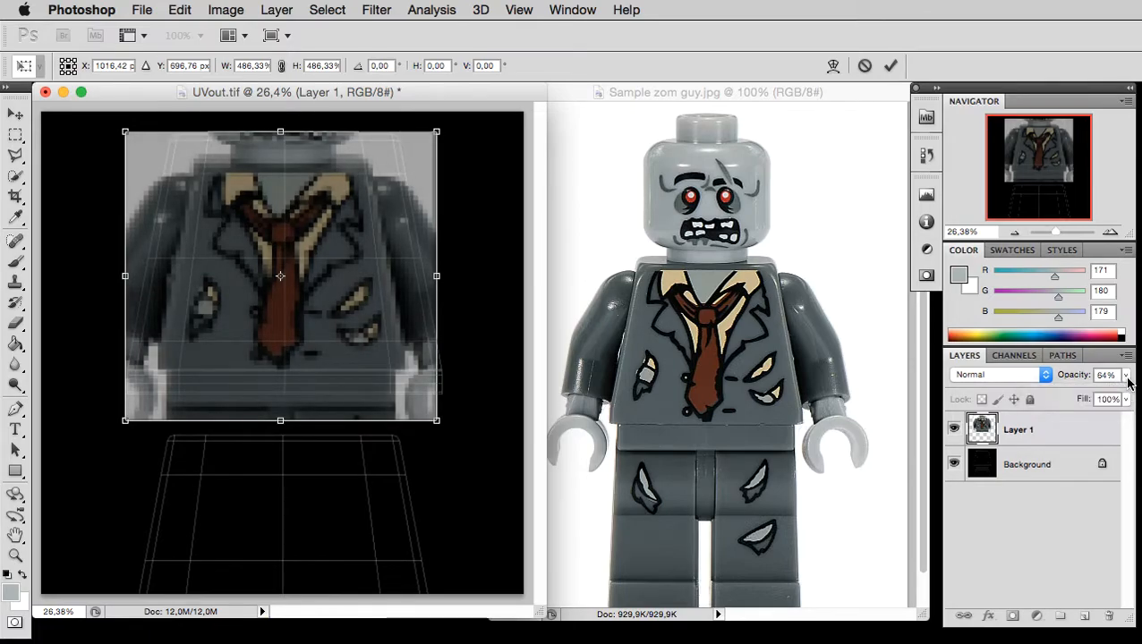
left_click_drag(373, 313, 351, 293)
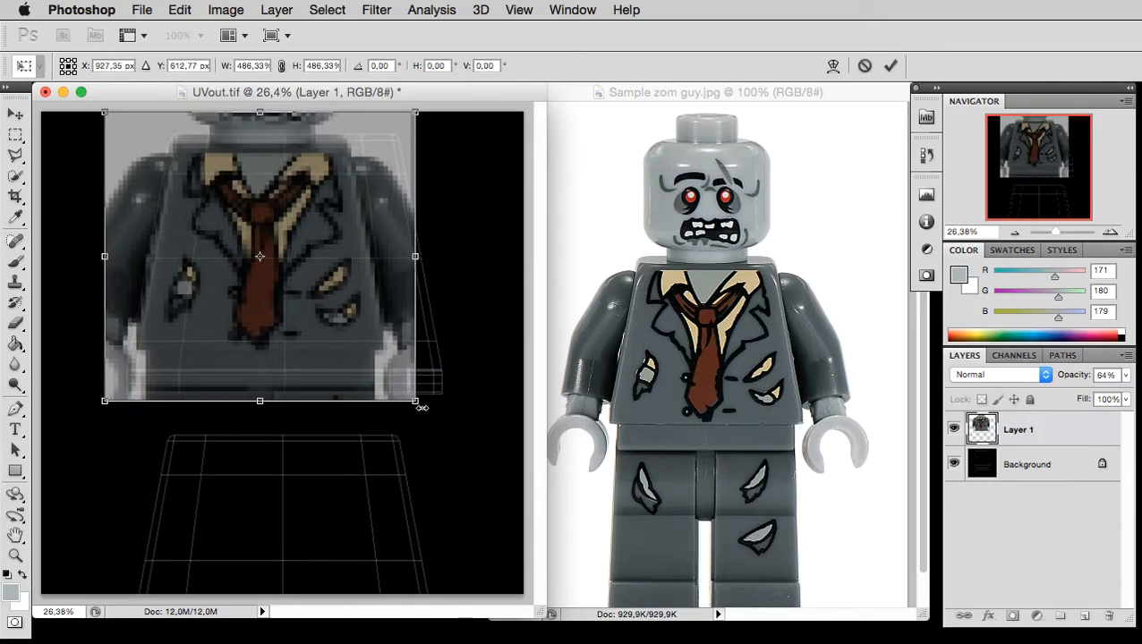
left_click_drag(417, 405, 472, 442)
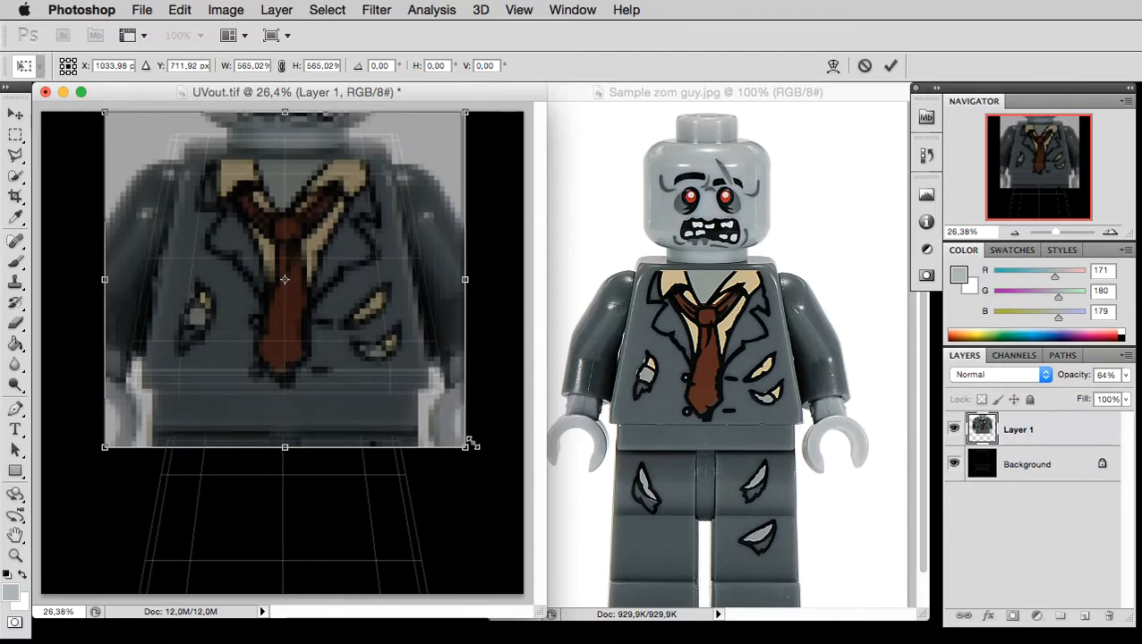
left_click_drag(351, 334, 344, 326)
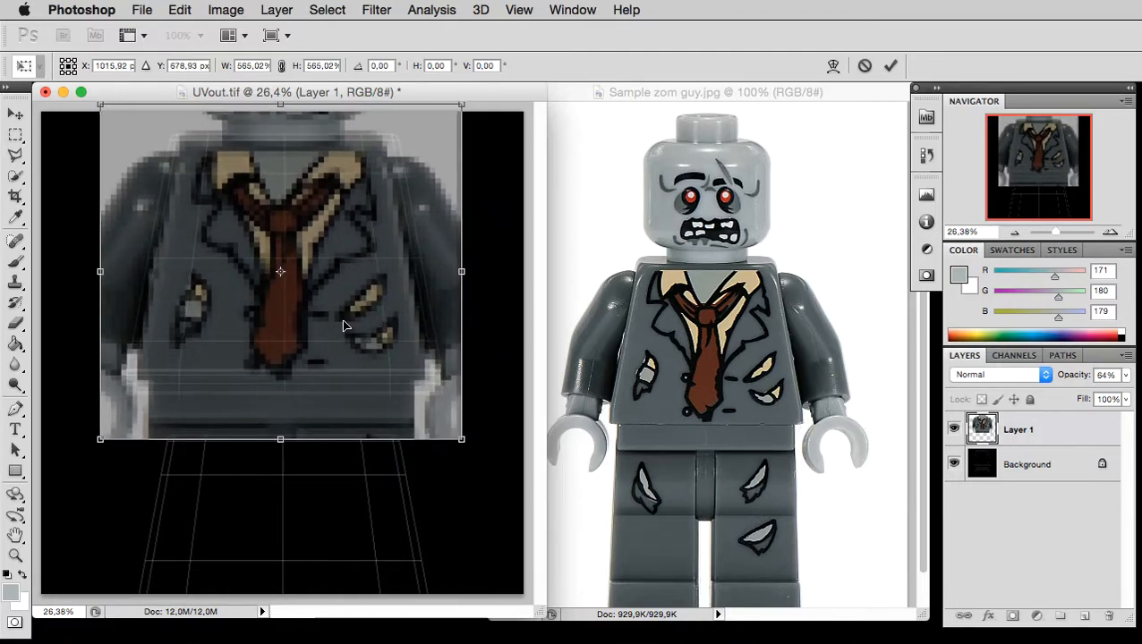
left_click_drag(463, 438, 479, 454)
left_click_drag(421, 409, 417, 405)
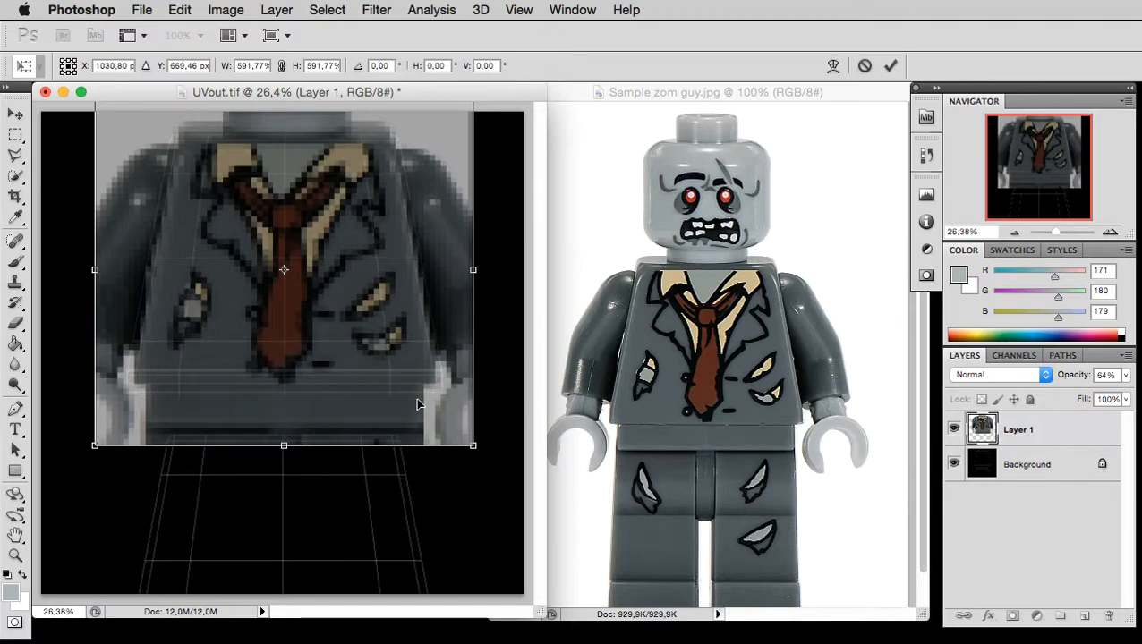
key("Return")
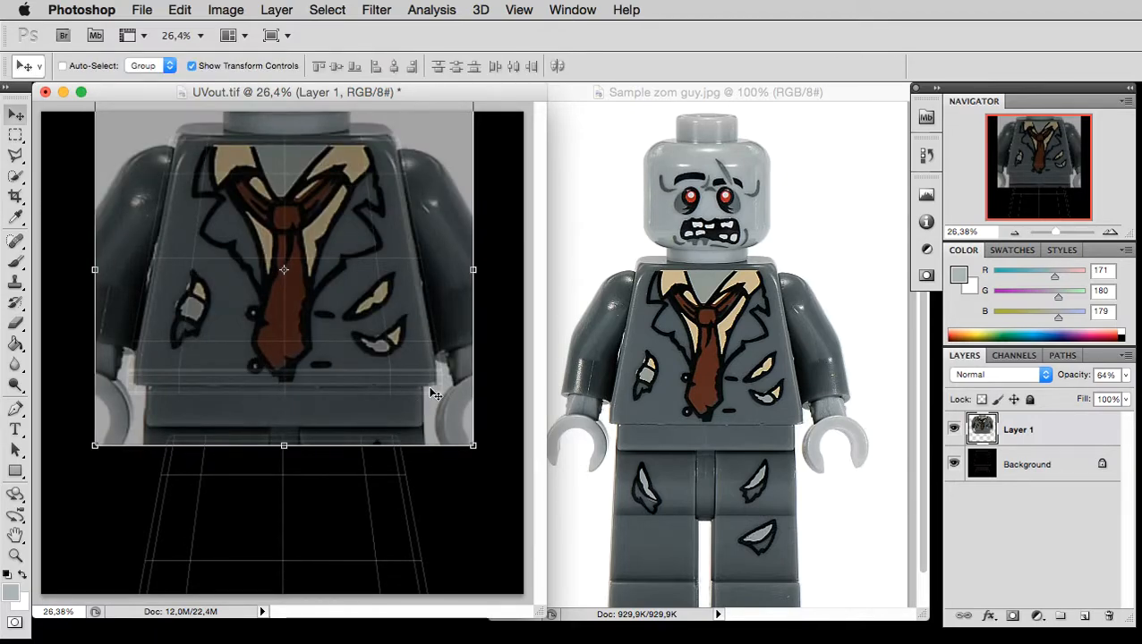
Add a new empty layer above the torso reference layer in UVout.tif.
scroll(248, 215, "down", 5)
scroll(248, 213, "up", 4)
scroll(248, 212, "up", 6)
scroll(249, 213, "down", 2)
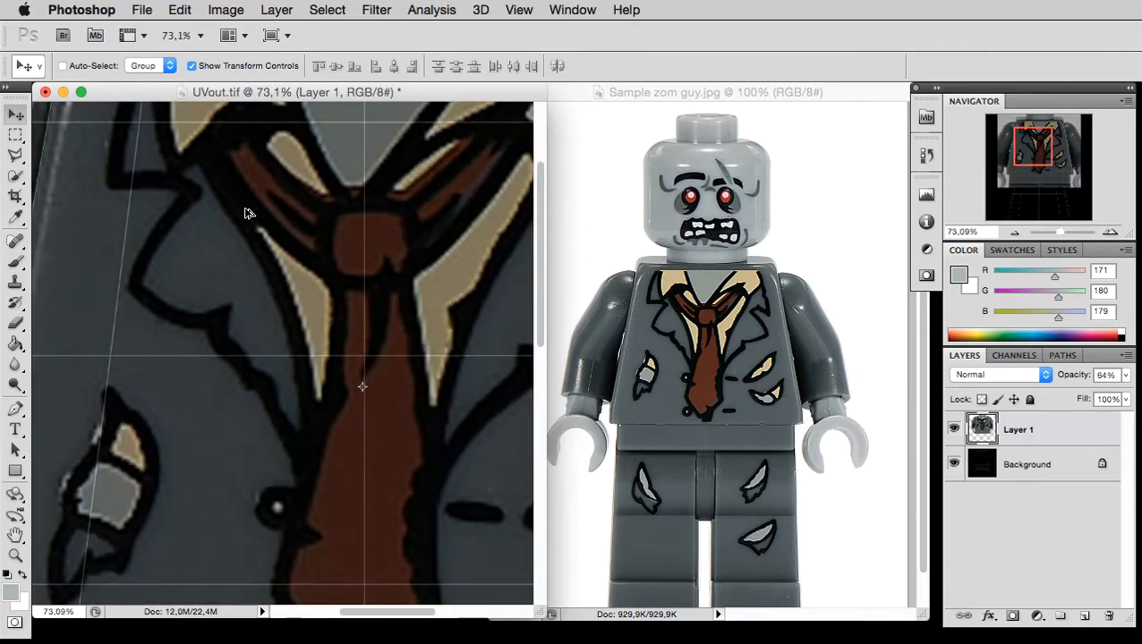
scroll(249, 213, "down", 3)
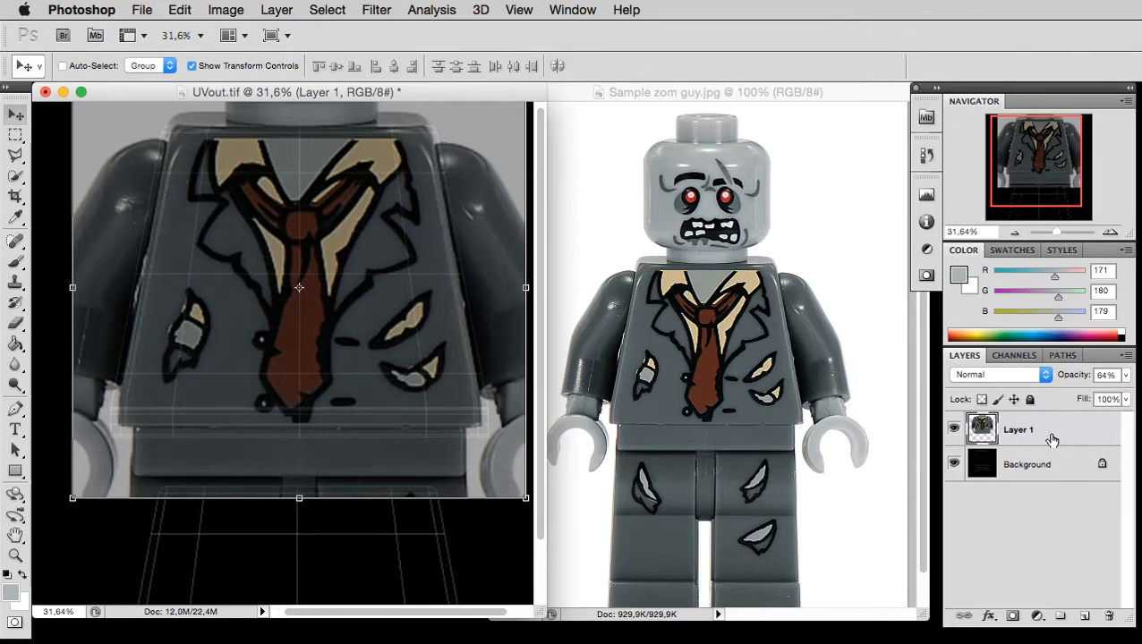
left_click(1086, 619)
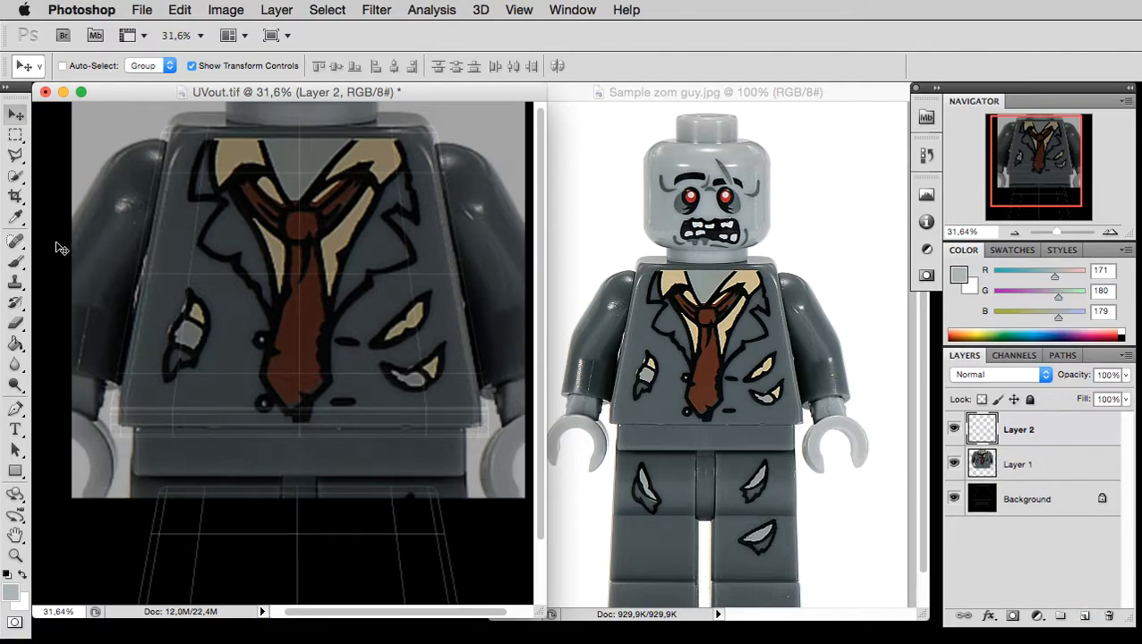
Set up the Brush tool with a hard round tip at 33 px and 100% hardness.
left_click(15, 267)
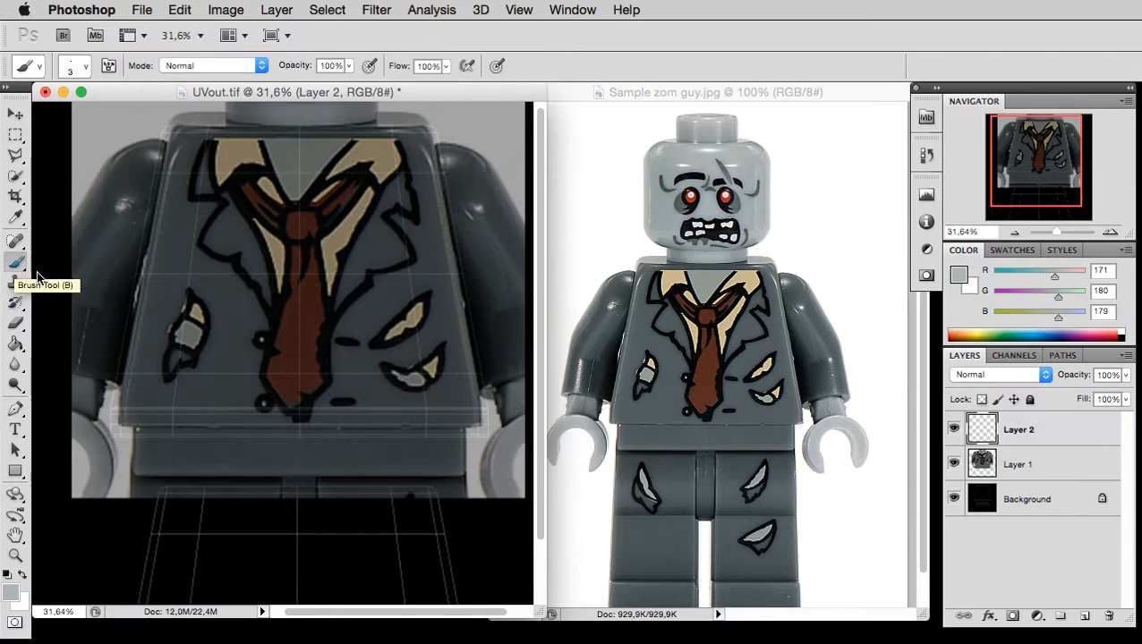
left_click(85, 66)
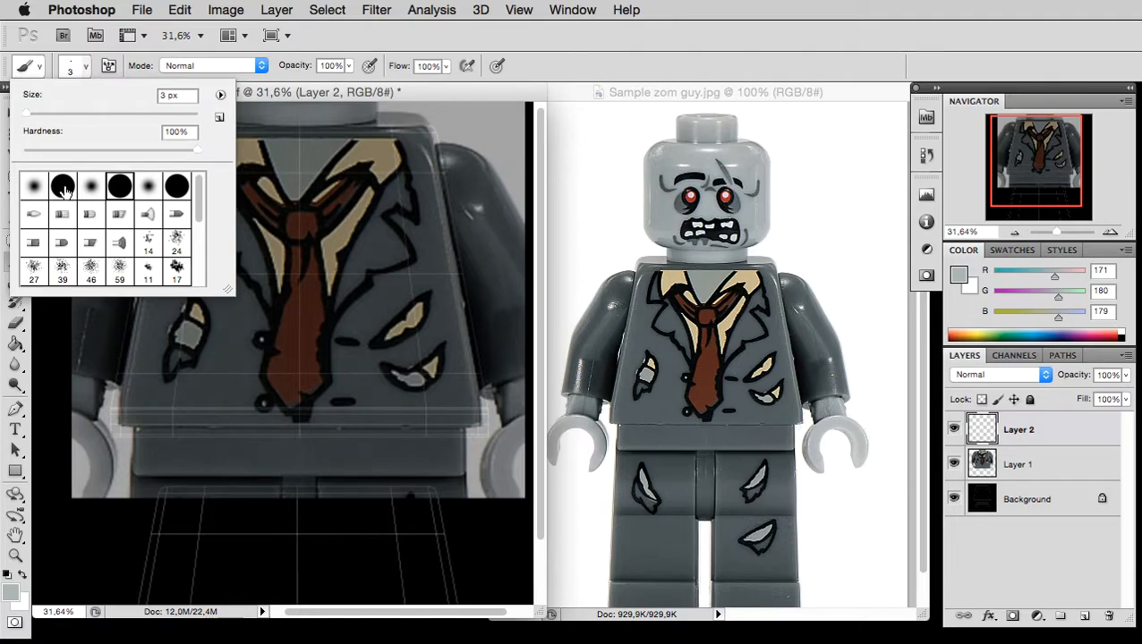
left_click(65, 188)
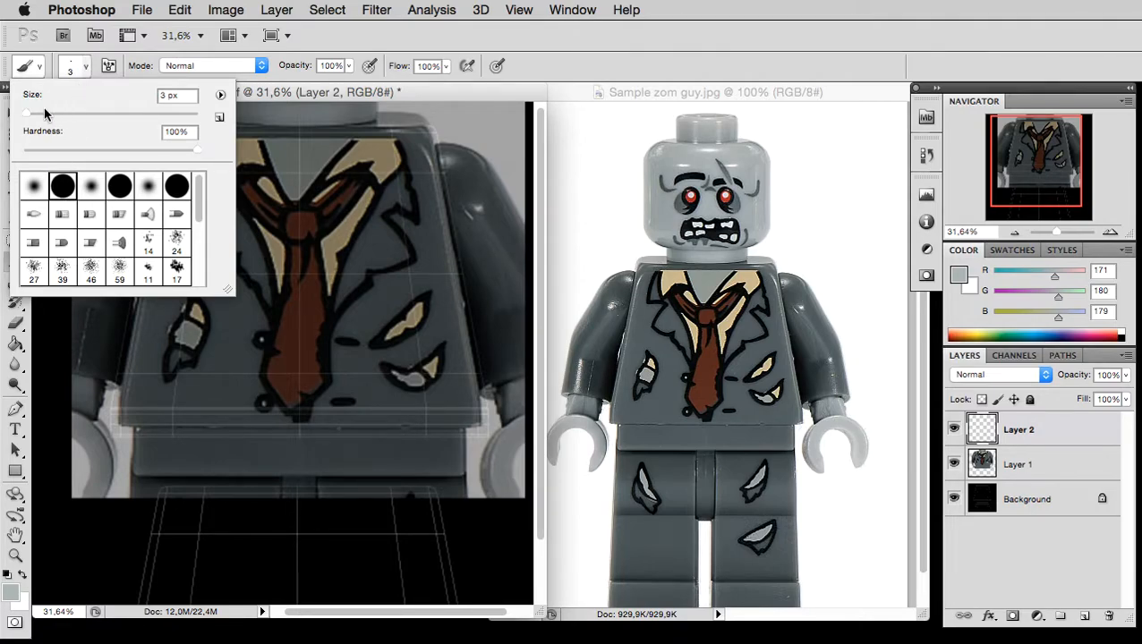
left_click_drag(25, 116, 44, 116)
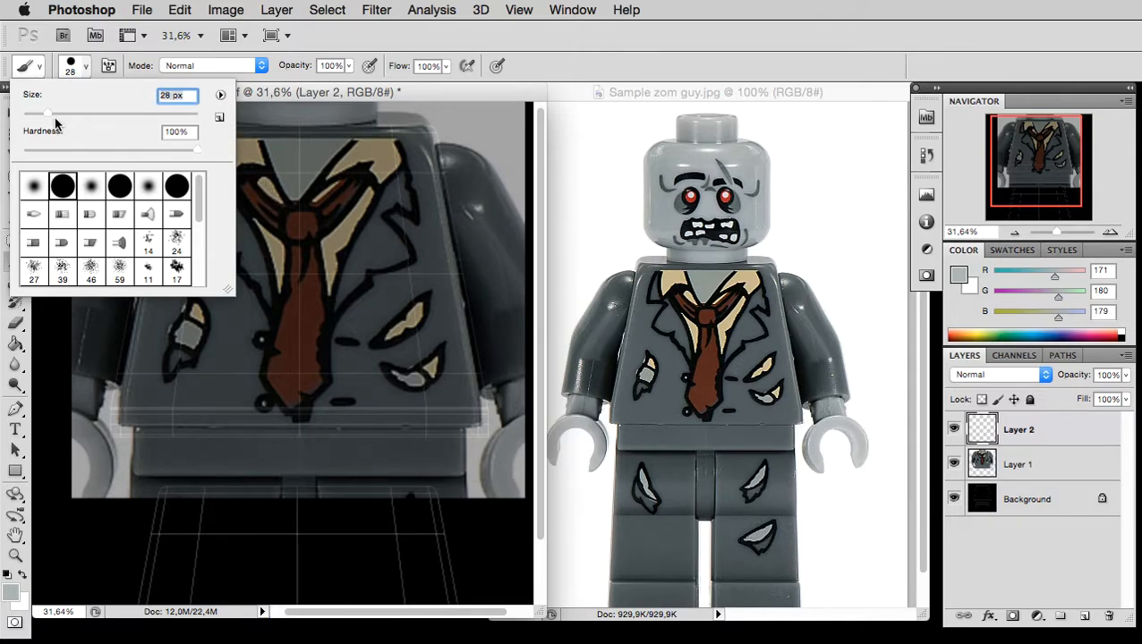
left_click_drag(51, 119, 54, 119)
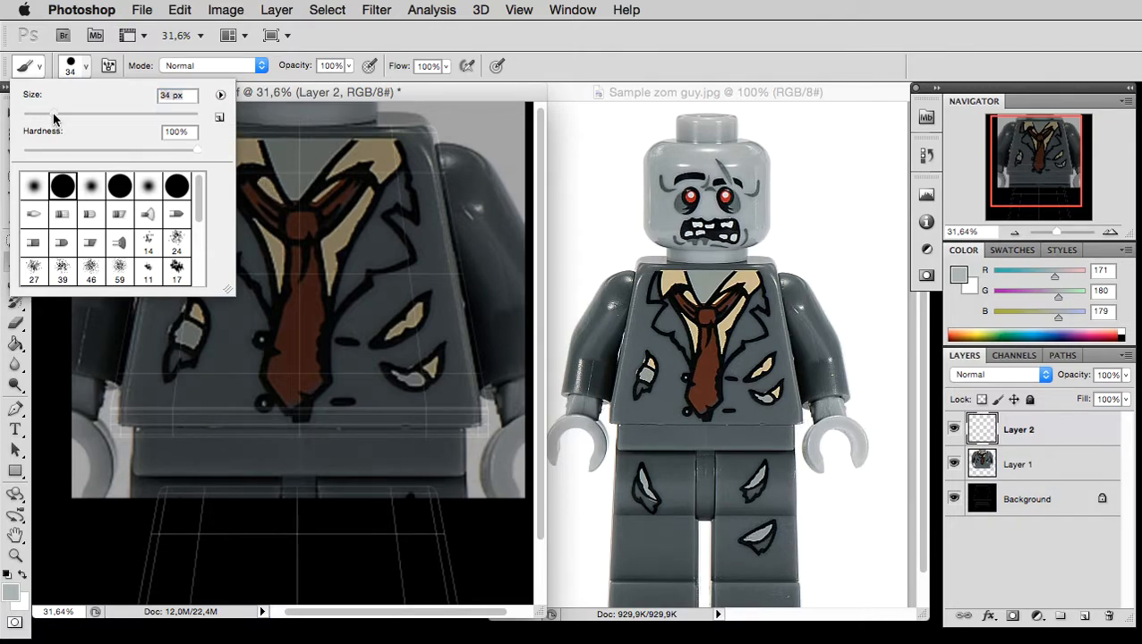
left_click(88, 69)
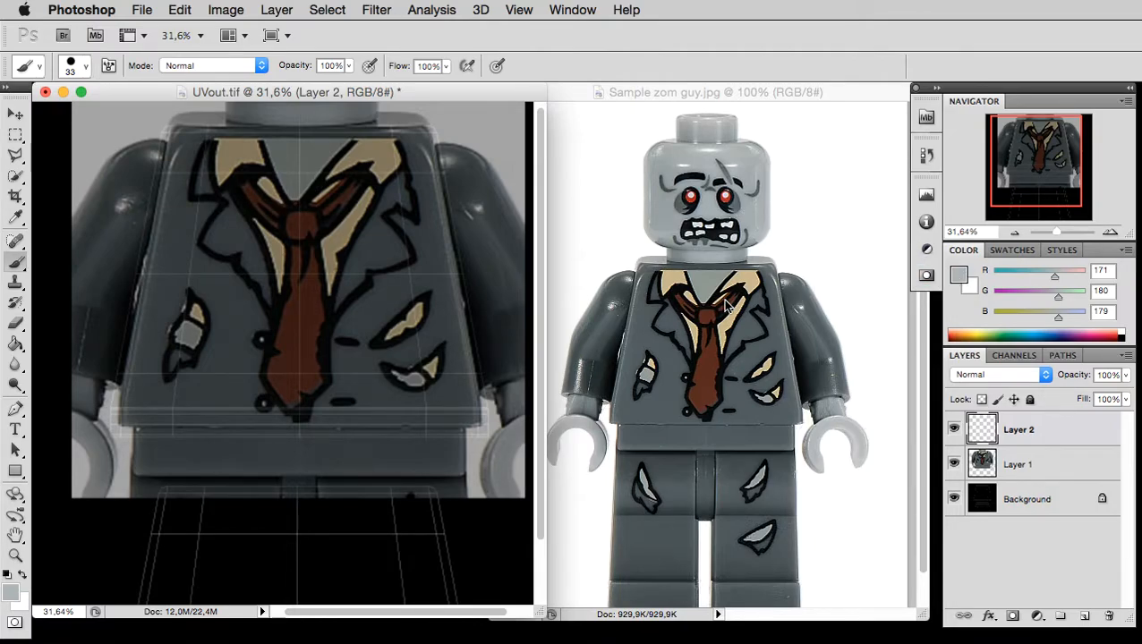
Sample the dark outline colour from Sample zom guy.jpg and adjust it to pure black, RGB 0, 0, 0.
key("i")
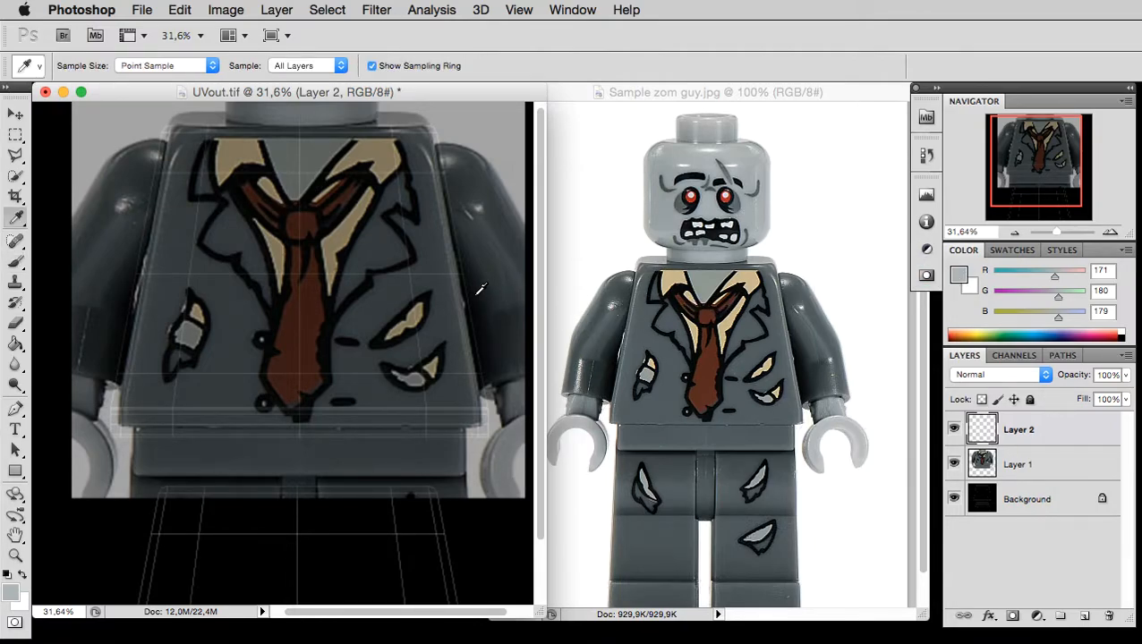
left_click(620, 93)
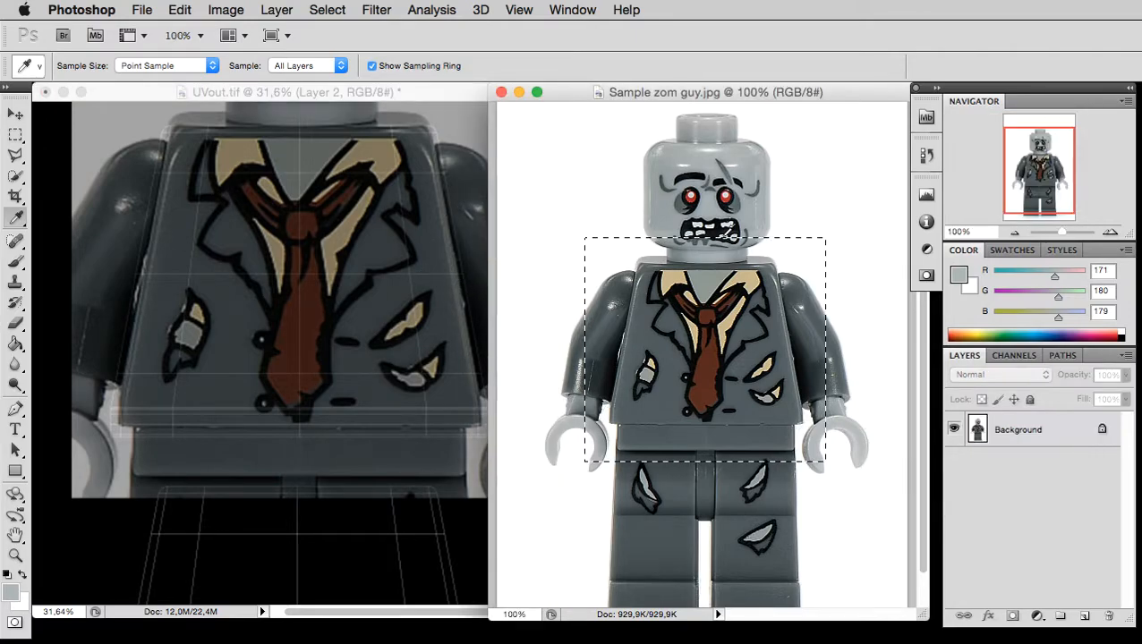
left_click_drag(682, 277, 686, 280)
left_click(990, 278)
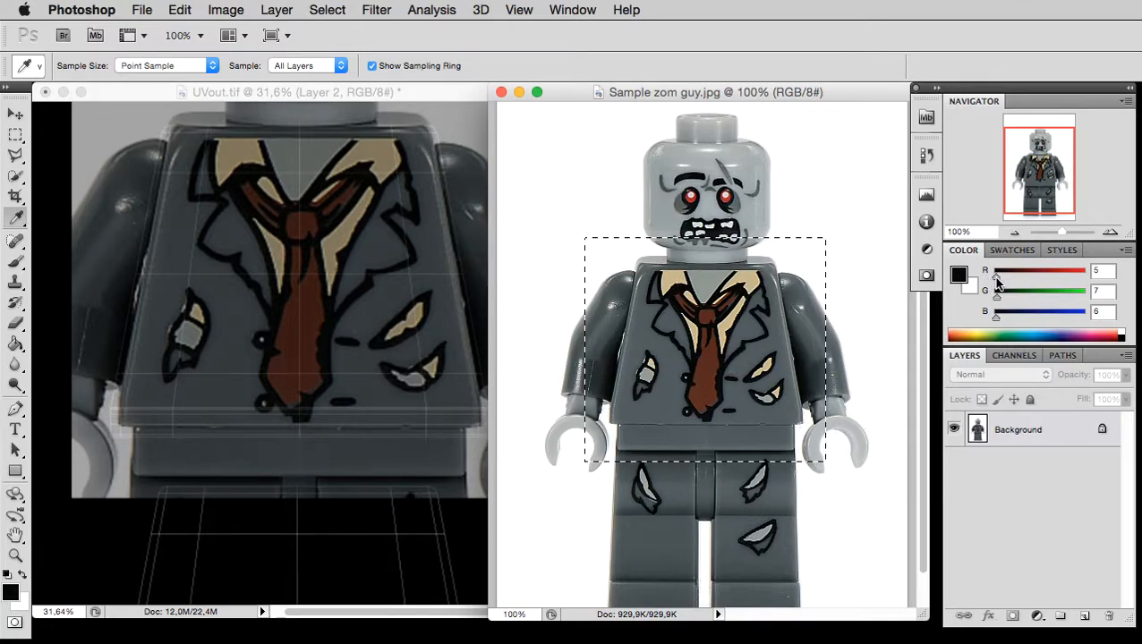
left_click(994, 298)
left_click(995, 318)
Paint a black V-shaped line along the inner collar edges on the empty top layer of UVout.tif.
left_click(405, 93)
key("b")
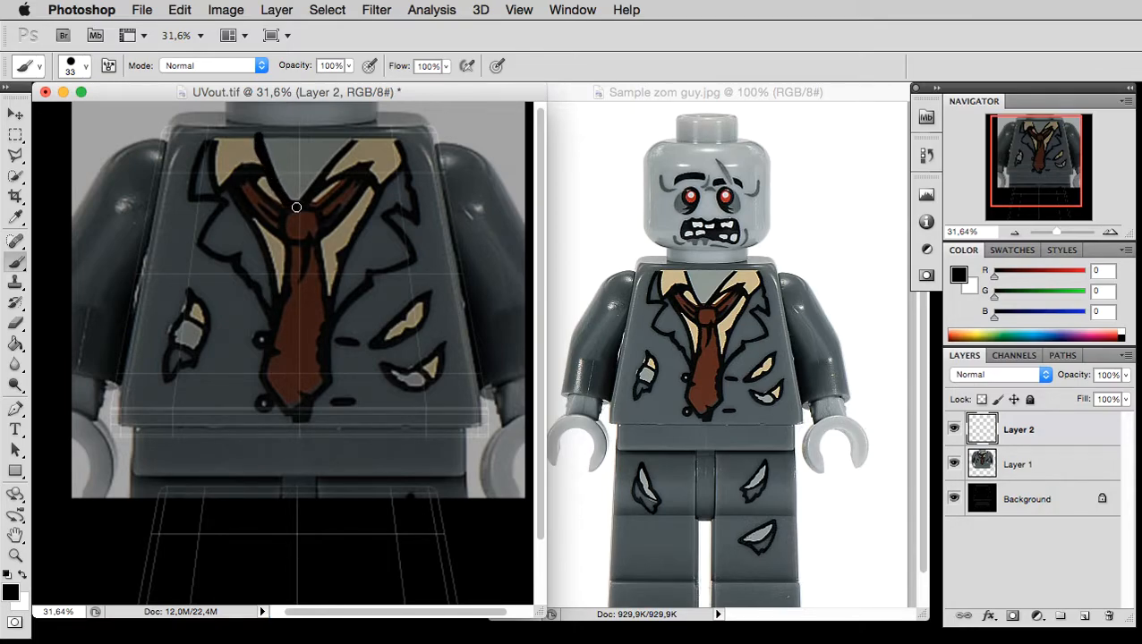
left_click_drag(342, 155, 370, 126)
Reduce the torso reference layer's opacity to 47%.
left_click(1048, 470)
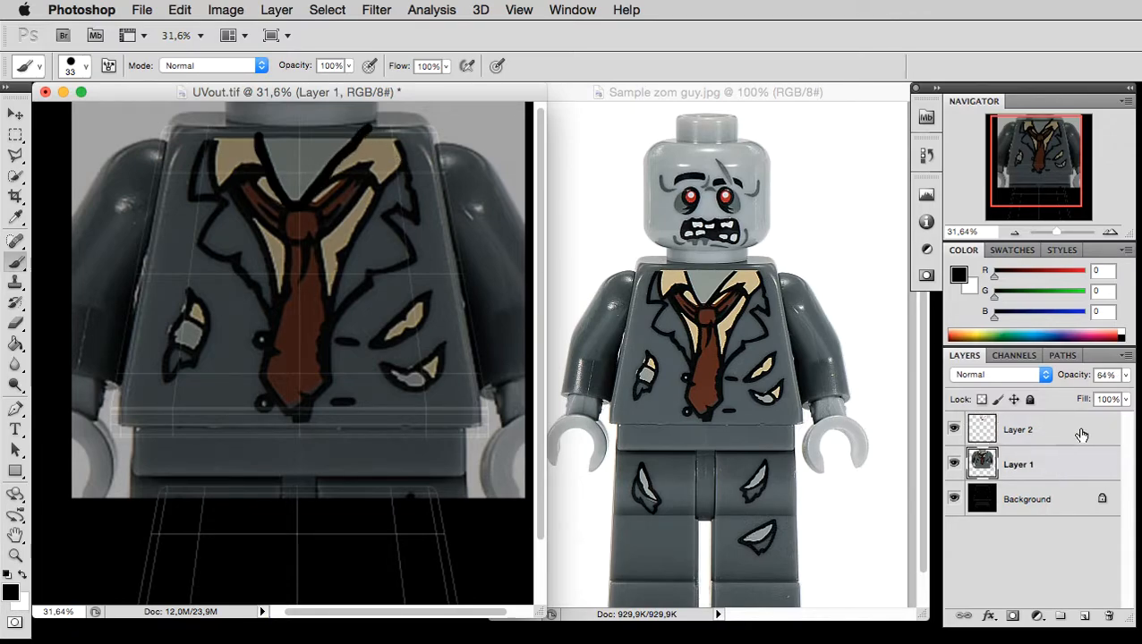
left_click_drag(1125, 376, 1071, 398)
left_click(1054, 507)
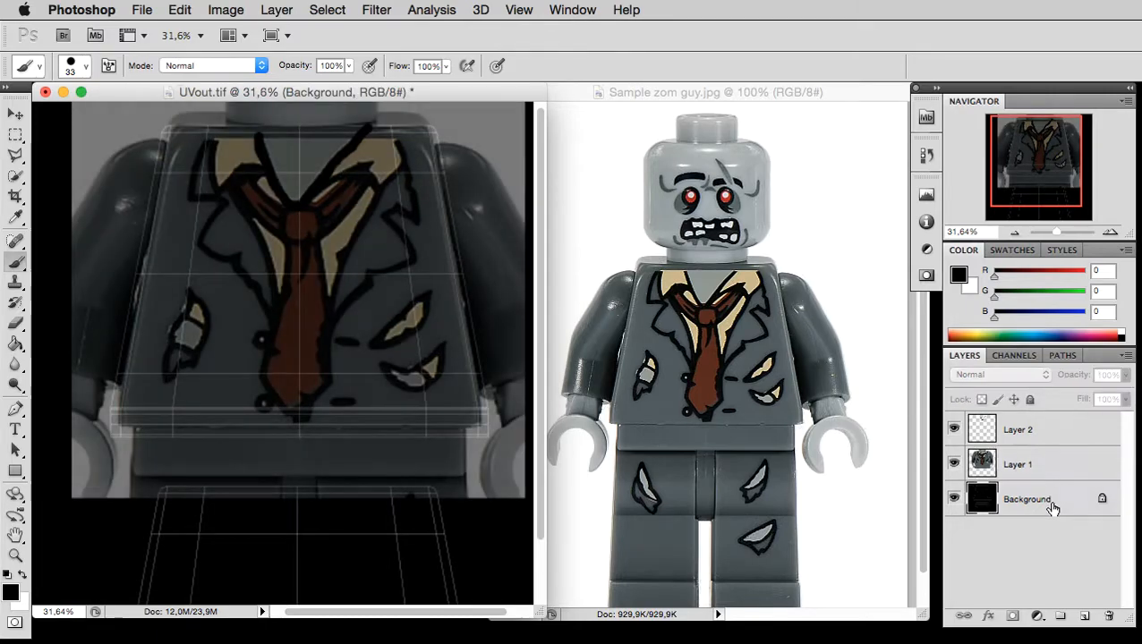
left_click(1052, 467)
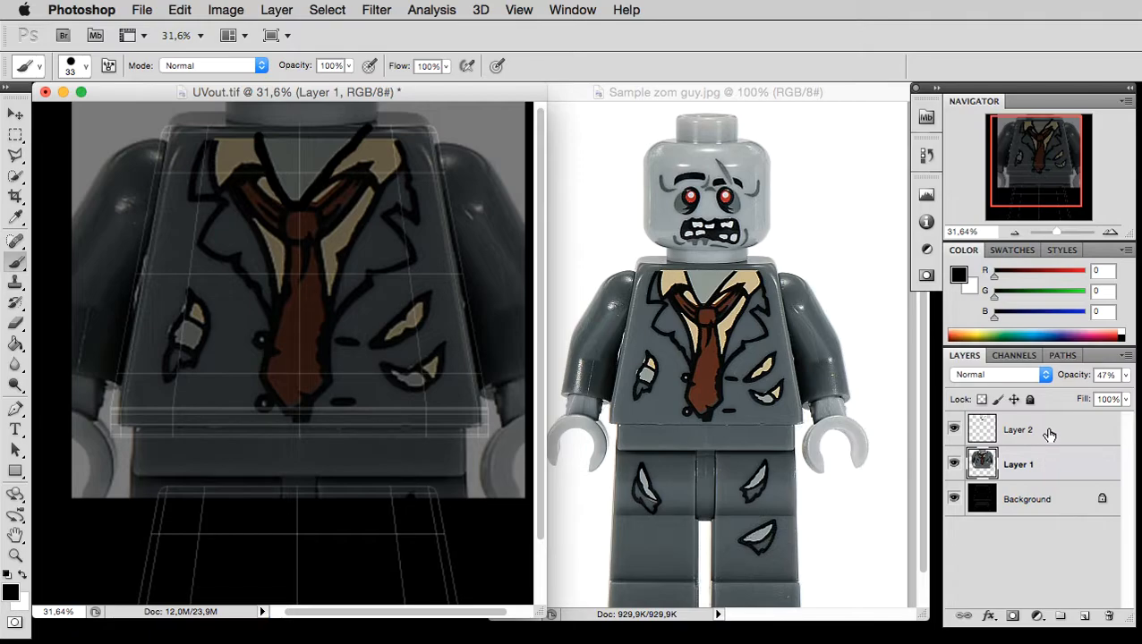
Add another empty layer and place it between the black outline layer and the torso reference layer.
left_click(1050, 435)
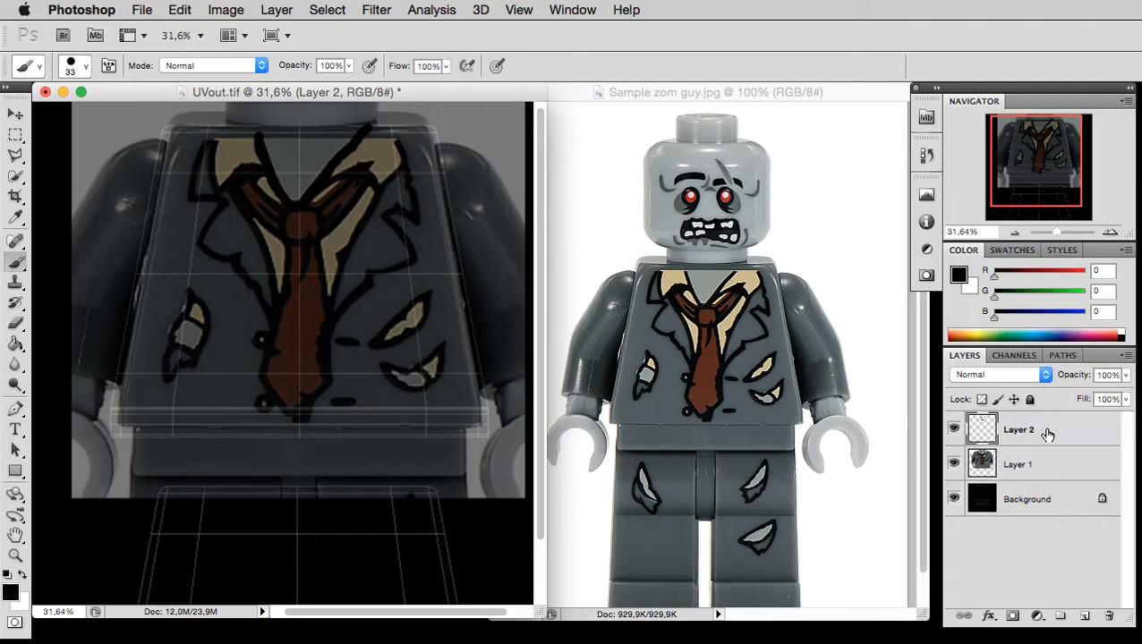
left_click(1085, 617)
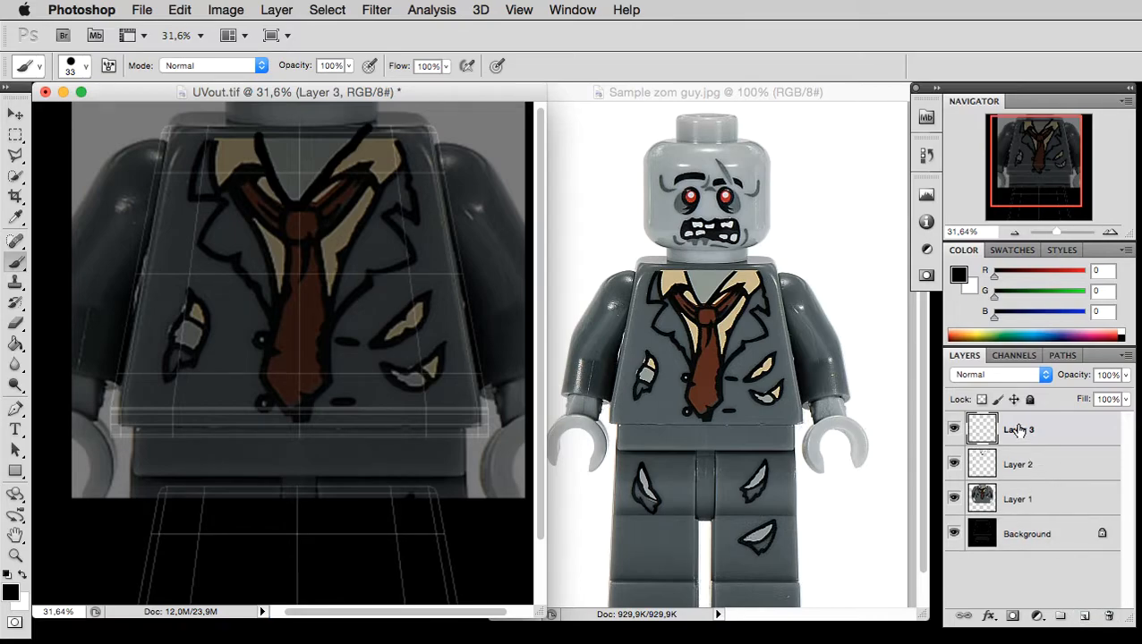
left_click_drag(1018, 430, 1017, 478)
Sample the jacket's grey from Sample zom guy.jpg as the foreground colour, RGB 81, 92, 94, and return to UVout.tif.
left_click(22, 306)
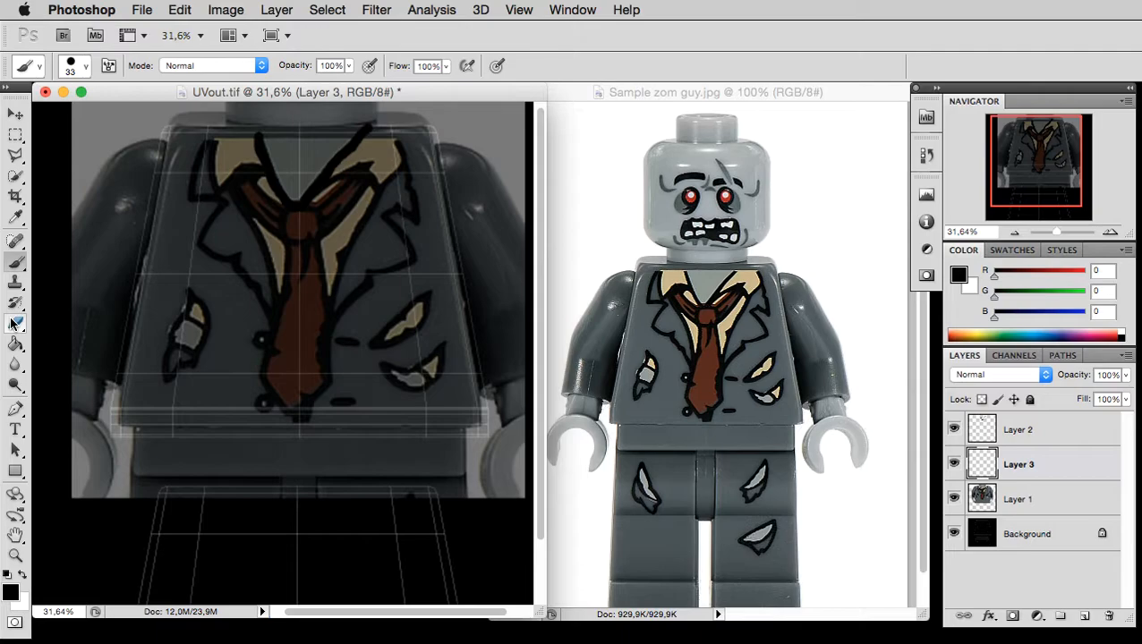
key("i")
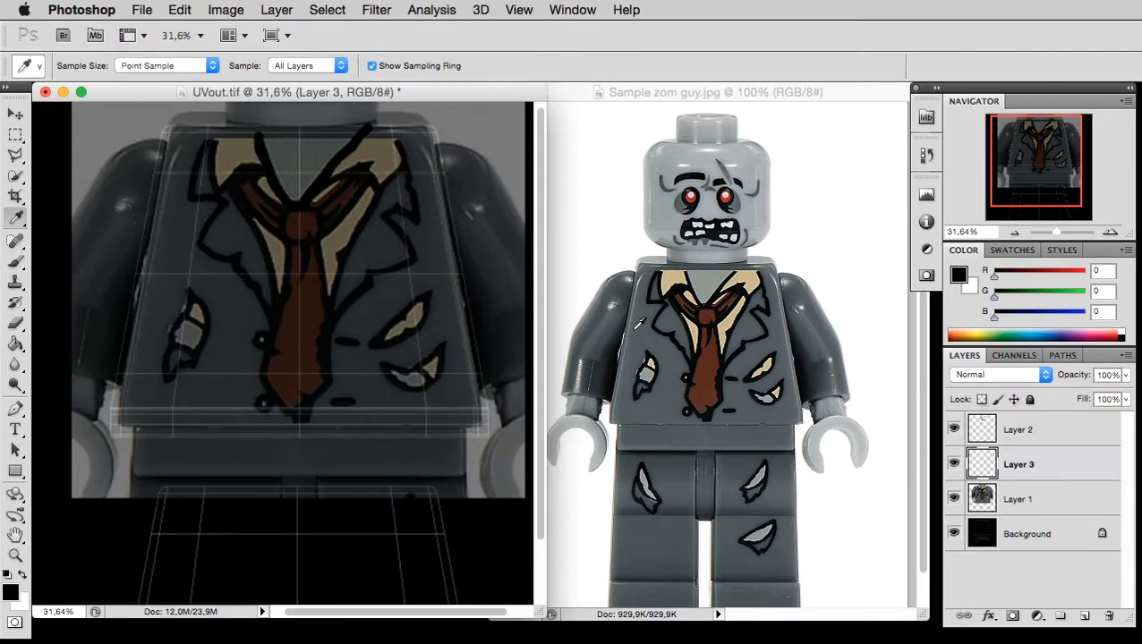
left_click(638, 324)
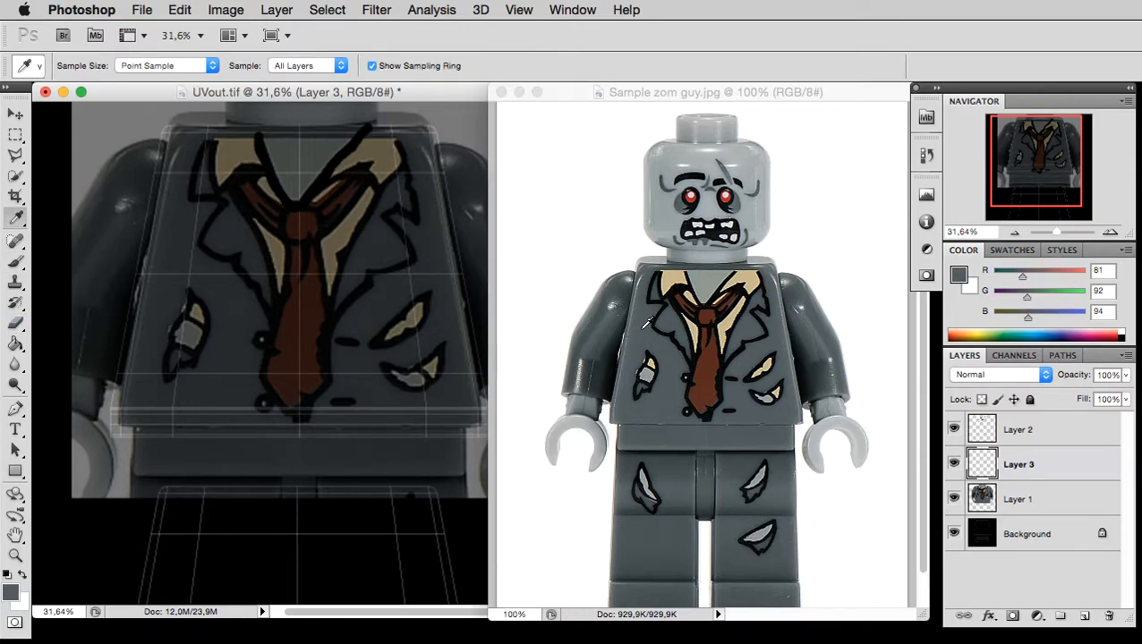
left_click(636, 110)
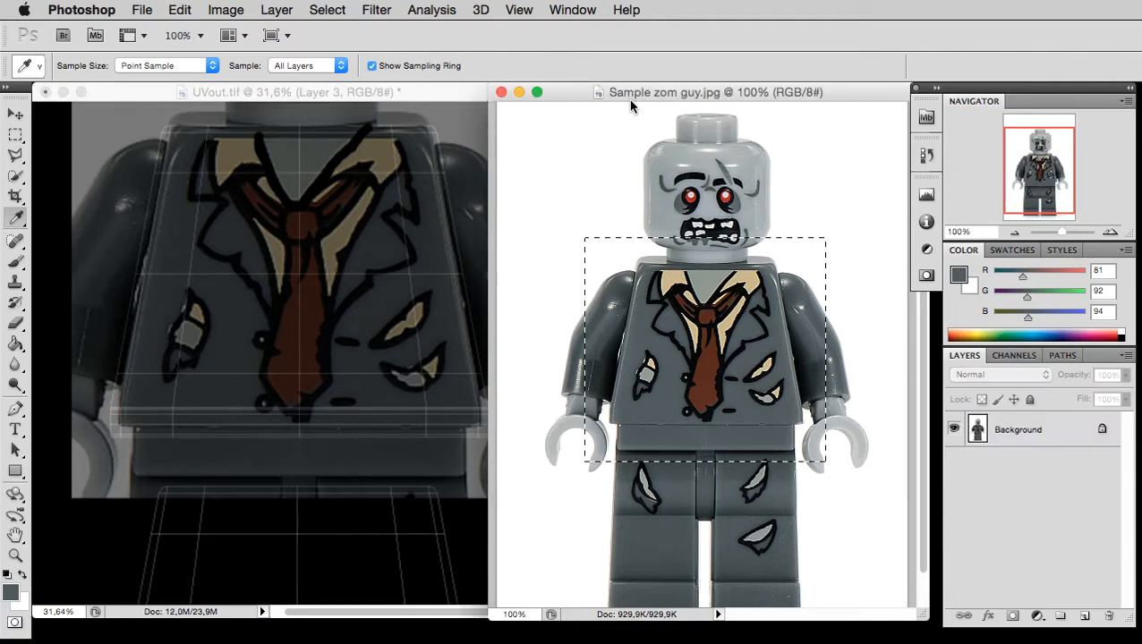
left_click(648, 333)
left_click_drag(650, 333, 661, 337)
left_click(390, 99)
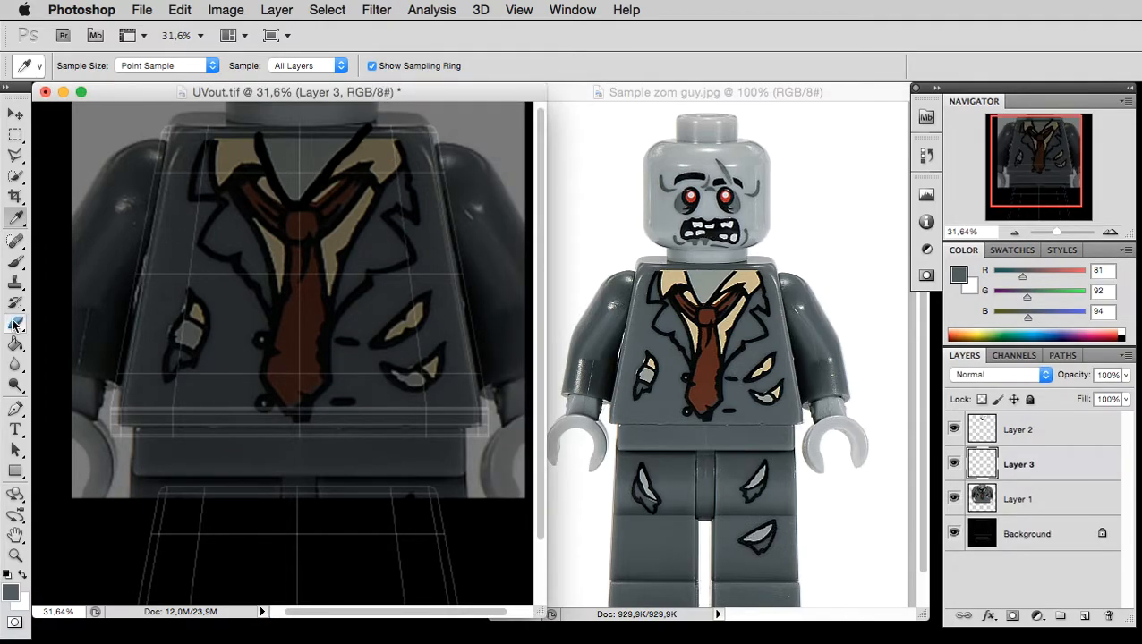
Fill the empty layer beneath the outlines with the sampled grey using the Paint Bucket, and select the Background layer.
left_click(14, 347)
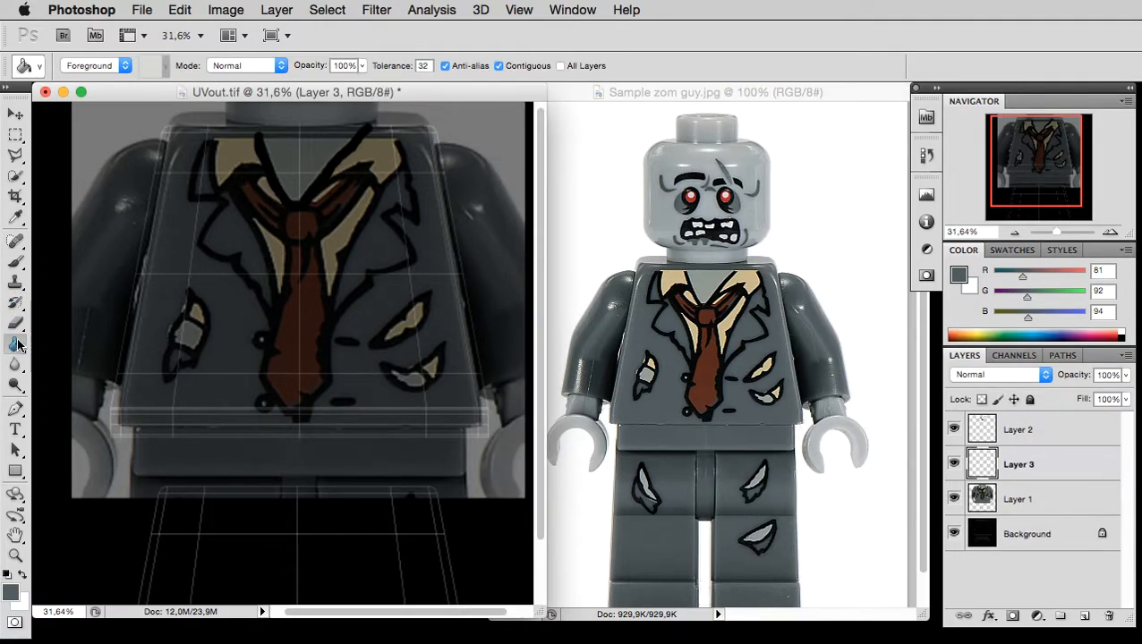
left_click(16, 346)
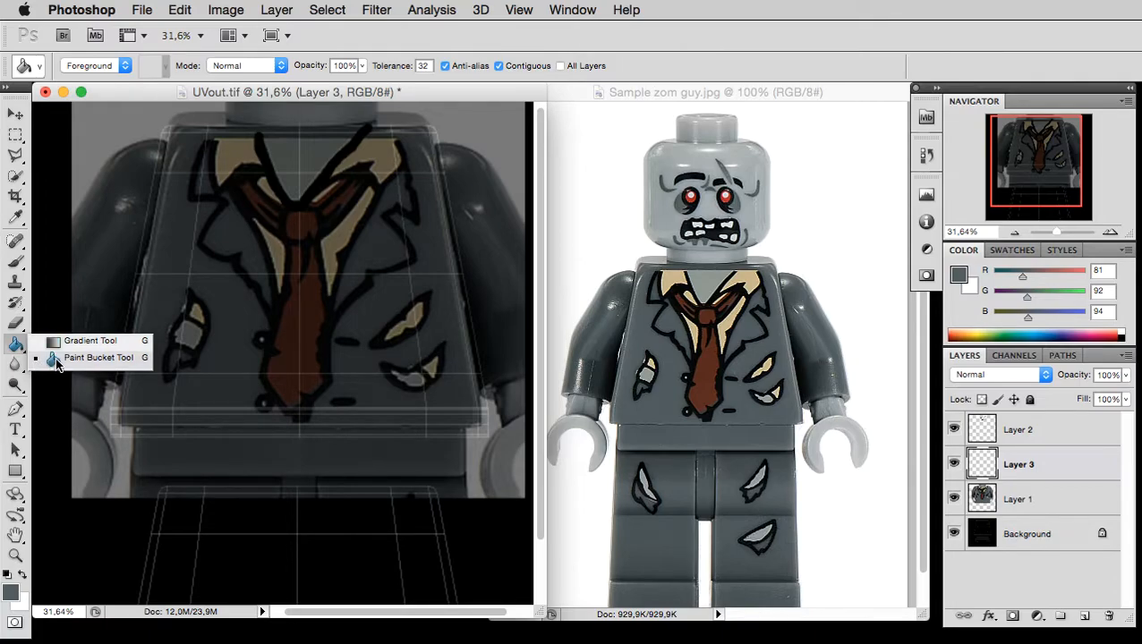
left_click(57, 358)
left_click(381, 247)
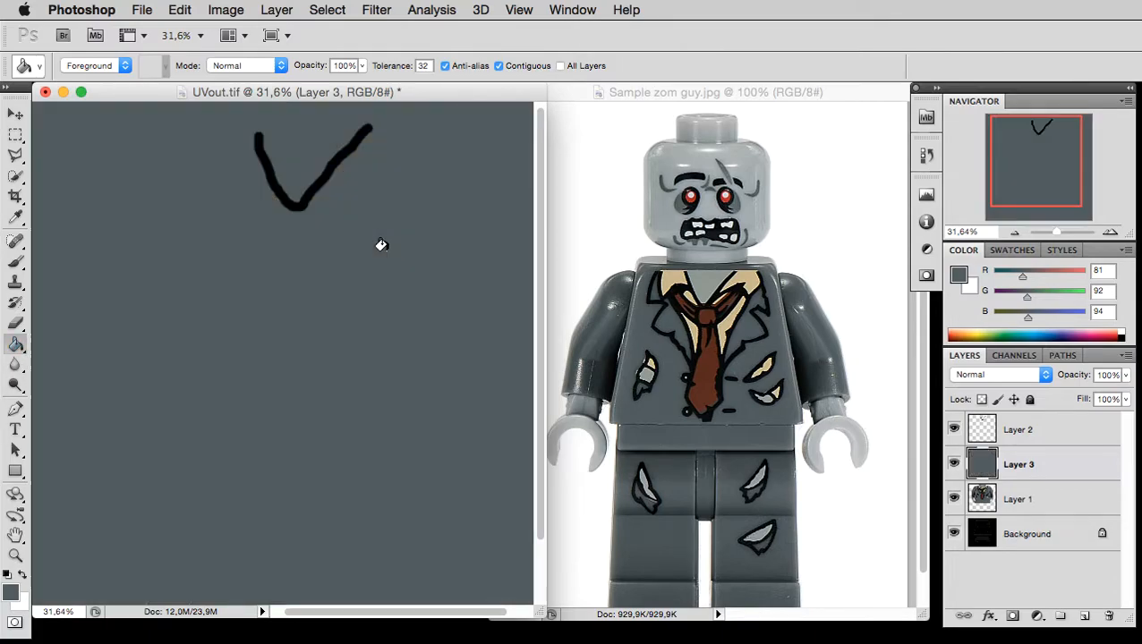
left_click(1019, 537)
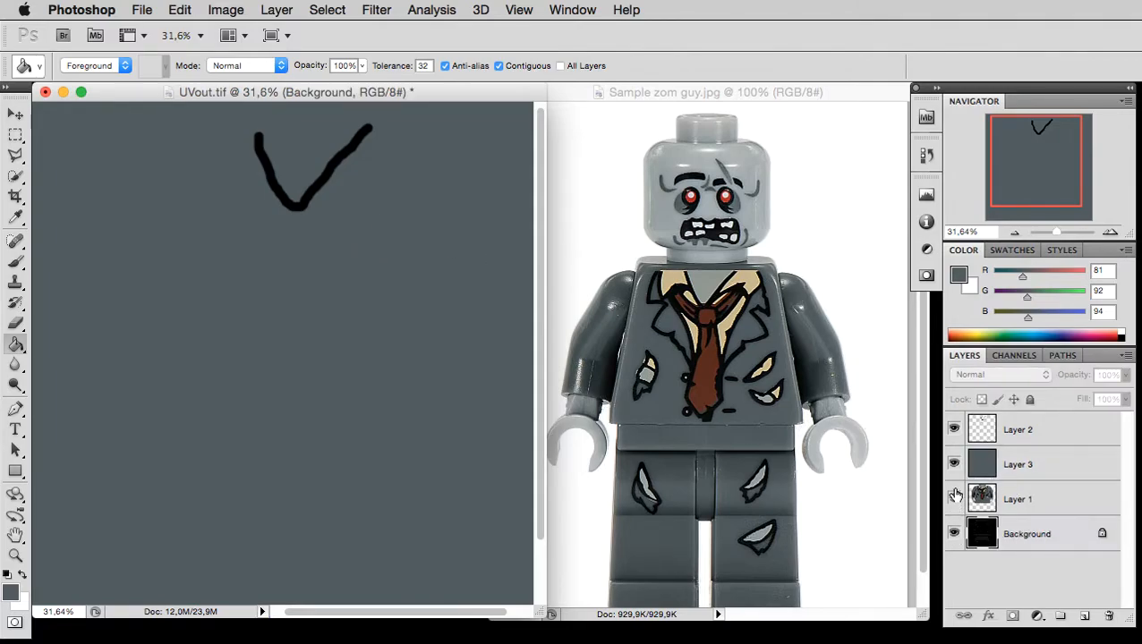
Toggle the visibility of the outline, grey fill and torso reference layers to compare them over the UV layout.
left_click(954, 430)
left_click(954, 430)
left_click(1014, 433)
left_click(954, 431)
left_click(954, 431)
left_click(954, 465)
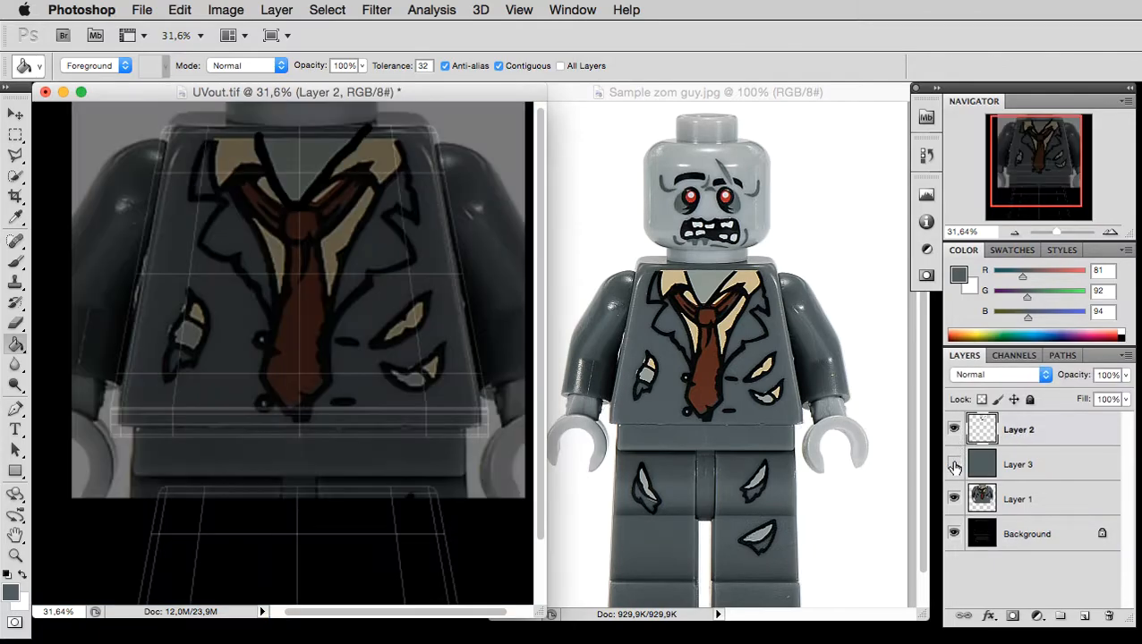
left_click(954, 464)
left_click(954, 500)
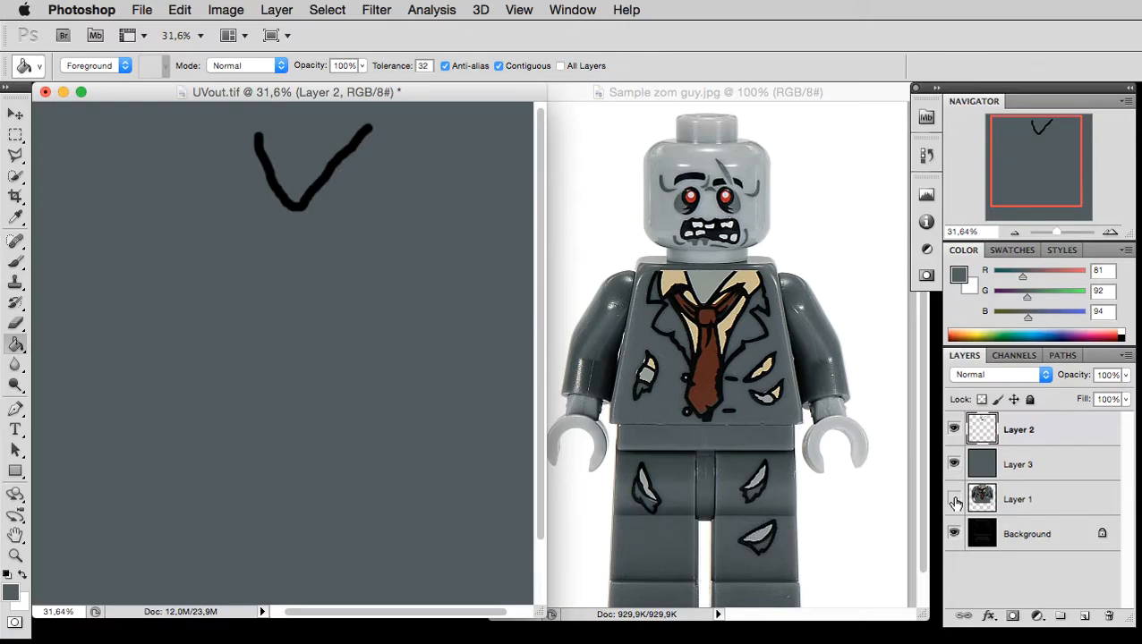
left_click(954, 499)
left_click(954, 465)
left_click(954, 499)
left_click(954, 499)
left_click(955, 500)
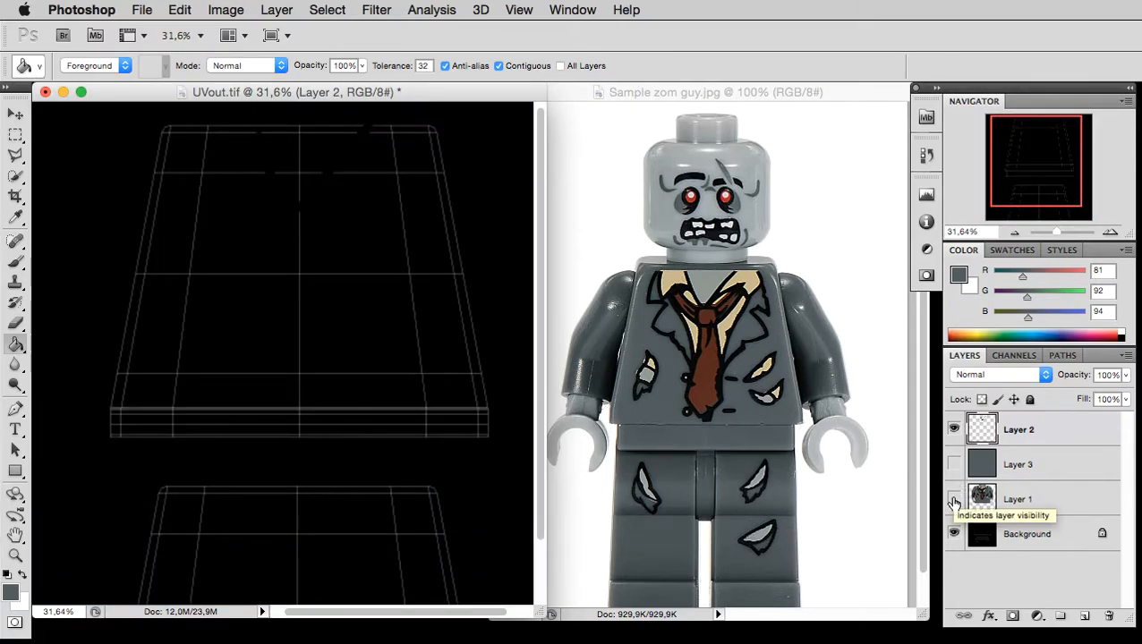
left_click(954, 500)
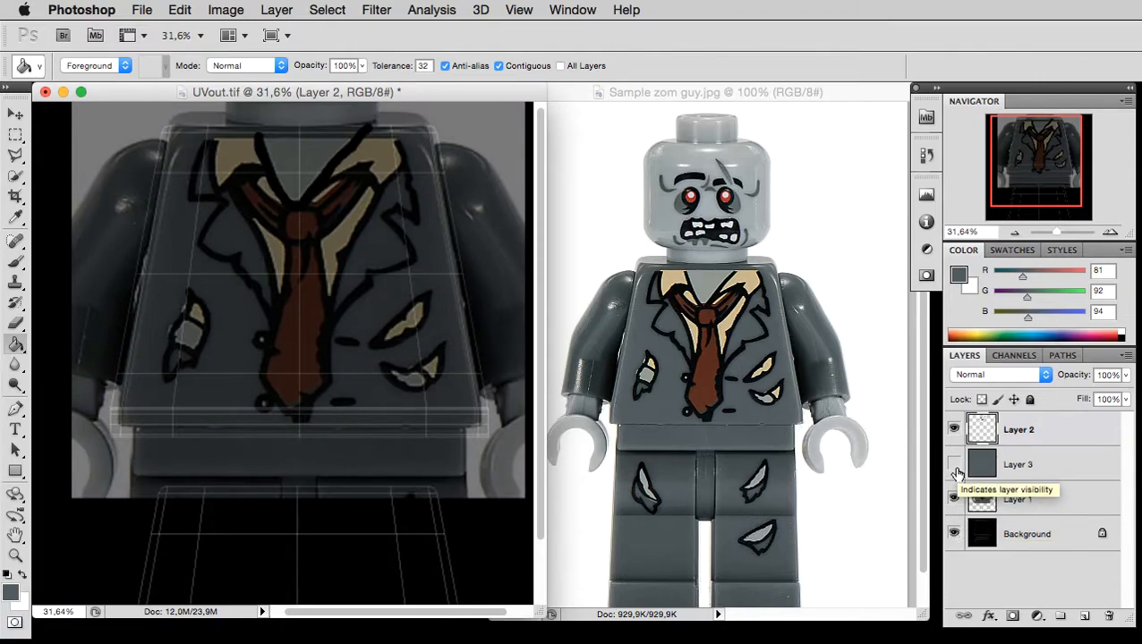
left_click(955, 468)
Reduce the grey fill layer's opacity to 64%.
left_click(1020, 464)
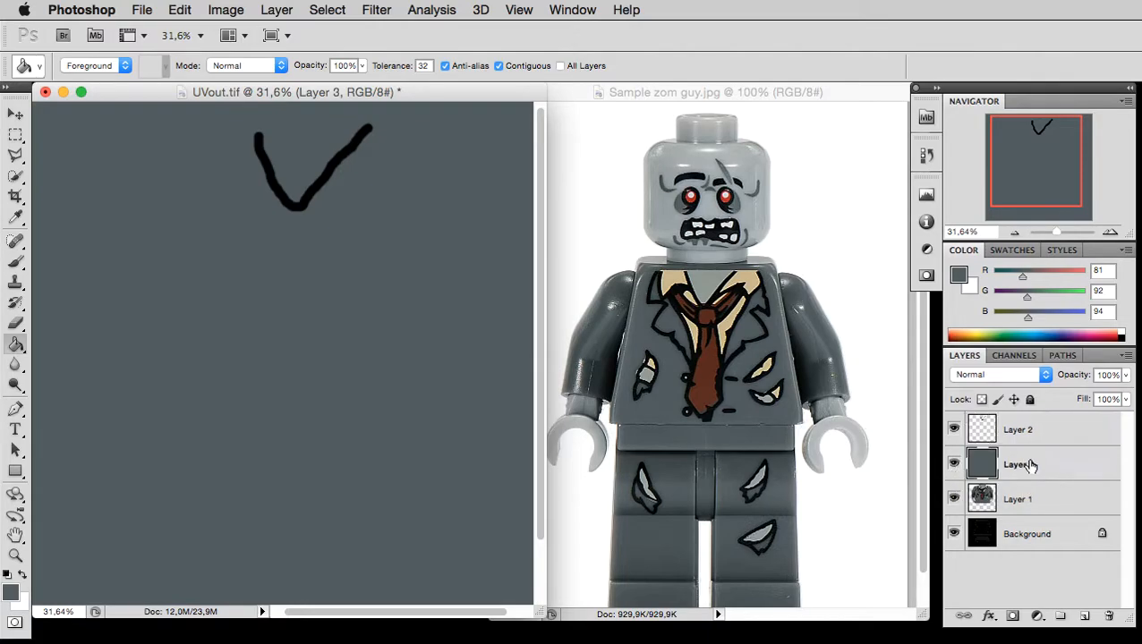
left_click(1127, 377)
left_click_drag(1109, 399, 1094, 399)
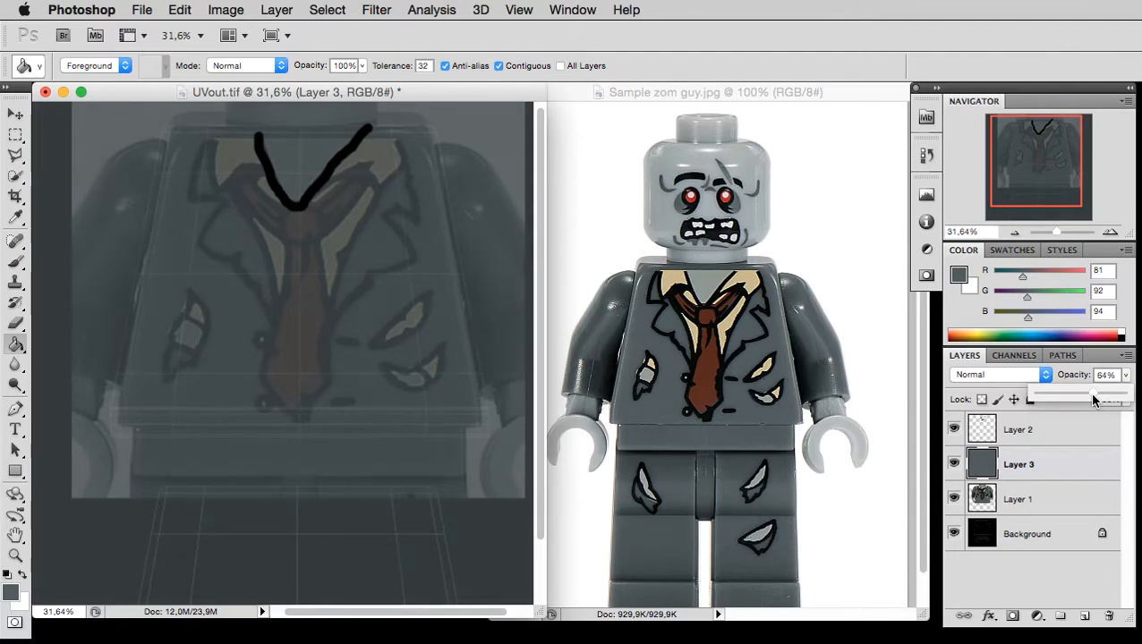
left_click(1081, 433)
Rename the black outline layer, Layer 2, as TOP.
left_click(1024, 439)
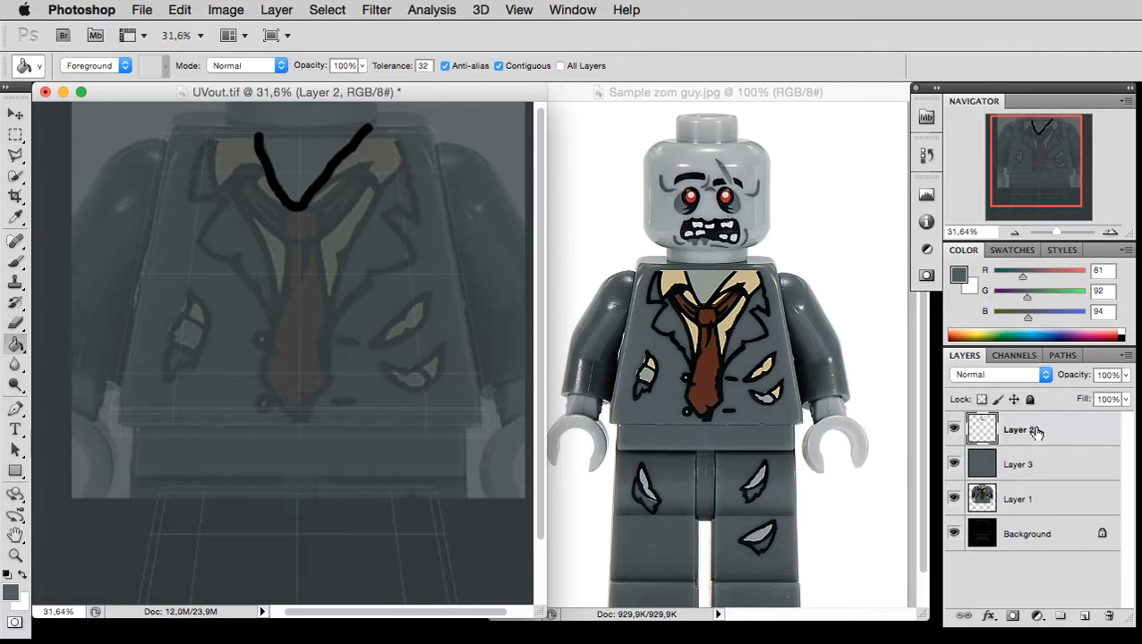
double_click(1032, 432)
type("1")
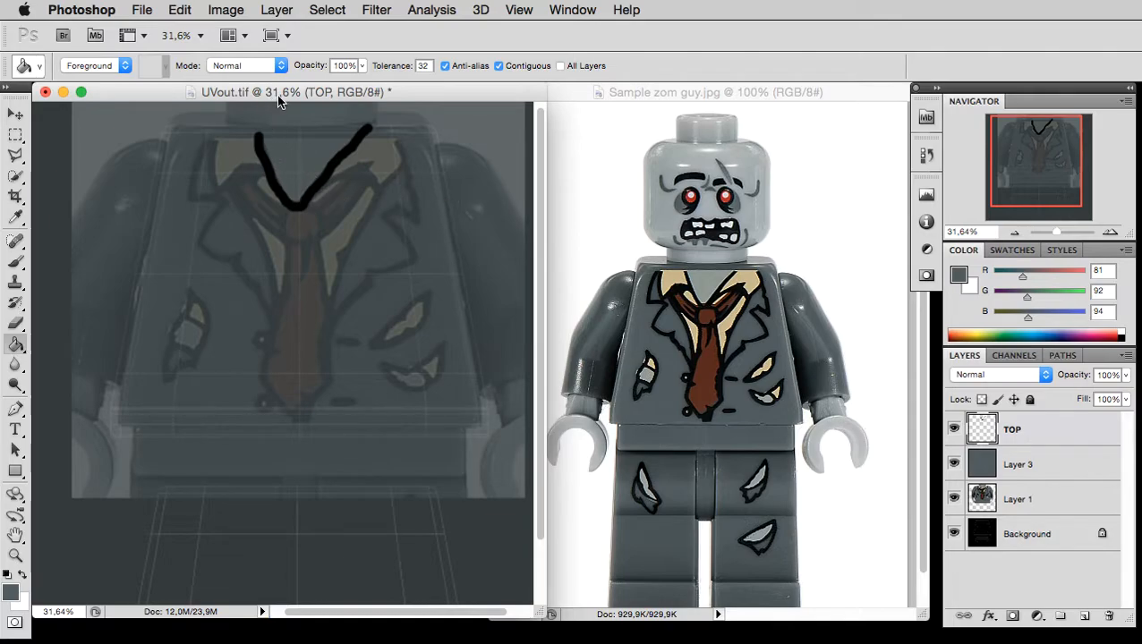
Sample black from the V-shaped neckline stroke as the foreground colour, RGB 0, 0, 0.
key("b")
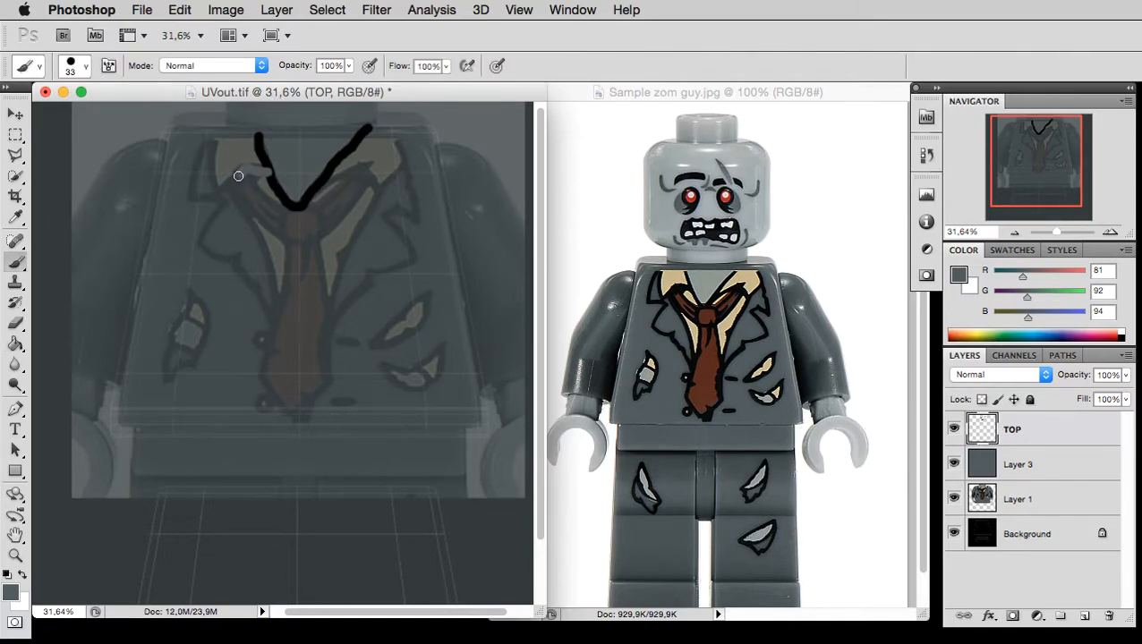
key("z")
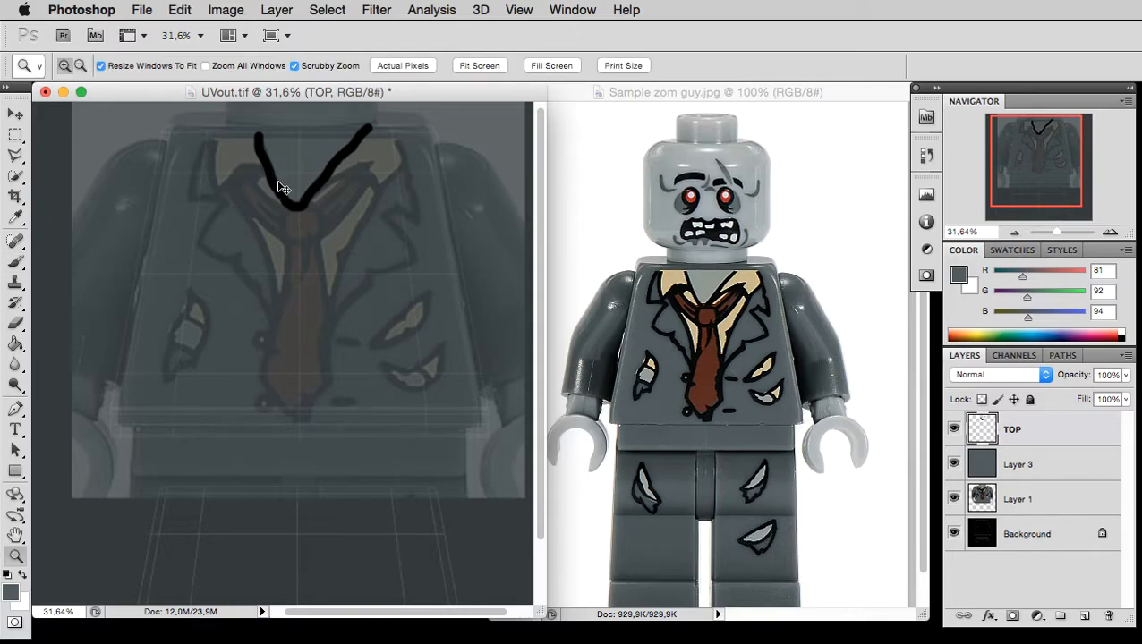
key("i")
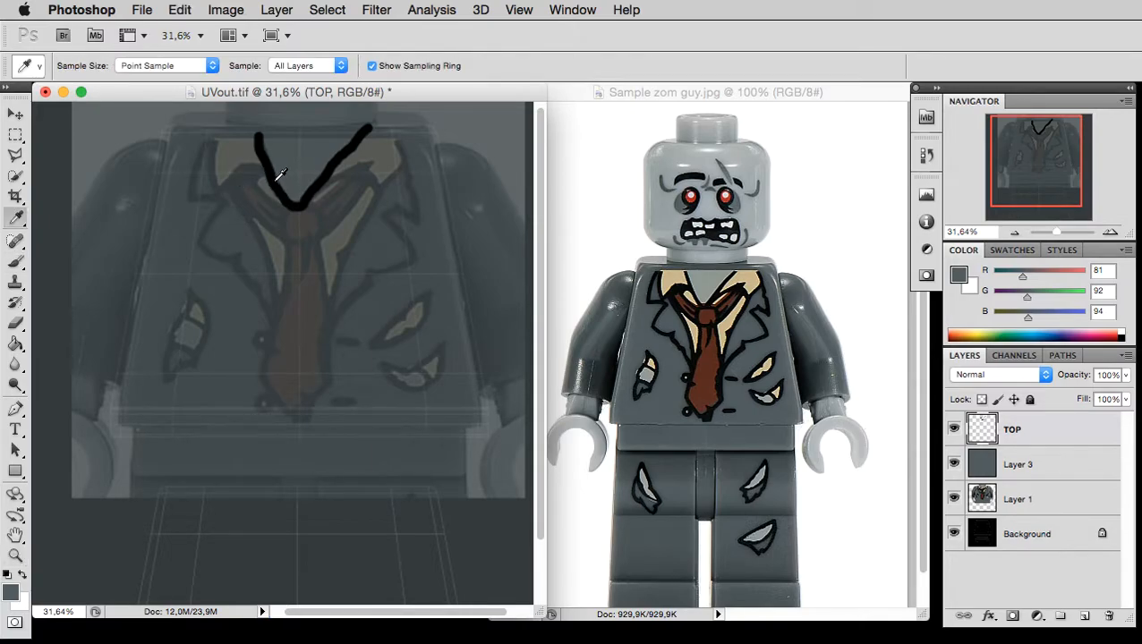
left_click(278, 178)
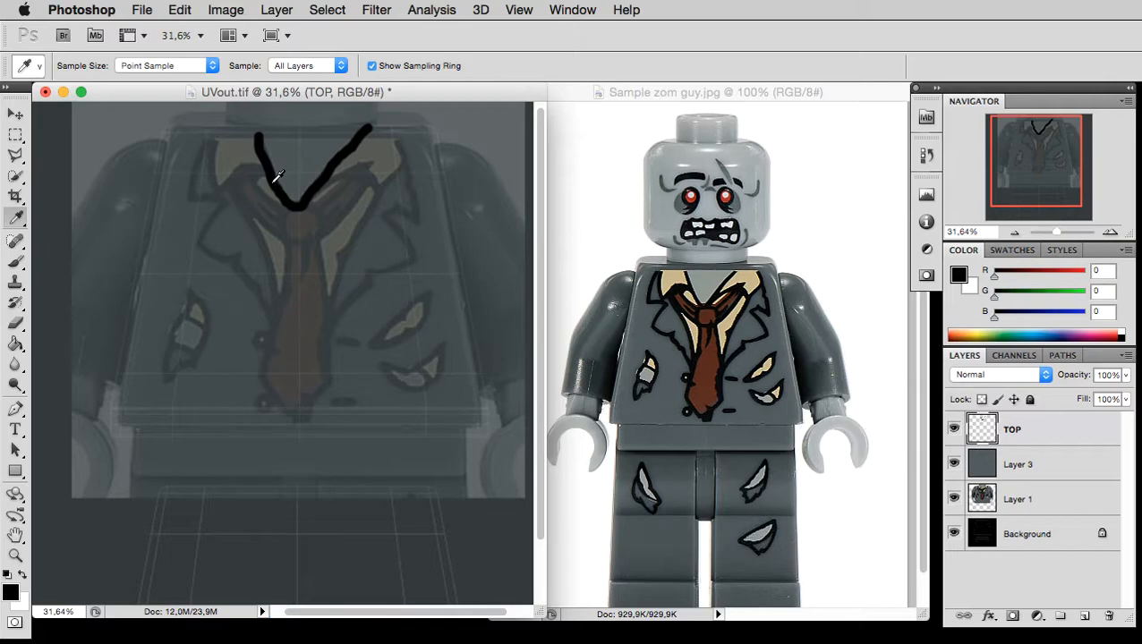
Trace the tie, collar, both jacket lapels and the two buttons beside the tie in black with the Brush on the TOP layer.
key("b")
mouse_move(263, 174)
left_mouse_down()
mouse_move(219, 190)
mouse_move(217, 127)
mouse_move(189, 195)
mouse_move(219, 204)
mouse_move(200, 235)
mouse_move(214, 256)
mouse_move(240, 257)
mouse_move(271, 317)
mouse_move(263, 374)
mouse_move(286, 412)
mouse_move(319, 397)
mouse_move(339, 319)
mouse_move(322, 234)
mouse_move(285, 233)
mouse_move(289, 218)
mouse_move(303, 209)
mouse_move(315, 234)
mouse_move(303, 276)
mouse_move(288, 251)
mouse_move(272, 322)
mouse_move(223, 186)
mouse_move(214, 196)
mouse_move(260, 192)
mouse_move(296, 213)
mouse_move(340, 175)
mouse_move(377, 181)
mouse_move(331, 275)
mouse_move(324, 230)
mouse_move(367, 179)
mouse_move(350, 170)
mouse_move(315, 210)
left_mouse_up()
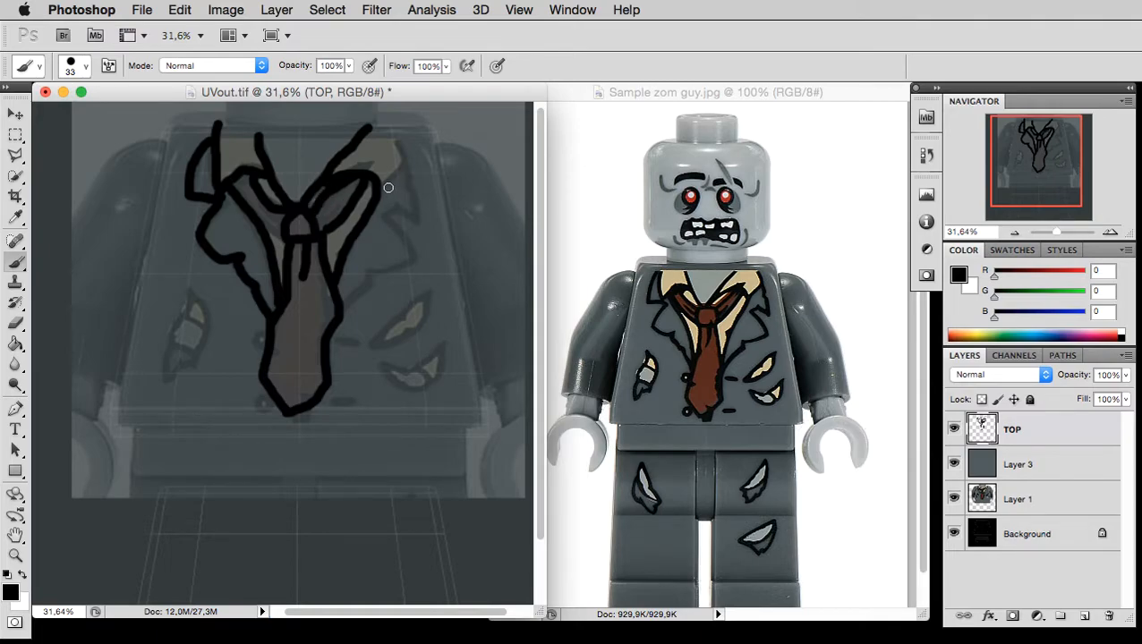
mouse_move(383, 187)
left_mouse_down()
mouse_move(403, 168)
mouse_move(385, 114)
left_mouse_up()
mouse_move(403, 166)
left_mouse_down()
mouse_move(410, 219)
mouse_move(387, 221)
mouse_move(411, 252)
mouse_move(369, 273)
mouse_move(336, 315)
left_mouse_up()
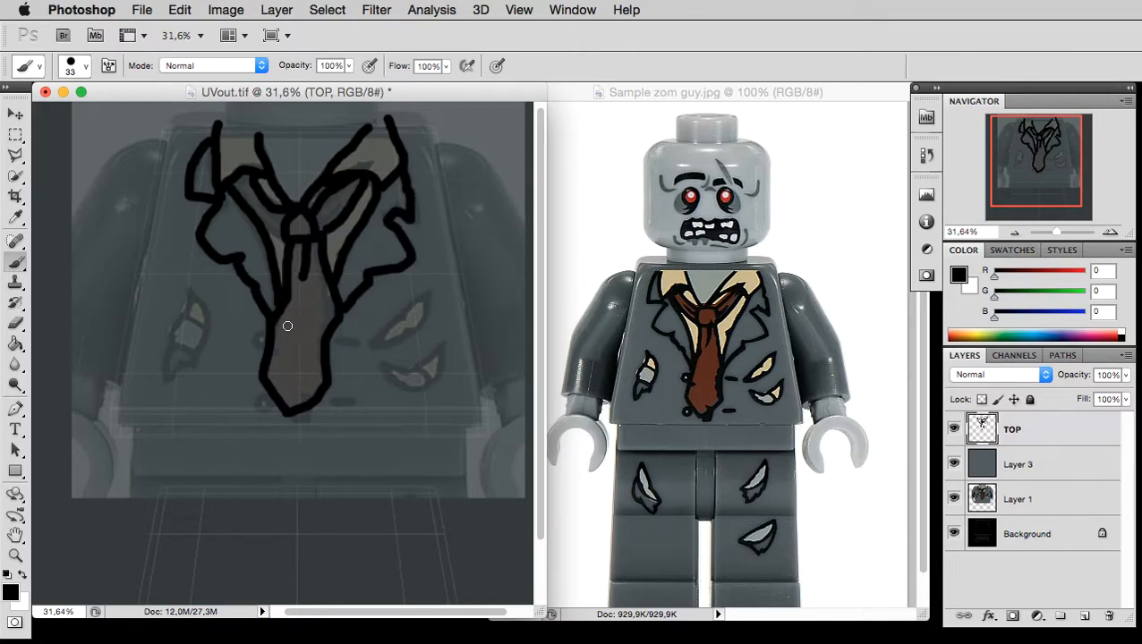
mouse_move(268, 338)
left_mouse_down()
mouse_move(248, 328)
mouse_move(262, 346)
left_mouse_up()
mouse_move(264, 392)
left_mouse_down()
mouse_move(253, 396)
mouse_move(261, 415)
mouse_move(268, 397)
left_mouse_up()
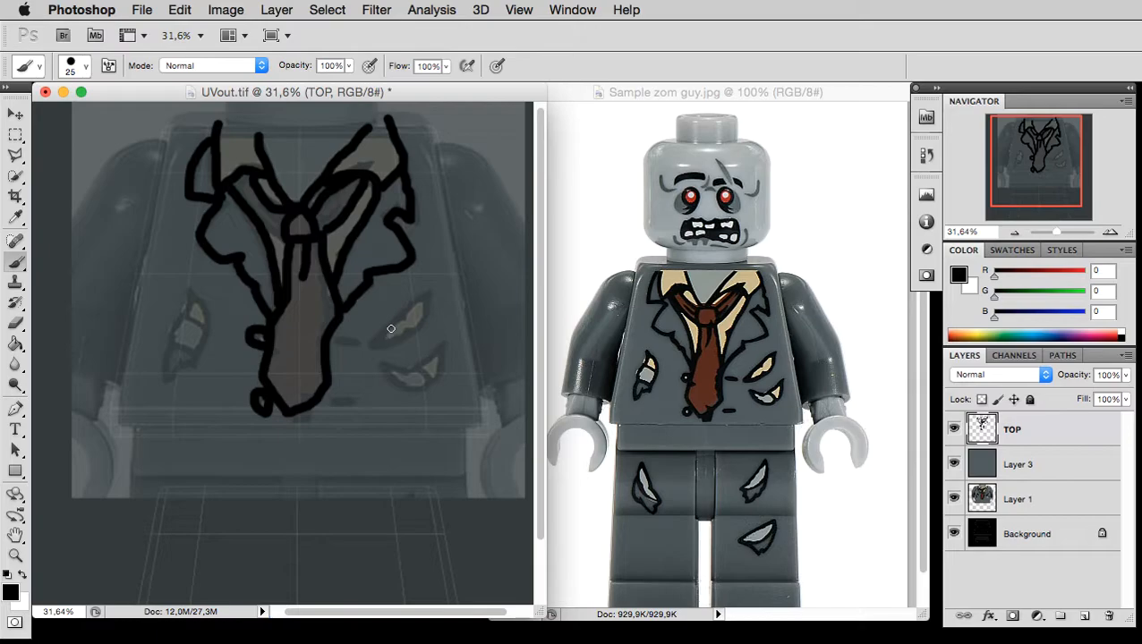
Trace the three jacket tears and the two short dashes beside the tie in black with a 25 px brush.
mouse_move(389, 327)
left_mouse_down()
mouse_move(367, 348)
mouse_move(429, 292)
mouse_move(391, 319)
left_mouse_up()
mouse_move(423, 365)
left_mouse_down()
mouse_move(379, 363)
mouse_move(419, 395)
mouse_move(446, 348)
mouse_move(414, 370)
left_mouse_up()
left_click_drag(352, 343, 337, 343)
left_click_drag(354, 402, 353, 401)
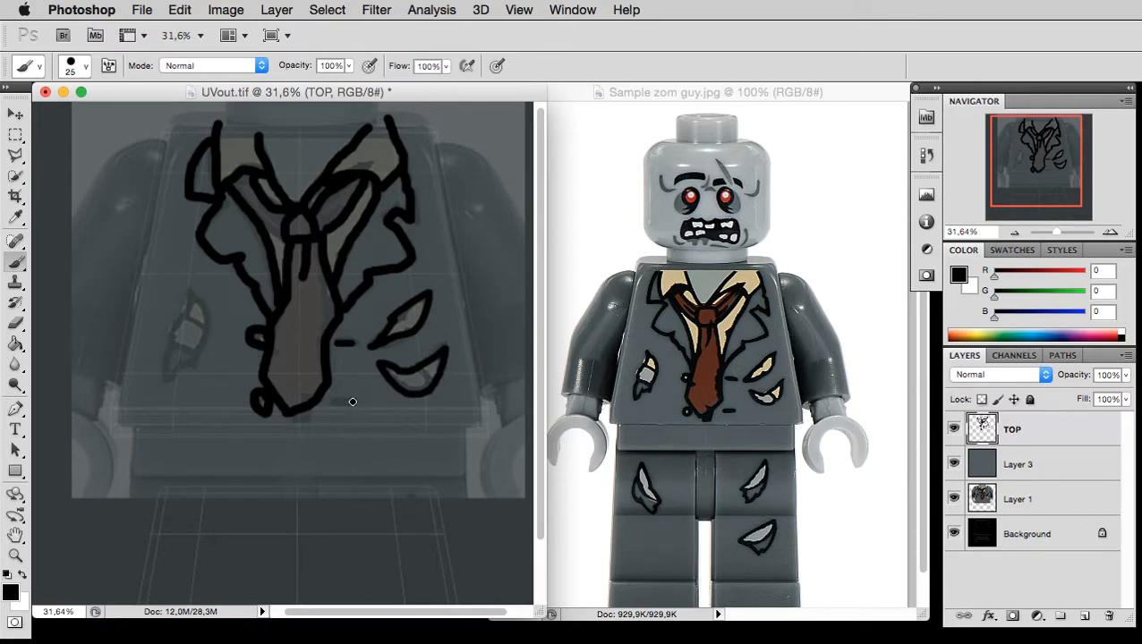
mouse_move(189, 293)
left_mouse_down()
mouse_move(210, 330)
mouse_move(184, 376)
mouse_move(160, 388)
mouse_move(190, 297)
mouse_move(184, 319)
mouse_move(201, 332)
mouse_move(189, 354)
left_mouse_up()
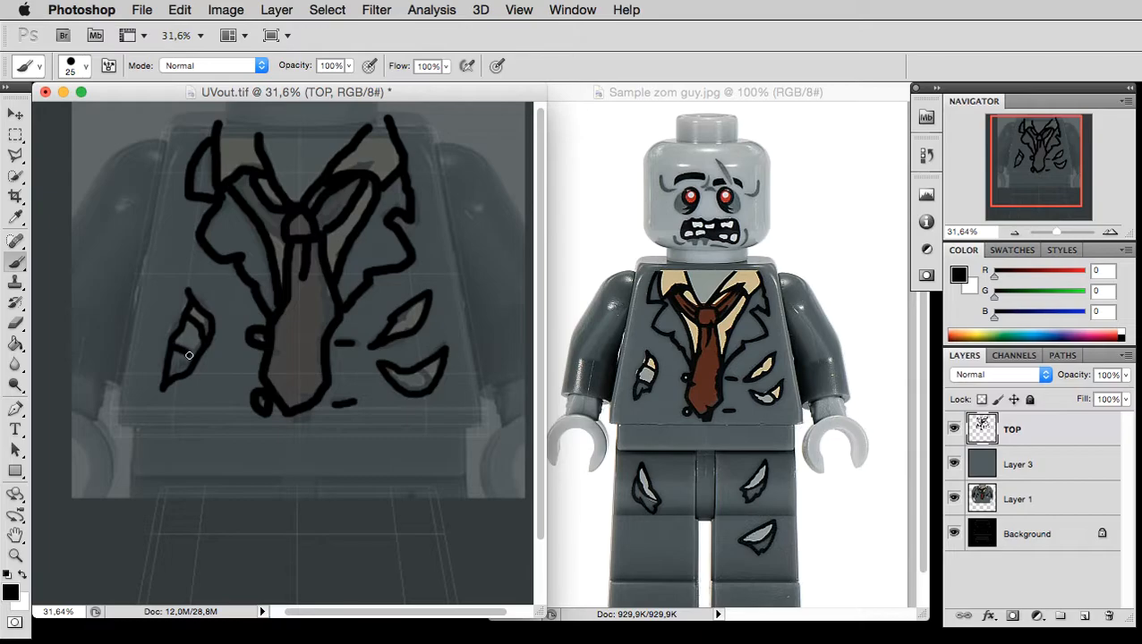
Set the brush size to 15 px, continue past Maya's Student Version File notice and return to UVout.tif.
left_click(85, 71)
left_click_drag(46, 114, 38, 113)
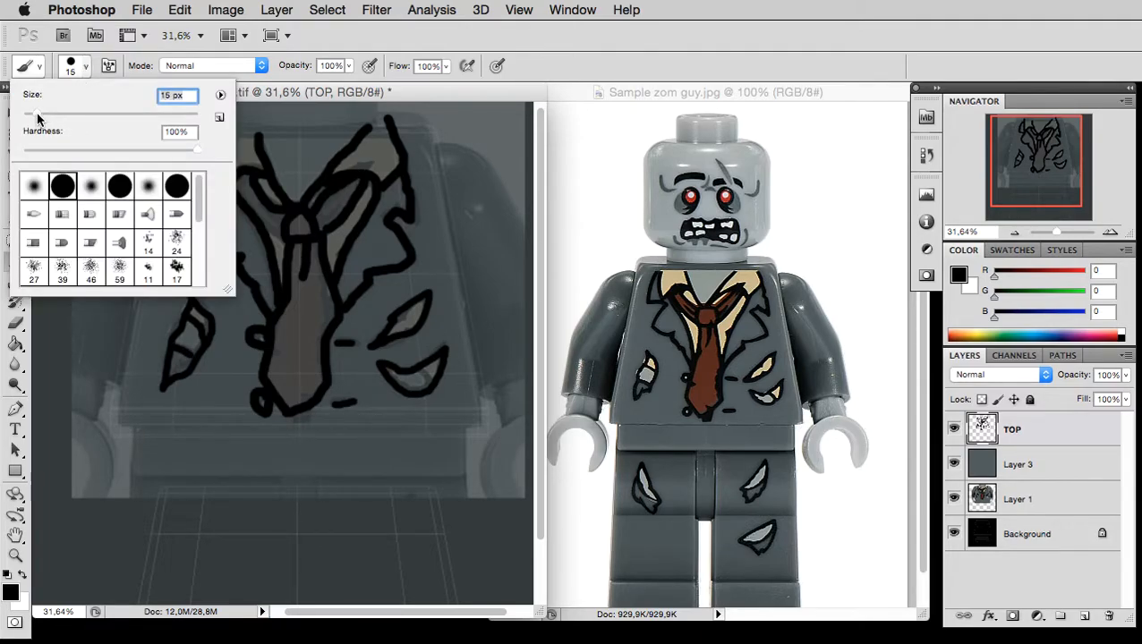
left_click(85, 67)
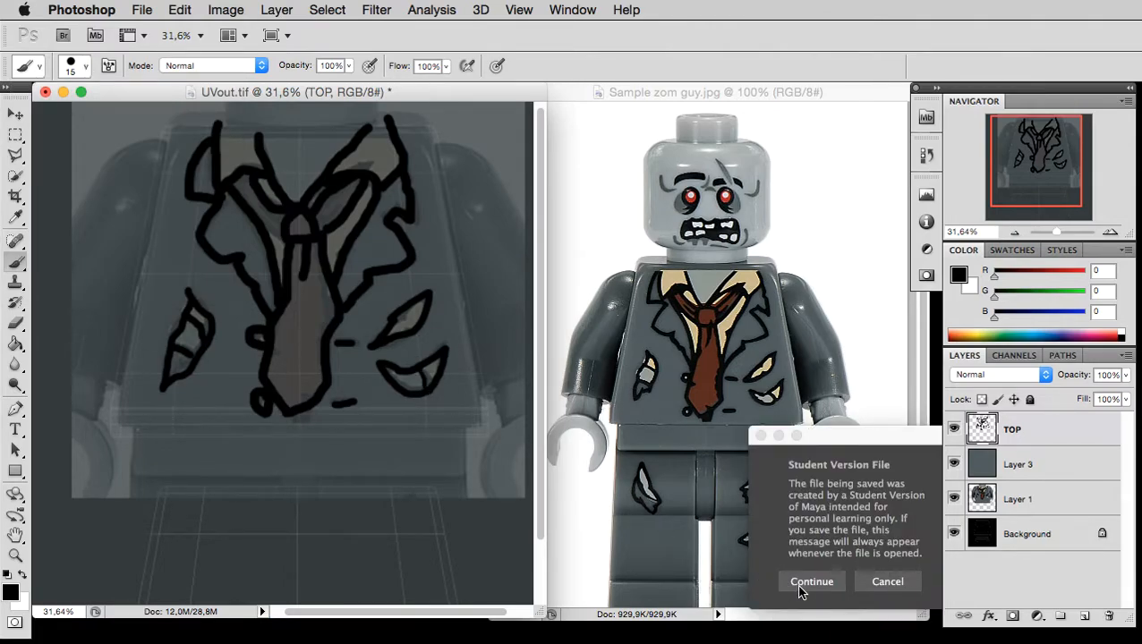
left_click(807, 584)
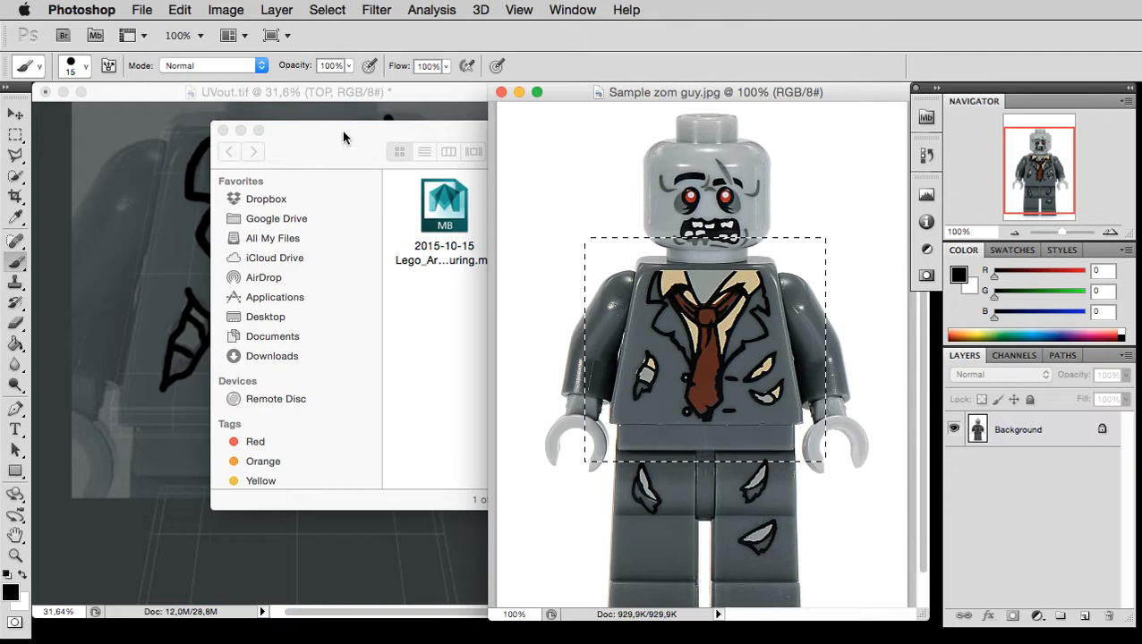
left_click(341, 91)
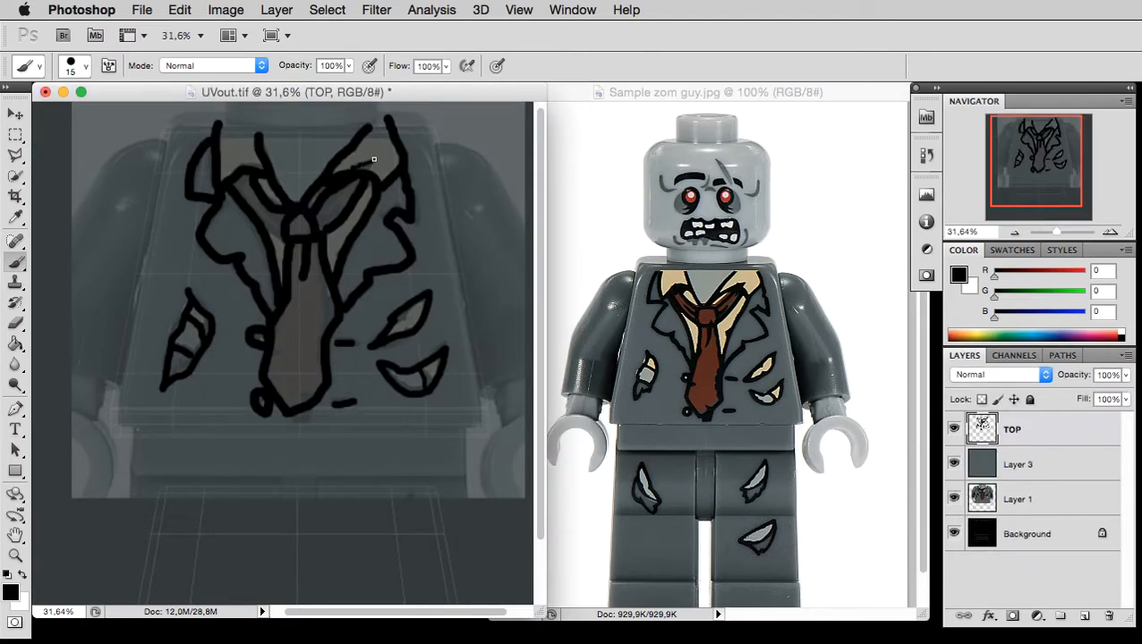
Draw fine black fold details on the tie and close off the open tops of both collar halves.
left_click_drag(361, 169, 355, 170)
left_click(338, 208)
left_click_drag(256, 114, 224, 116)
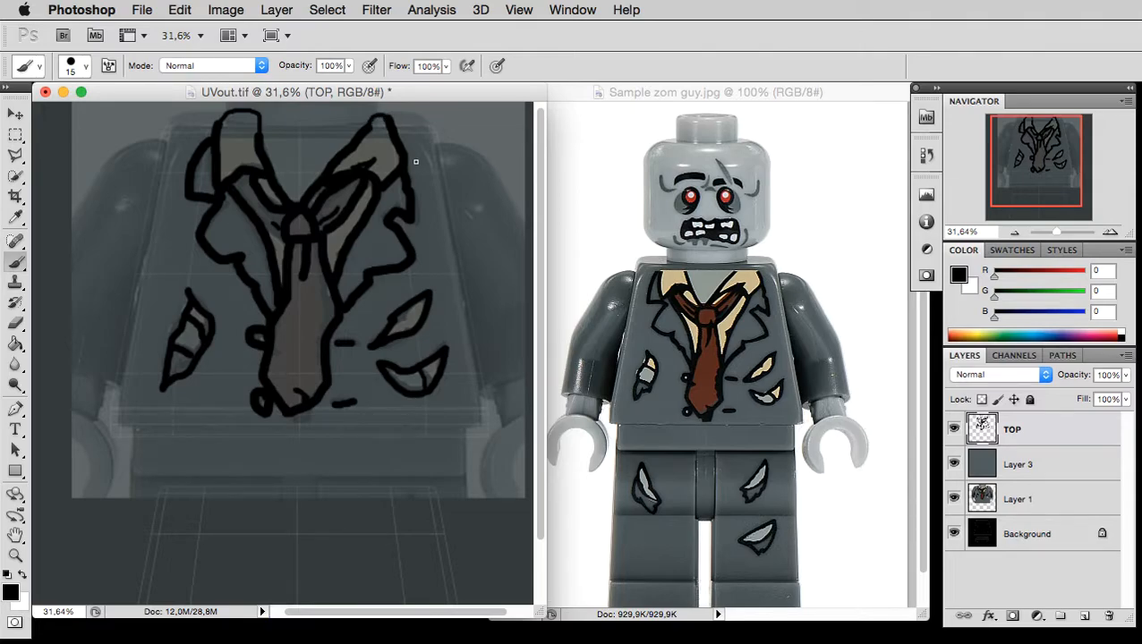
Sample the shirt collar's tan from Sample zom guy.jpg as the foreground colour, RGB 201, 182, 139, and return to UVout.tif.
key("i")
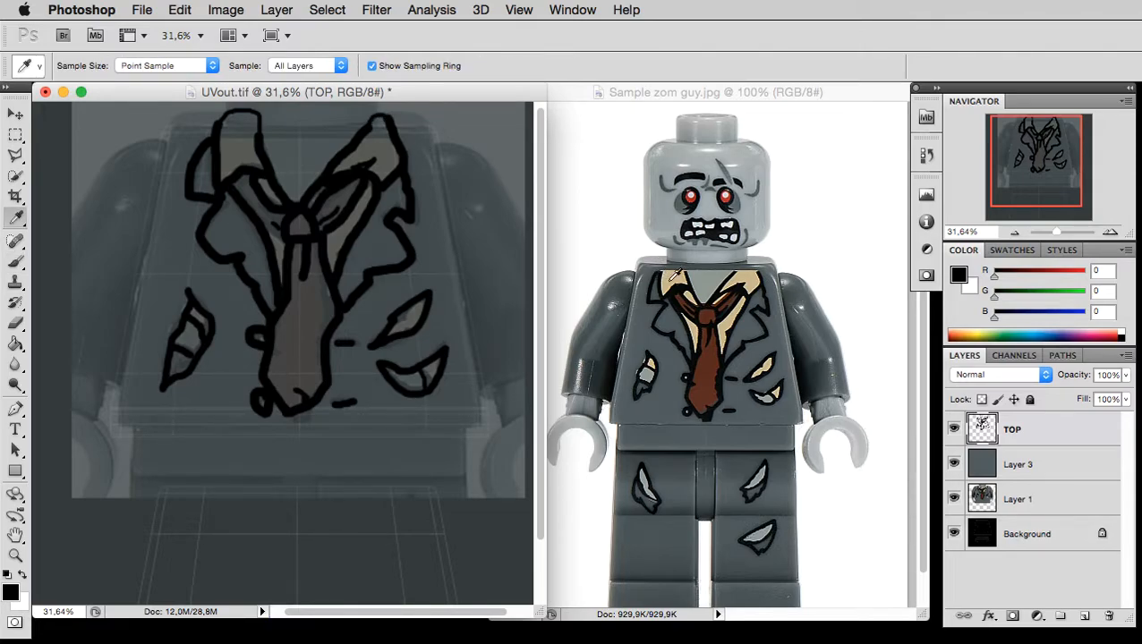
left_click(678, 273)
left_click(682, 270)
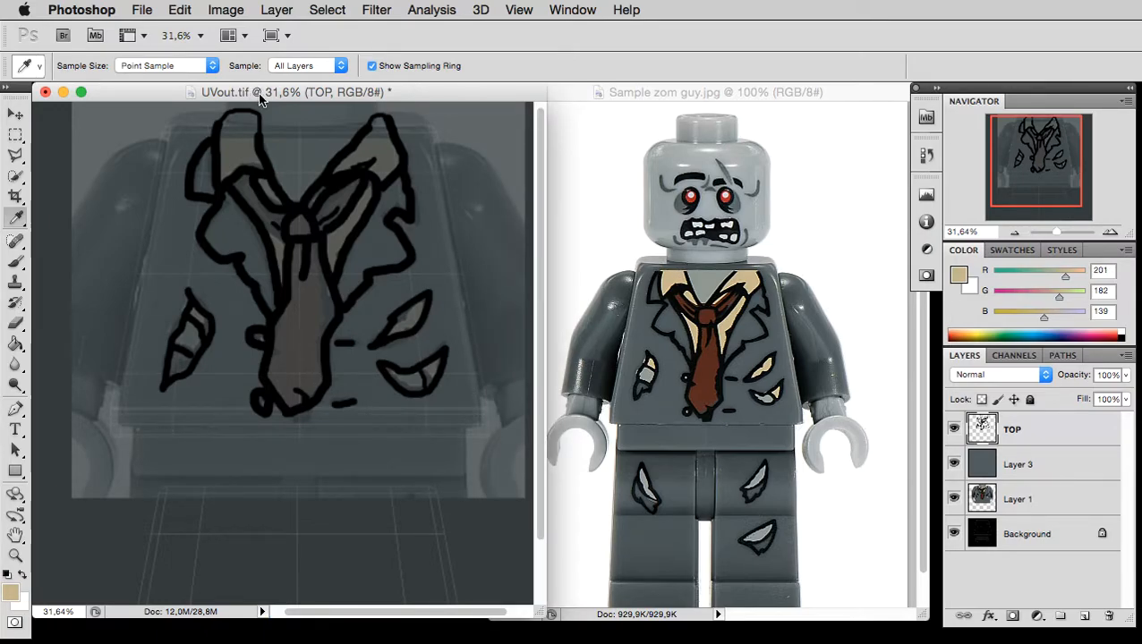
Fill the collar halves, the shirt areas beside the tie and the shirt parts of the jacket tears with tan using the Paint Bucket.
left_click(20, 344)
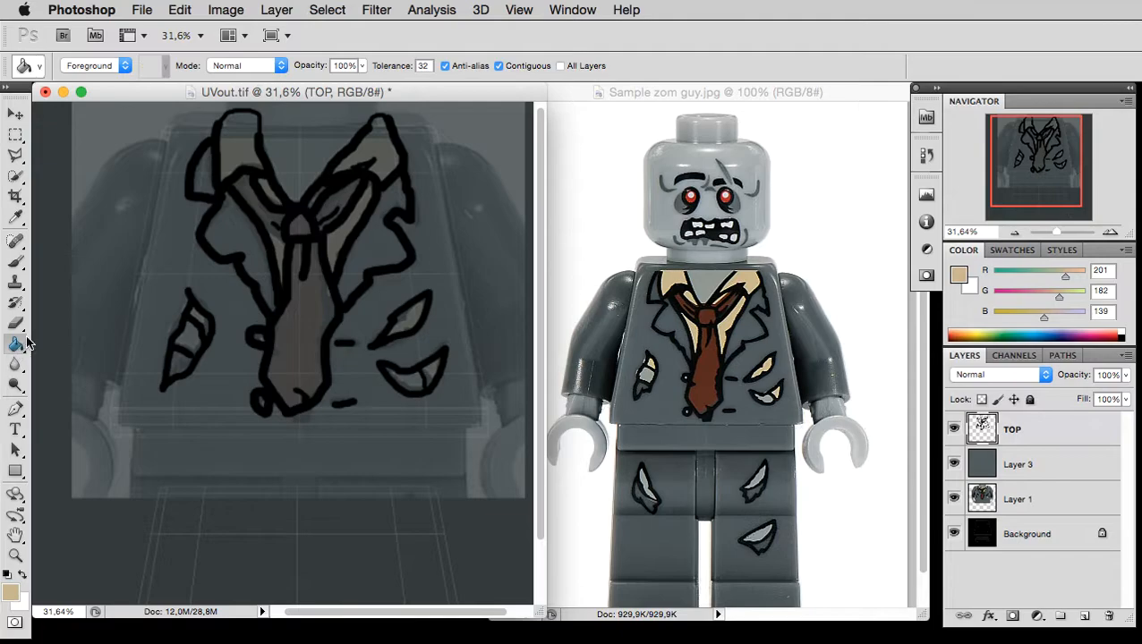
left_click(234, 141)
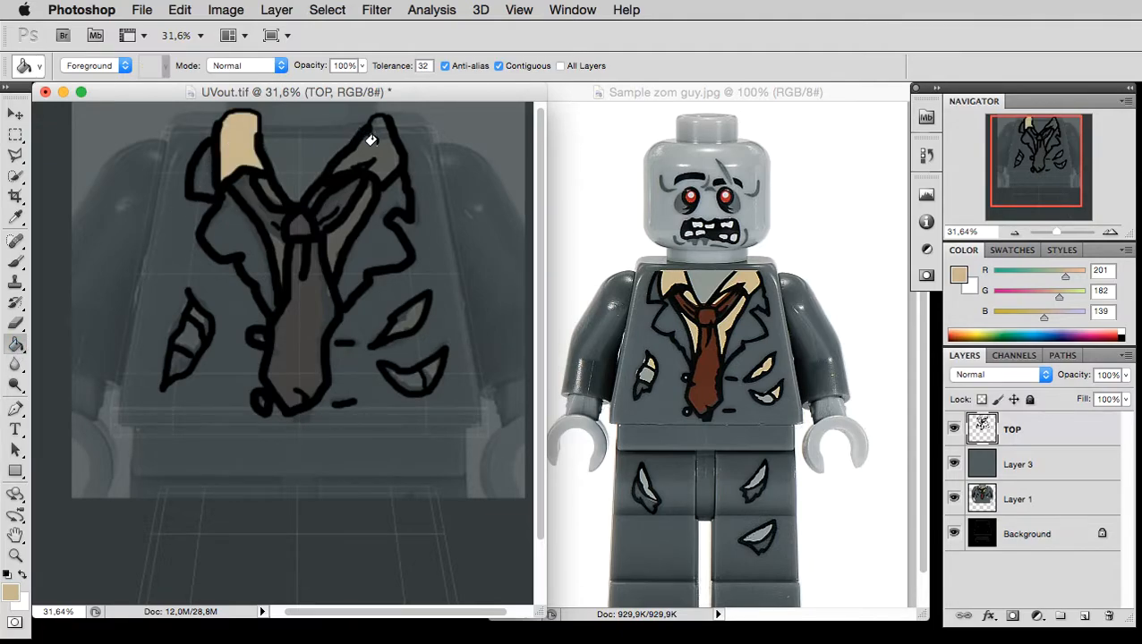
left_click(372, 140)
left_click(332, 225)
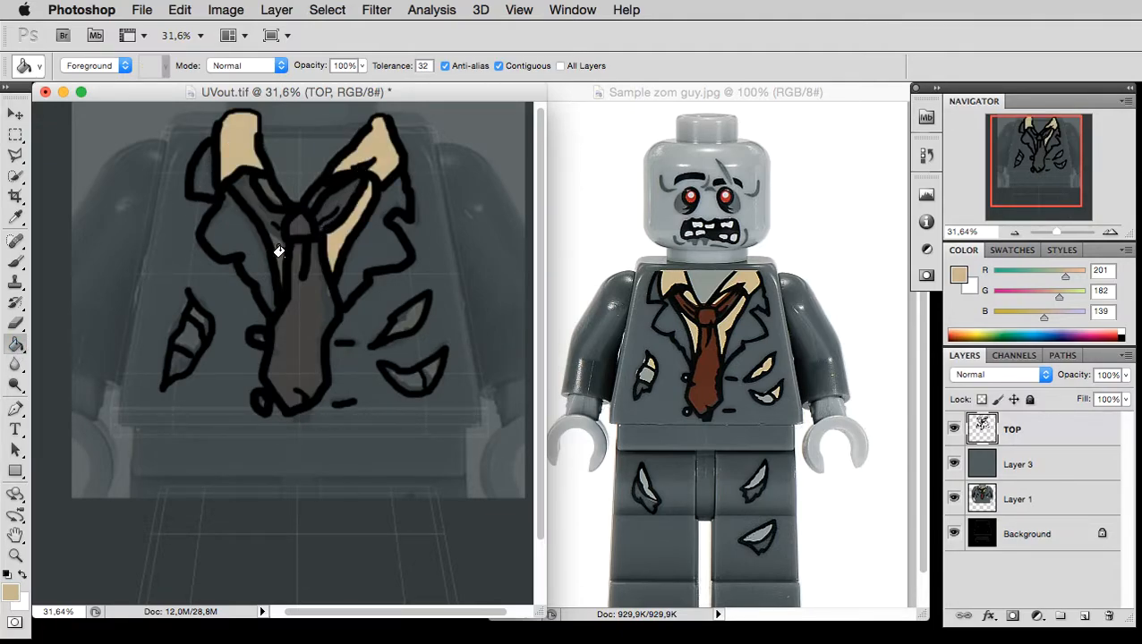
left_click(270, 239)
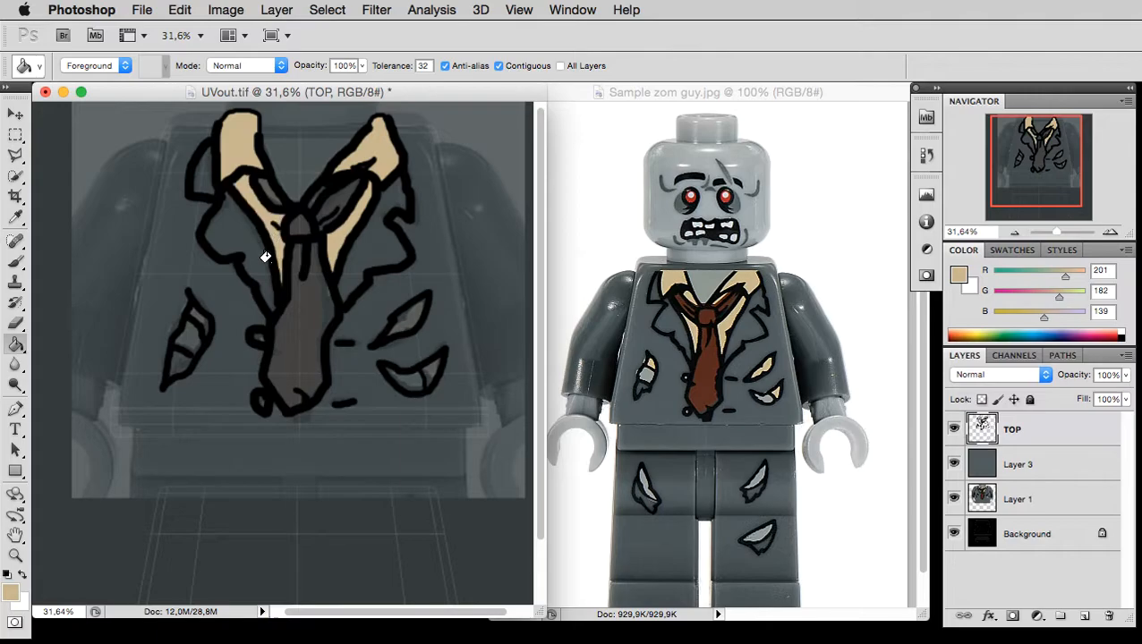
left_click(190, 311)
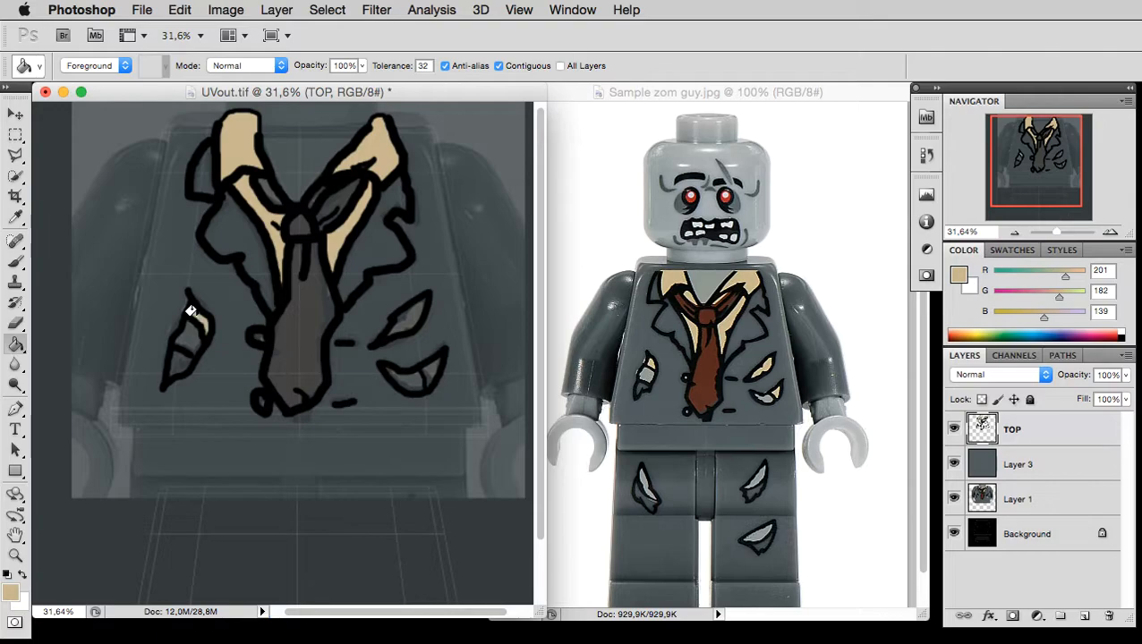
left_click(407, 313)
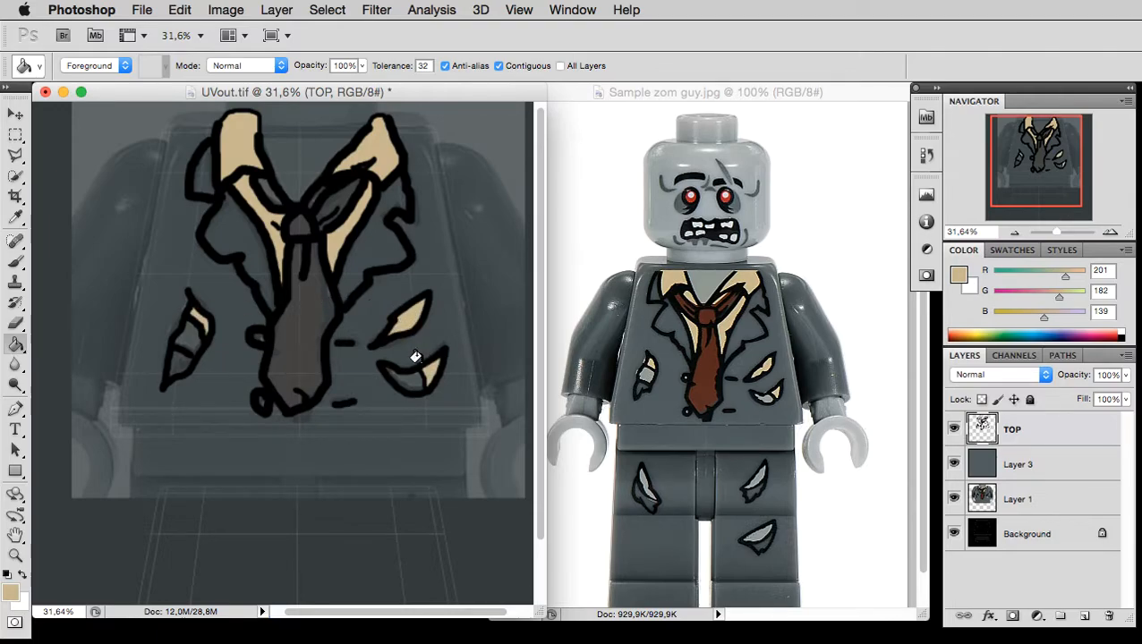
Sample the tie's brown from Sample zom guy.jpg as the foreground colour, RGB 90, 42, 28.
key("i")
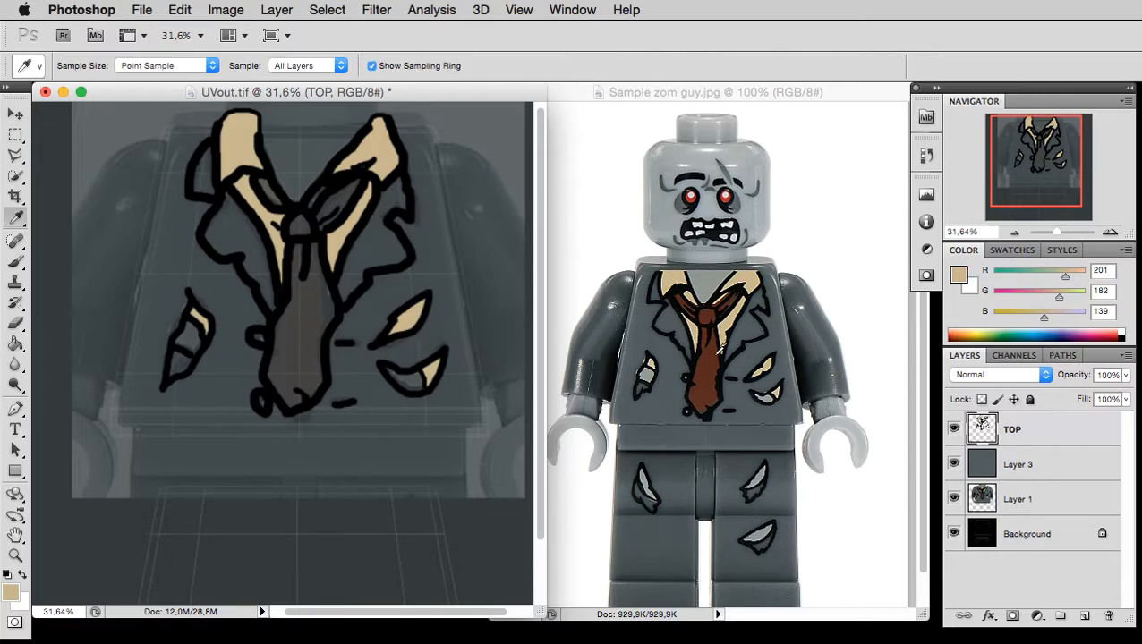
left_click(711, 359)
left_click(708, 366)
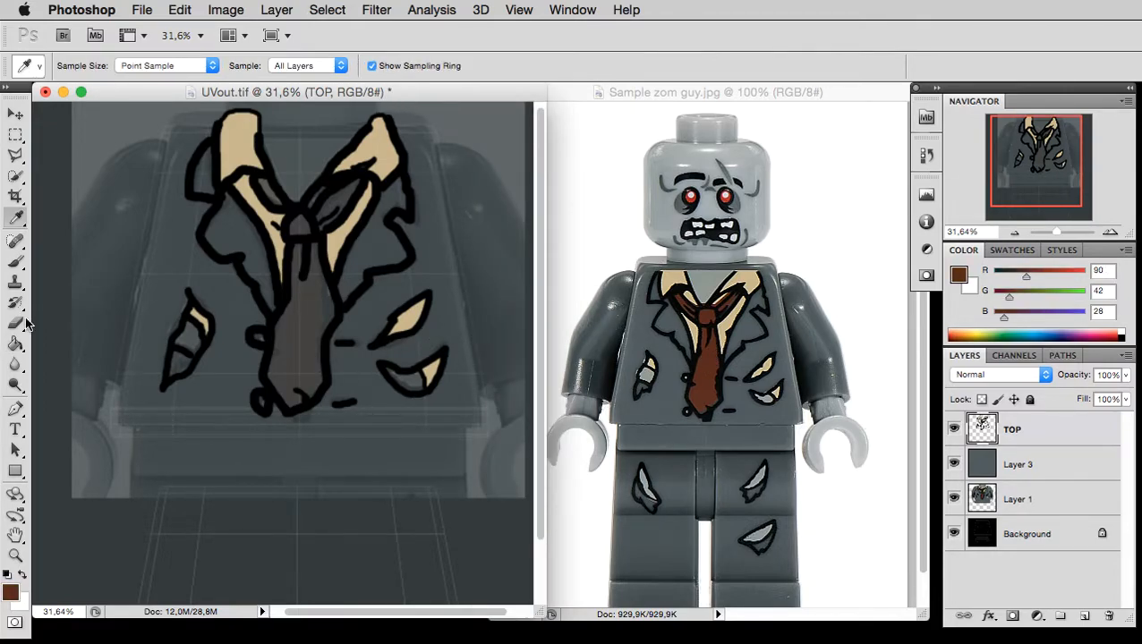
Fill the tie, its knot and side bands, and the middle of the left jacket tear with brown using the Paint Bucket.
left_click(15, 345)
left_click(293, 324)
left_click(295, 228)
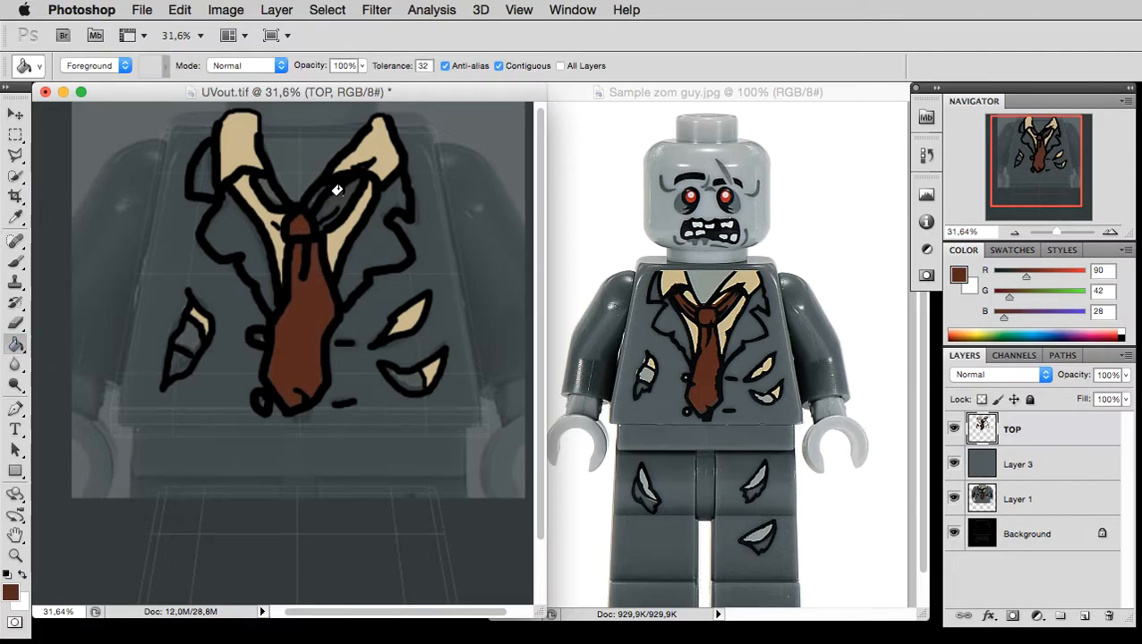
left_click(257, 182)
left_click(183, 331)
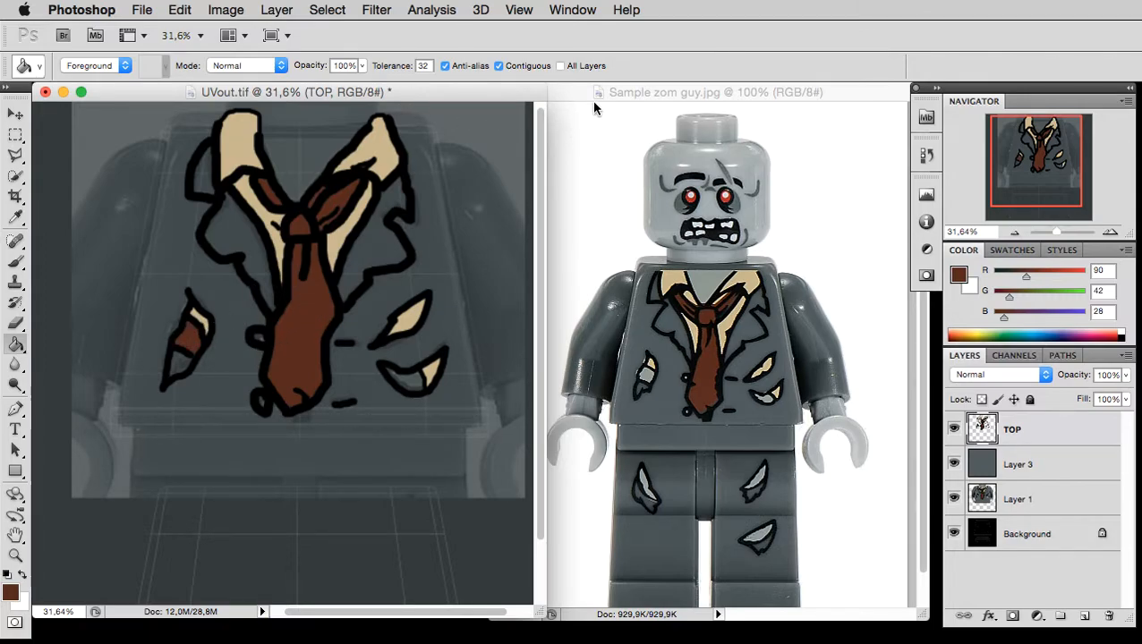
Sample the zombie head's light grey from Sample zom guy.jpg as the foreground colour, RGB 166, 176, 178, and return to UVout.tif.
left_click(638, 93)
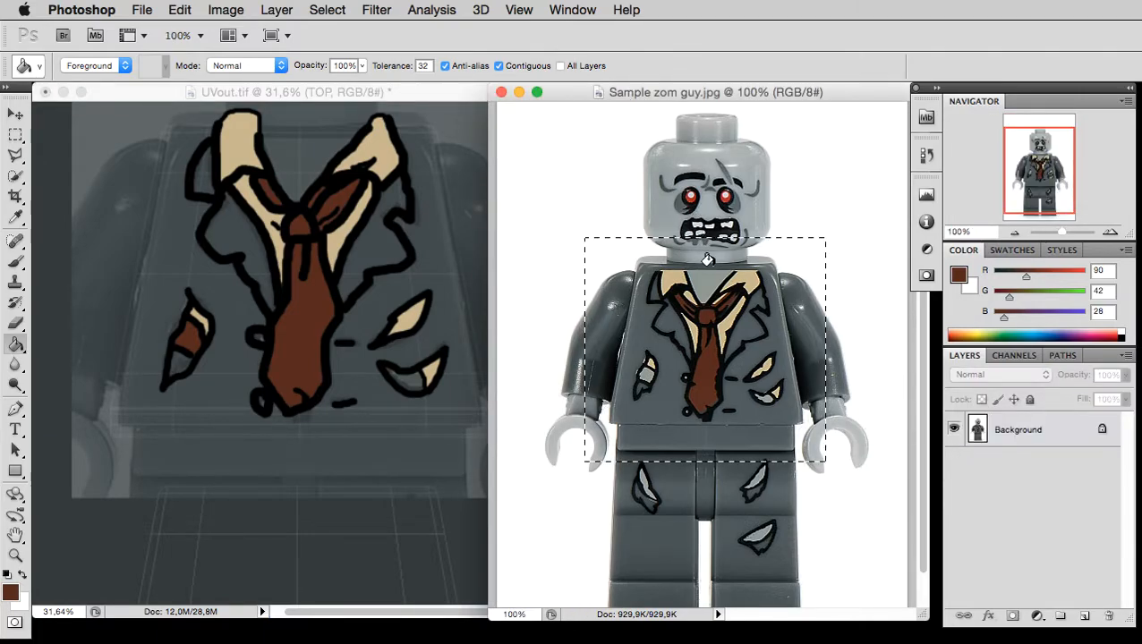
key("i")
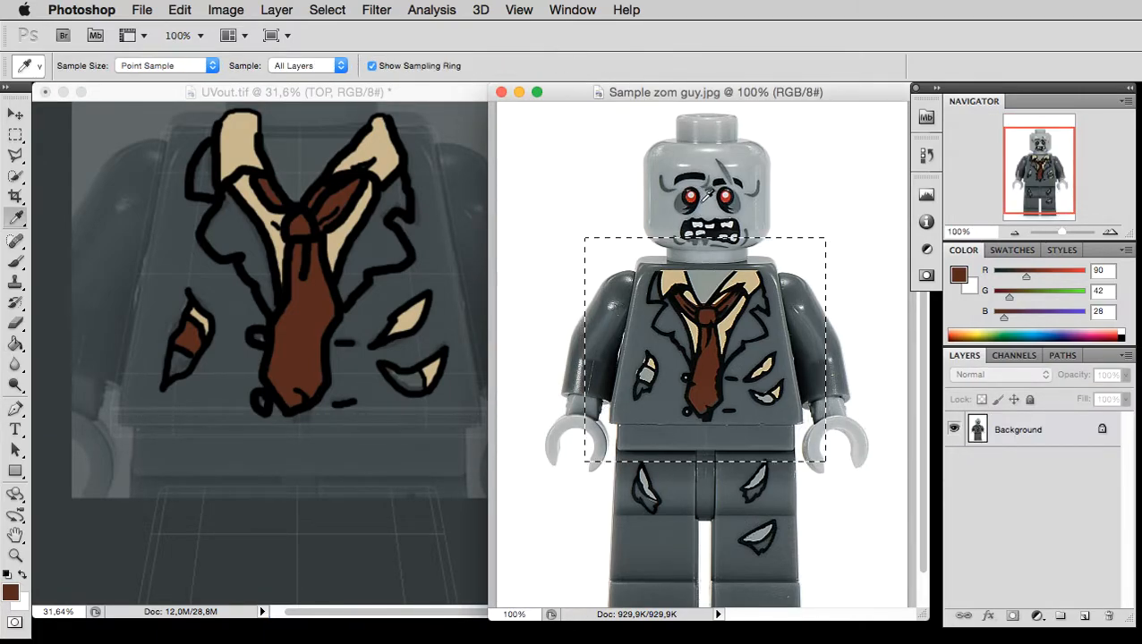
left_click(707, 198)
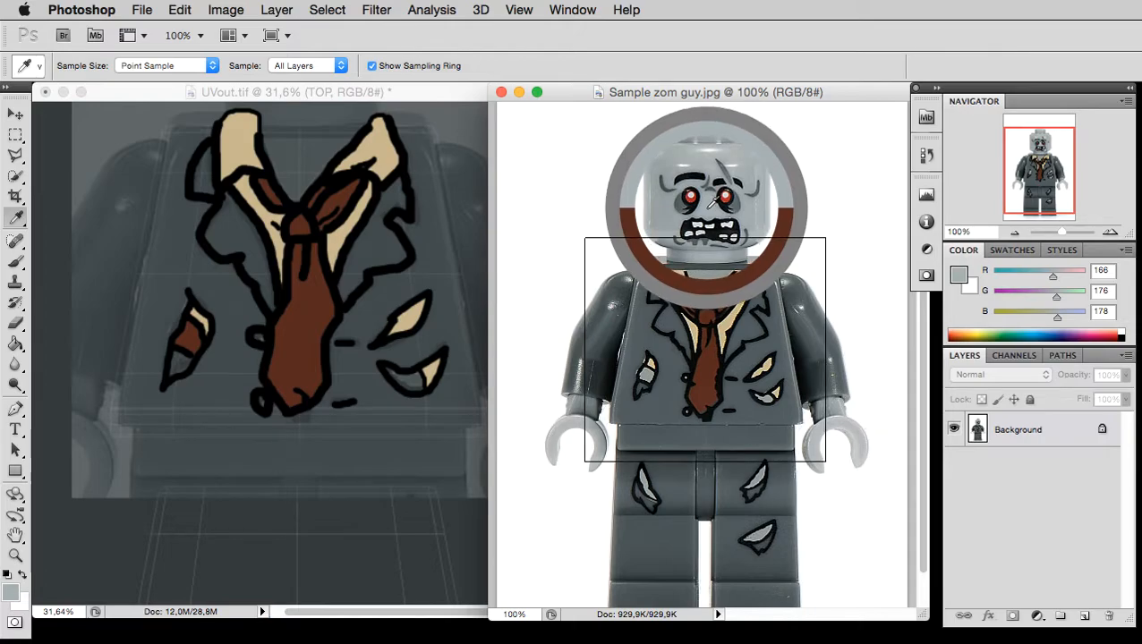
left_click(325, 92)
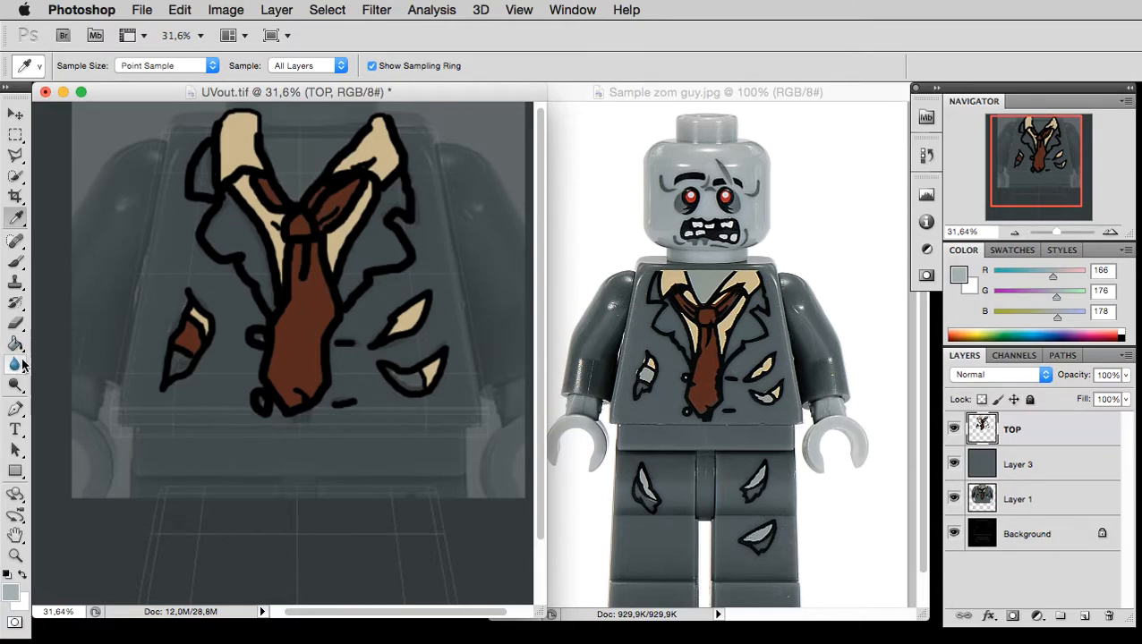
Close the neck opening with a brush line between the collar tips, then fill the neck and remaining jacket tear parts with light grey.
key("b")
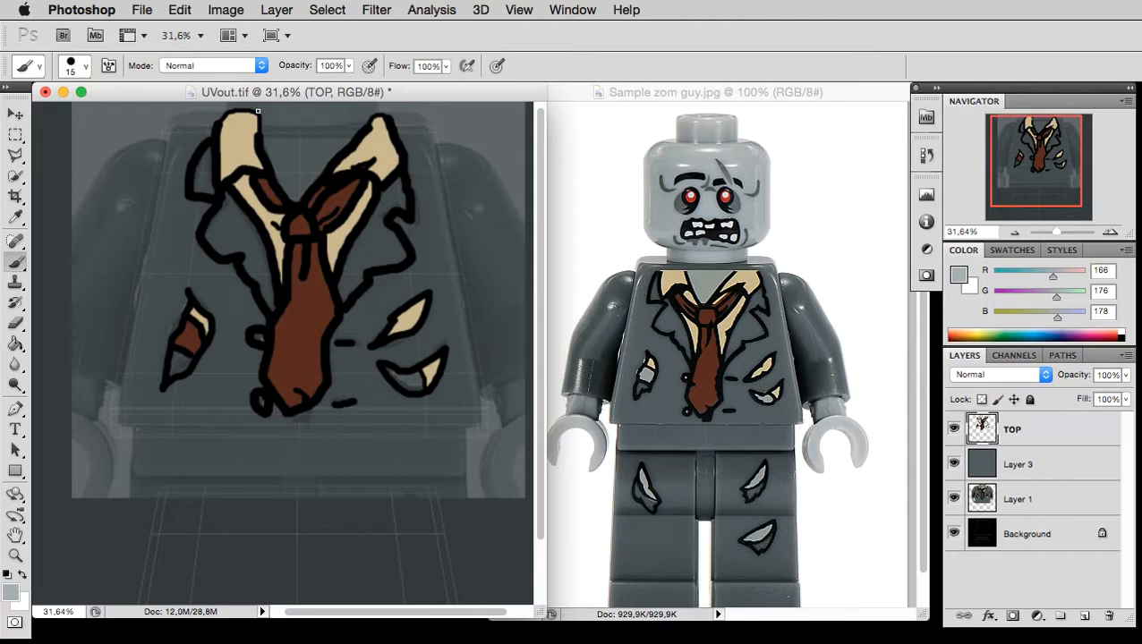
left_click_drag(261, 108, 370, 113)
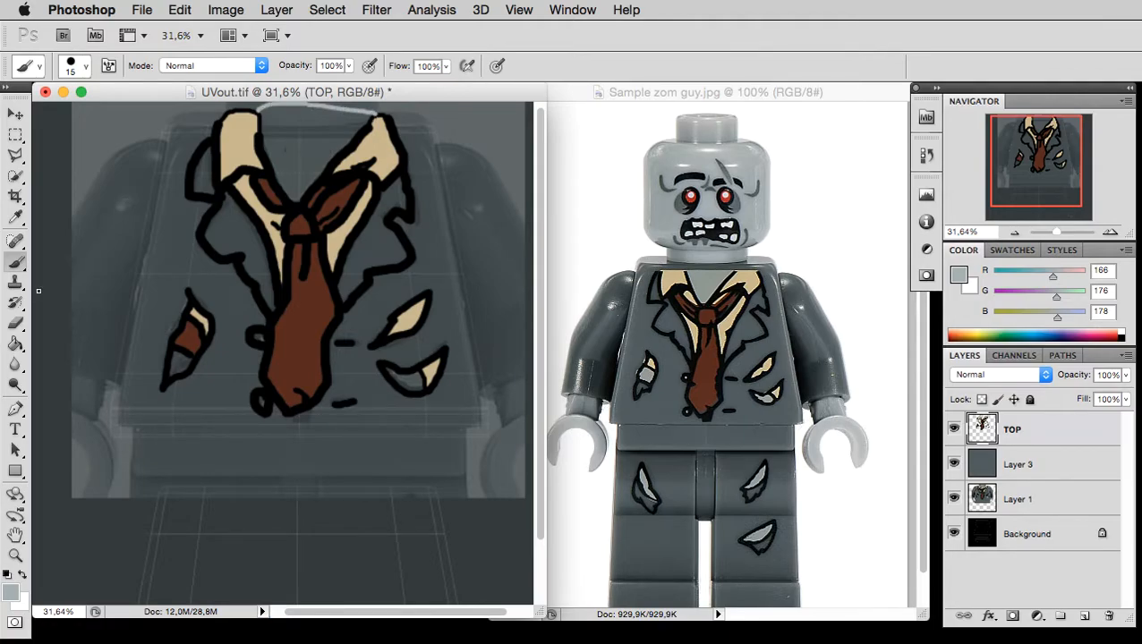
left_click(15, 344)
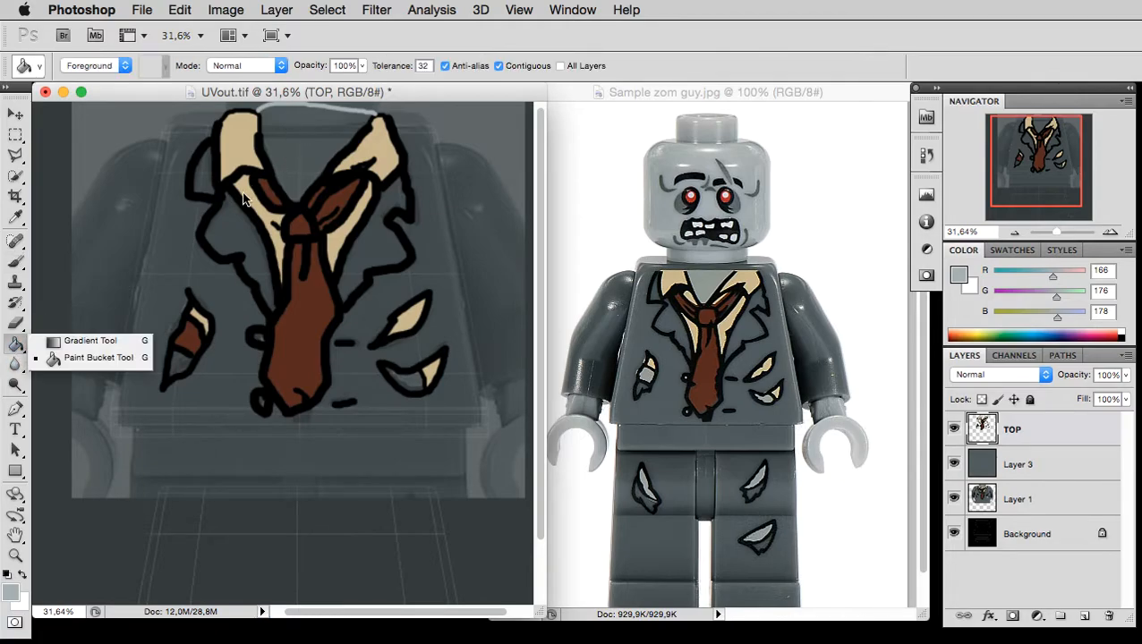
left_click(295, 134)
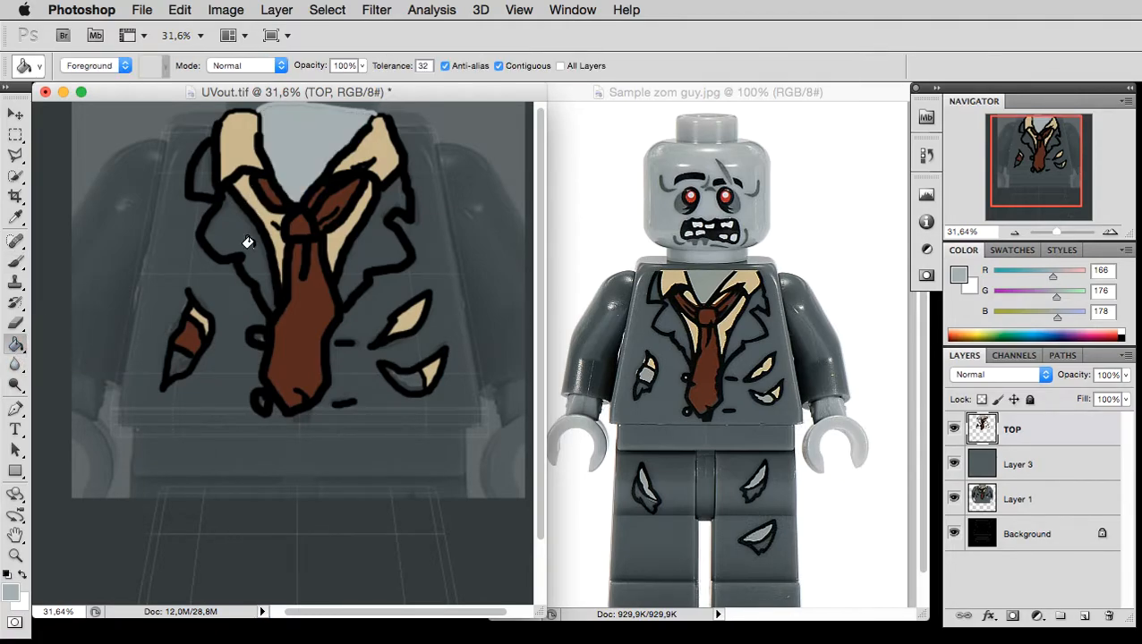
left_click(173, 360)
left_click(407, 376)
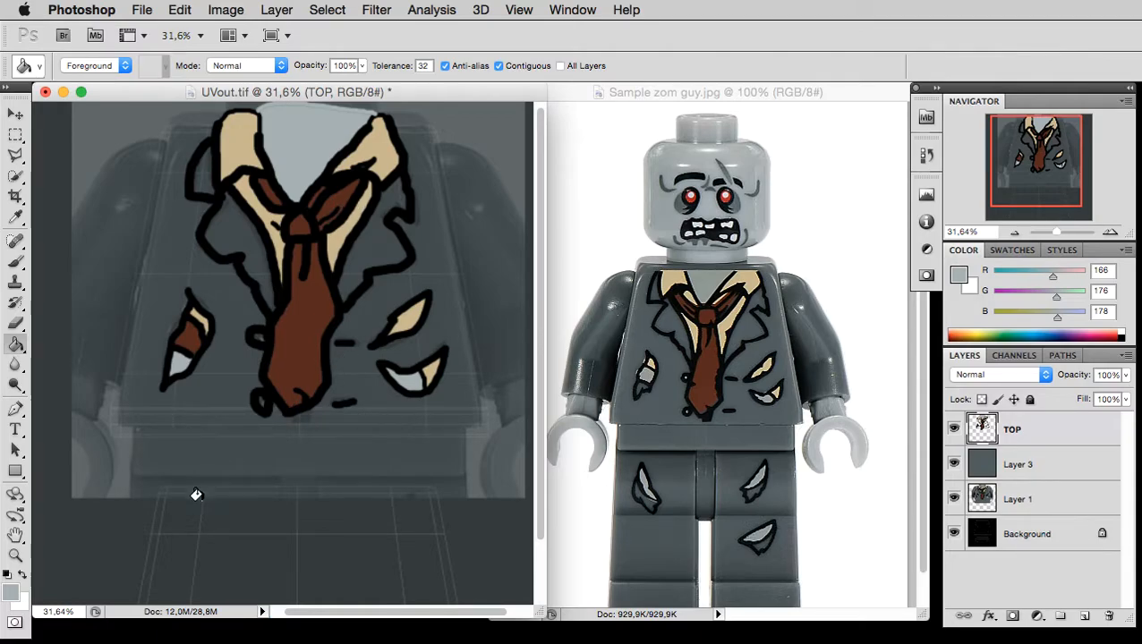
Handwrite a first name in light grey with the 15 px Brush on the lower UV shell.
key("b")
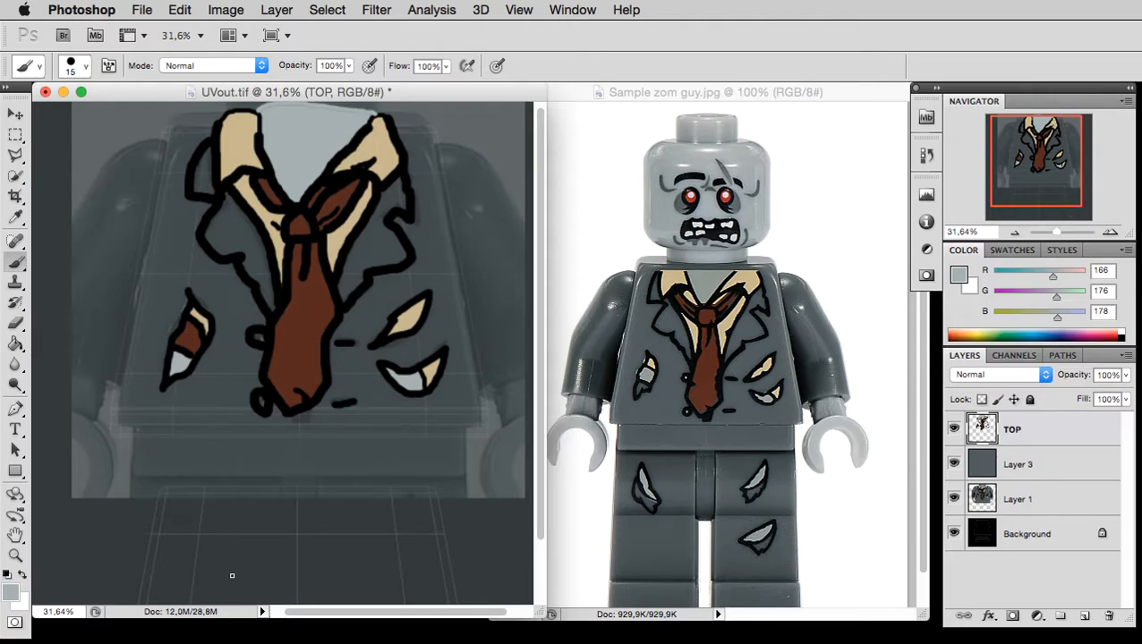
left_click_drag(232, 574, 253, 542)
left_click_drag(278, 573, 286, 555)
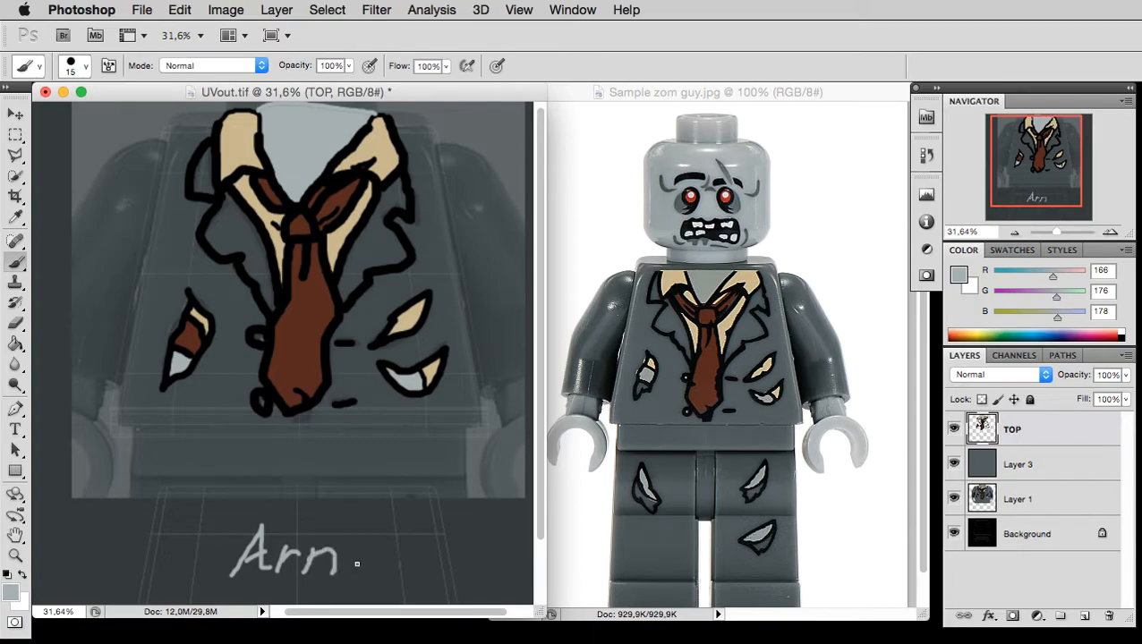
left_click_drag(355, 553, 362, 547)
Sample the collar's tan and brush a small smiling face with crossed-out eyes above the end of the handwritten name.
key("i")
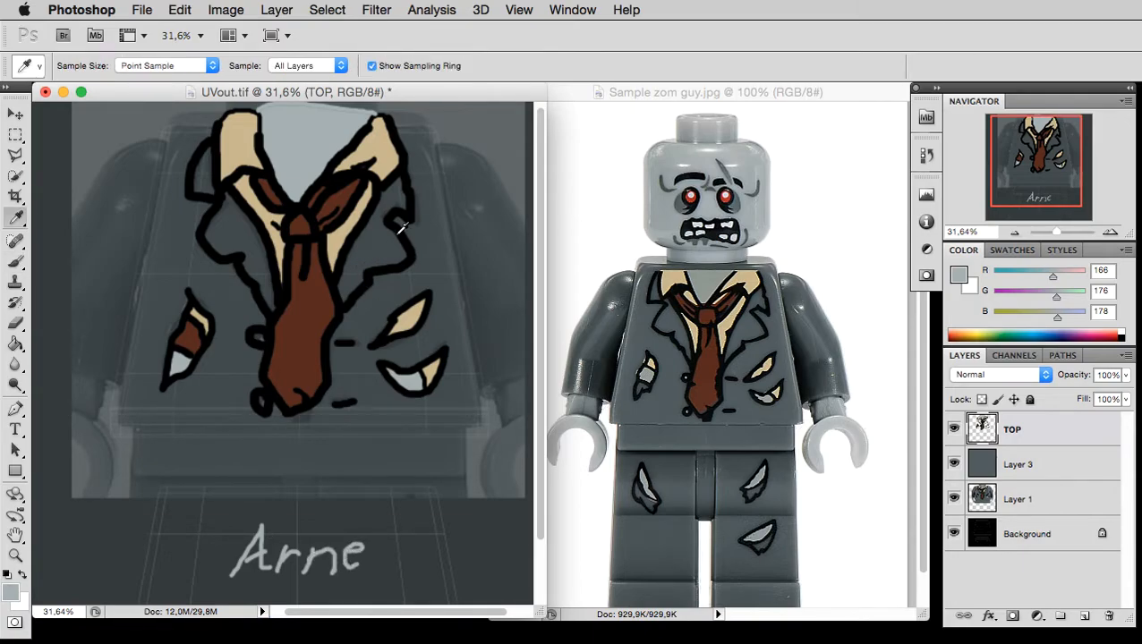
left_click(383, 143)
key("b")
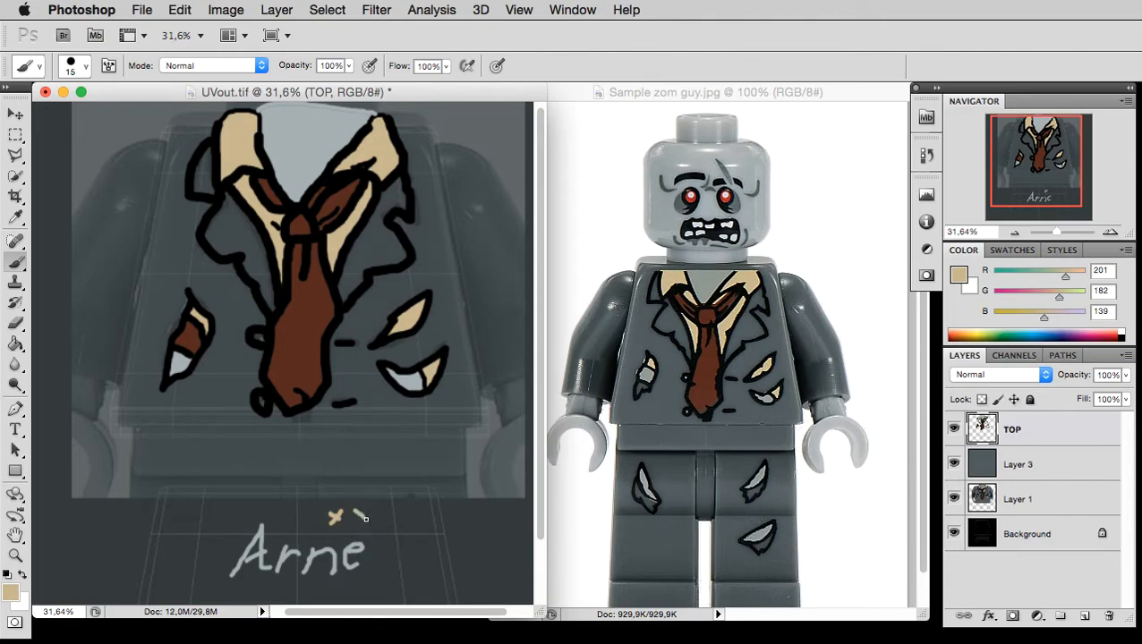
left_click_drag(343, 536, 359, 530)
left_click_drag(316, 531, 325, 536)
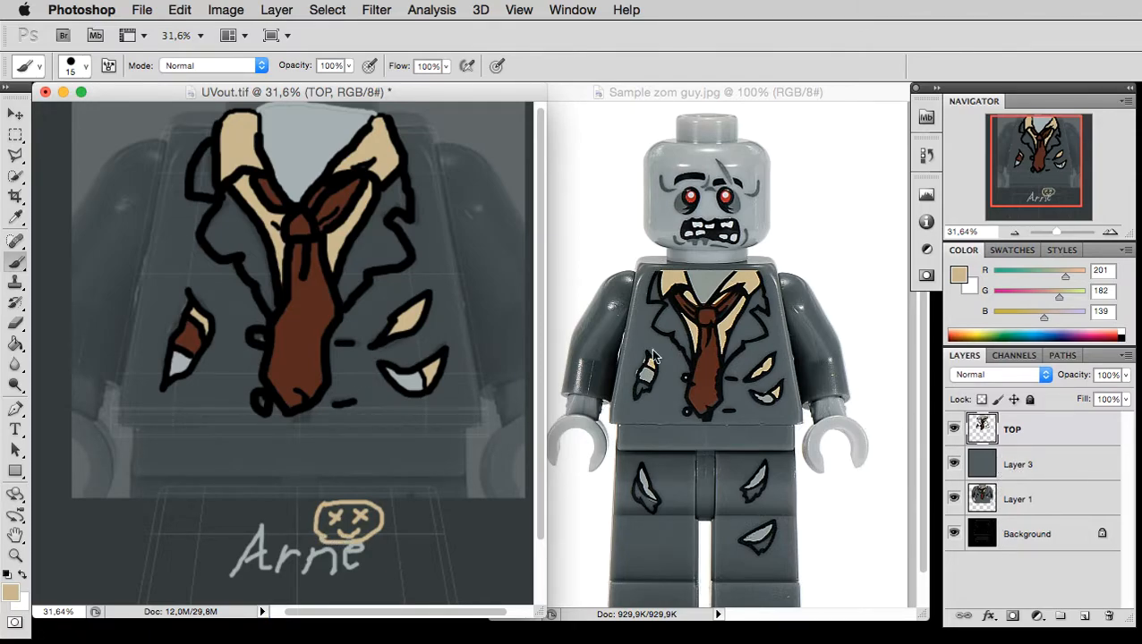
Delete the strip of collar and neck artwork that extends above the torso's upper UV edge on the TOP layer, and deselect.
key("m")
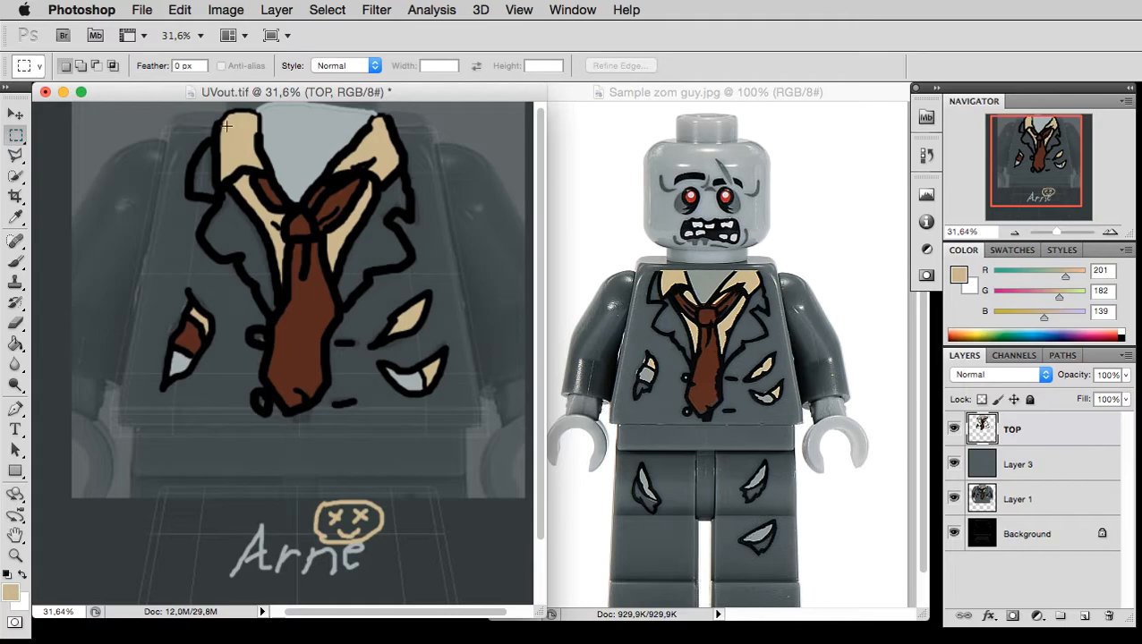
left_click_drag(233, 119, 467, 79)
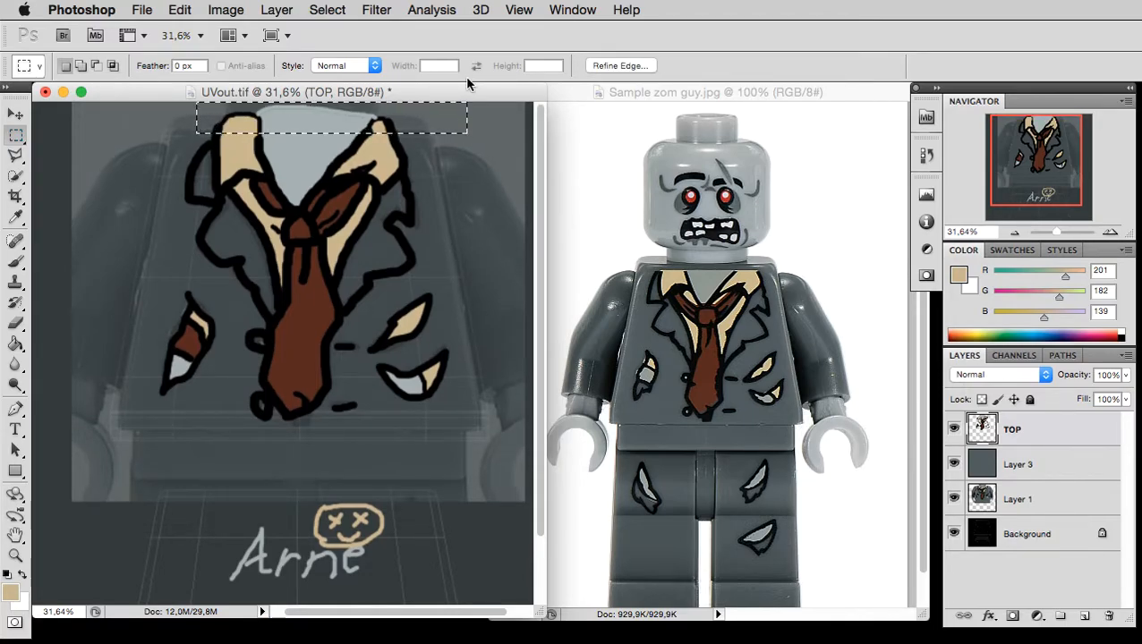
key("BackSpace")
key("ctrl+d")
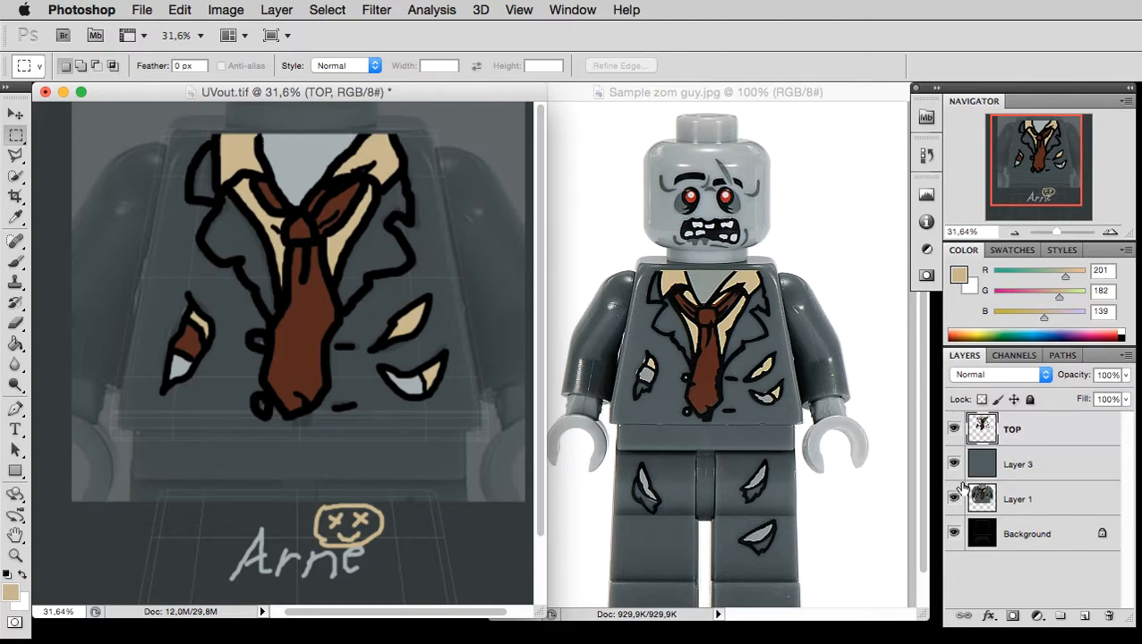
Hide the reference picture on Layer 1 and check the artwork by switching the Background layer off and on again.
left_click(969, 499)
left_click(955, 502)
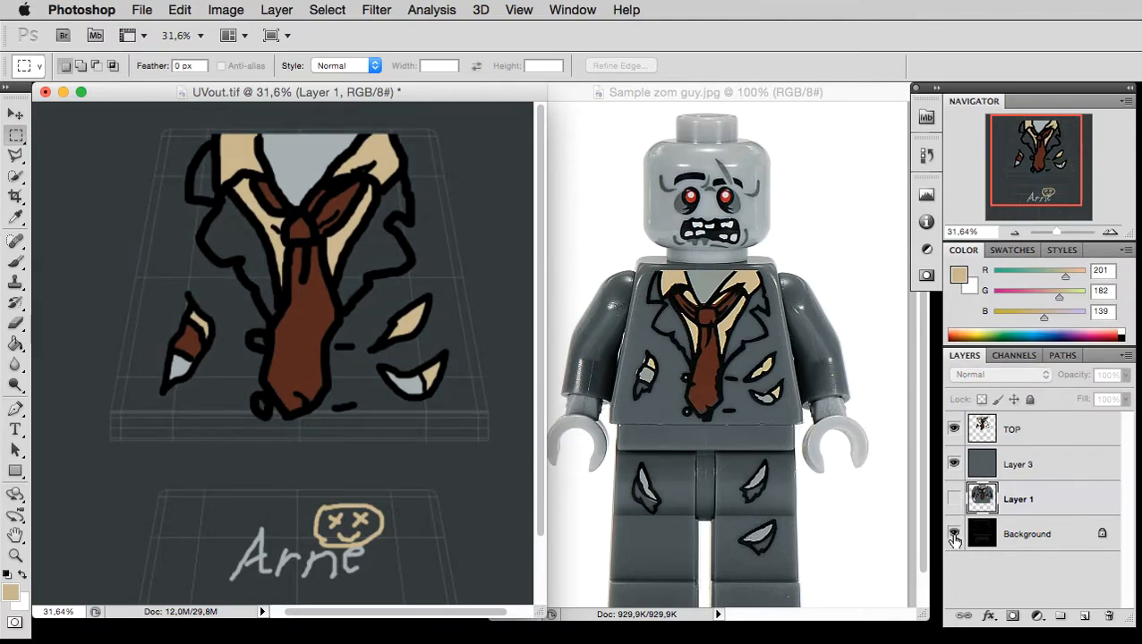
left_click(954, 535)
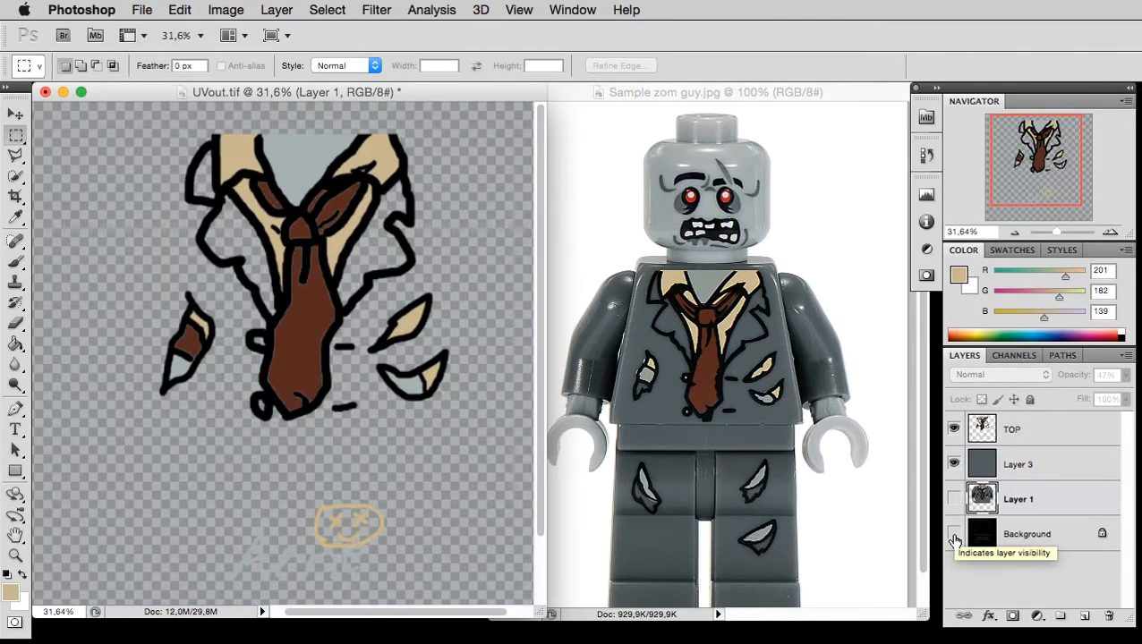
left_click(954, 535)
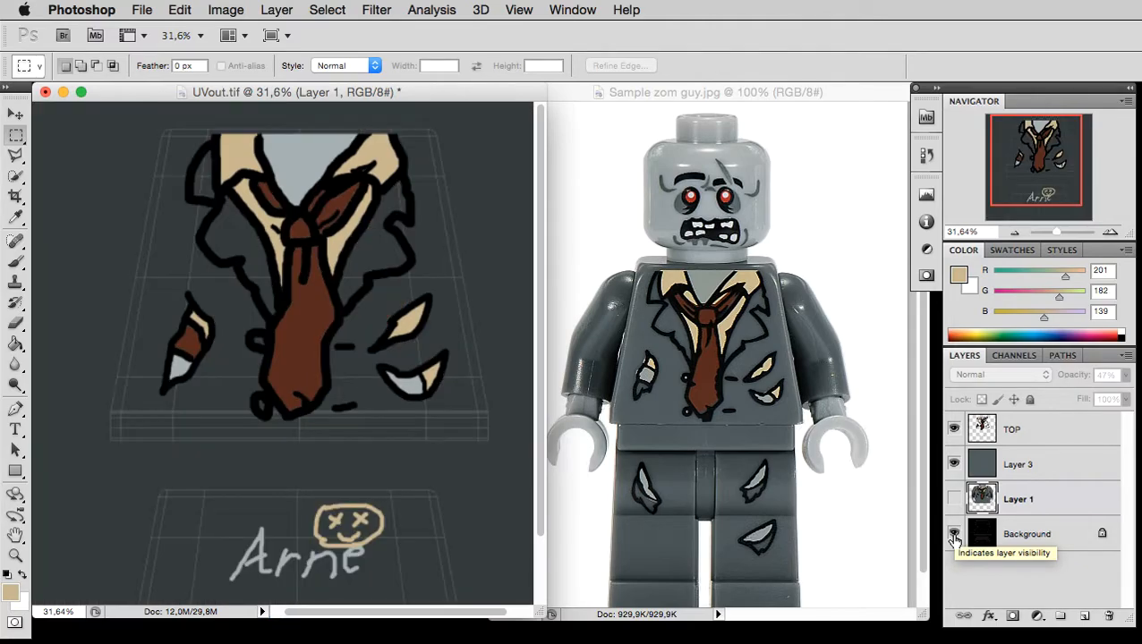
Set Layer 3's opacity to 100% so the grey base colour covers the UV wireframe, and reselect the TOP layer.
left_click(1029, 471)
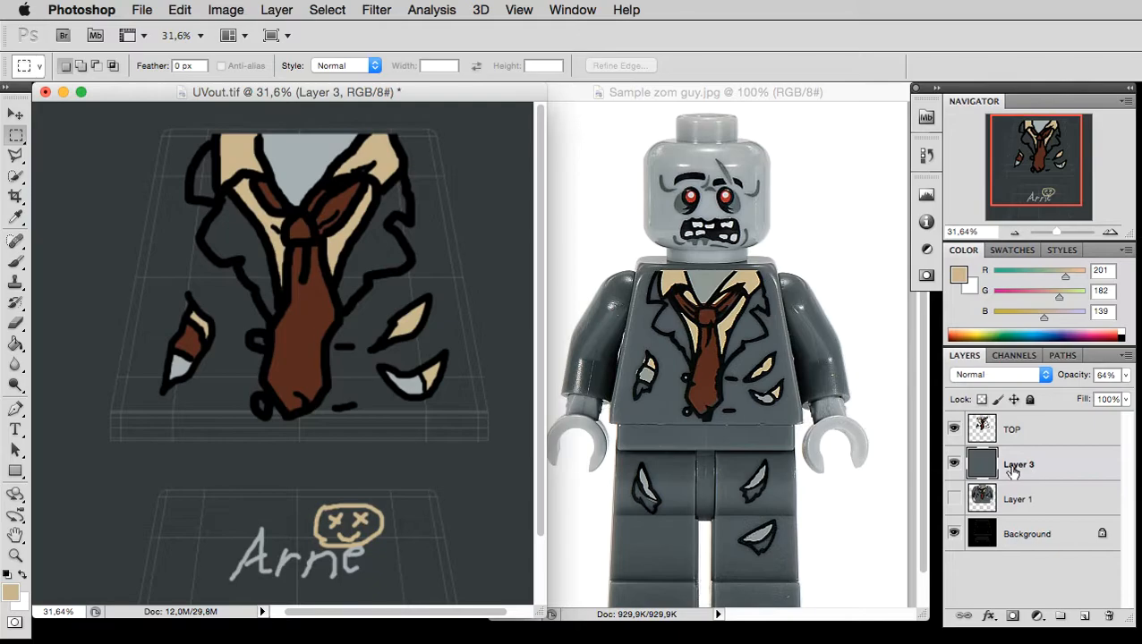
left_click(1127, 377)
left_click_drag(1089, 390, 1124, 380)
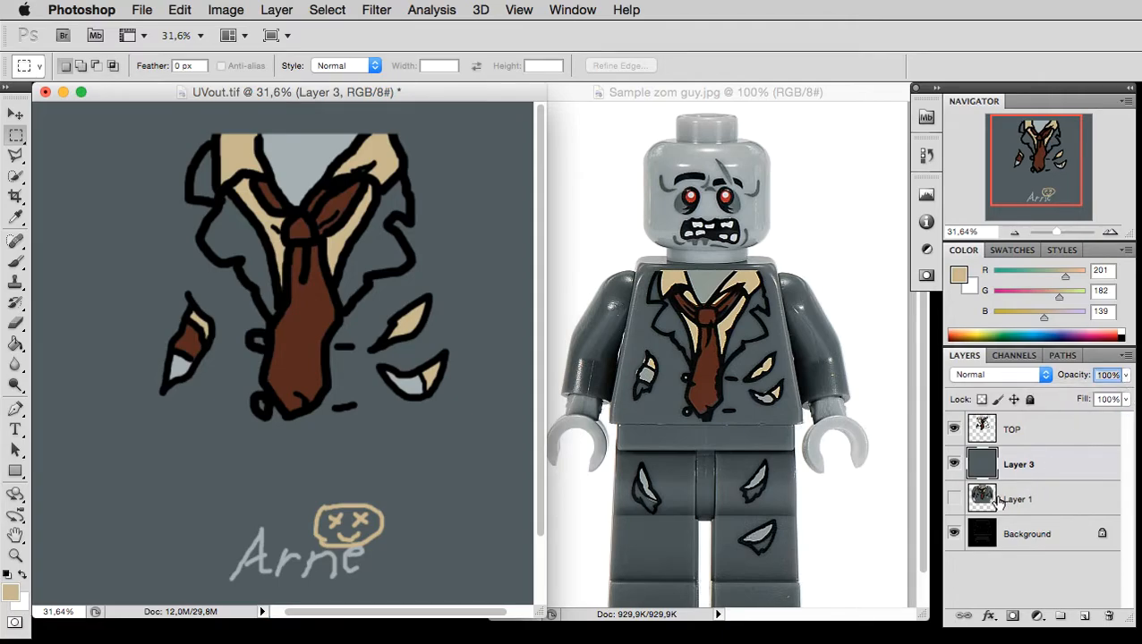
left_click(1029, 430)
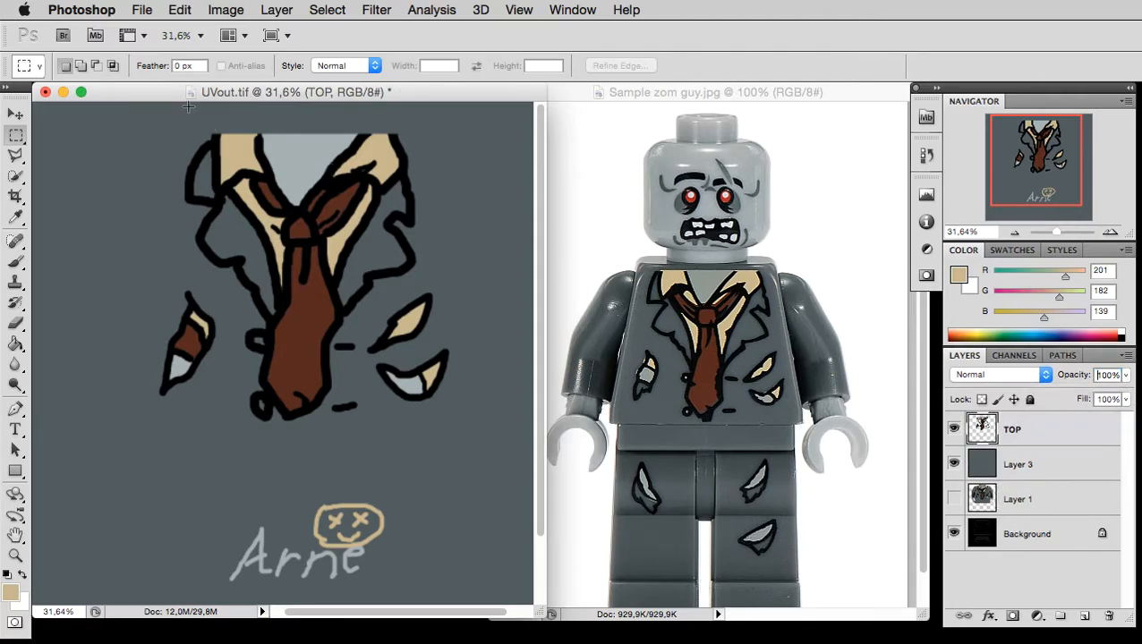
Save UVout.tif with its layers, using LZW image compression, interleaved pixel order, IBM PC byte order and RLE layer compression.
left_click(141, 9)
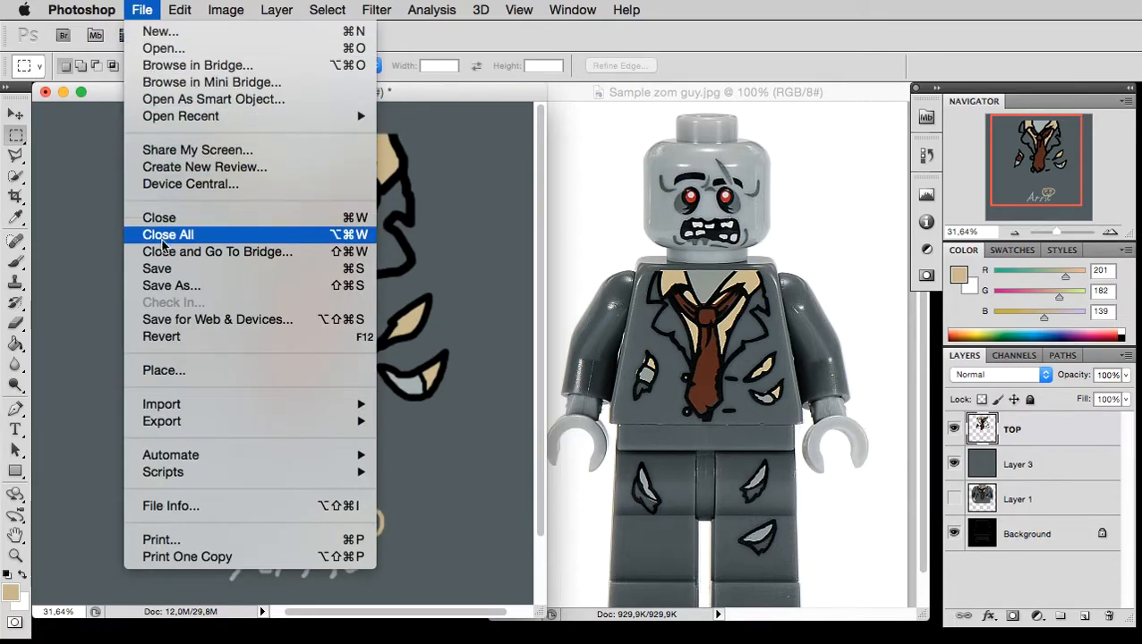
left_click(156, 269)
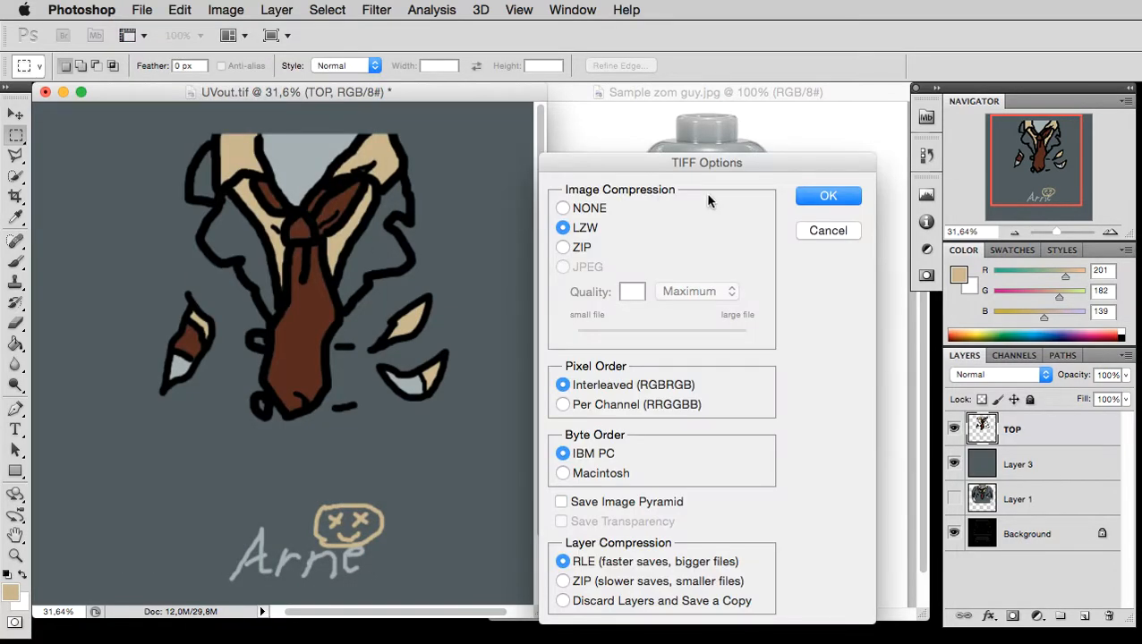
left_click(851, 194)
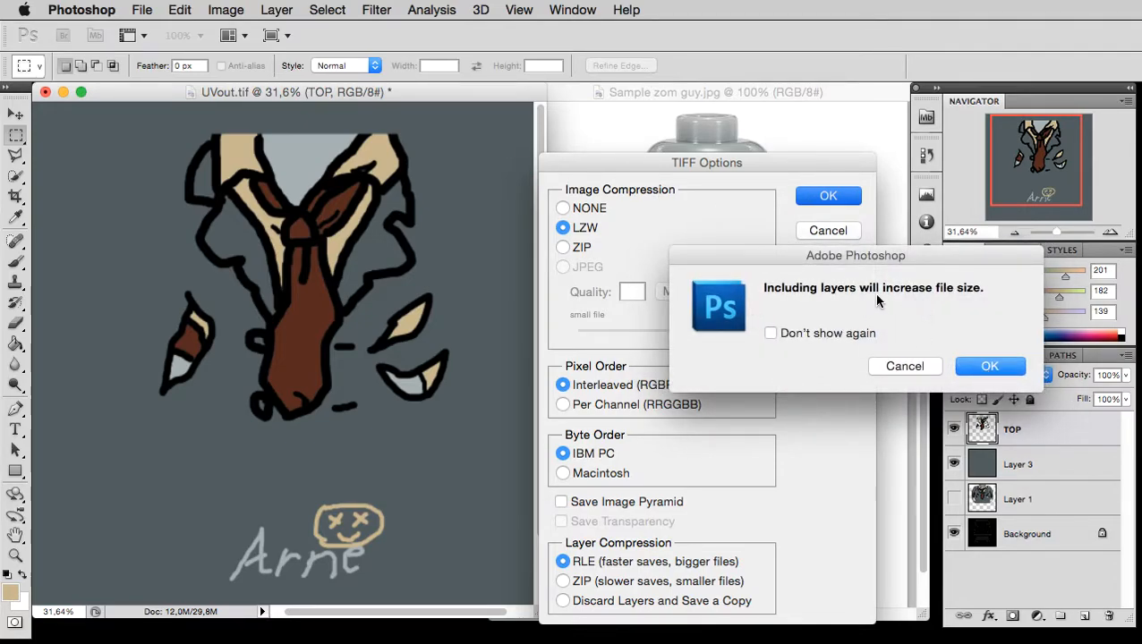
left_click(986, 367)
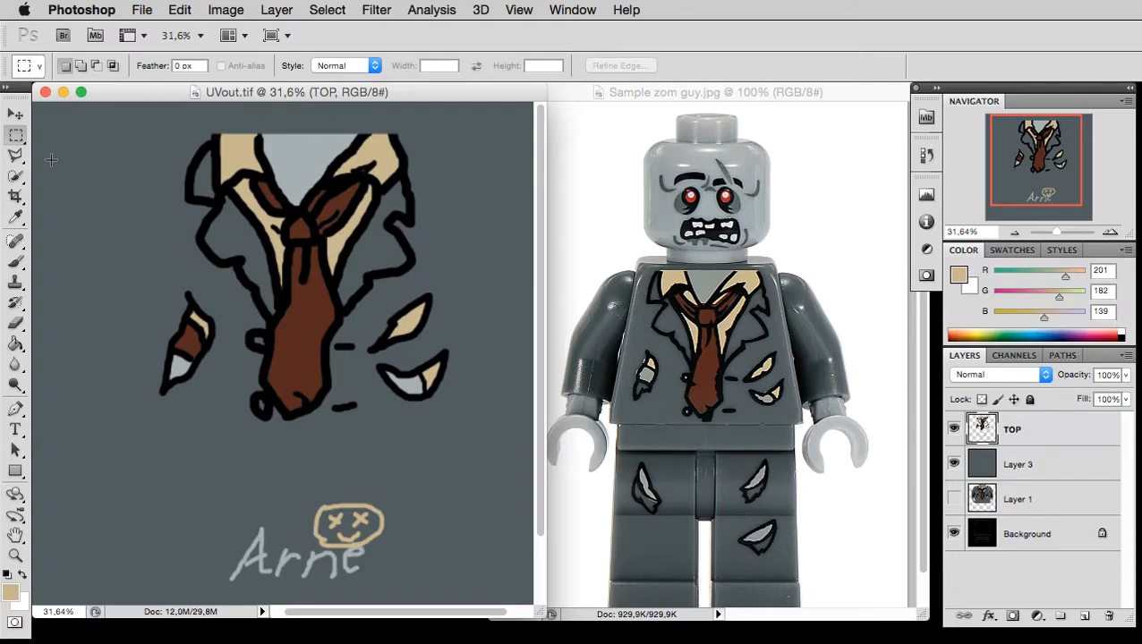
Save a JPEG copy named body_texture in the Lego texturing folder with quality 10 (Maximum) and the Baseline ("Standard") format.
left_click(143, 10)
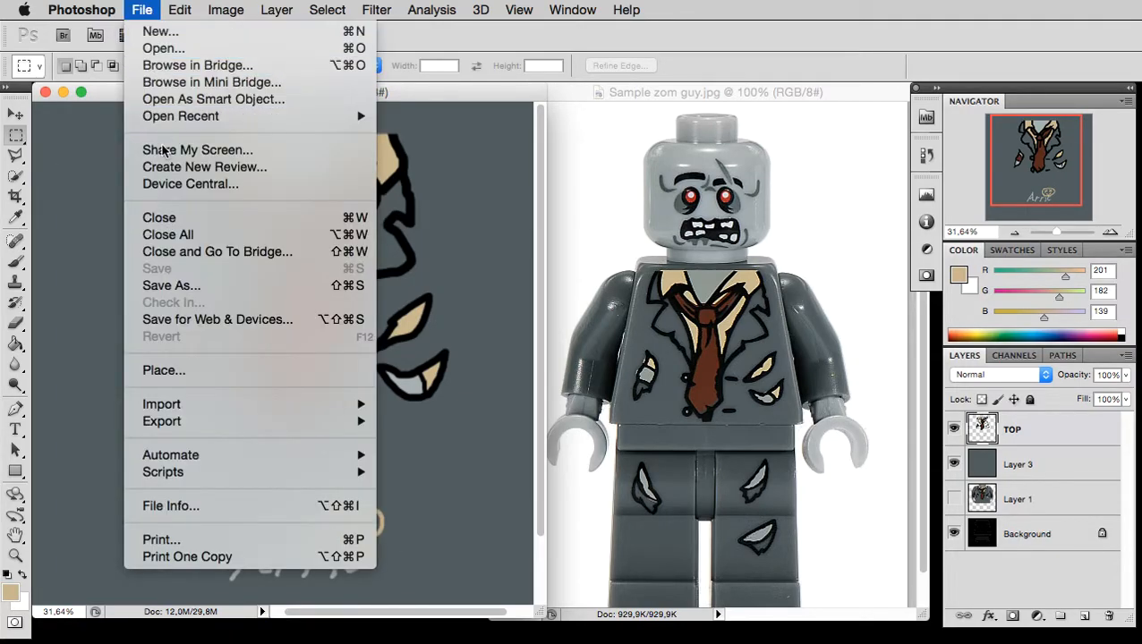
left_click(185, 286)
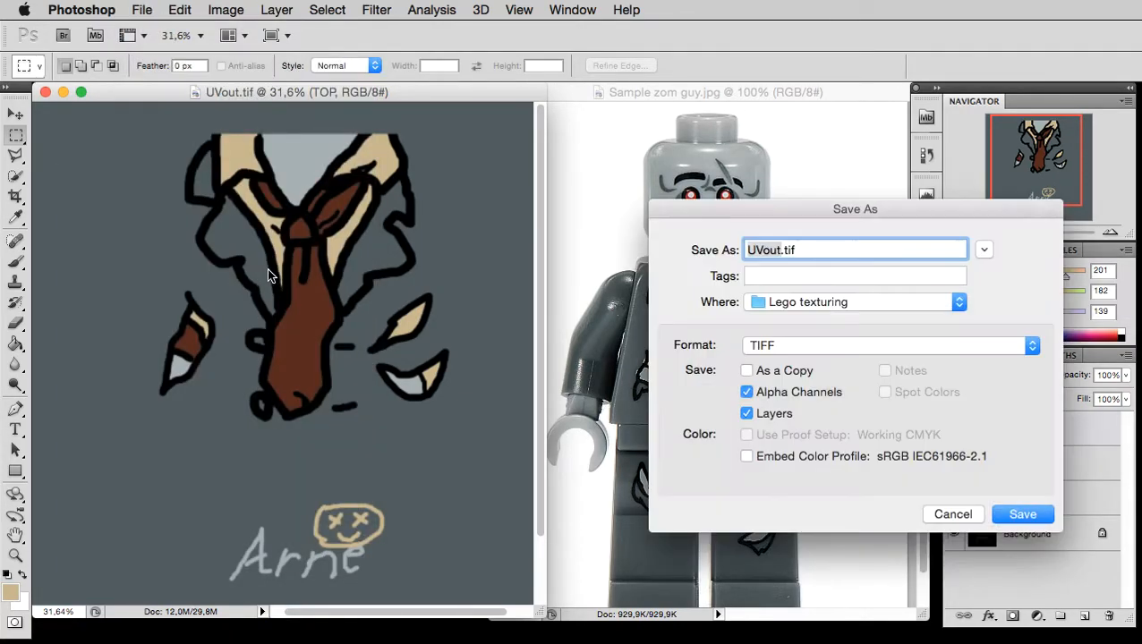
left_click(812, 352)
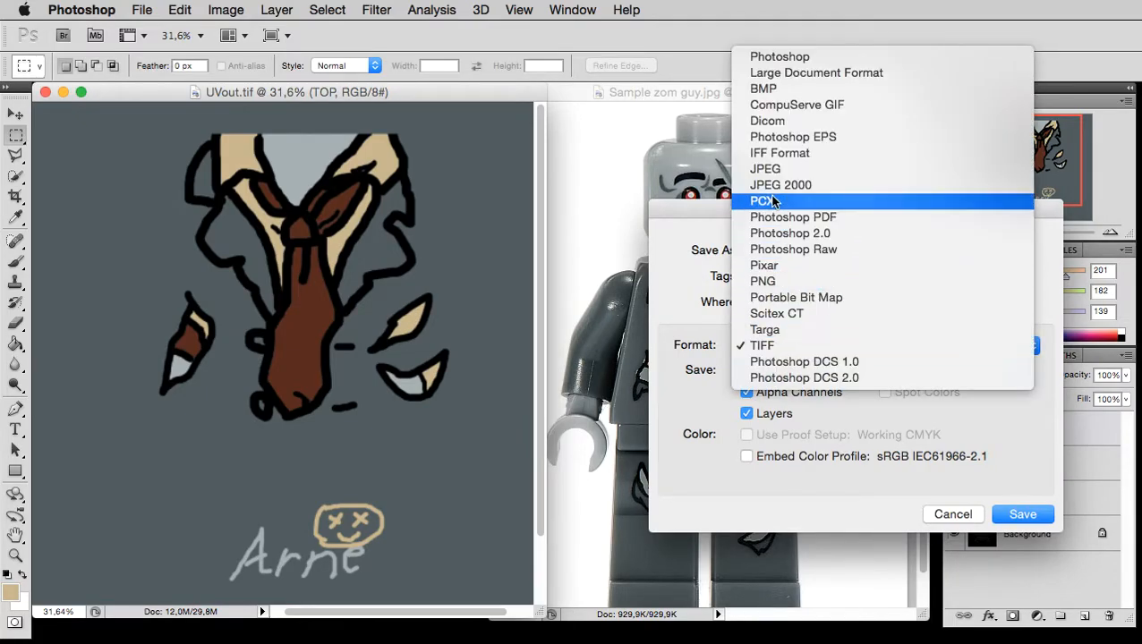
left_click(777, 247)
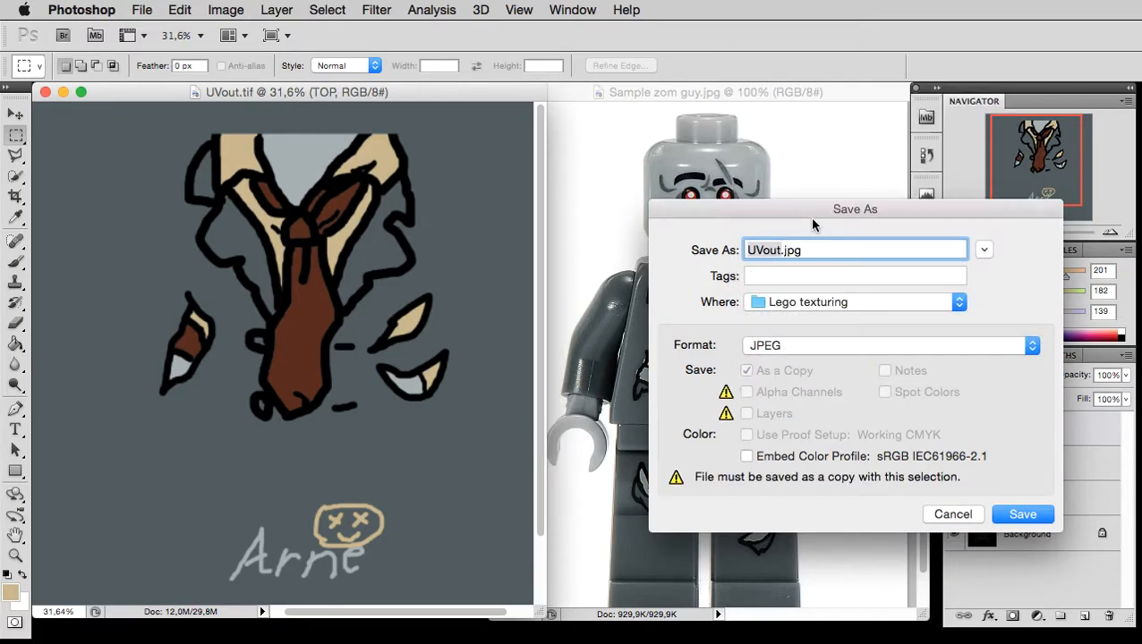
type("body_texture")
left_click(1006, 517)
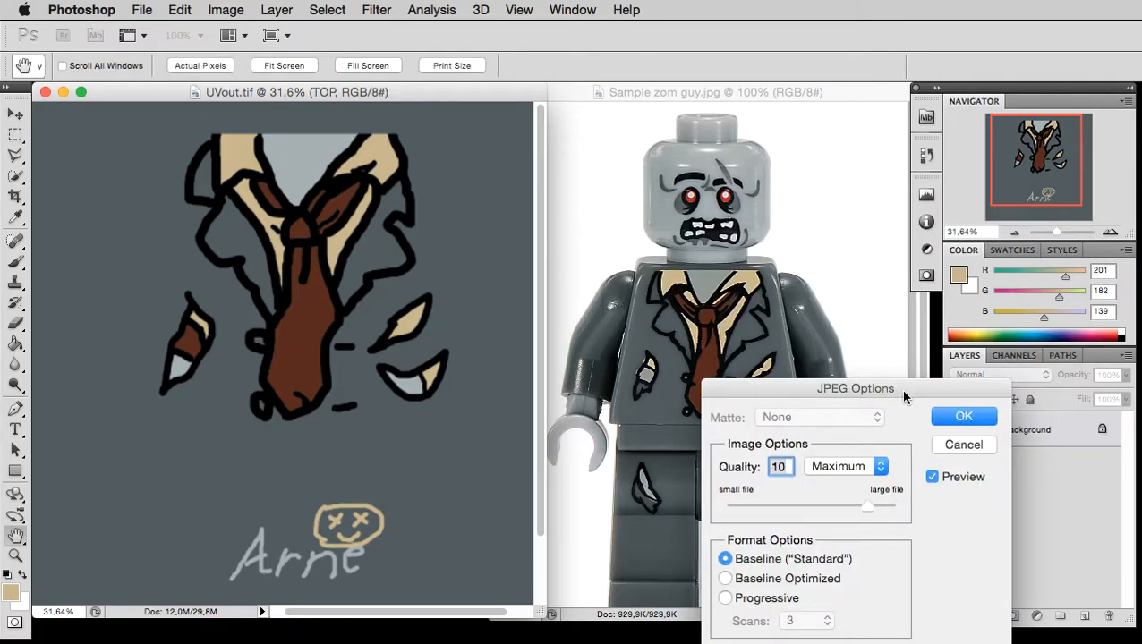
left_click(901, 353)
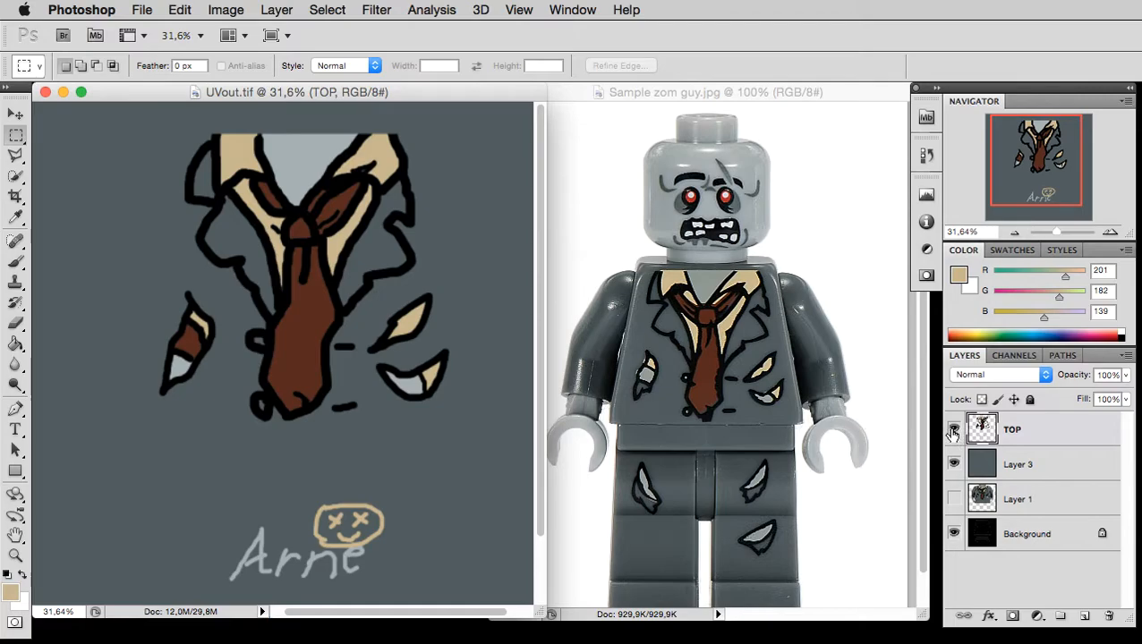
Hide the TOP layer and save a JPEG copy named body_grey in the Lego texturing folder with quality 10 (Maximum) and Baseline ("Standard").
left_click(954, 430)
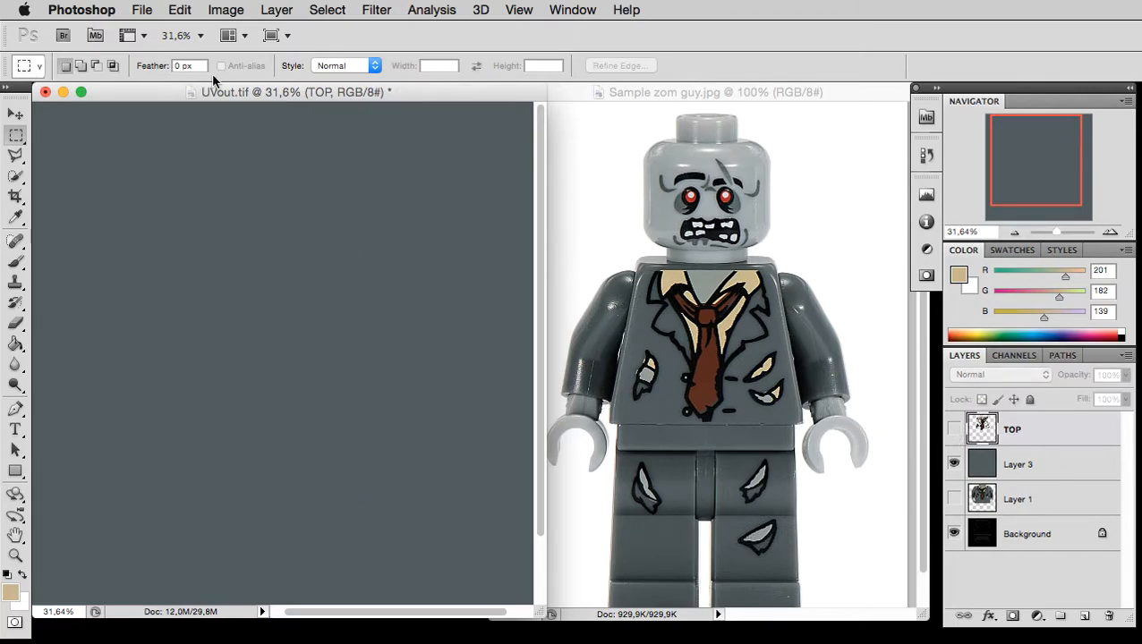
left_click(145, 9)
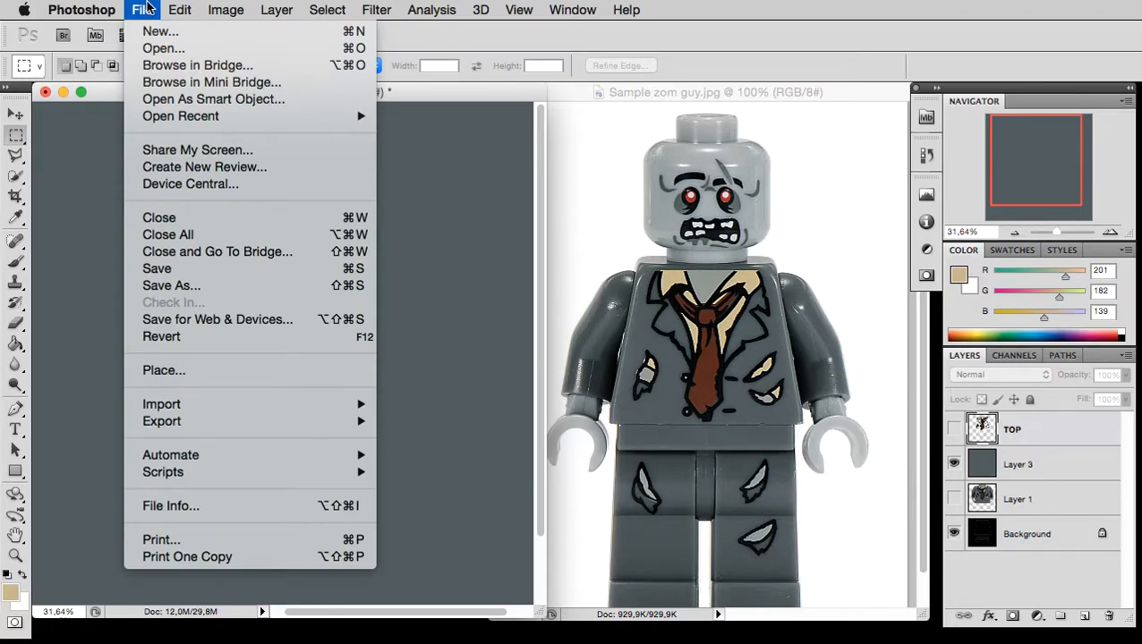
left_click(193, 288)
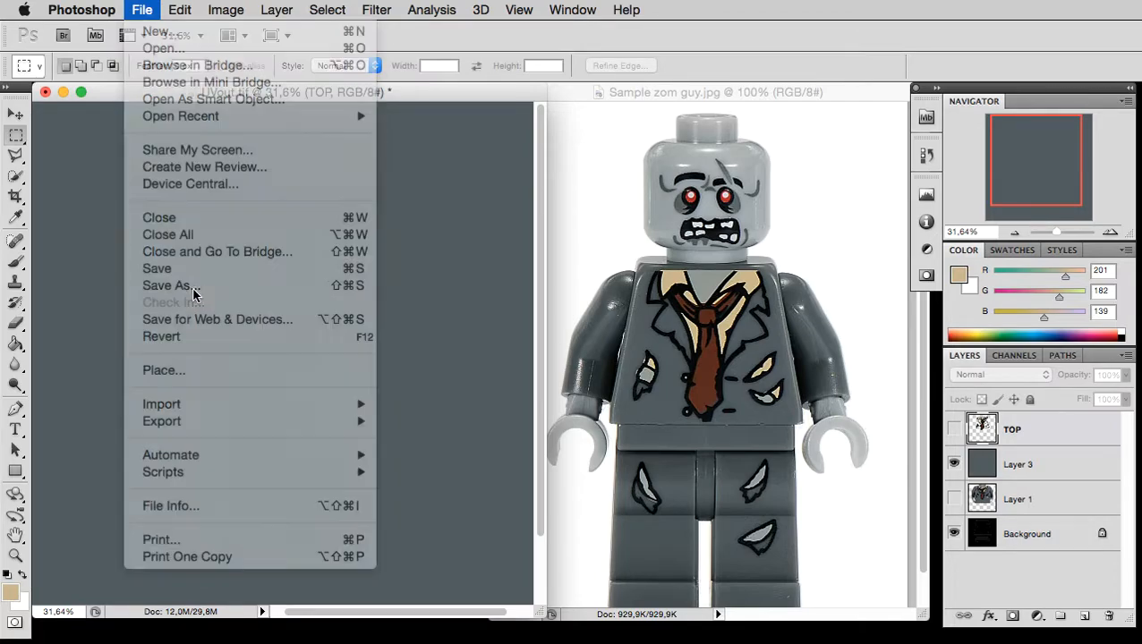
left_click(801, 347)
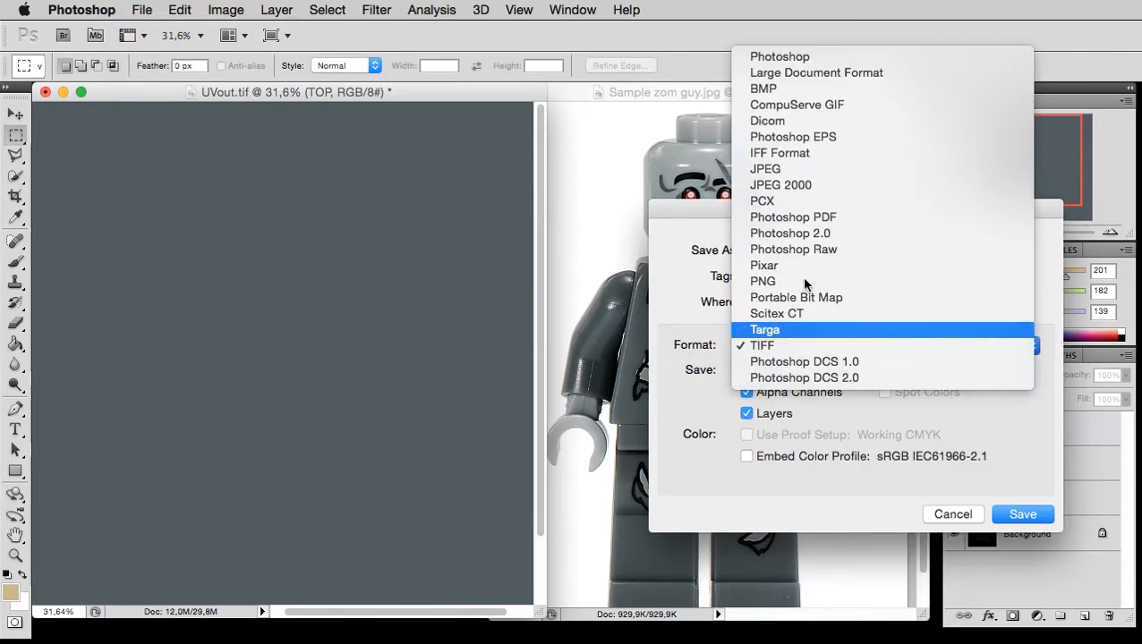
left_click(797, 170)
type("body_")
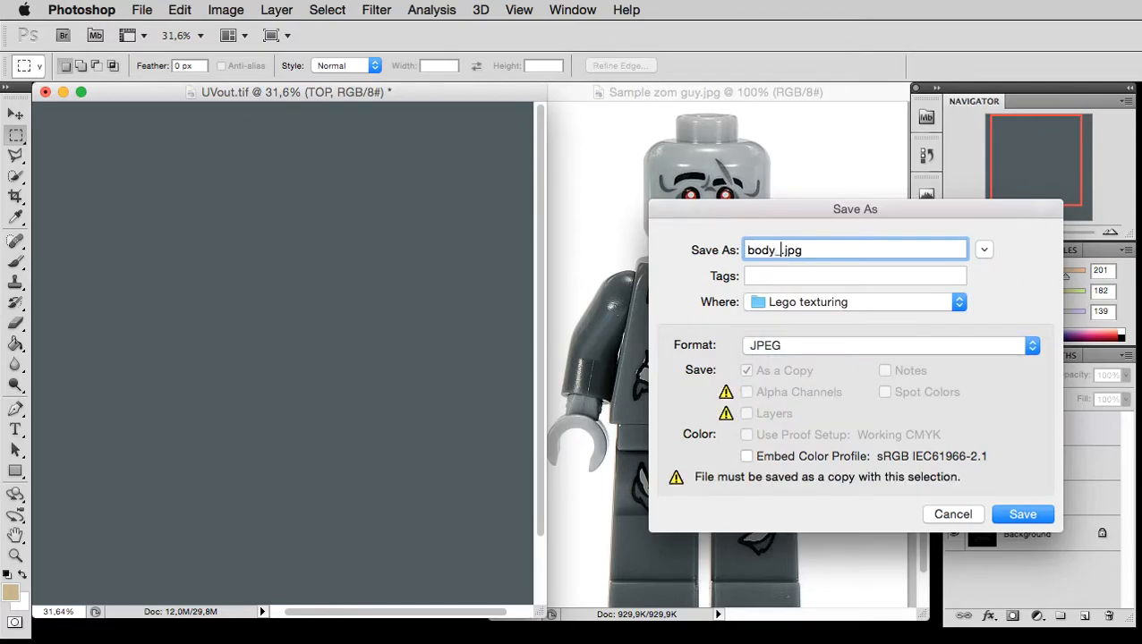
type("grey")
left_click(1018, 515)
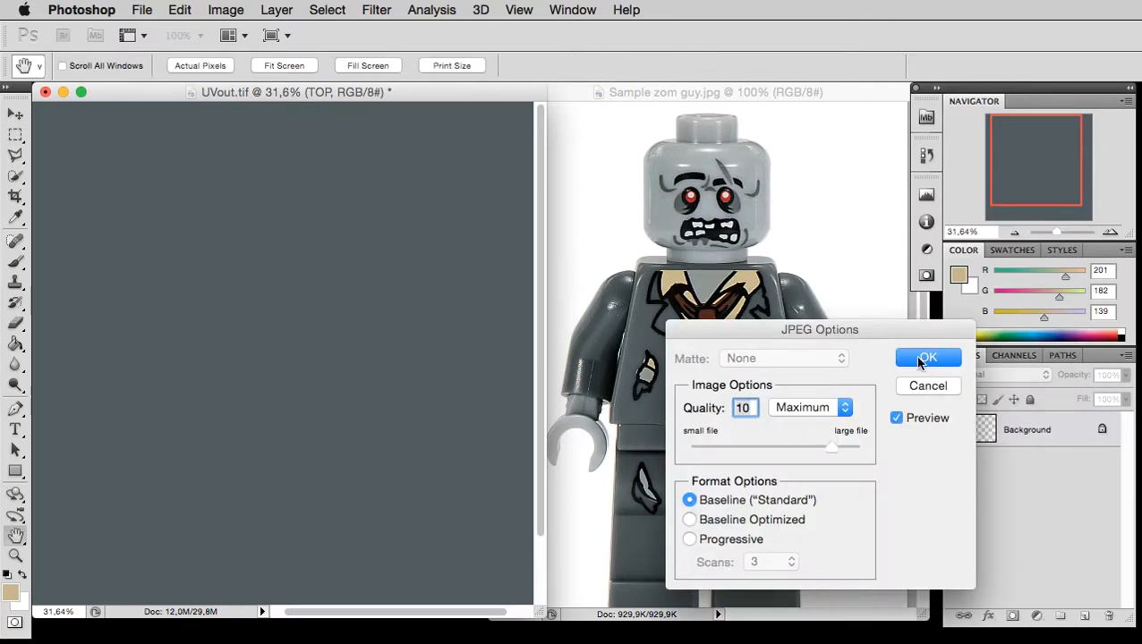
key("Return")
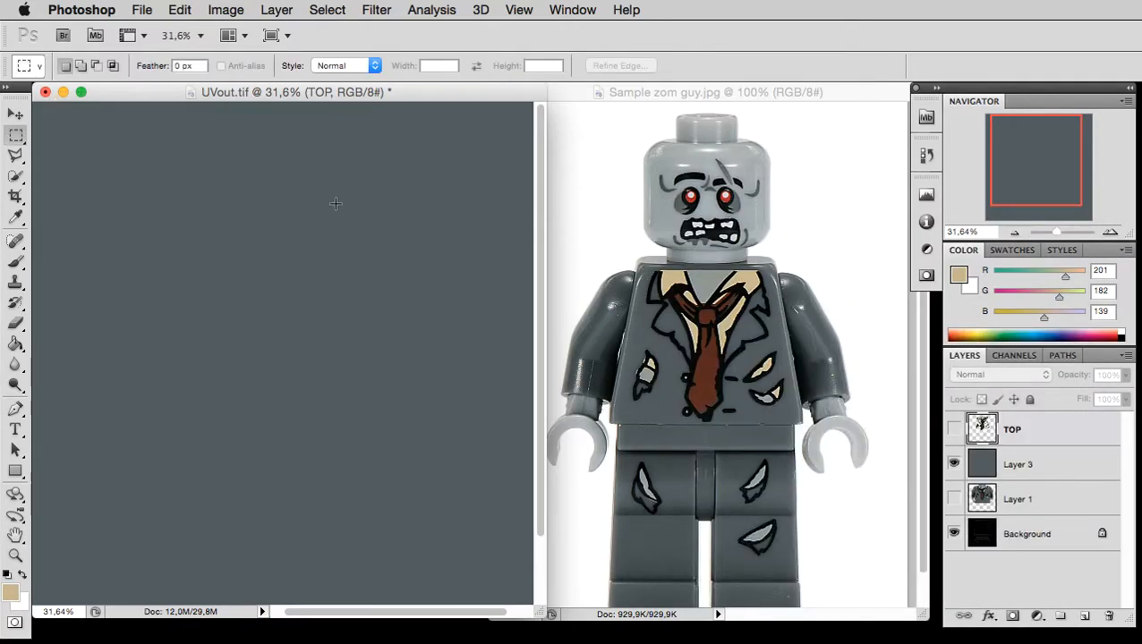
Show the TOP layer and Layer 1 again, and check the reference picture by switching Layer 3 off and on.
left_click(950, 431)
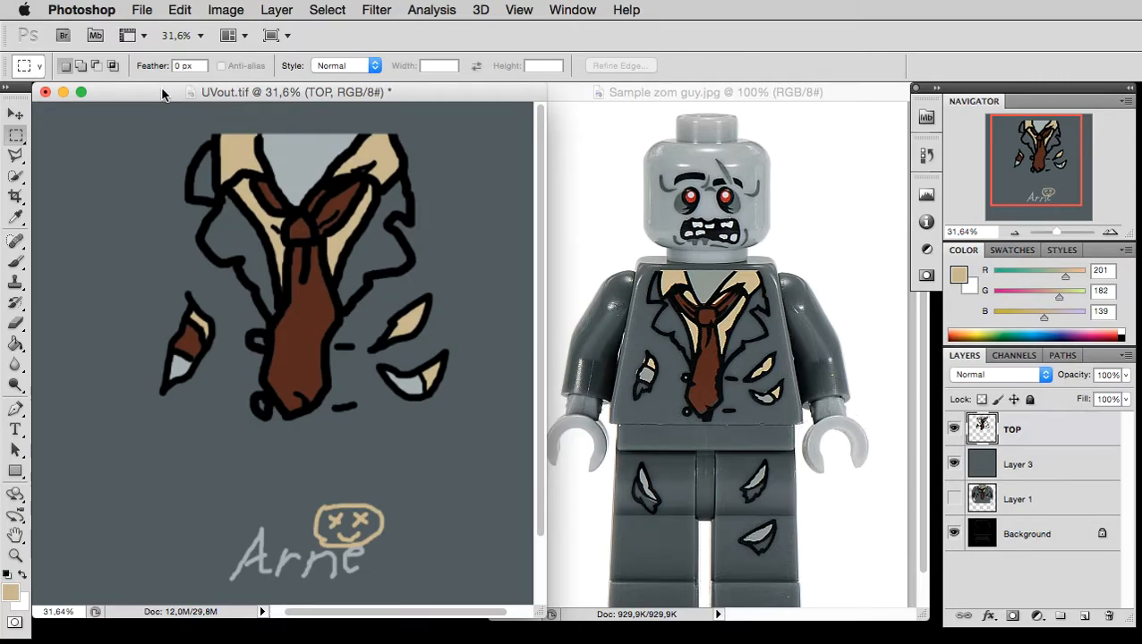
left_click_drag(166, 94, 178, 94)
left_click(954, 498)
left_click(954, 464)
left_click(953, 429)
left_click(953, 430)
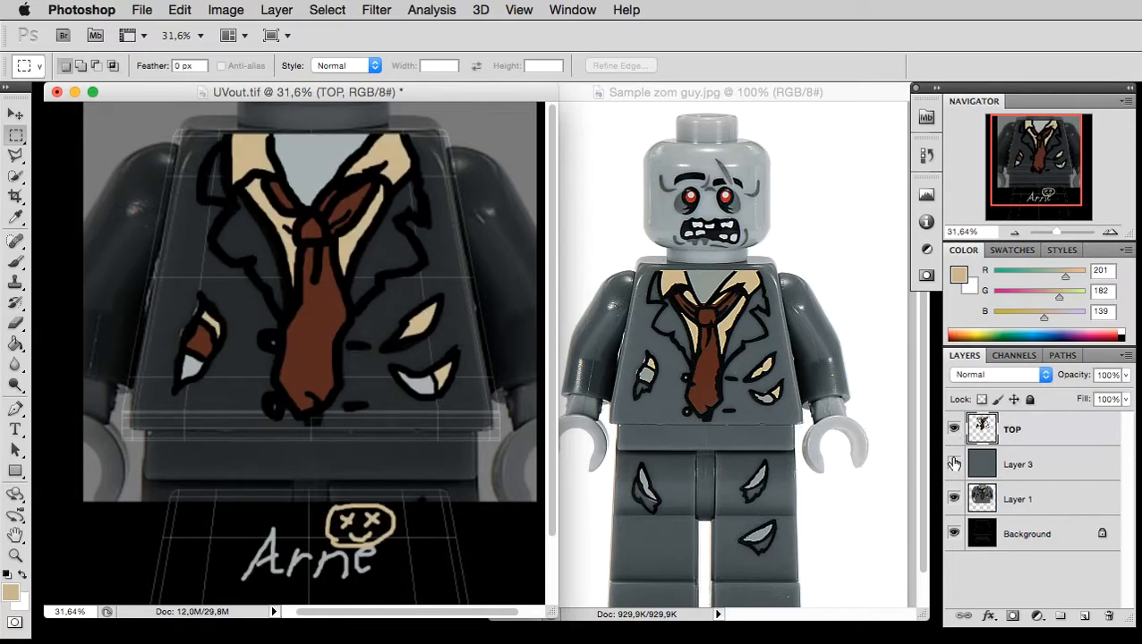
left_click(954, 464)
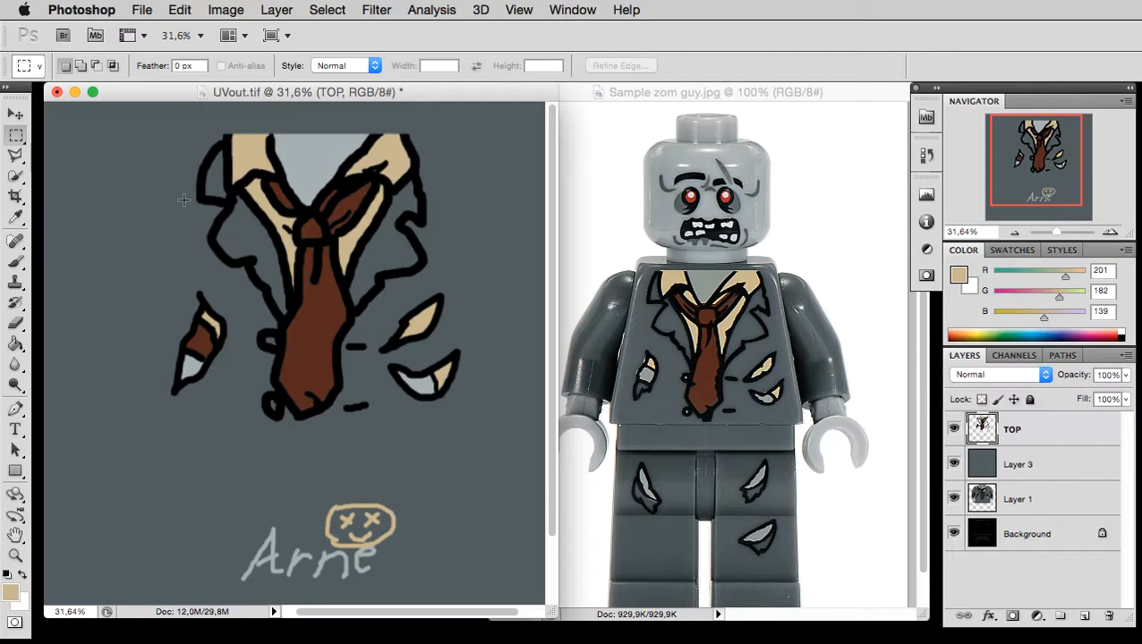
Save and close UVout.tif, and switch to the Lego texturing folder in Finder.
key("super+s")
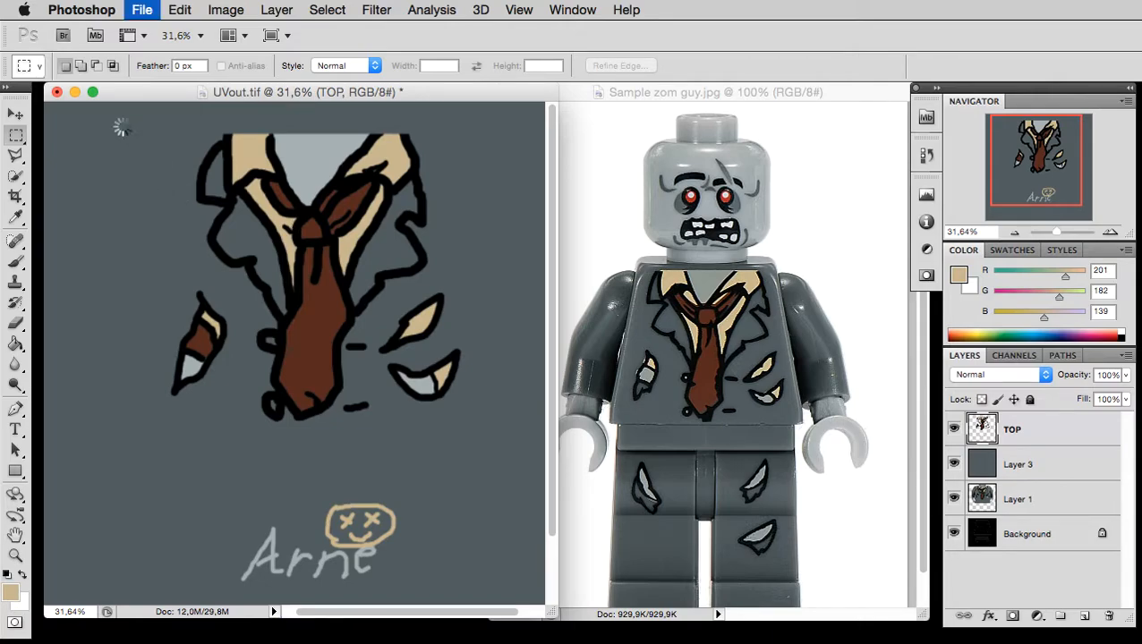
left_click(57, 94)
left_click(322, 136)
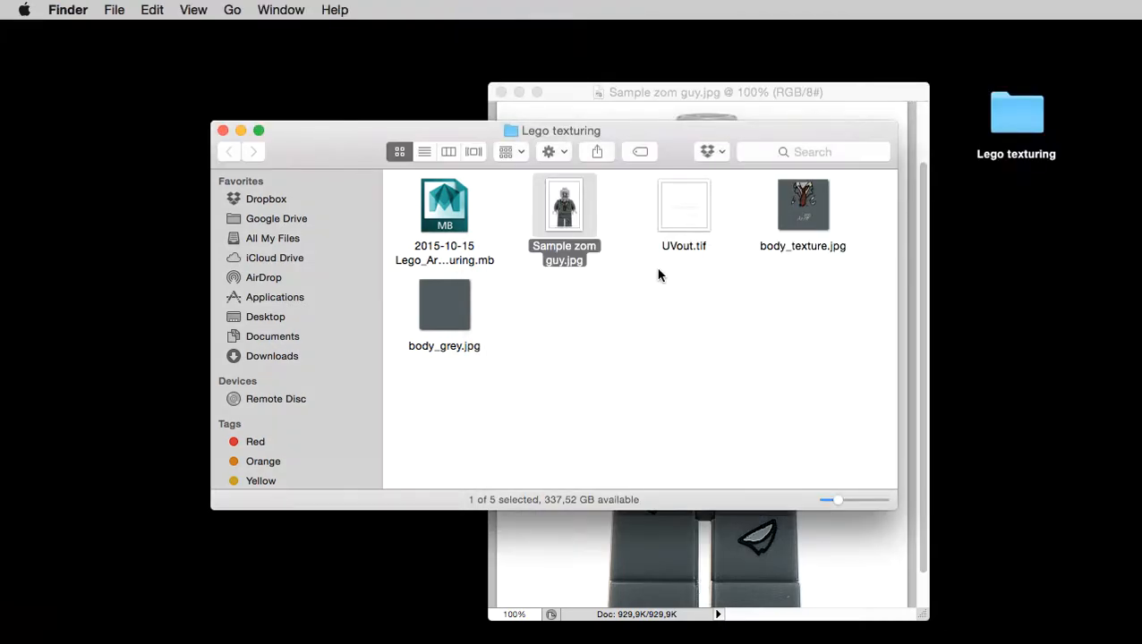
Move body_texture.jpg next to body_grey.jpg in the Lego texturing folder.
left_click(660, 275)
left_click(468, 314)
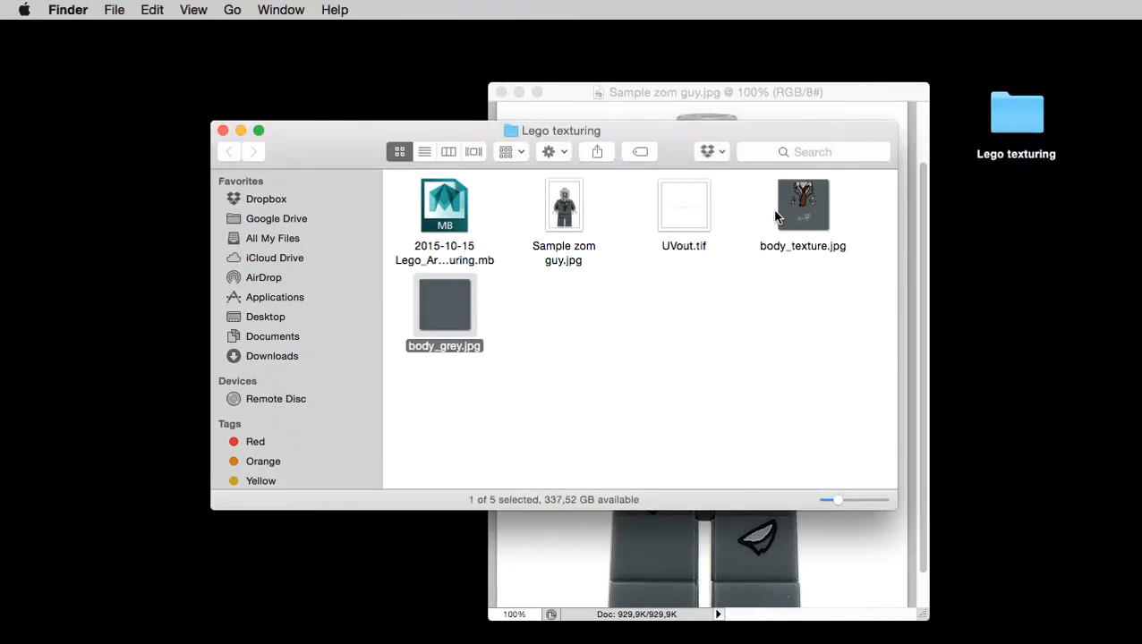
left_click_drag(775, 216, 550, 308)
Preview body_grey.jpg and body_texture.jpg in turn to check both exported textures.
left_click(448, 309)
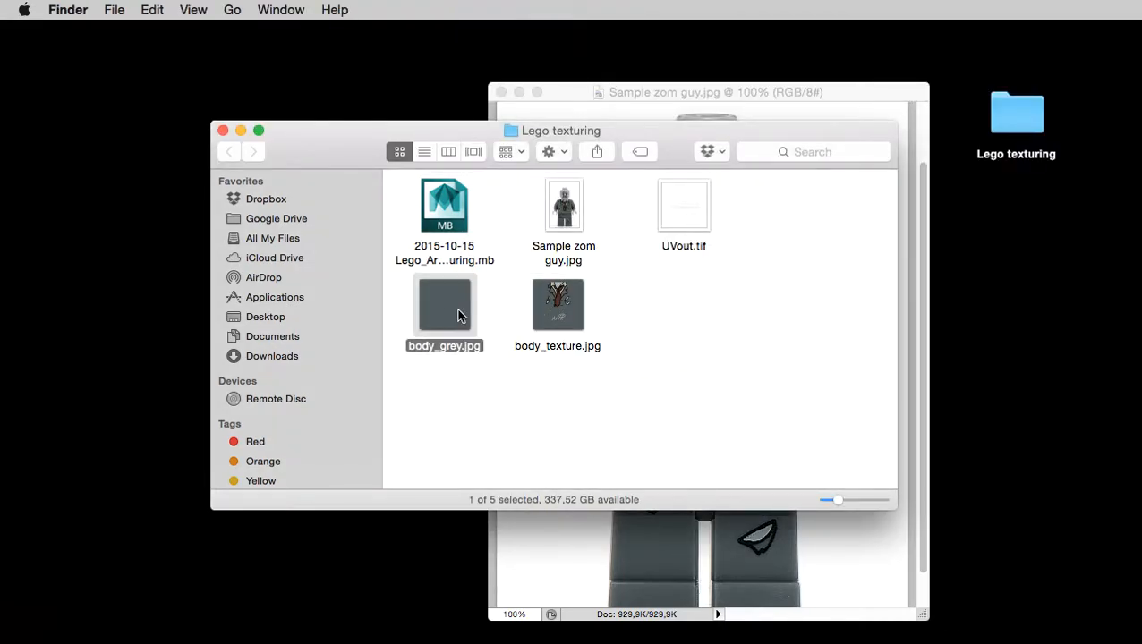
key("space")
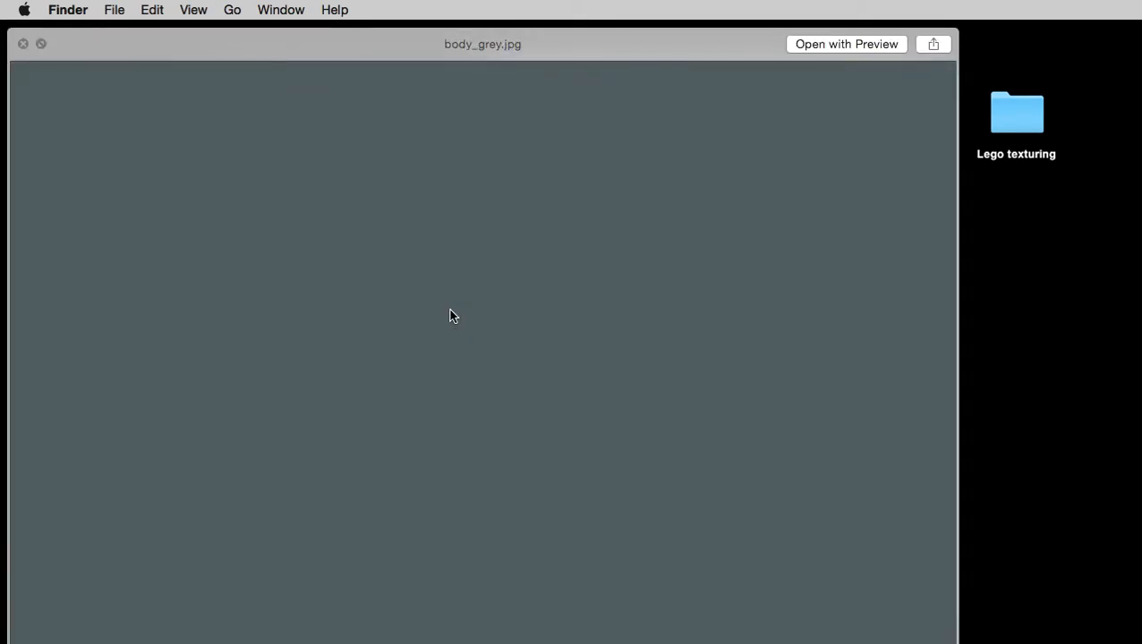
key("space")
left_click(535, 320)
key("space")
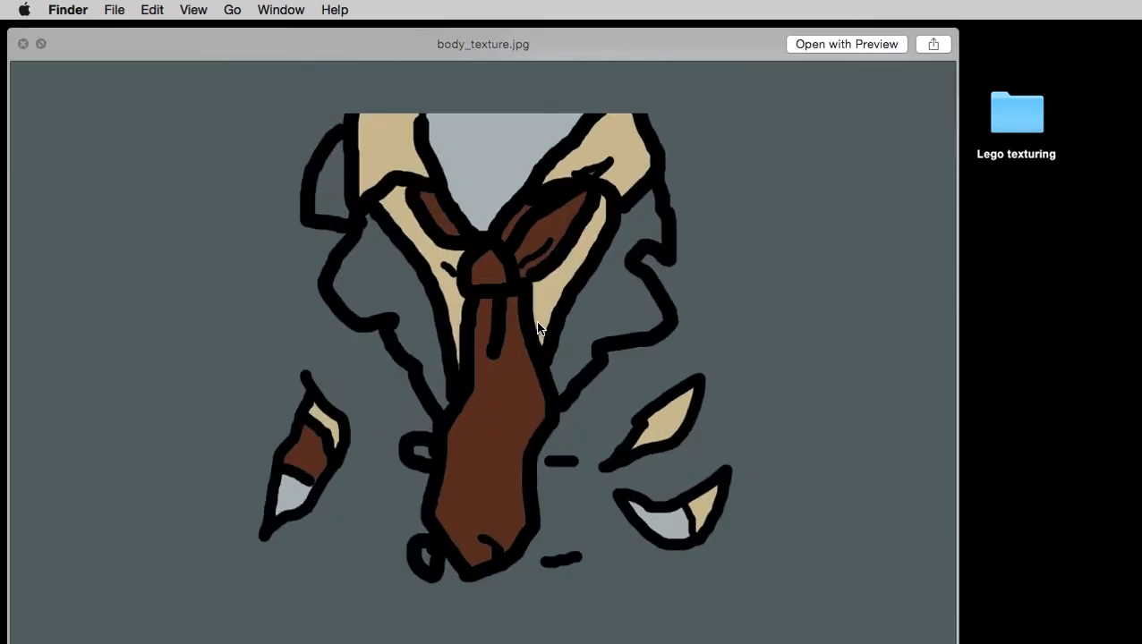
key("space")
left_click(628, 336)
Switch to Maya and change the workspace to the Hypershade/Persp layout.
key("super+Tab")
key("super+Tab")
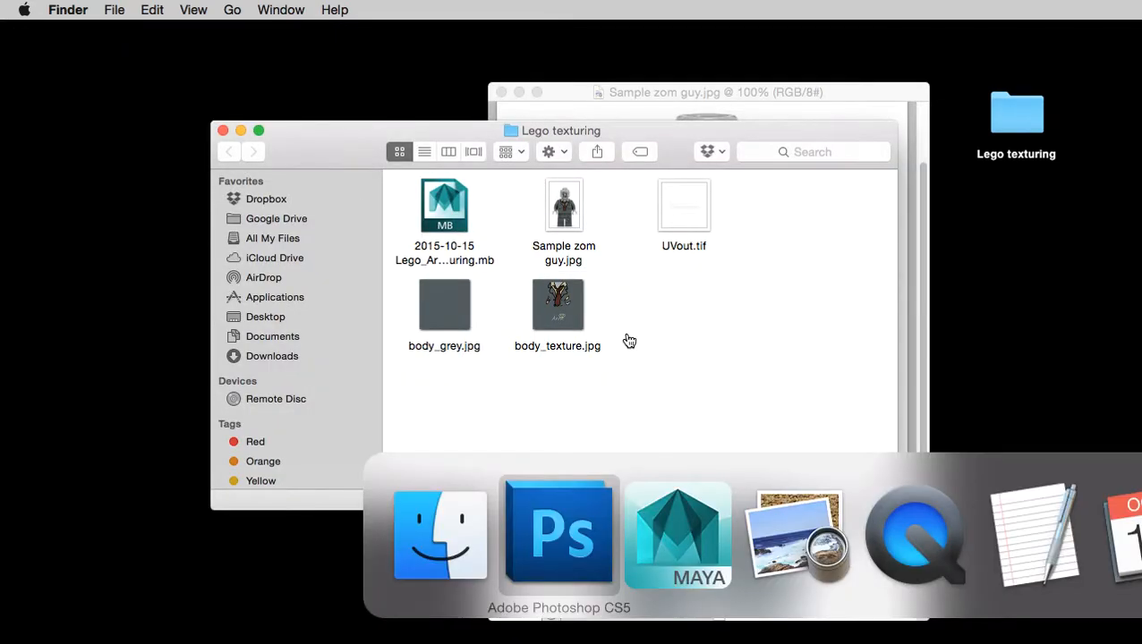
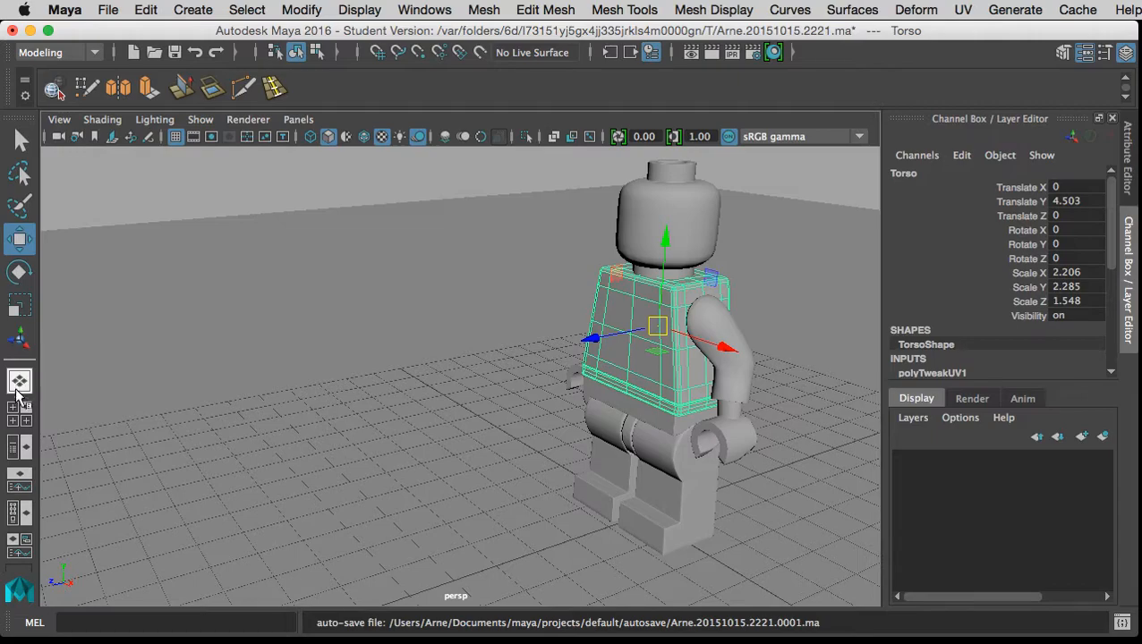
left_click(14, 517)
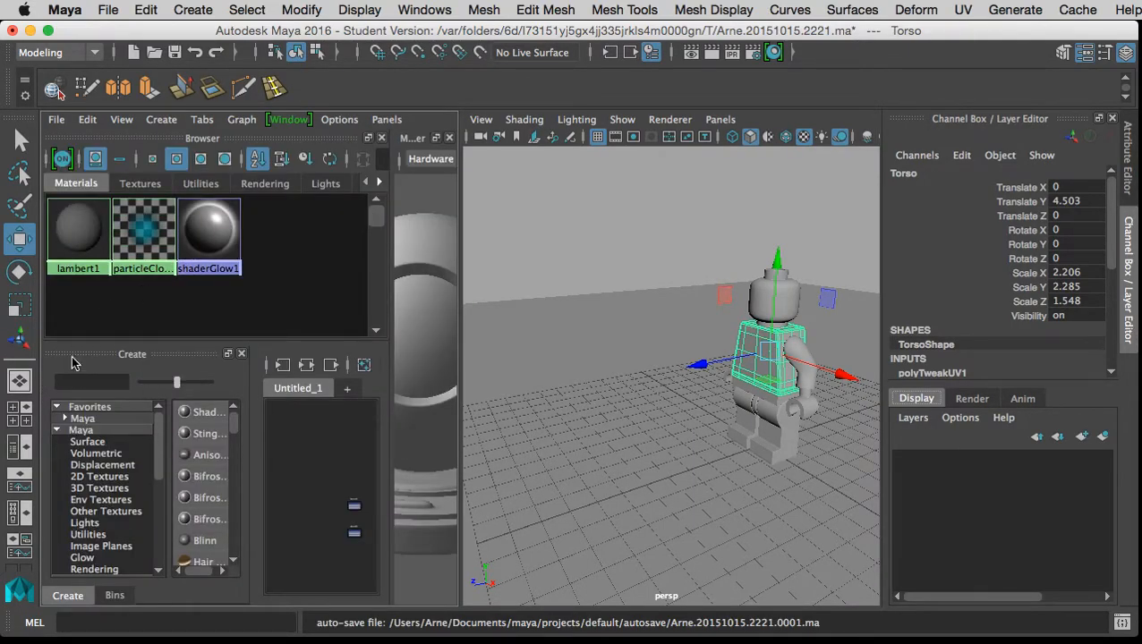
left_click(715, 122)
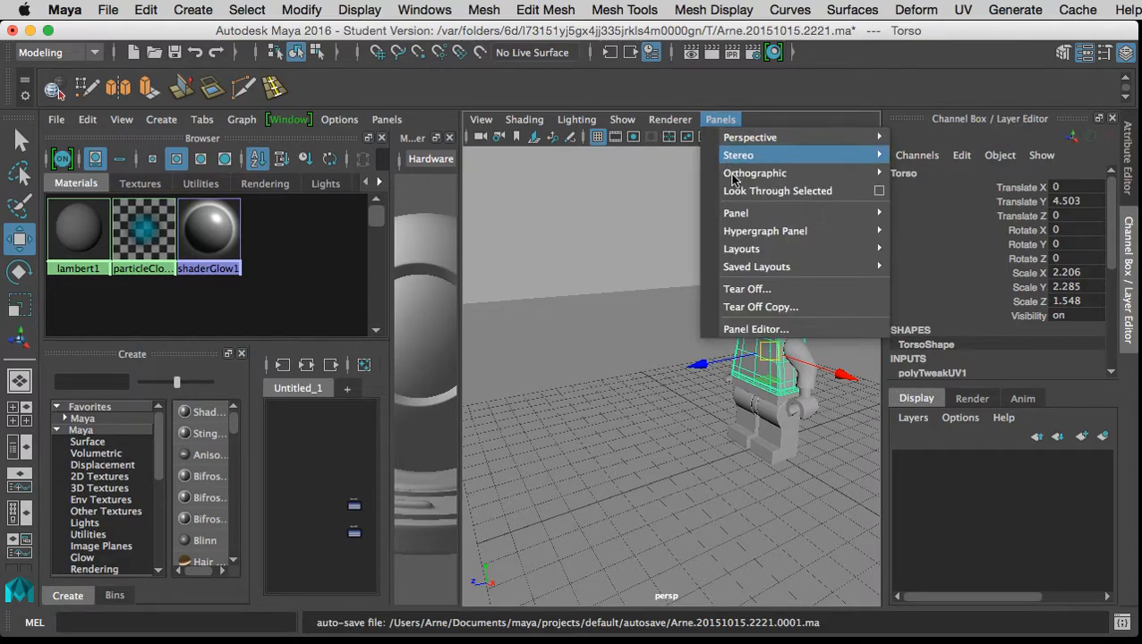
mouse_move(727, 270)
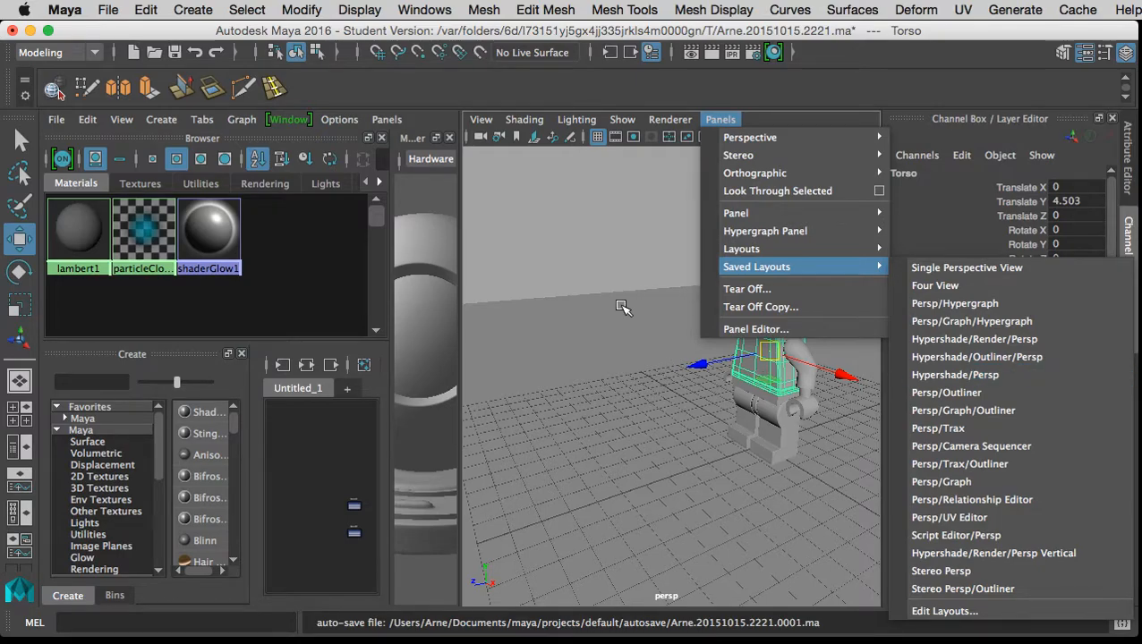
left_click(591, 263)
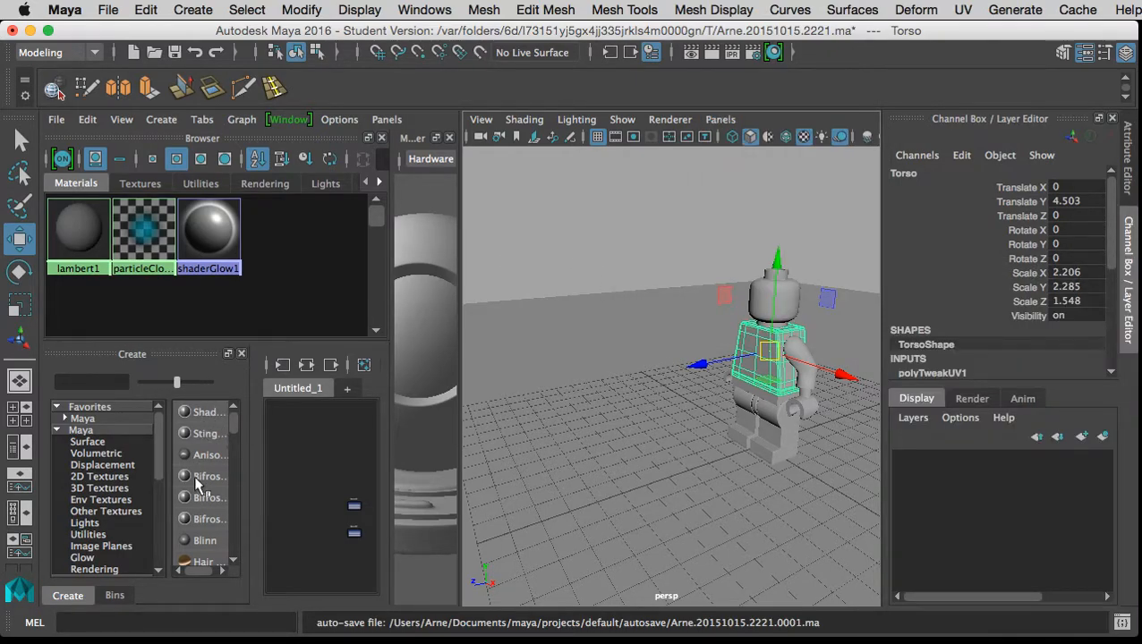
Create two Phong materials in the Hypershade.
scroll(207, 492, "down", 2)
scroll(208, 492, "down", 2)
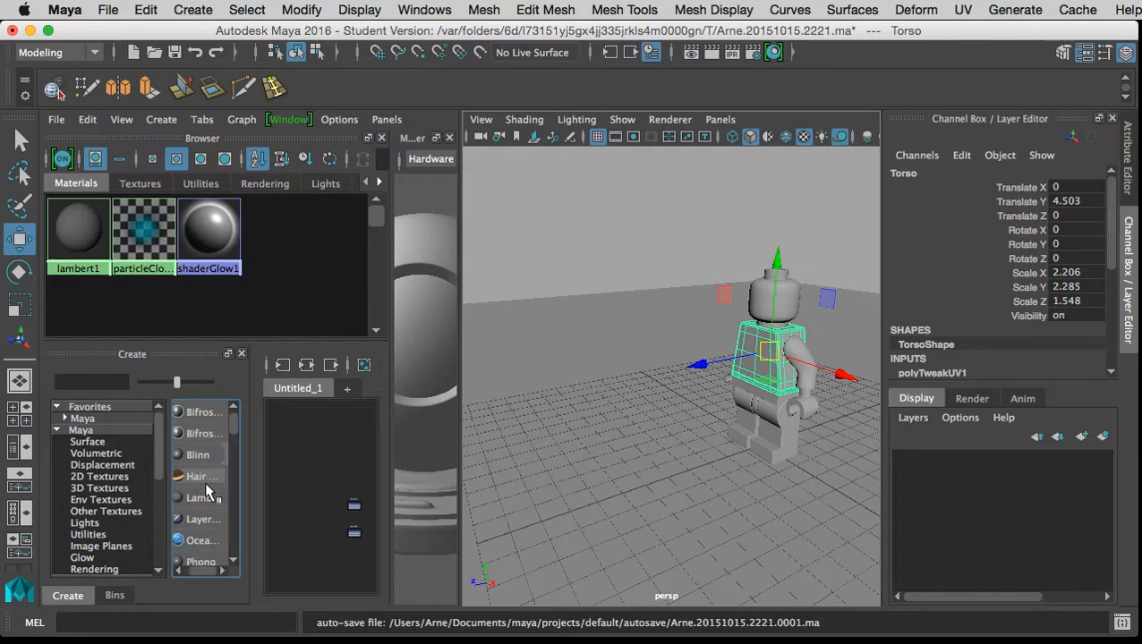
scroll(208, 490, "left", 1)
scroll(204, 483, "down", 1)
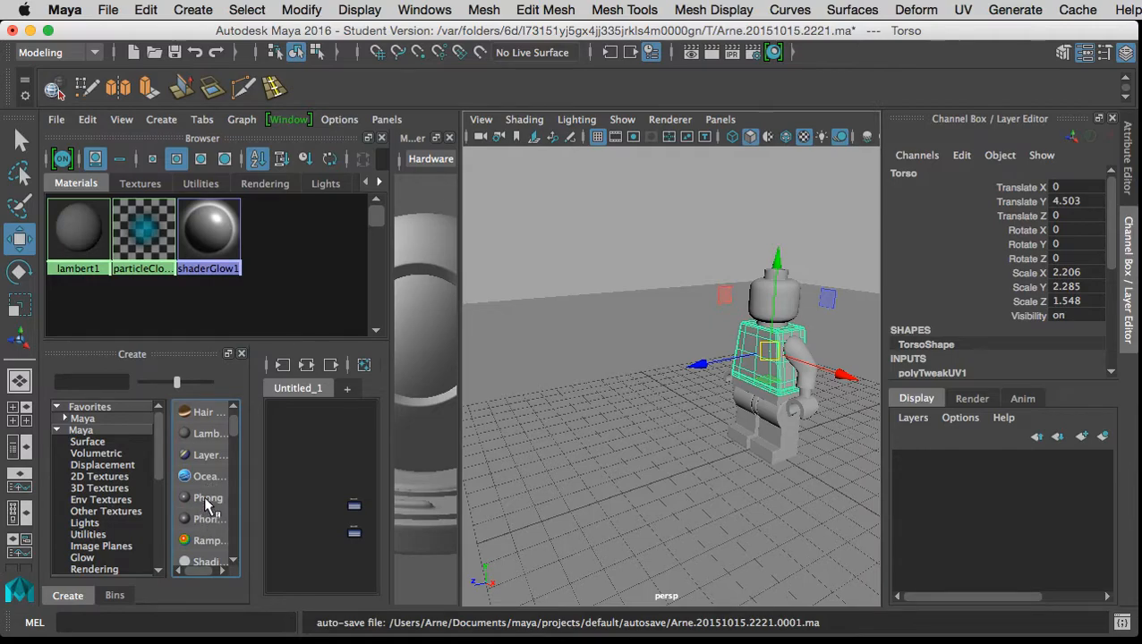
left_click(205, 504)
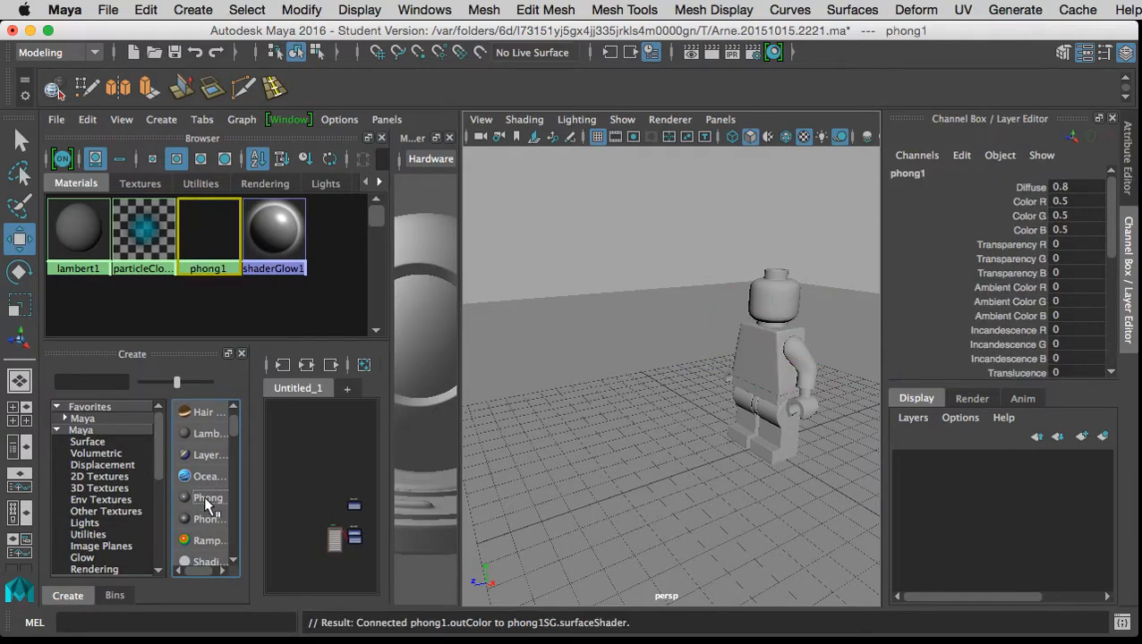
left_click(205, 503)
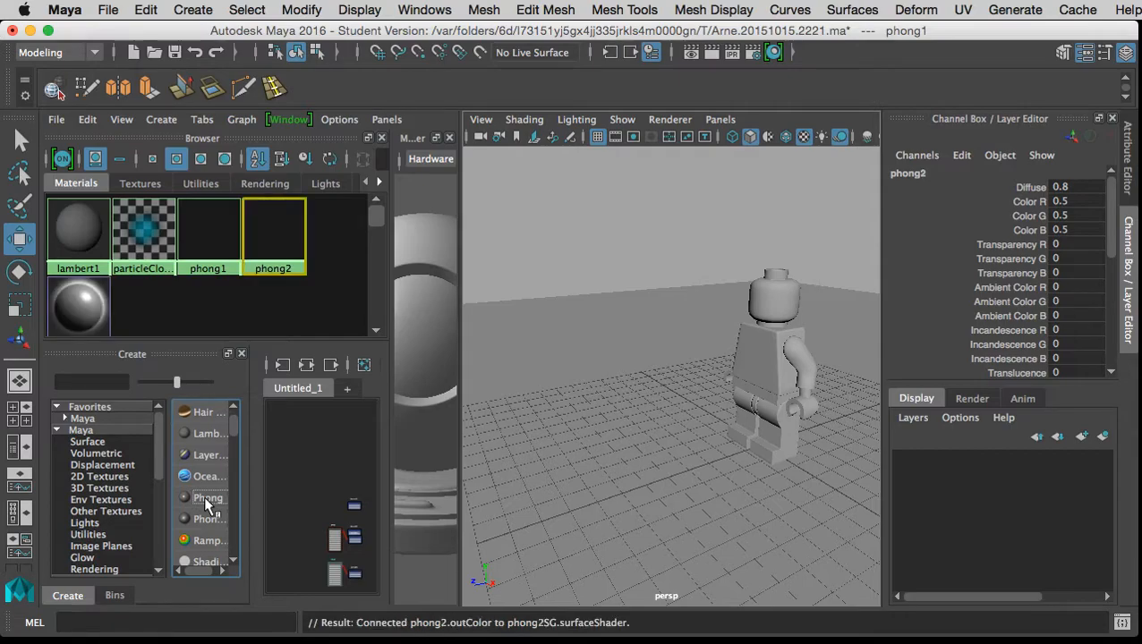
left_click(209, 237)
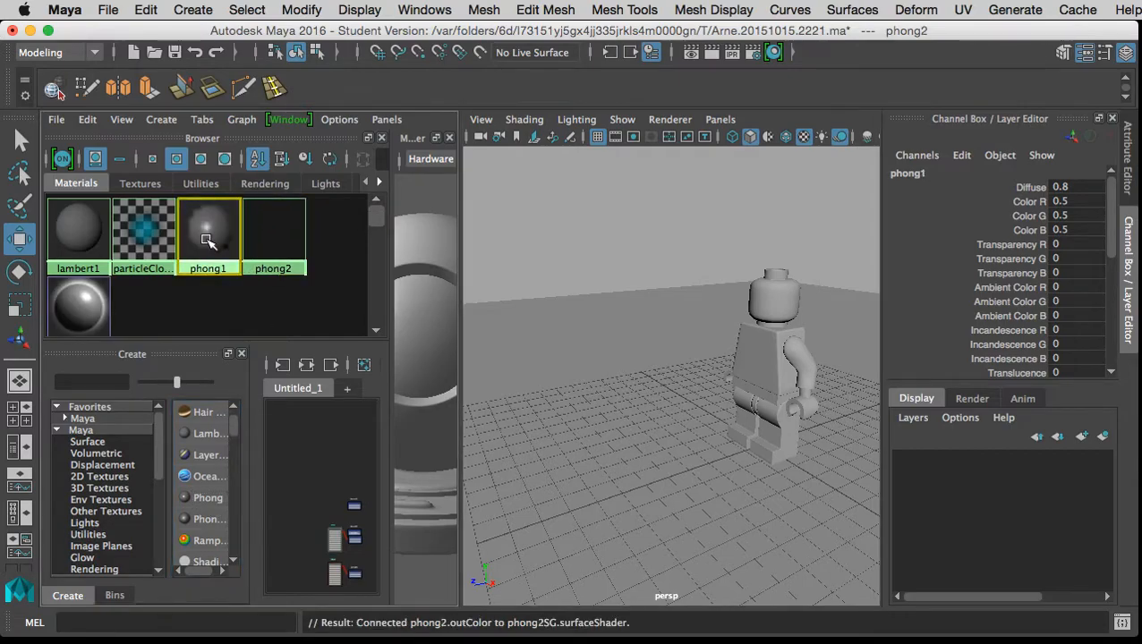
left_click(270, 234)
Rename the phong1 material to Bodycolour in its attributes.
scroll(797, 396, "up", 4)
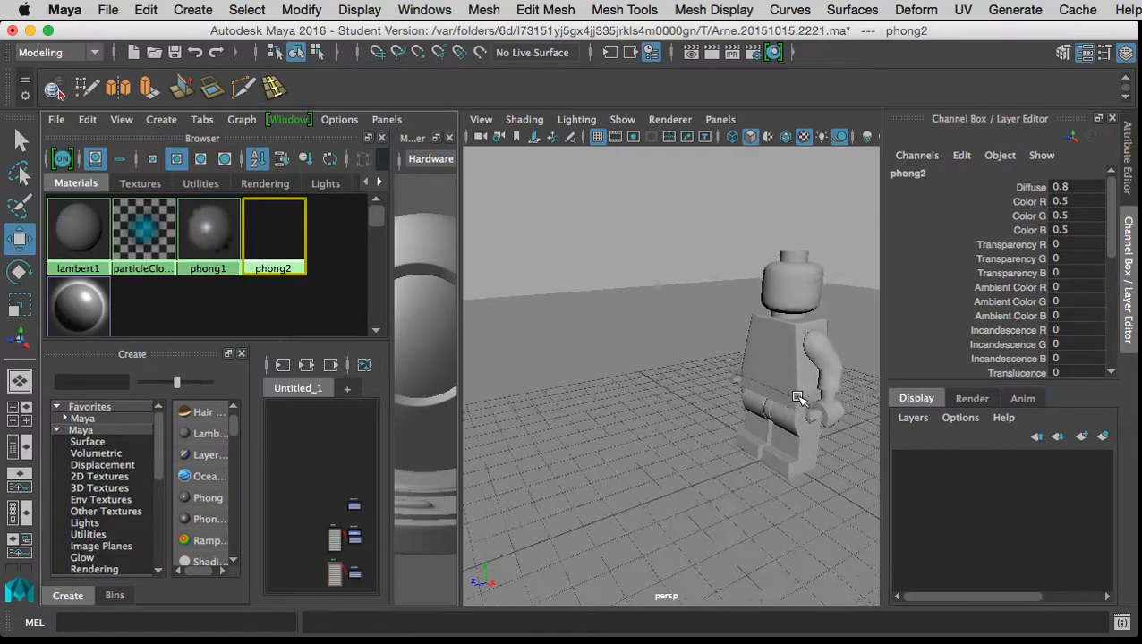
scroll(798, 396, "up", 2)
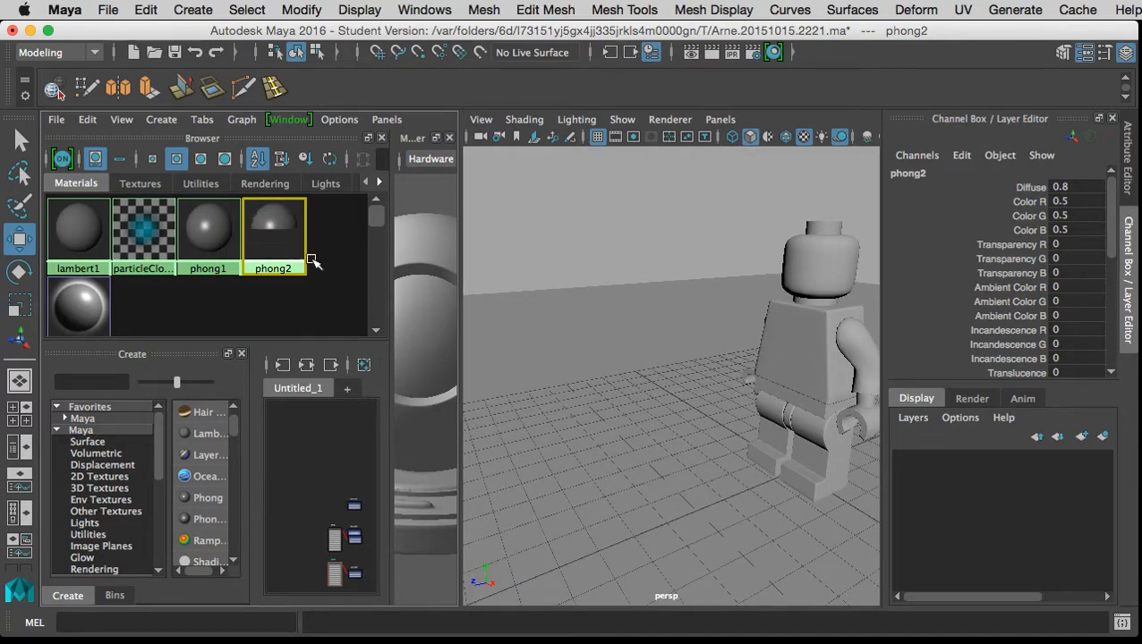
left_click(217, 241)
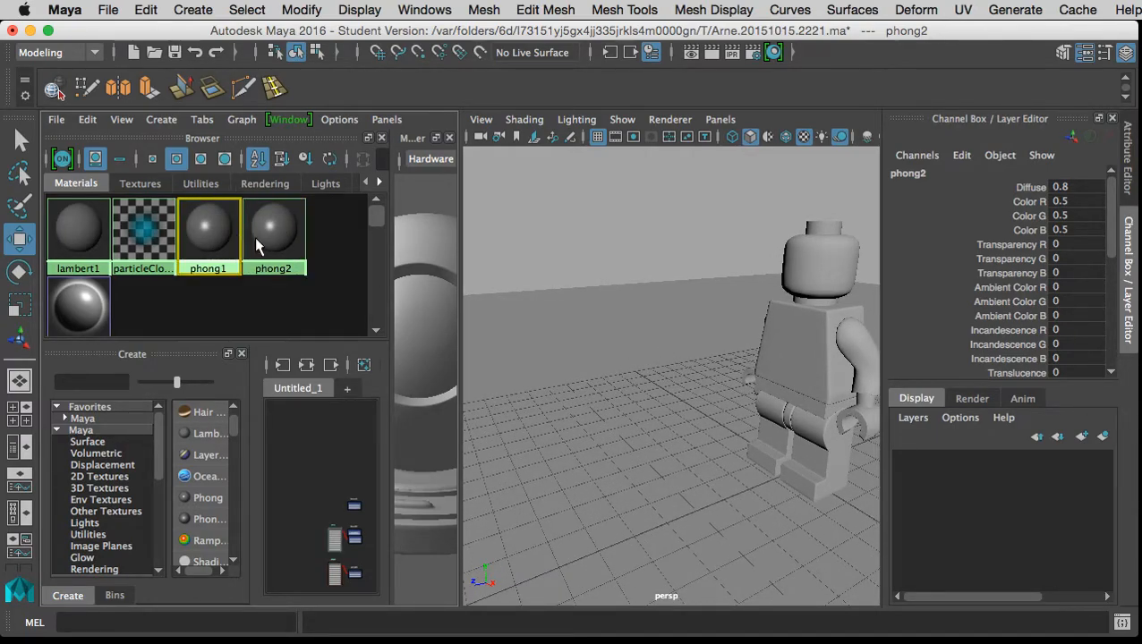
key("ctrl+a")
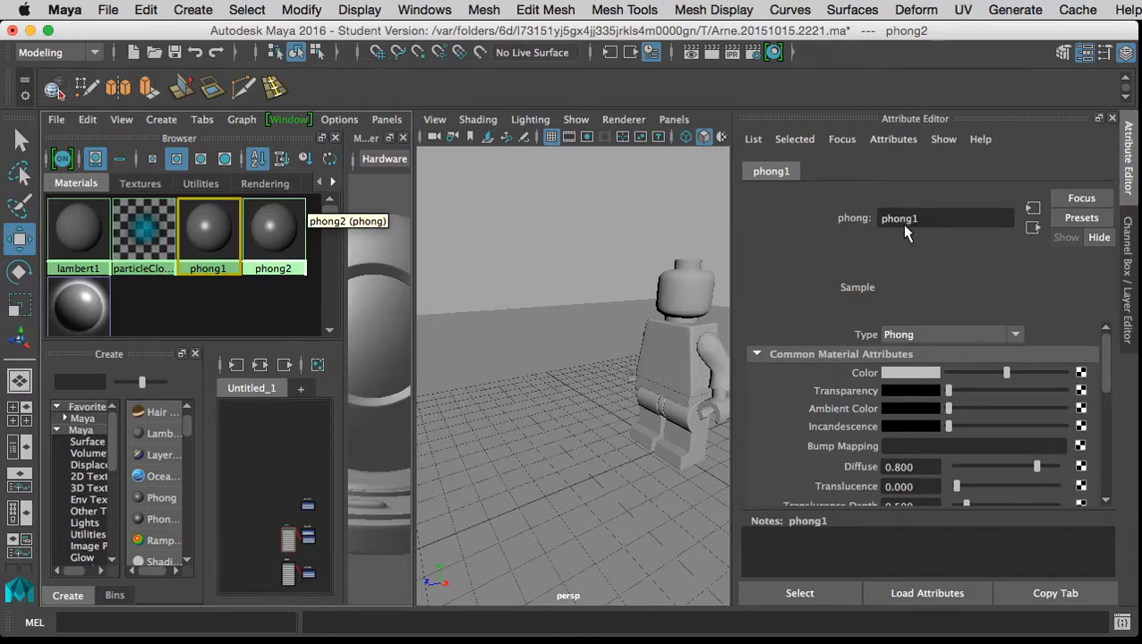
left_click_drag(925, 219, 811, 229)
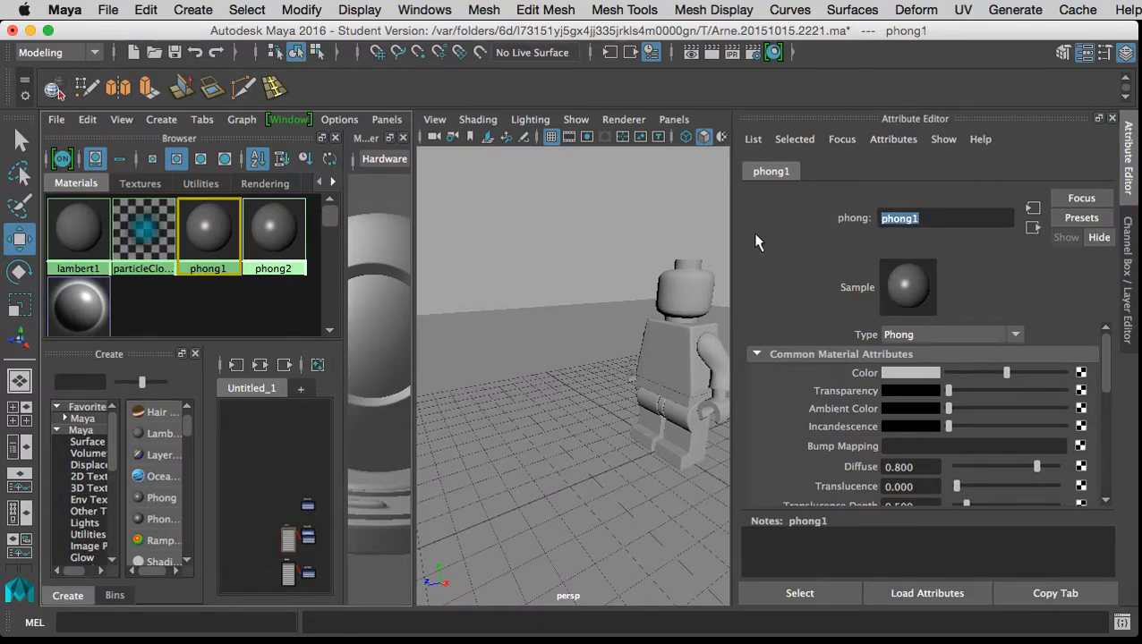
type("Bodycolour")
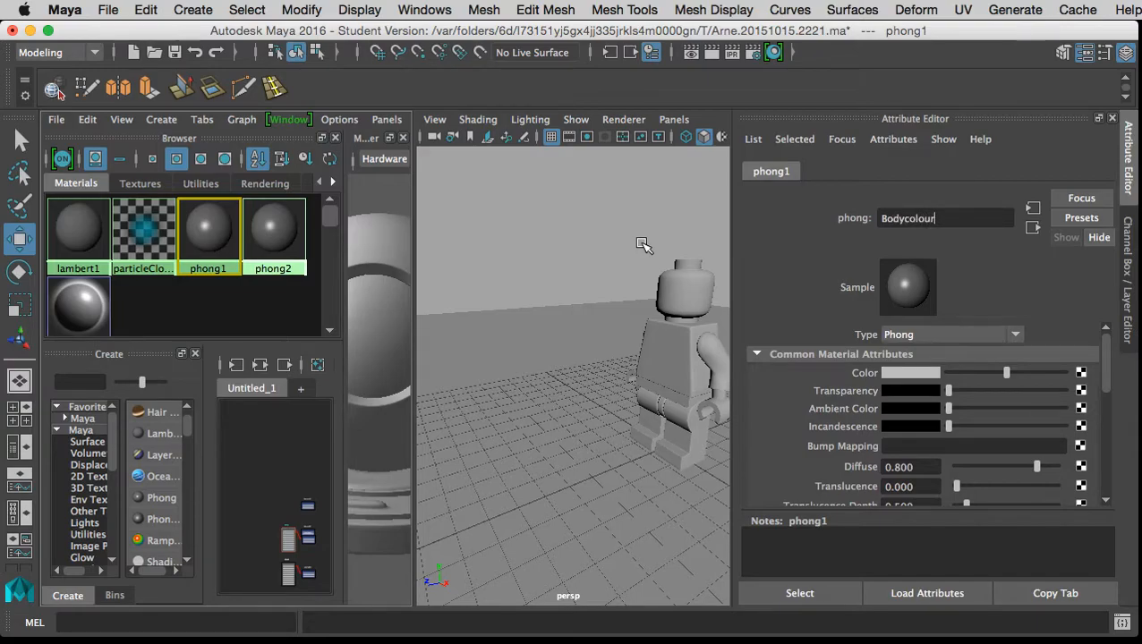
key("Return")
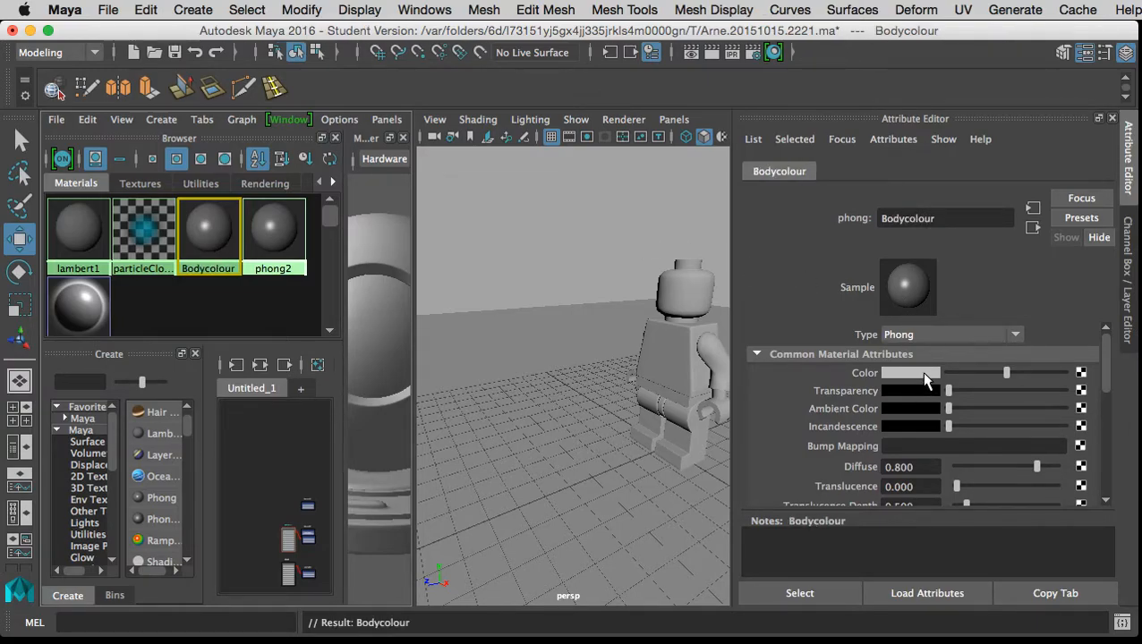
Connect a File texture to the Bodycolour material's color and load body_grey.jpg from the Lego texturing folder on the Desktop.
left_click(1082, 373)
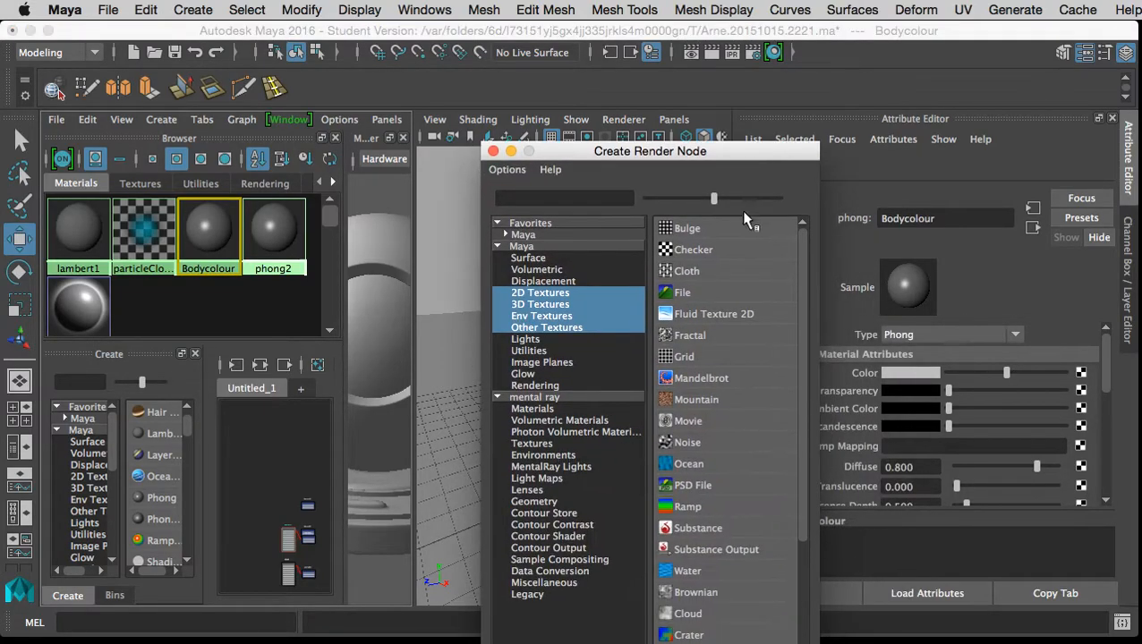
left_click(690, 296)
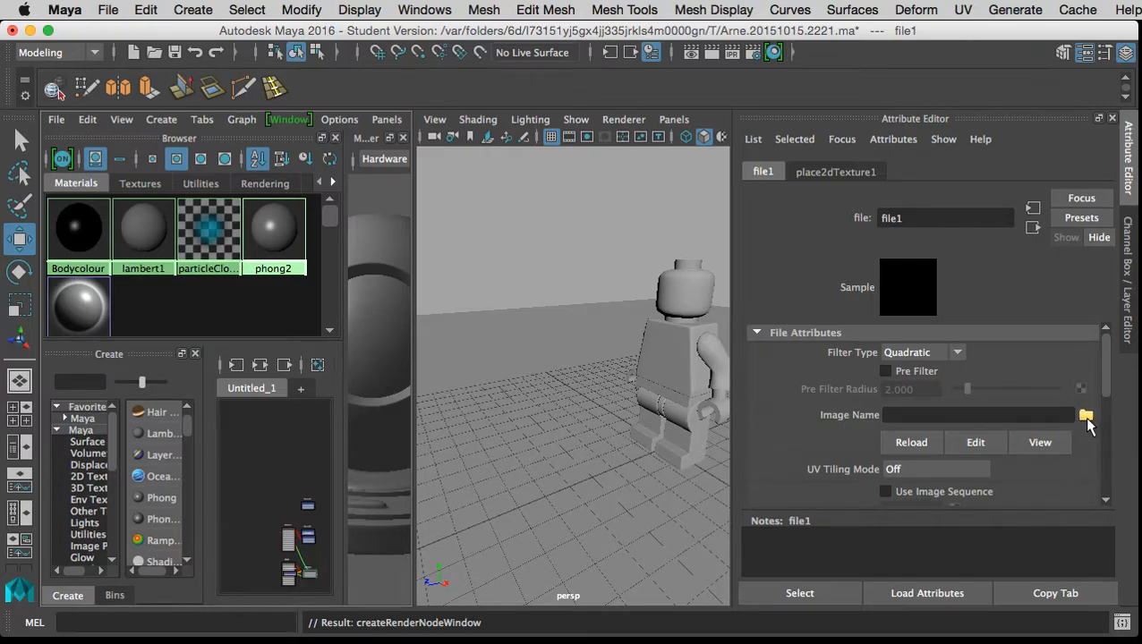
left_click(1085, 416)
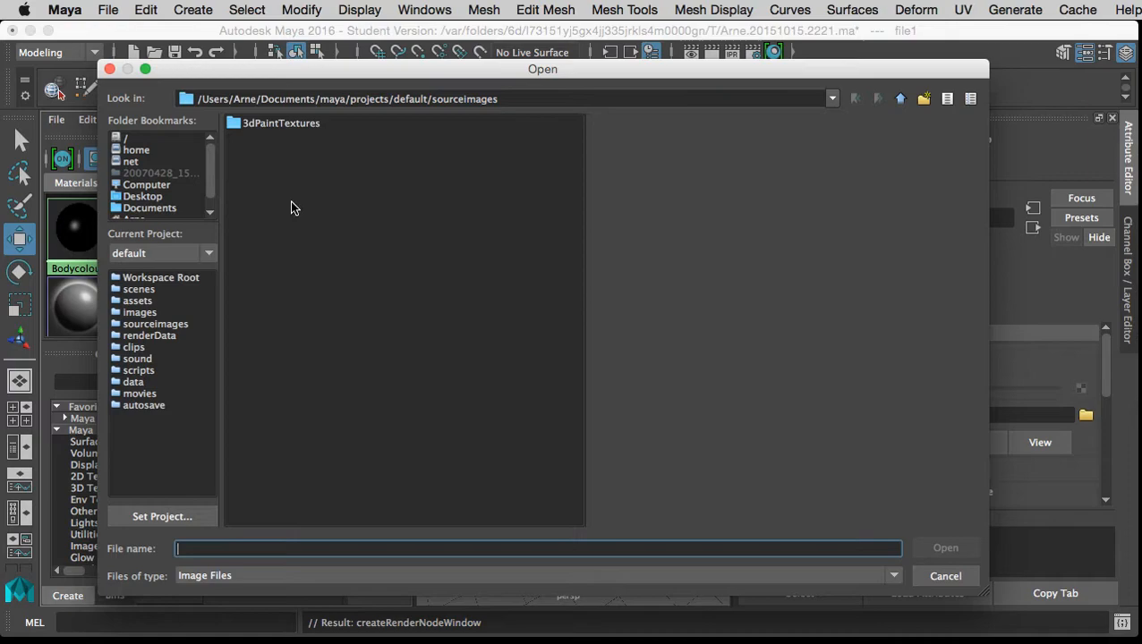
left_click(144, 197)
left_click(288, 162)
double_click(289, 154)
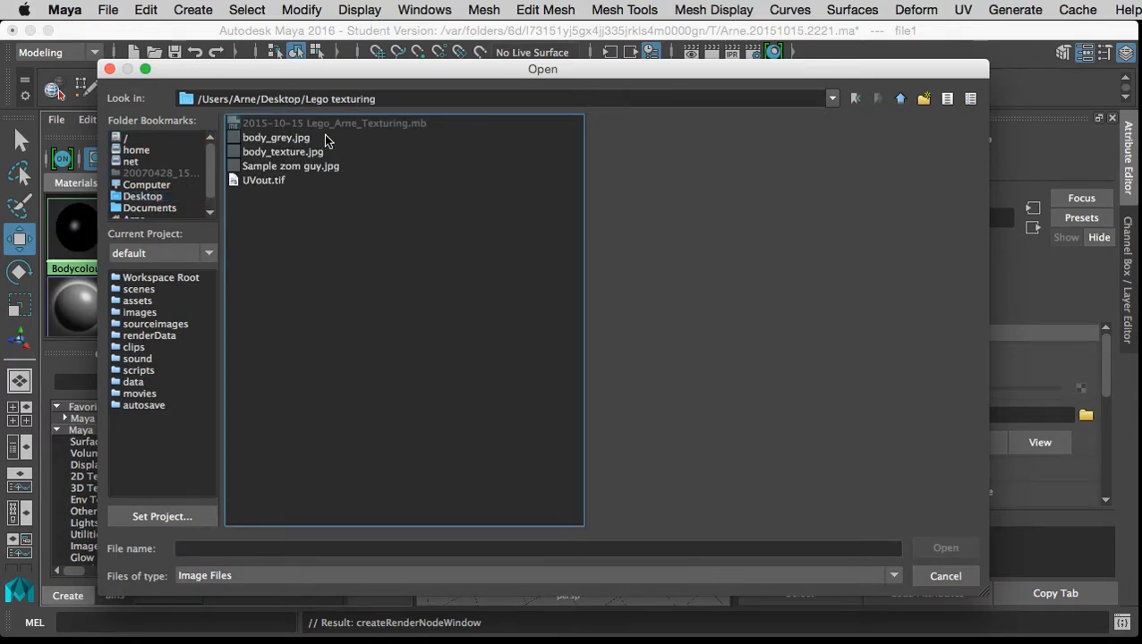
left_click(279, 142)
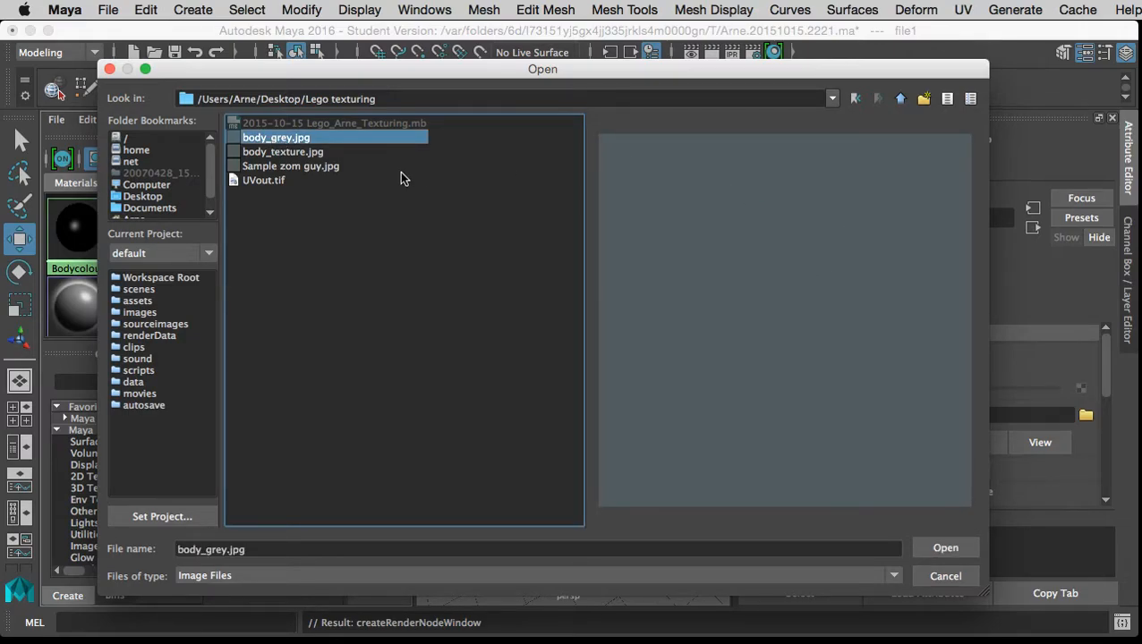
left_click(291, 154)
left_click(288, 141)
left_click(943, 549)
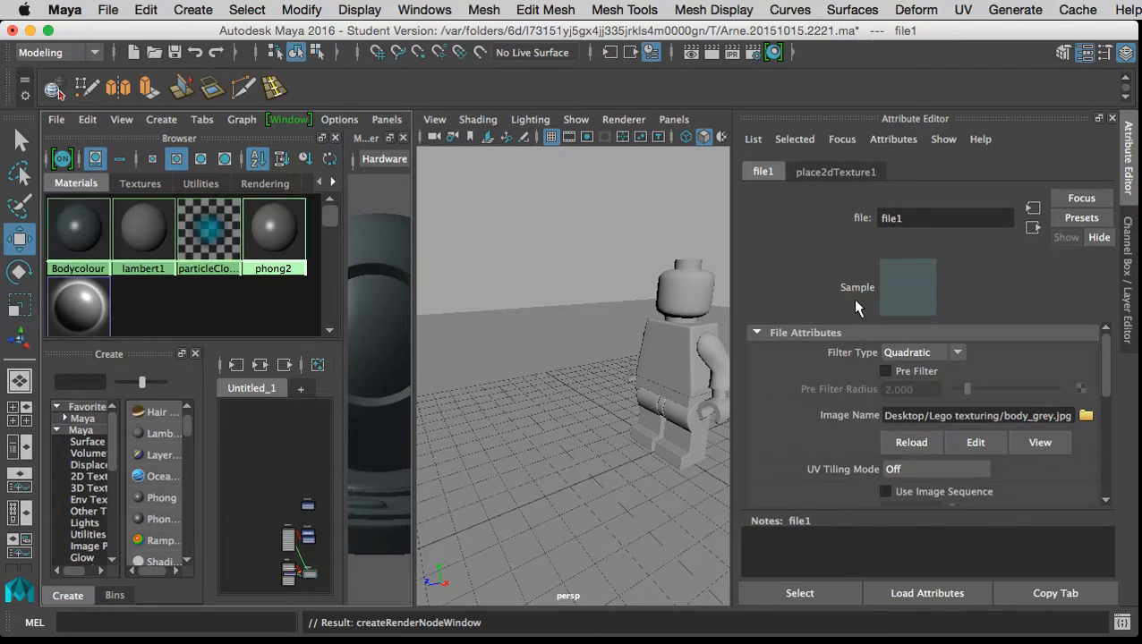
Assign the Bodycolour material to both legs, the pelvis, both arms and the torso of the figure.
mouse_move(658, 365)
left_mouse_down()
mouse_move(586, 361)
mouse_move(619, 376)
mouse_move(638, 367)
left_mouse_up()
left_click(602, 435)
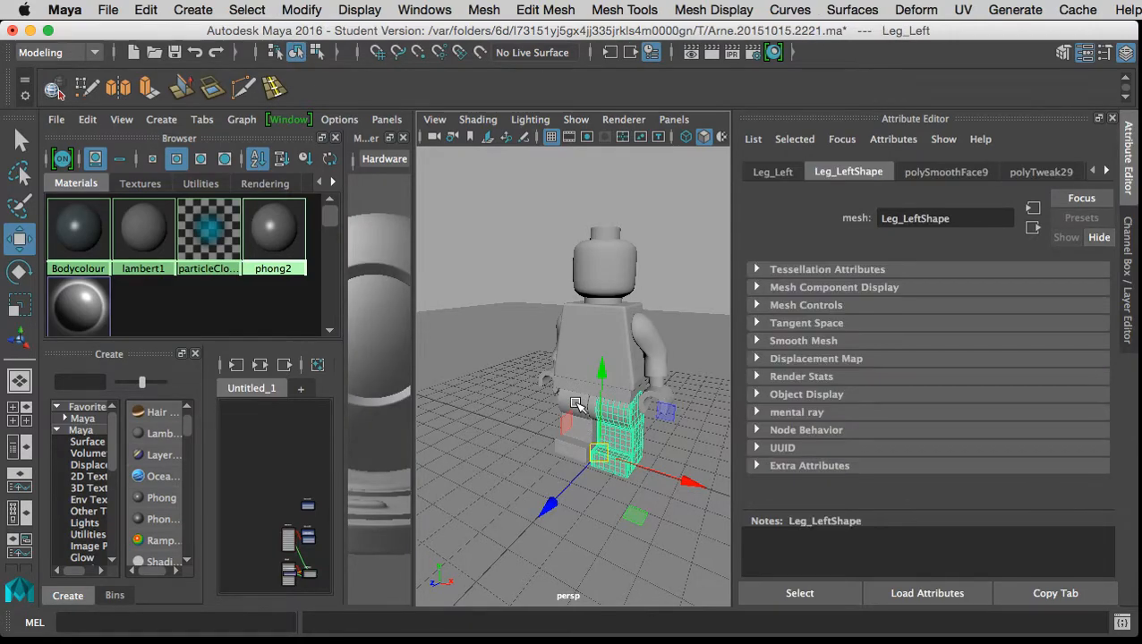
left_click(577, 401, "shift")
left_click(586, 390)
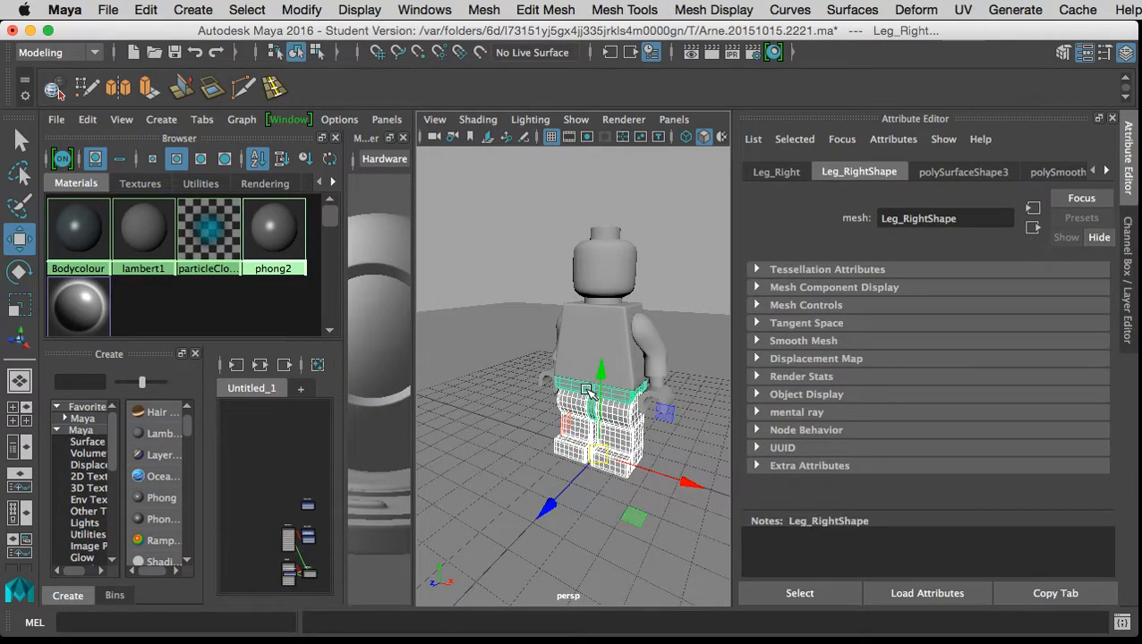
left_click(651, 348)
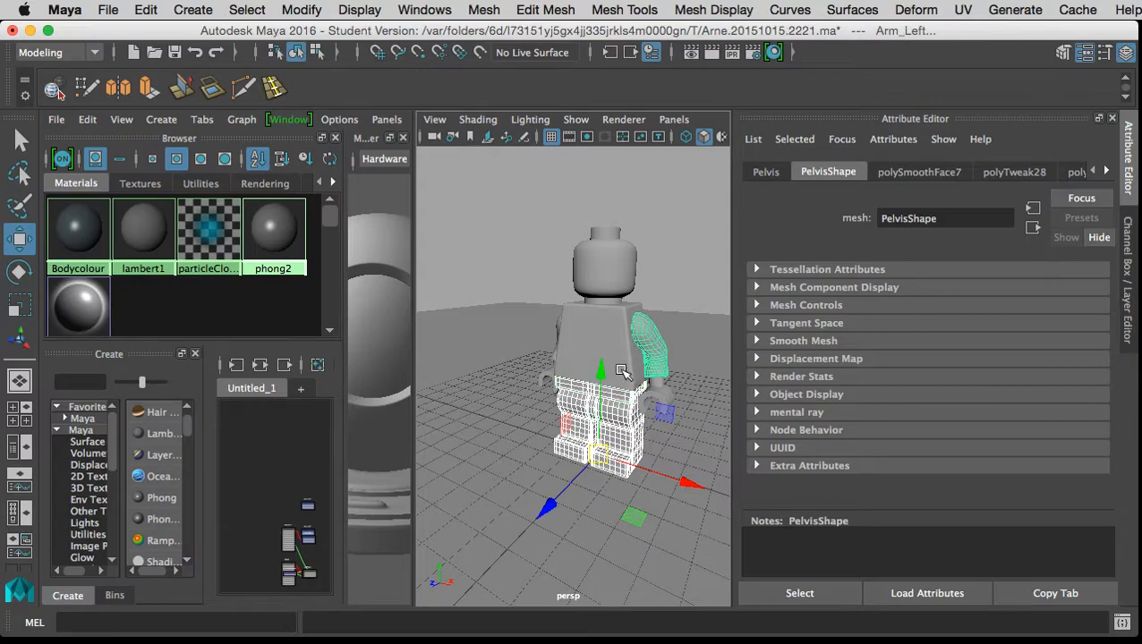
left_click_drag(582, 388, 541, 356)
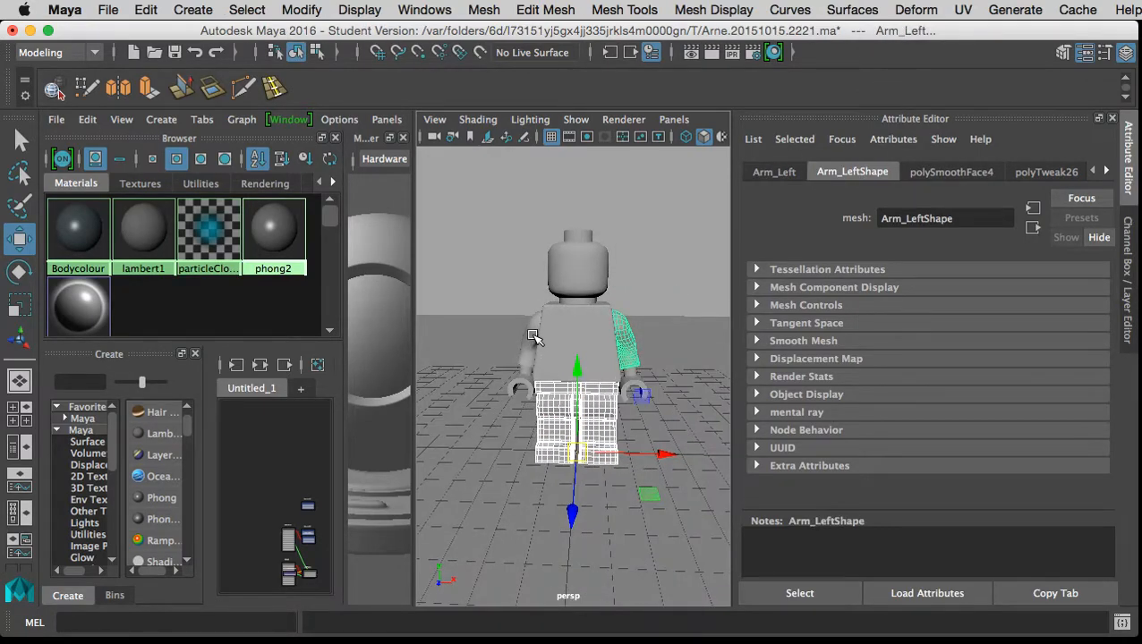
left_click(532, 335)
left_click(568, 333)
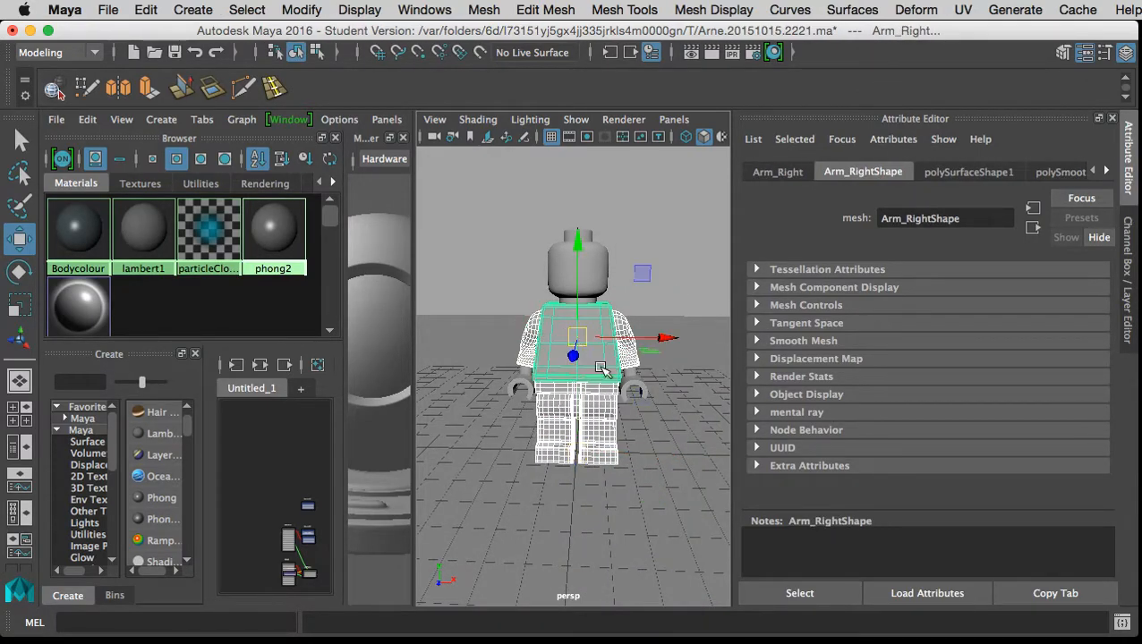
left_click_drag(600, 411, 620, 366)
scroll(622, 357, "up", 4)
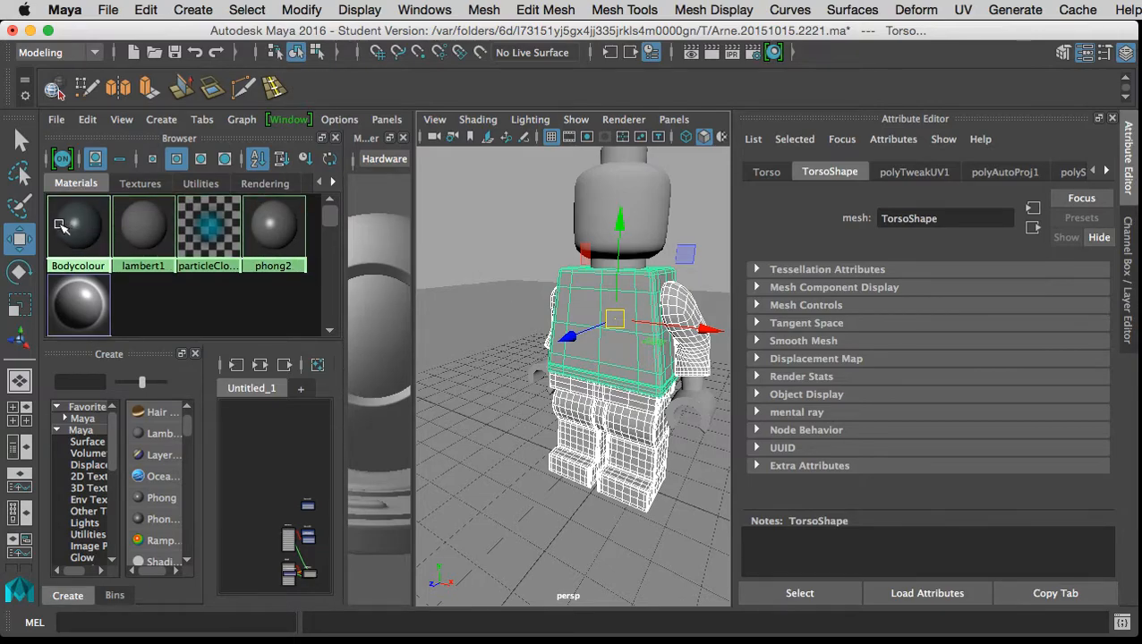
right_click(72, 227)
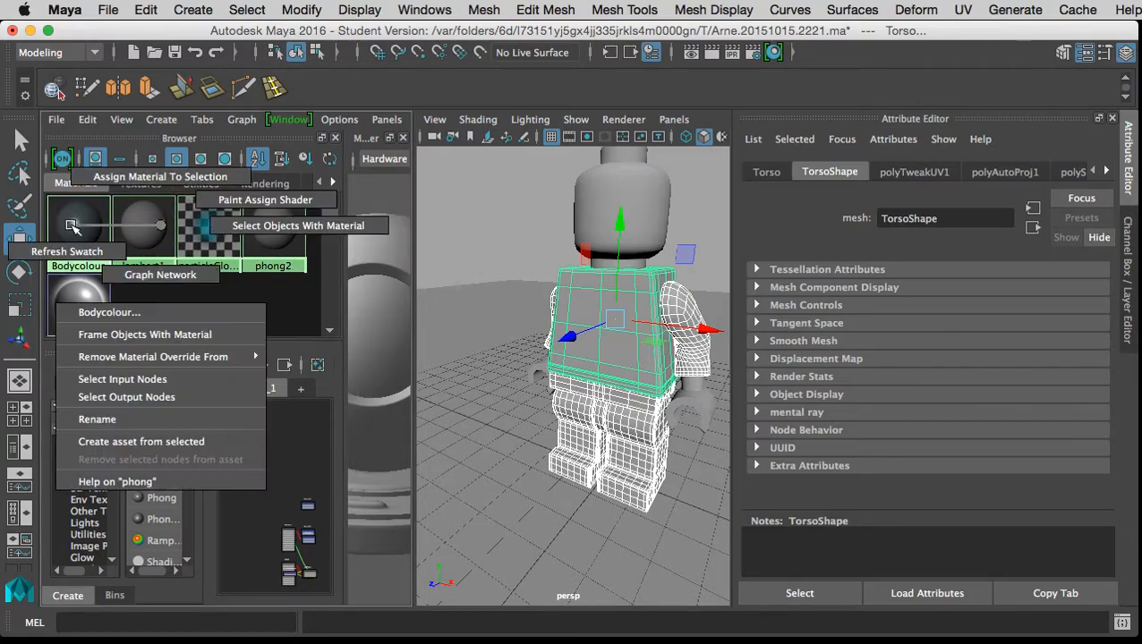
left_click(161, 177)
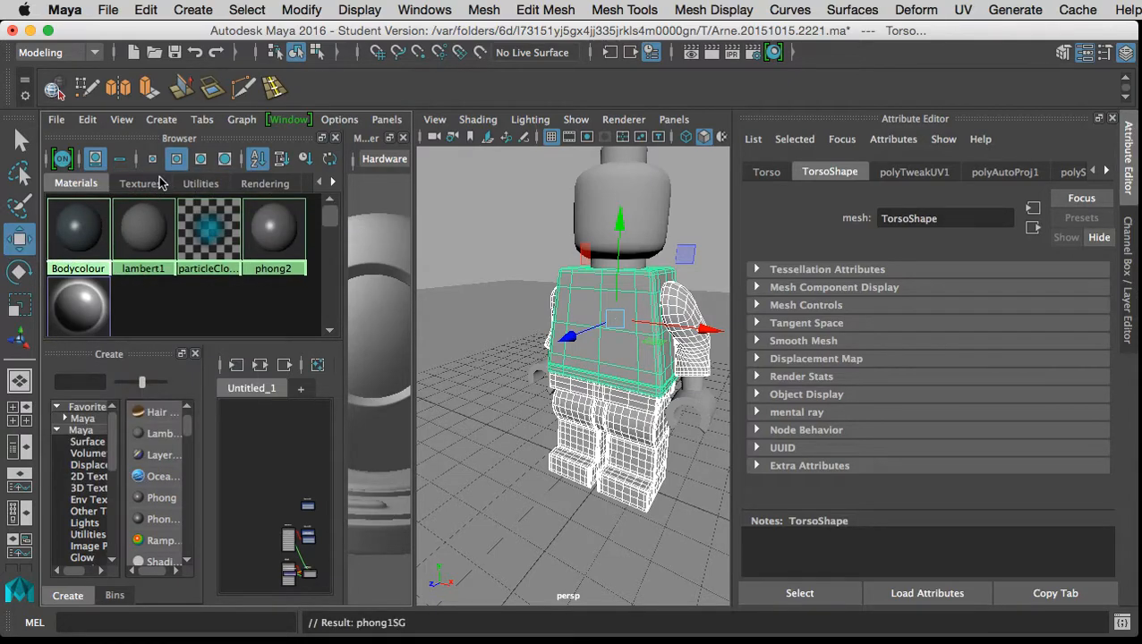
left_click(532, 225)
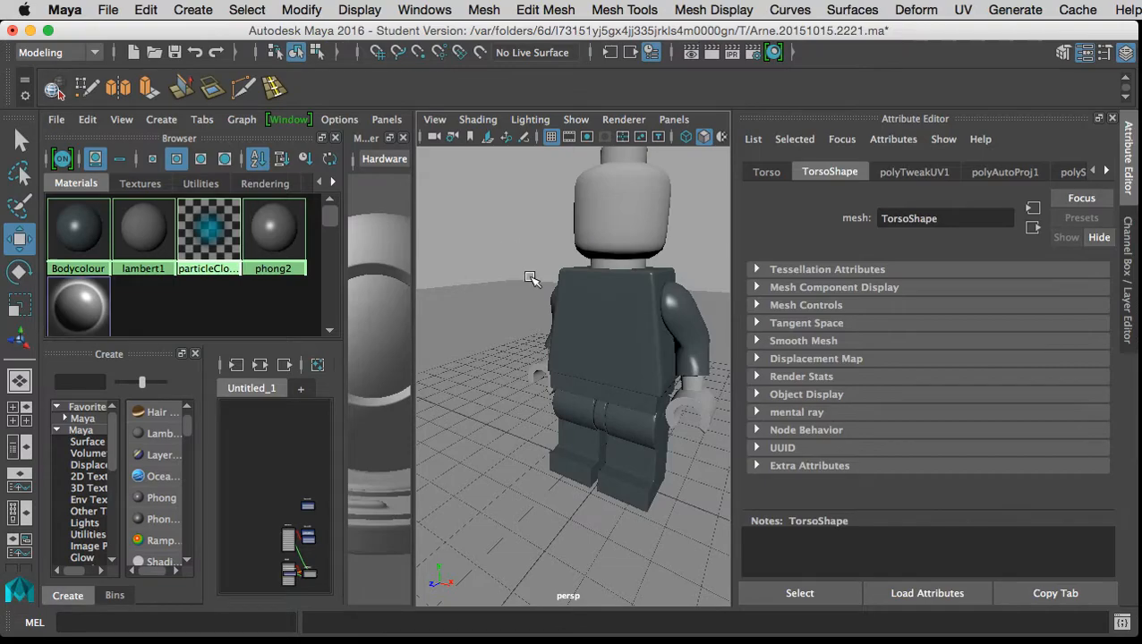
left_click_drag(573, 364, 584, 336)
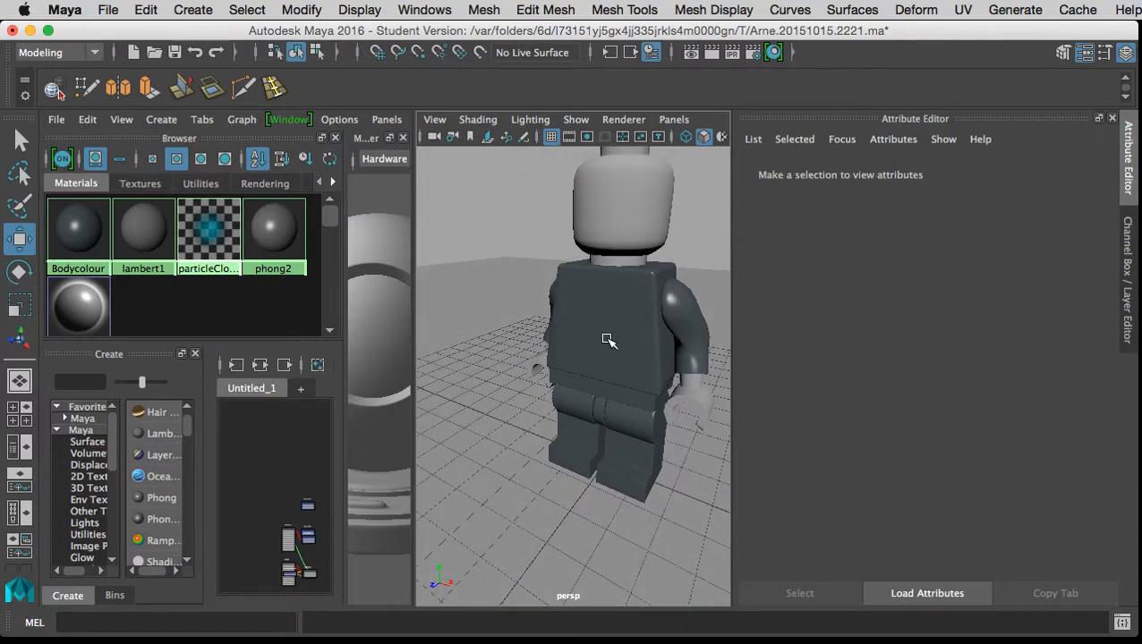
Compare the figure in shaded, wireframe, textured and all-lights display modes, ending in textured display.
key("5")
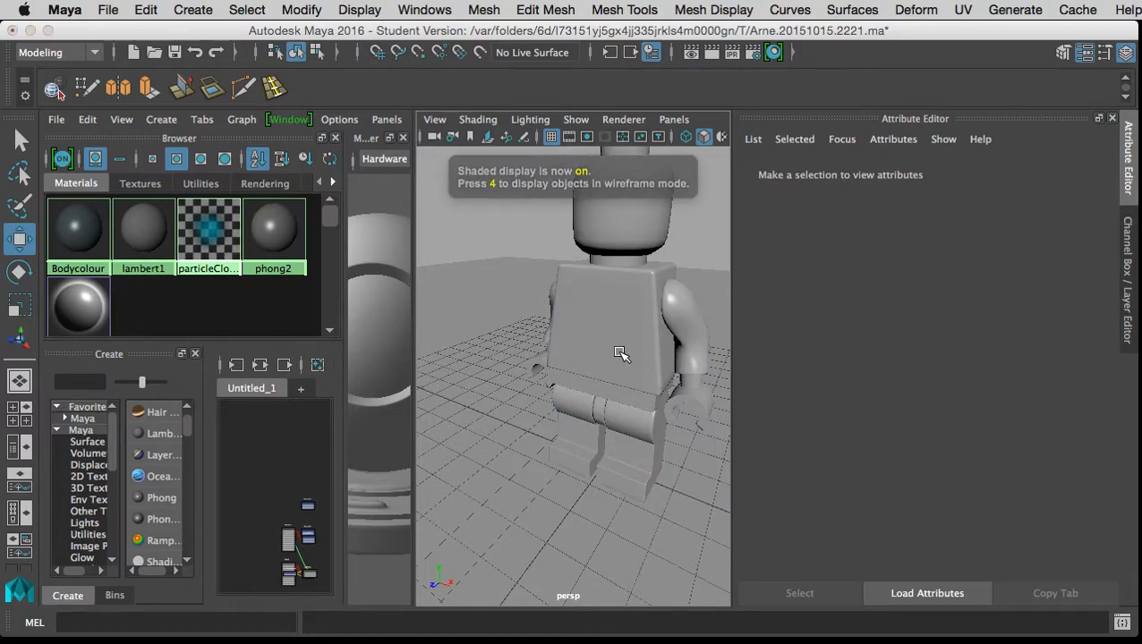
key("4")
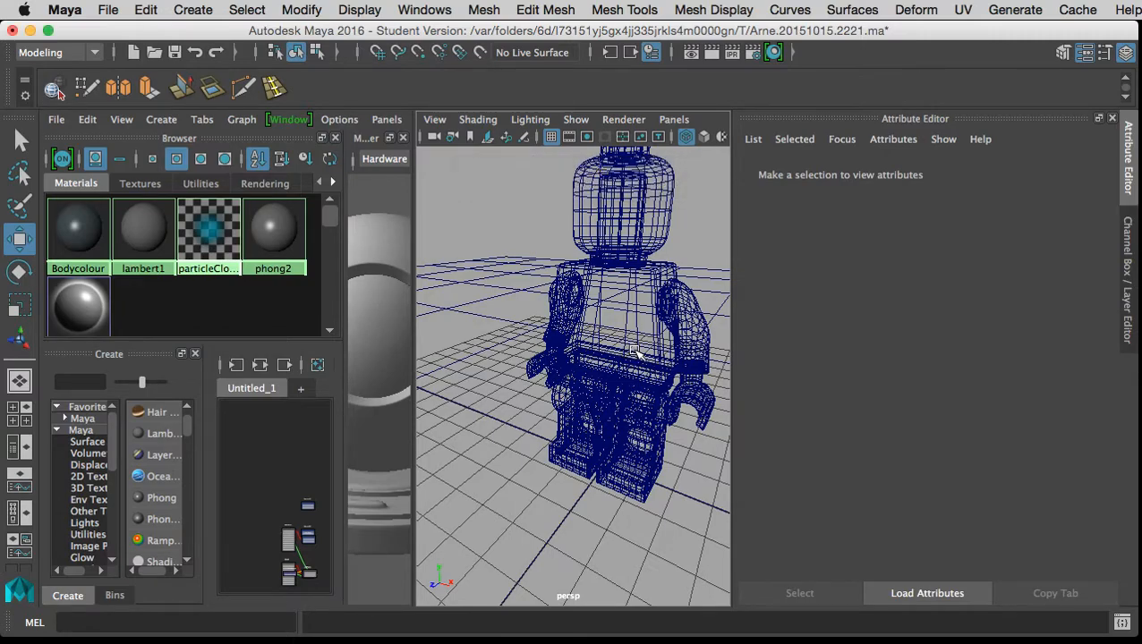
key("5")
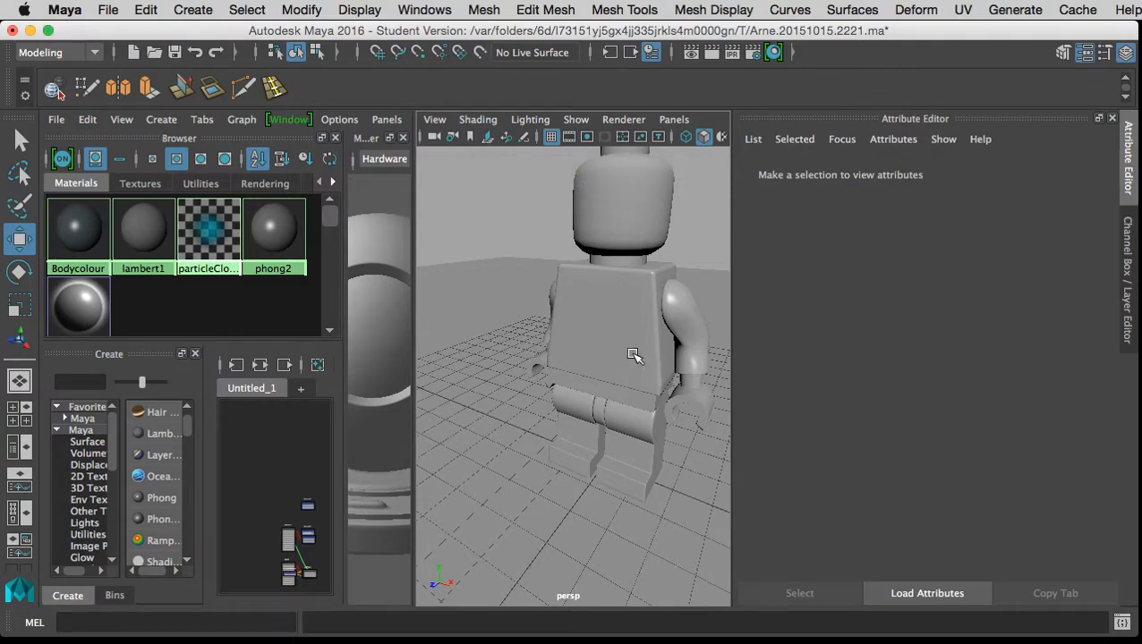
key("6")
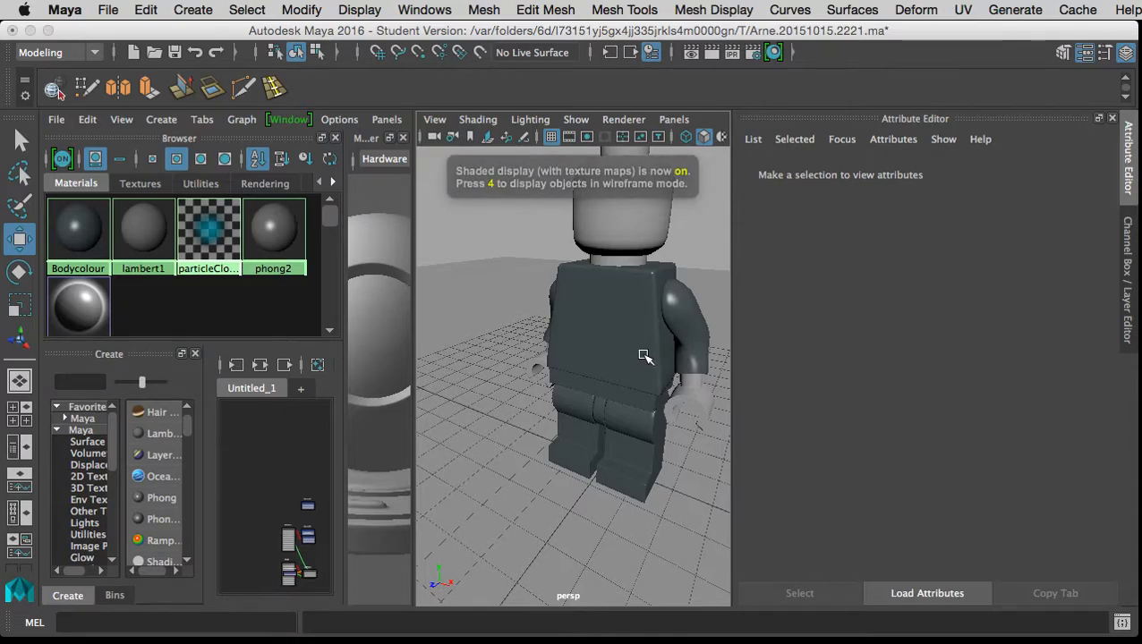
key("7")
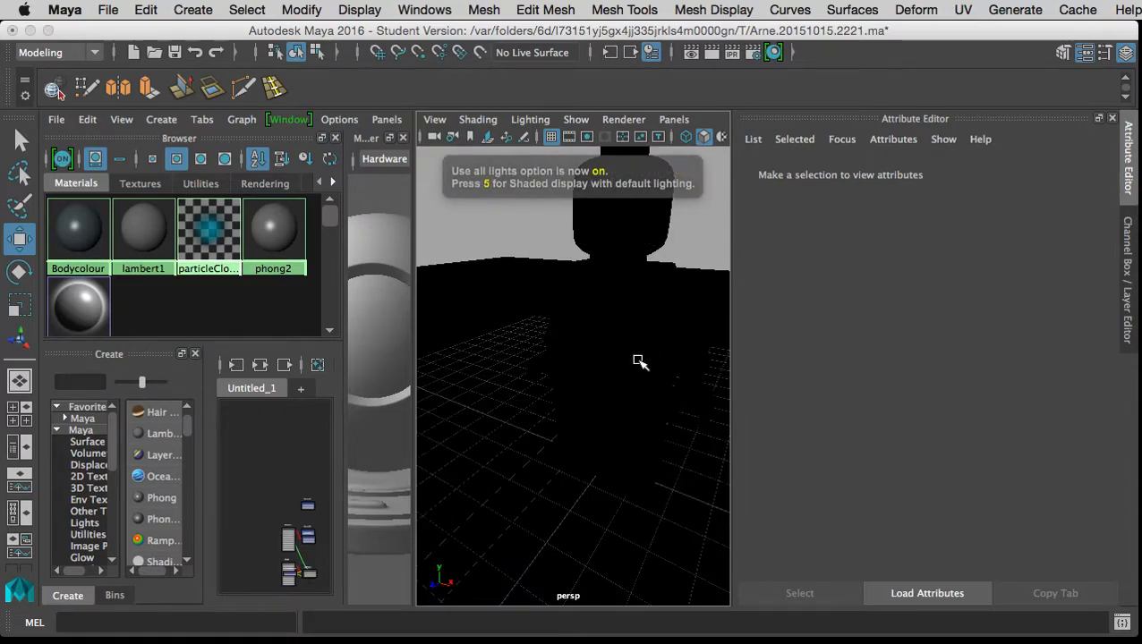
mouse_move(660, 386)
left_mouse_down()
mouse_move(584, 400)
mouse_move(671, 388)
left_mouse_up()
key("6")
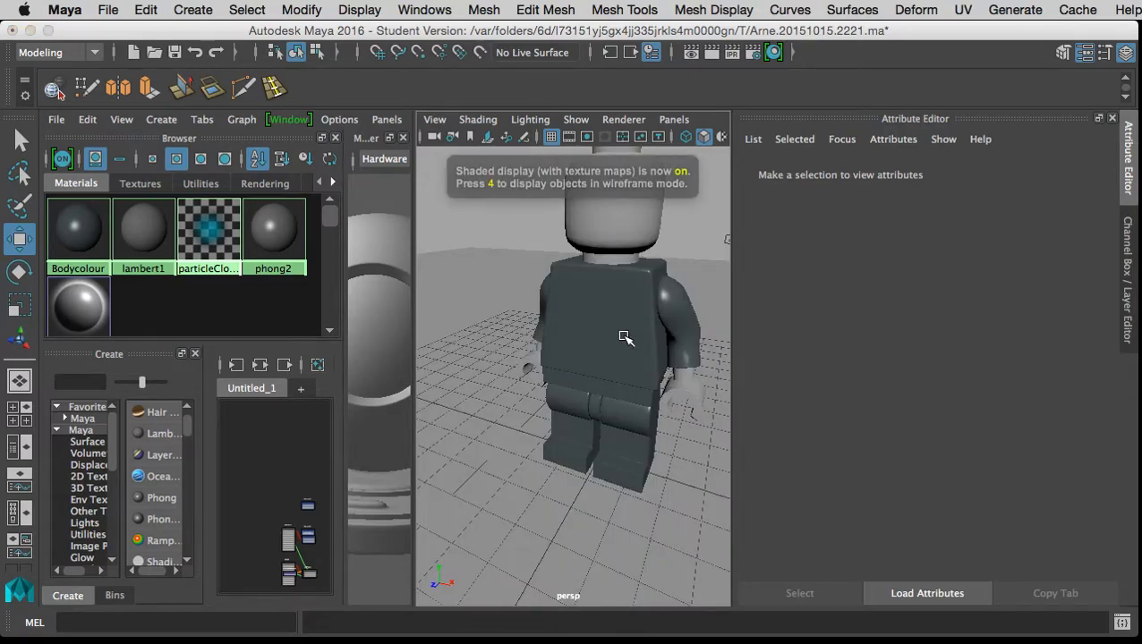
Save the scene with Increment & Save, accepting the student version notice.
left_click(110, 10)
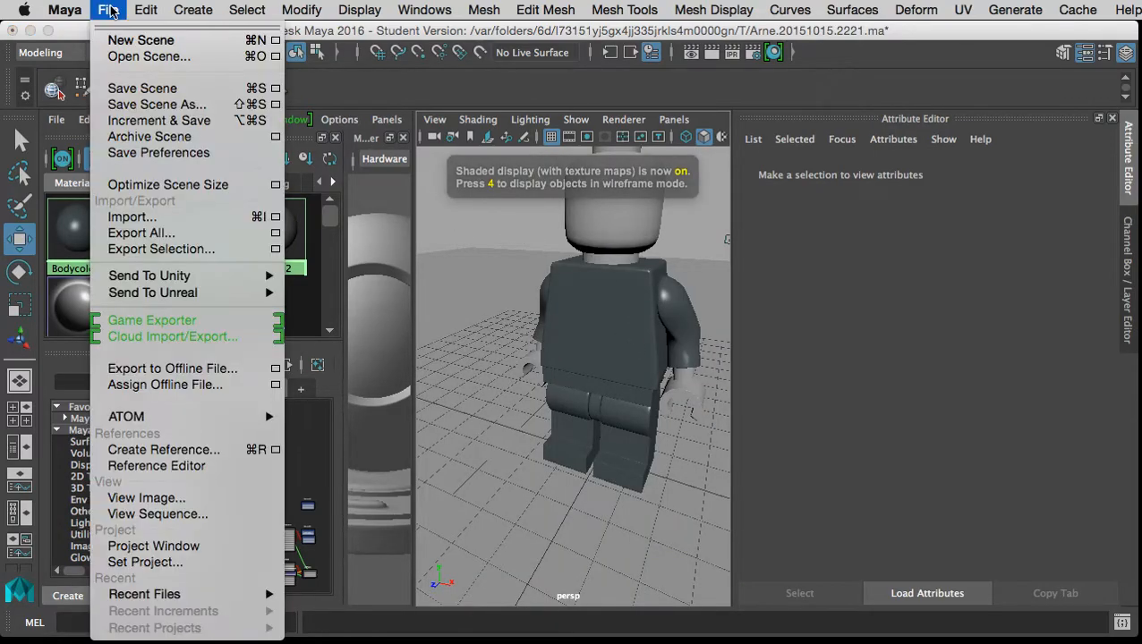
left_click(146, 122)
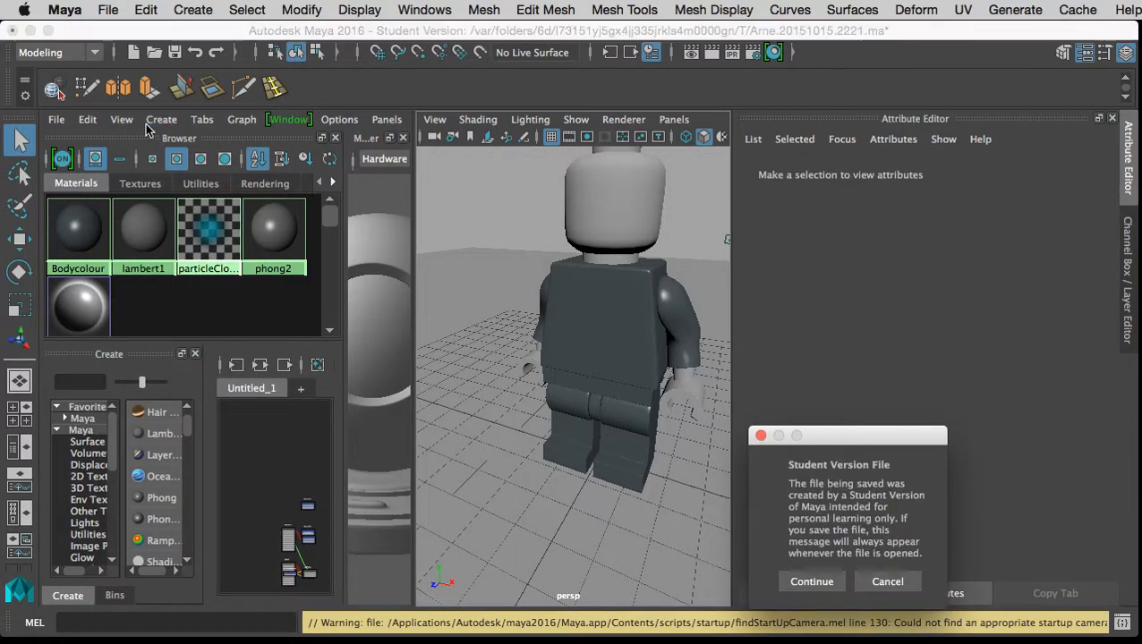
left_click(812, 581)
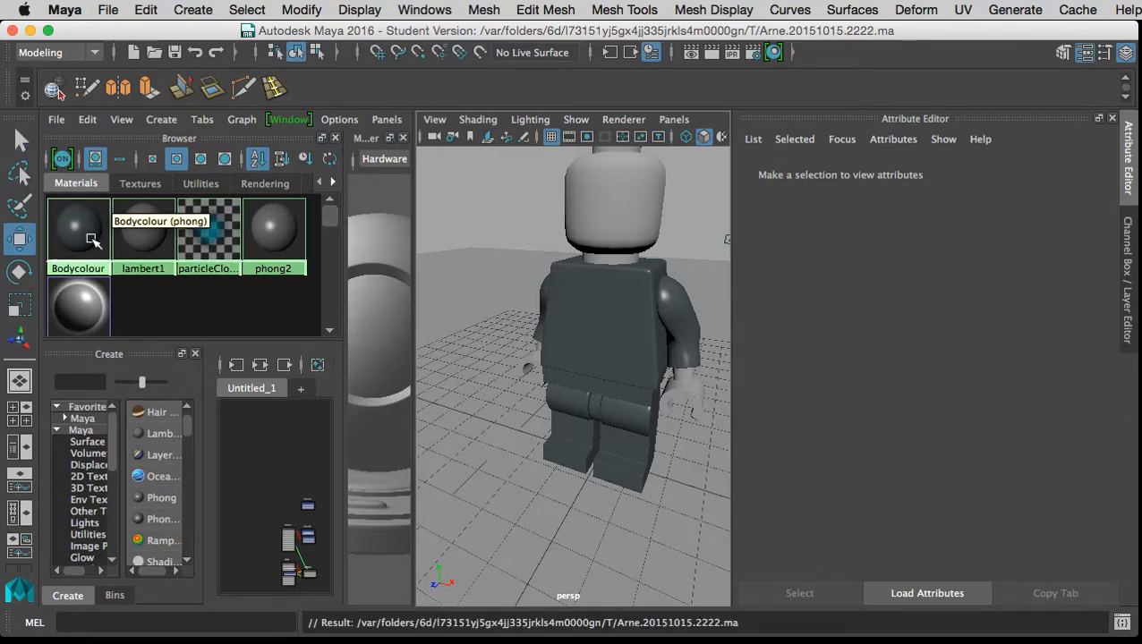
Connect a File texture to the phong2 material's color and load body_texture.jpg.
left_click(278, 231)
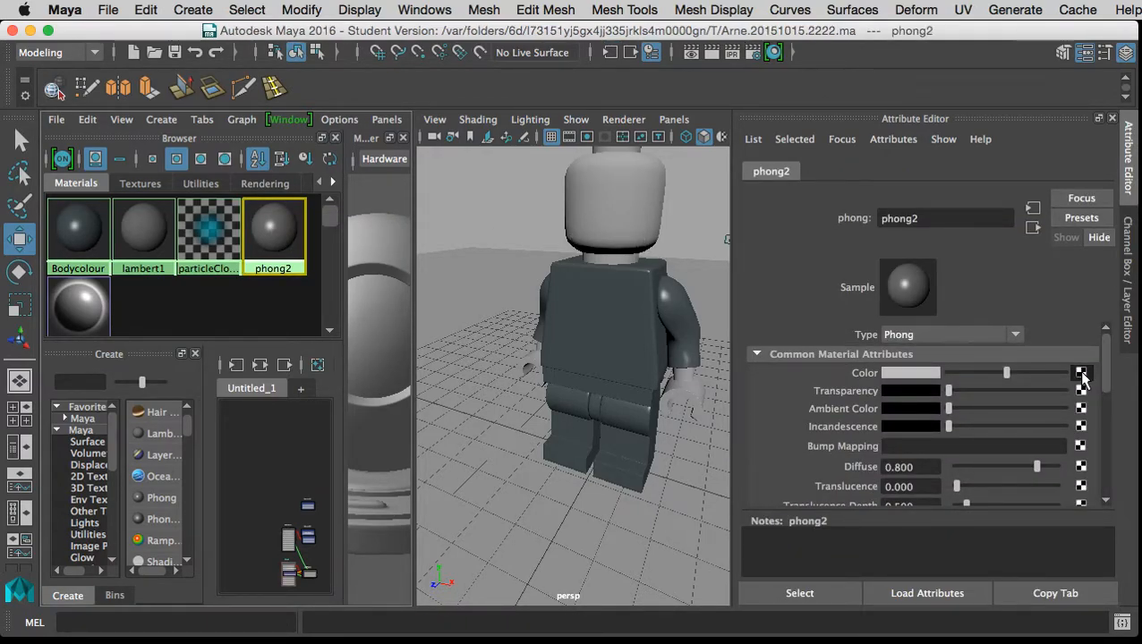
left_click(1081, 374)
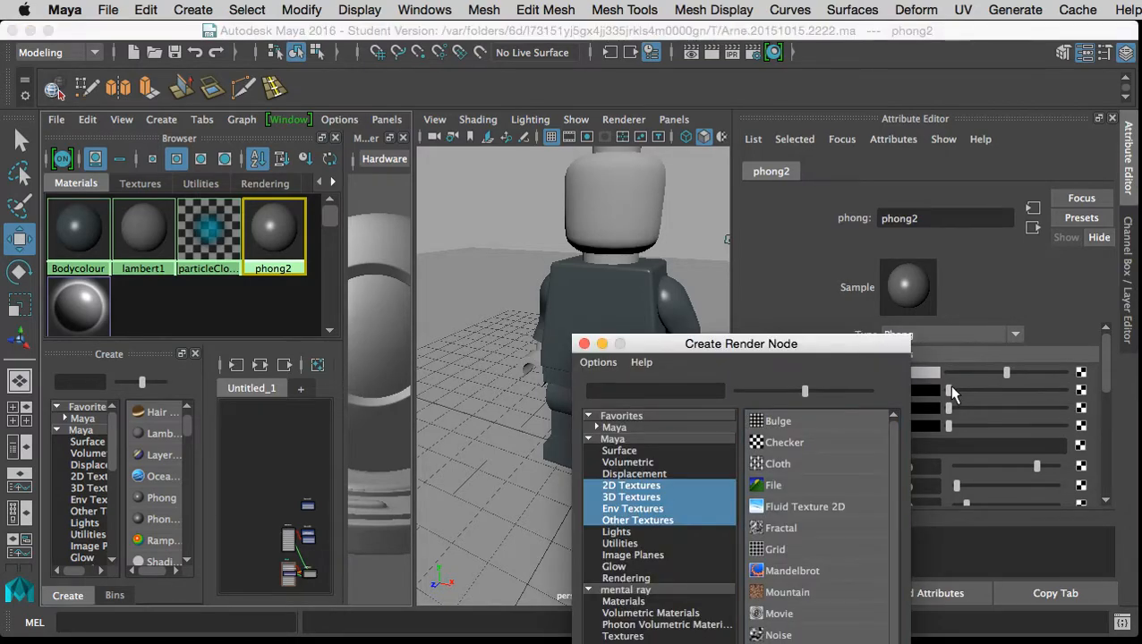
left_click(781, 484)
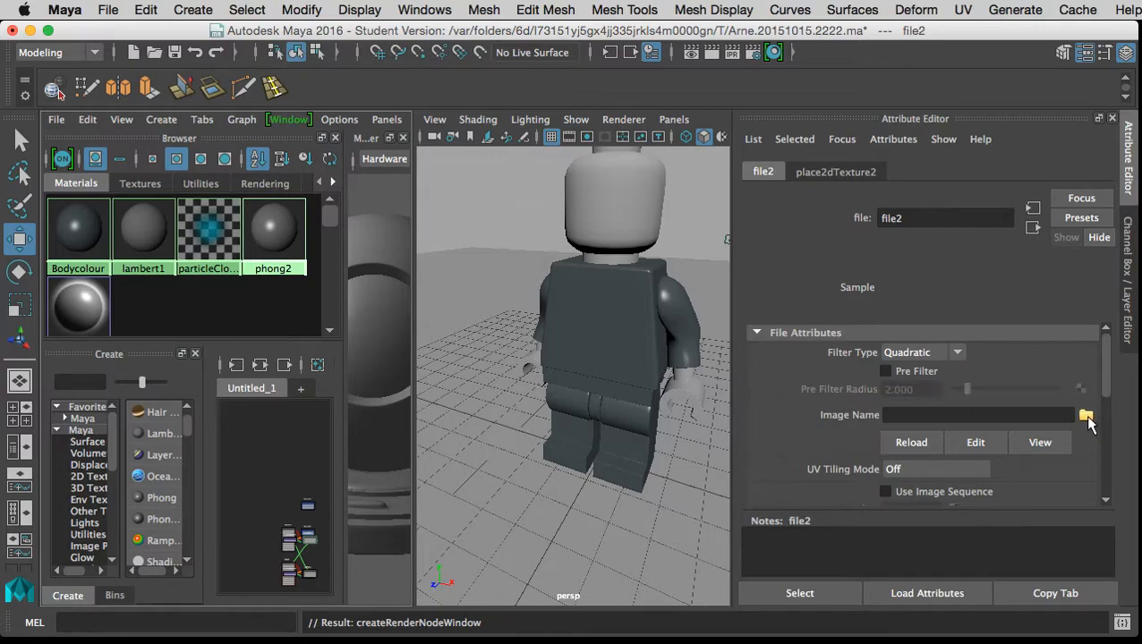
left_click(1087, 418)
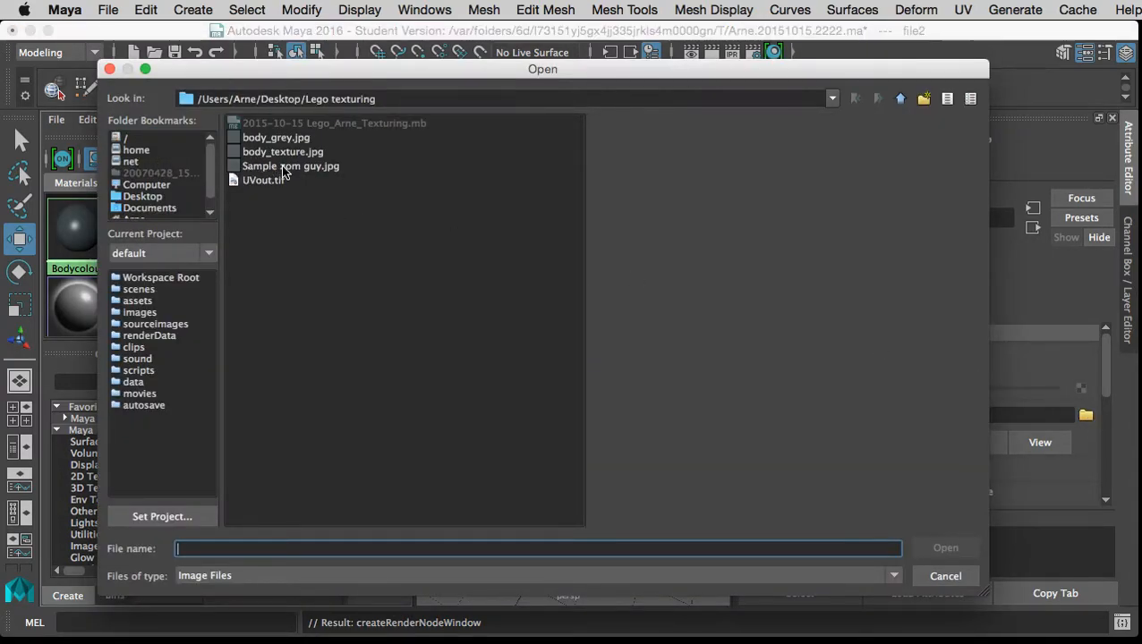
left_click(280, 153)
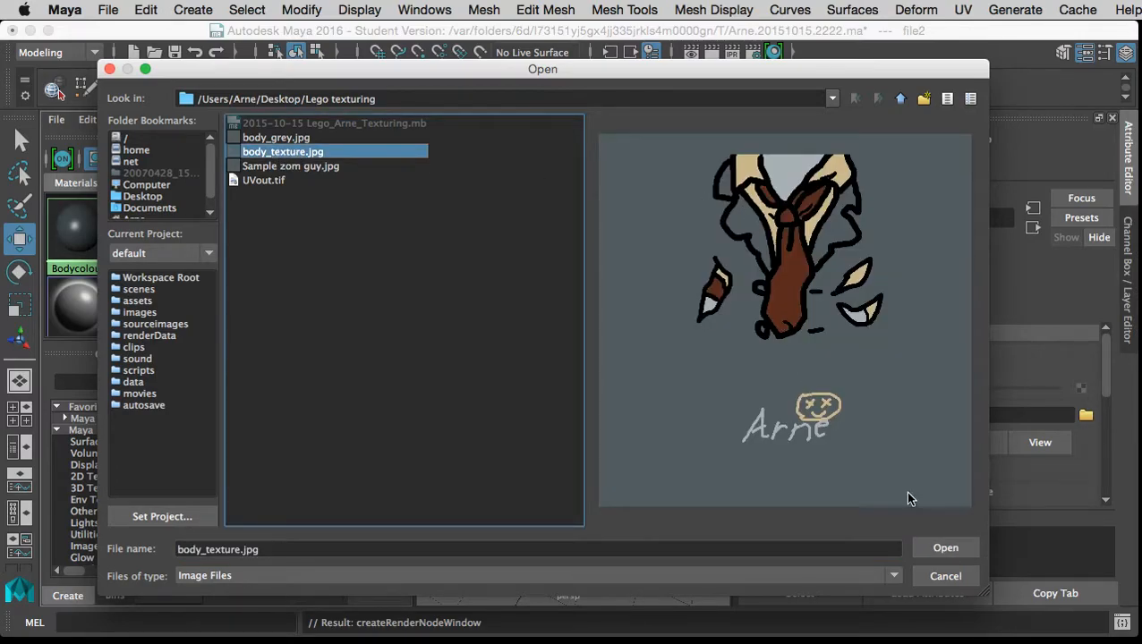
left_click(951, 547)
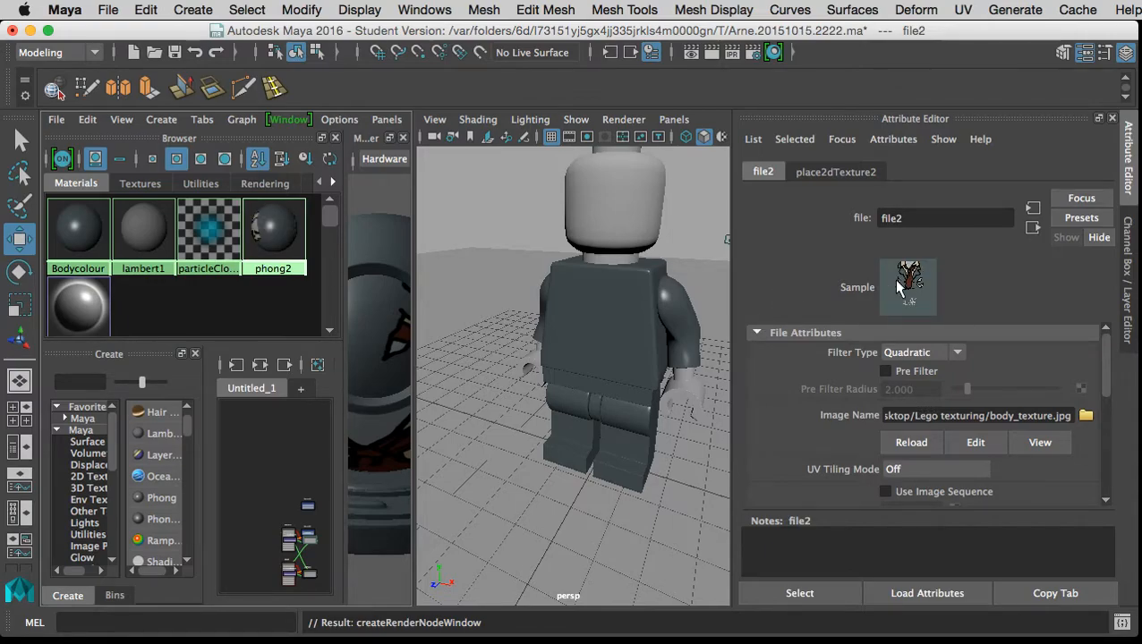
Close the Attribute Editor and Channel Box to enlarge the viewport, and switch the torso to face selection mode.
left_click(610, 313)
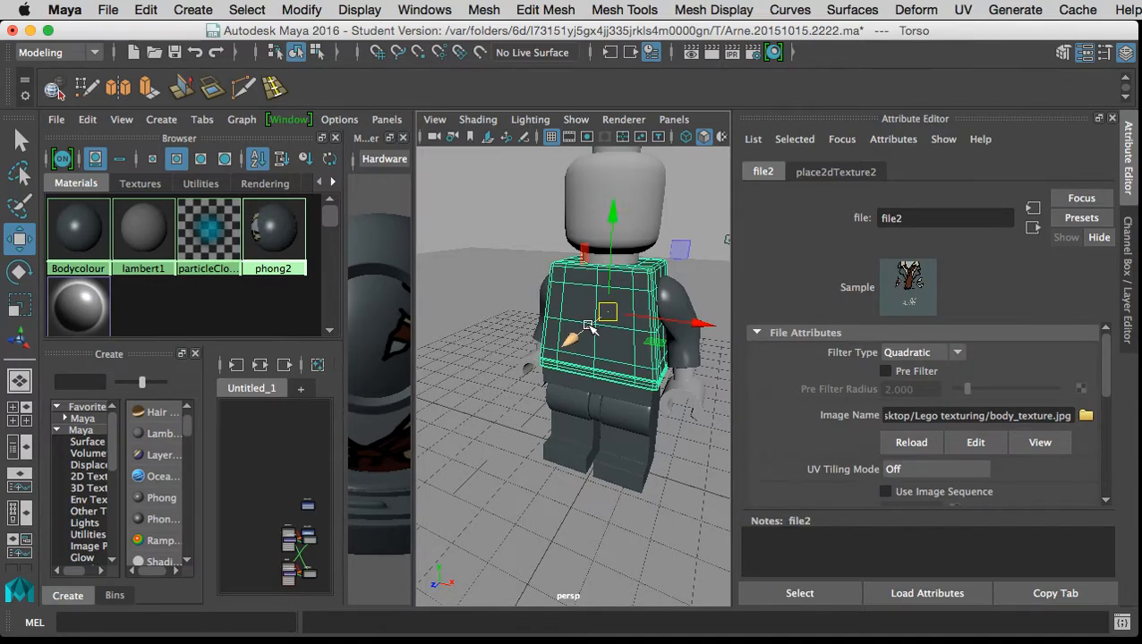
left_click(1112, 119)
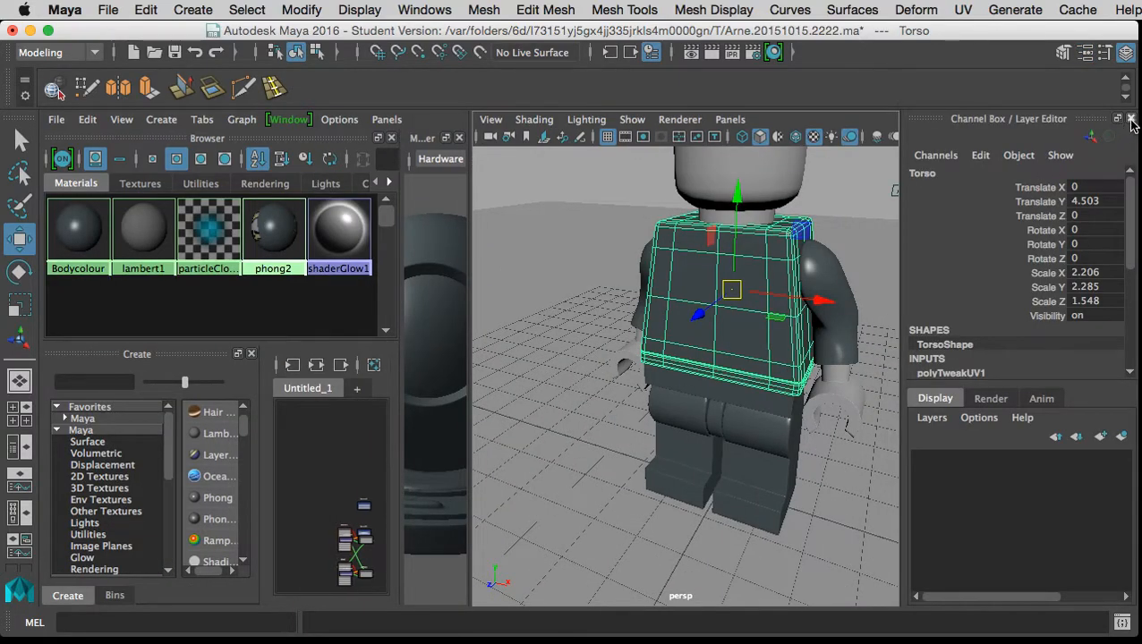
left_click(1130, 117)
left_click_drag(879, 306, 795, 340)
right_click(785, 320)
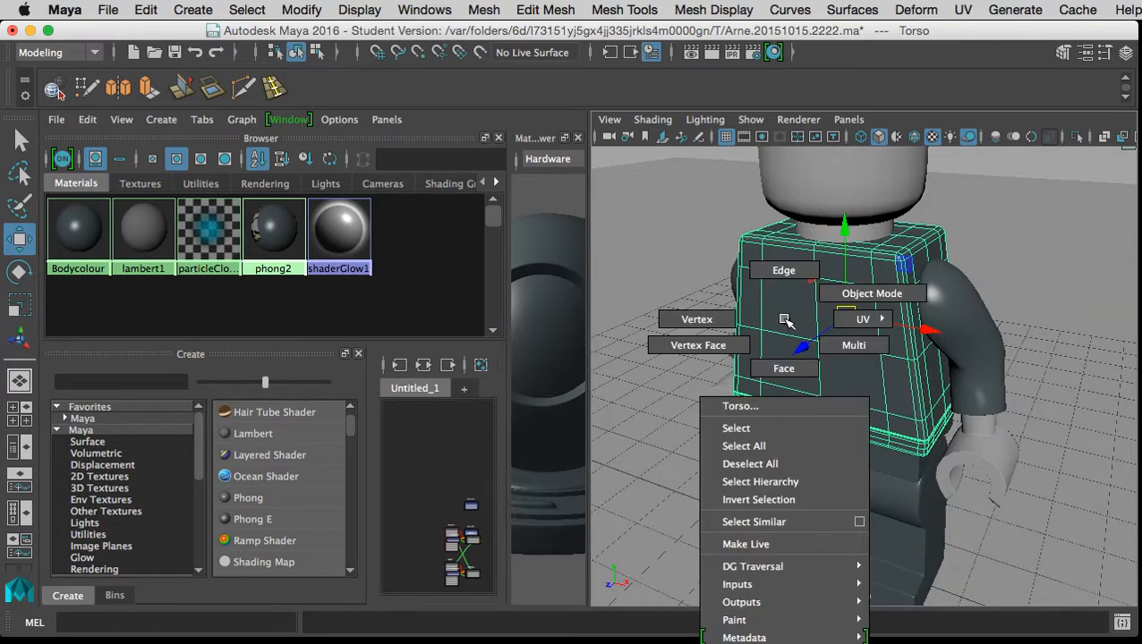
left_click(783, 365)
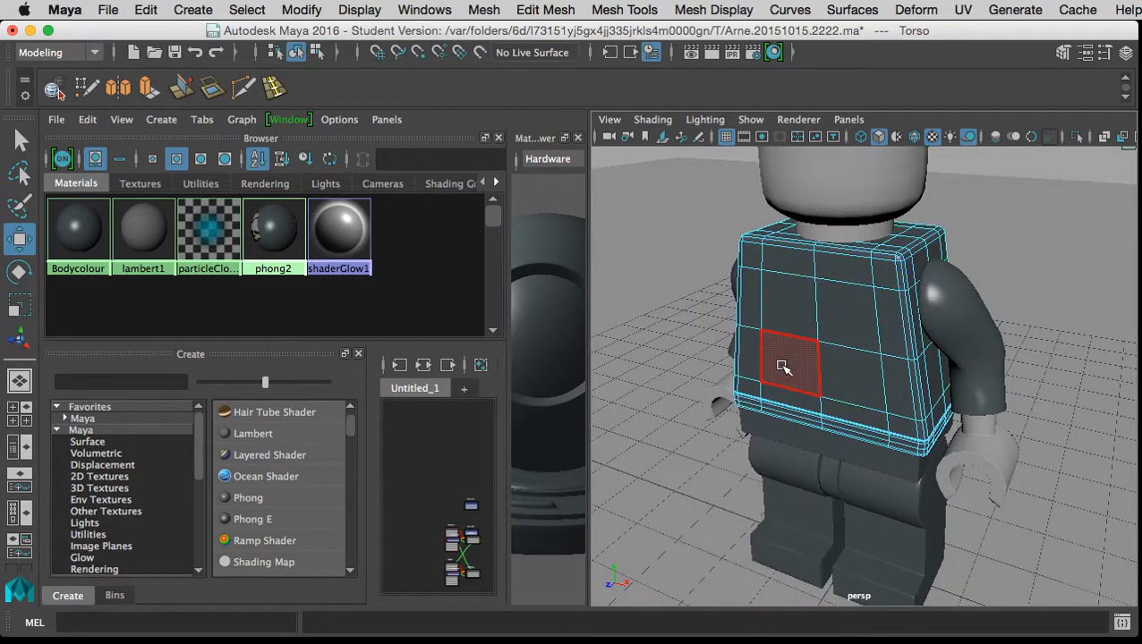
Select the four central faces on the torso's front and grow the selection twice.
left_click(789, 315)
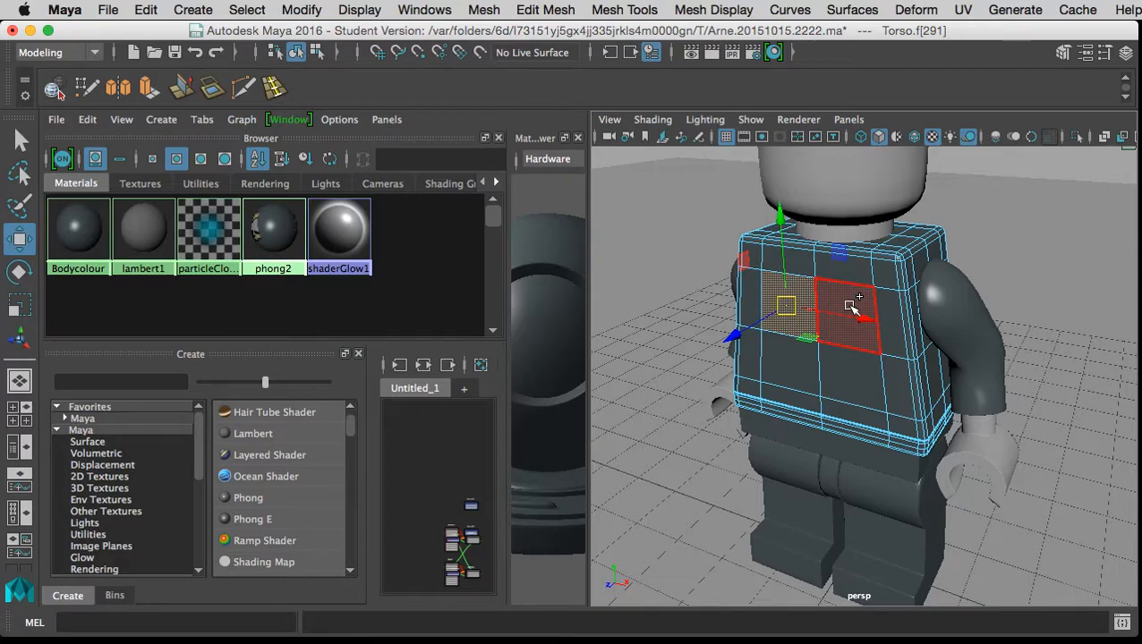
left_click(855, 306, "shift")
left_click(801, 362, "shift")
left_click(852, 367, "shift")
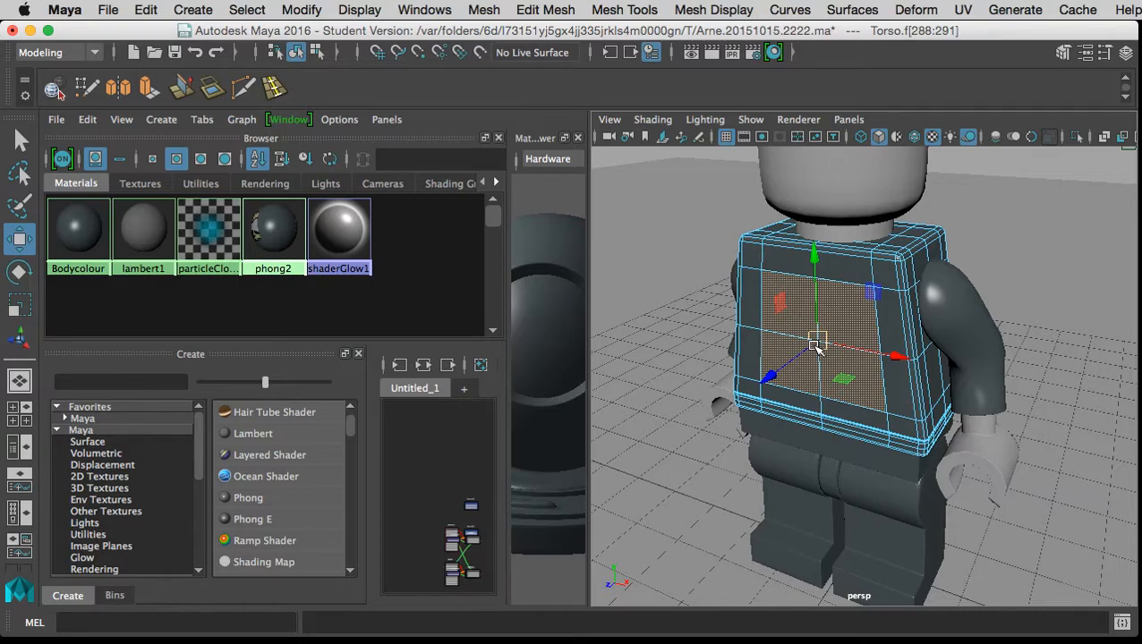
key("shift+period")
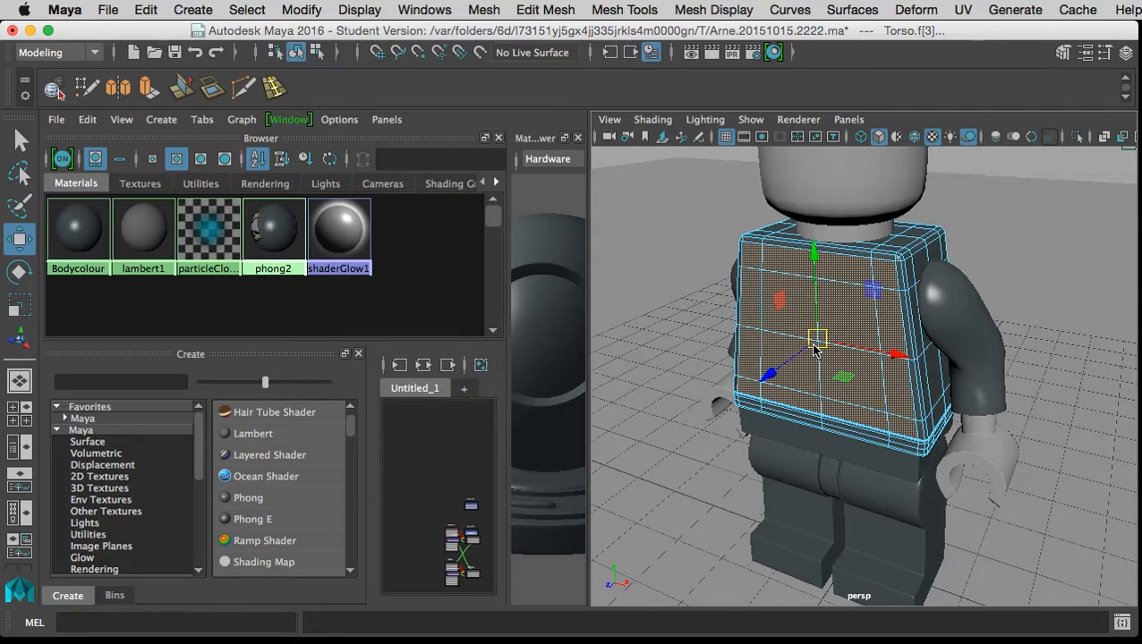
key("shift+period")
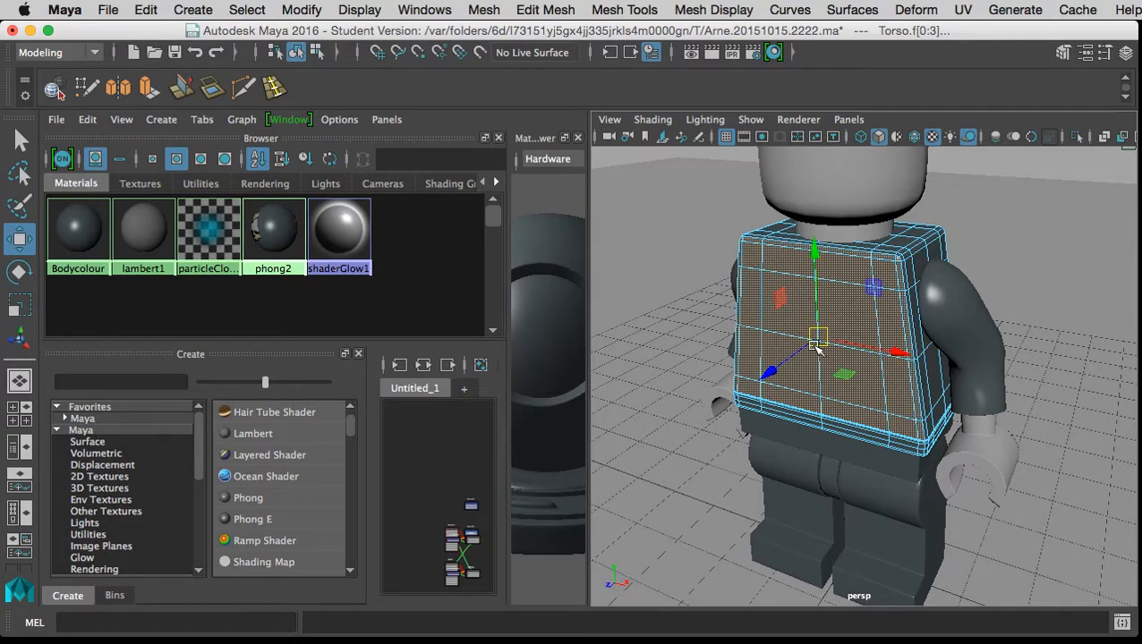
Add the narrow faces along the torso's lower front edge to the selection individually.
scroll(811, 423, "up", 5)
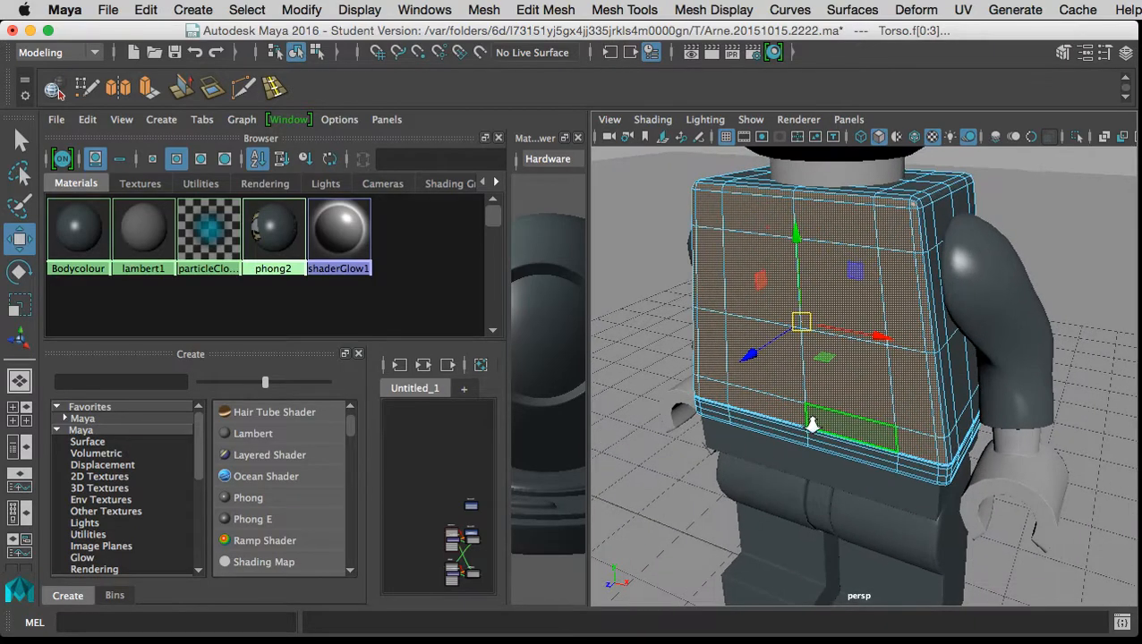
scroll(811, 423, "up", 3)
left_click_drag(771, 444, 828, 390, "alt")
left_click_drag(739, 388, 743, 389, "alt")
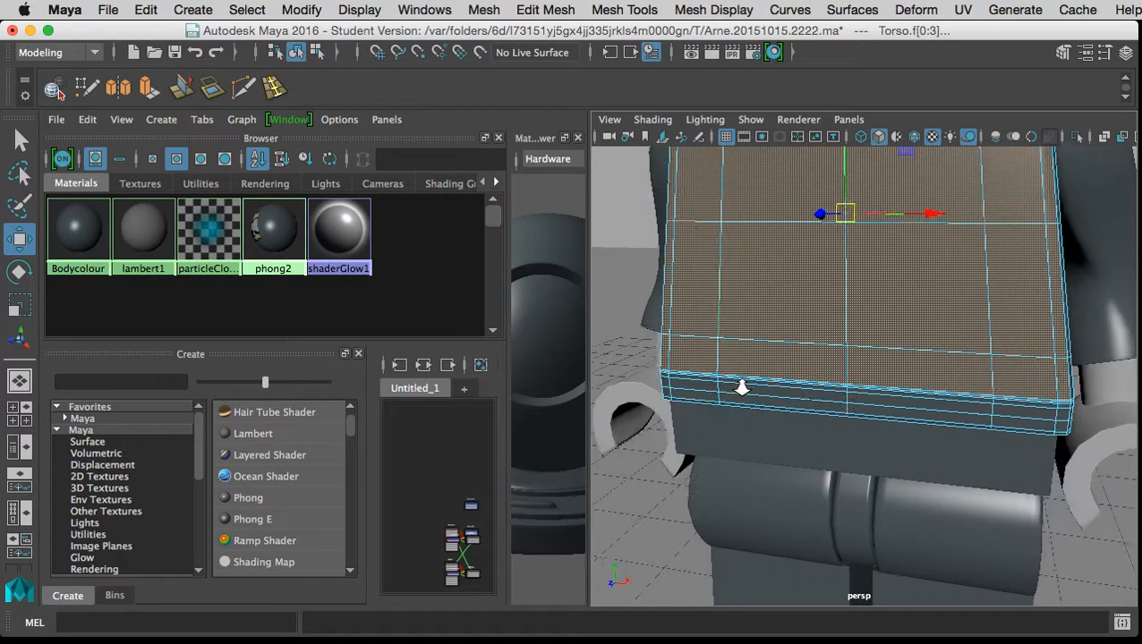
scroll(743, 389, "up", 3)
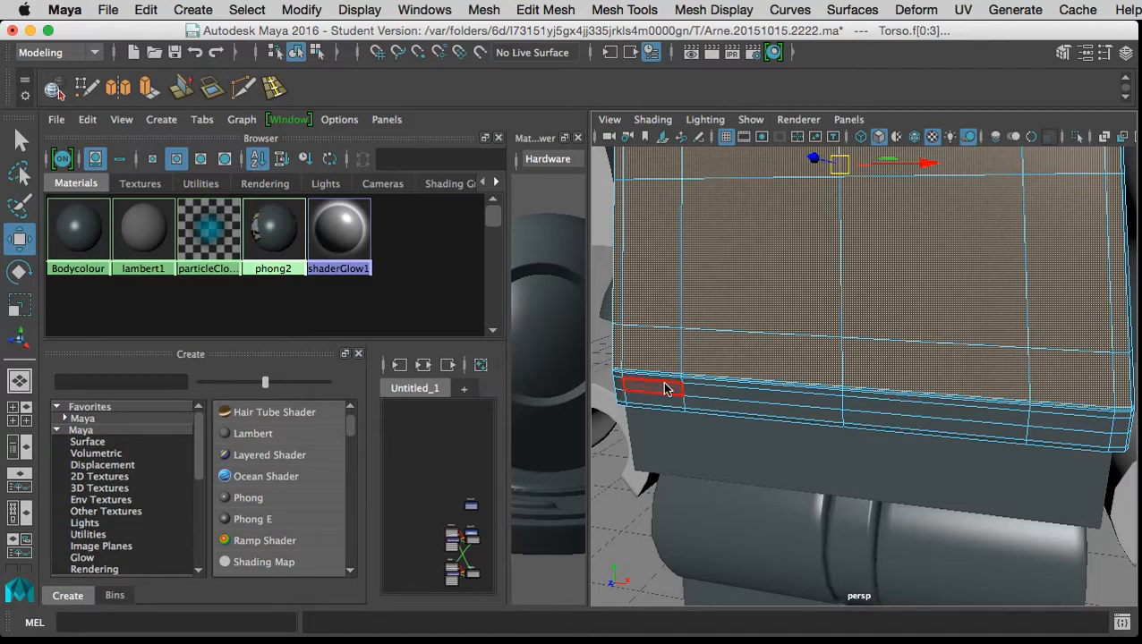
left_click(666, 391, "shift")
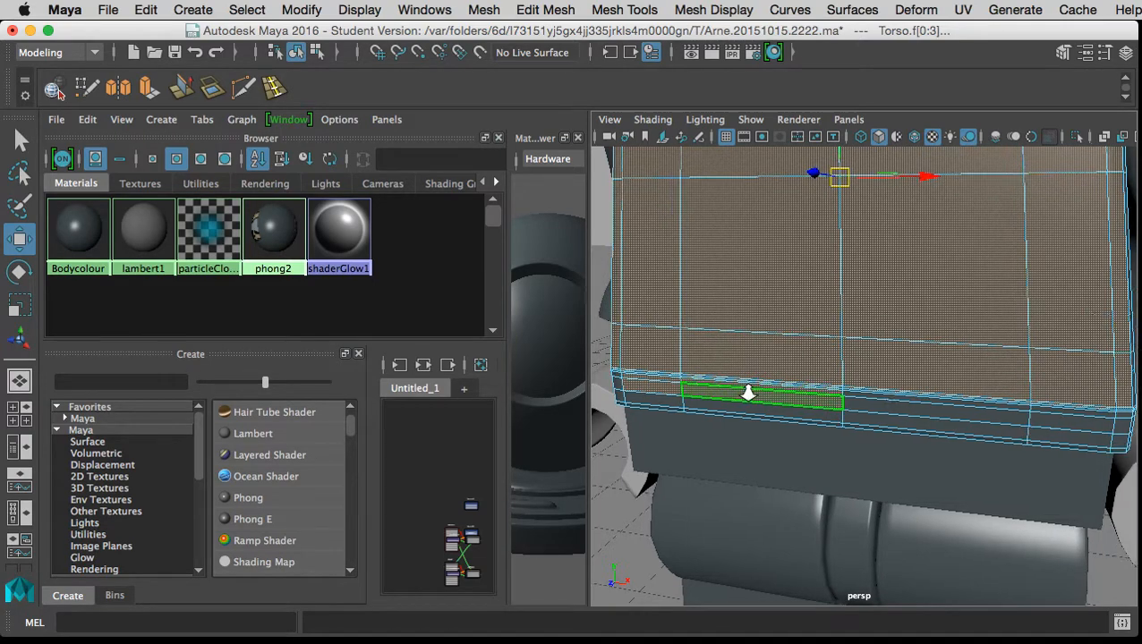
scroll(746, 395, "up", 10)
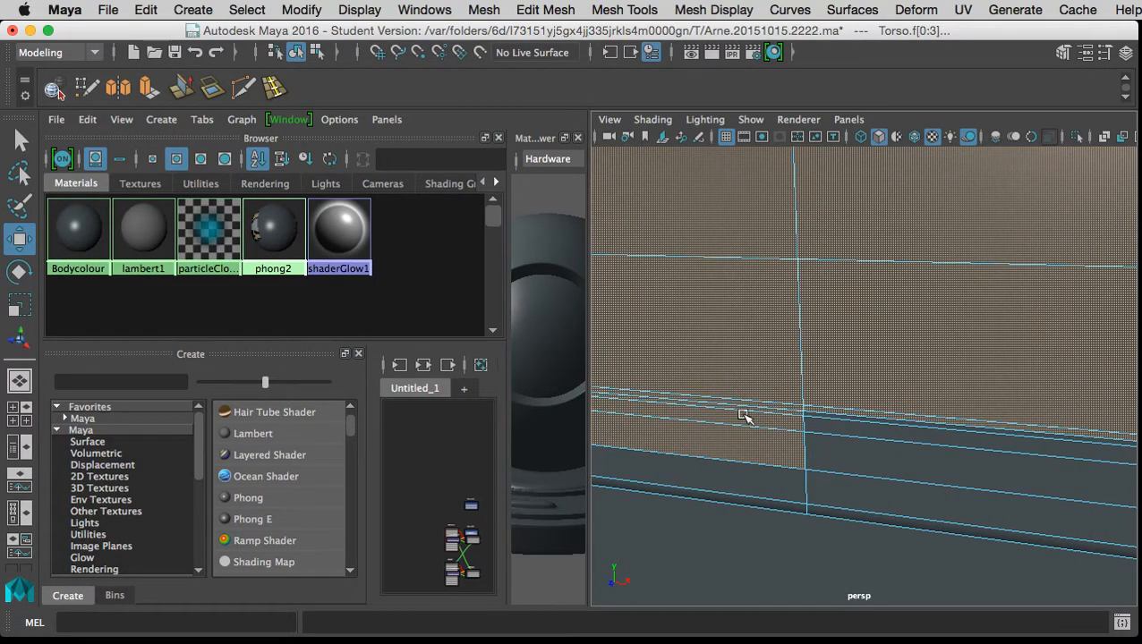
scroll(757, 415, "down", 5)
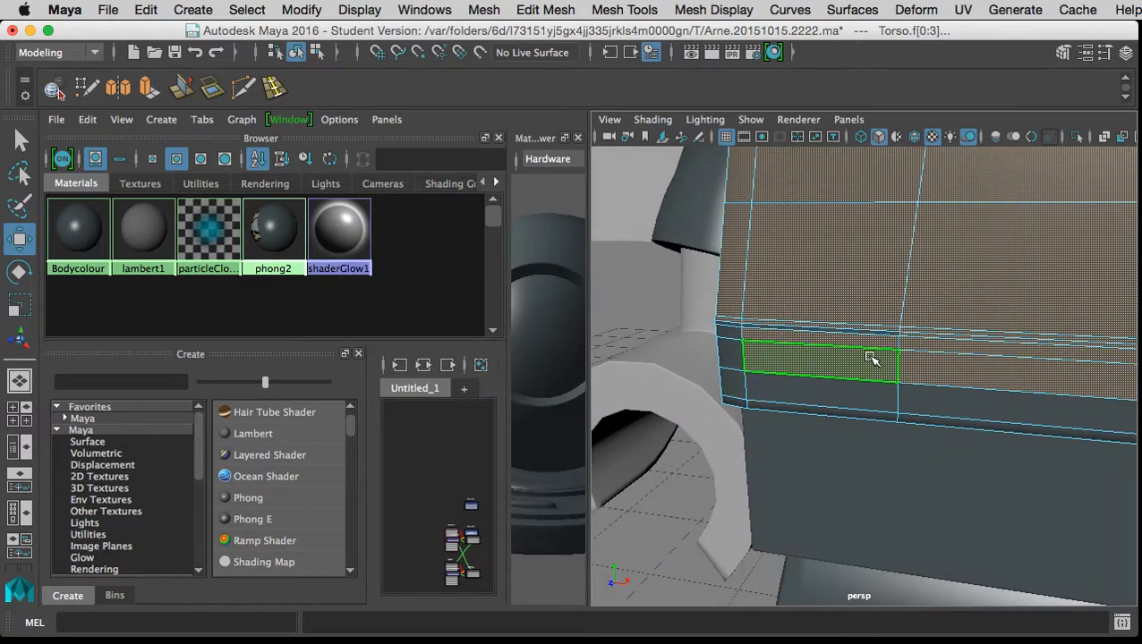
left_click(861, 333, "shift")
scroll(929, 351, "down", 5)
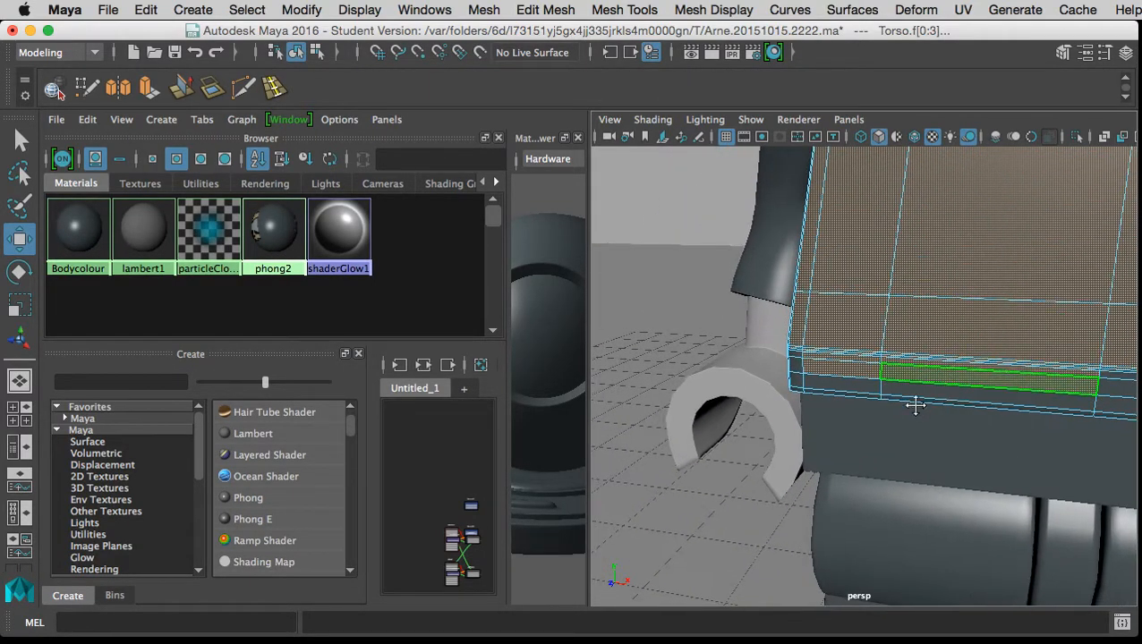
Replace the current selection with a single central face on the torso's front.
left_click_drag(922, 400, 788, 466)
scroll(953, 398, "down", 4)
left_click_drag(981, 396, 838, 383)
left_click(768, 357)
scroll(880, 370, "down", 4)
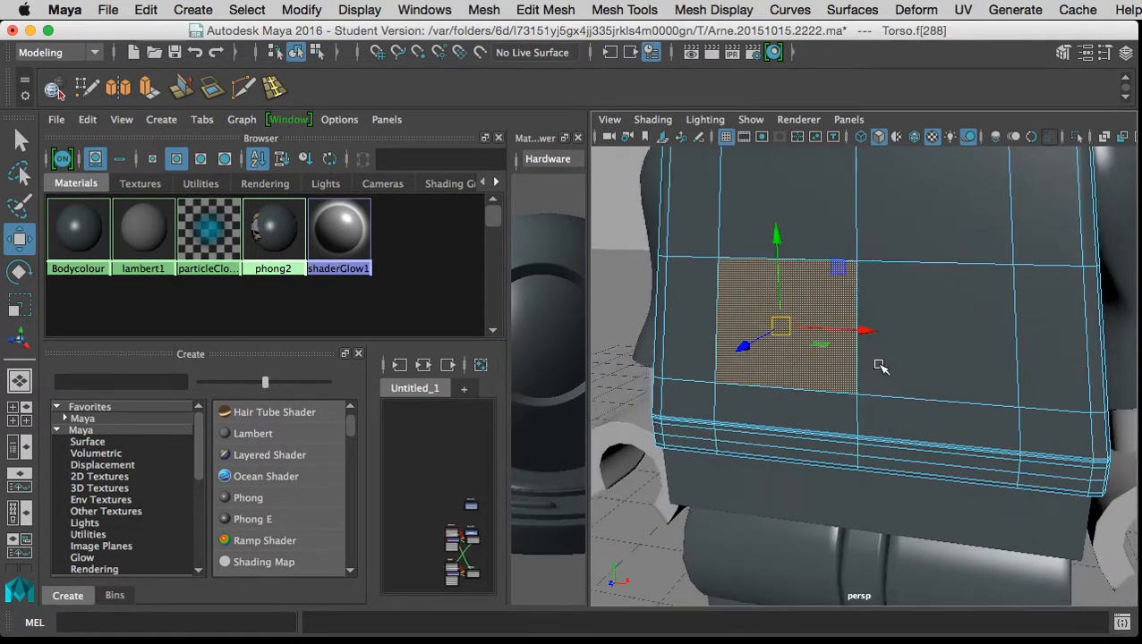
left_click_drag(863, 399, 803, 414)
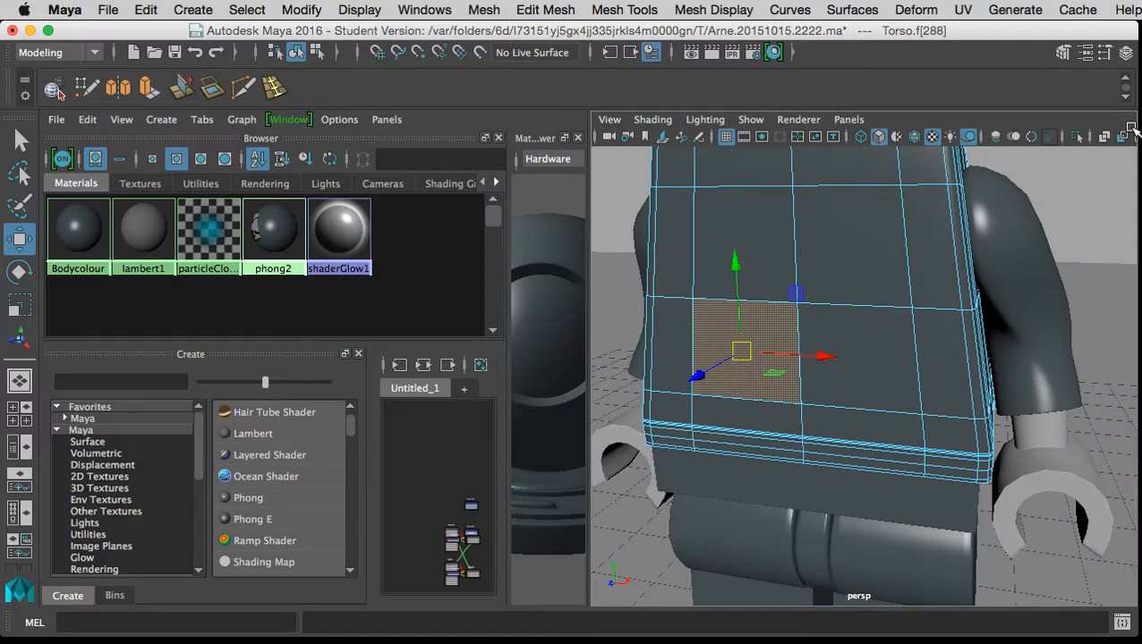
Enable camera-based Drag selection in the Modeling Toolkit, paint-select all the torso's front faces and grow the selection.
left_click(1064, 56)
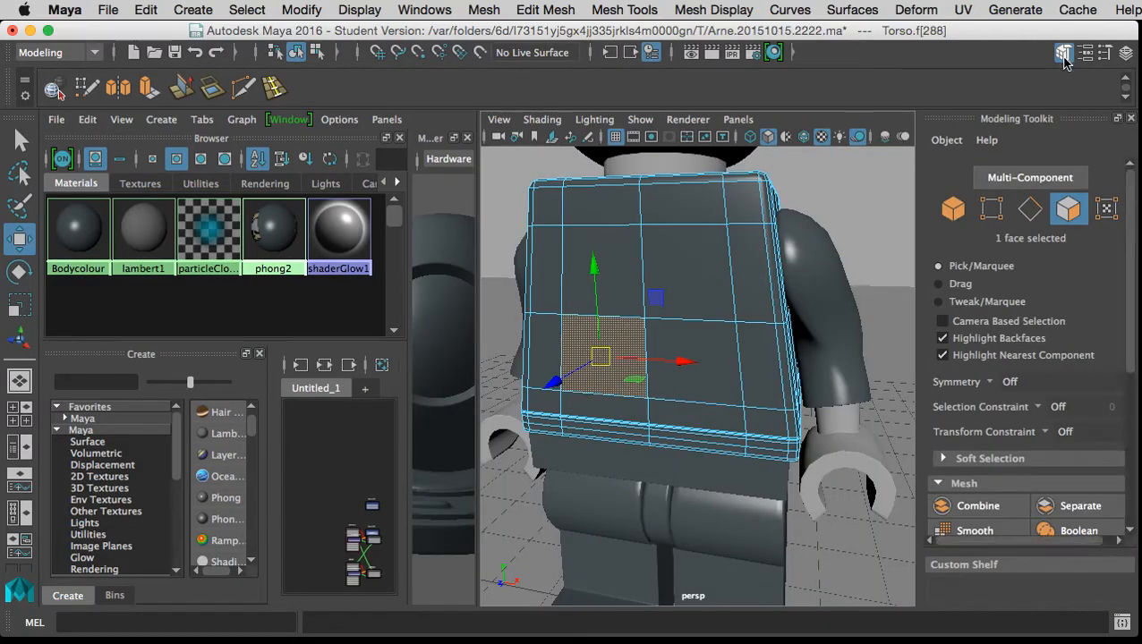
left_click(938, 284)
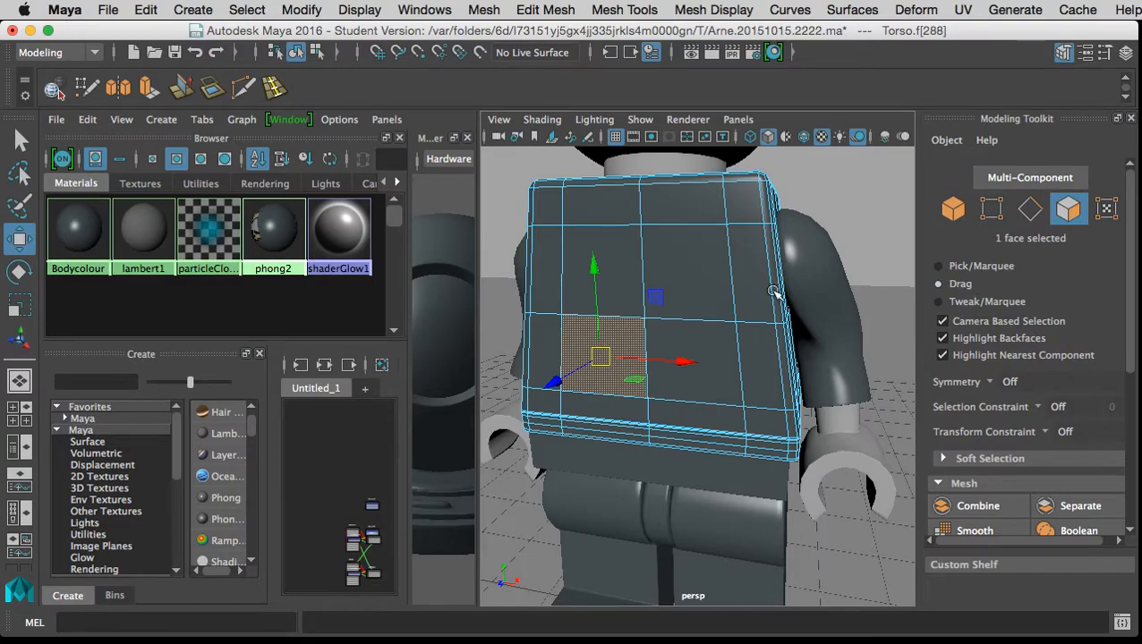
mouse_move(545, 215)
left_mouse_down()
mouse_move(734, 212)
mouse_move(739, 251)
mouse_move(637, 263)
left_mouse_up()
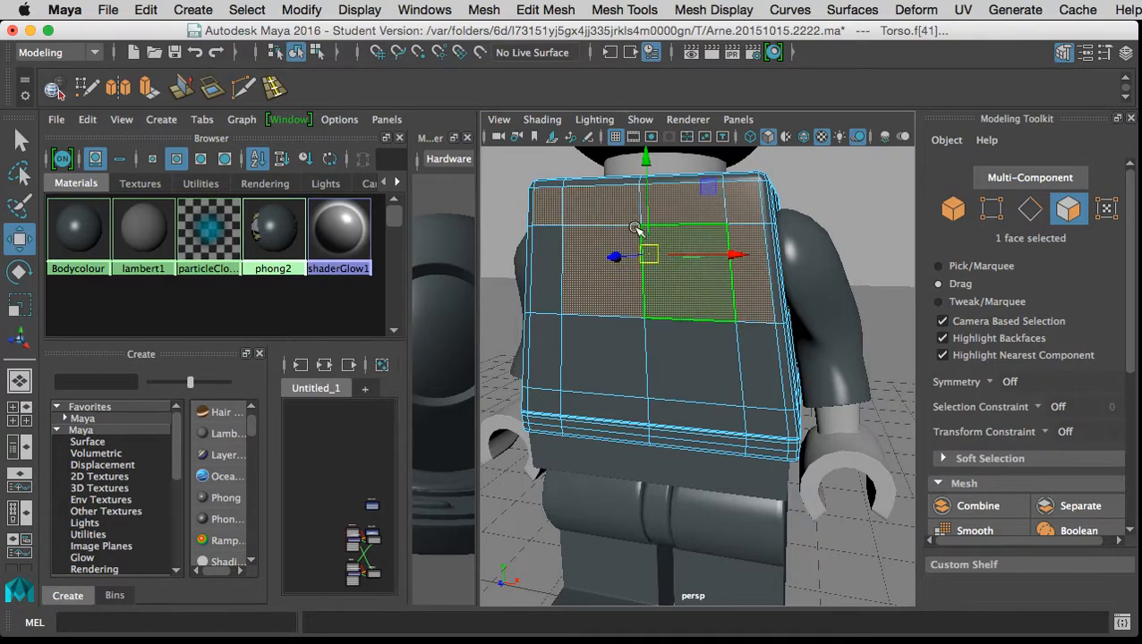
mouse_move(548, 213)
left_mouse_down()
mouse_move(540, 300)
mouse_move(555, 428)
mouse_move(617, 428)
mouse_move(601, 414)
mouse_move(669, 426)
mouse_move(677, 441)
mouse_move(760, 447)
mouse_move(757, 394)
mouse_move(671, 376)
mouse_move(613, 310)
mouse_move(742, 287)
mouse_move(729, 204)
mouse_move(573, 206)
mouse_move(555, 222)
left_mouse_up()
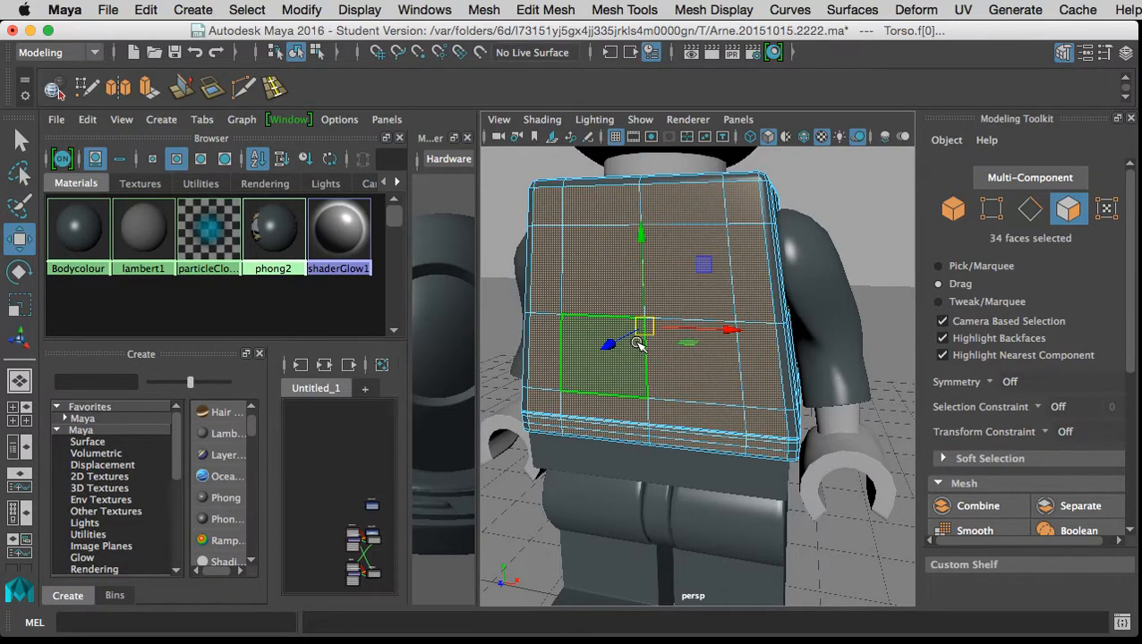
key("shift+period")
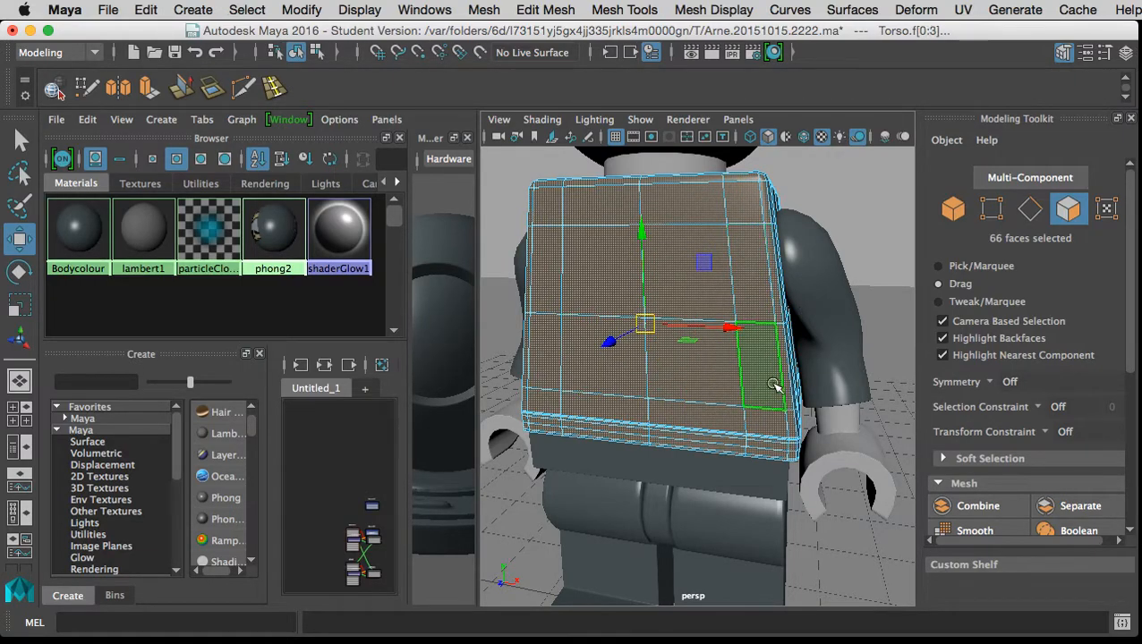
Add the four faces at the upper middle of the torso's back to the selection.
left_click_drag(815, 367, 607, 356, "alt")
scroll(719, 366, "down", 8)
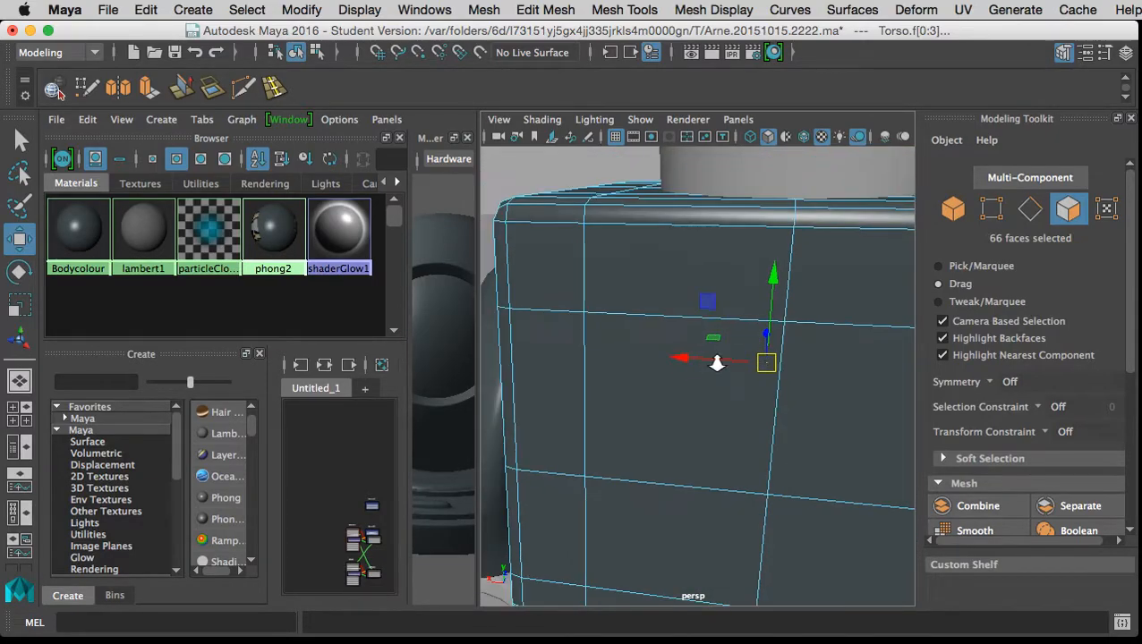
left_click_drag(716, 395, 747, 407, "alt")
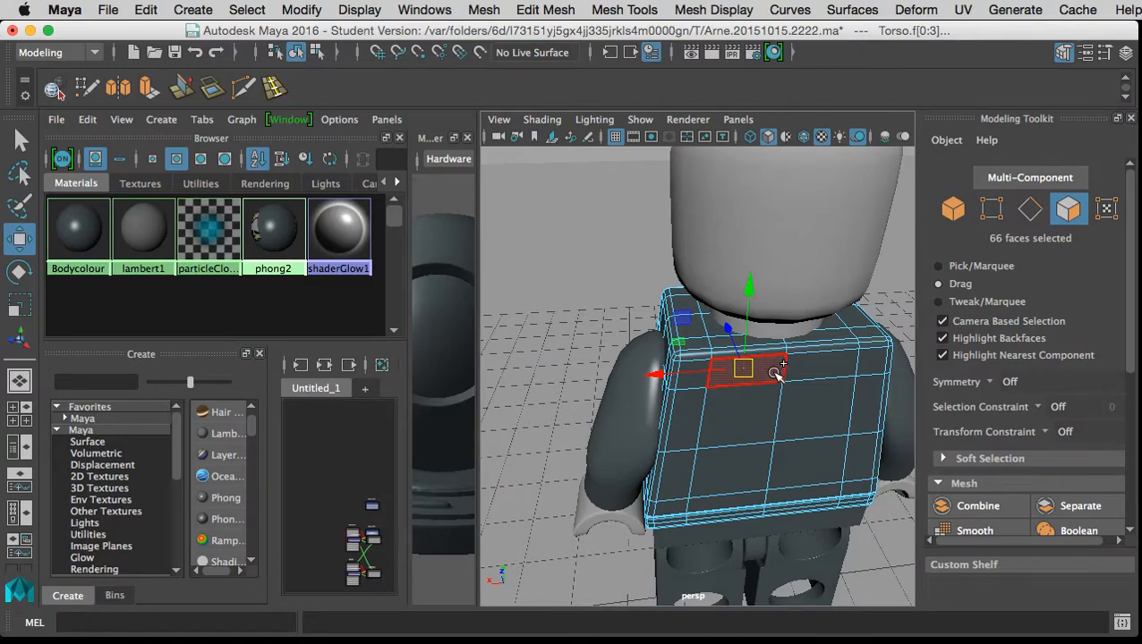
mouse_move(779, 372)
left_mouse_down("shift")
mouse_move(808, 374)
mouse_move(808, 414)
mouse_move(740, 426)
left_mouse_up("shift")
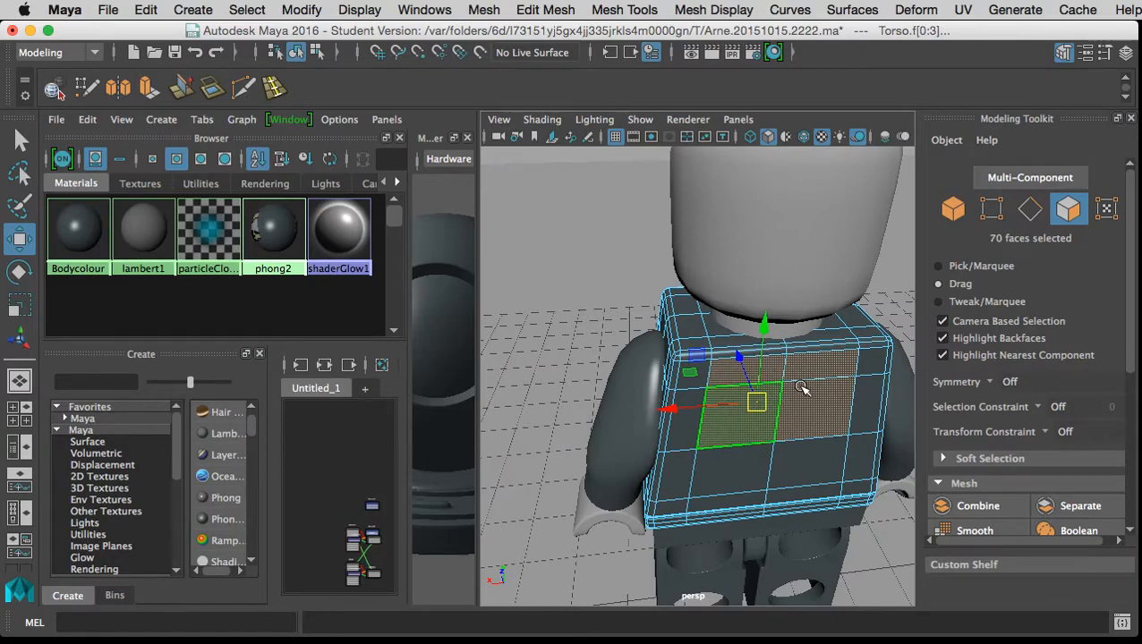
Assign the phong2 material to the selected torso faces.
left_click_drag(754, 431, 701, 351, "alt")
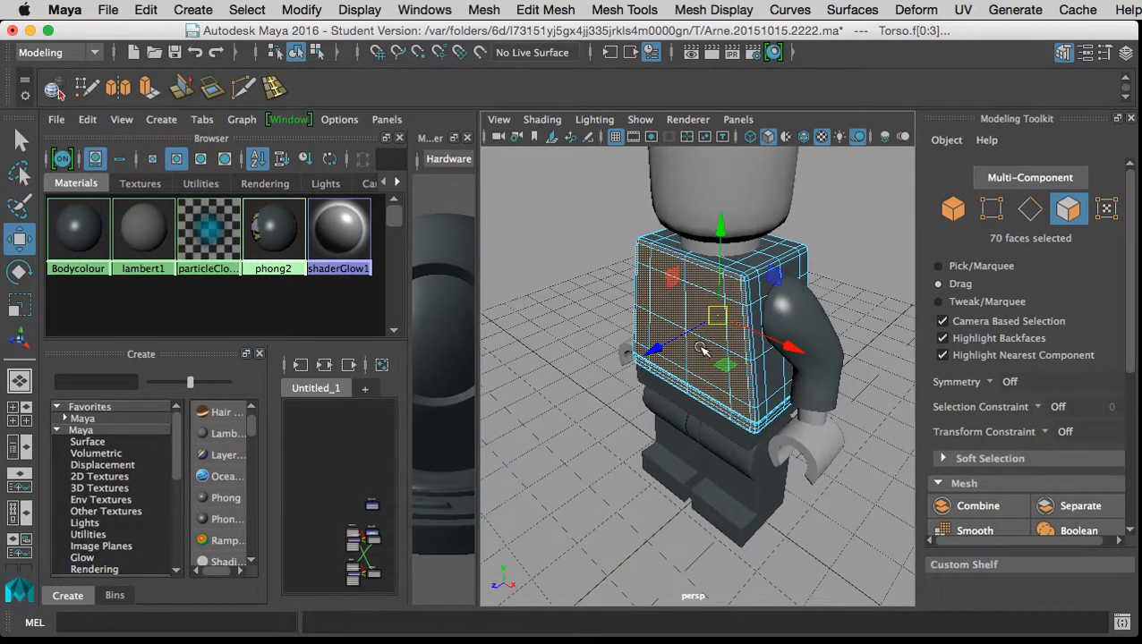
right_click(269, 230)
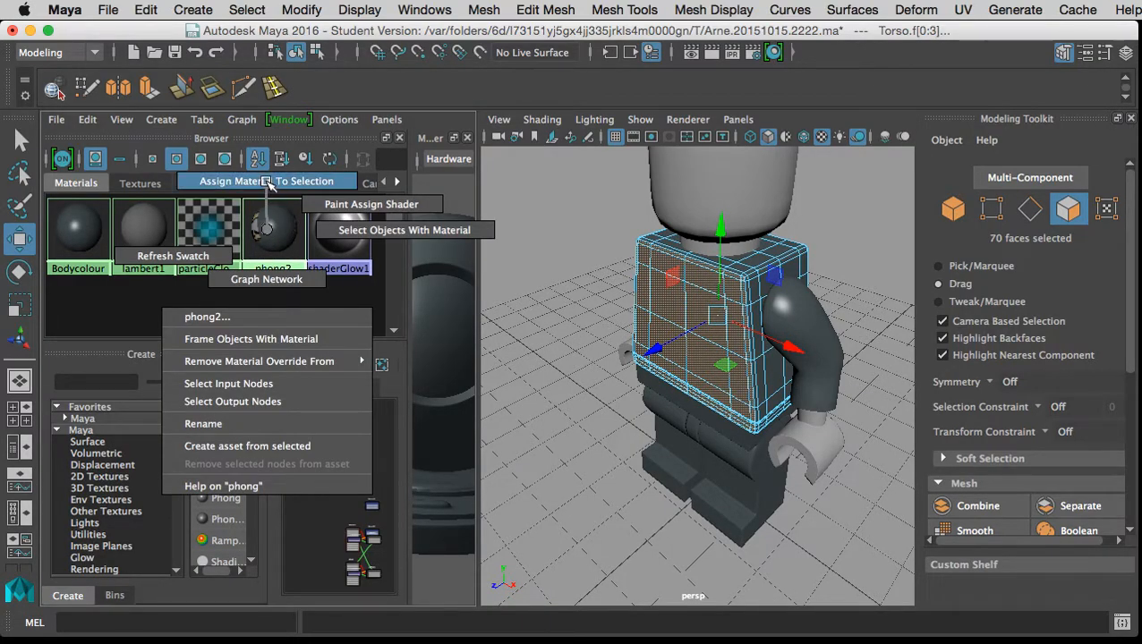
left_click(265, 184)
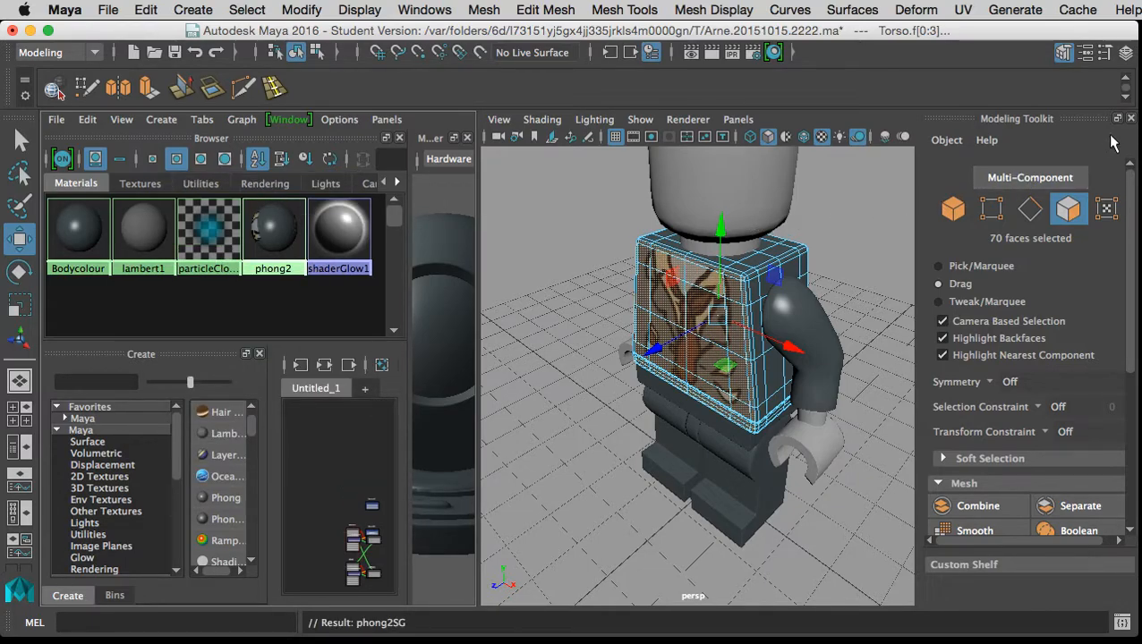
Close the Modeling Toolkit and return the torso from face selection to object mode, clearing its selection.
left_click(1132, 122)
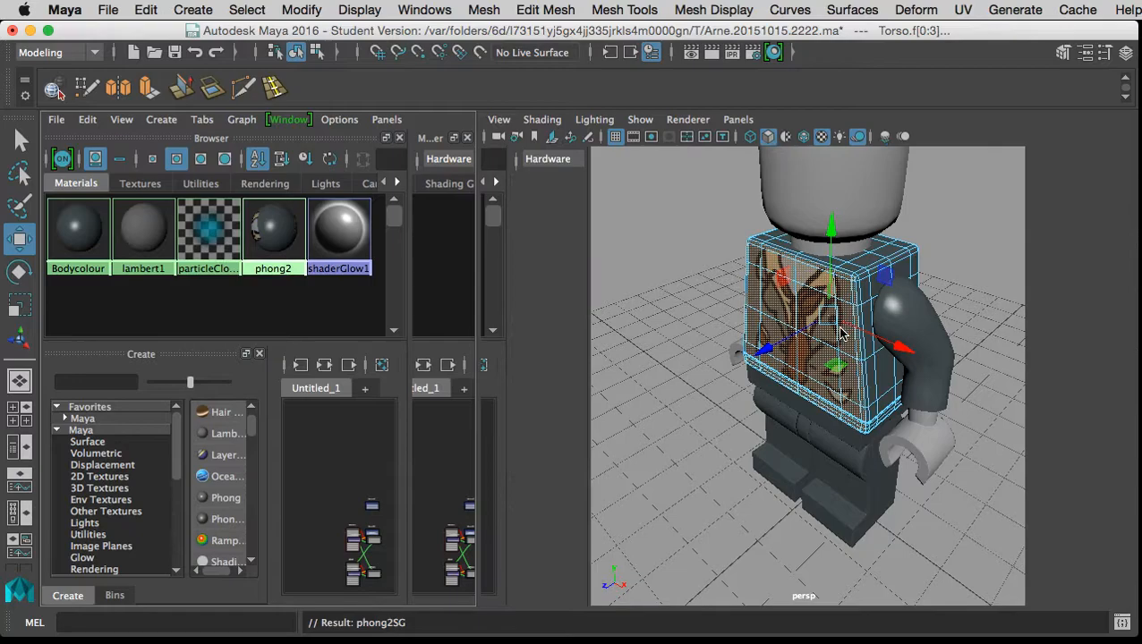
right_click(845, 274)
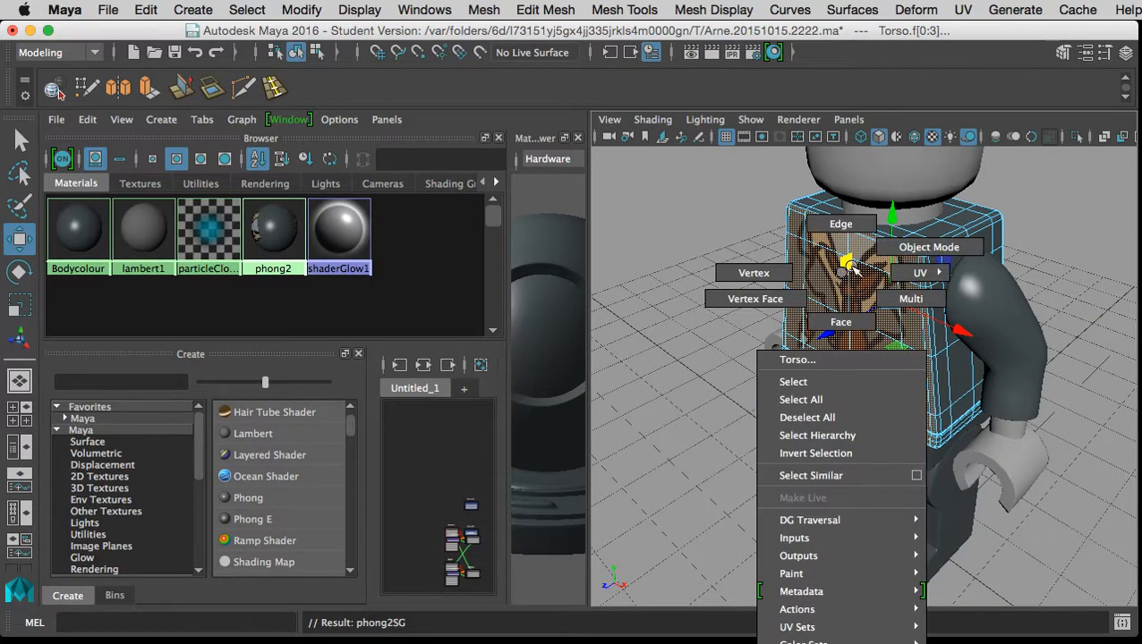
left_click(886, 249)
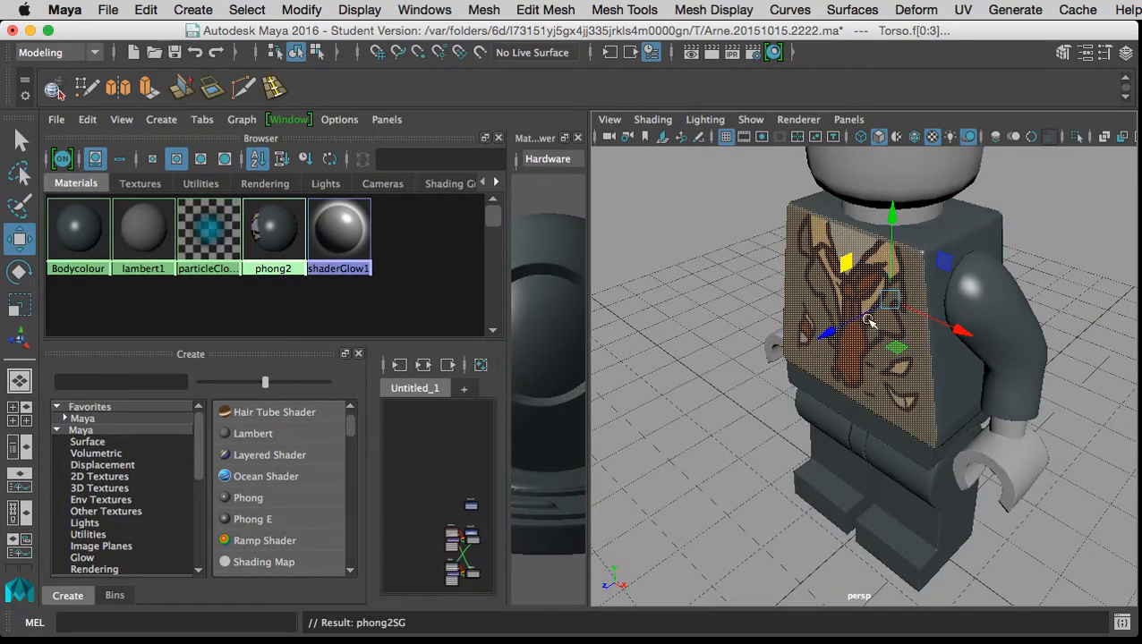
left_click(763, 202)
Examine the textured torso from the front and check which parts, such as the head and right hand, still need a skin colour.
left_click_drag(785, 339, 916, 327)
left_click_drag(850, 356, 815, 367)
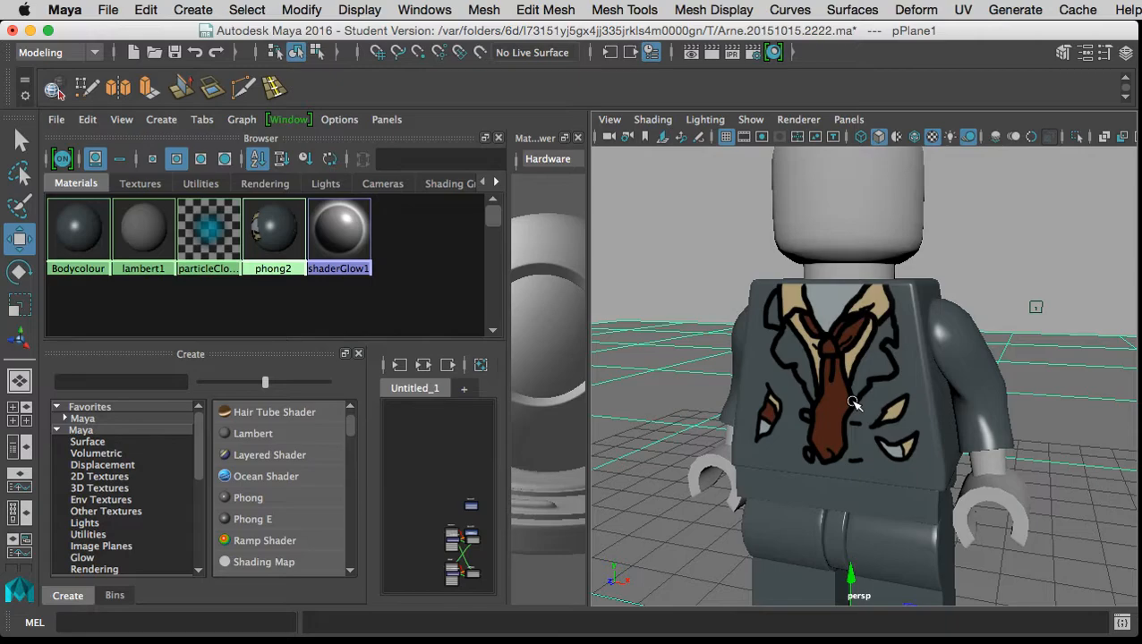
left_click_drag(880, 389, 850, 425)
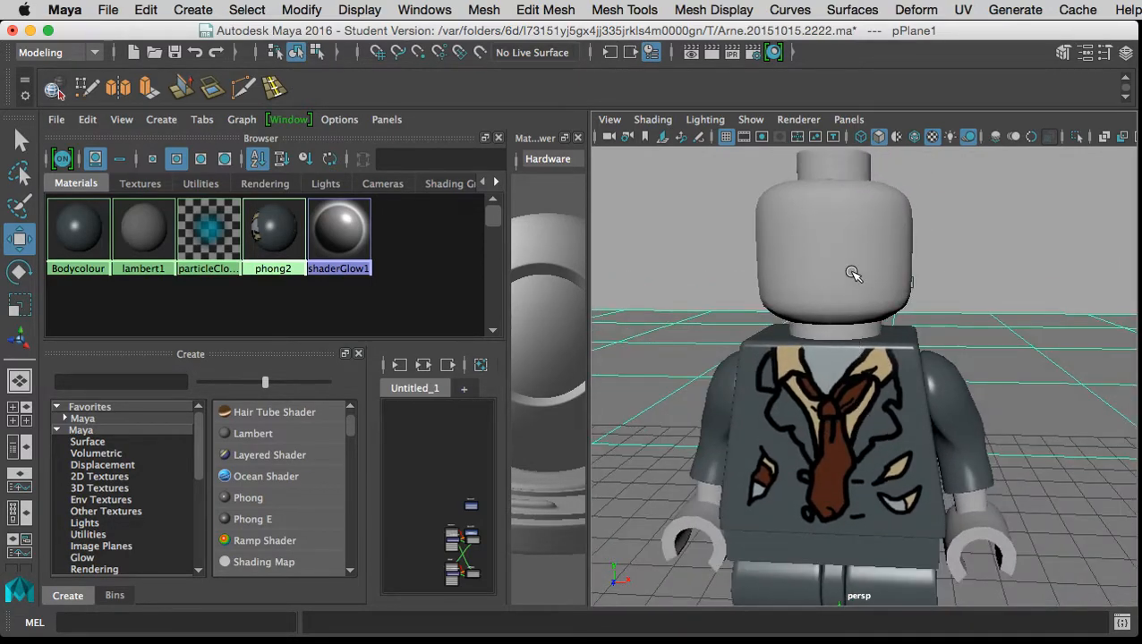
left_click(848, 286)
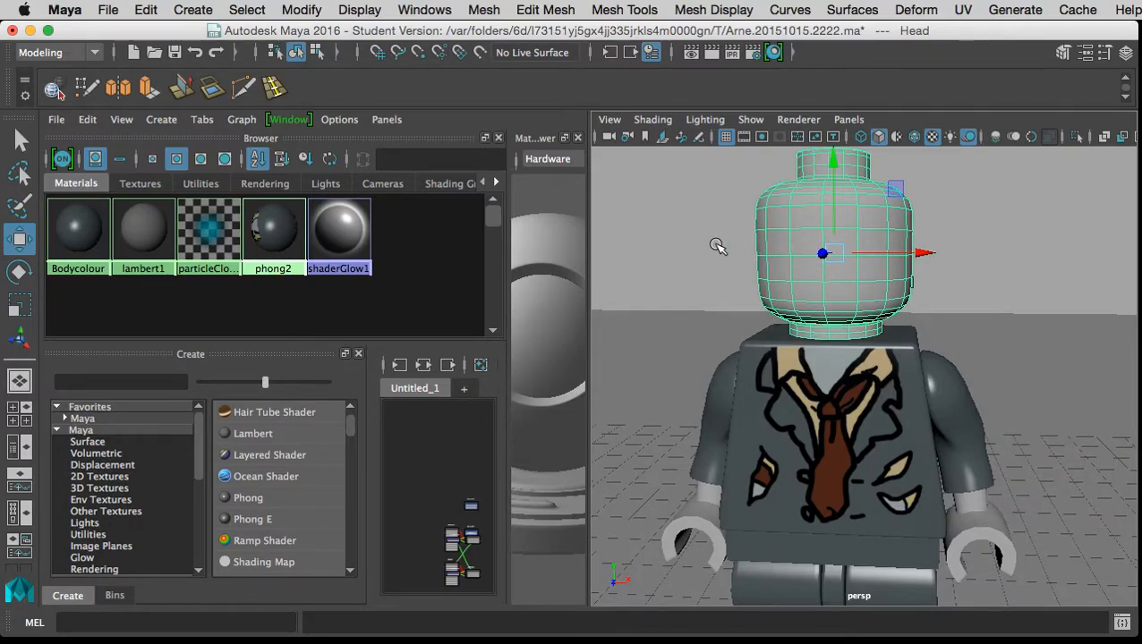
left_click(717, 245)
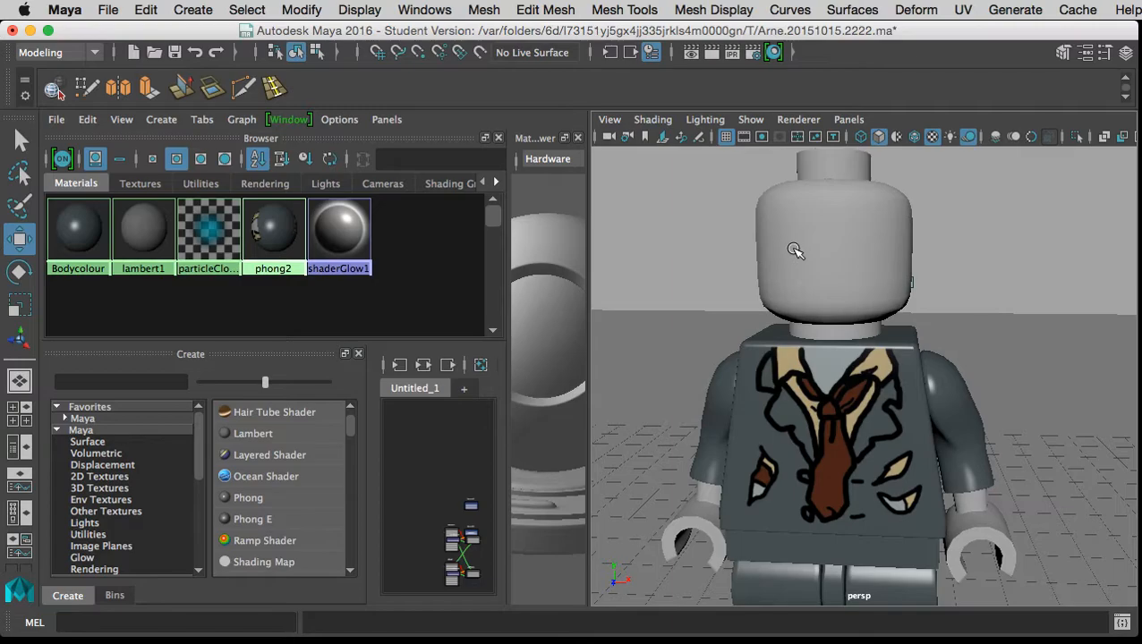
left_click_drag(793, 247, 799, 251)
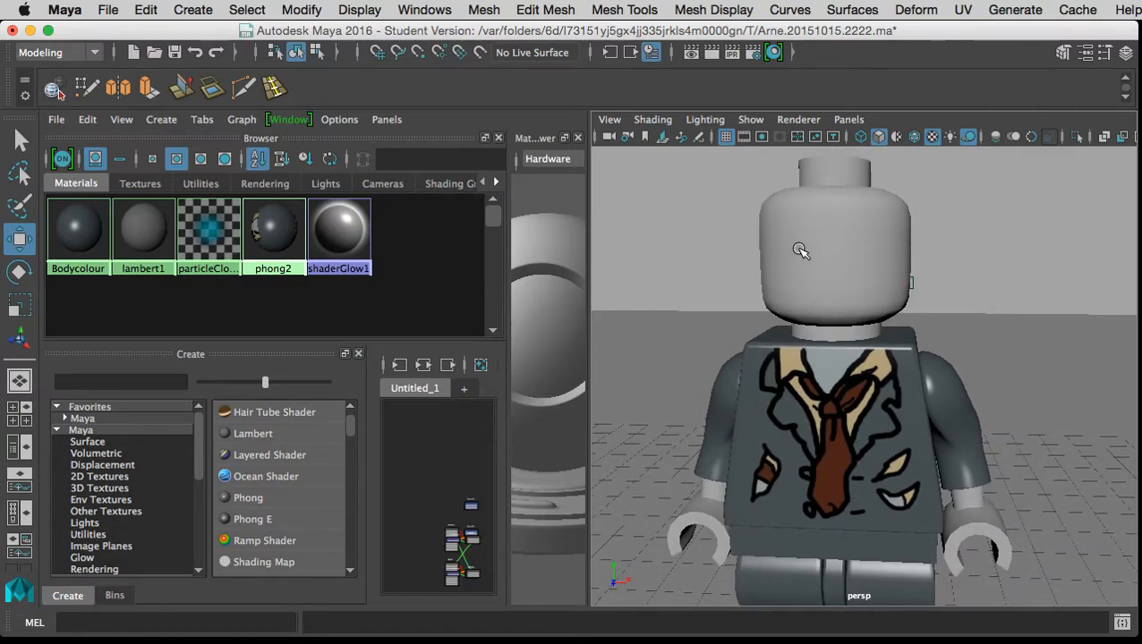
left_click(805, 268)
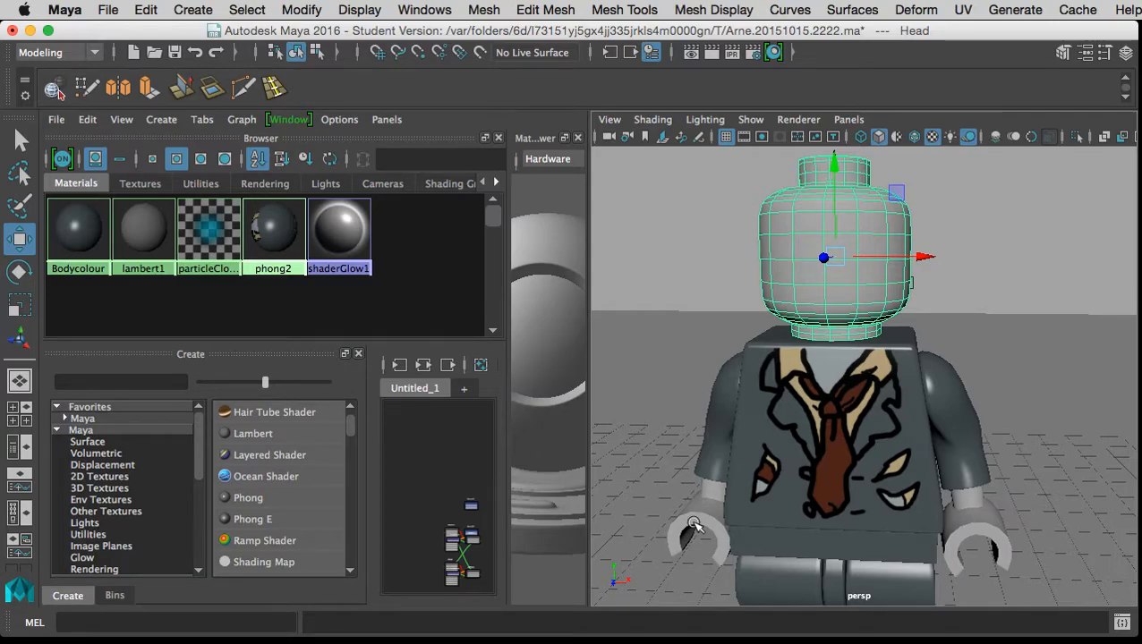
left_click(708, 515)
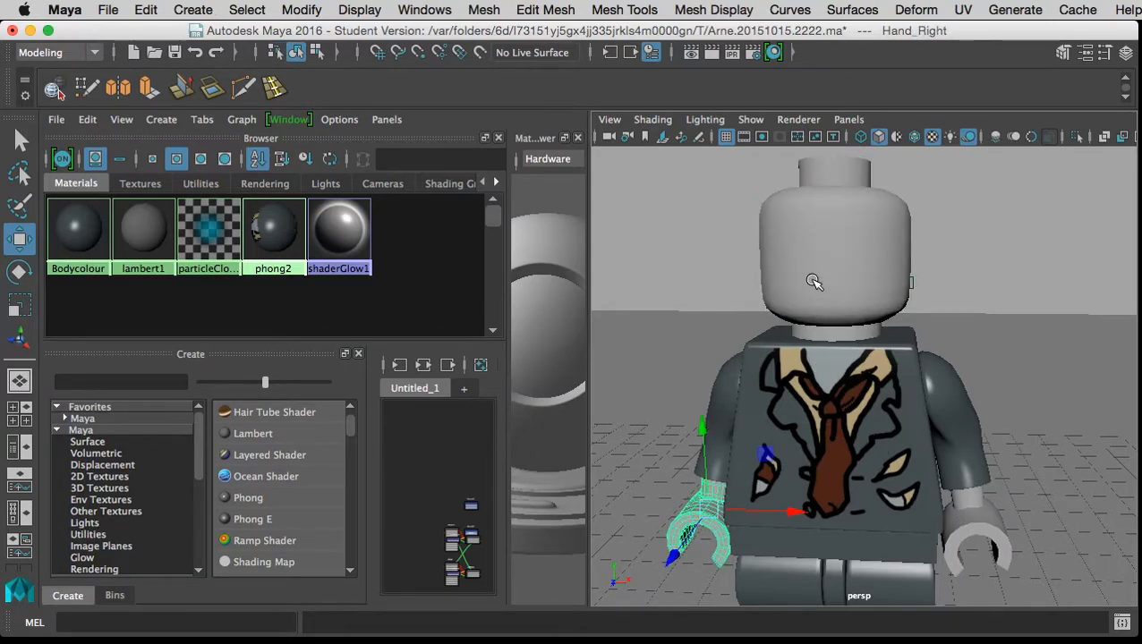
left_click(814, 283)
left_click(733, 257)
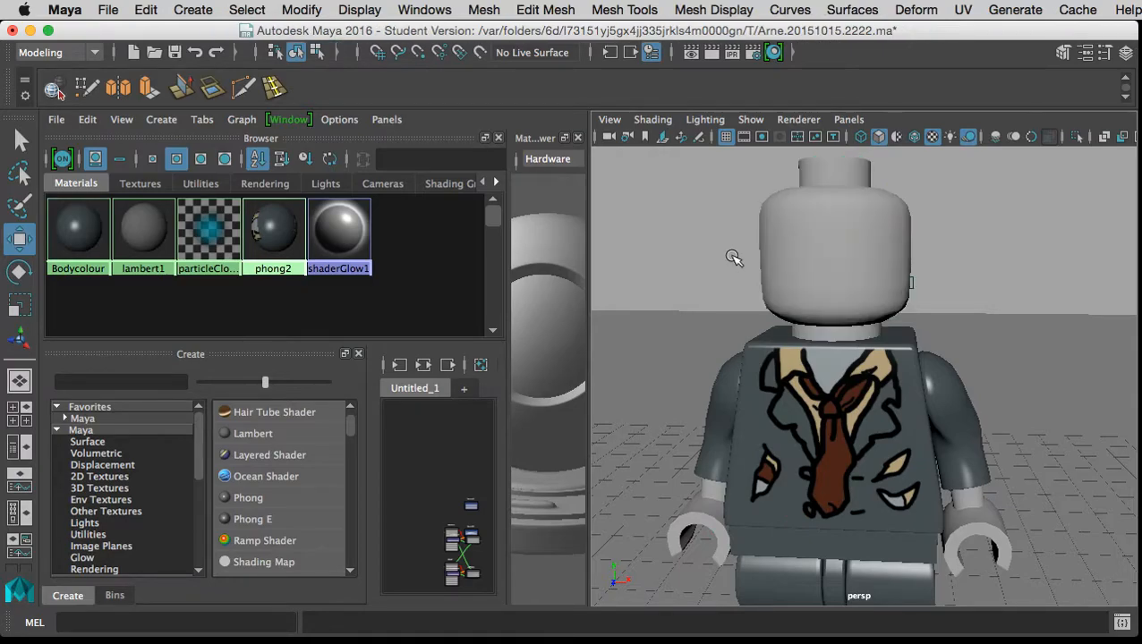
Switch to the Lego texturing folder in Finder and open body_grey.jpg with Adobe Photoshop CS5.
key("super+Tab")
key("super+Tab")
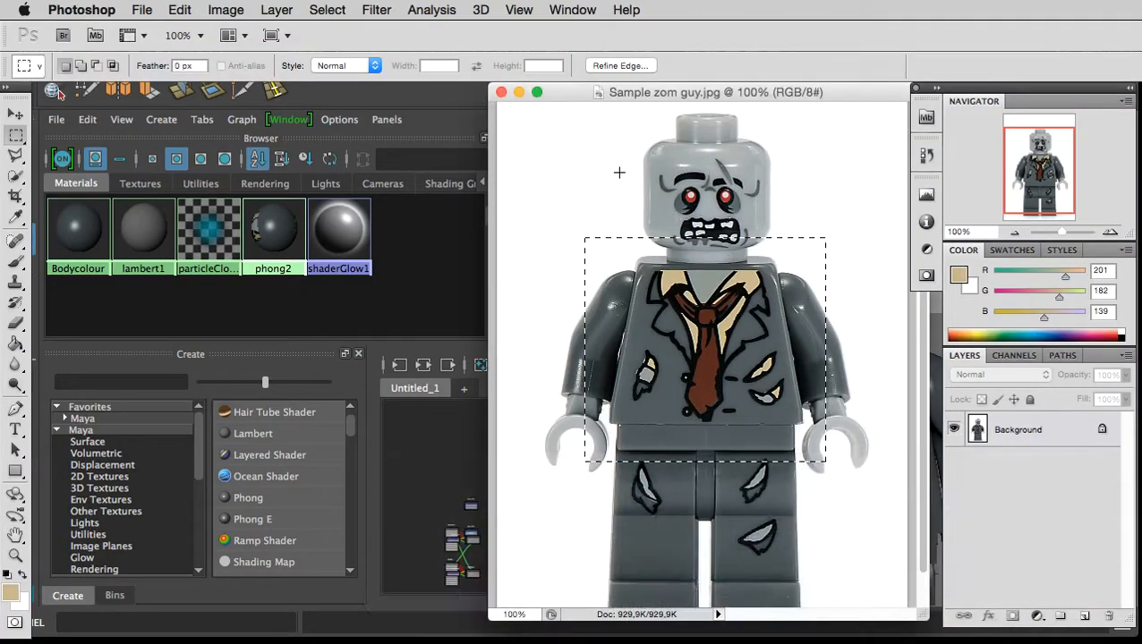
key("super+Tab")
key("super+Tab")
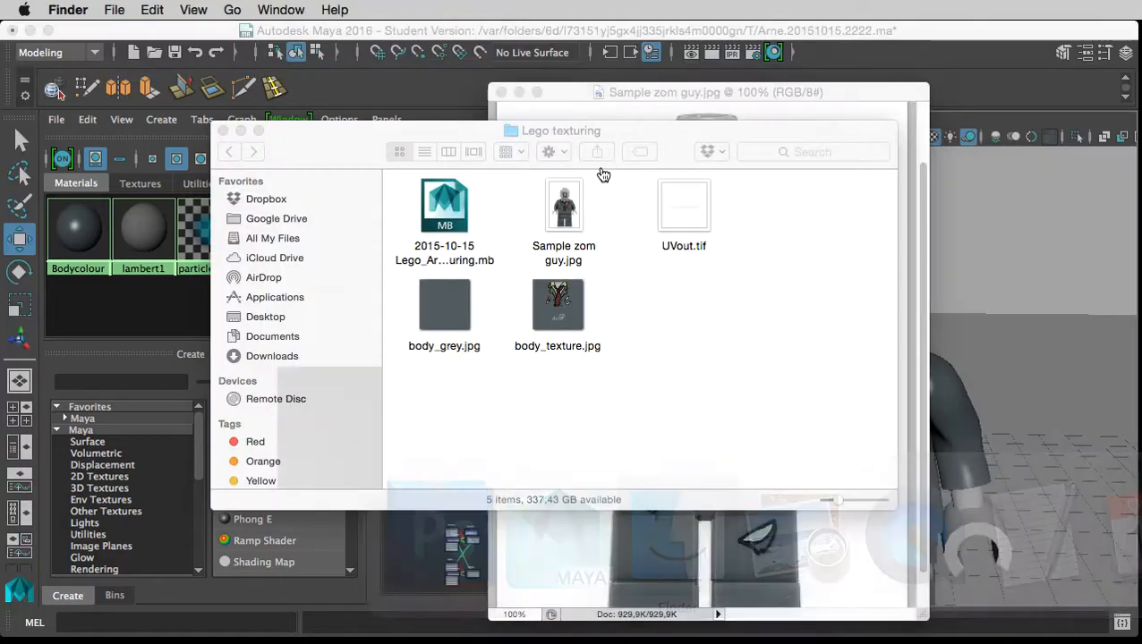
left_click(442, 322)
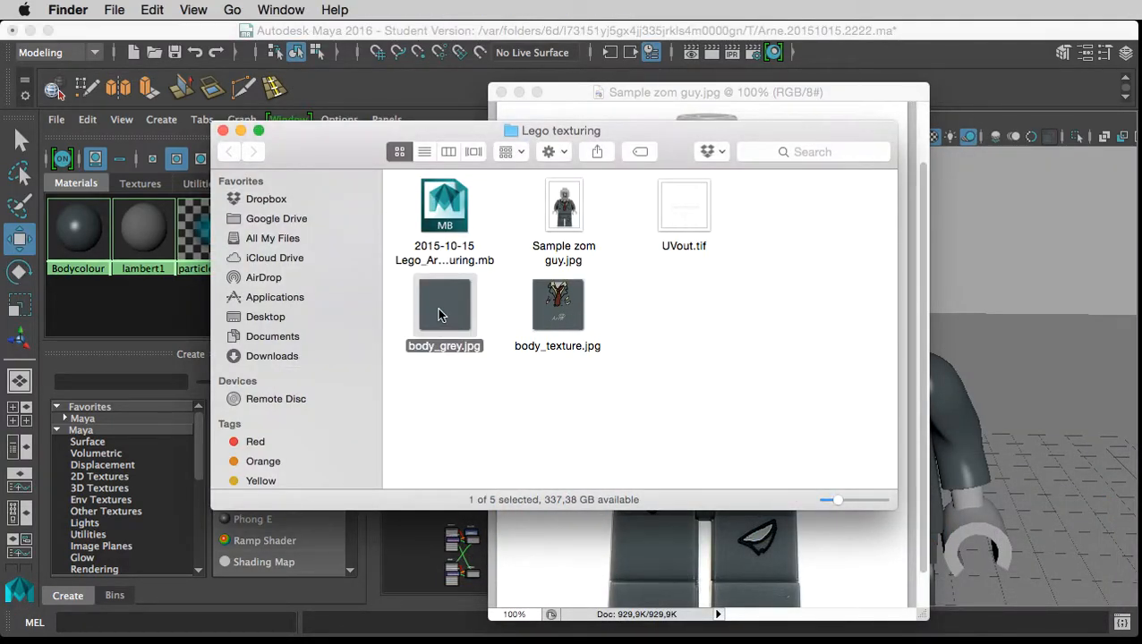
right_click(437, 308)
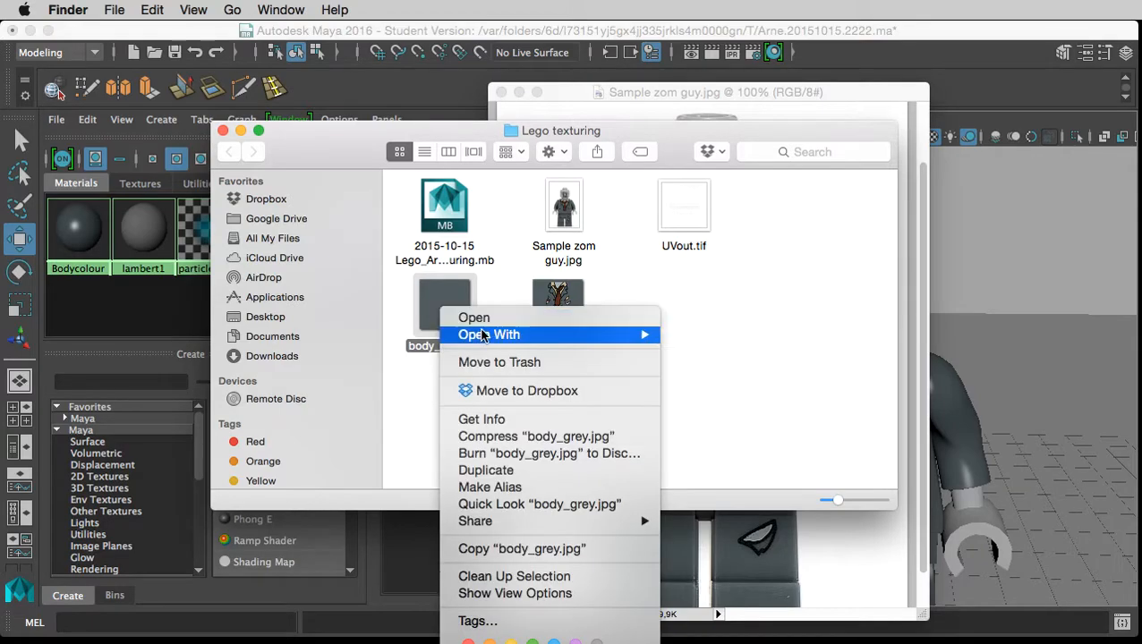
mouse_move(483, 337)
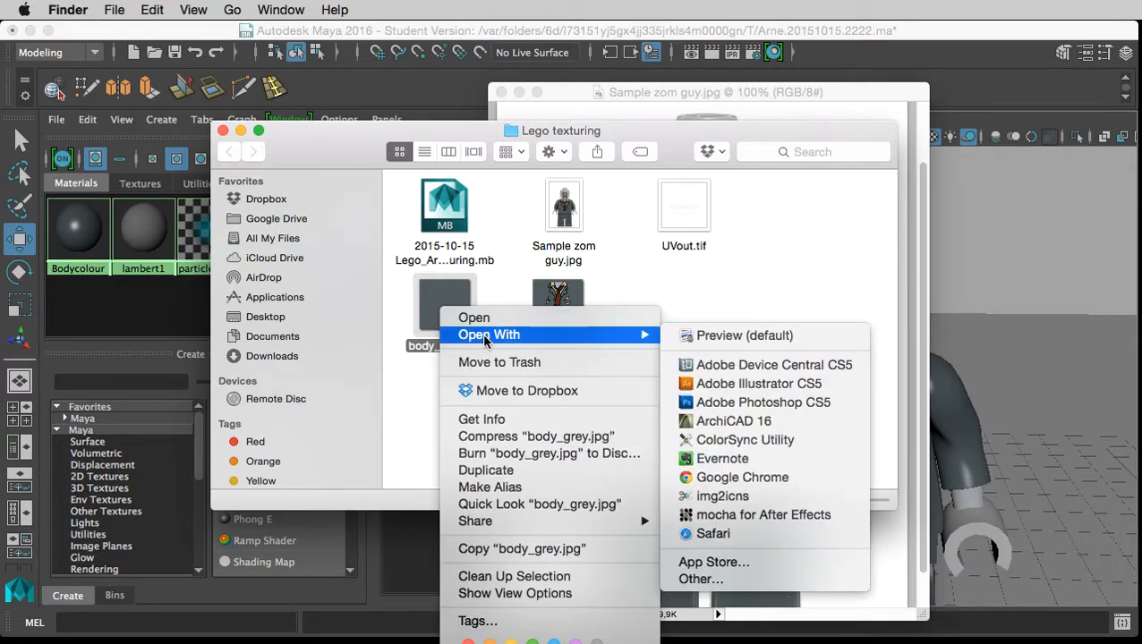
left_click(711, 403)
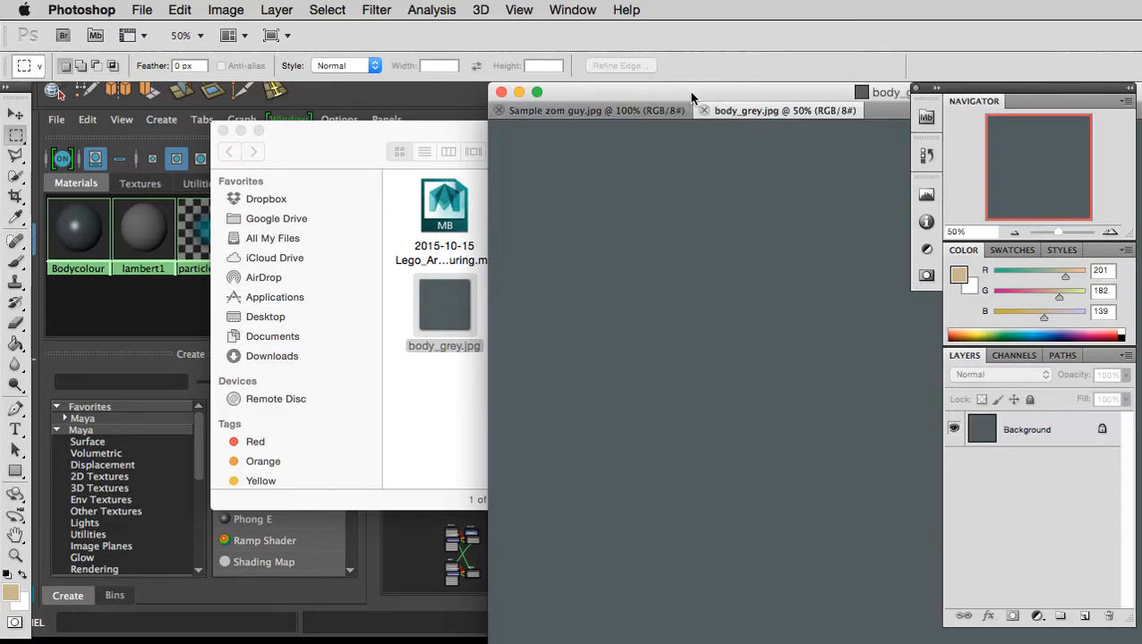
Shrink the body_grey.jpg window, fit the whole image in it, and float Sample zom guy.jpg in its own window beside it.
left_click_drag(692, 96, 231, 93)
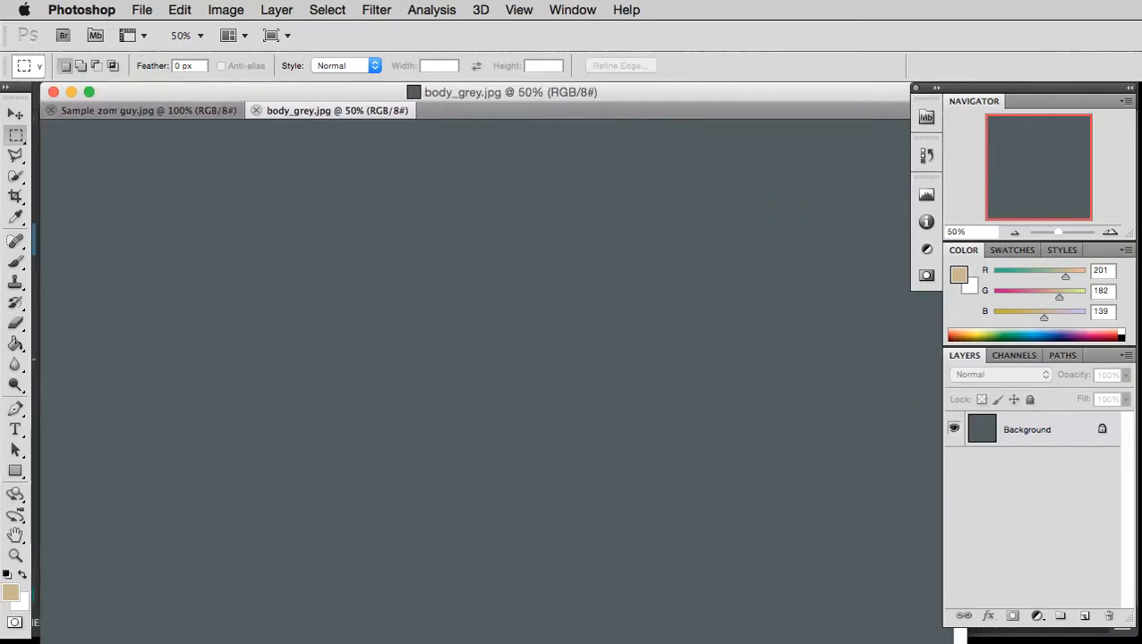
left_click_drag(954, 637, 624, 621)
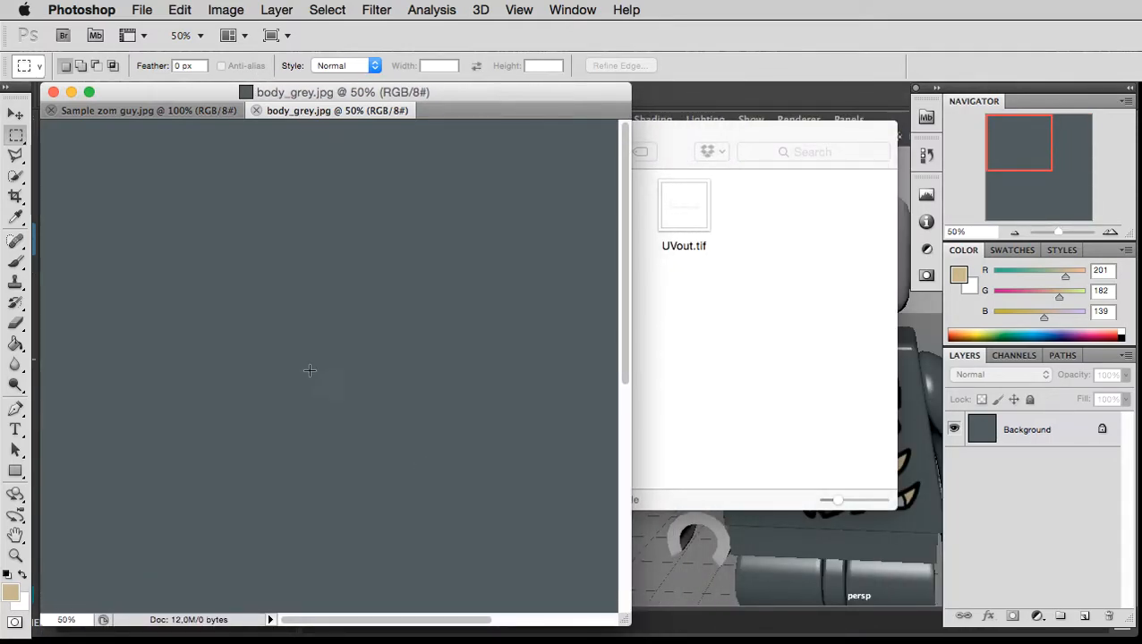
scroll(308, 370, "down", 5)
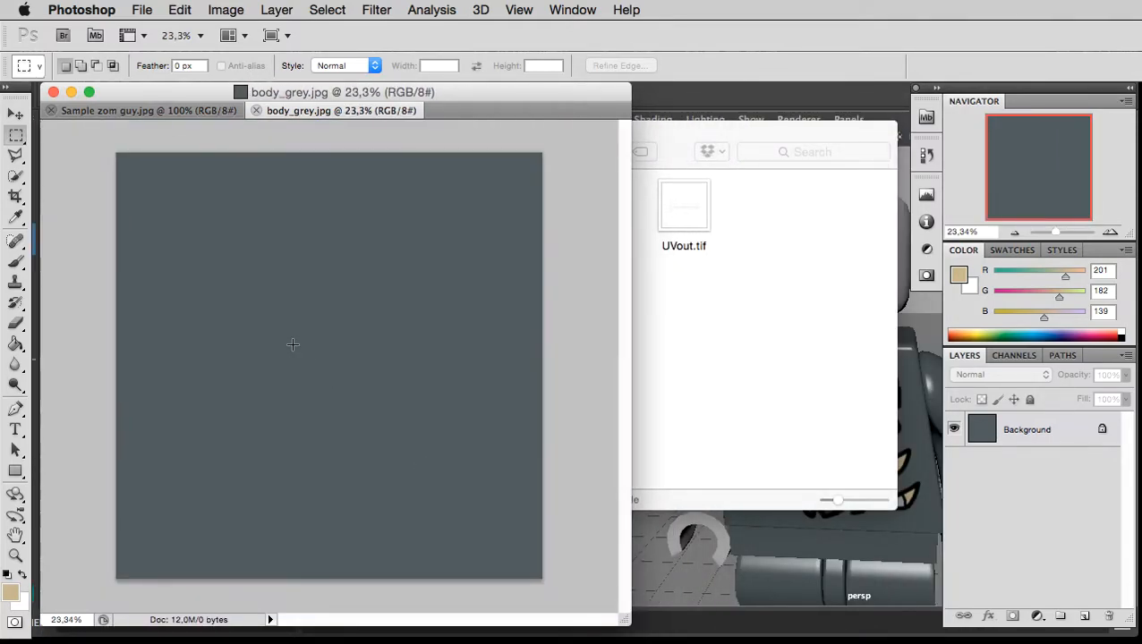
left_click(134, 112)
left_click_drag(153, 117, 637, 105)
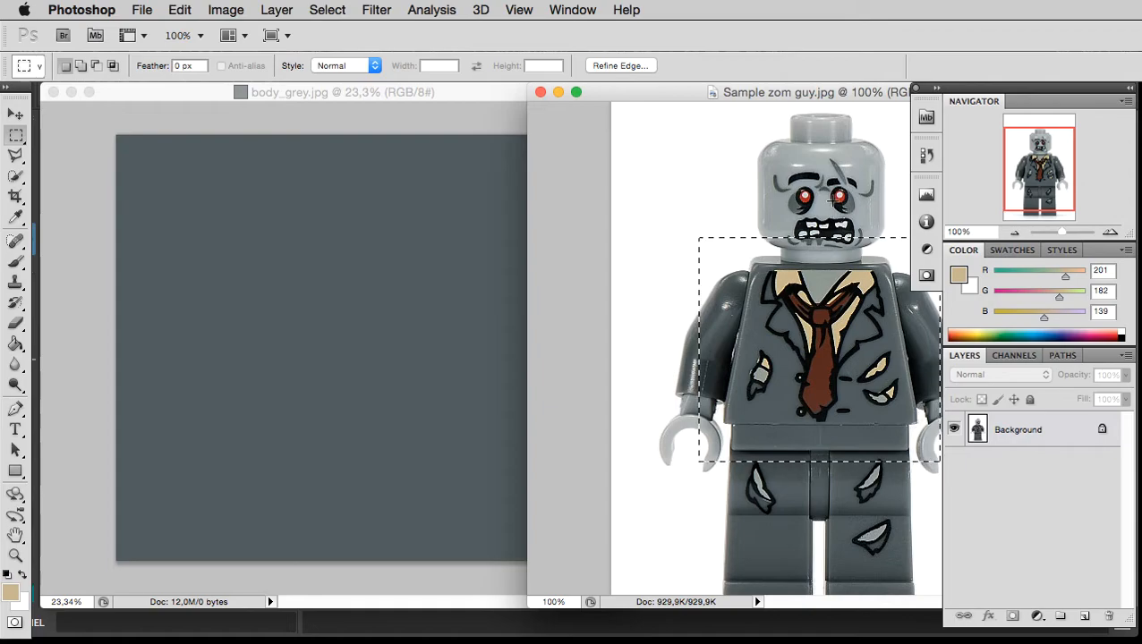
Sample the light grey skin colour from the zombie's face and fill the body_grey.jpg canvas with it.
key("i")
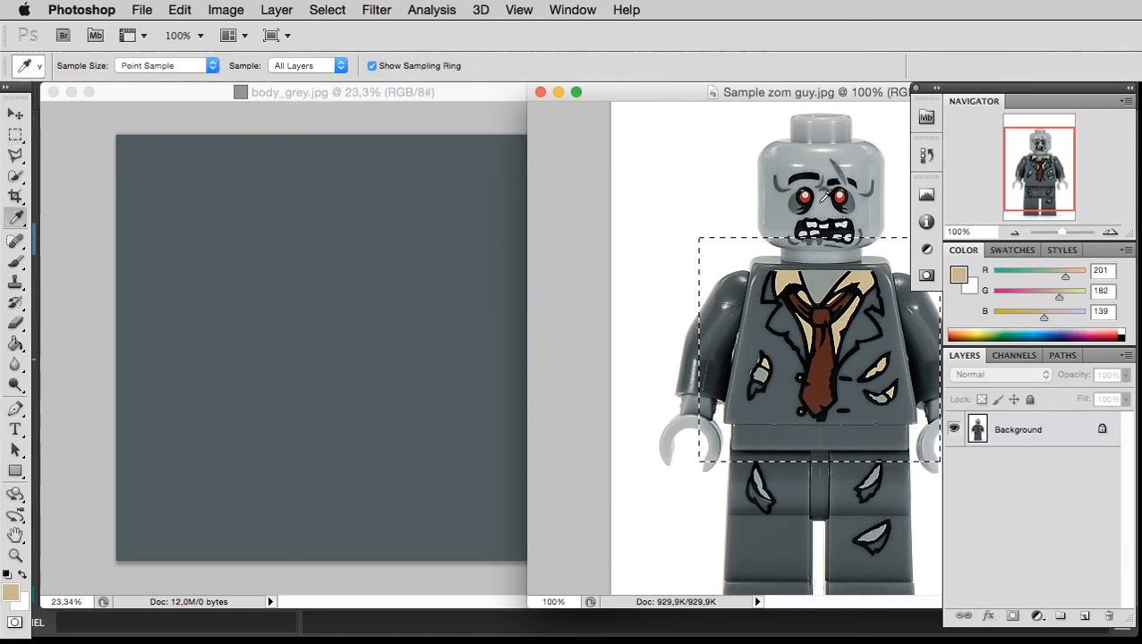
left_click(821, 201)
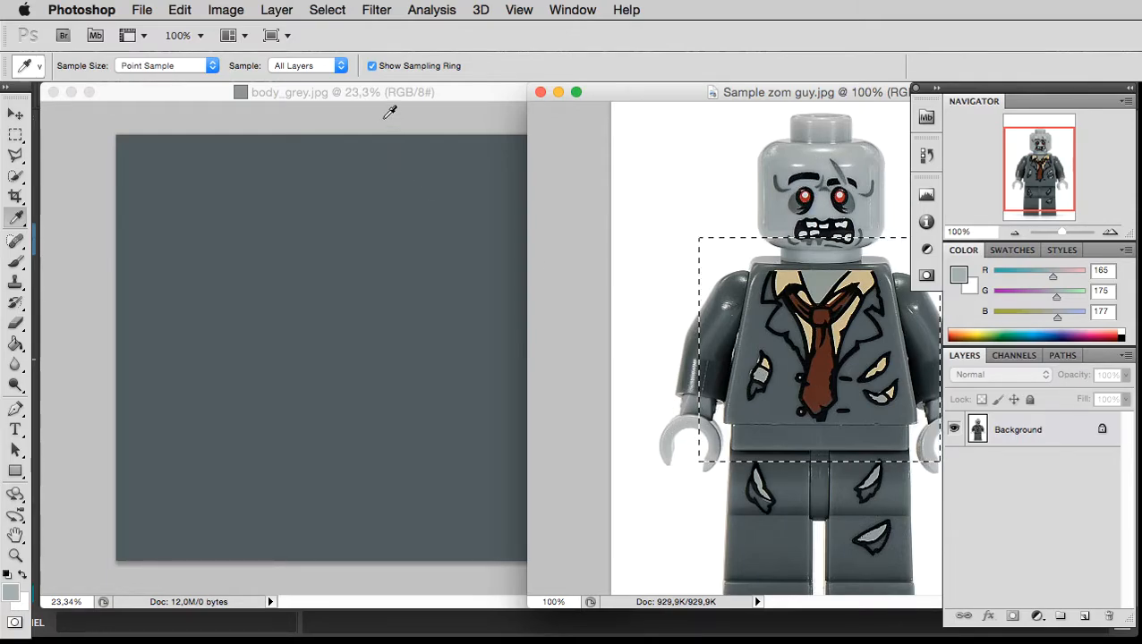
left_click(380, 93)
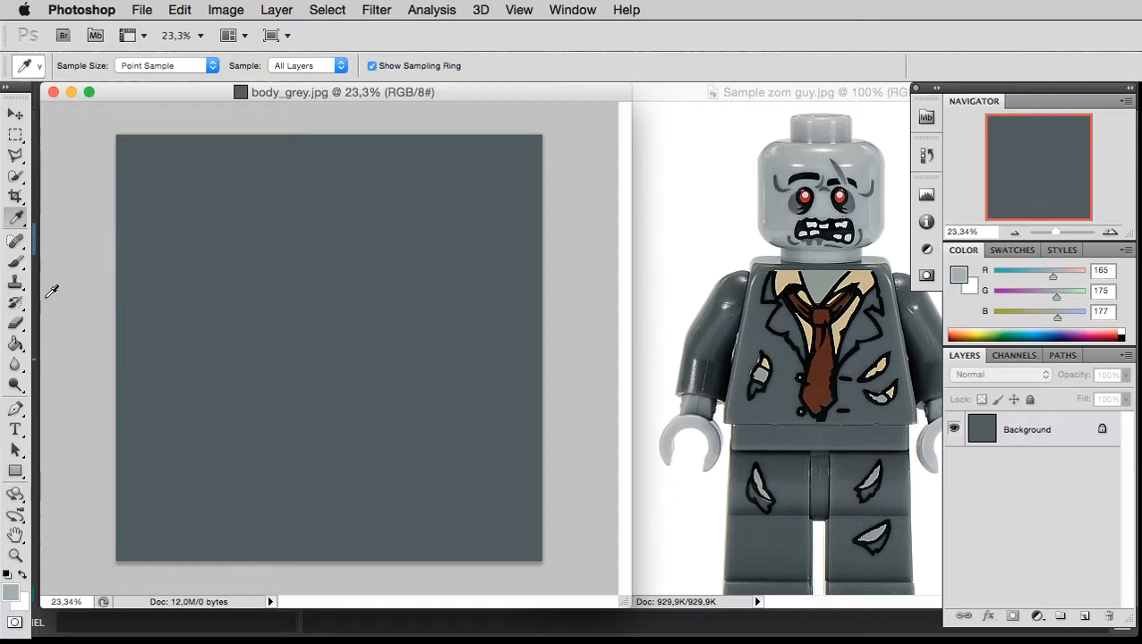
left_click(14, 355)
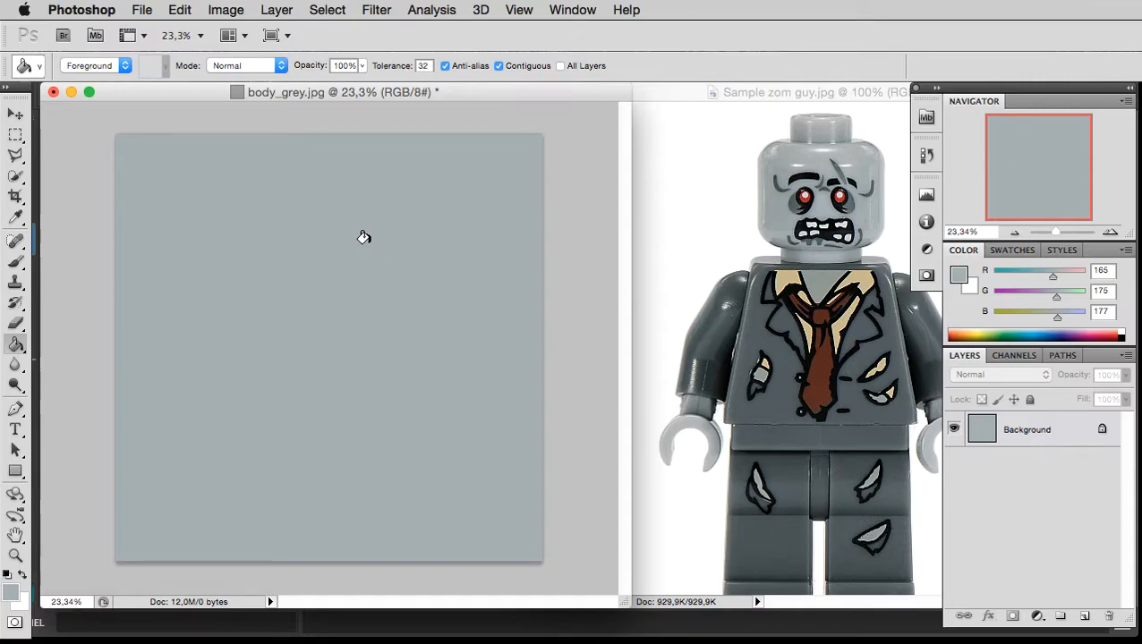
Save the light grey image as head_grey.jpg in the Lego texturing folder, as a JPEG with quality 10.
left_click(142, 10)
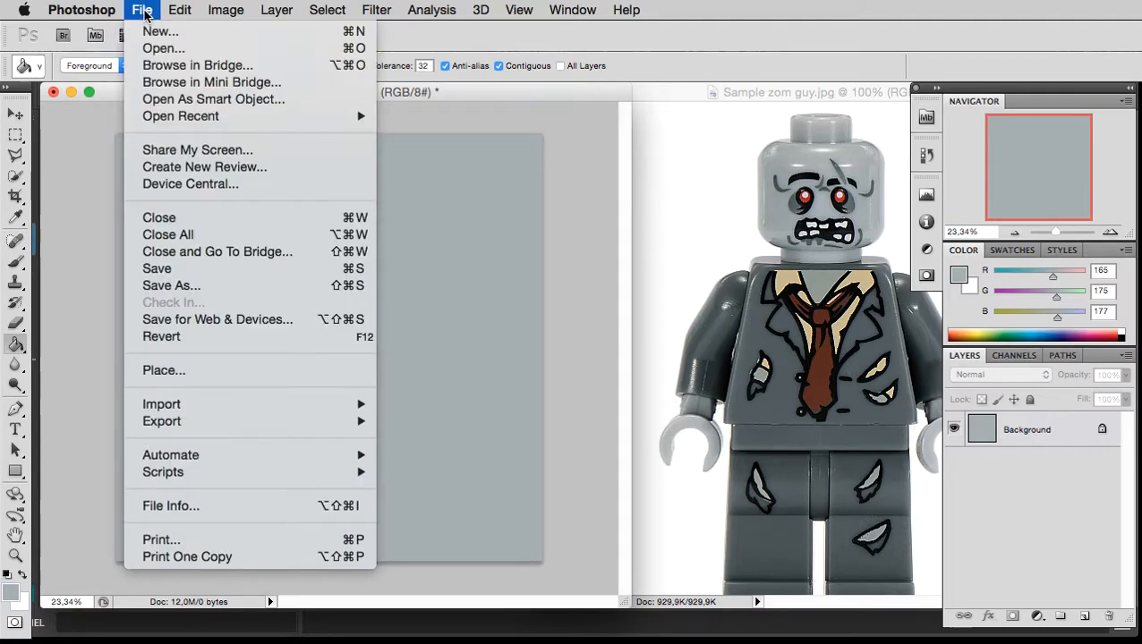
left_click(190, 287)
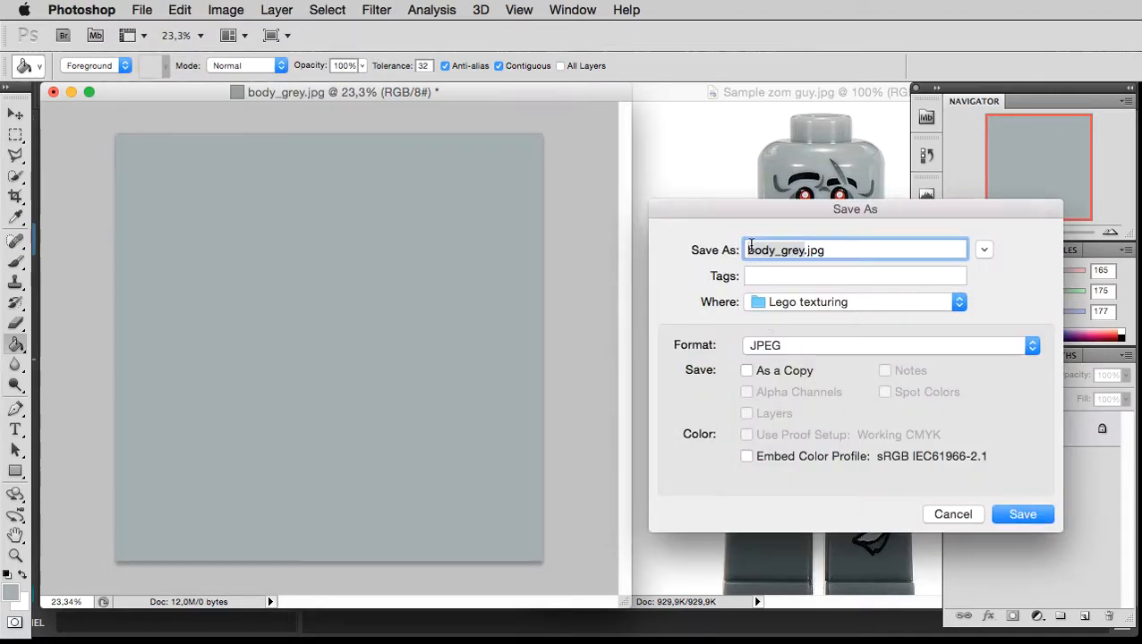
left_click_drag(767, 255, 682, 255)
type("d")
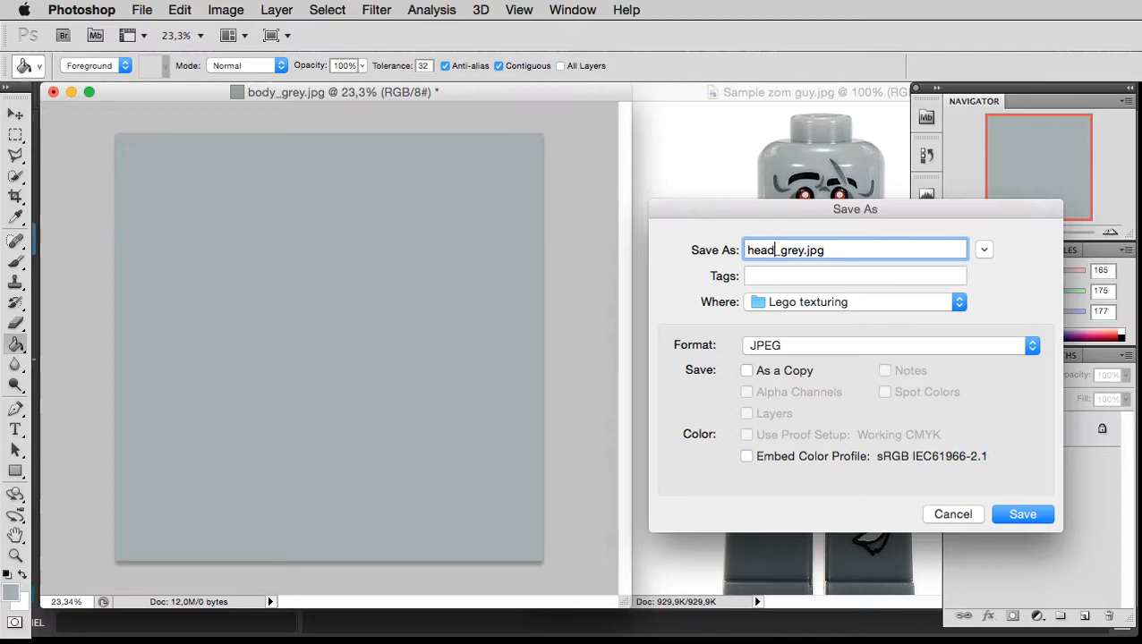
key("Return")
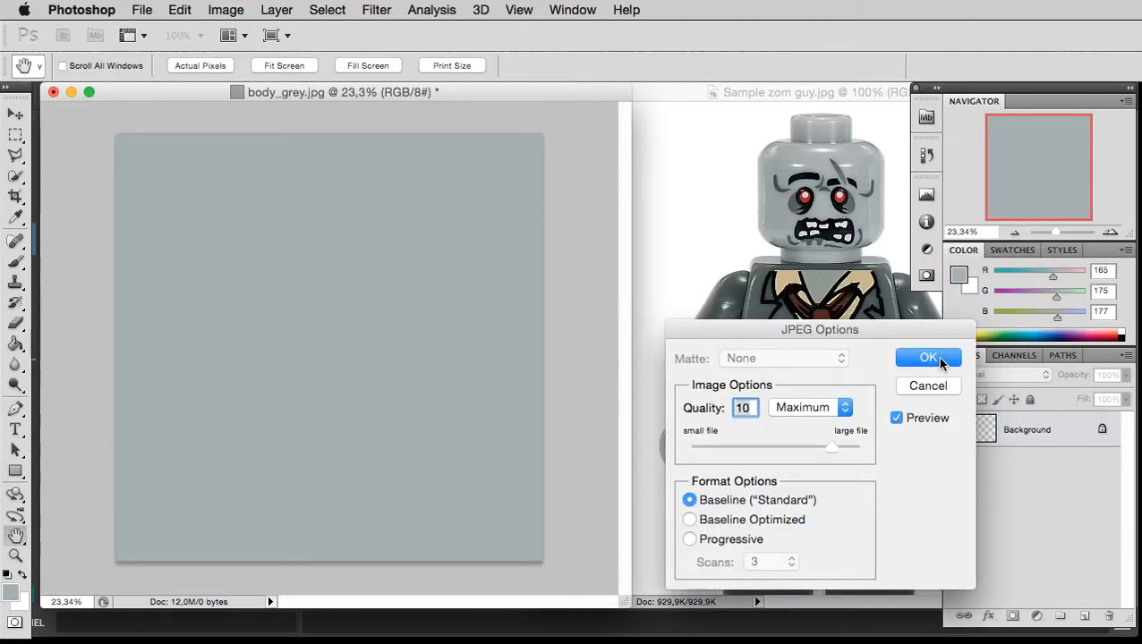
left_click(928, 358)
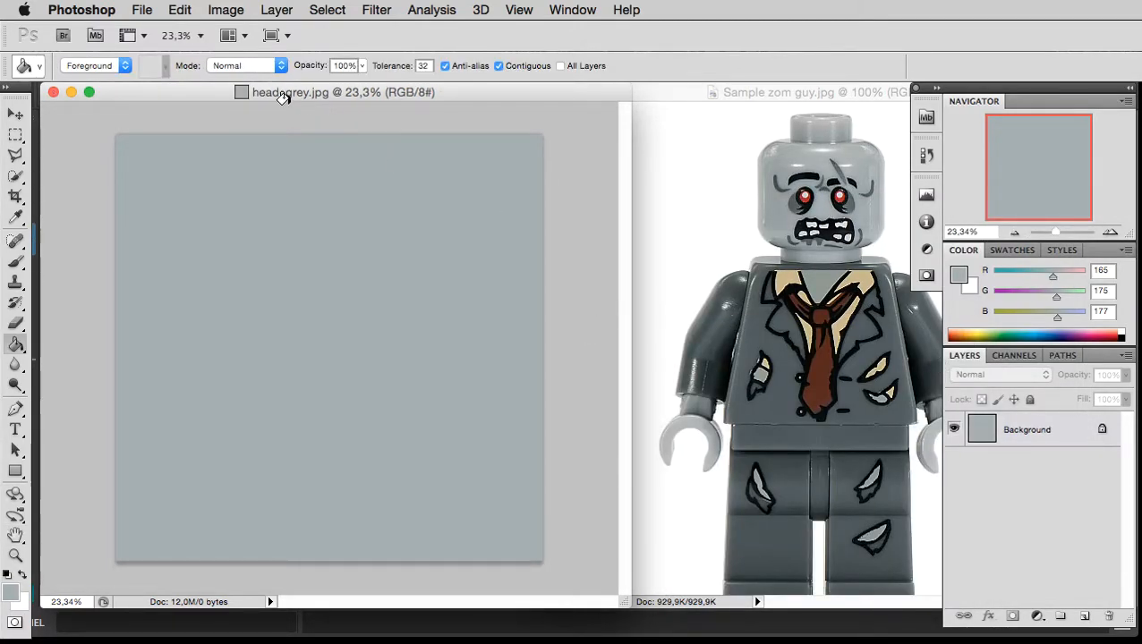
Save a copy of the light grey image as headTIFFFfile.tif in the Lego texturing folder, in TIFF format with LZW compression.
left_click(141, 9)
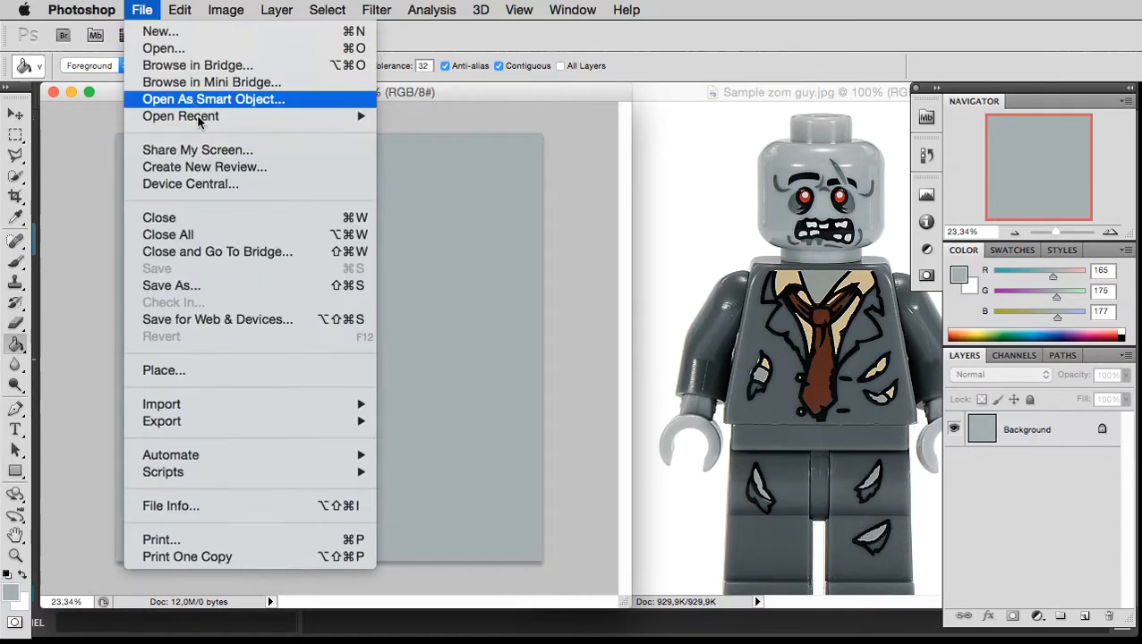
left_click(194, 288)
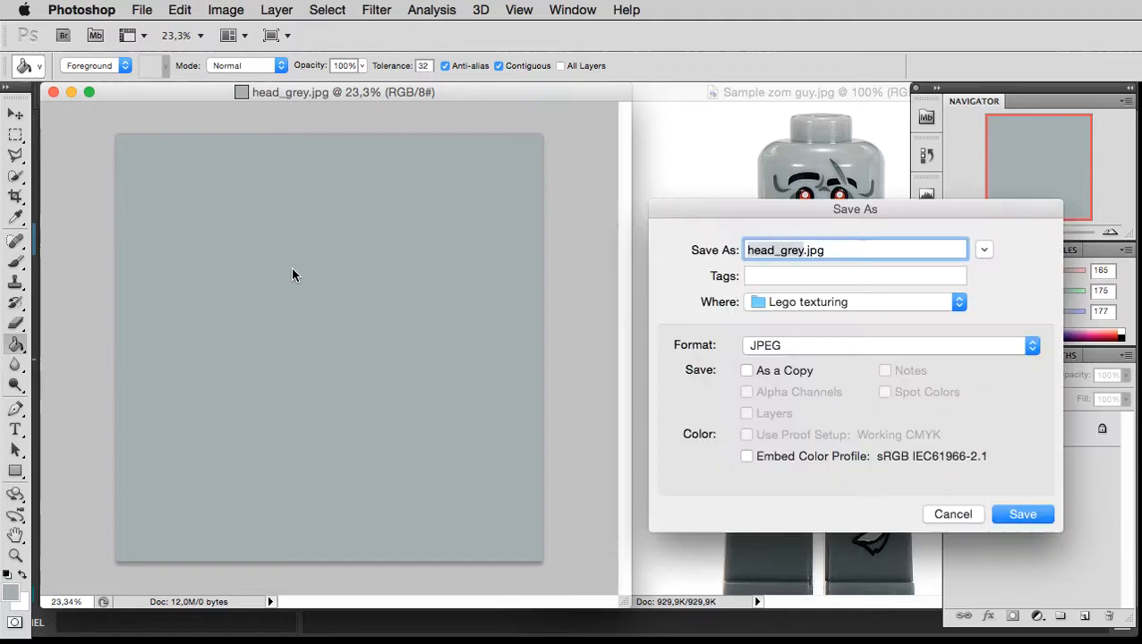
left_click(774, 349)
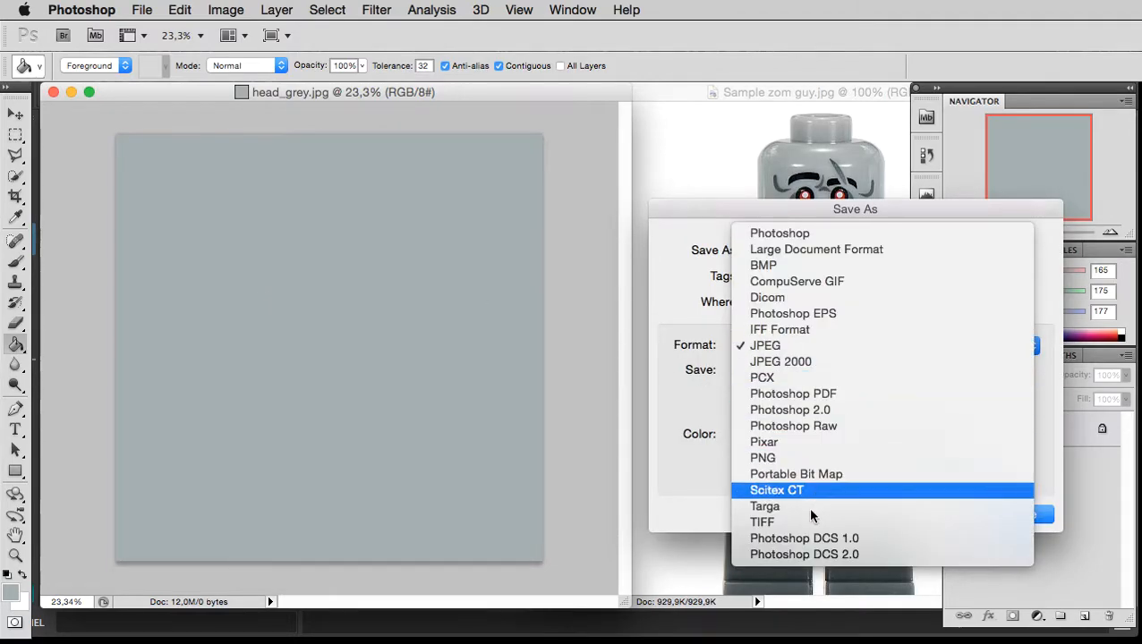
left_click(775, 526)
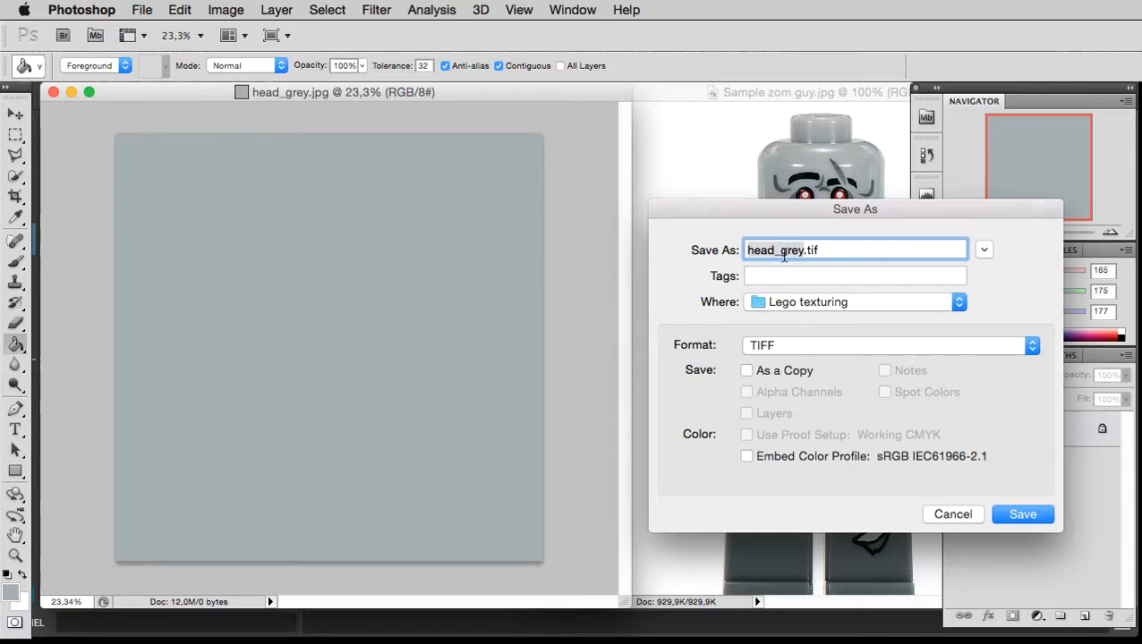
left_click_drag(776, 250, 802, 246)
type("TIFF")
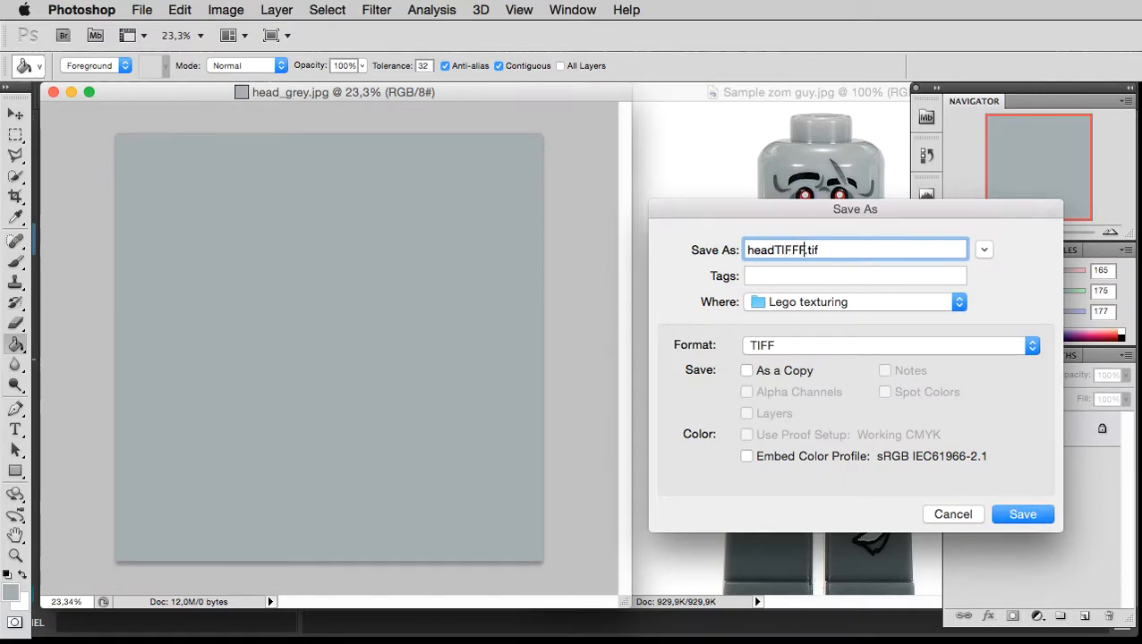
type("Ffile")
left_click(1020, 513)
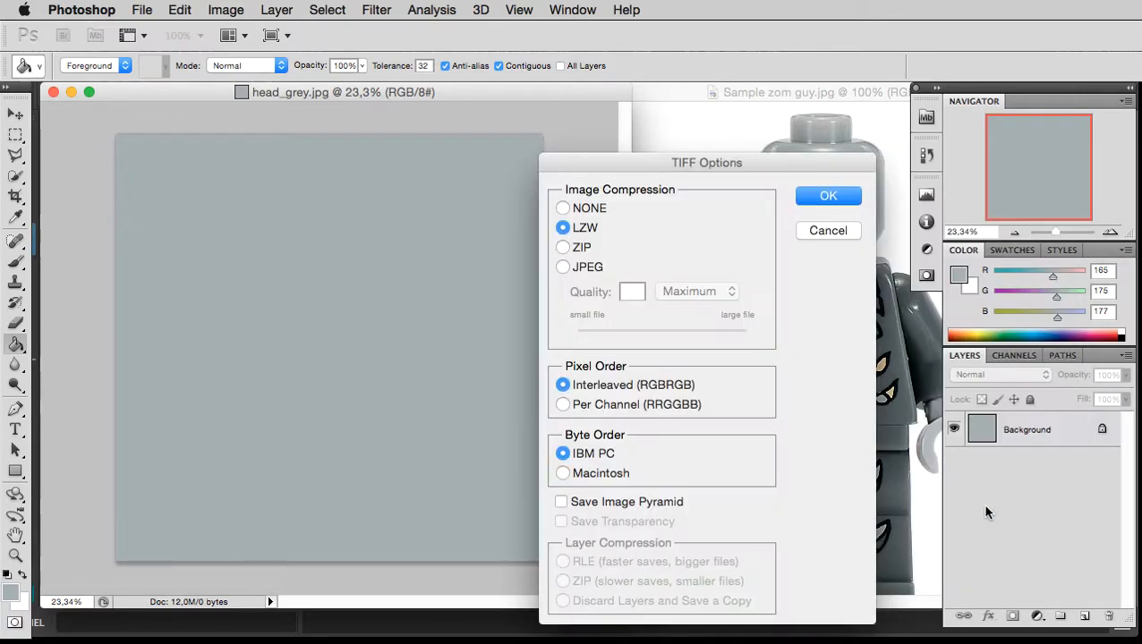
left_click(826, 196)
Copy a rectangular area around the zombie's head from Sample zom guy.jpg and paste it into headTIFFFfile.tif.
left_click(743, 92)
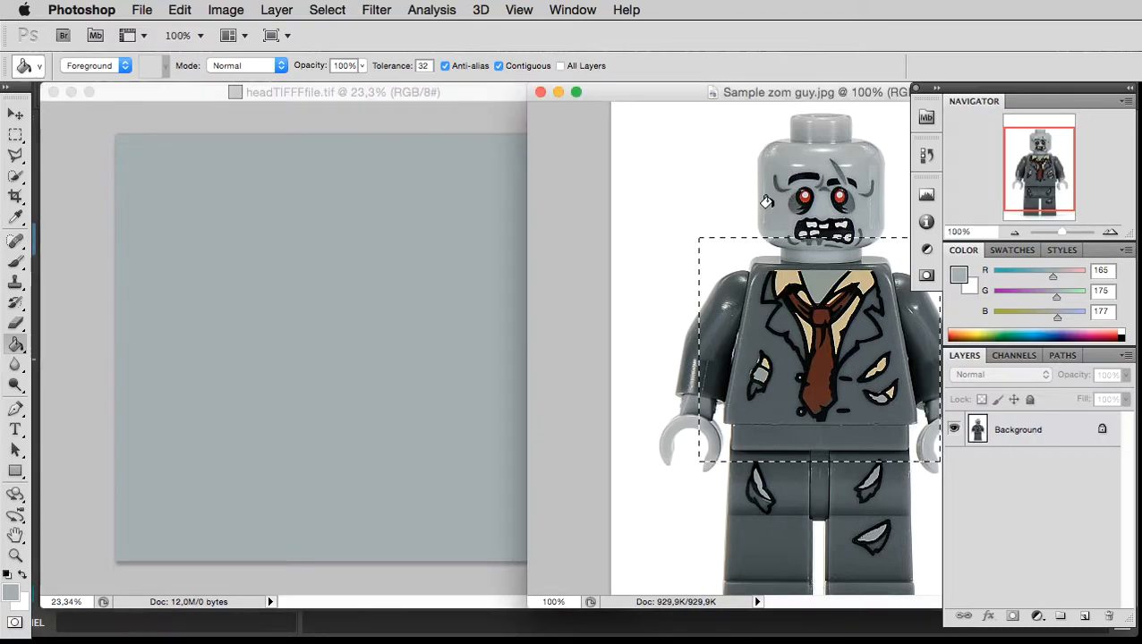
left_click_drag(743, 97, 702, 99)
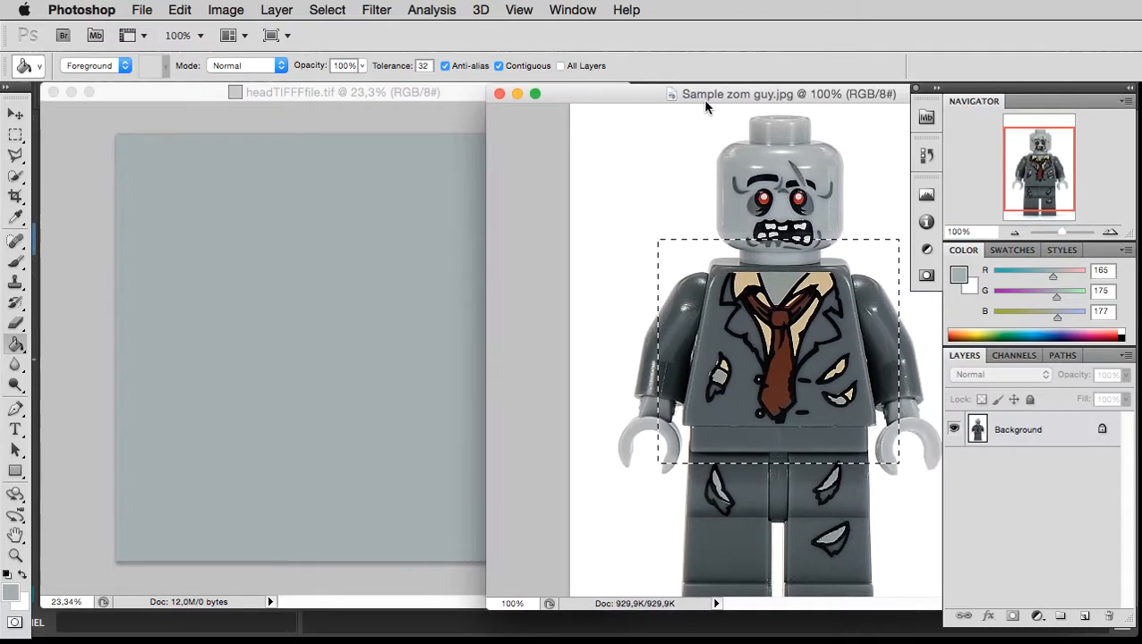
left_click(14, 135)
left_click_drag(664, 110, 873, 290)
left_click(875, 291)
key("super+z")
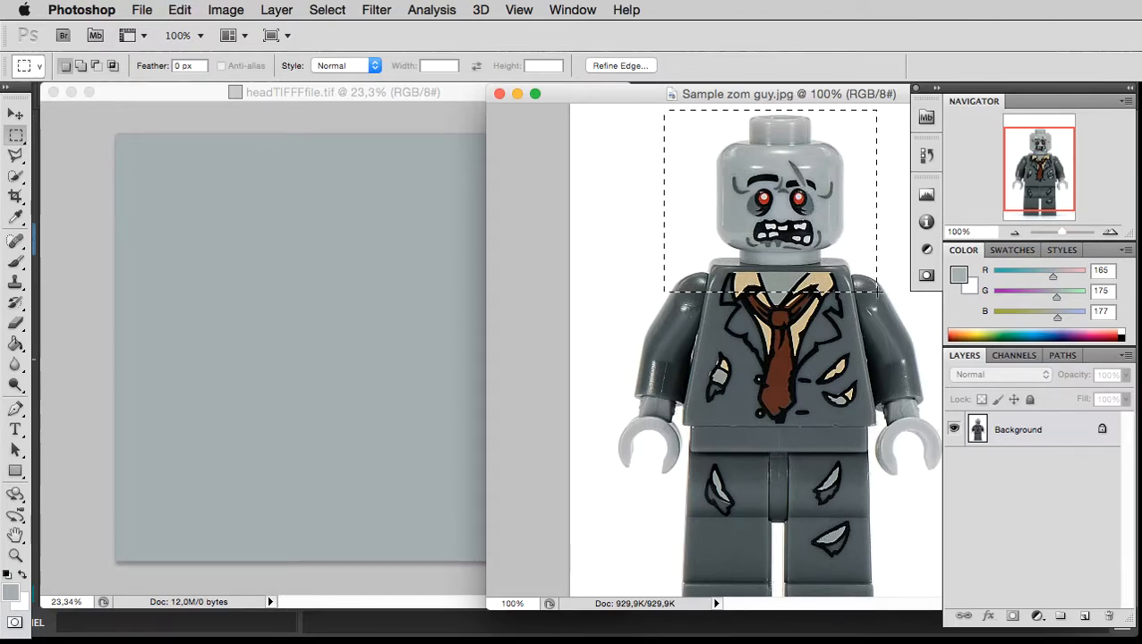
left_click(428, 94)
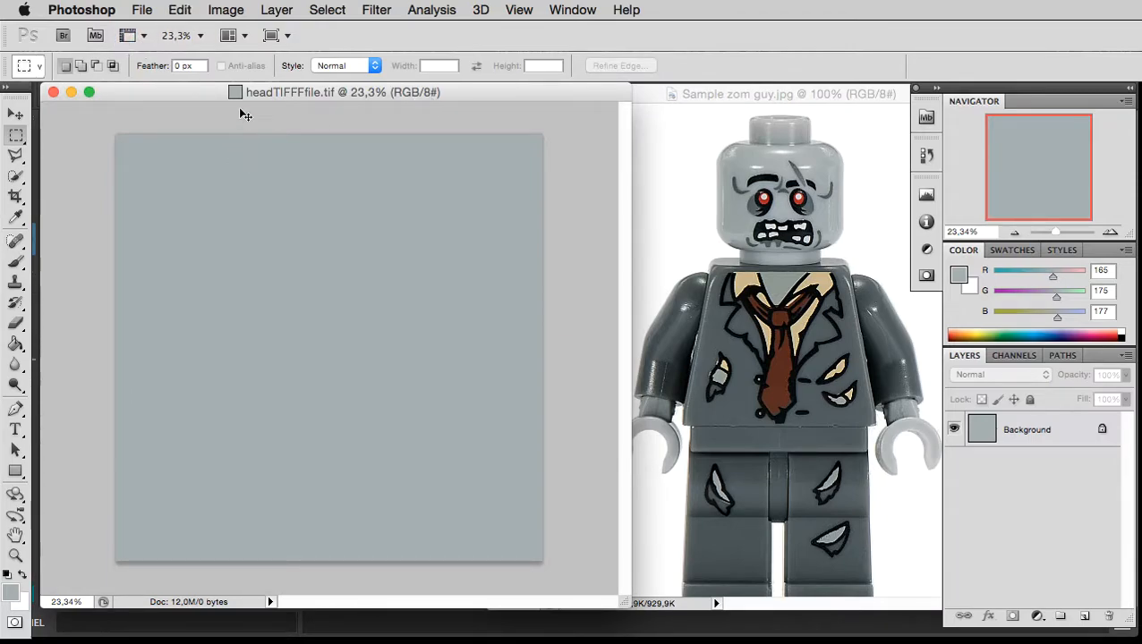
key("super+v")
Scale the pasted head to about 967% and position it so that it fills nearly the whole canvas.
key("v")
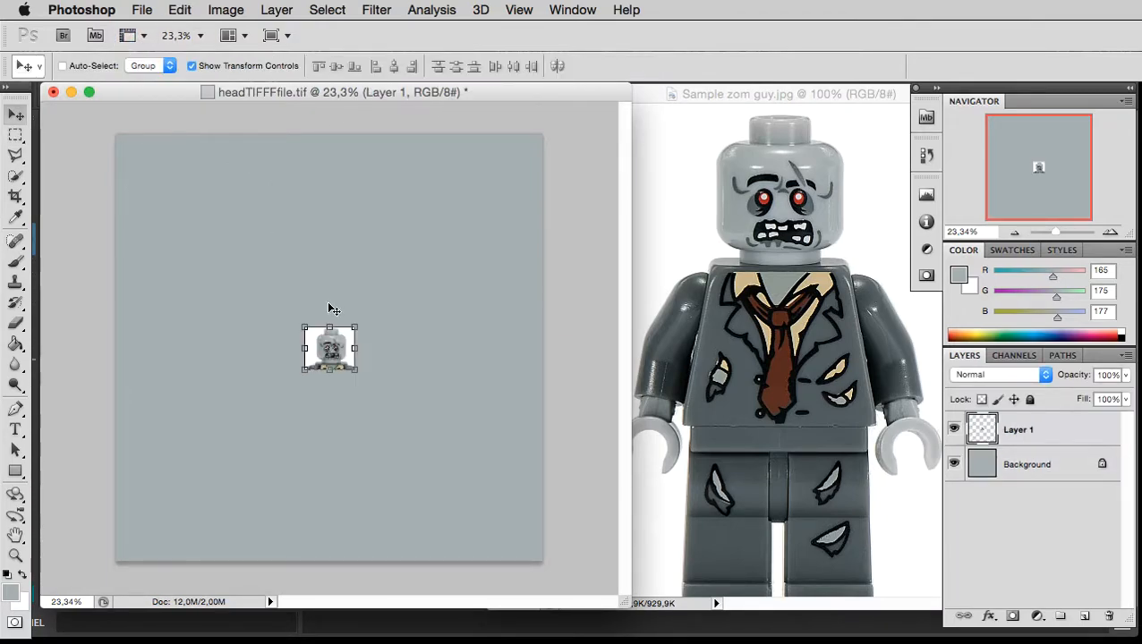
left_click_drag(356, 370, 518, 510)
left_click_drag(441, 436, 253, 253)
left_click_drag(331, 325, 589, 550)
left_click_drag(464, 454, 418, 455)
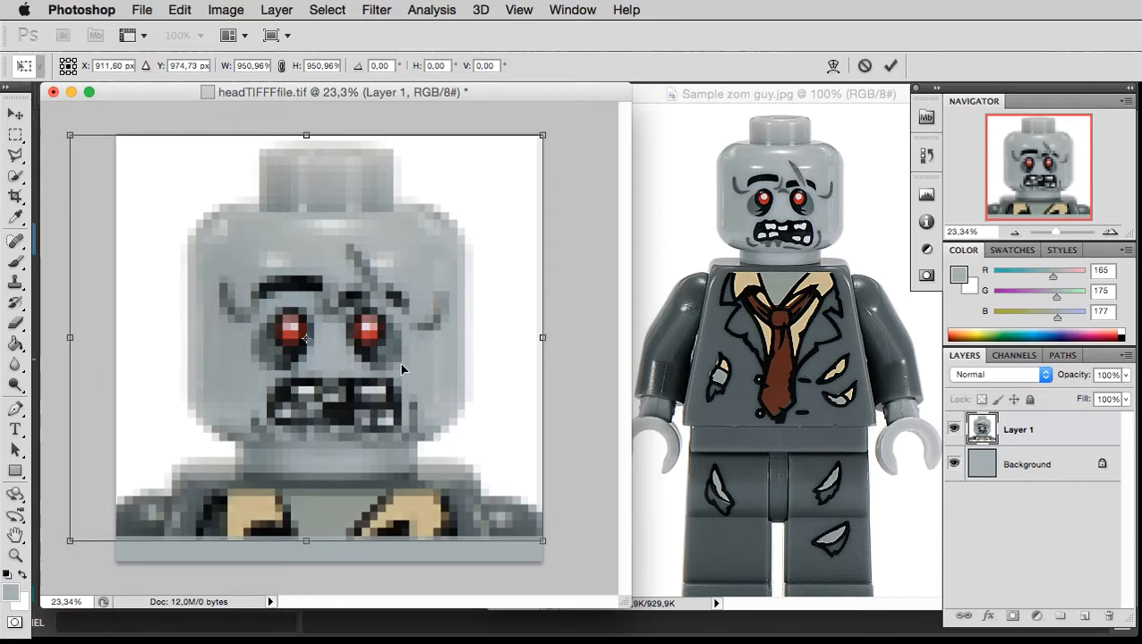
mouse_move(541, 538)
left_mouse_down()
mouse_move(507, 517)
mouse_move(520, 545)
mouse_move(502, 522)
mouse_move(358, 519)
mouse_move(478, 517)
mouse_move(555, 465)
mouse_move(522, 456)
mouse_move(357, 472)
mouse_move(351, 451)
mouse_move(537, 560)
left_mouse_up()
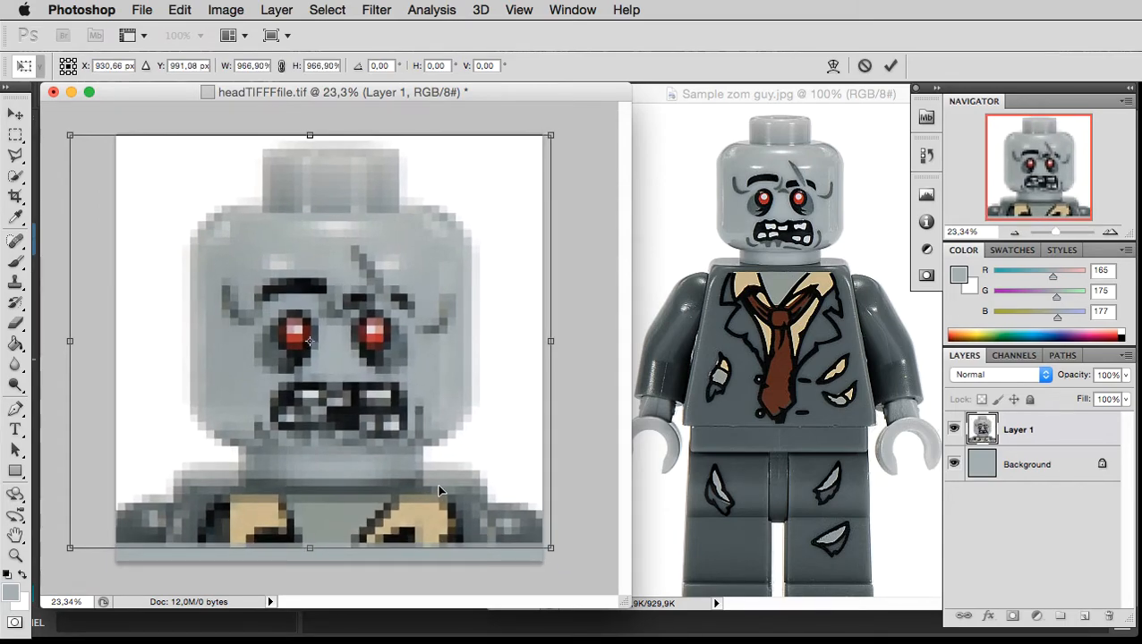
key("Return")
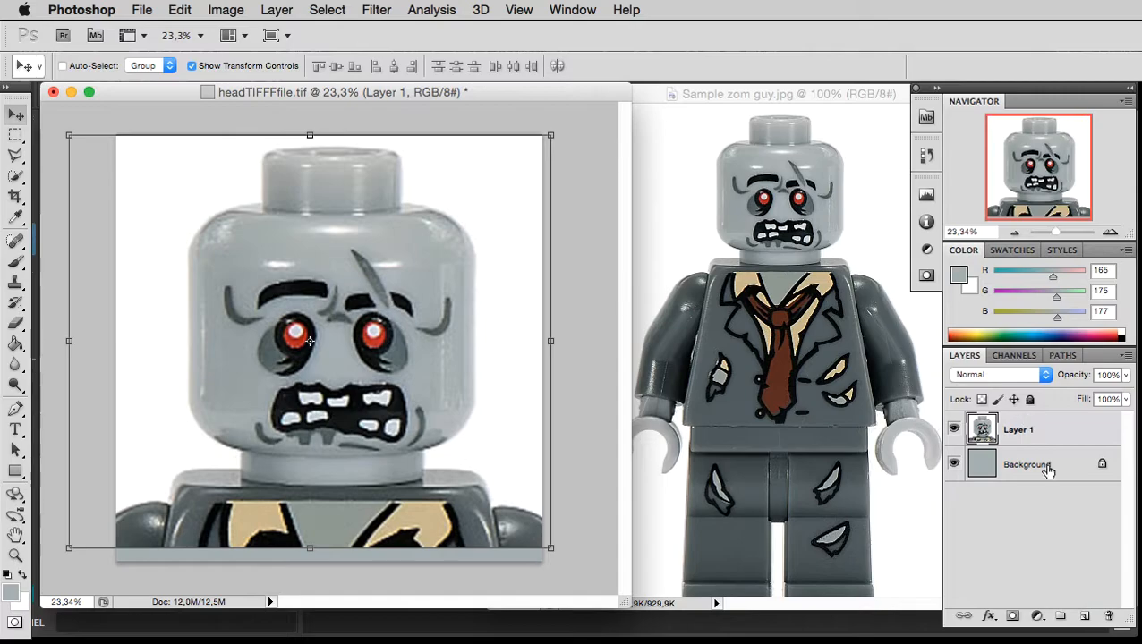
Add a new layer above the head image and sample the dark grey of the zombie's jacket as foreground colour.
left_click(1084, 618)
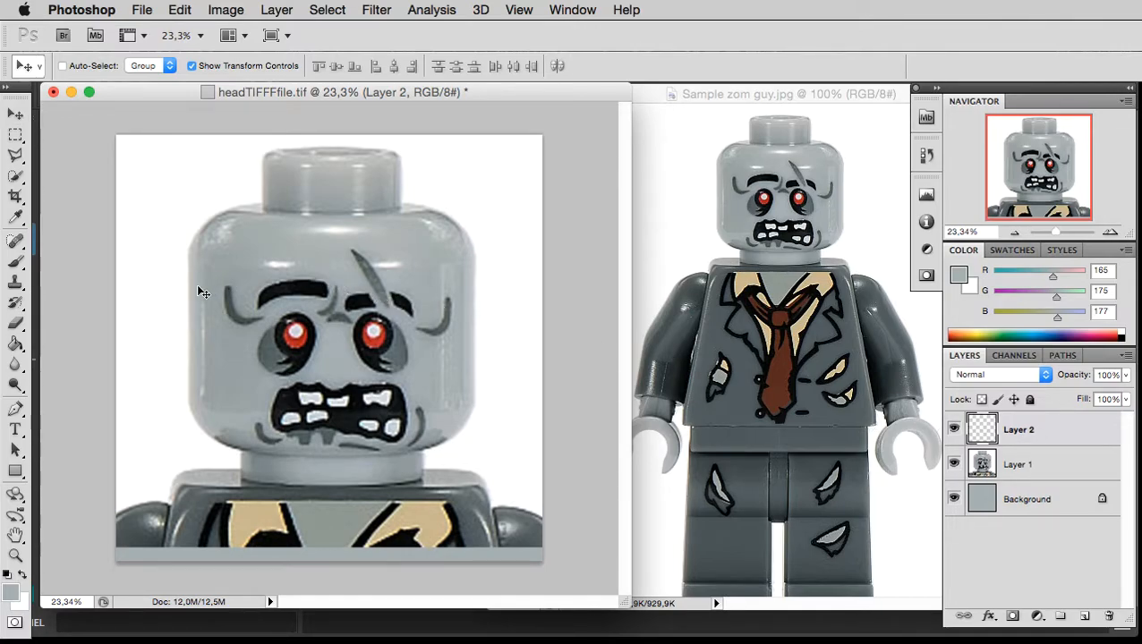
key("b")
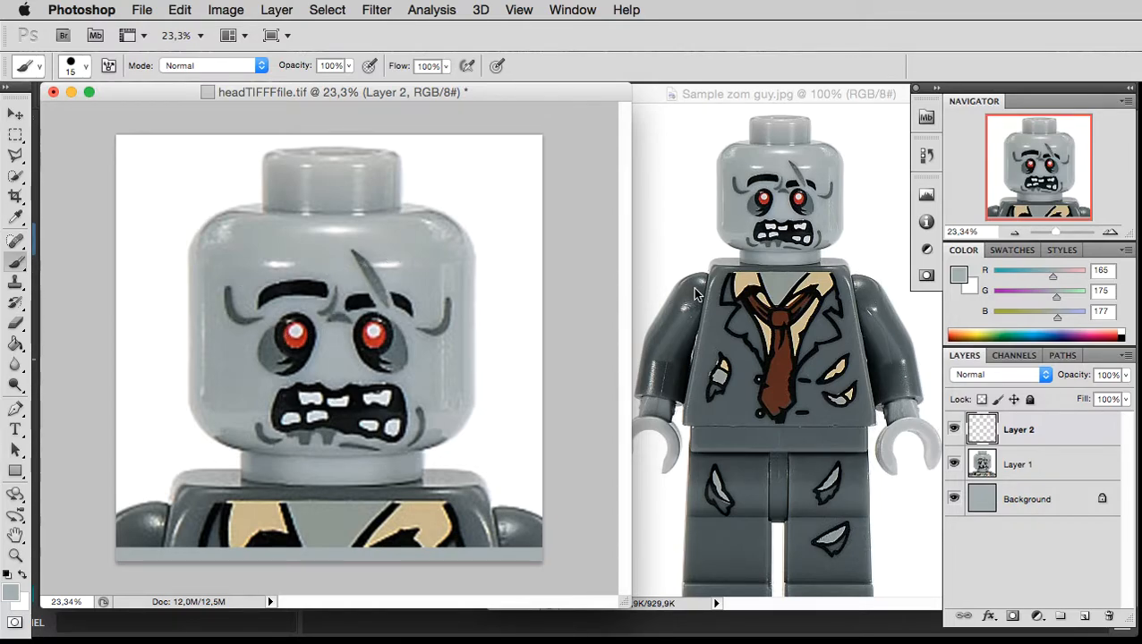
key("i")
left_click(757, 281)
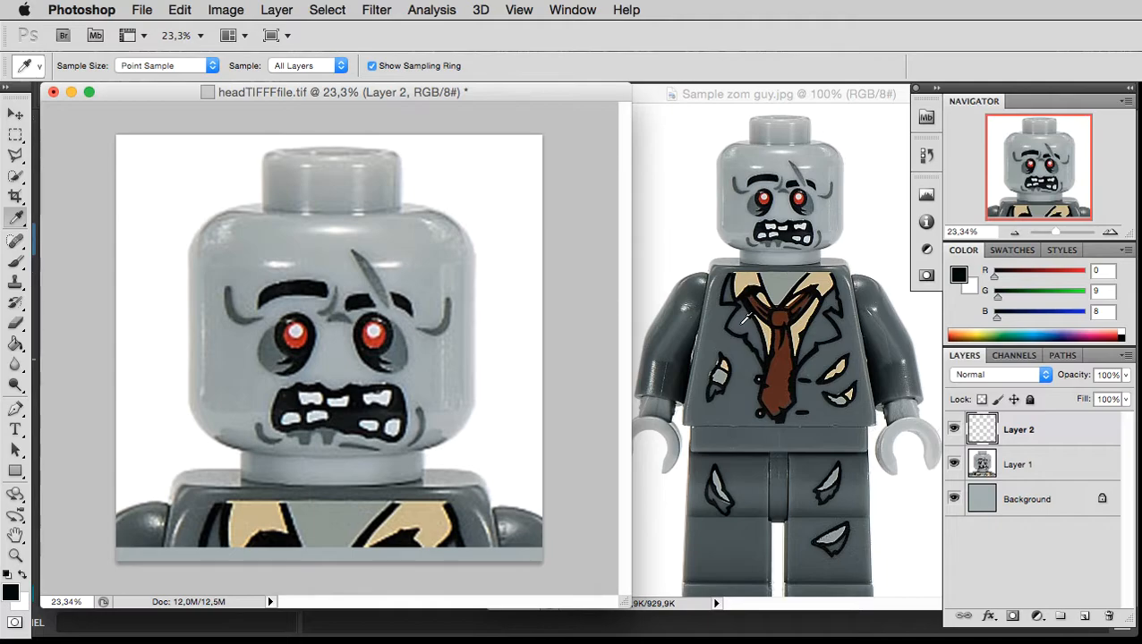
left_click(746, 318)
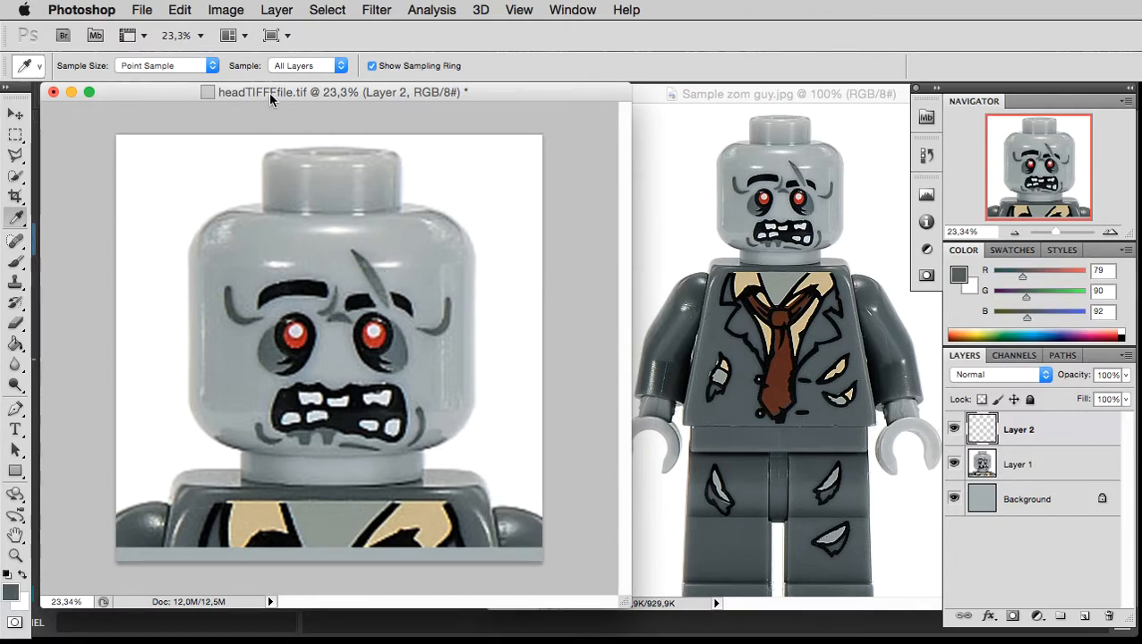
Trace the scar, wrinkles, chin lines and eye shadows in dark grey on Layer 2 with a 34 px hard brush.
key("b")
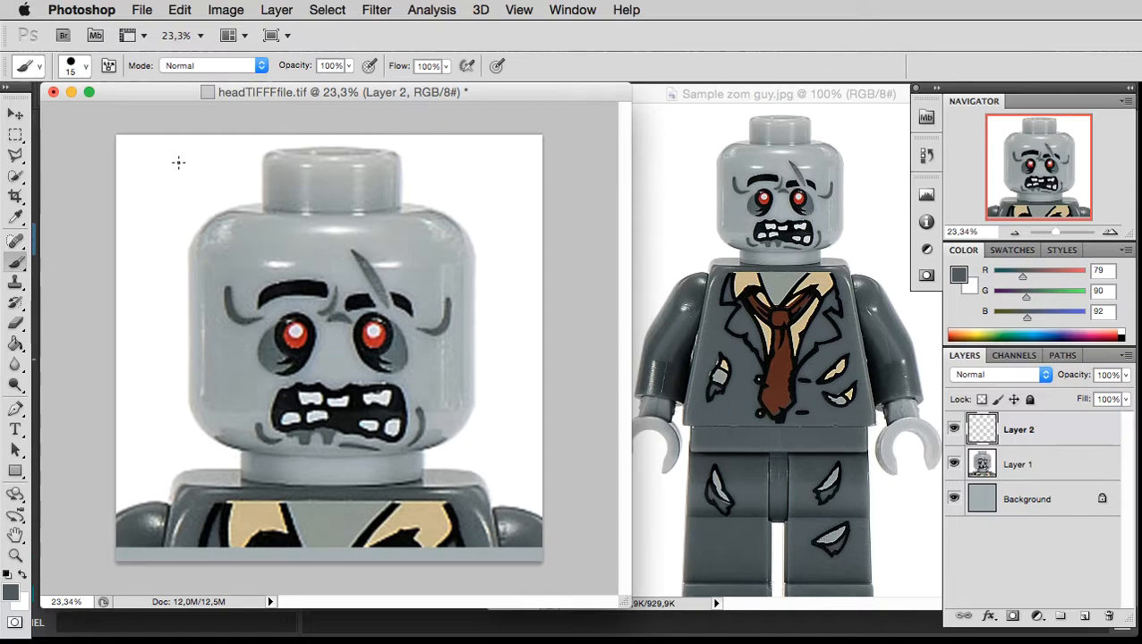
left_click(85, 68)
left_click_drag(41, 111, 54, 112)
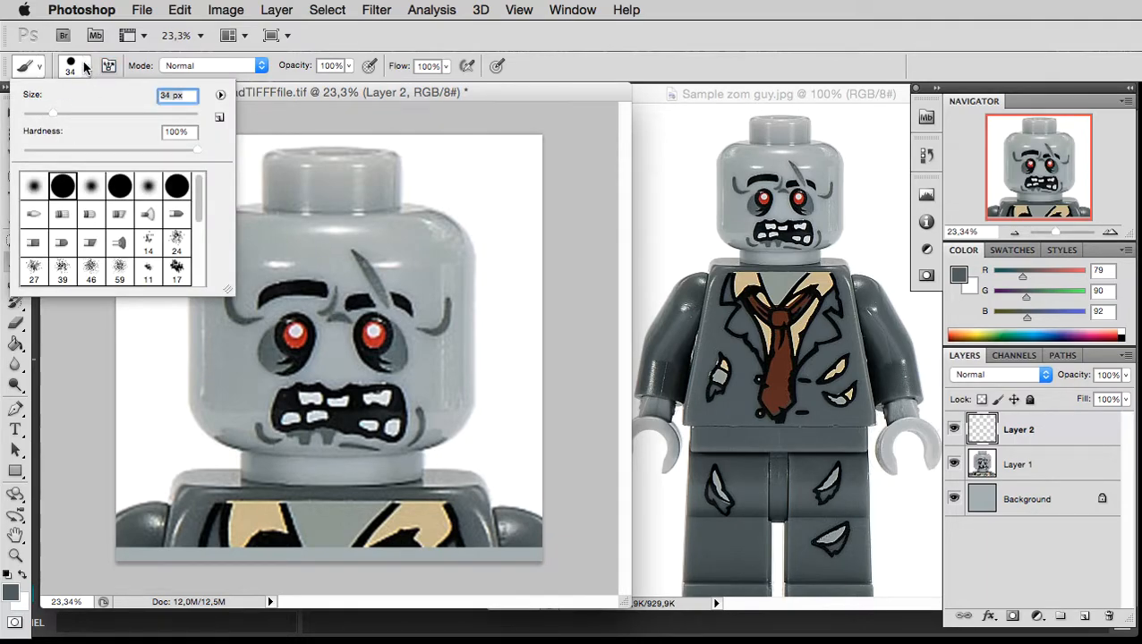
left_click(86, 68)
mouse_move(368, 271)
left_mouse_down()
mouse_move(423, 329)
mouse_move(444, 330)
mouse_move(447, 296)
left_mouse_up()
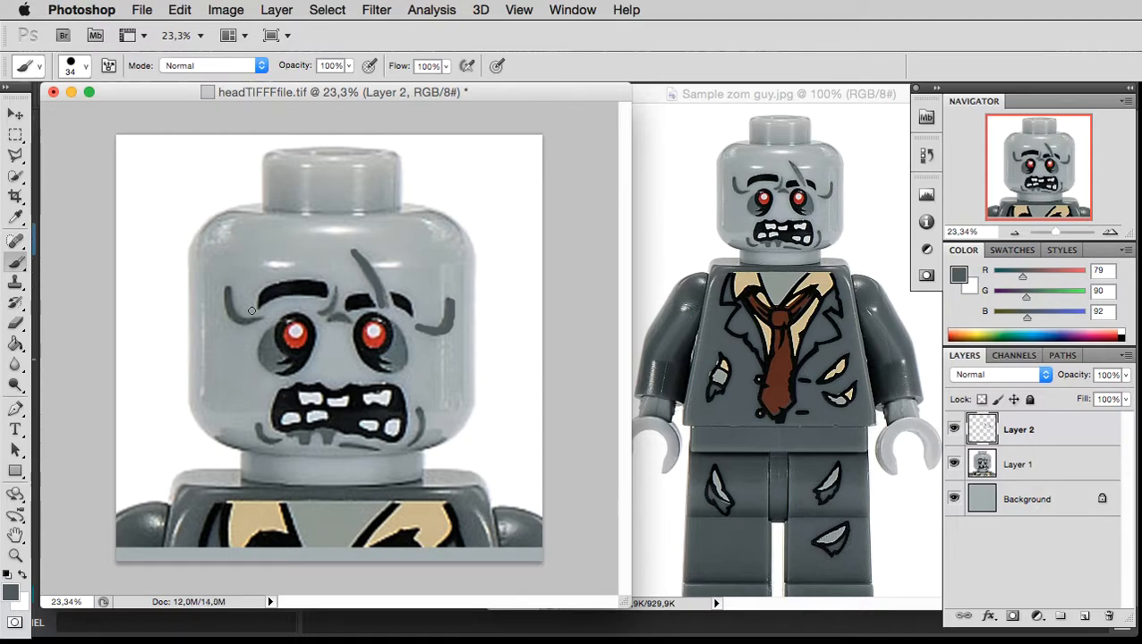
left_click_drag(235, 313, 225, 288)
left_click_drag(337, 319, 350, 314)
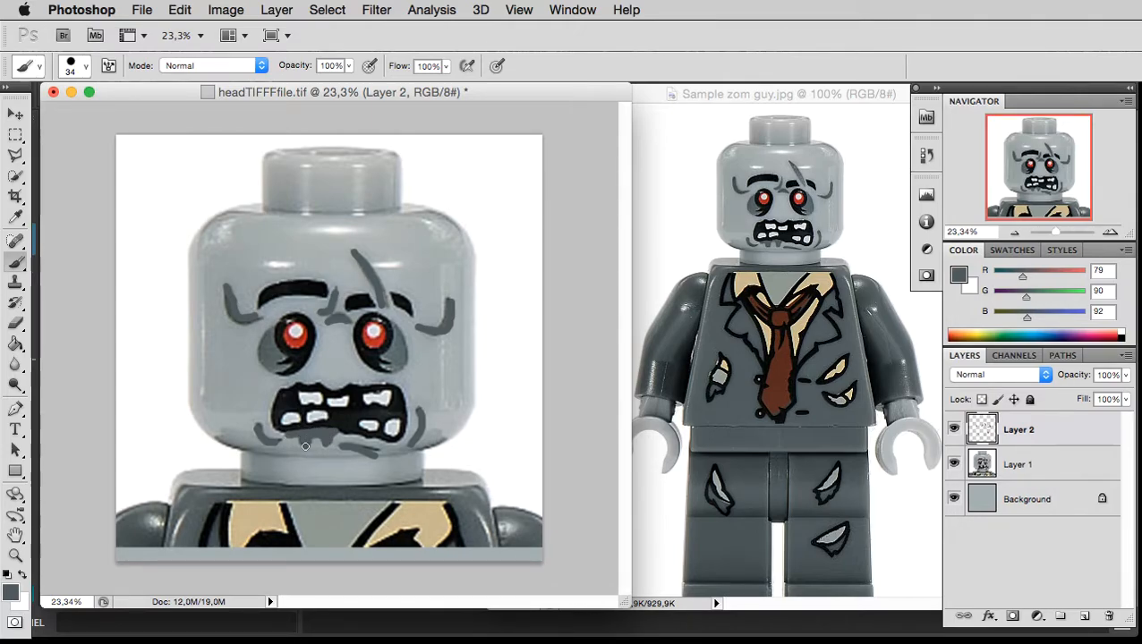
left_click_drag(304, 440, 301, 436)
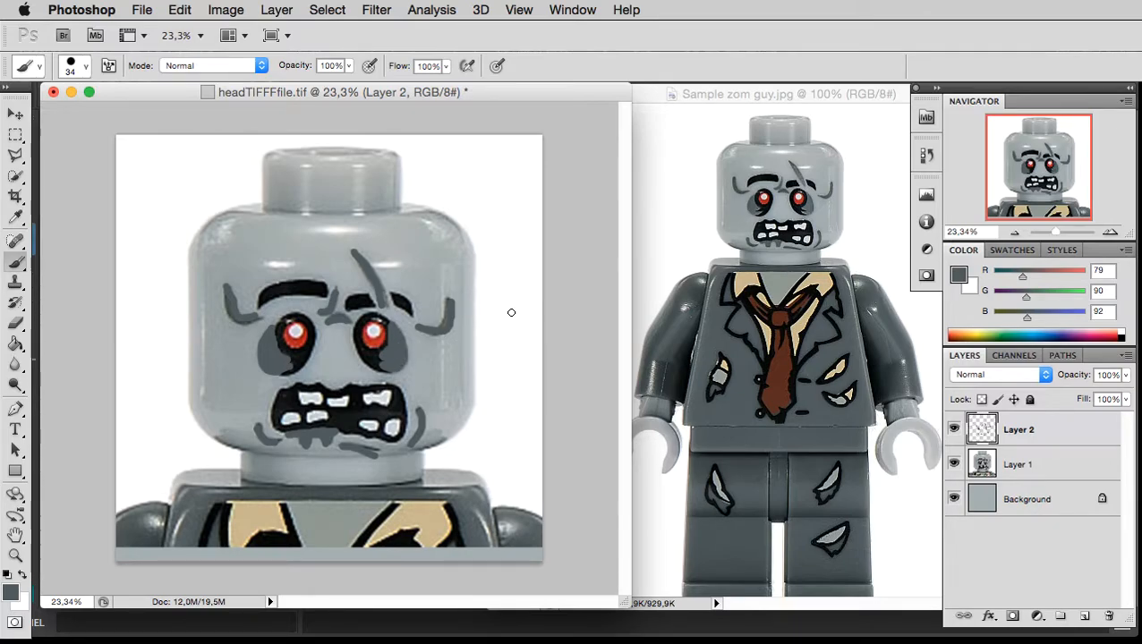
Sample the black outline of the zombie's jacket and adjust the foreground colour to pure black, RGB 0, 0, 0, for the brush.
key("i")
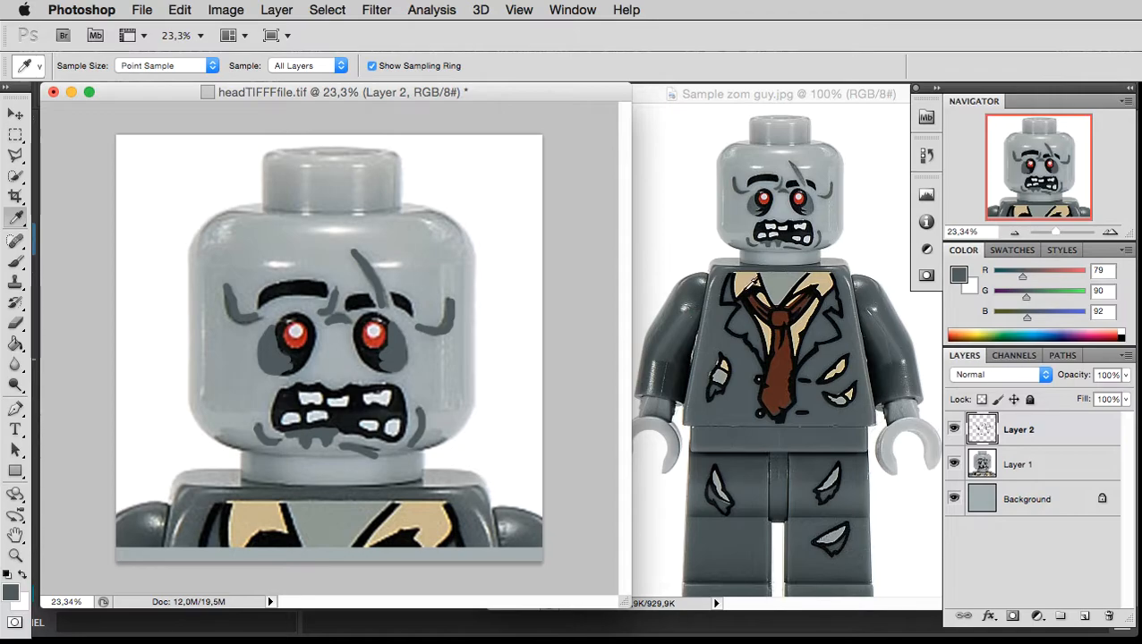
left_click(744, 288)
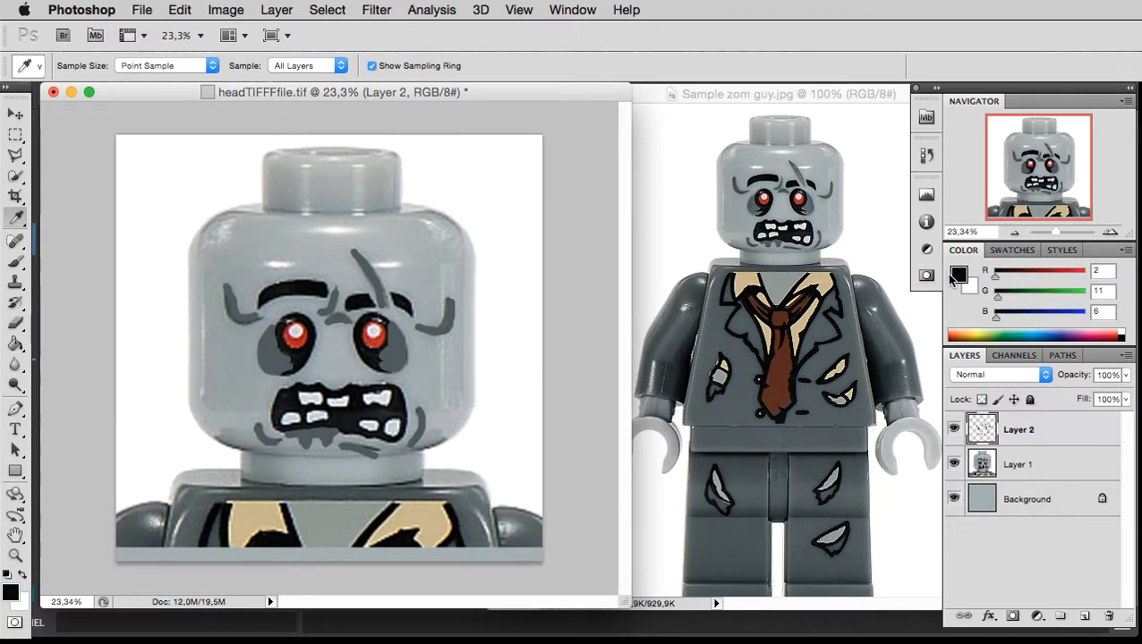
left_click_drag(996, 276, 980, 278)
left_click_drag(997, 297, 984, 297)
key("b")
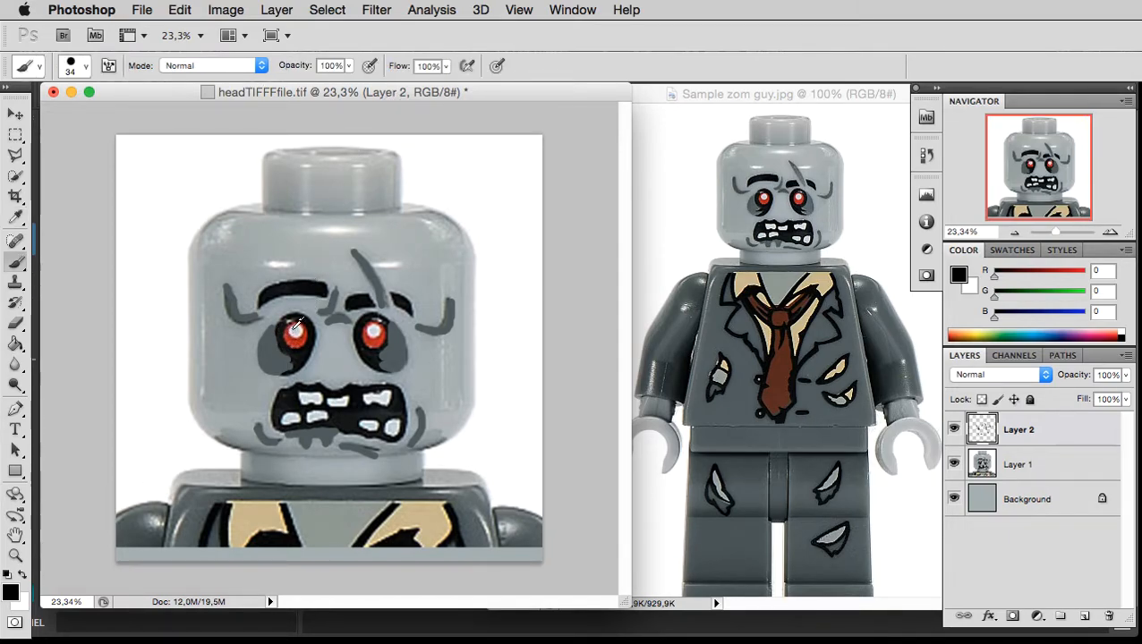
Lower the opacity of Layer 1 to 60% and make Layer 2 the active layer.
scroll(294, 327, "up", 3)
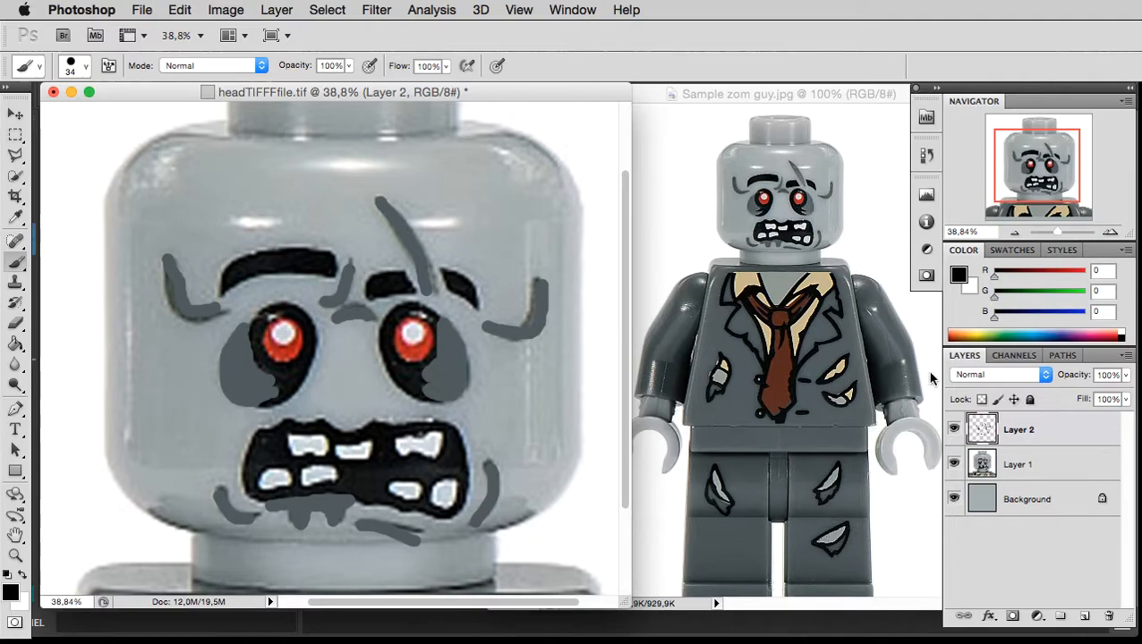
left_click(1015, 466)
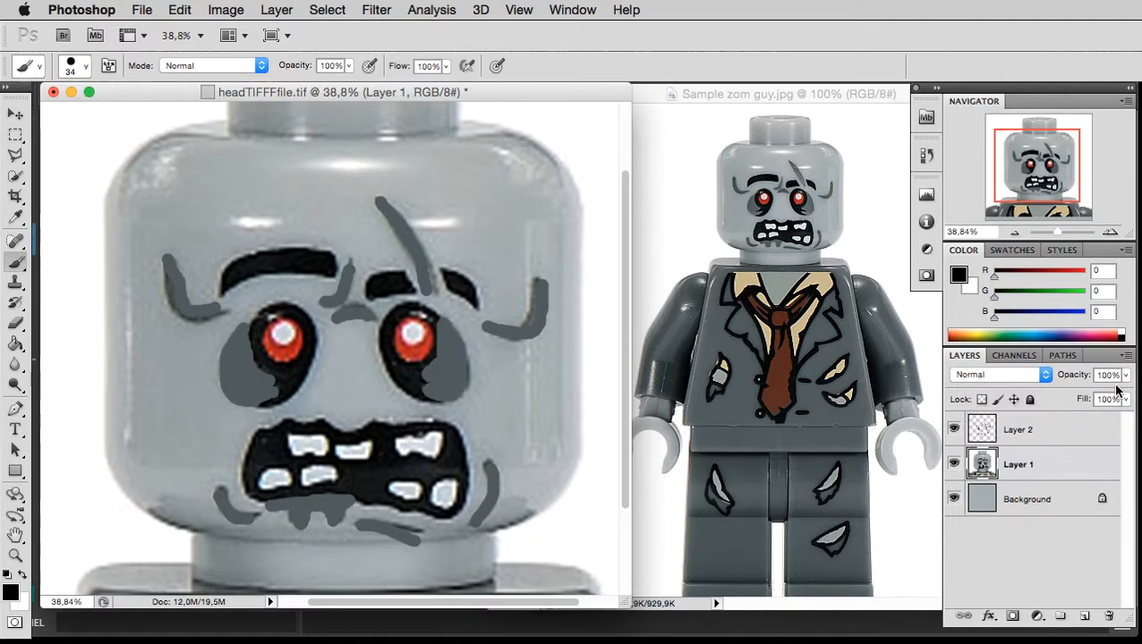
left_click(1126, 376)
left_click_drag(1112, 395, 1085, 395)
left_click(1028, 438)
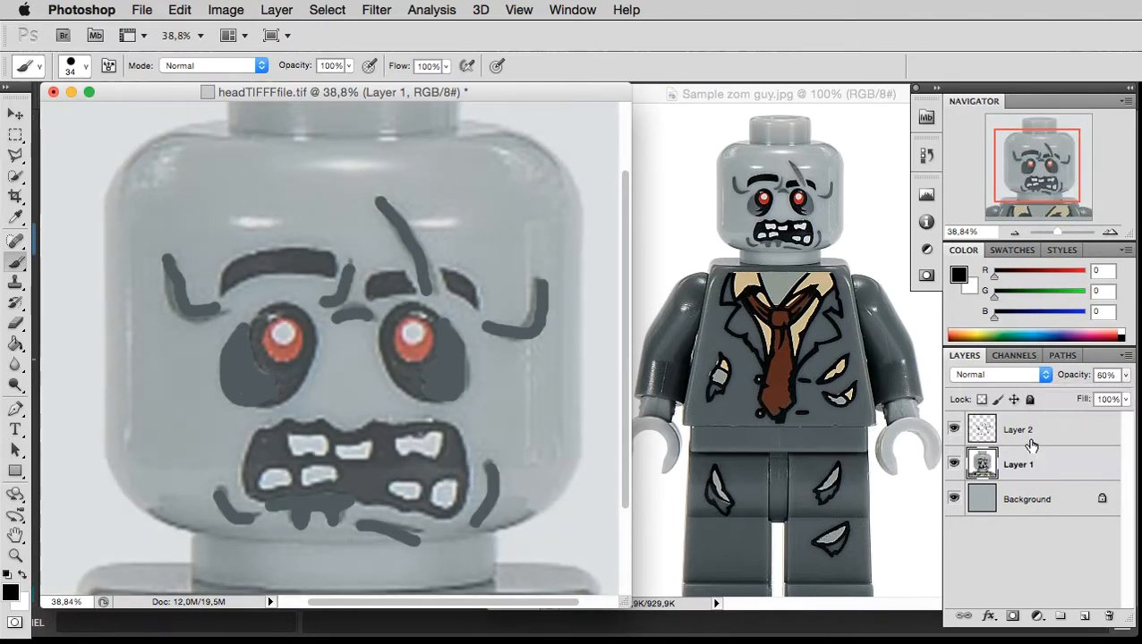
Hide and show Layer 2 repeatedly to compare the traced grey lines with the head image beneath.
left_click(956, 430)
left_click(956, 430)
left_click(956, 431)
left_click(956, 430)
left_click(956, 431)
left_click(956, 431)
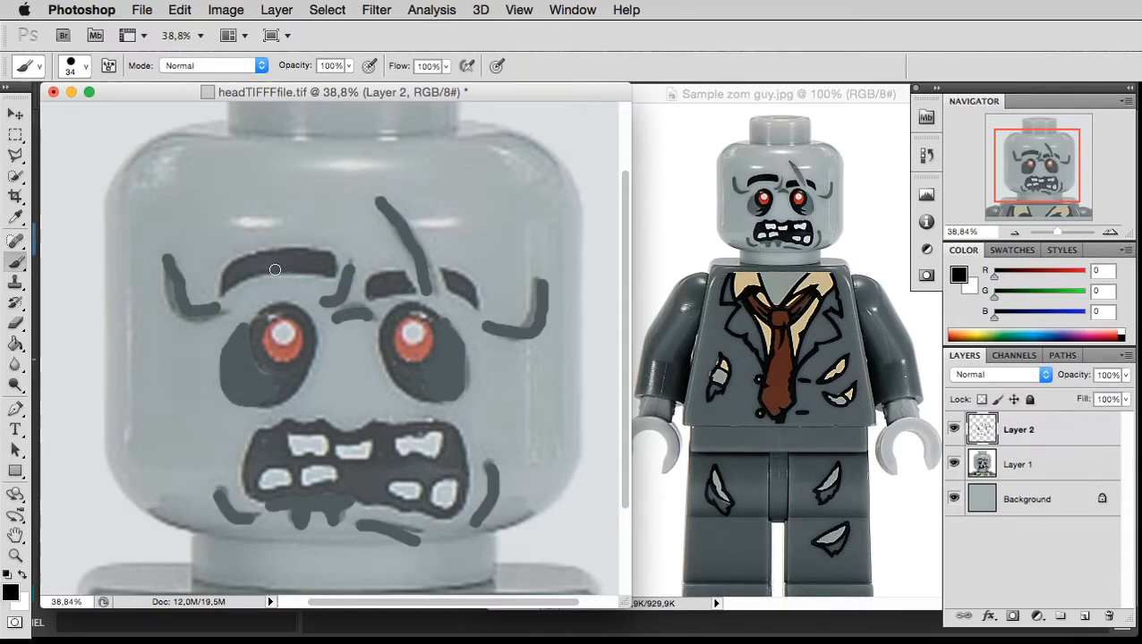
Paint the eyebrows and the mouth area around the teeth solid black on Layer 2, leaving the teeth open.
mouse_move(229, 282)
left_mouse_down()
mouse_move(247, 260)
mouse_move(328, 253)
mouse_move(328, 269)
mouse_move(229, 280)
mouse_move(327, 258)
left_mouse_up()
mouse_move(387, 277)
left_mouse_down()
mouse_move(372, 297)
mouse_move(410, 291)
mouse_move(399, 276)
mouse_move(385, 283)
mouse_move(447, 287)
mouse_move(474, 309)
mouse_move(450, 279)
left_mouse_up()
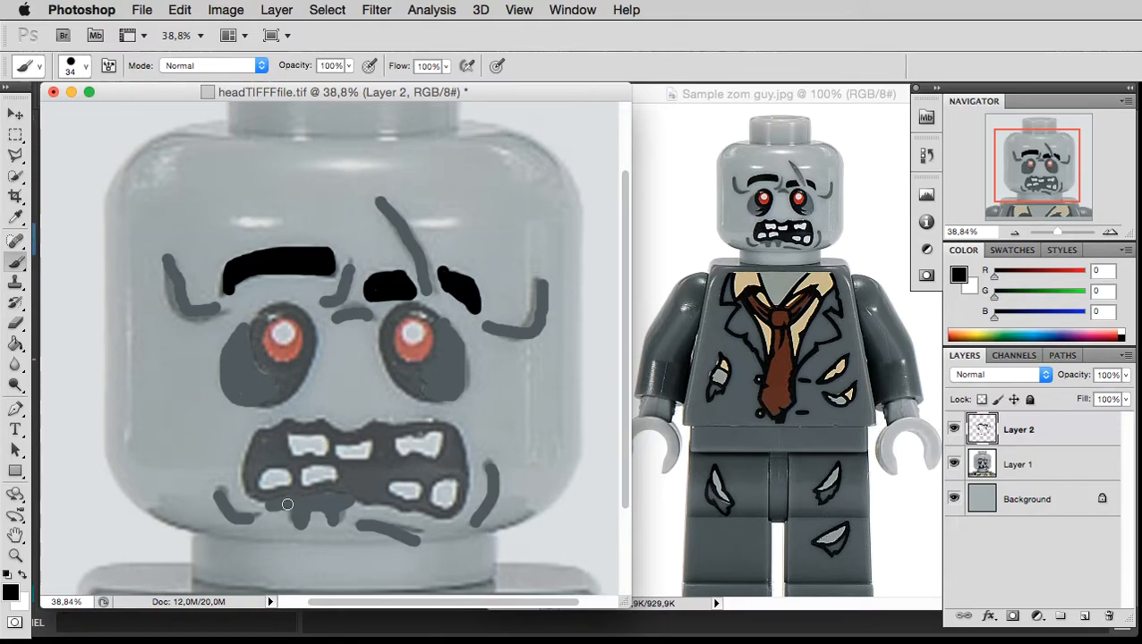
mouse_move(257, 497)
left_mouse_down()
mouse_move(347, 492)
mouse_move(454, 504)
left_mouse_up()
mouse_move(457, 454)
left_mouse_down()
mouse_move(435, 423)
mouse_move(374, 422)
mouse_move(350, 436)
mouse_move(279, 422)
mouse_move(239, 467)
mouse_move(256, 494)
mouse_move(287, 463)
mouse_move(294, 481)
mouse_move(340, 480)
mouse_move(343, 462)
mouse_move(302, 460)
mouse_move(285, 434)
mouse_move(324, 454)
mouse_move(278, 439)
mouse_move(255, 440)
mouse_move(260, 456)
left_mouse_up()
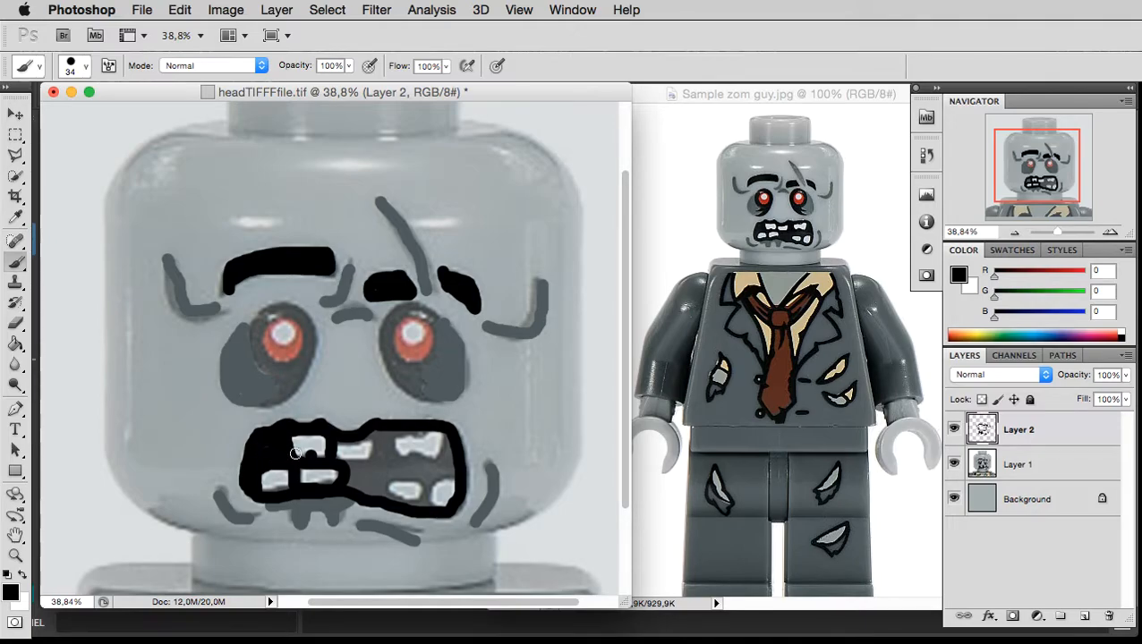
mouse_move(367, 433)
left_mouse_down()
mouse_move(344, 466)
mouse_move(373, 475)
mouse_move(389, 499)
mouse_move(425, 507)
mouse_move(429, 483)
mouse_move(454, 475)
mouse_move(450, 445)
mouse_move(432, 467)
mouse_move(385, 455)
mouse_move(387, 440)
mouse_move(422, 431)
mouse_move(390, 449)
mouse_move(387, 435)
mouse_move(381, 470)
mouse_move(346, 484)
mouse_move(364, 492)
mouse_move(379, 468)
mouse_move(380, 486)
mouse_move(442, 474)
mouse_move(390, 464)
left_mouse_up()
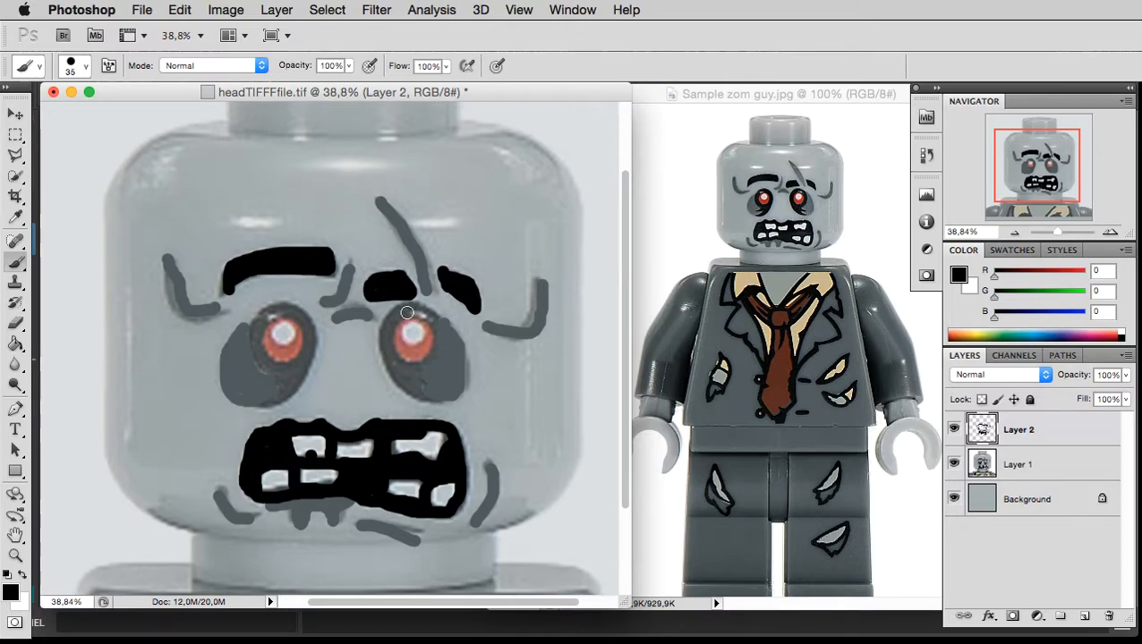
Paint the black rims around both red eyes on Layer 2 with the brush enlarged to 40 px.
mouse_move(416, 314)
left_mouse_down()
mouse_move(393, 316)
mouse_move(386, 354)
mouse_move(433, 397)
mouse_move(403, 366)
mouse_move(426, 363)
mouse_move(434, 345)
mouse_move(435, 325)
mouse_move(418, 311)
mouse_move(439, 326)
mouse_move(408, 316)
mouse_move(392, 331)
mouse_move(387, 363)
left_mouse_up()
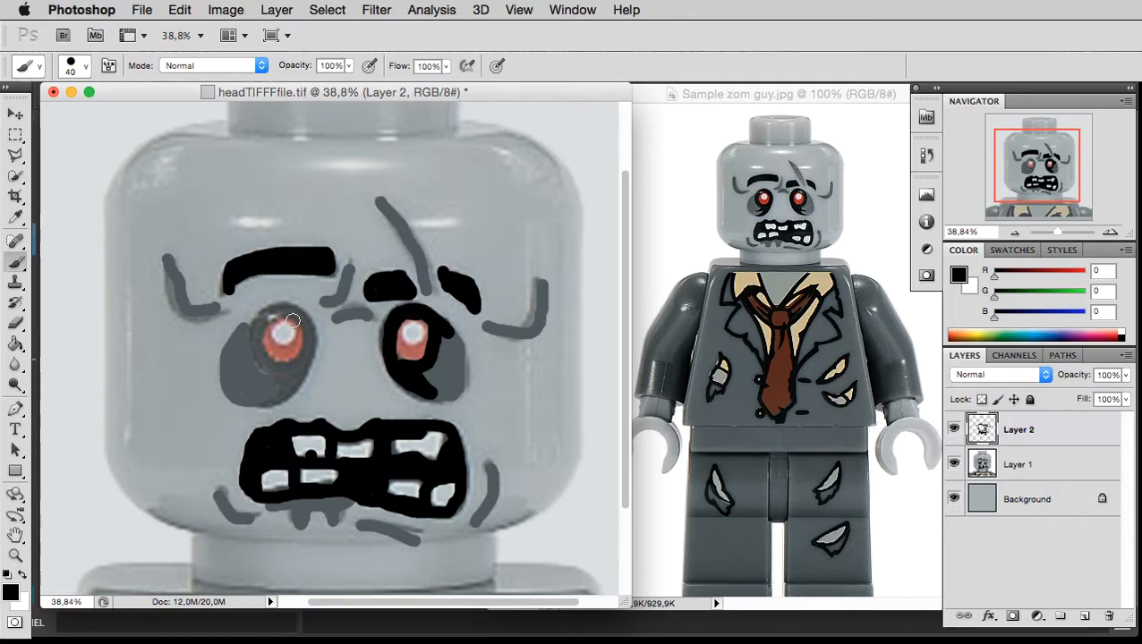
mouse_move(290, 316)
left_mouse_down()
mouse_move(273, 313)
mouse_move(255, 331)
mouse_move(260, 365)
mouse_move(300, 367)
mouse_move(313, 333)
mouse_move(291, 311)
mouse_move(257, 329)
mouse_move(260, 358)
mouse_move(295, 371)
mouse_move(260, 404)
mouse_move(307, 369)
left_mouse_up()
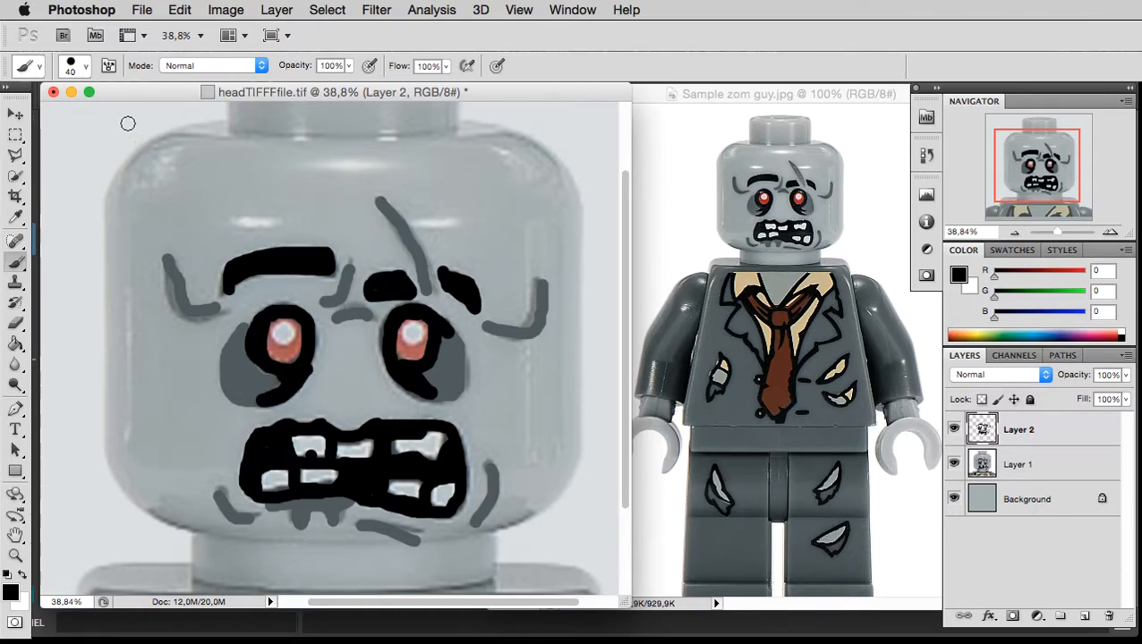
Reduce the brush to 19 px and paint thin black strokes along the lower edges of both eye rims on Layer 2.
left_click(85, 68)
left_click_drag(49, 114, 39, 114)
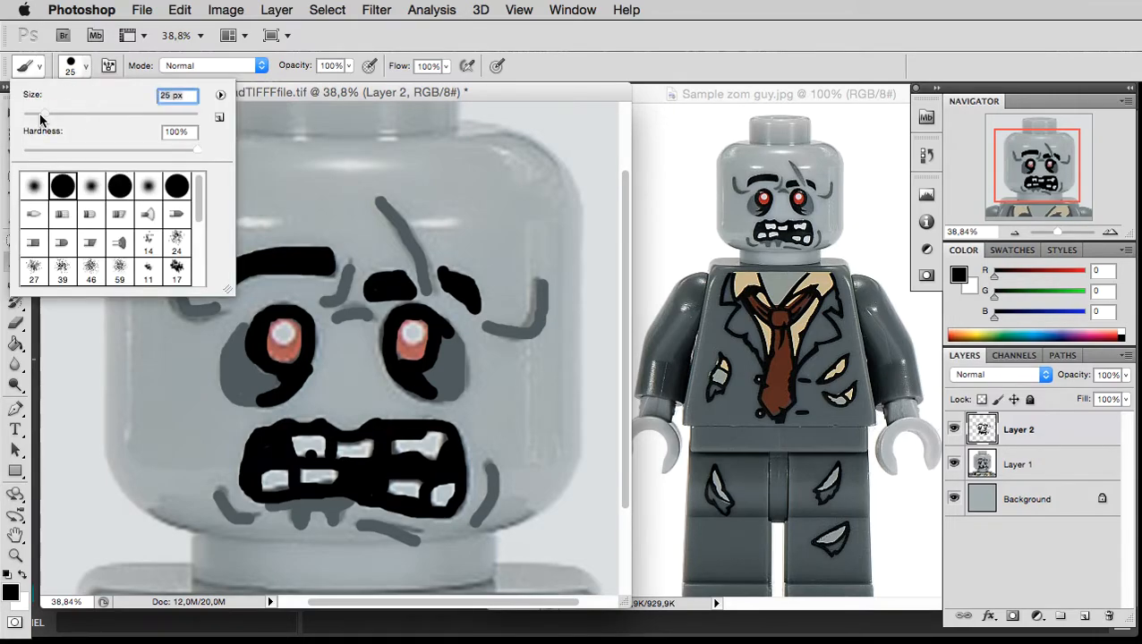
left_click(93, 69)
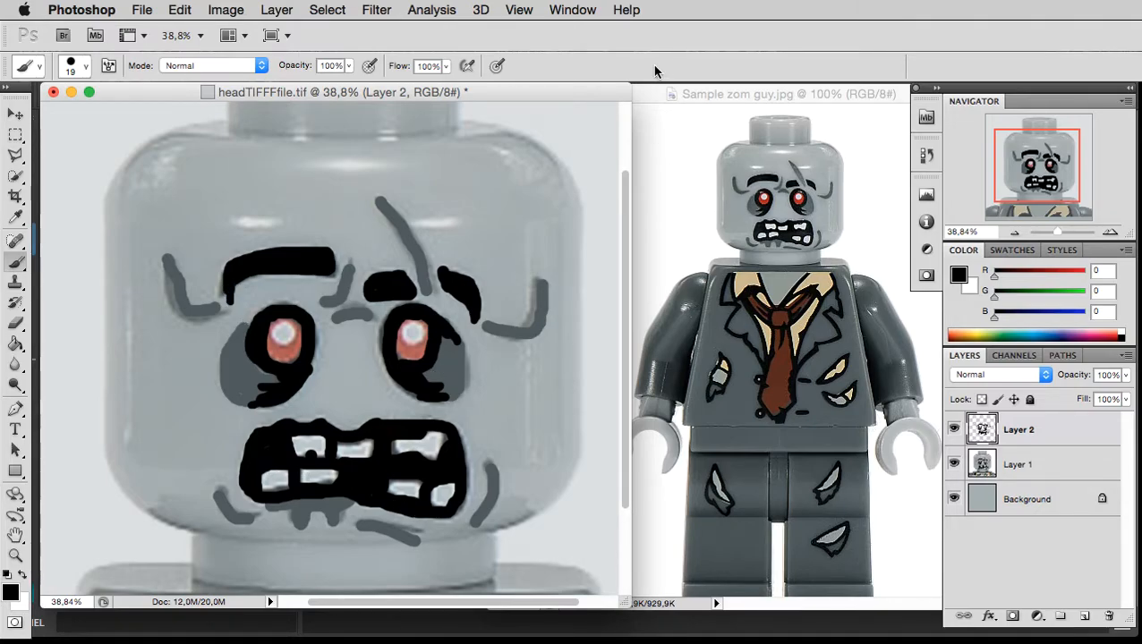
Sample the red from the eye in the Sample zom guy reference and fill both eye centres with it on Layer 2.
key("i")
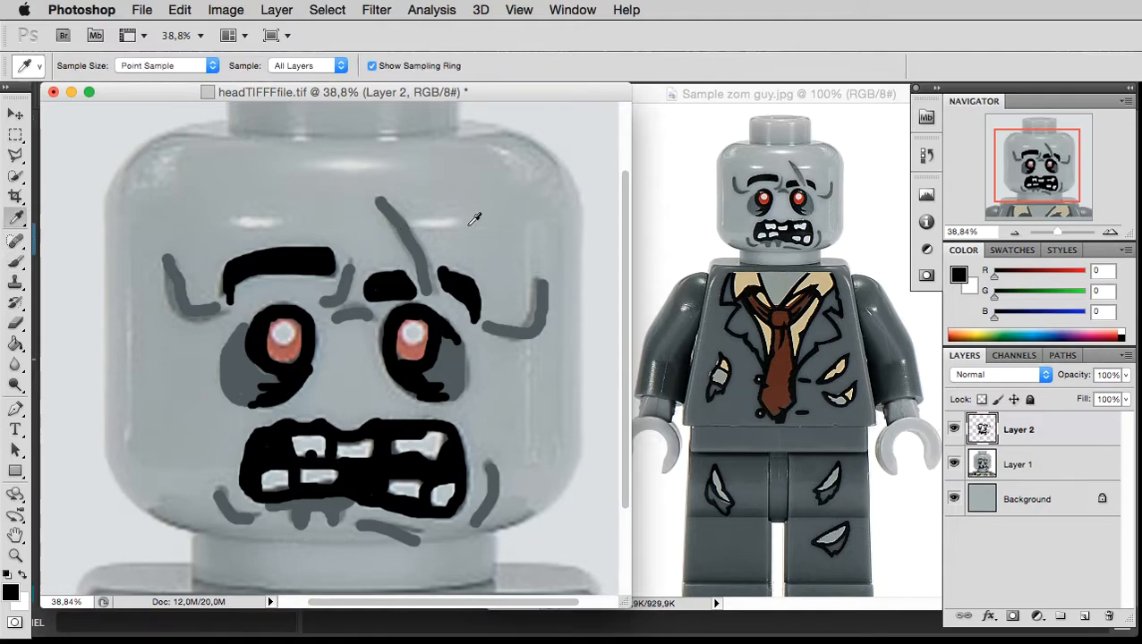
left_click(767, 94)
left_click_drag(767, 196, 761, 195)
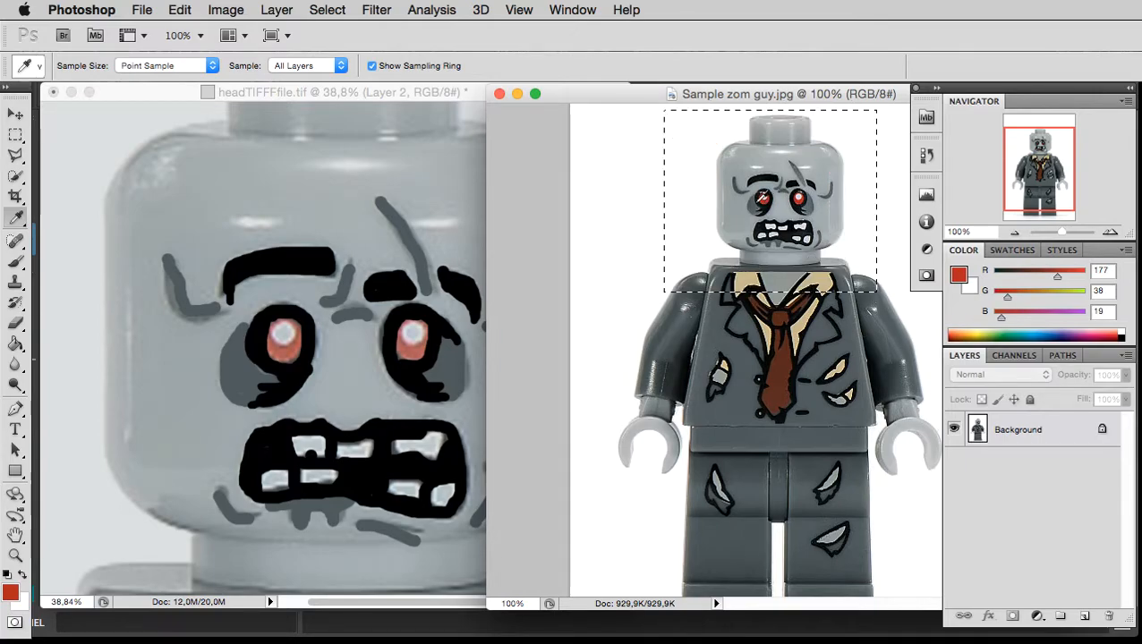
left_click(367, 90)
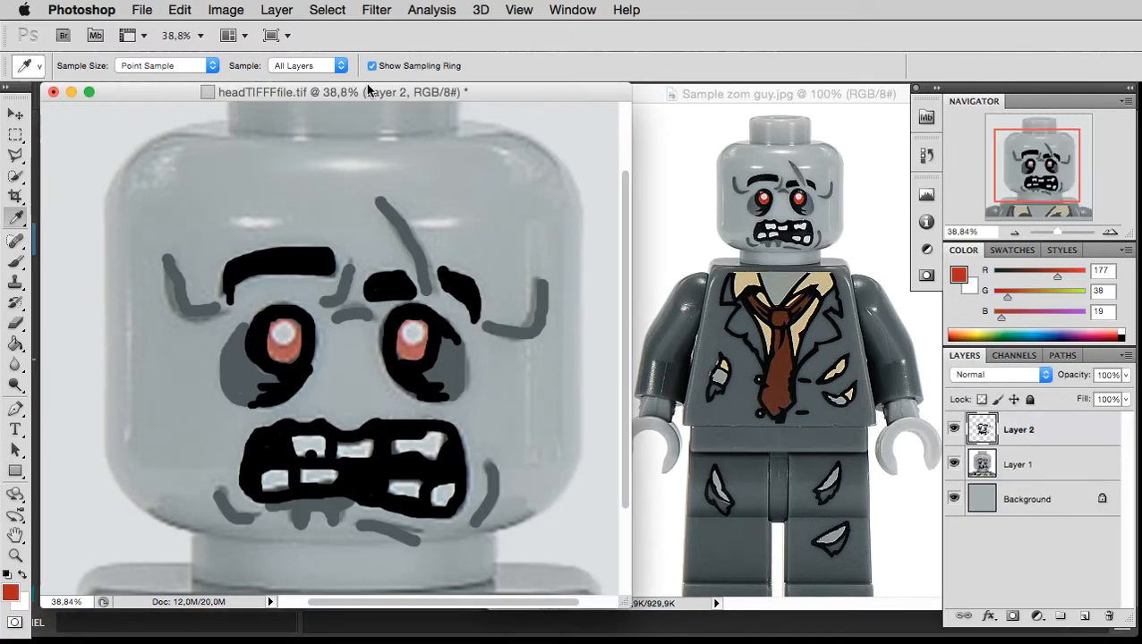
left_click(13, 346)
left_click(281, 337)
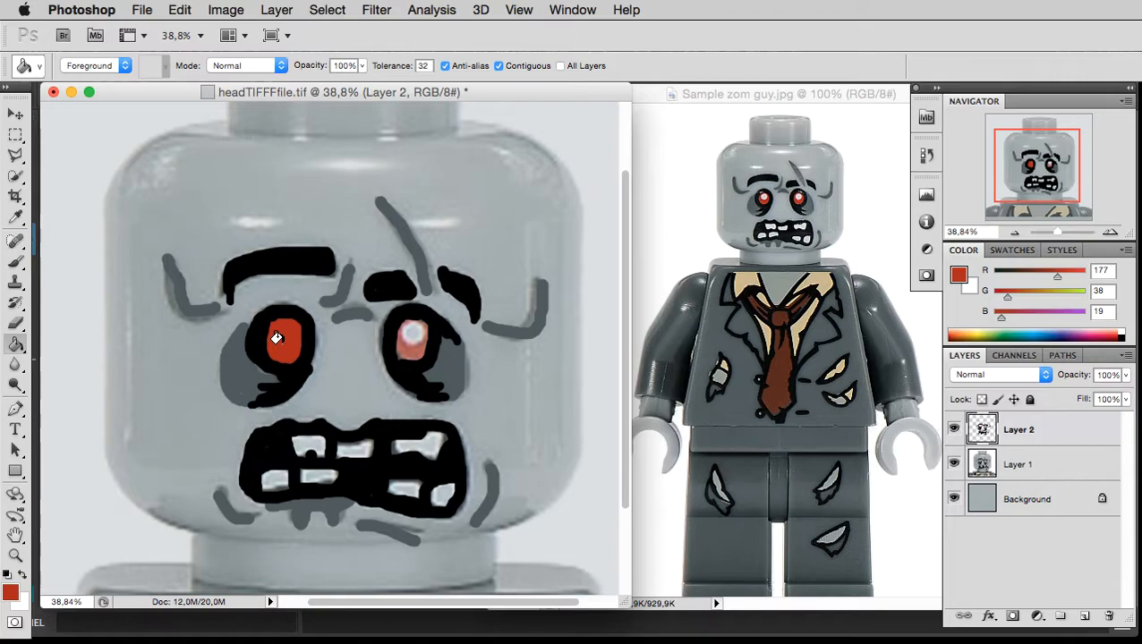
left_click(411, 329)
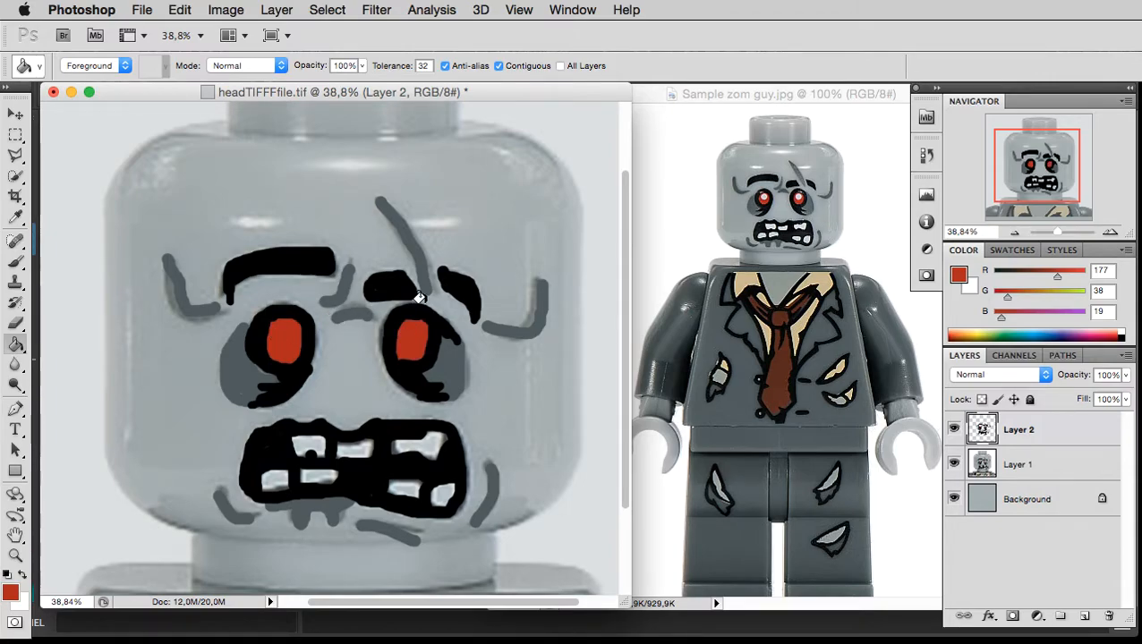
Sample white from the Sample zom guy reference and fill all the zombie's teeth with it on Layer 2.
left_click(773, 95)
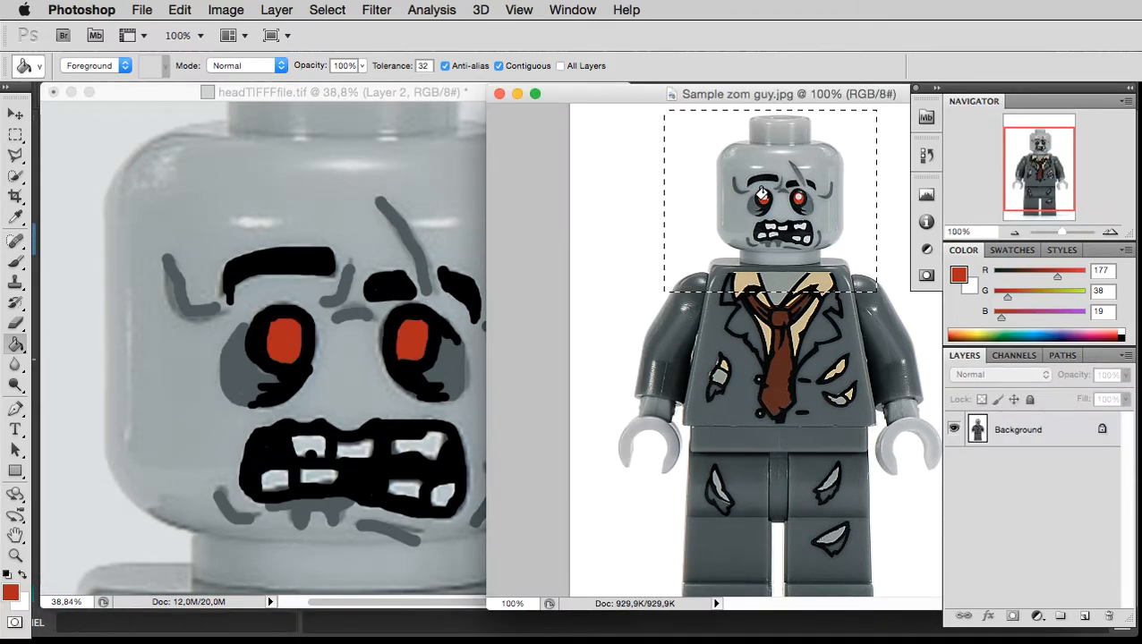
key("i")
left_click(691, 172)
left_click(687, 170)
left_click_drag(666, 173, 640, 189)
left_click(402, 96)
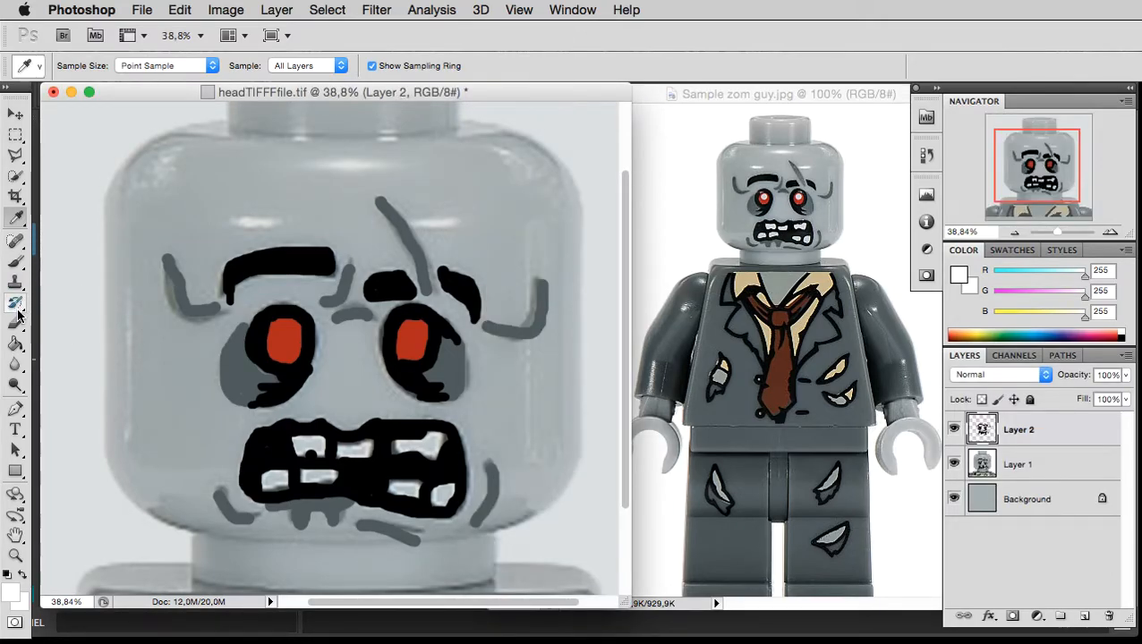
left_click(15, 344)
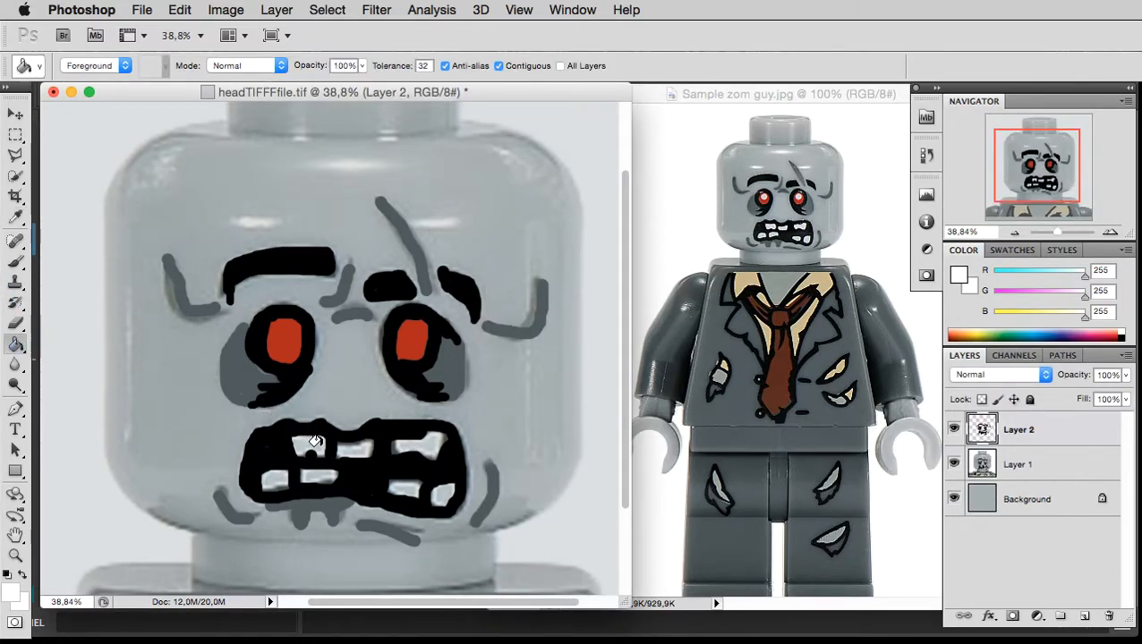
left_click(349, 443)
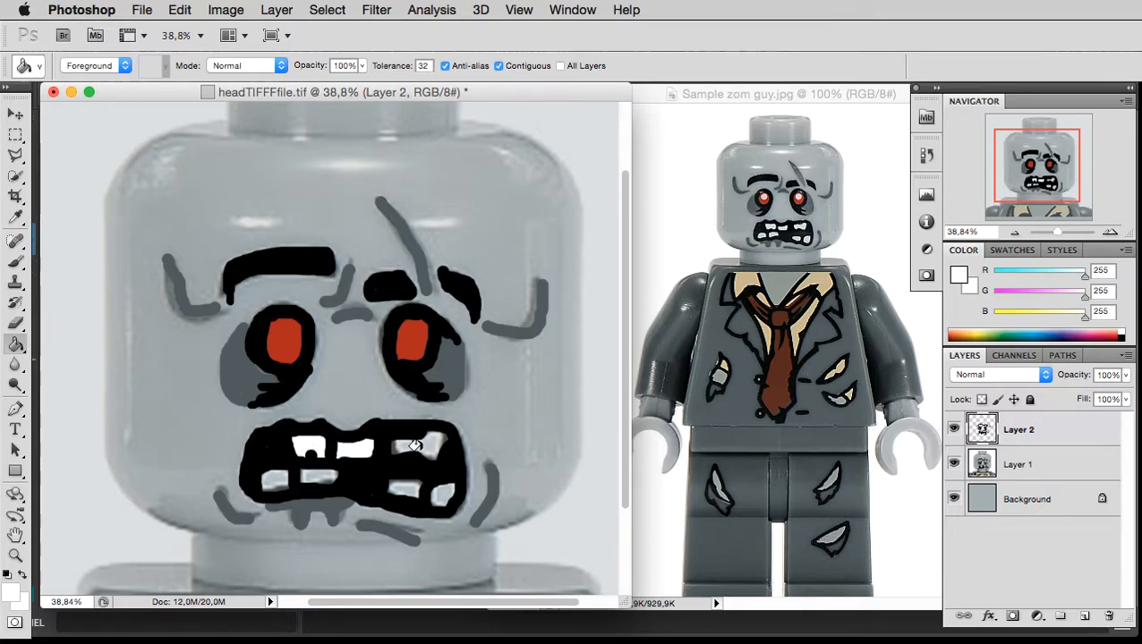
left_click(417, 442)
left_click(406, 483)
left_click(324, 479)
left_click(274, 482)
Set the brush to 43 px and dab a round white highlight in the upper part of each red eye.
key("b")
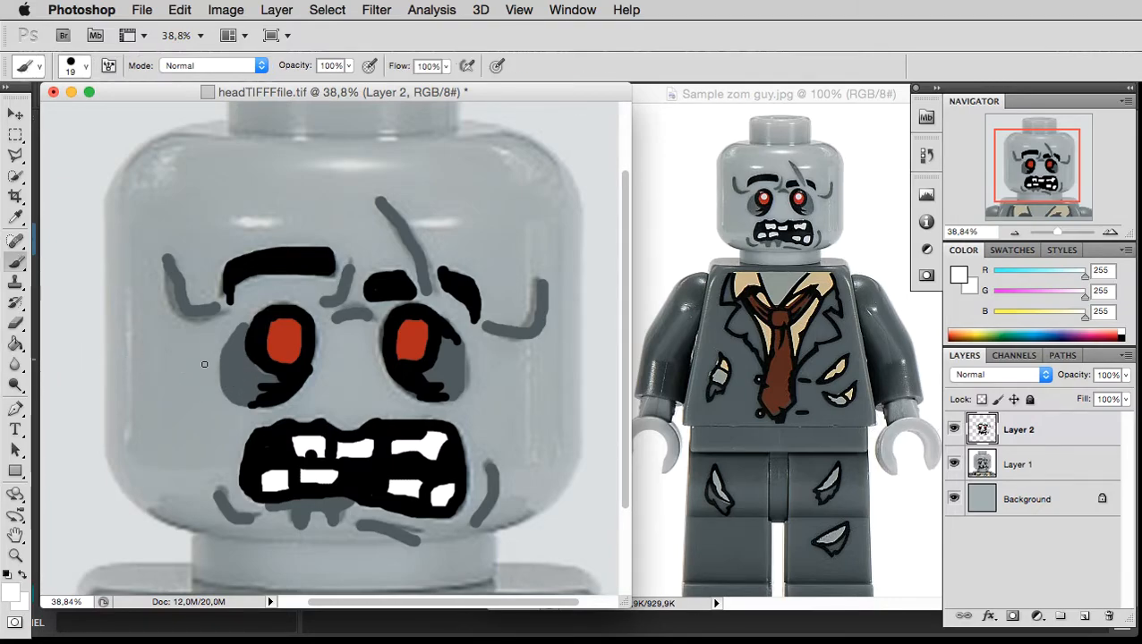
left_click(76, 65)
left_click(56, 114)
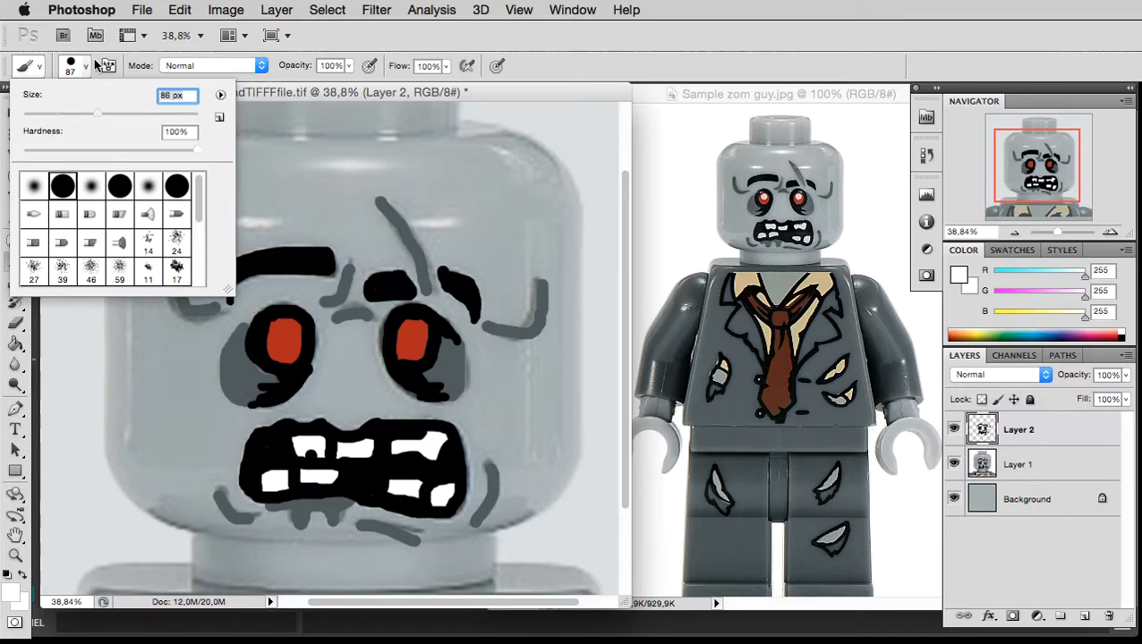
left_click(62, 114)
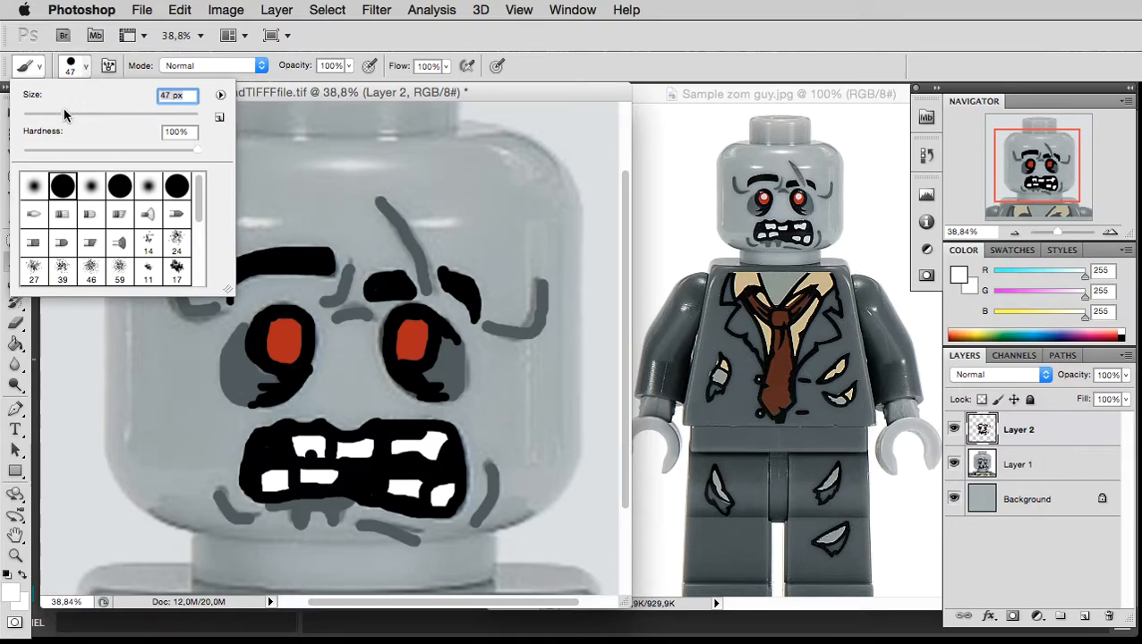
left_click(87, 70)
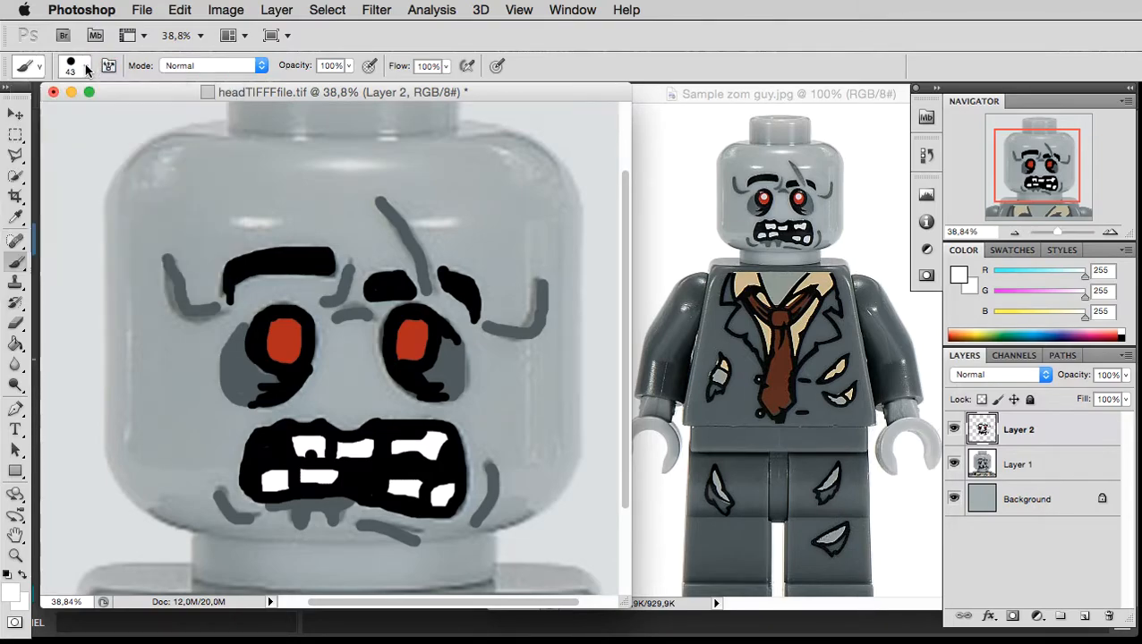
left_click(282, 331)
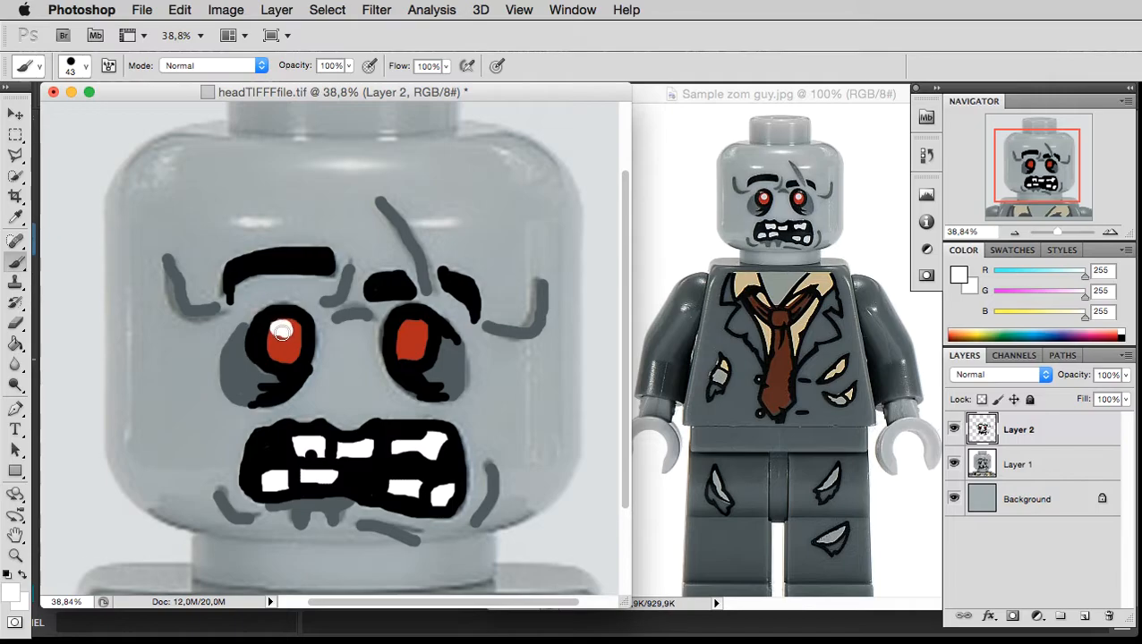
left_click(410, 331)
Reduce the brush to 10 px and paint small white glints on the upper black rims of the eyes.
left_click(87, 67)
left_click_drag(53, 109, 33, 114)
left_click(87, 67)
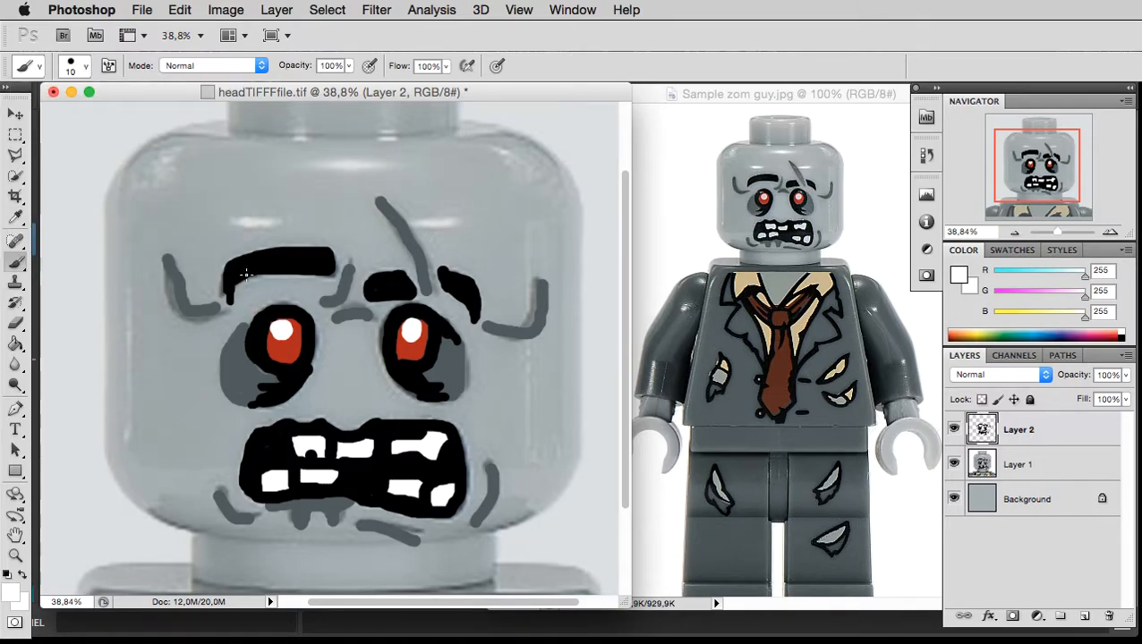
left_click(268, 315)
Hide the Layer 1 reference image and make Layer 2 the active layer.
left_click(1011, 467)
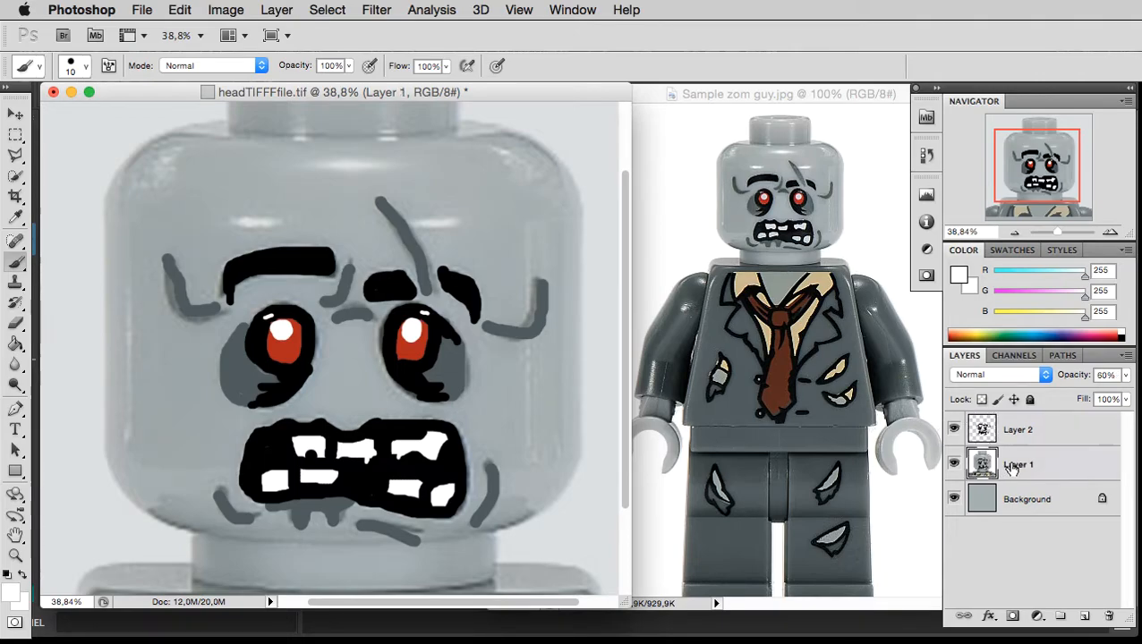
left_click(954, 465)
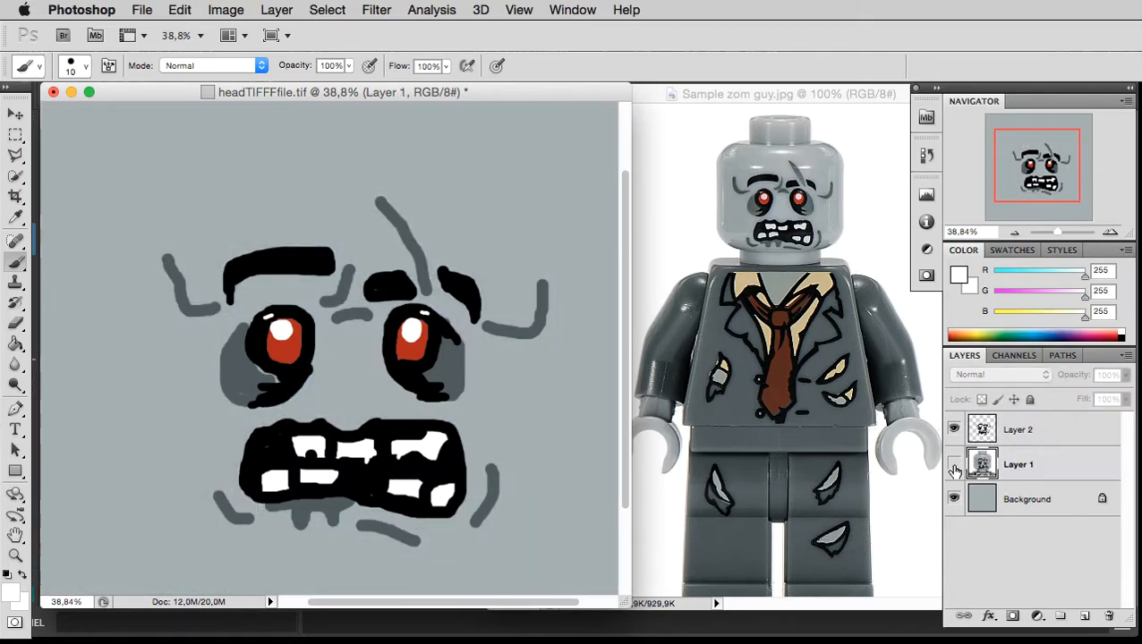
left_click(1022, 432)
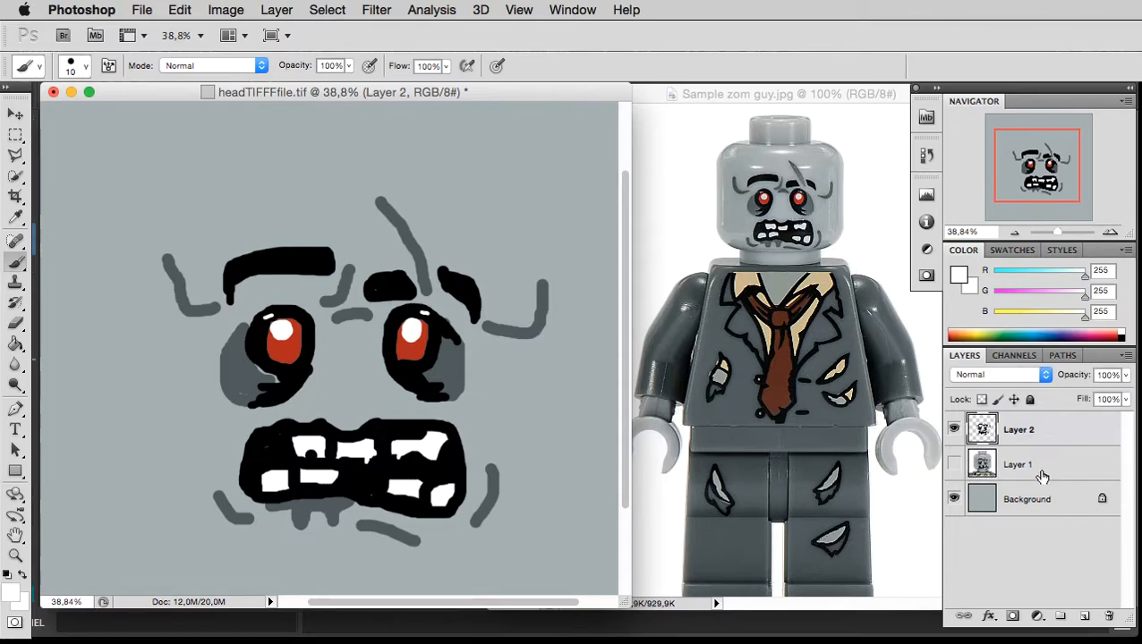
left_click(1021, 503)
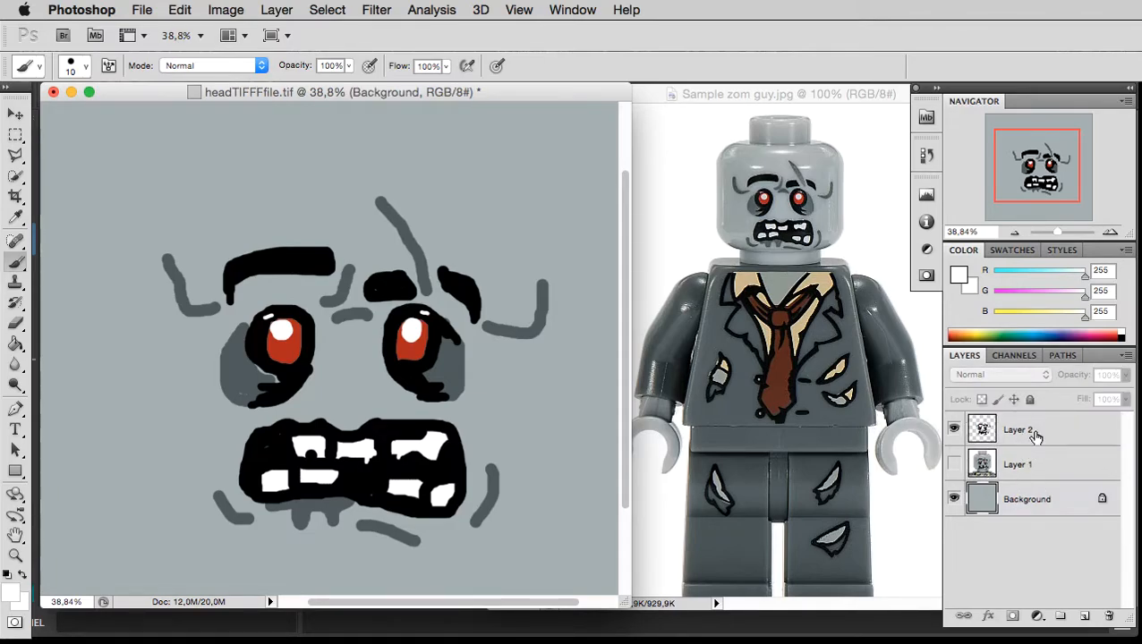
left_click(1034, 434)
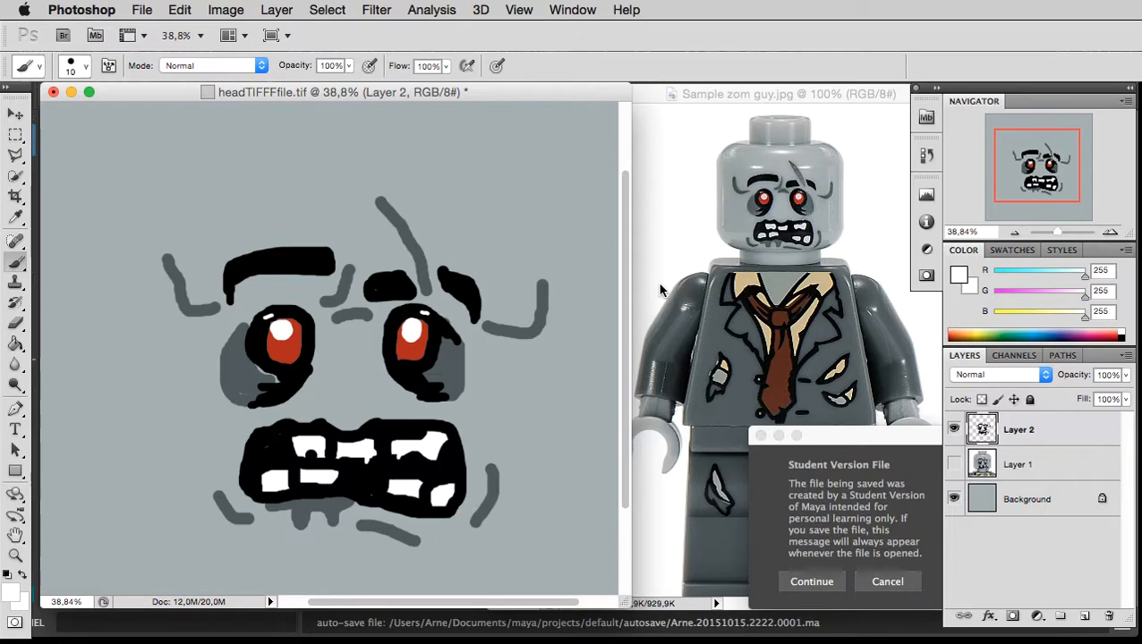
Accept Maya's student version notice and switch back to Photoshop.
left_click(812, 582)
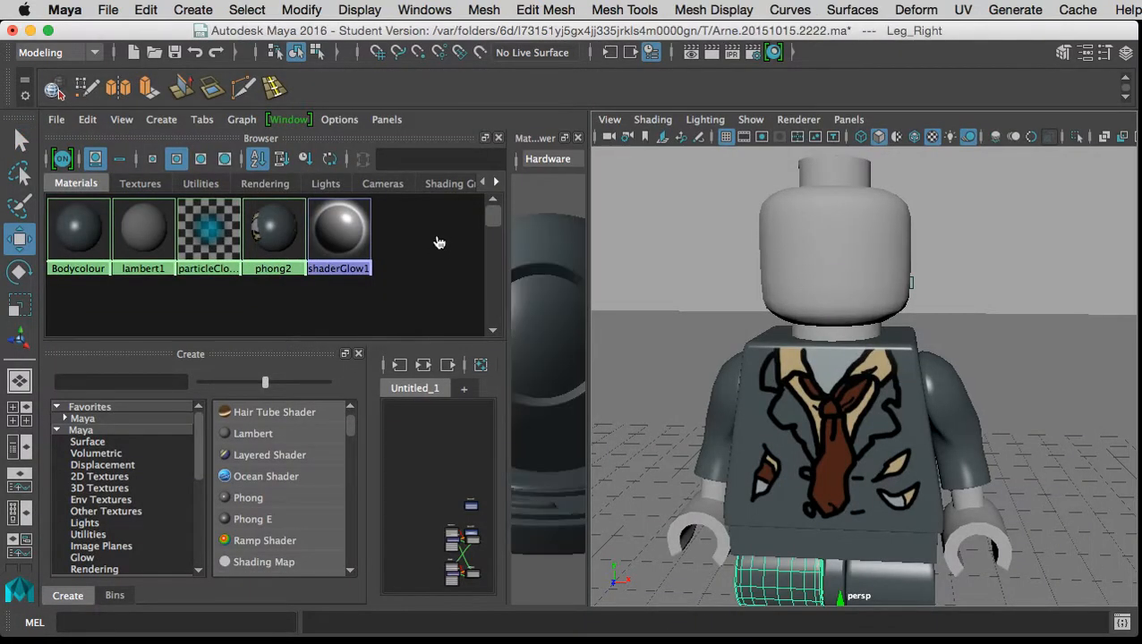
key("super+Tab")
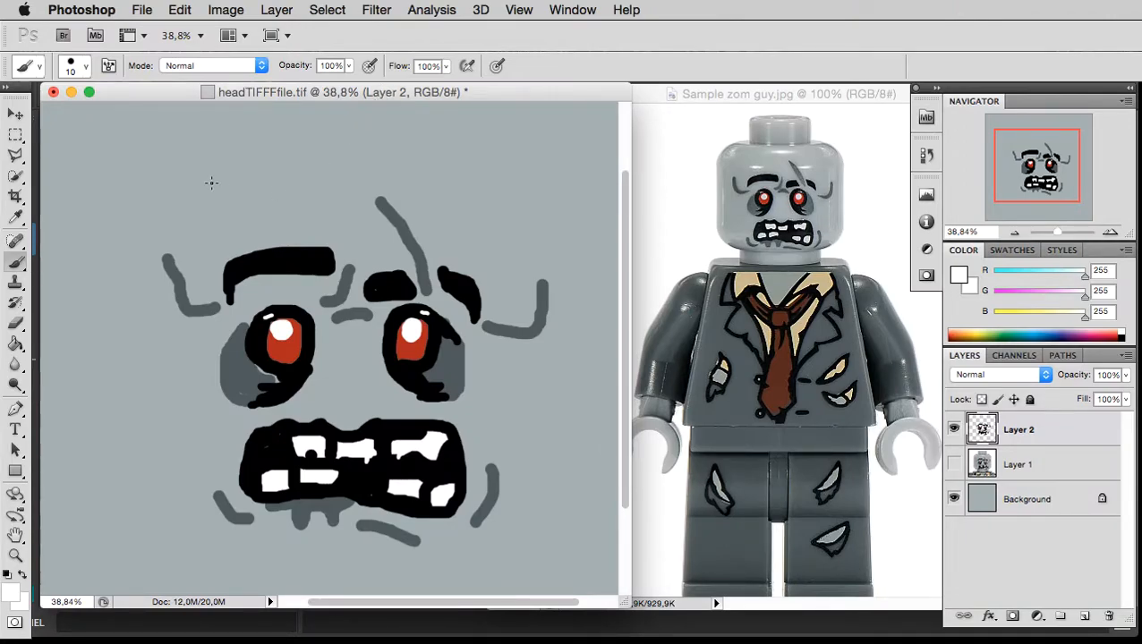
Save headTIFFFfile.tif with its layers, using LZW image compression and RLE layer compression.
left_click(142, 10)
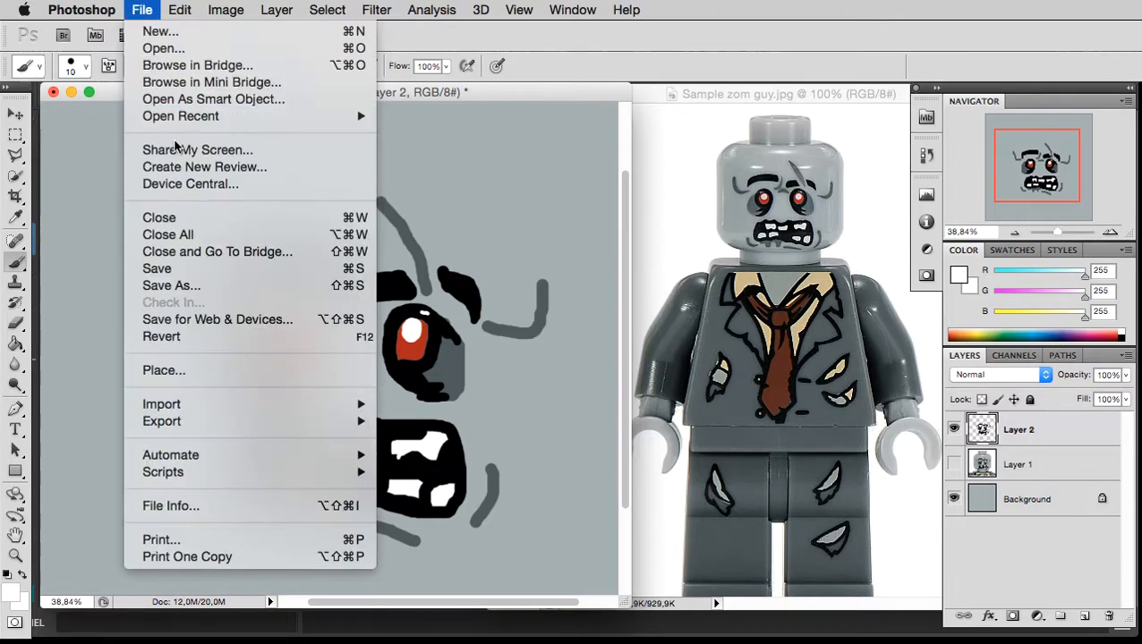
left_click(175, 270)
left_click(830, 196)
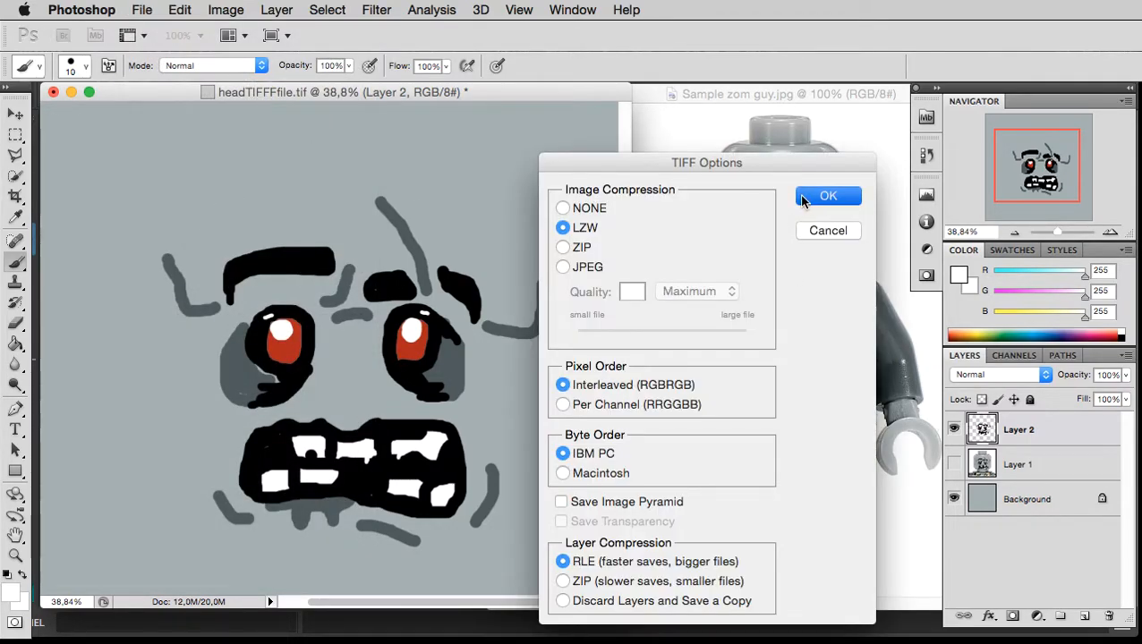
left_click(975, 369)
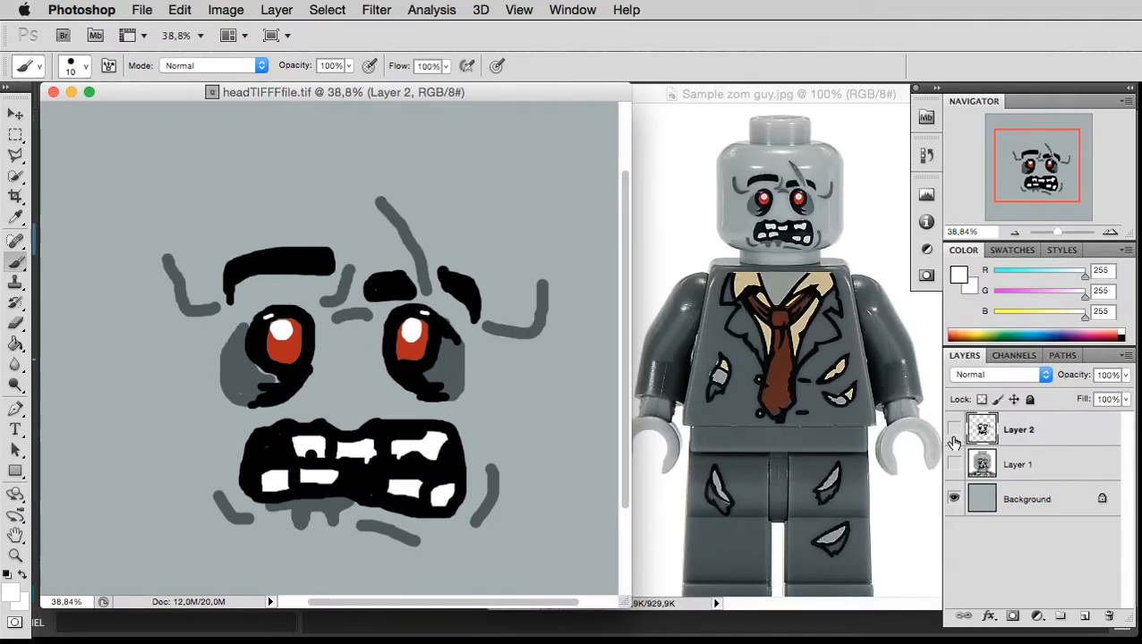
Toggle the visibility of Layer 1 and Layer 2 to compare the painted face with the reference image.
left_click(954, 430)
left_click(954, 464)
left_click(953, 464)
left_click_drag(955, 430, 951, 468)
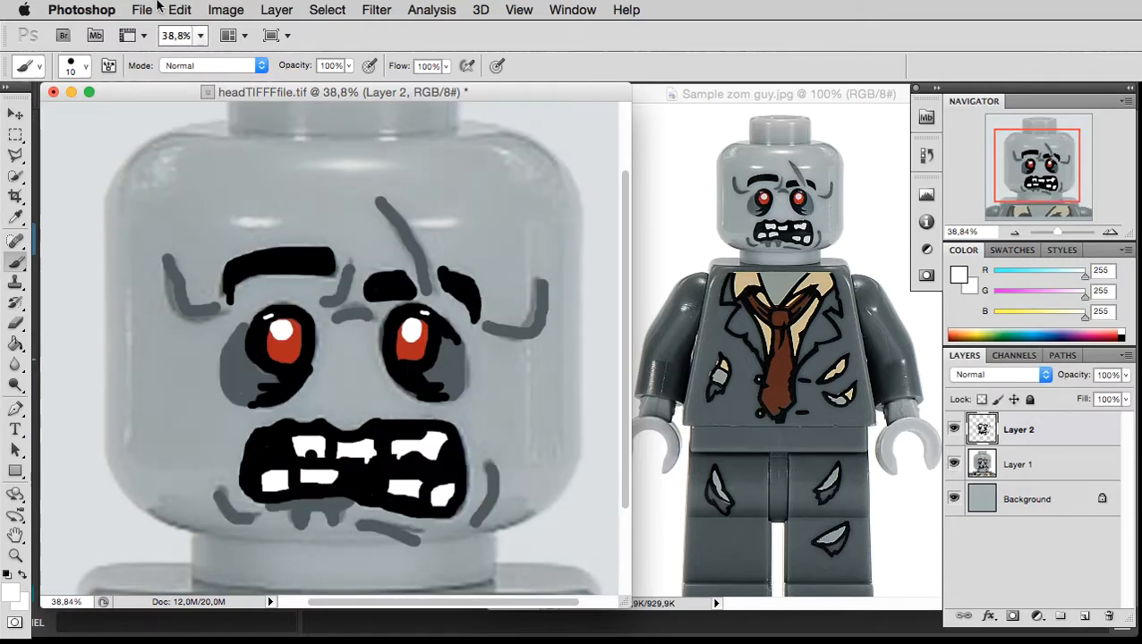
left_click(954, 465)
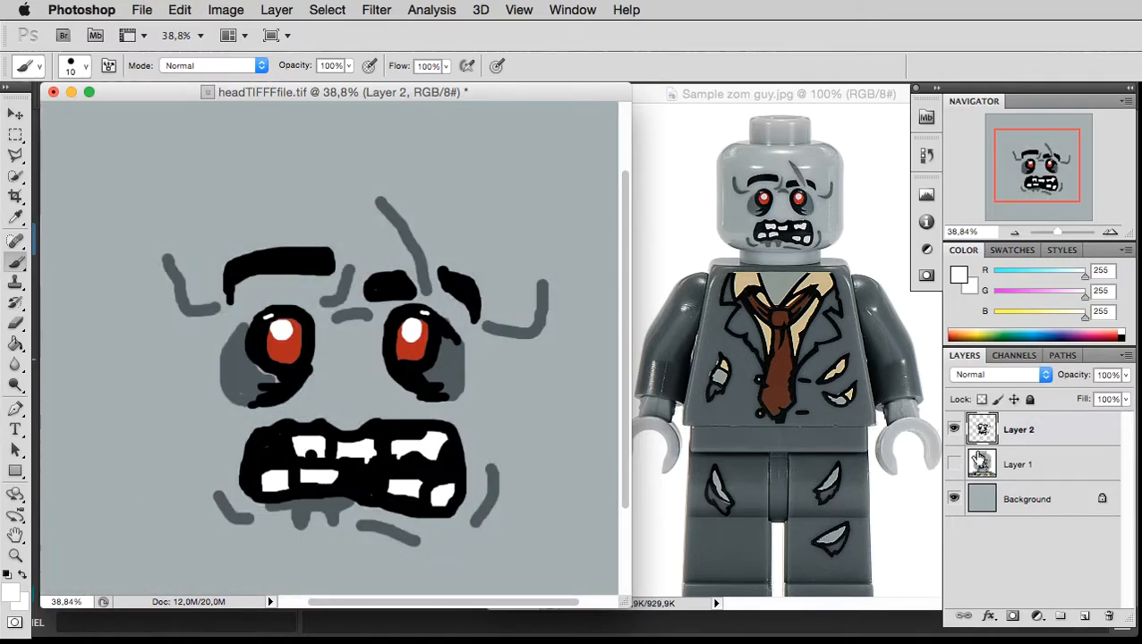
left_click(955, 431)
left_click(954, 431)
Save the image as headTexture.tif in the Lego texturing folder as a layered TIFF with LZW compression.
left_click(1029, 506)
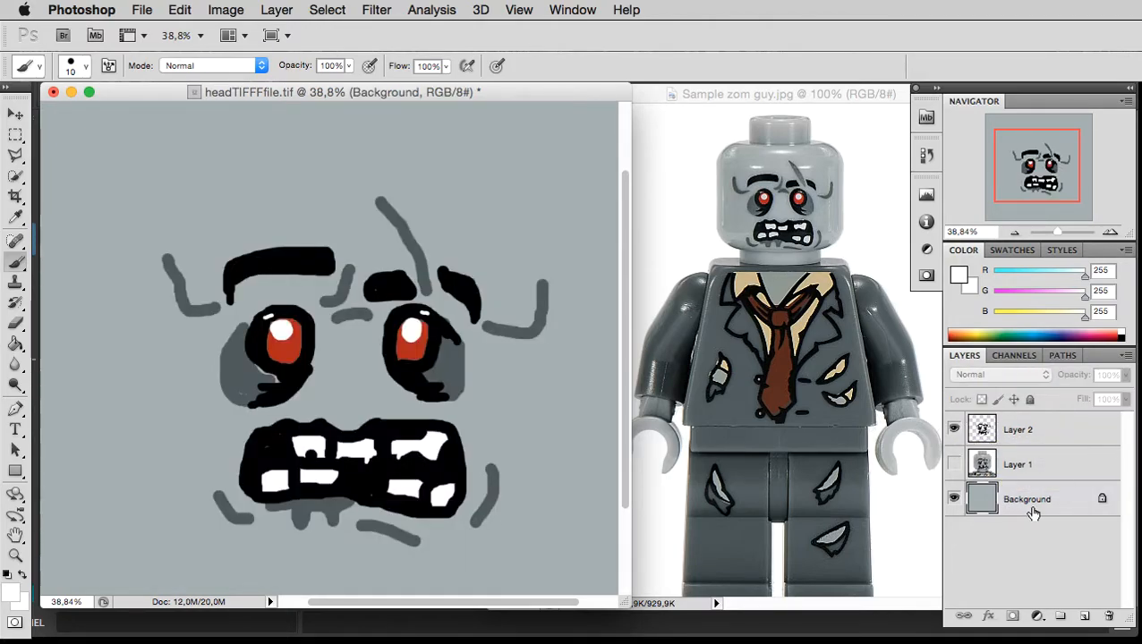
left_click(139, 9)
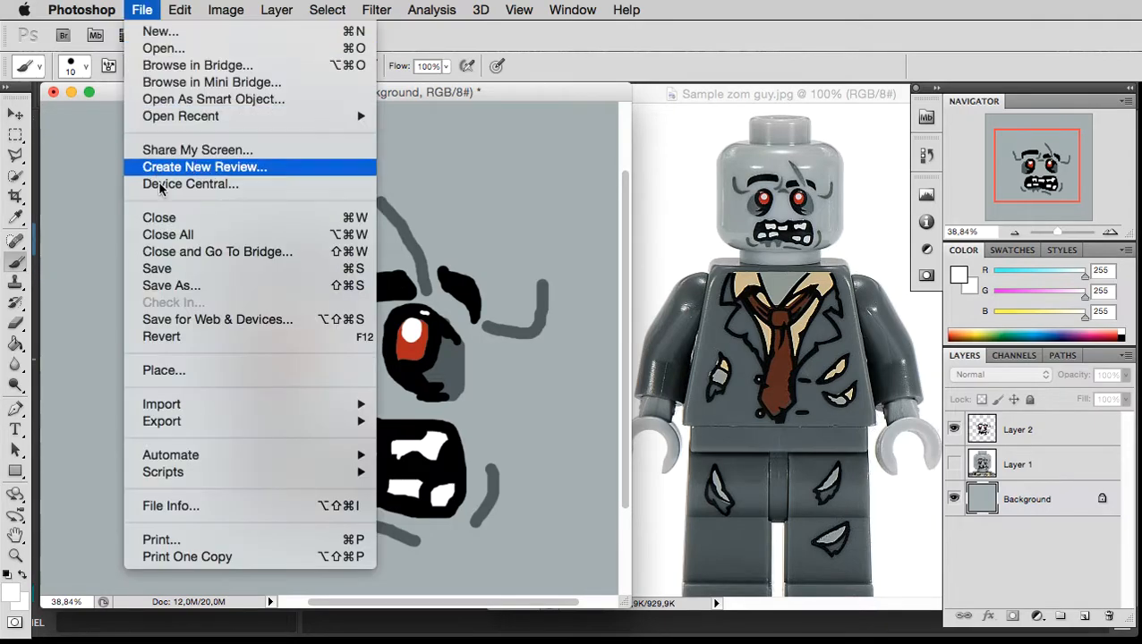
left_click(169, 286)
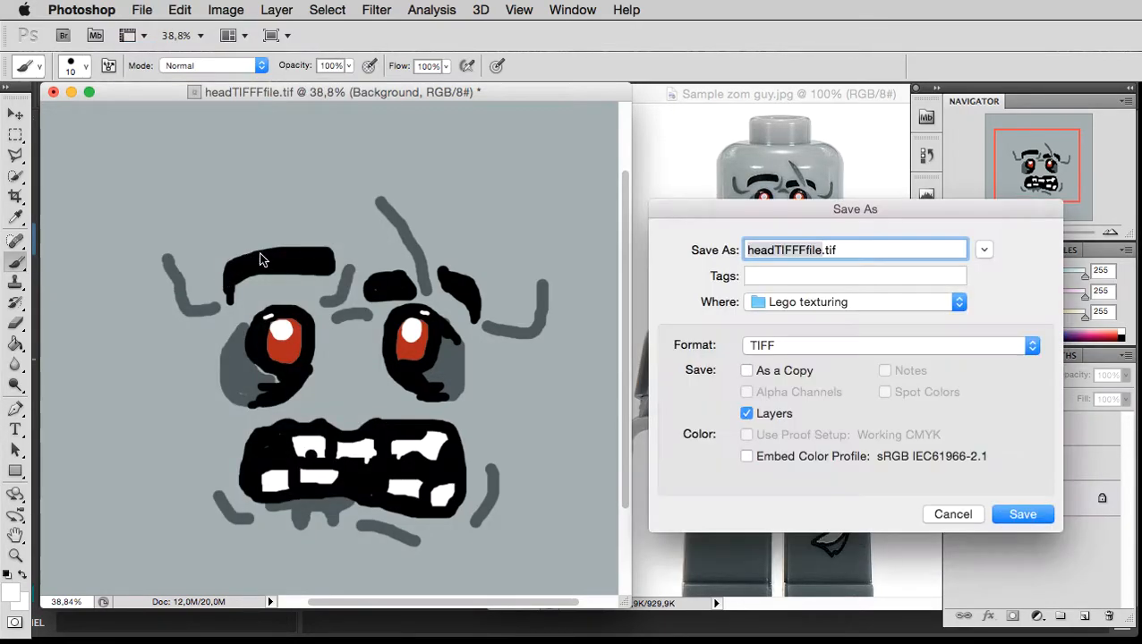
left_click_drag(822, 250, 799, 250)
type("Textur")
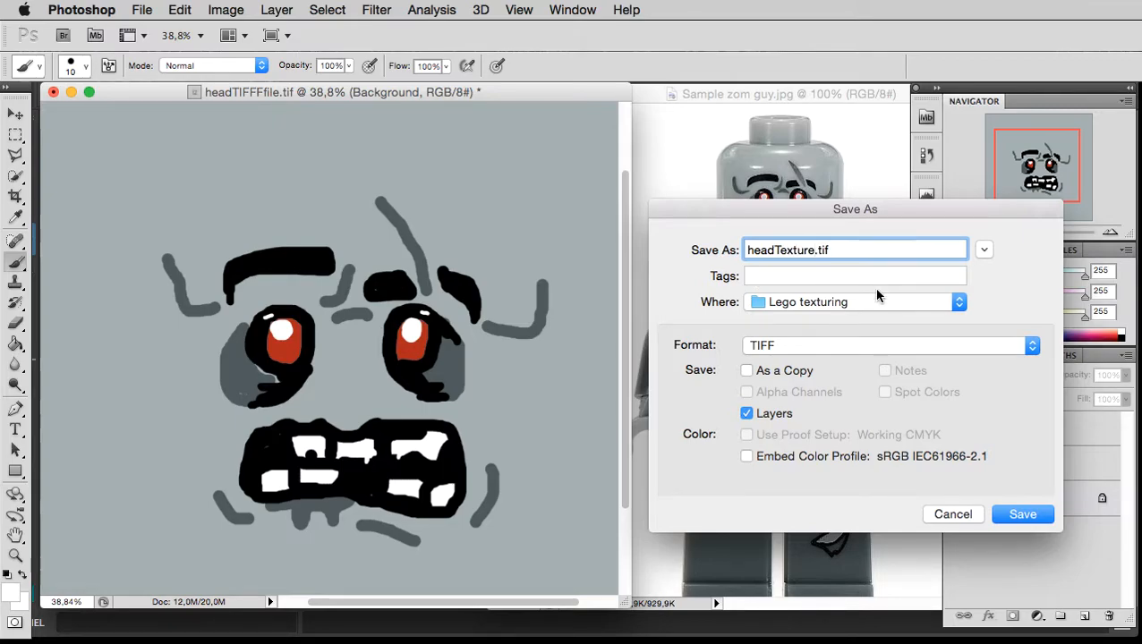
left_click(1013, 515)
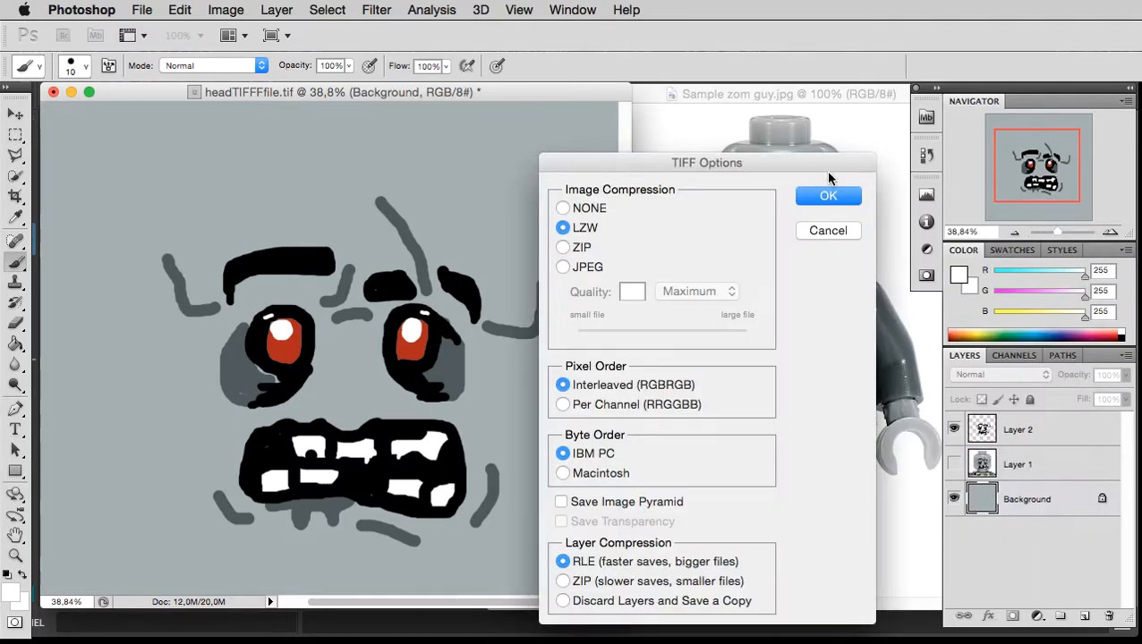
left_click(824, 197)
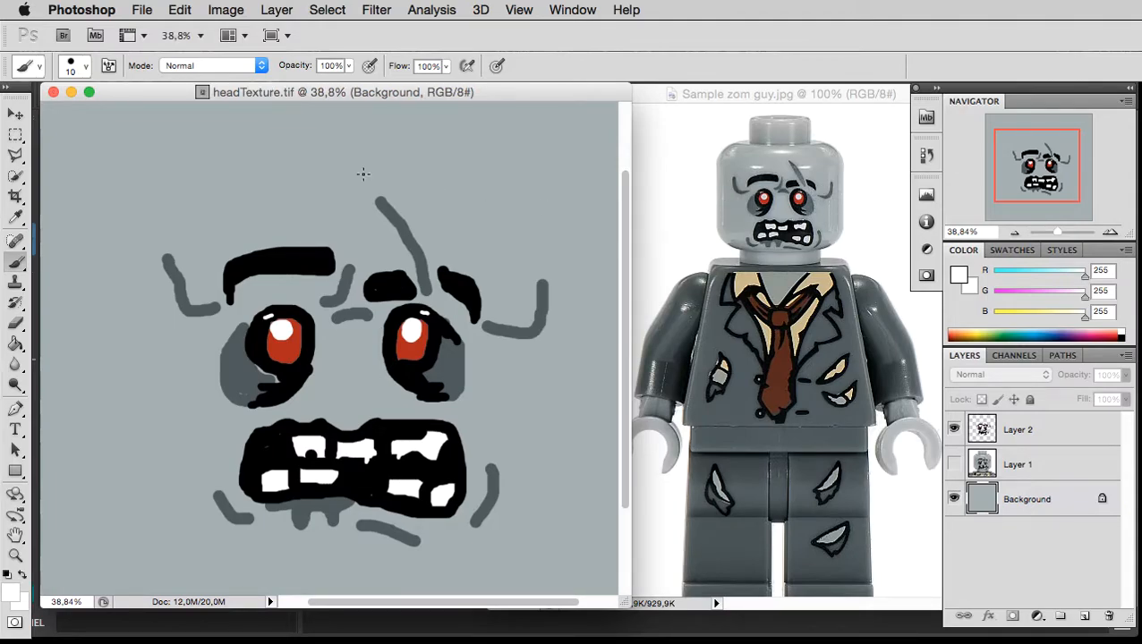
Close headTexture.tif and switch to the Lego texturing folder in Finder.
left_click(53, 92)
key("super+Tab")
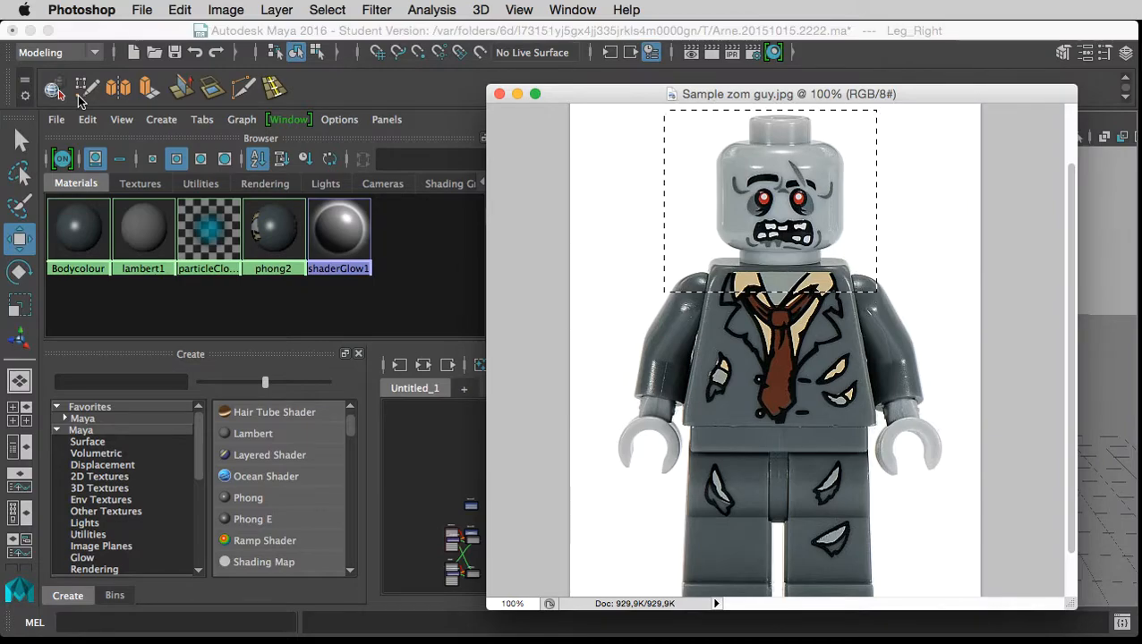
key("super+Tab")
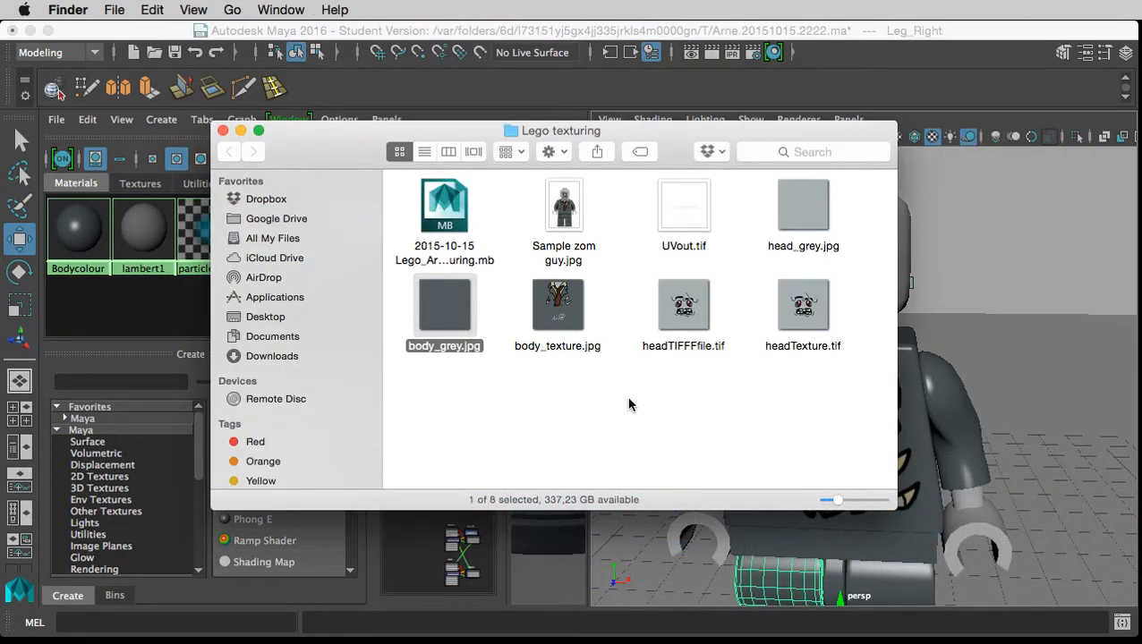
Move head_grey.jpg below body_grey.jpg in the Lego texturing folder.
left_click(631, 405)
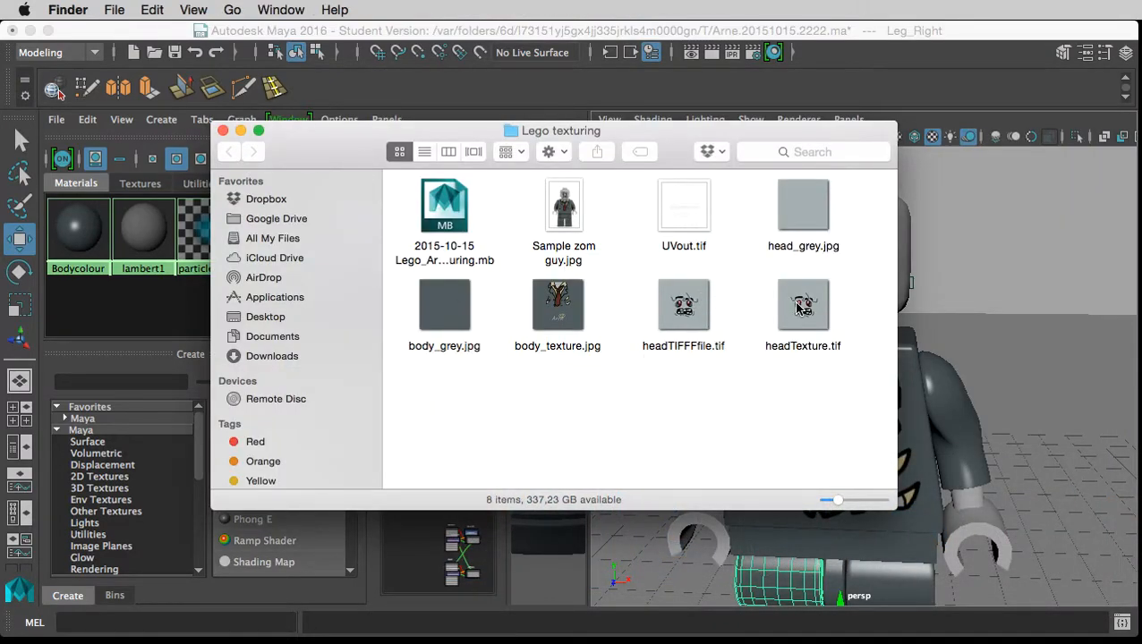
left_click(709, 245)
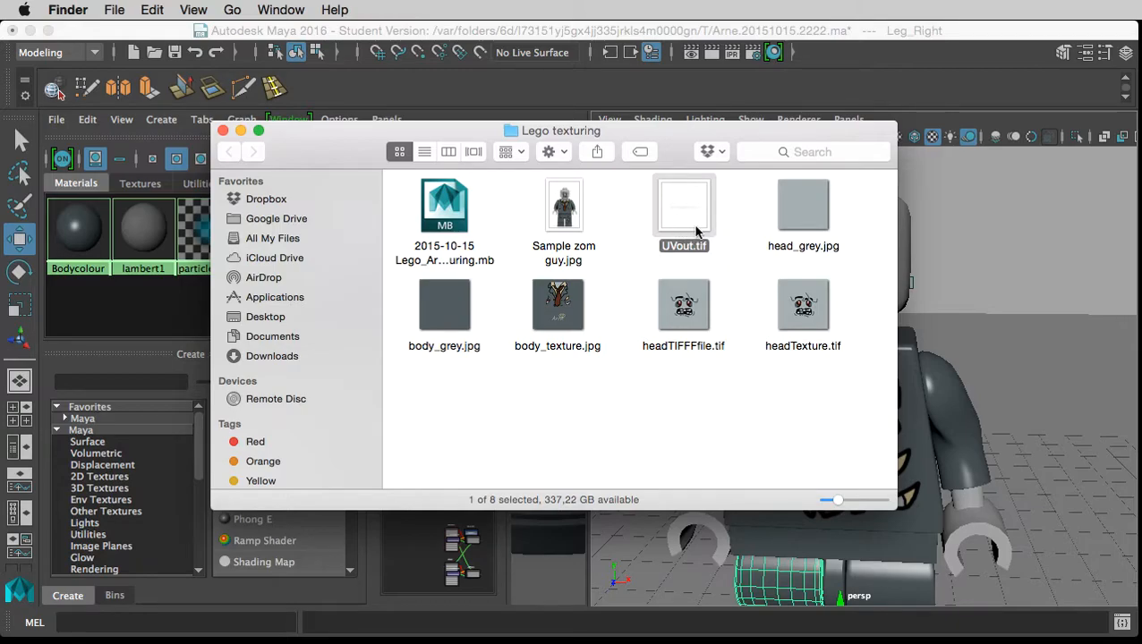
left_click(823, 330)
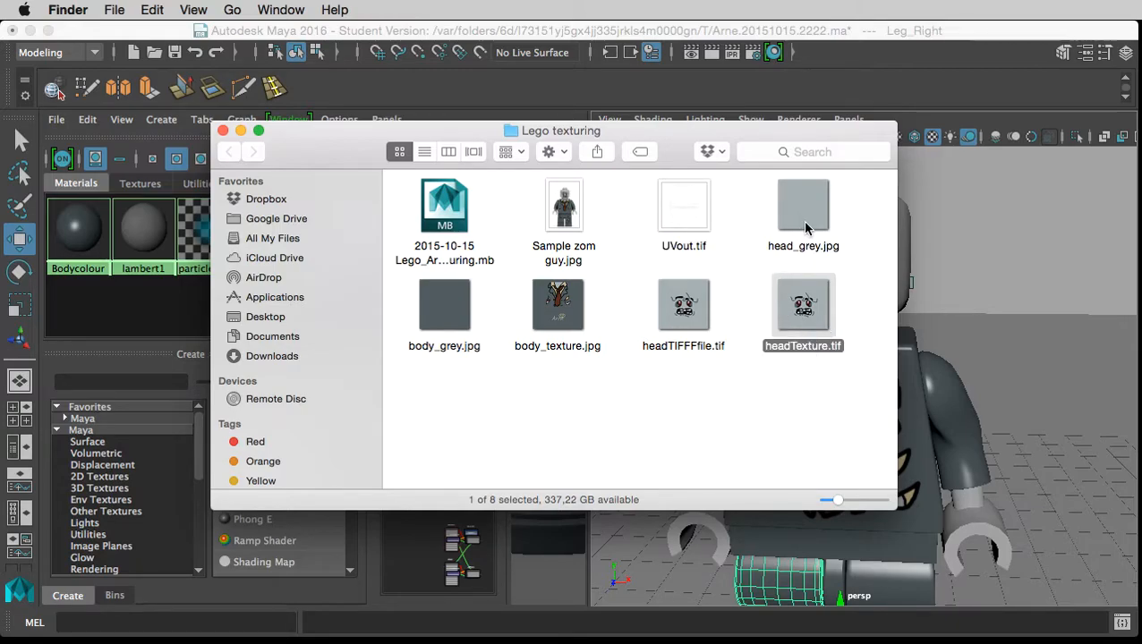
left_click_drag(793, 246, 431, 447)
Open headTIFFFfile.tif in Adobe Photoshop CS5 and shrink its window so the whole face fits.
mouse_move(691, 308)
left_mouse_down()
mouse_move(625, 380)
mouse_move(569, 394)
mouse_move(565, 408)
mouse_move(690, 313)
left_mouse_up()
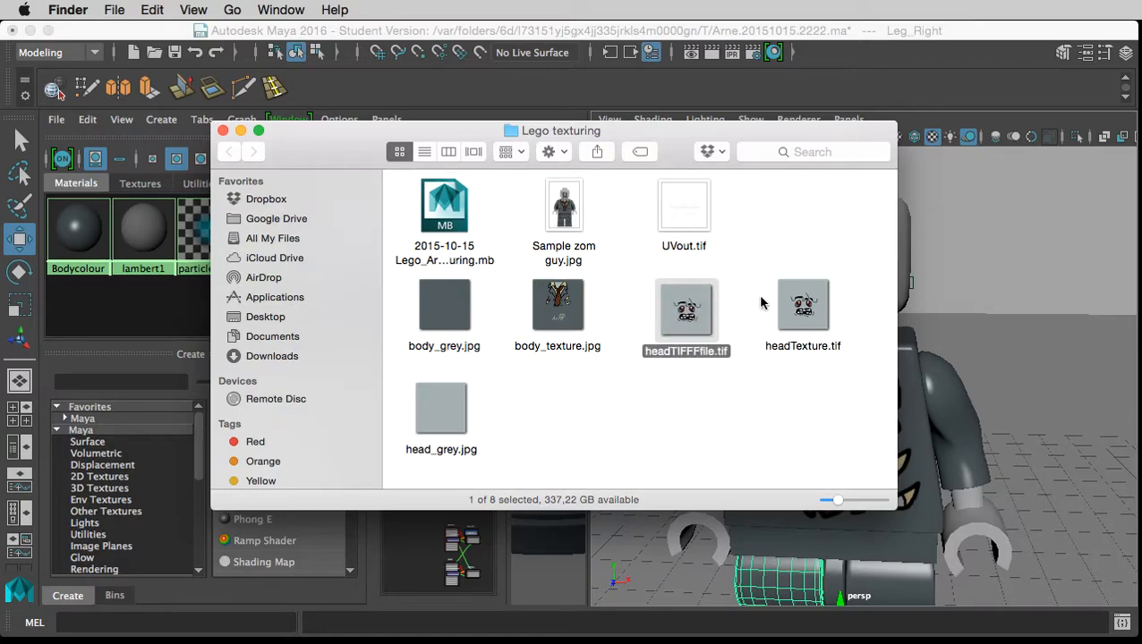
right_click(697, 329)
mouse_move(761, 350)
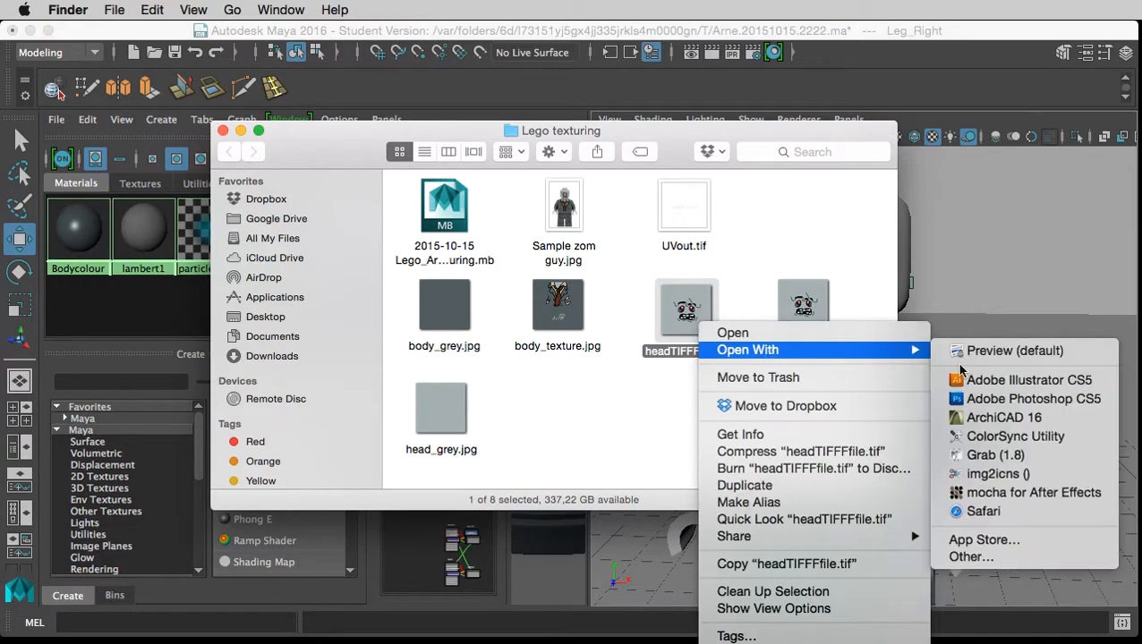
left_click(1071, 408)
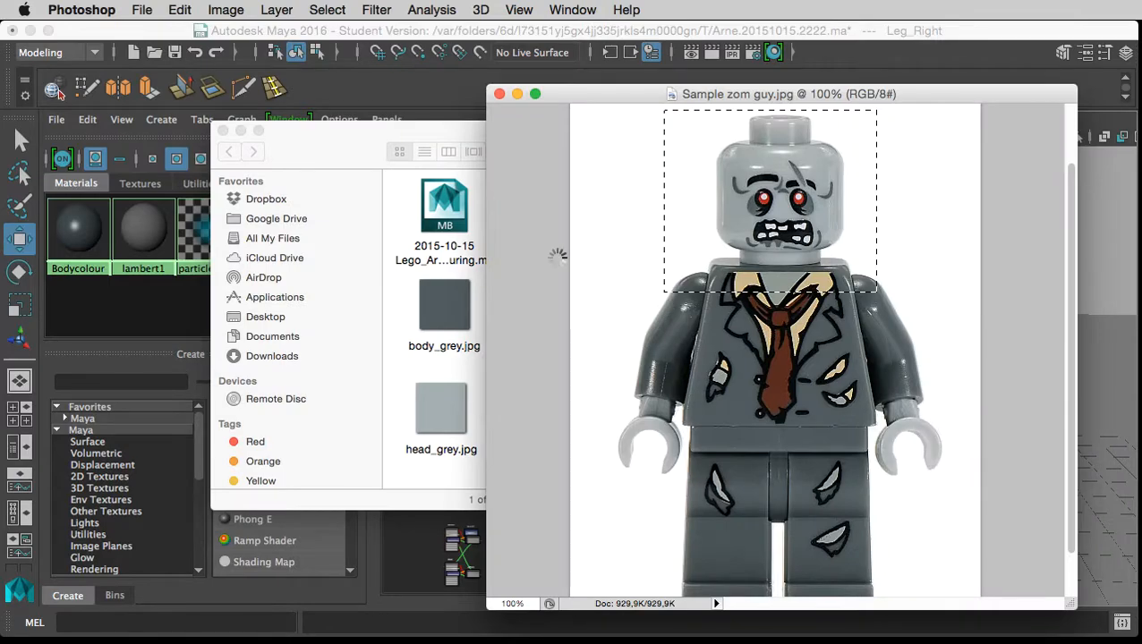
left_click_drag(605, 90, 250, 54)
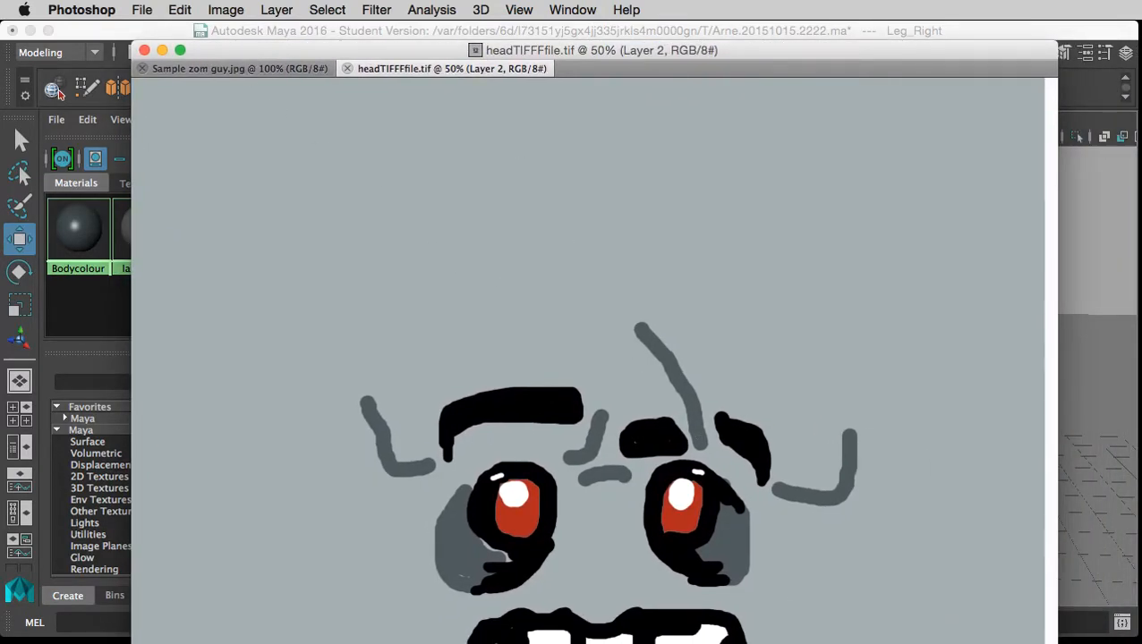
left_click_drag(1056, 641, 680, 592)
scroll(504, 383, "down", 3)
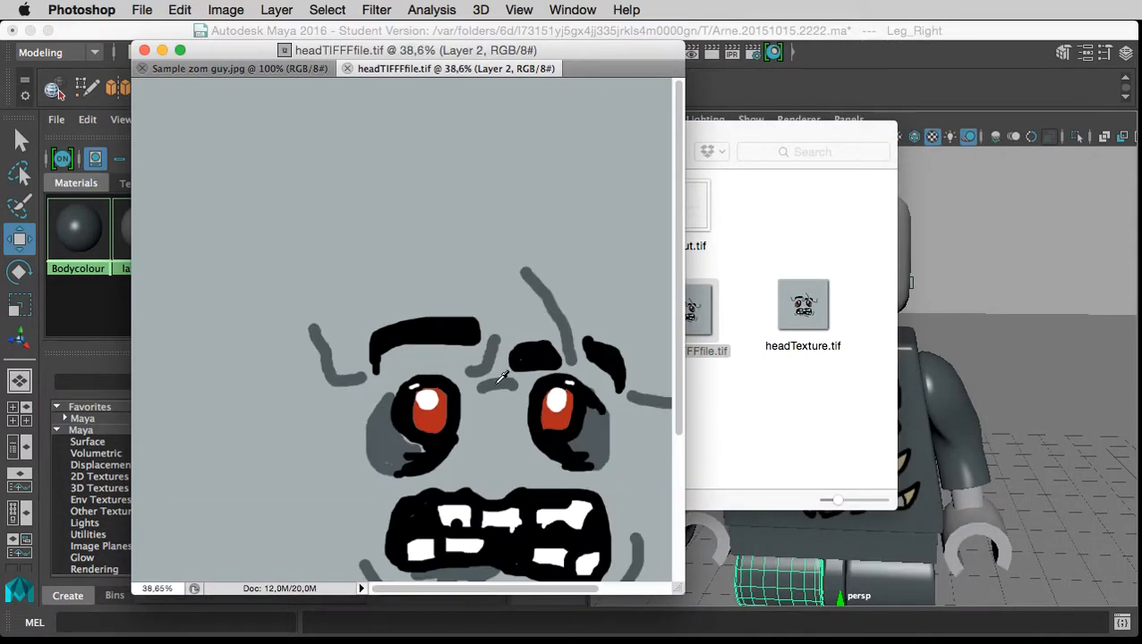
scroll(504, 377, "down", 2)
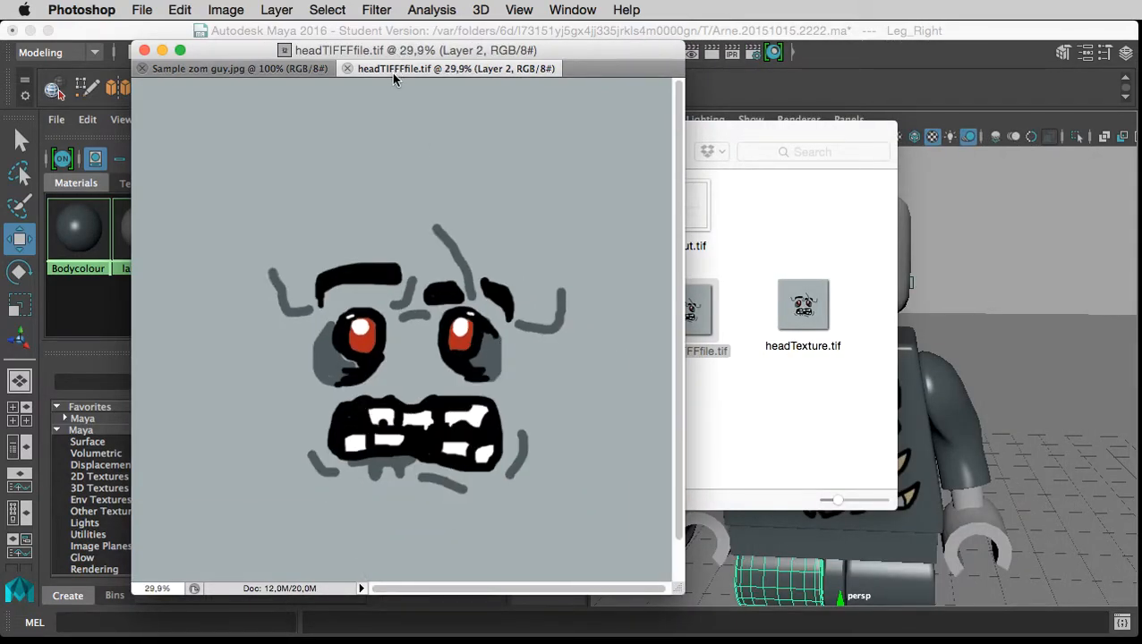
Save a JPEG copy named head_texture.jpg in the Lego texturing folder, with quality 10 and Baseline ("Standard") format.
left_click(143, 10)
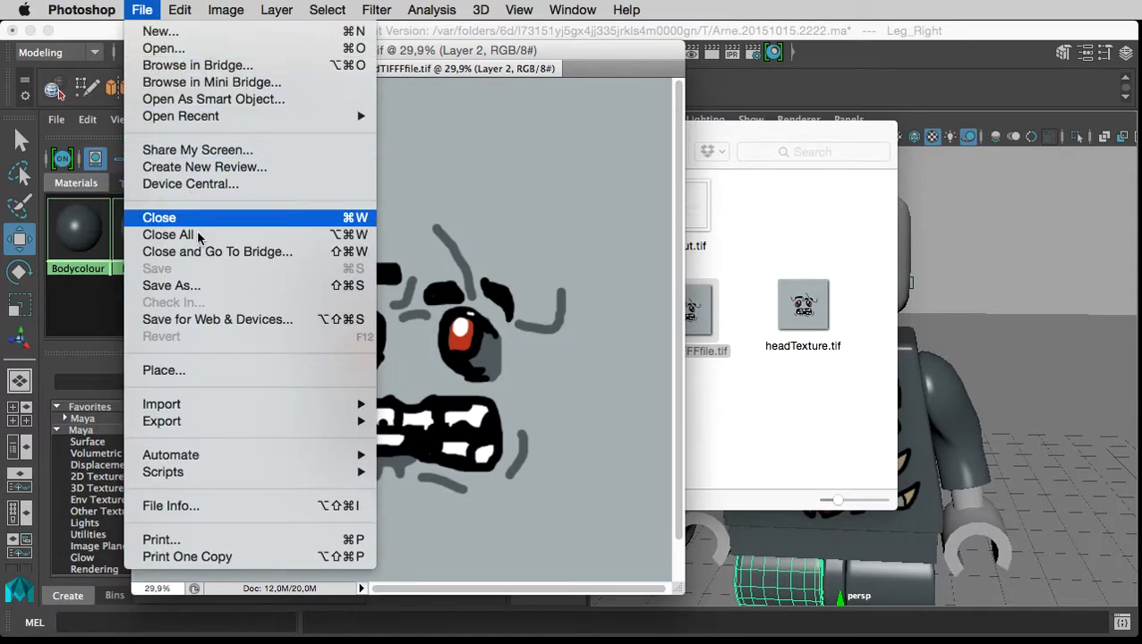
left_click(192, 287)
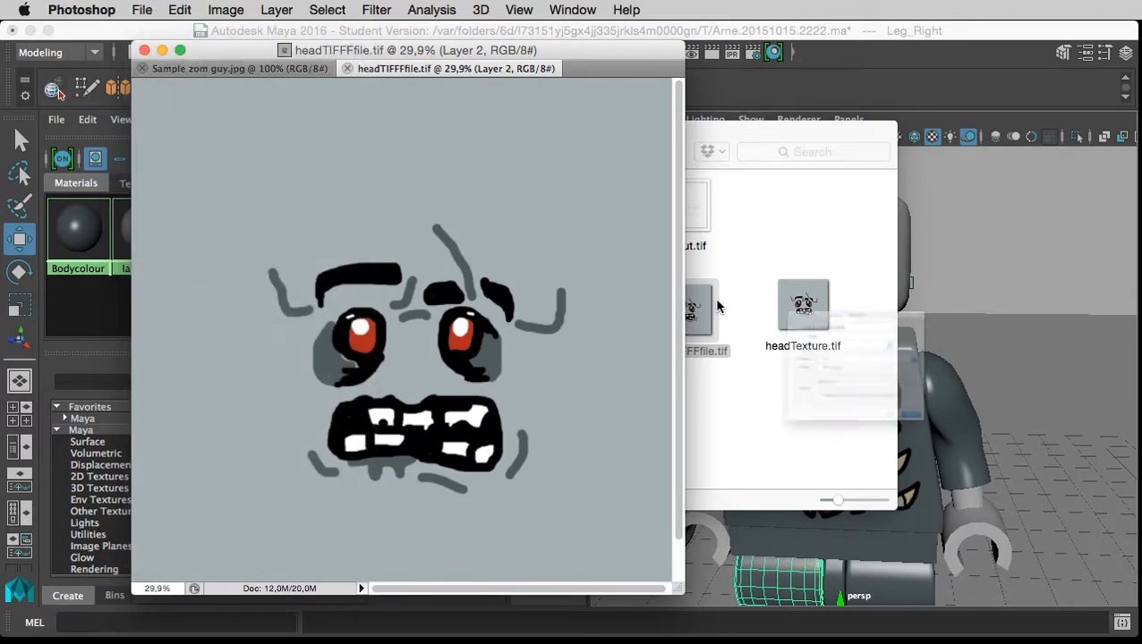
left_click(808, 346)
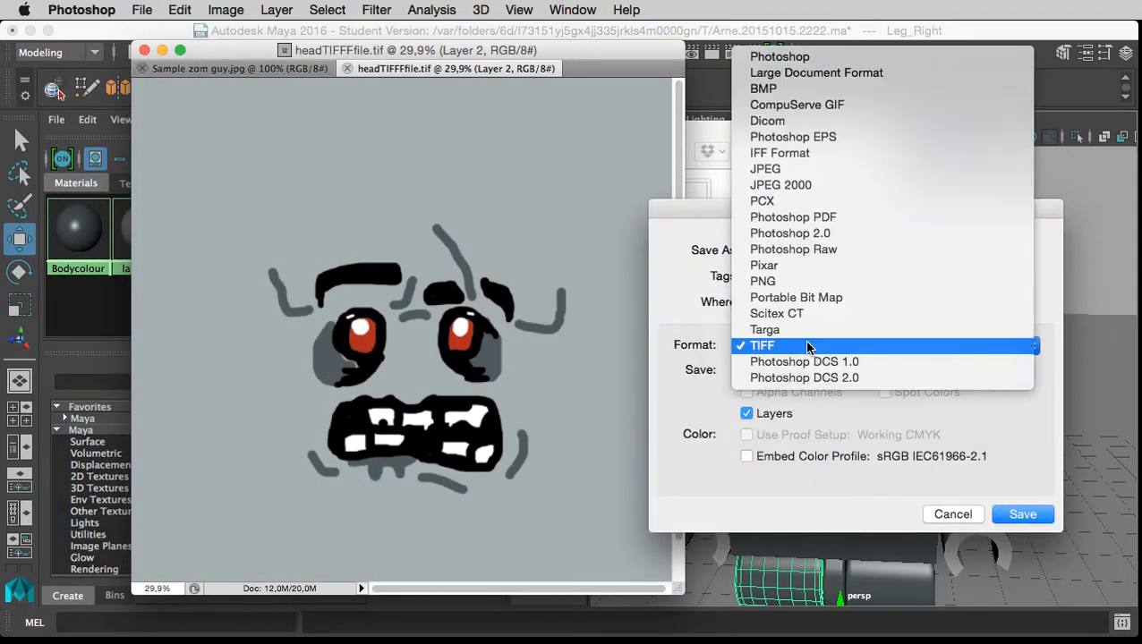
left_click(809, 169)
left_click_drag(769, 253, 822, 241)
key("BackSpace")
type("_texture")
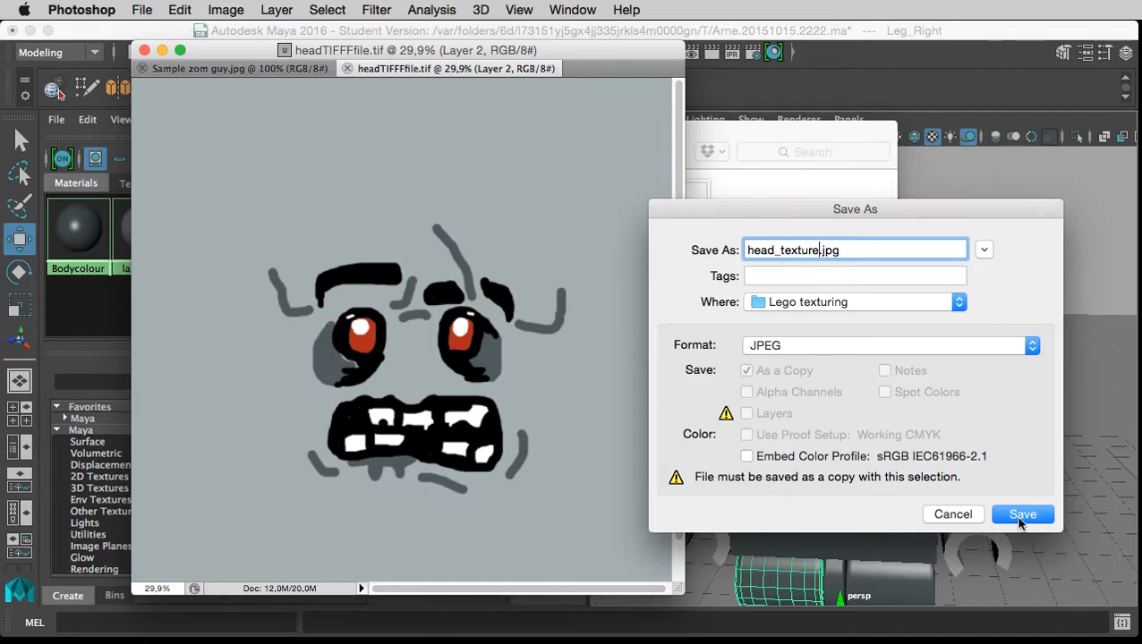
left_click(1022, 515)
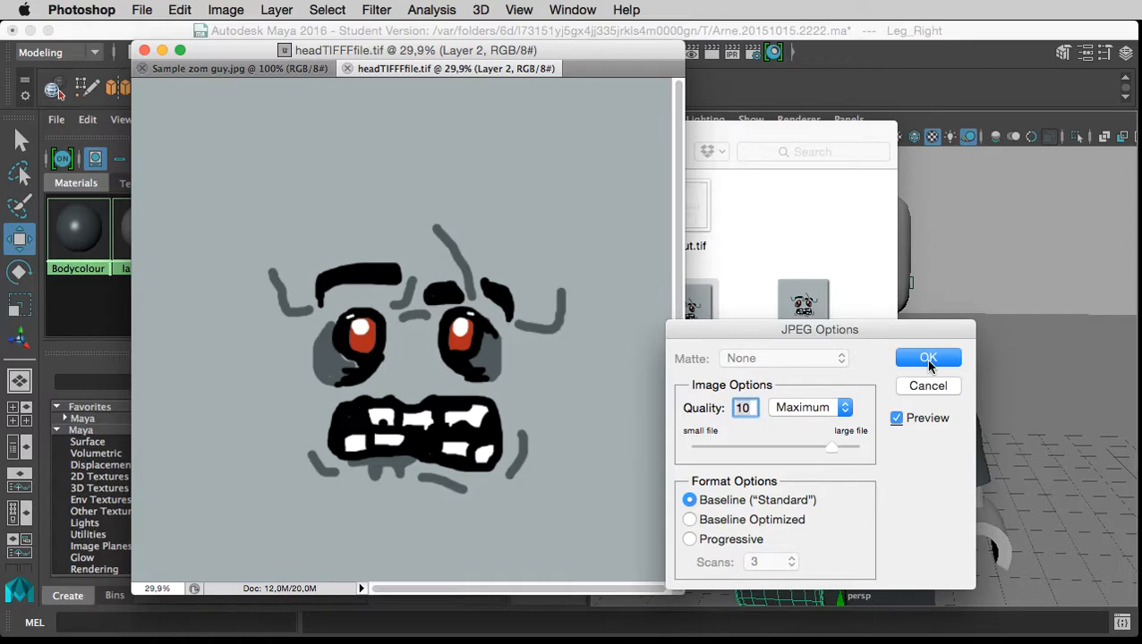
left_click(928, 358)
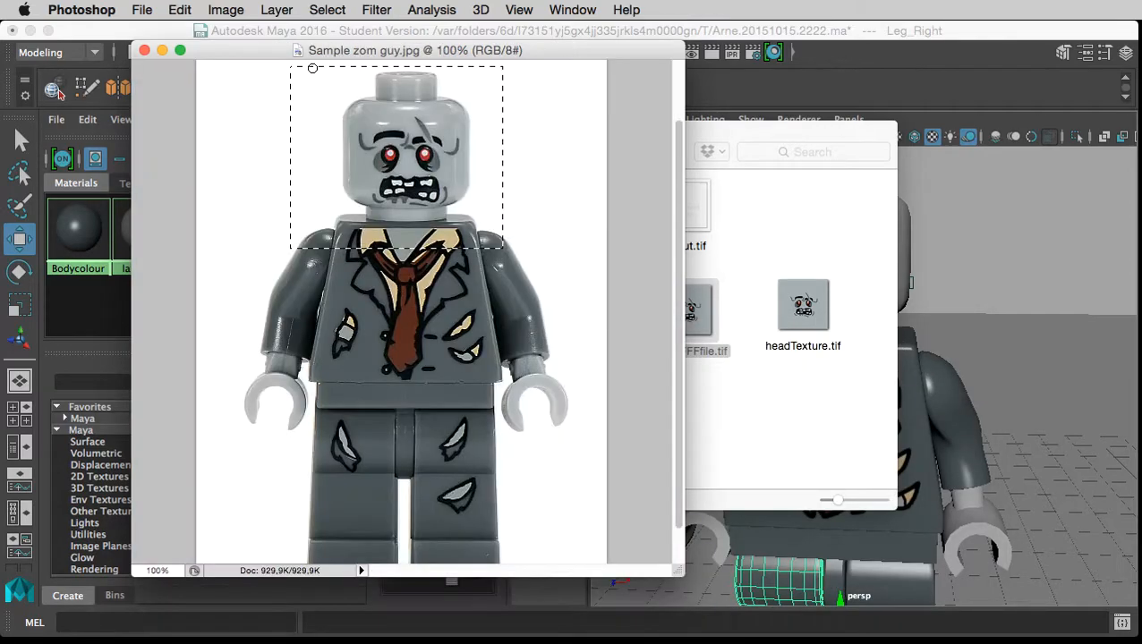
Close headTIFFFfile.tif and Sample zom guy.jpg, and return to the Lego texturing folder in Finder.
left_click(347, 68)
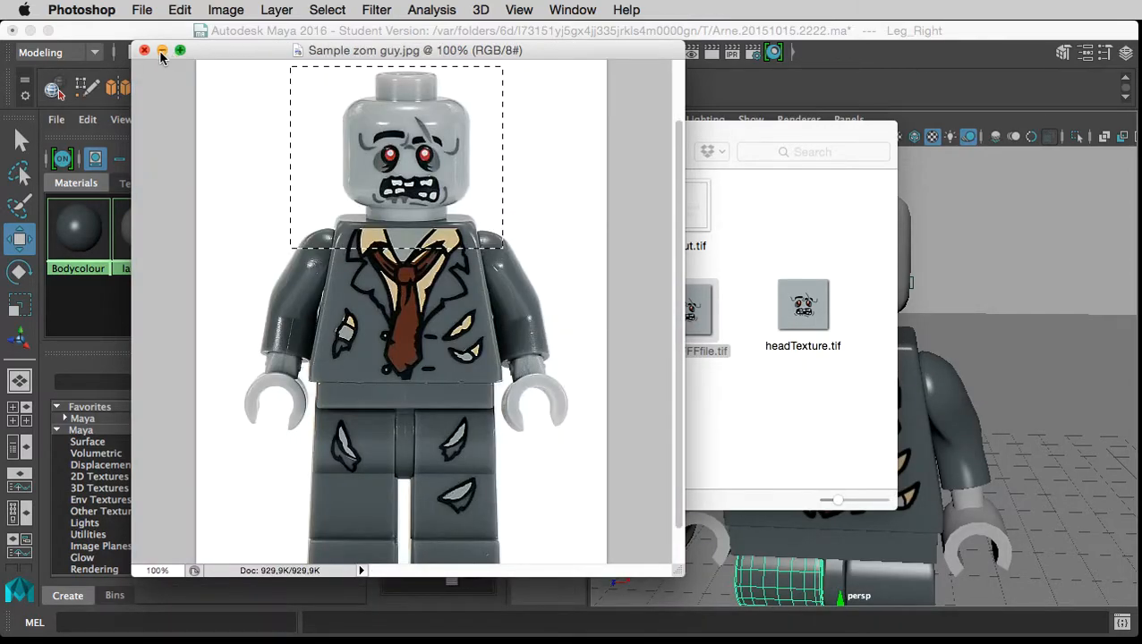
left_click(145, 51)
left_click(595, 242)
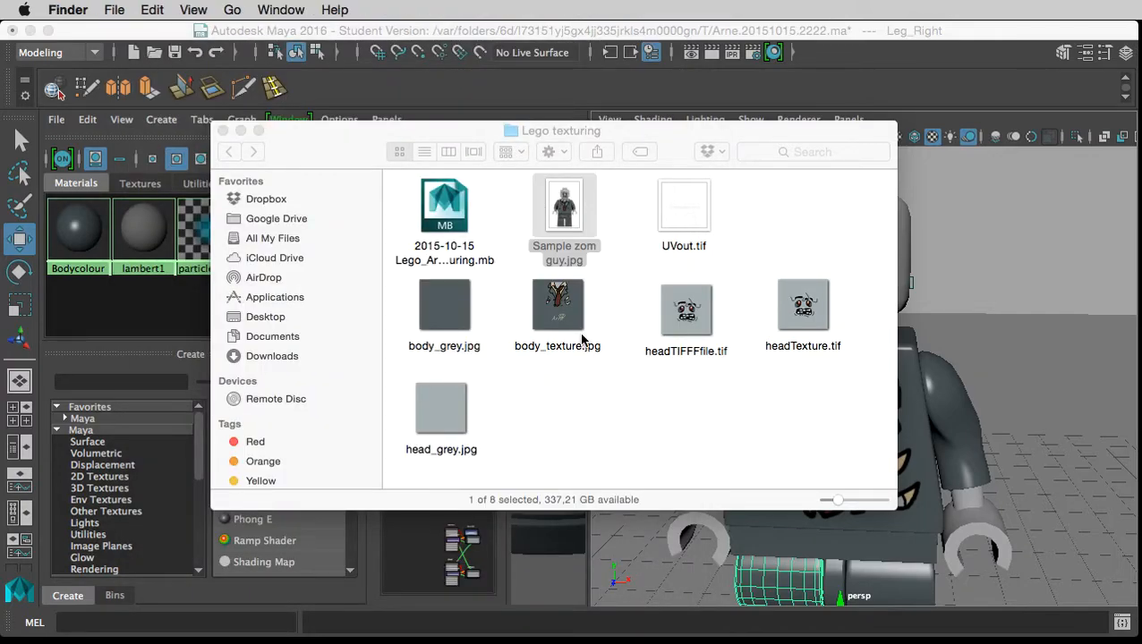
Move headTIFFFfile.tif slightly lower and place head_texture.jpg beside head_grey.jpg in the folder.
left_click(586, 334)
left_click(439, 427)
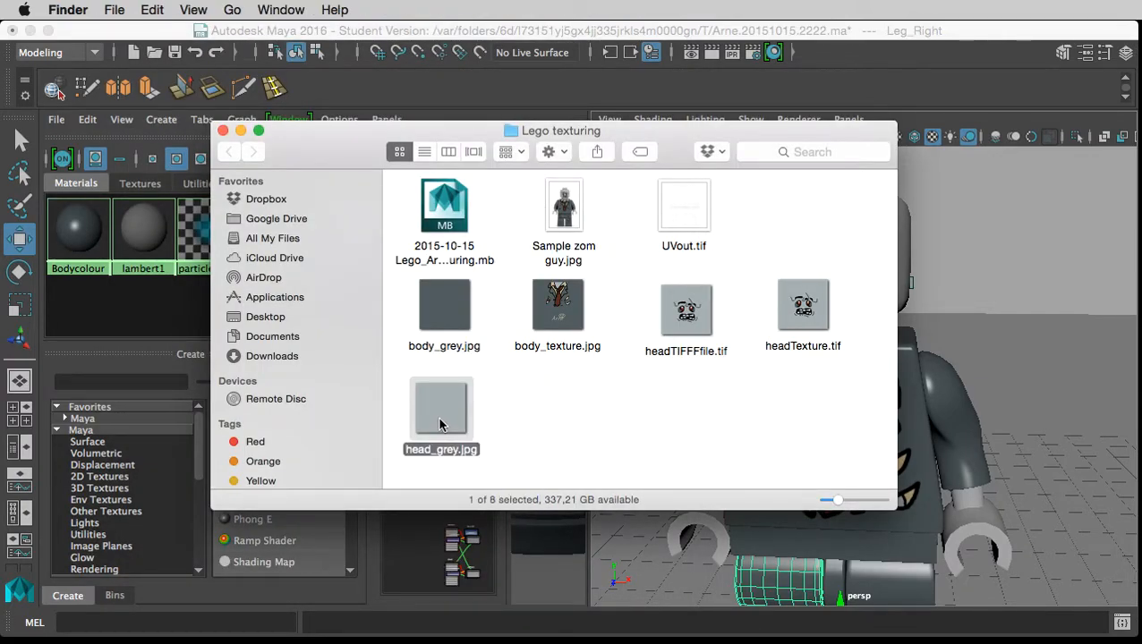
left_click(528, 414)
left_click(456, 408)
left_click(497, 415)
left_click_drag(667, 333, 721, 366)
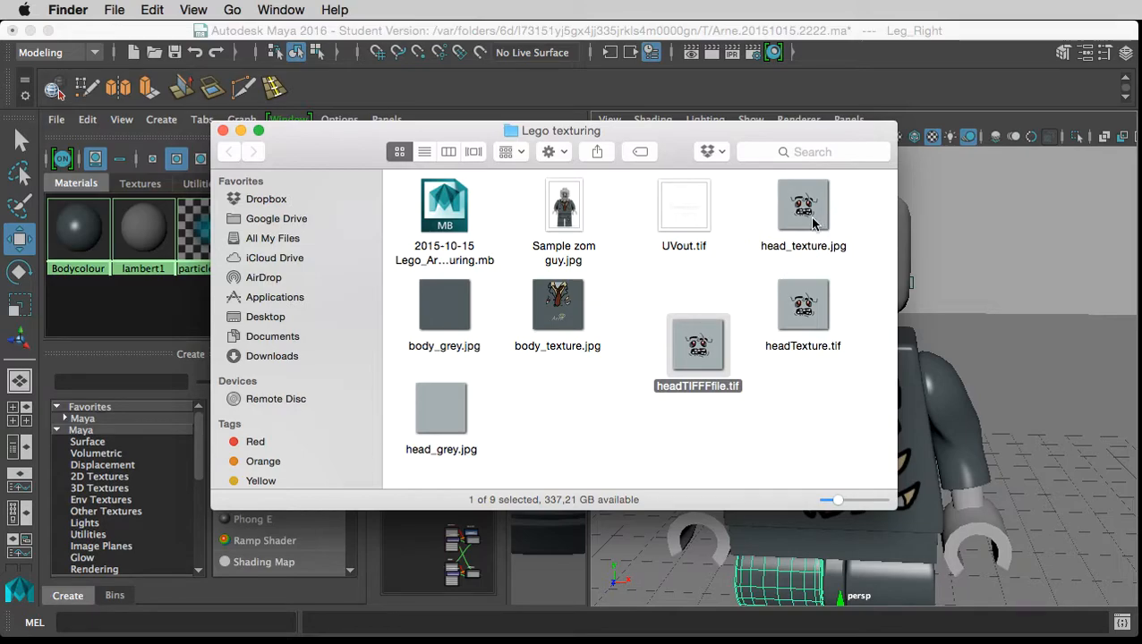
left_click(802, 207)
left_click_drag(787, 234, 537, 431)
left_click(460, 417)
left_click(550, 414)
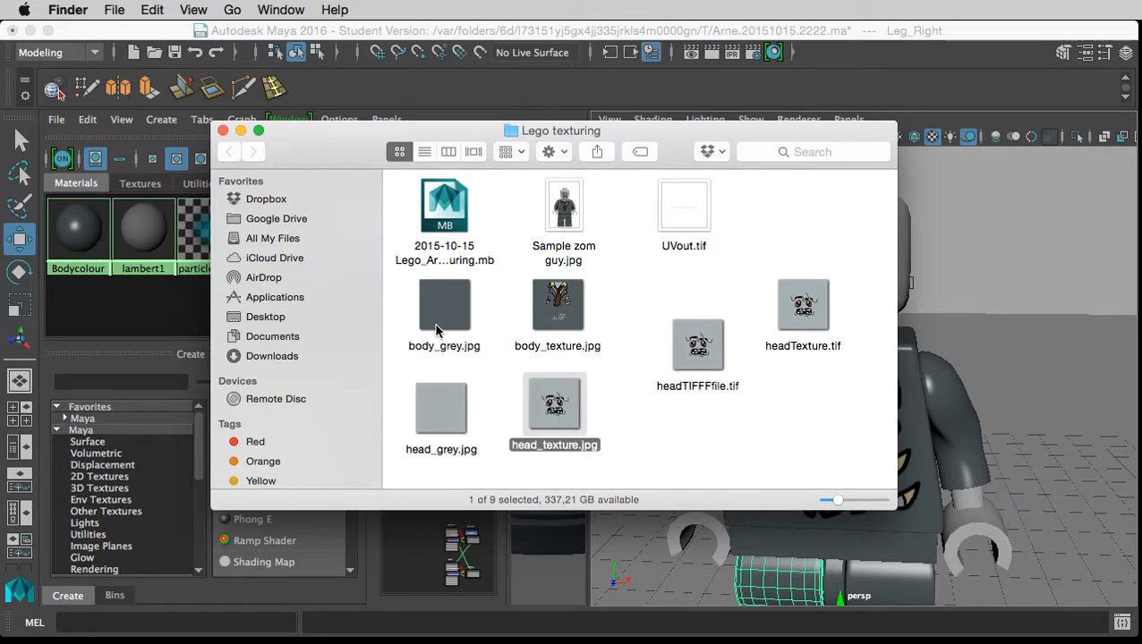
Review the grey and textured JPEG files for body and head, and move headTexture.tif to the Trash.
left_click(442, 318)
left_click(555, 311)
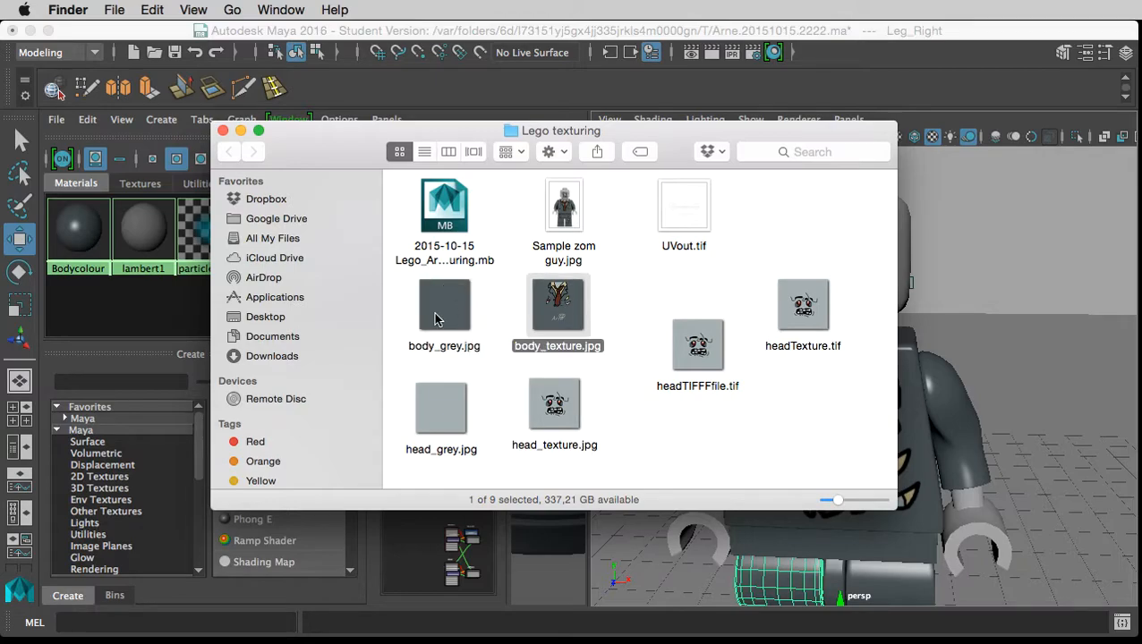
left_click(451, 430)
left_click(519, 422)
left_click(554, 410)
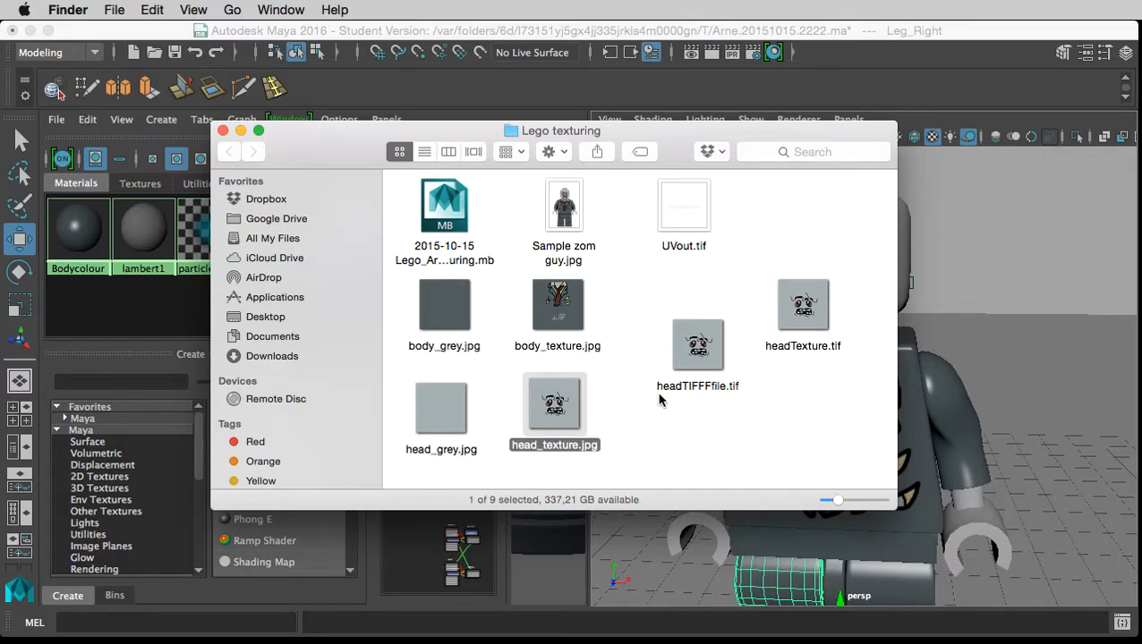
left_click(805, 304)
key("super+BackSpace")
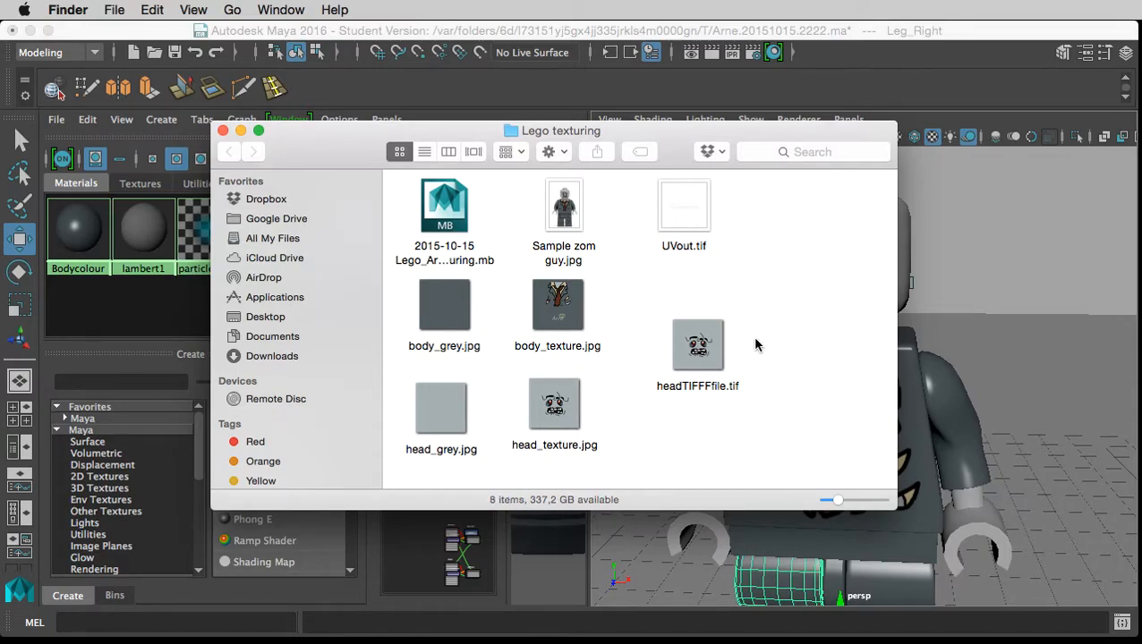
Place headTIFFFfile.tif beside UVout.tif and shift the folder window slightly.
left_click_drag(716, 335, 766, 224)
left_click(804, 297)
left_click_drag(802, 292, 664, 207)
left_click(777, 338)
left_click_drag(674, 157, 644, 189)
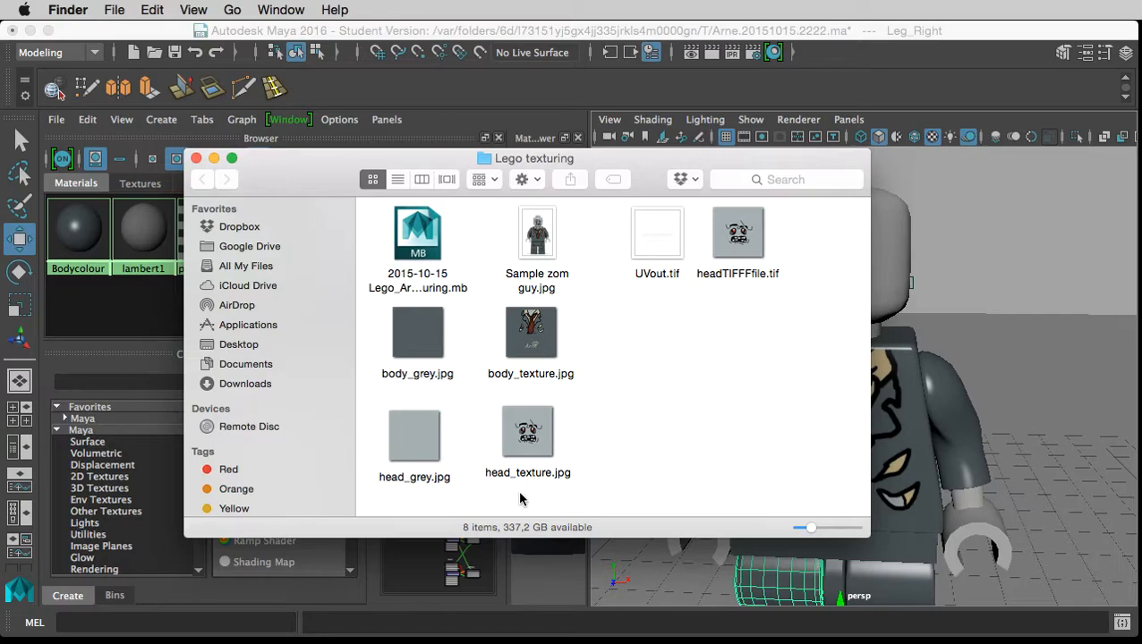
Switch to Maya and rename the phong2 material as Bodytexture.
left_click(927, 182)
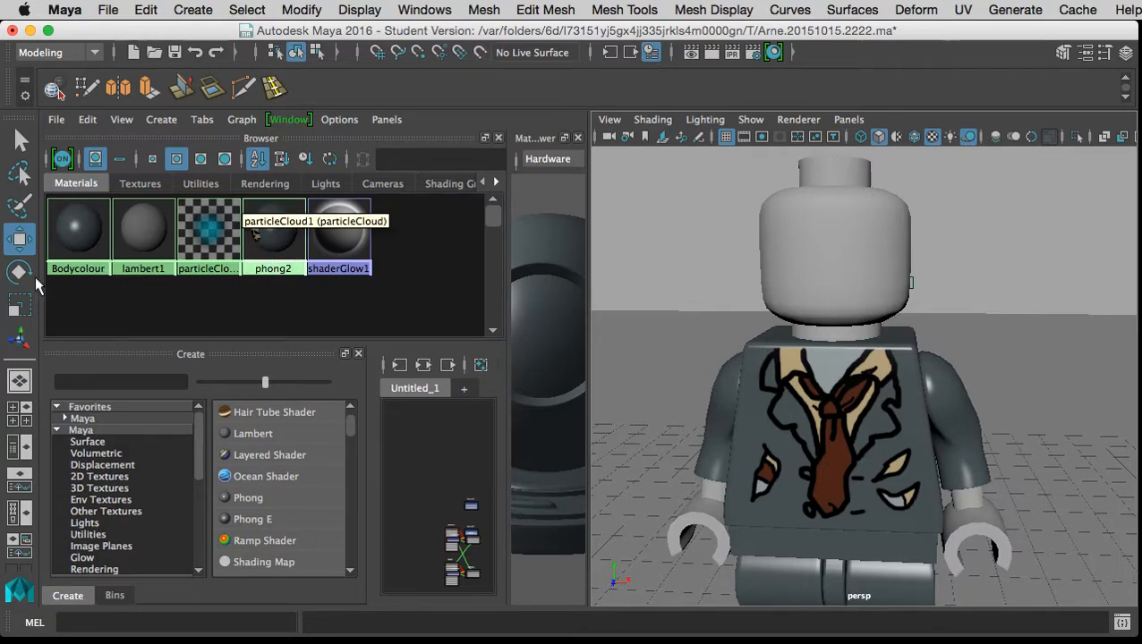
double_click(271, 235)
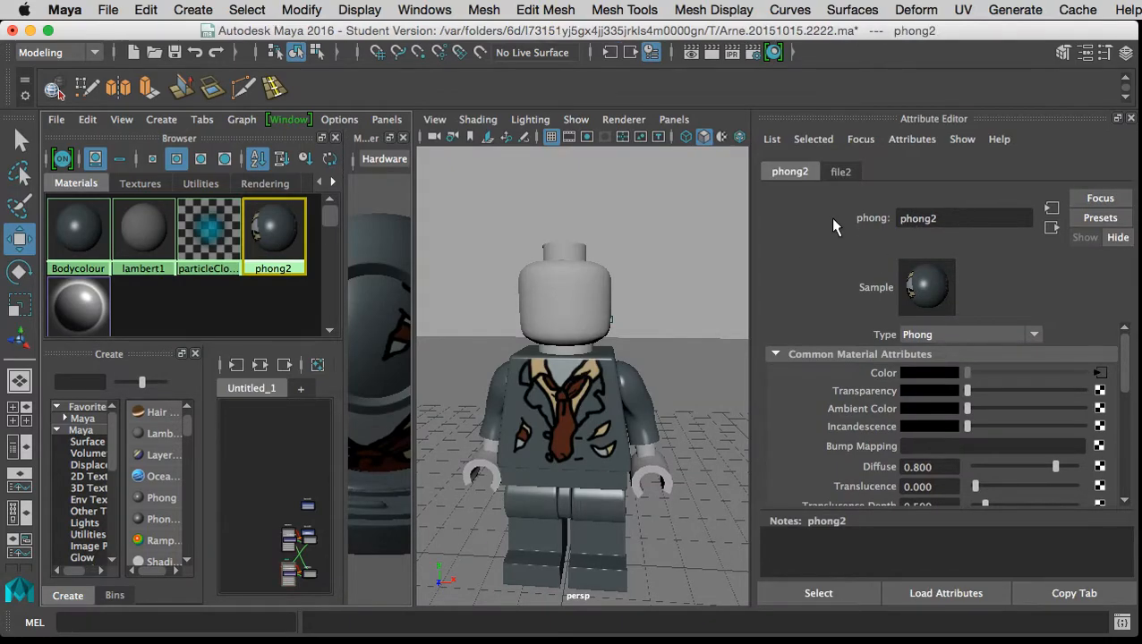
double_click(962, 215)
type("Bodytexture")
key("Return")
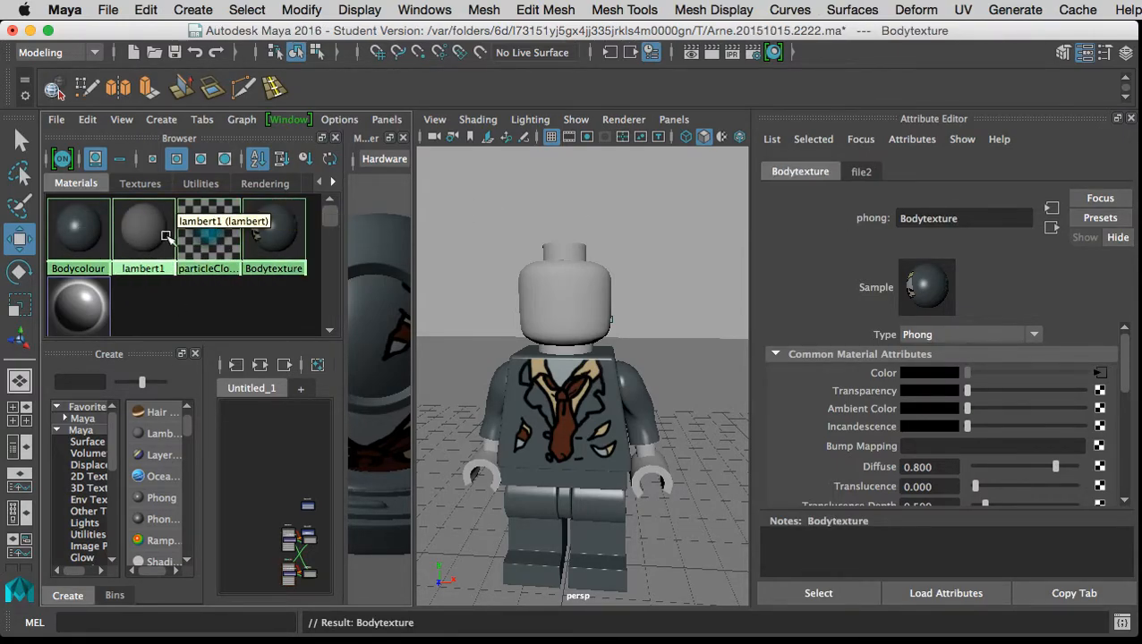
Create two new Phong materials for the Lego figure.
left_click(181, 307)
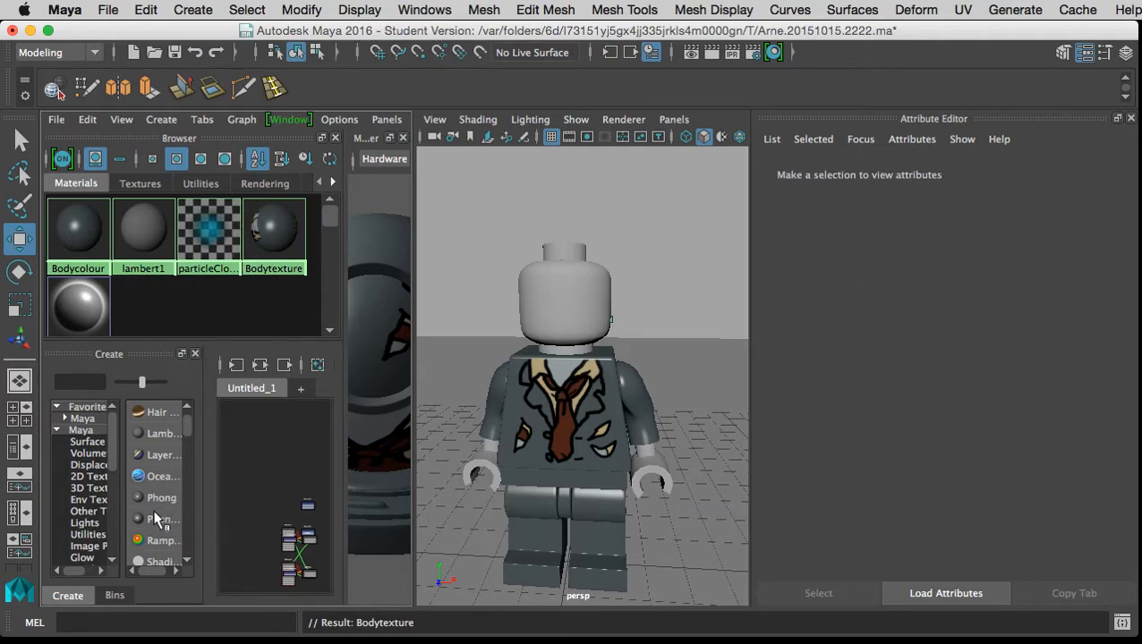
left_click(162, 501)
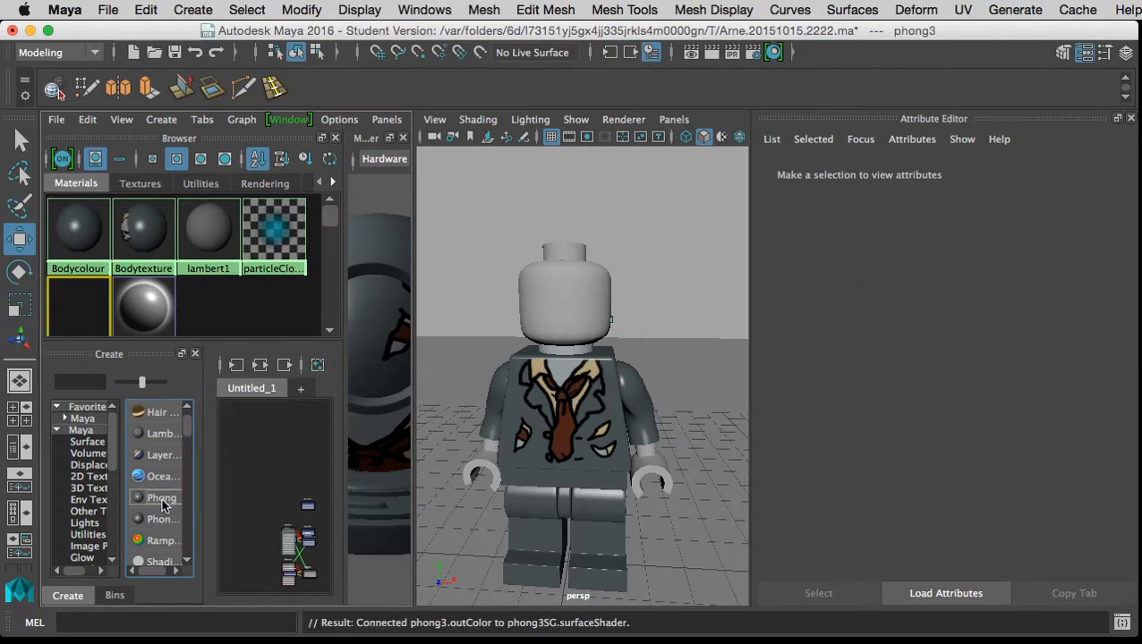
scroll(162, 310, "down", 2)
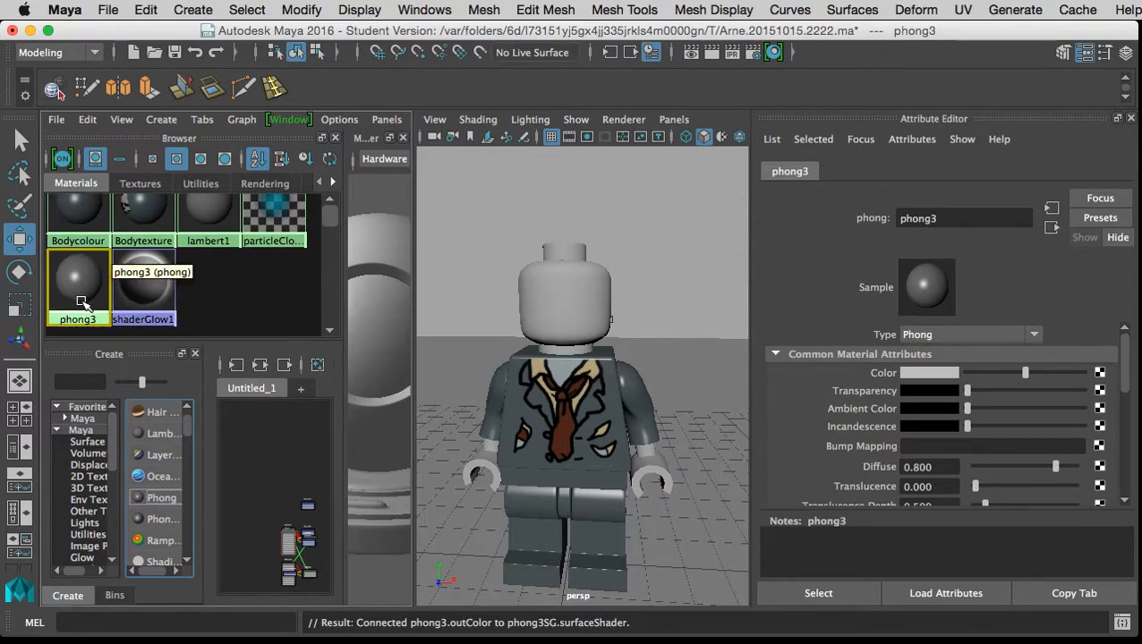
left_click(163, 501)
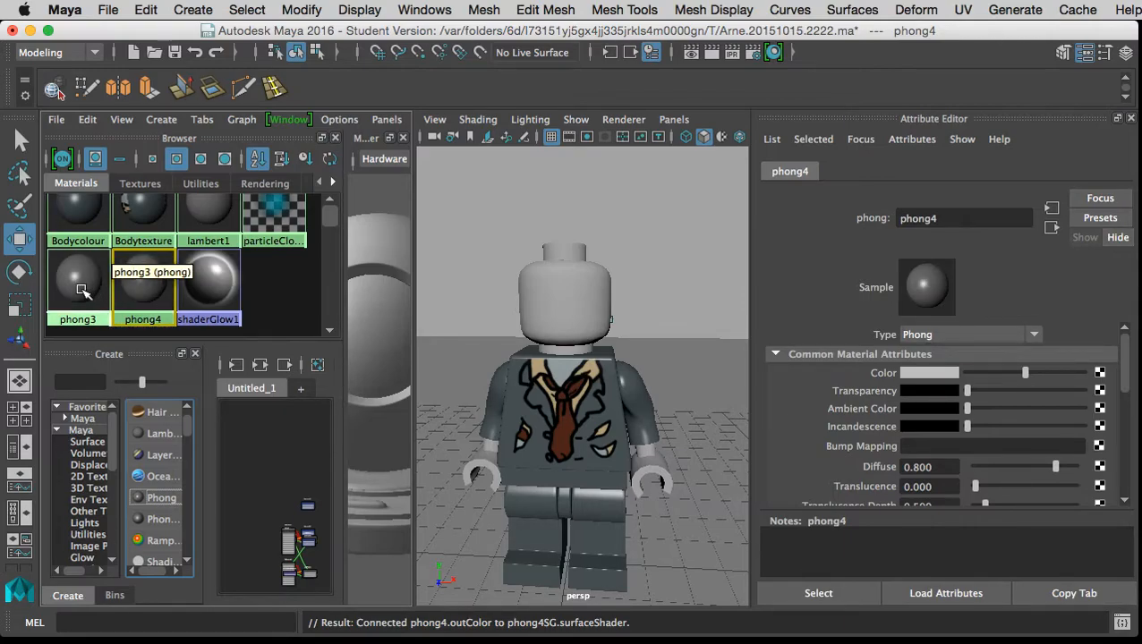
Rename the phong3 material as Headcolour.
left_click(81, 293)
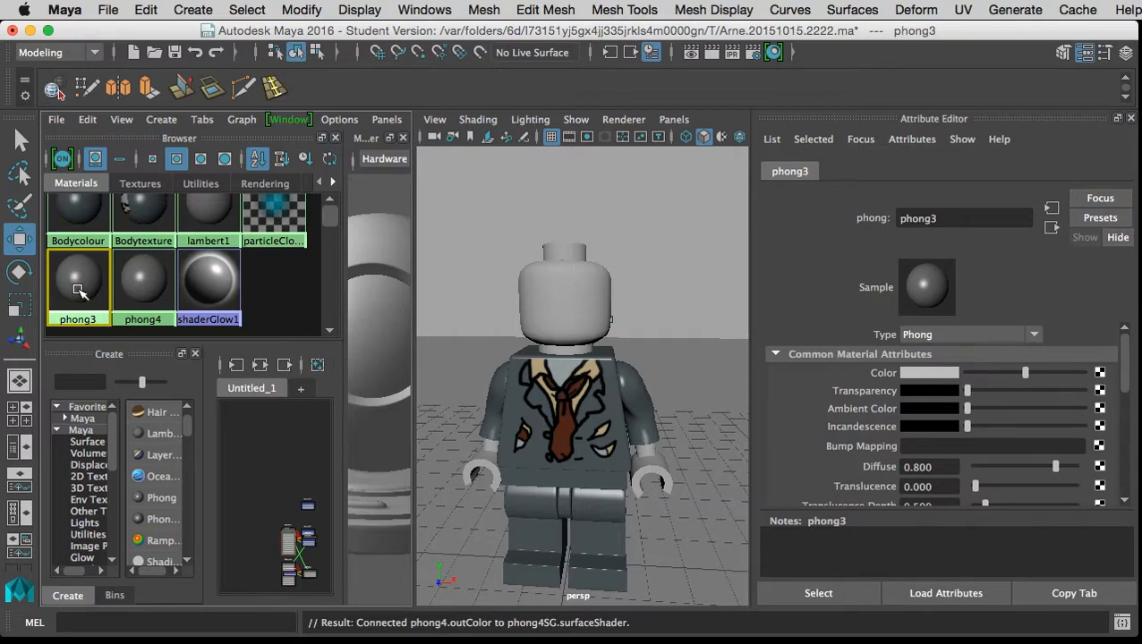
left_click_drag(940, 219, 846, 219)
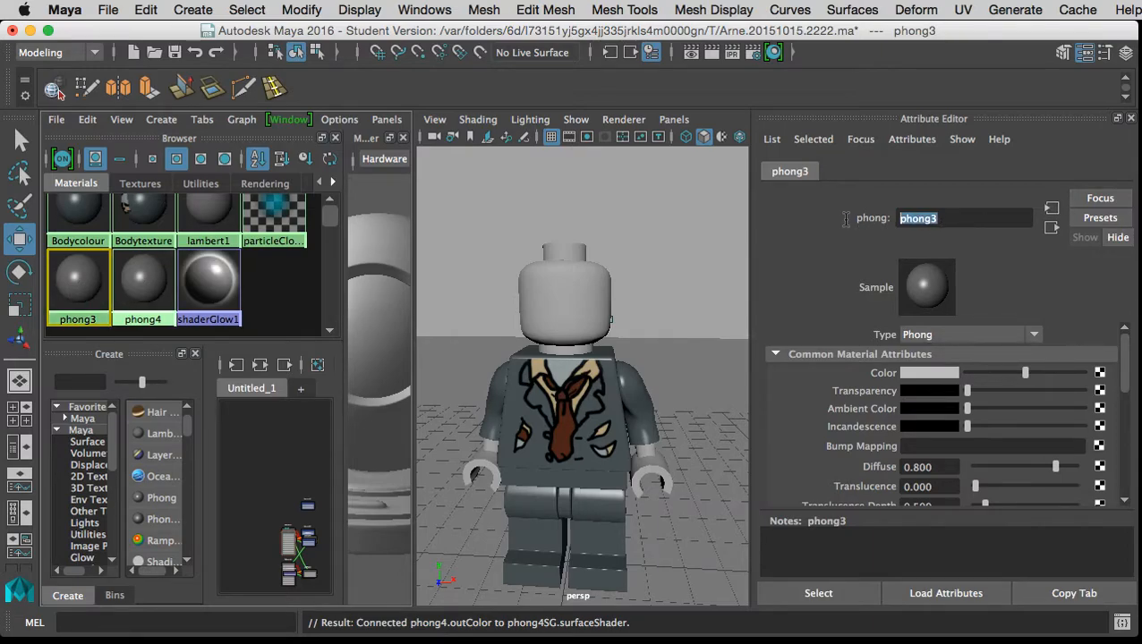
type("Headcolour")
Try to map a file texture with head_grey.jpg to the colour of the Headcolour material.
left_click(1100, 373)
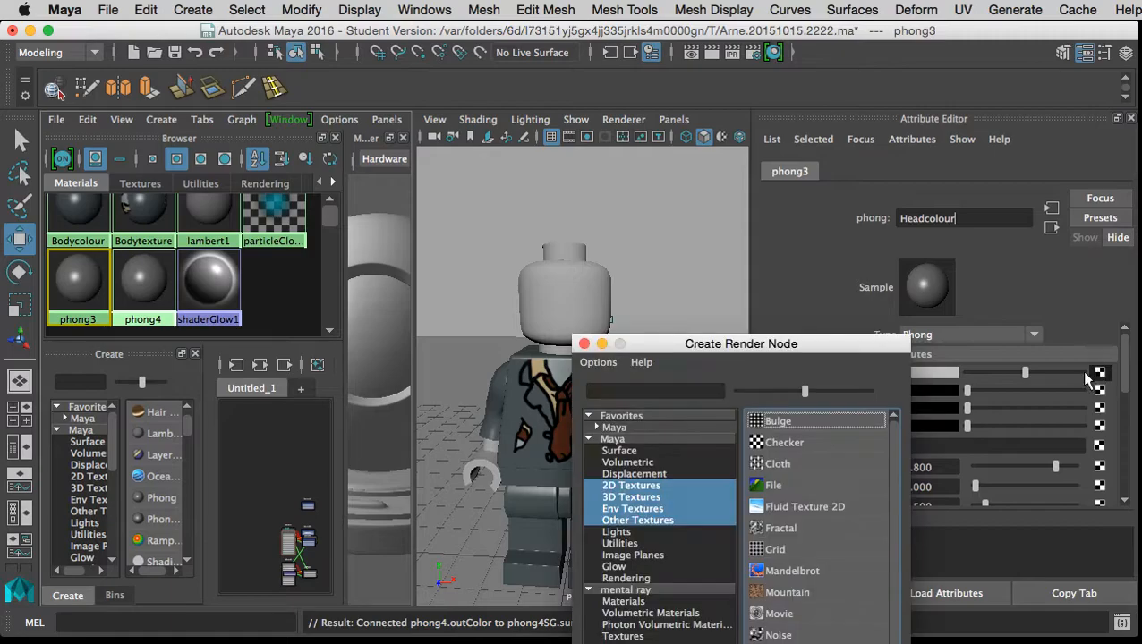
left_click(770, 485)
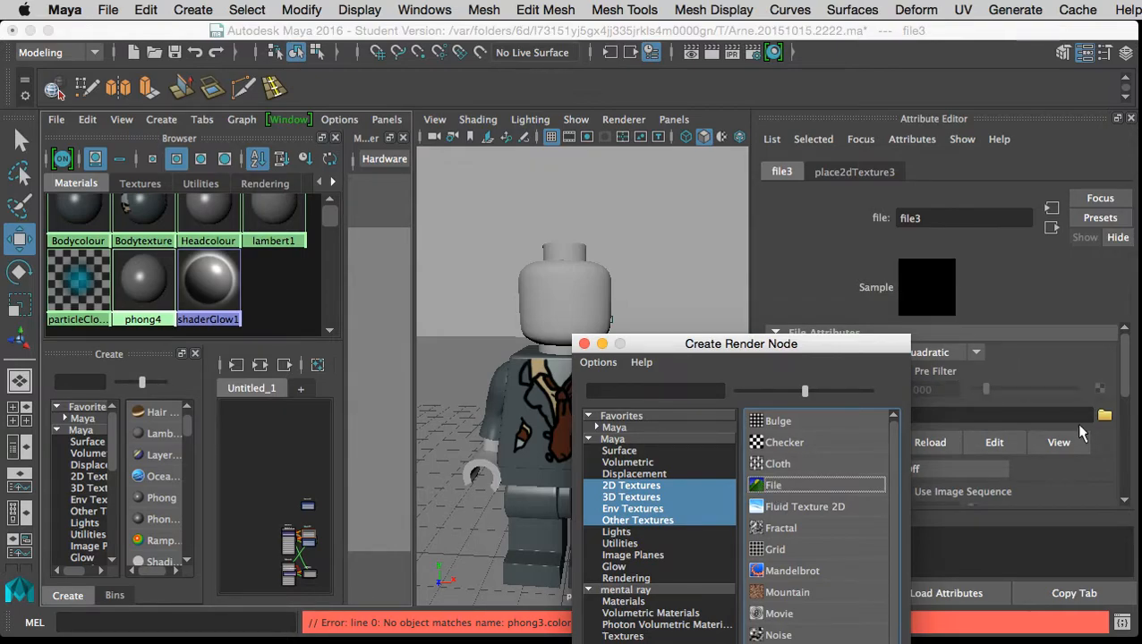
left_click(1104, 415)
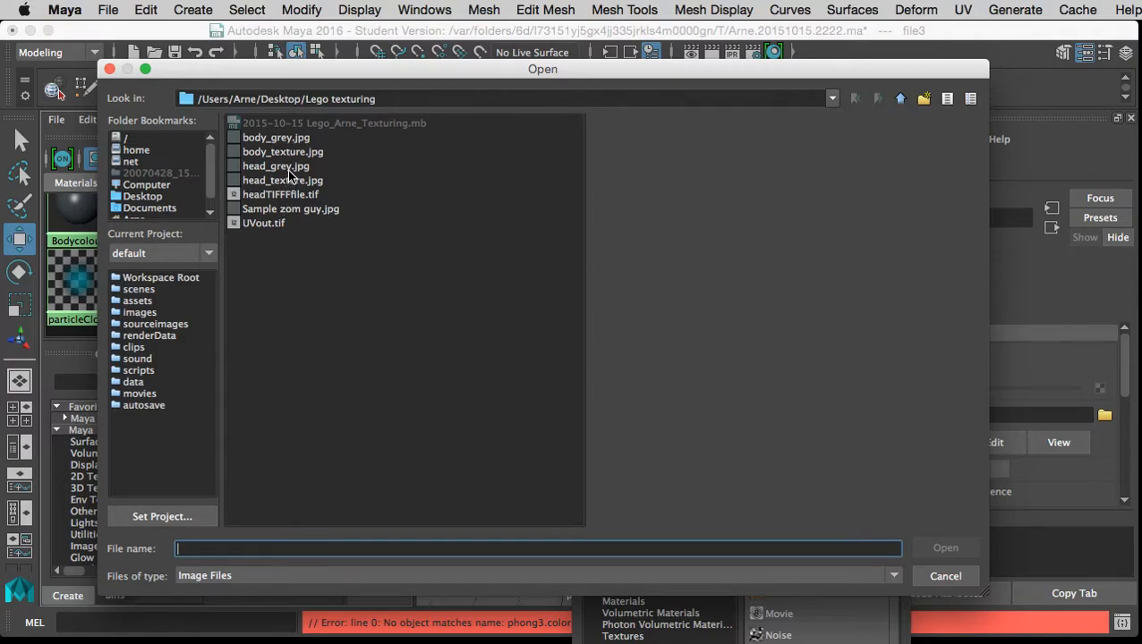
left_click(291, 167)
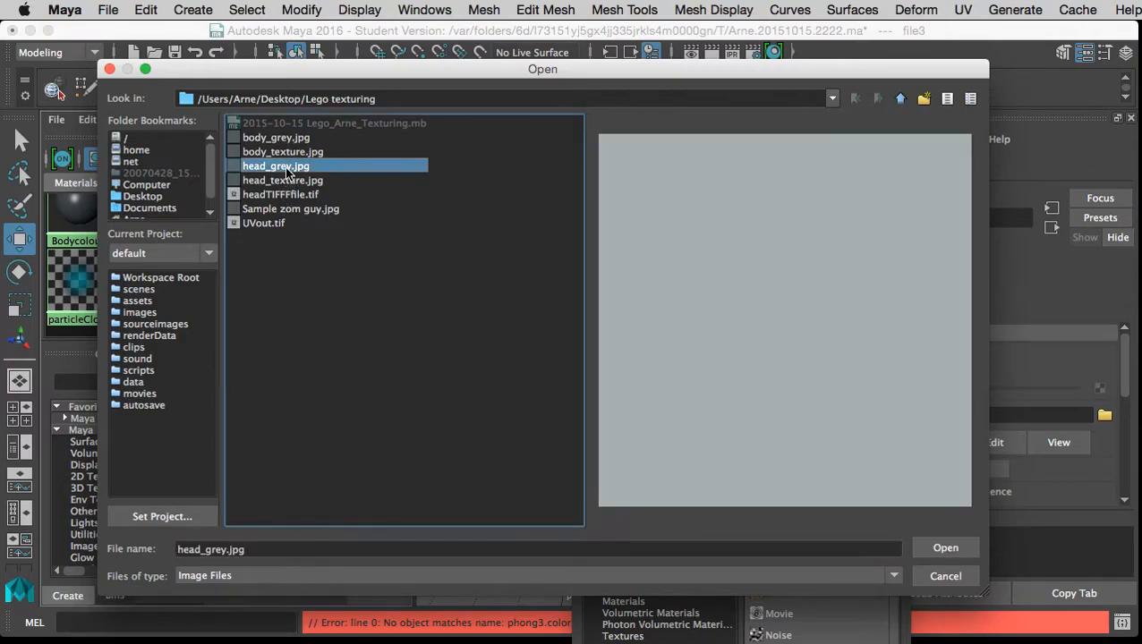
left_click(945, 548)
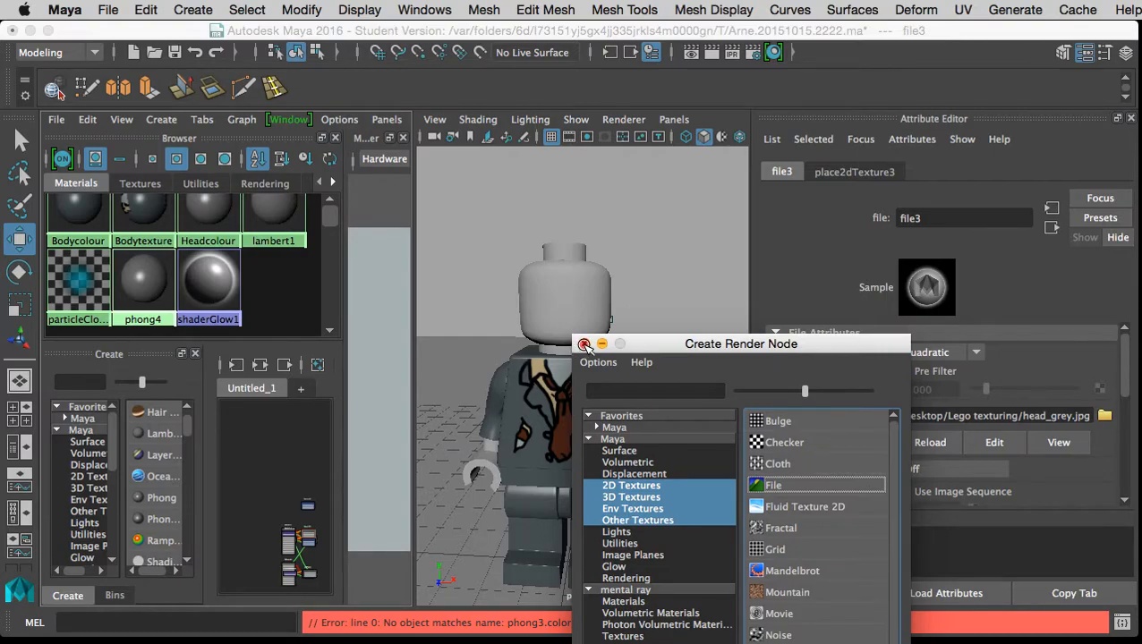
left_click(584, 345)
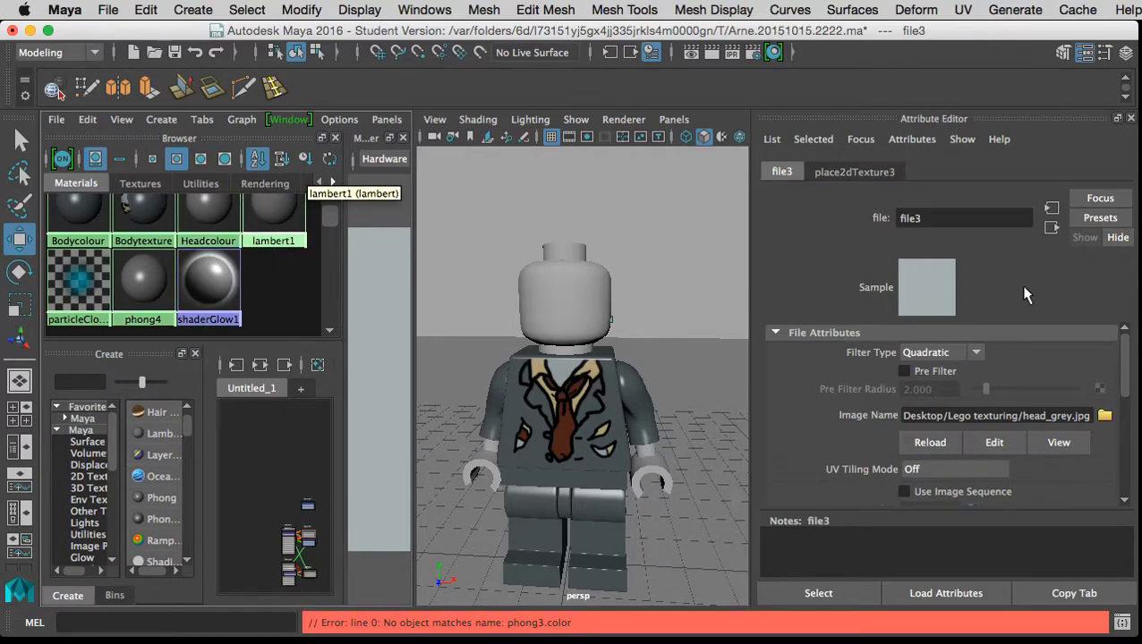
Assign the Headcolour material to the head and both hands of the figure.
left_click(562, 307)
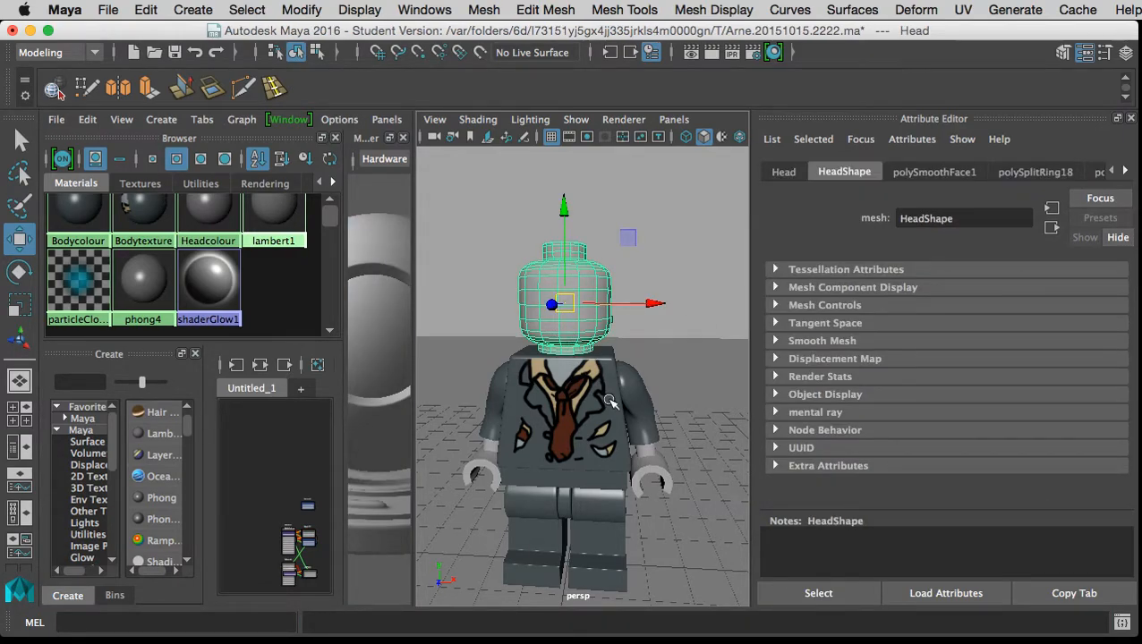
left_click(650, 464)
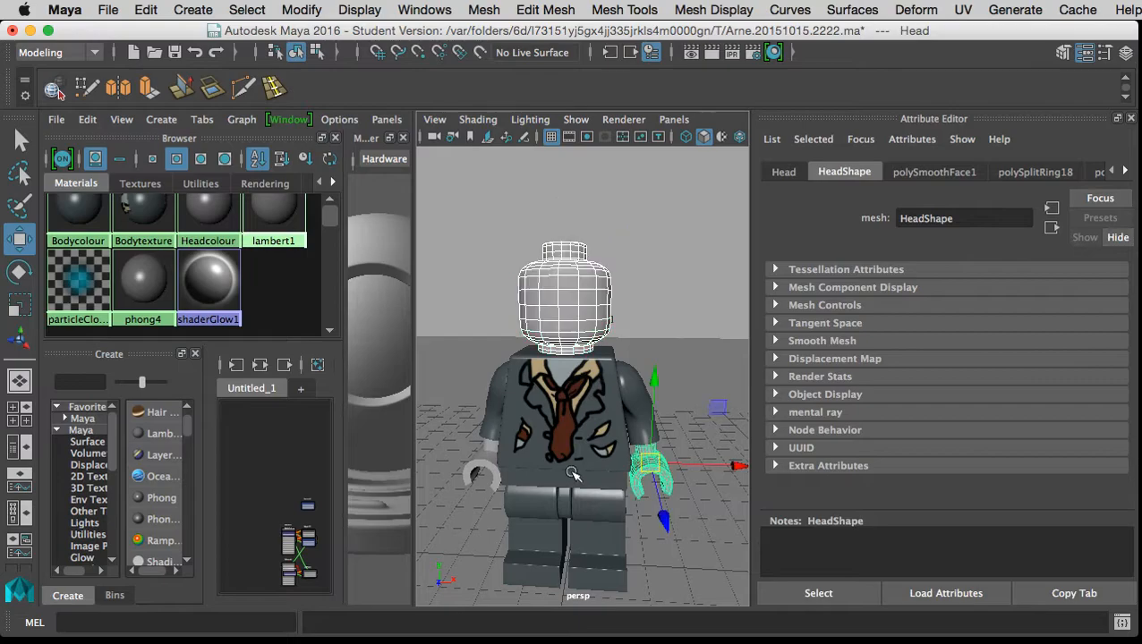
left_click(486, 464)
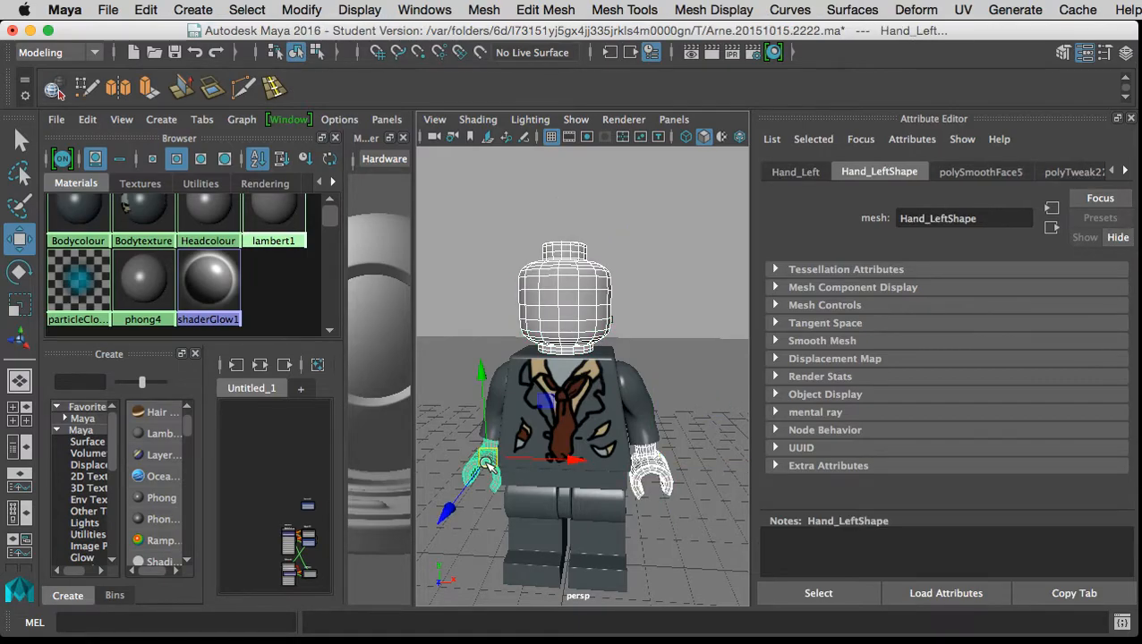
right_click(206, 220)
left_click(207, 170)
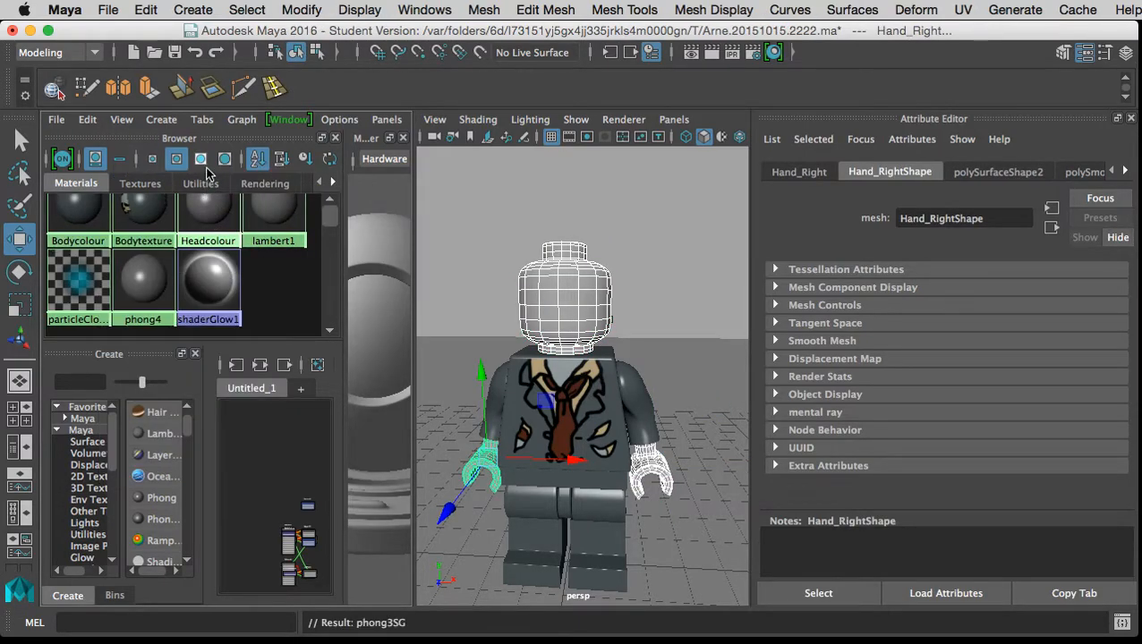
left_click(598, 236)
mouse_move(595, 344)
left_mouse_down()
mouse_move(576, 370)
mouse_move(589, 352)
mouse_move(597, 366)
left_mouse_up()
scroll(589, 353, "up", 4)
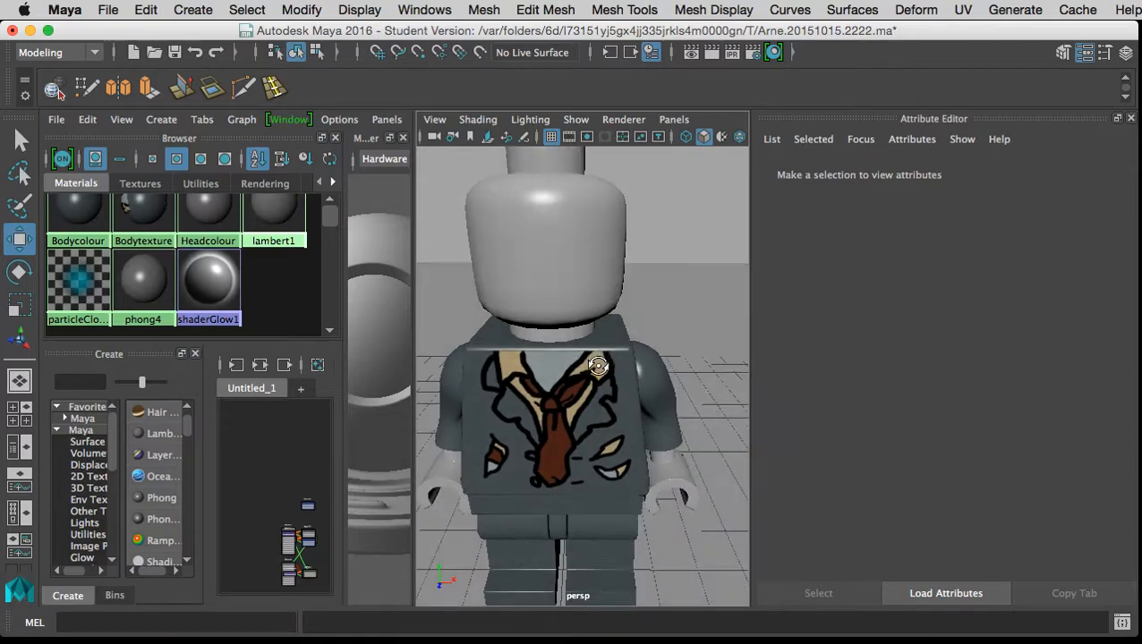
Map a file texture with the image head_grey.jpg to the colour of the Headcolour material and check the head.
left_click(212, 224)
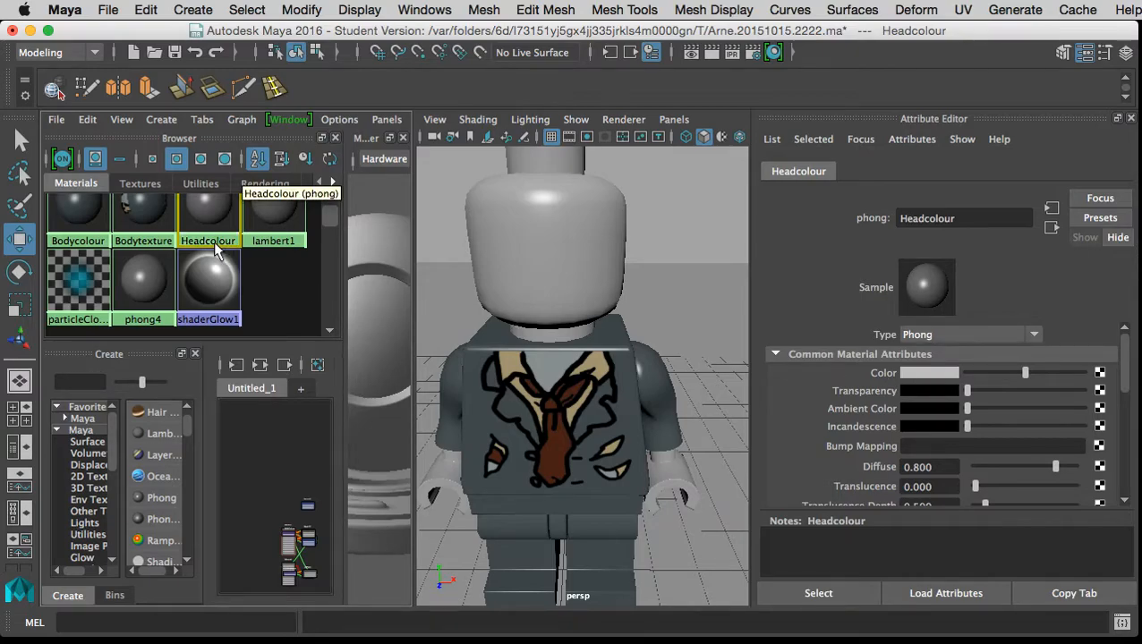
left_click_drag(219, 232, 211, 222)
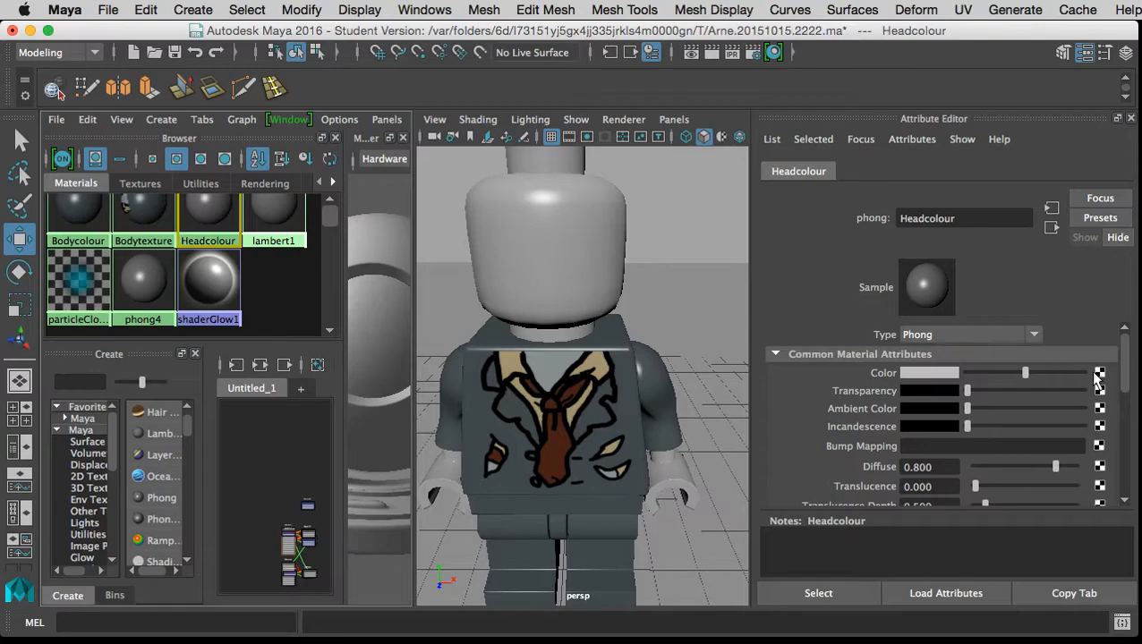
left_click(1100, 373)
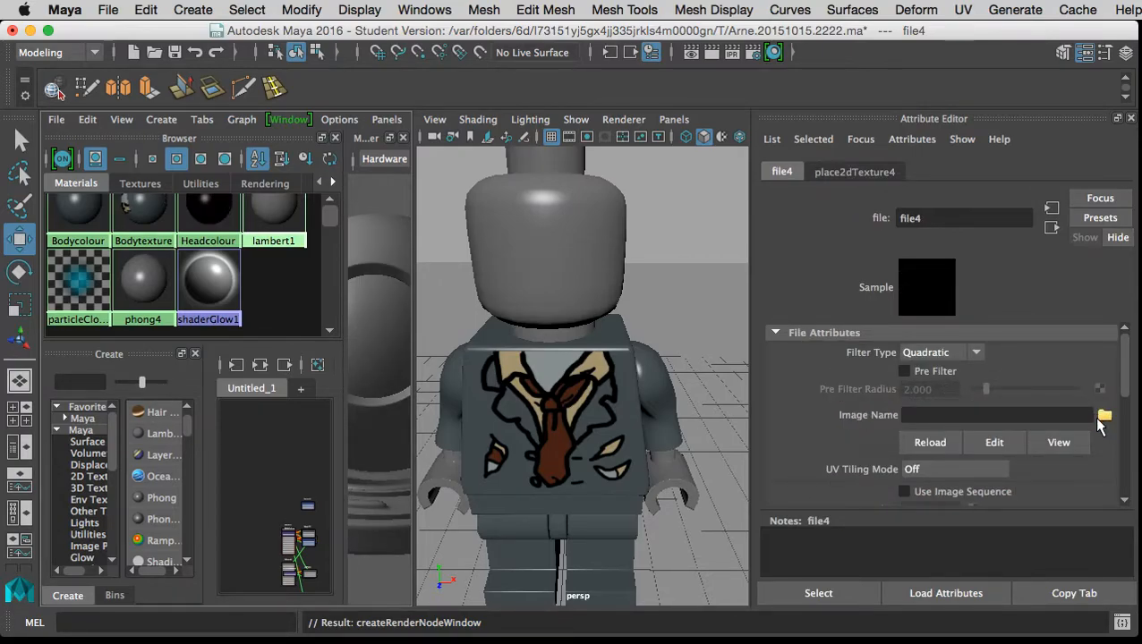
left_click(1104, 416)
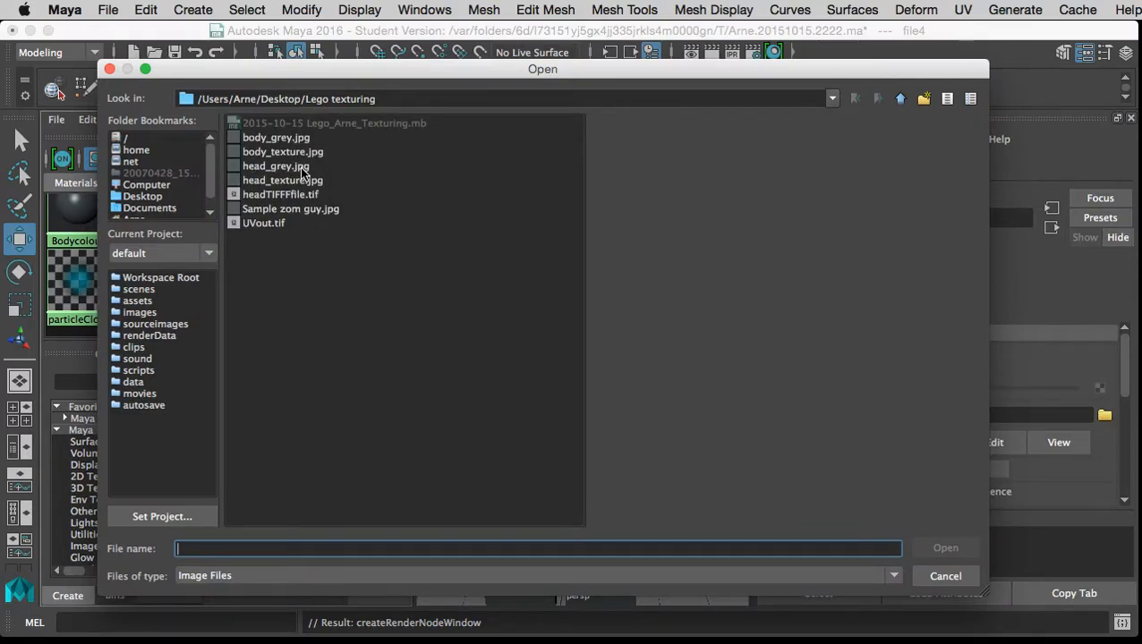
left_click(297, 167)
left_click(942, 546)
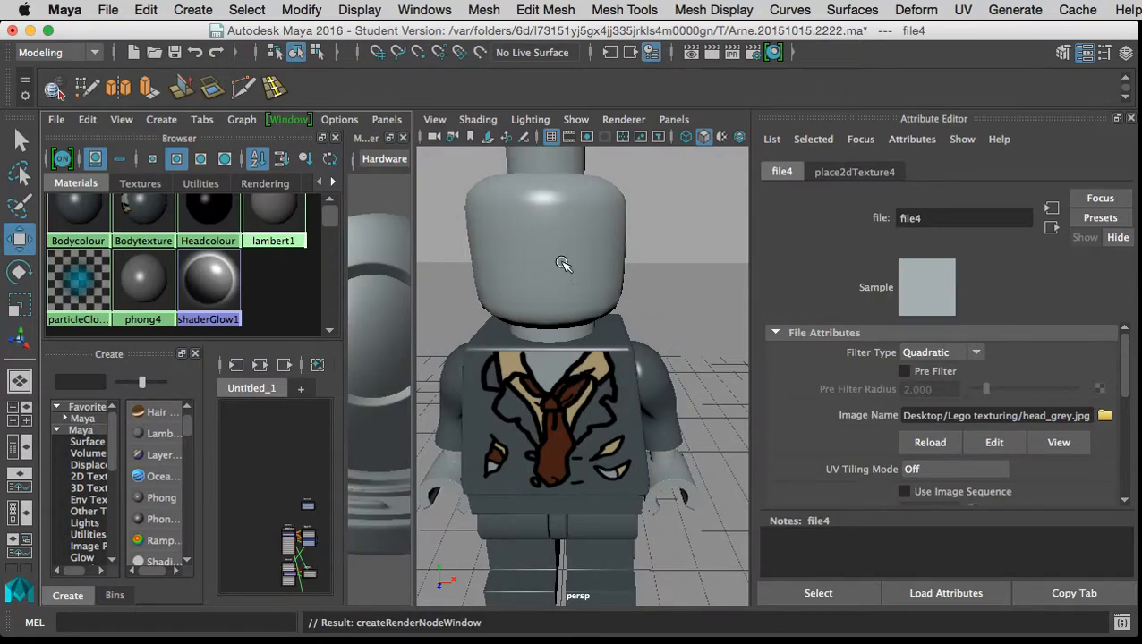
mouse_move(579, 378)
left_mouse_down()
mouse_move(555, 387)
mouse_move(573, 353)
mouse_move(556, 393)
mouse_move(607, 415)
mouse_move(559, 349)
mouse_move(577, 399)
mouse_move(592, 401)
mouse_move(562, 381)
mouse_move(571, 421)
mouse_move(584, 380)
left_mouse_up()
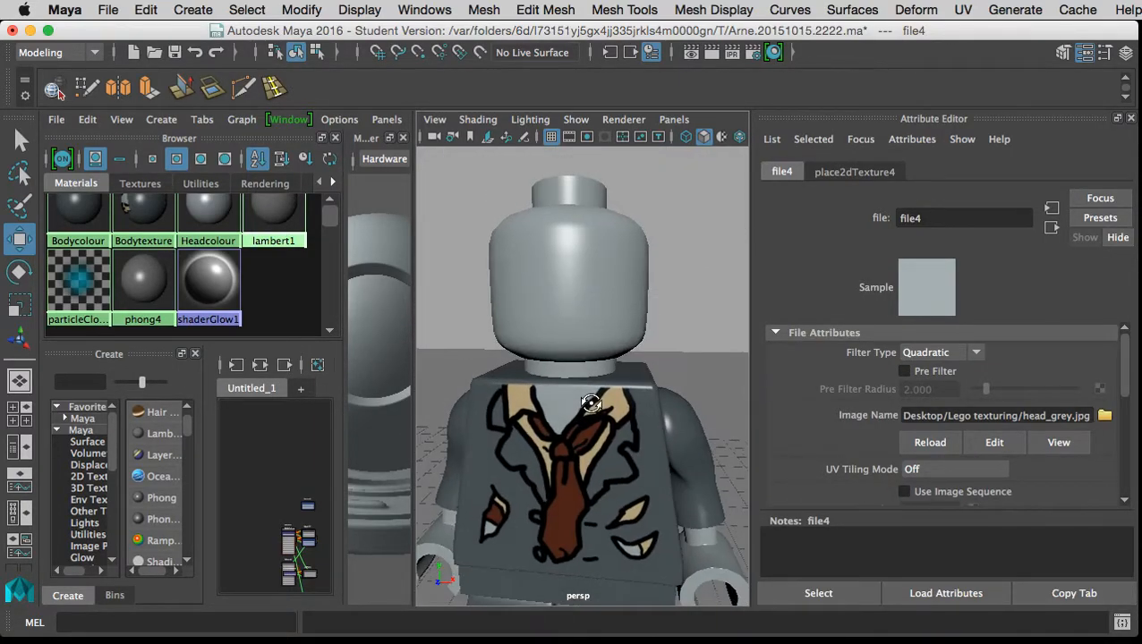
left_click(582, 322)
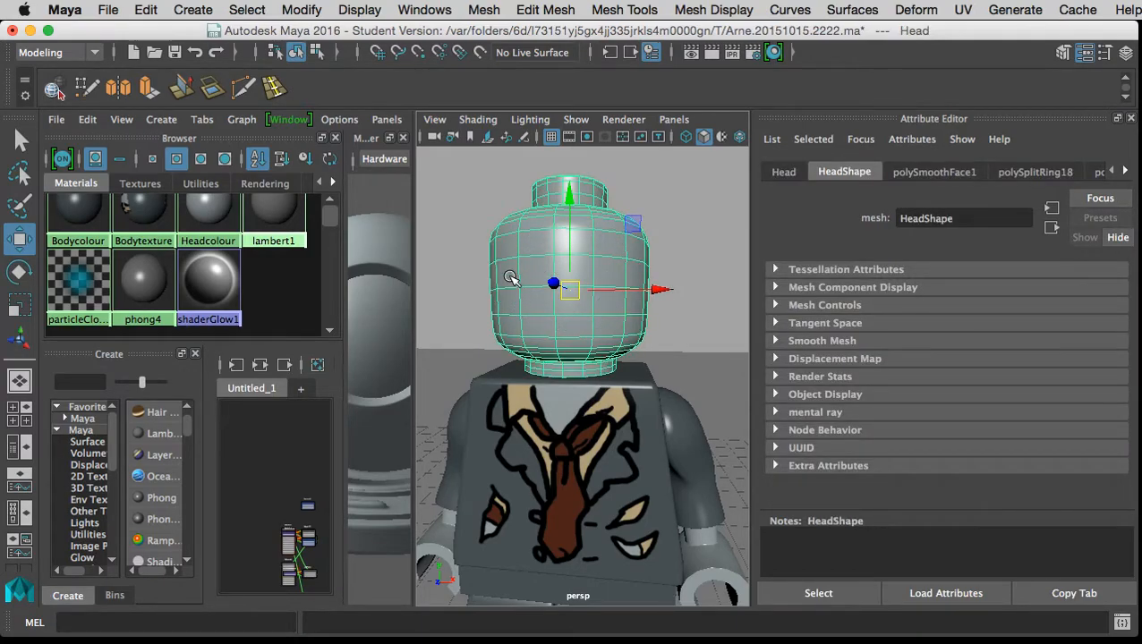
mouse_move(569, 308)
left_mouse_down()
mouse_move(573, 324)
mouse_move(592, 324)
mouse_move(591, 338)
mouse_move(575, 322)
left_mouse_up()
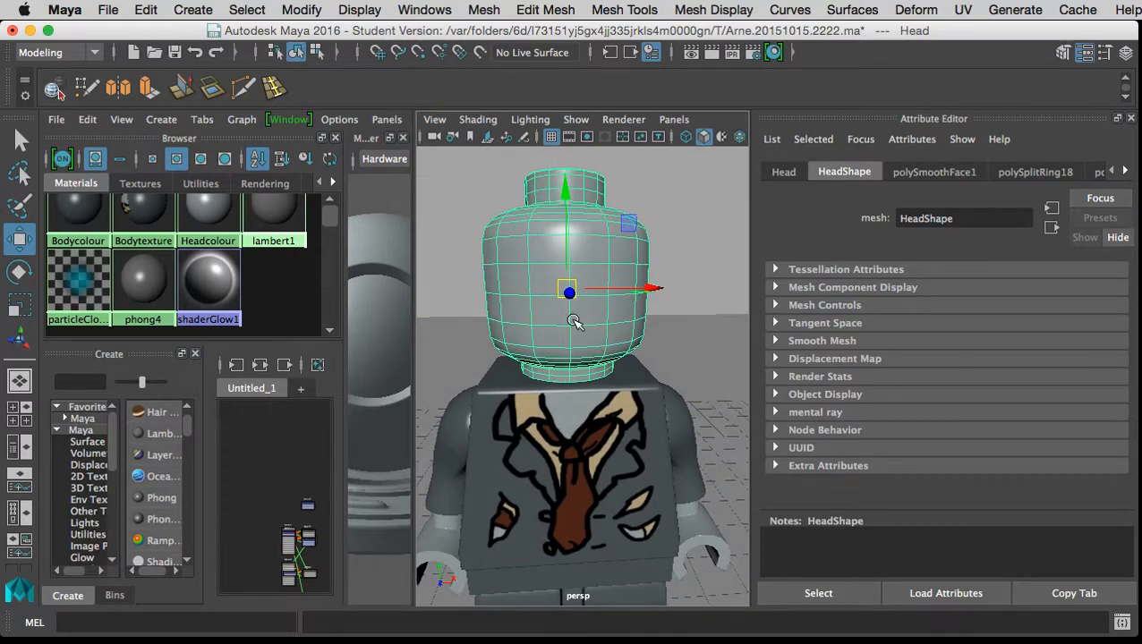
Rename the phong4 material as Headtexture.
left_click(151, 284)
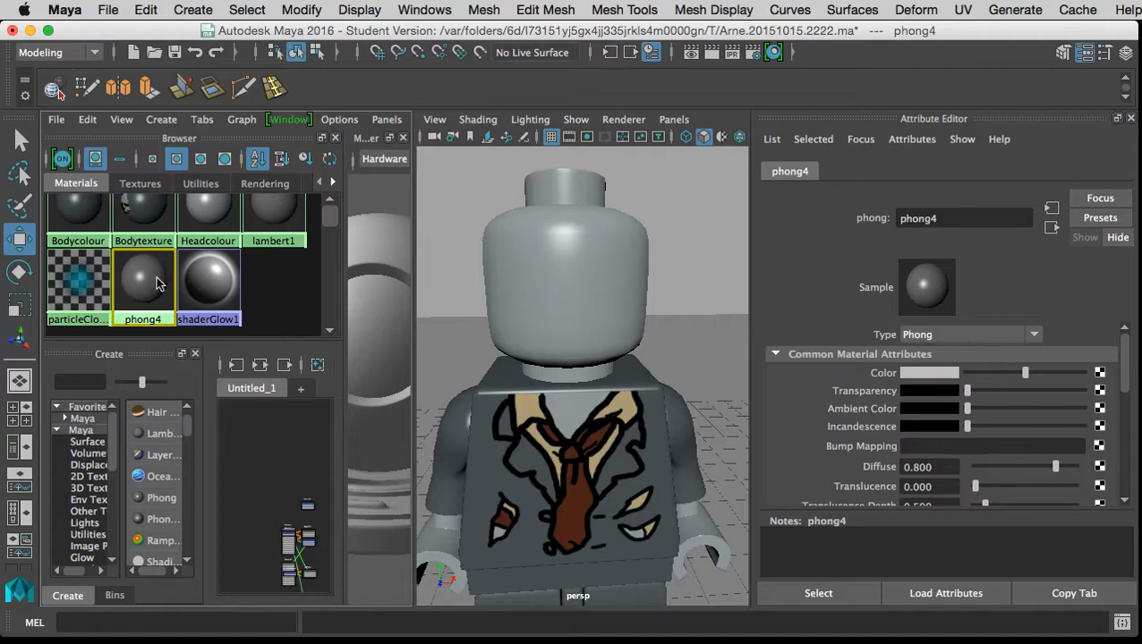
left_click_drag(968, 219, 873, 224)
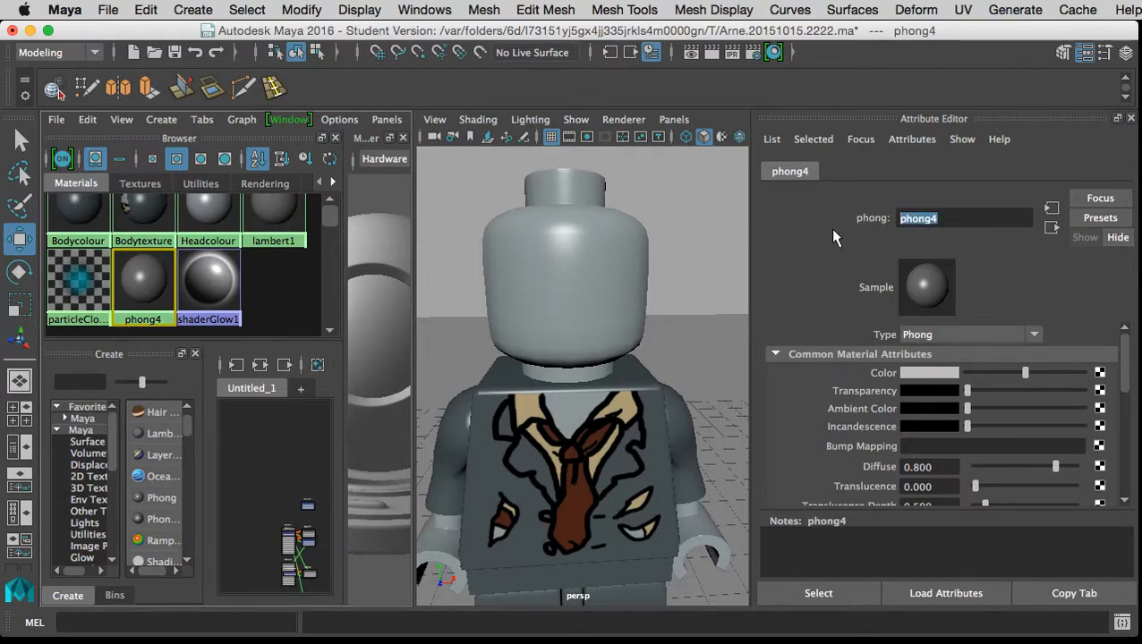
type("Headtexture")
key("Return")
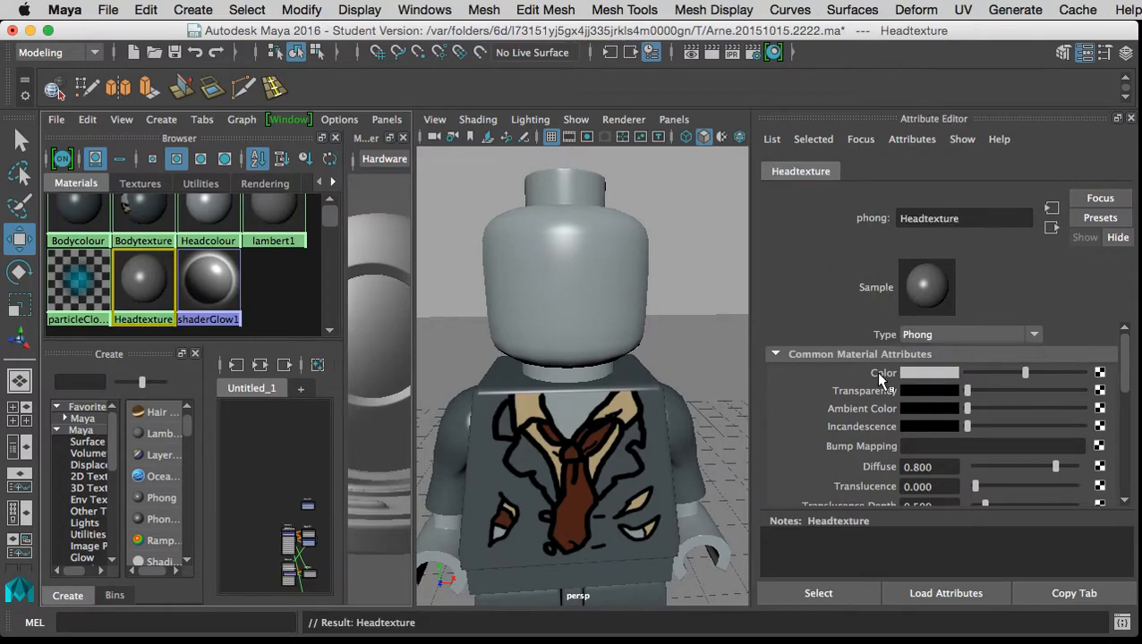
Map a file texture with the image head_texture.jpg to the colour of the Headtexture material.
left_click(1100, 373)
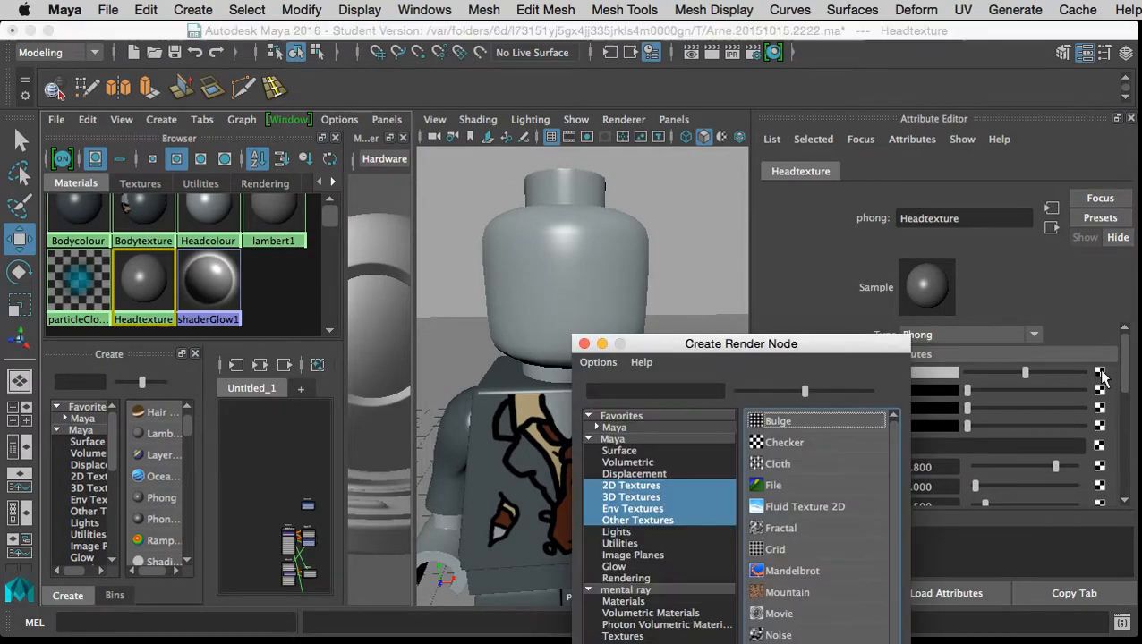
left_click(791, 483)
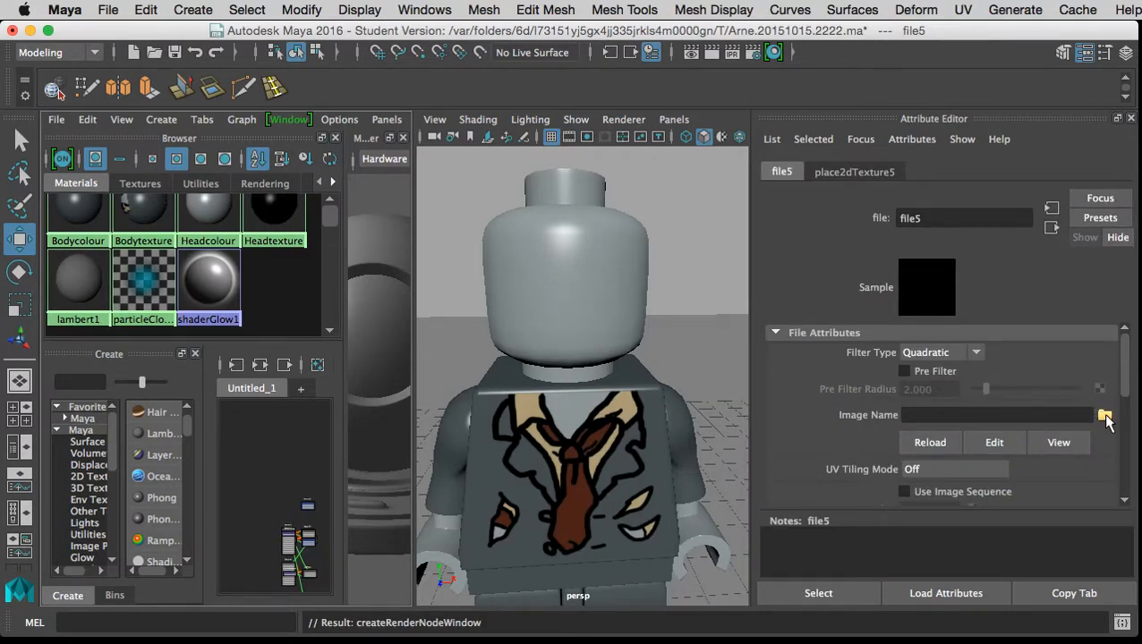
left_click(1105, 416)
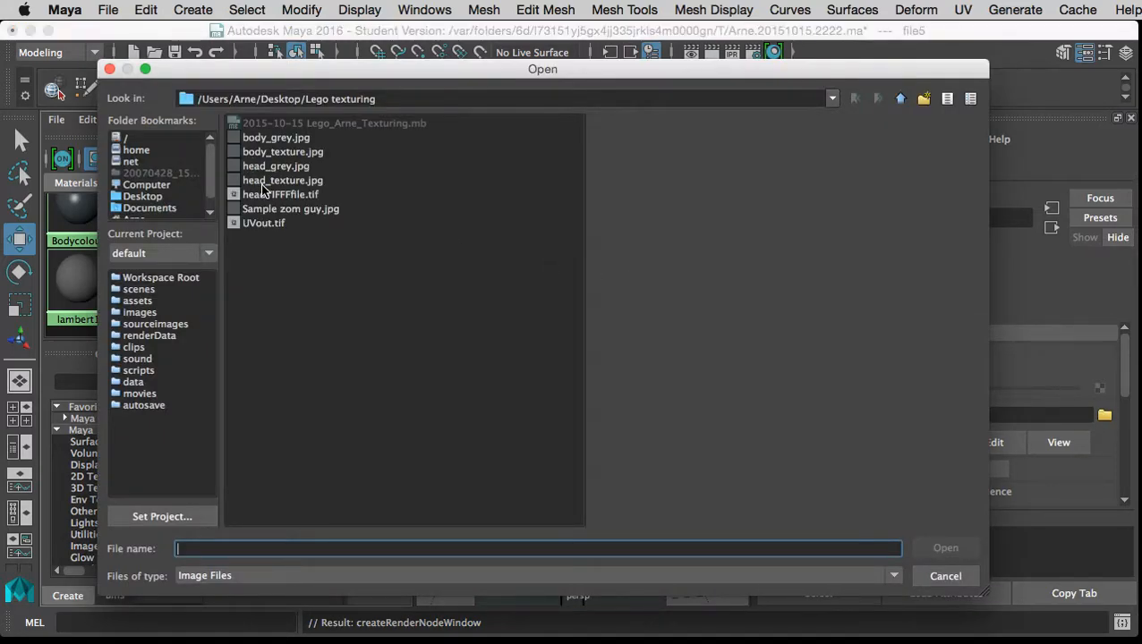
left_click(269, 181)
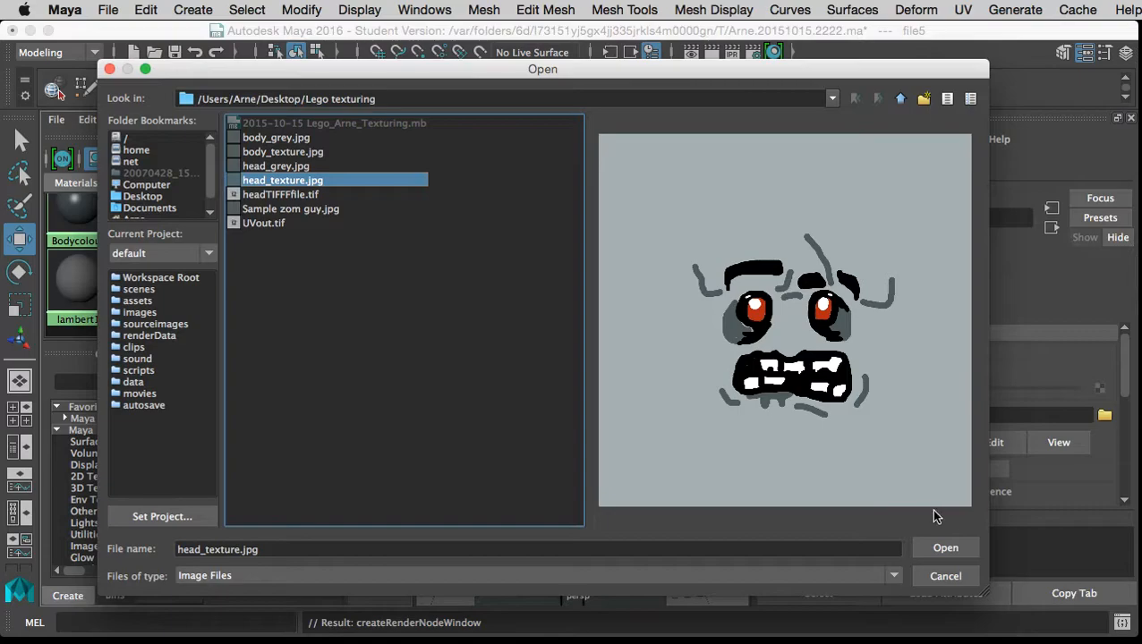
left_click(946, 548)
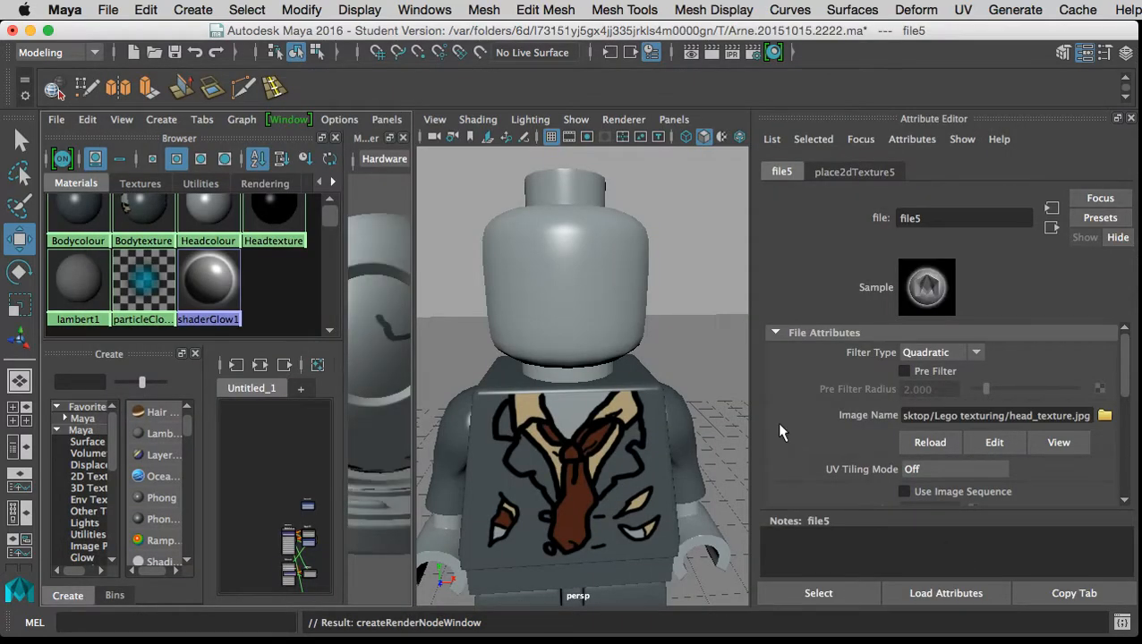
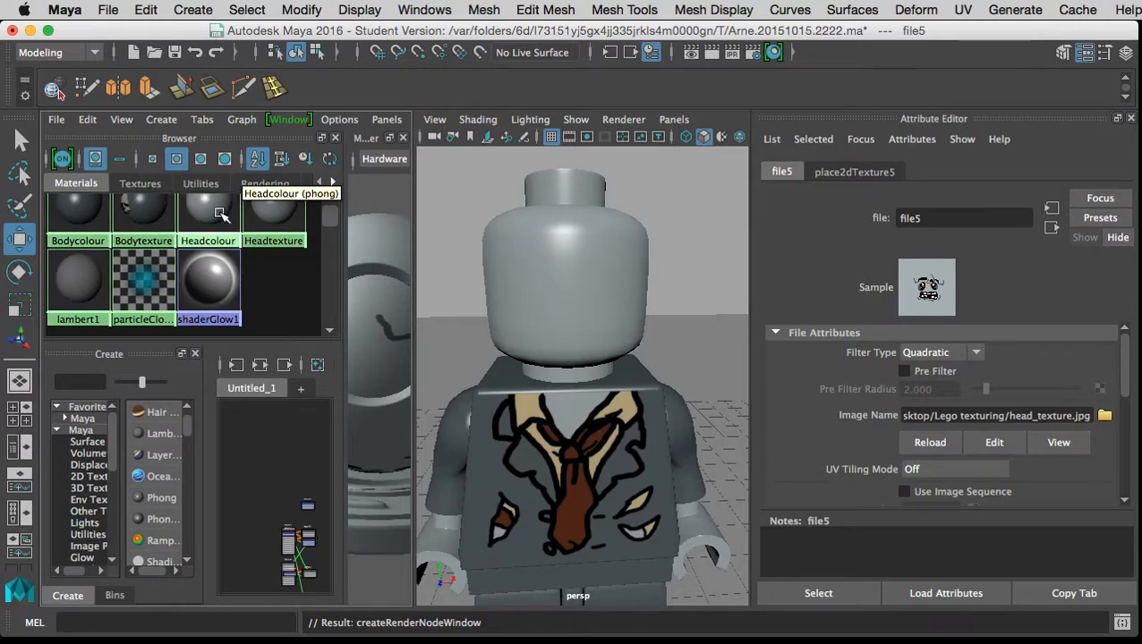
Select the head, hide the Attribute Editor and switch the head to face selection mode.
left_click_drag(276, 213, 563, 287)
left_click(1131, 118)
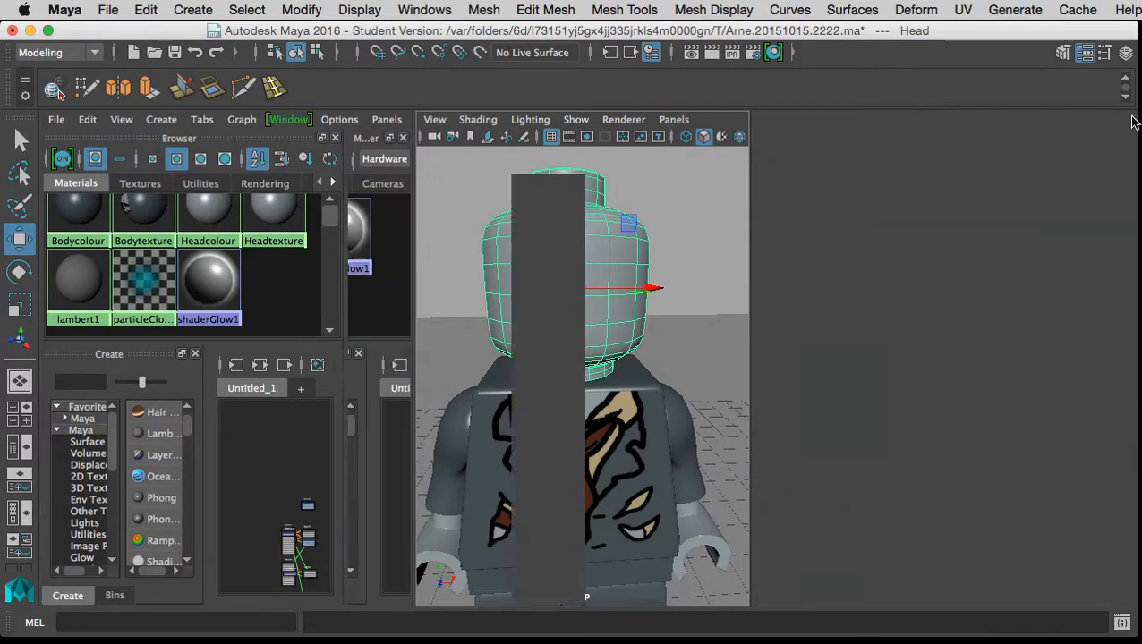
left_click_drag(882, 391, 833, 408)
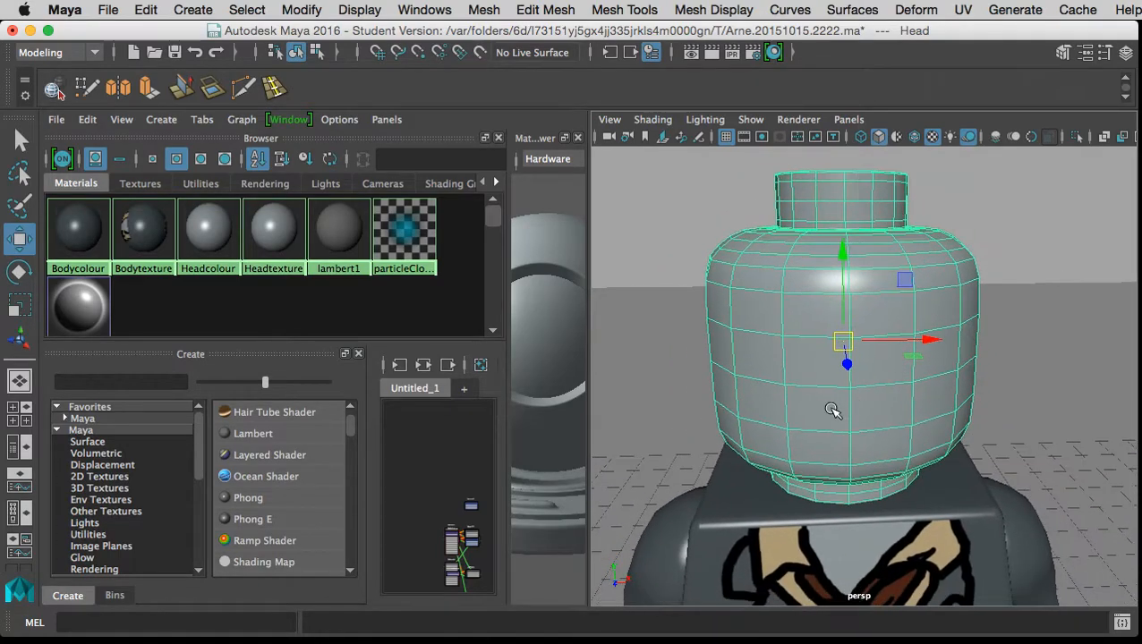
right_click(820, 373)
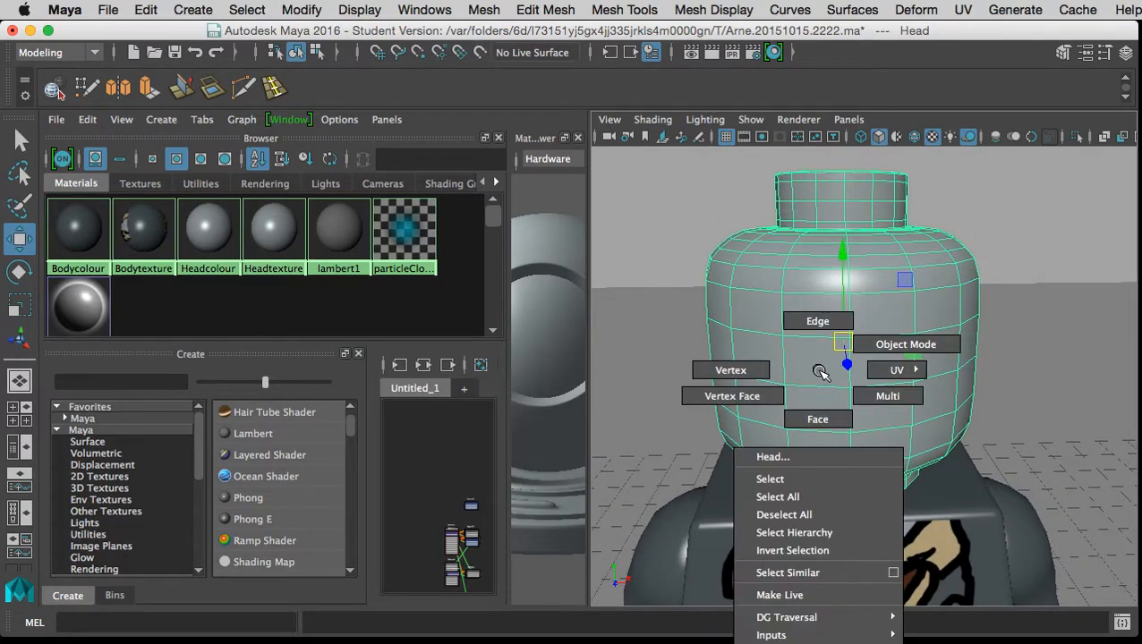
left_click(818, 419)
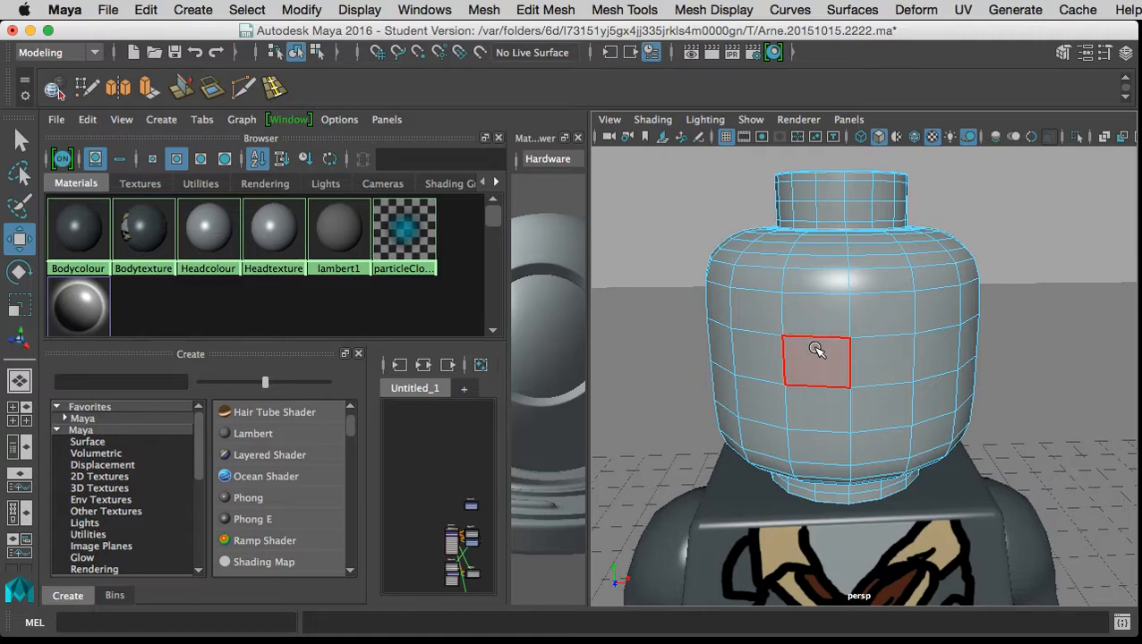
Select four faces at the centre of the head's front and grow the selection twice.
left_click(846, 354)
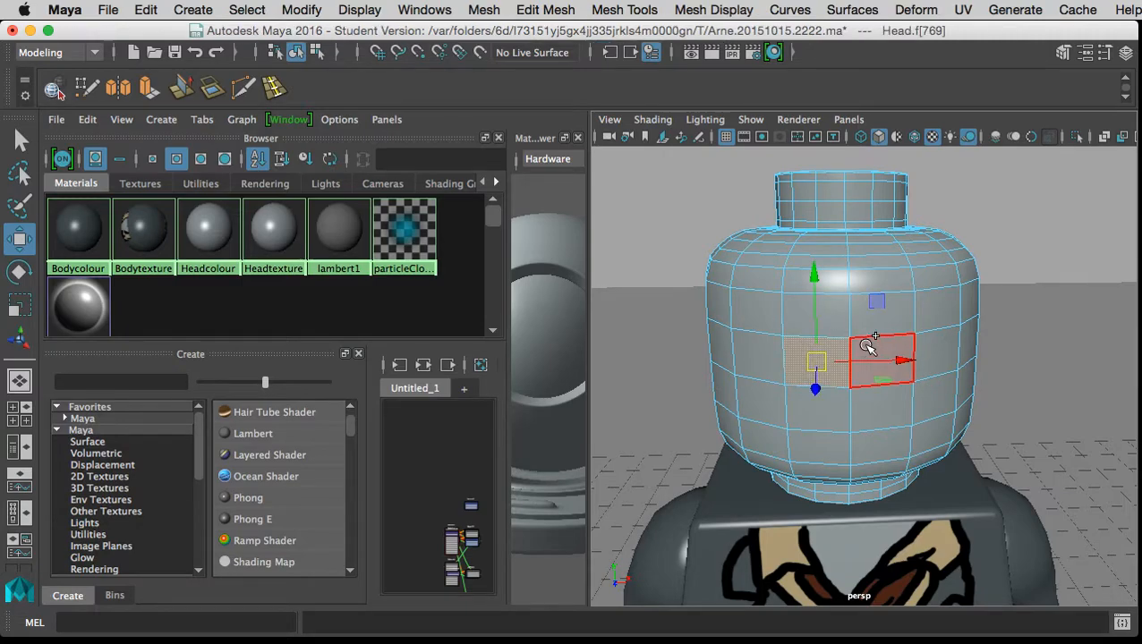
left_click(866, 345, "shift")
left_click(866, 409, "shift")
left_click(823, 409, "shift")
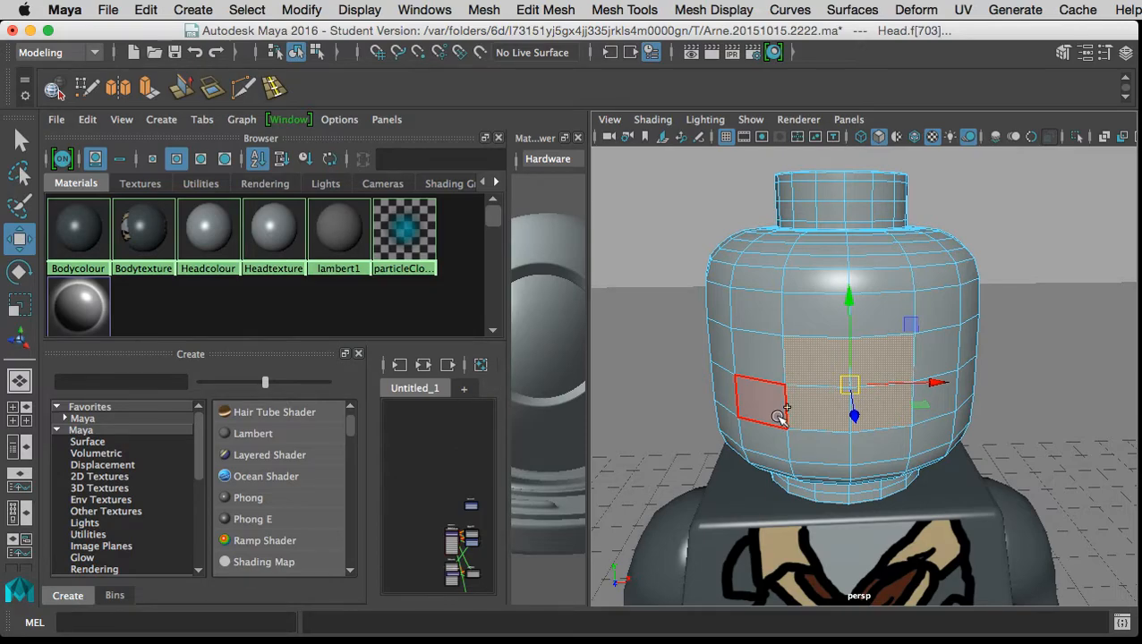
key("shift+period")
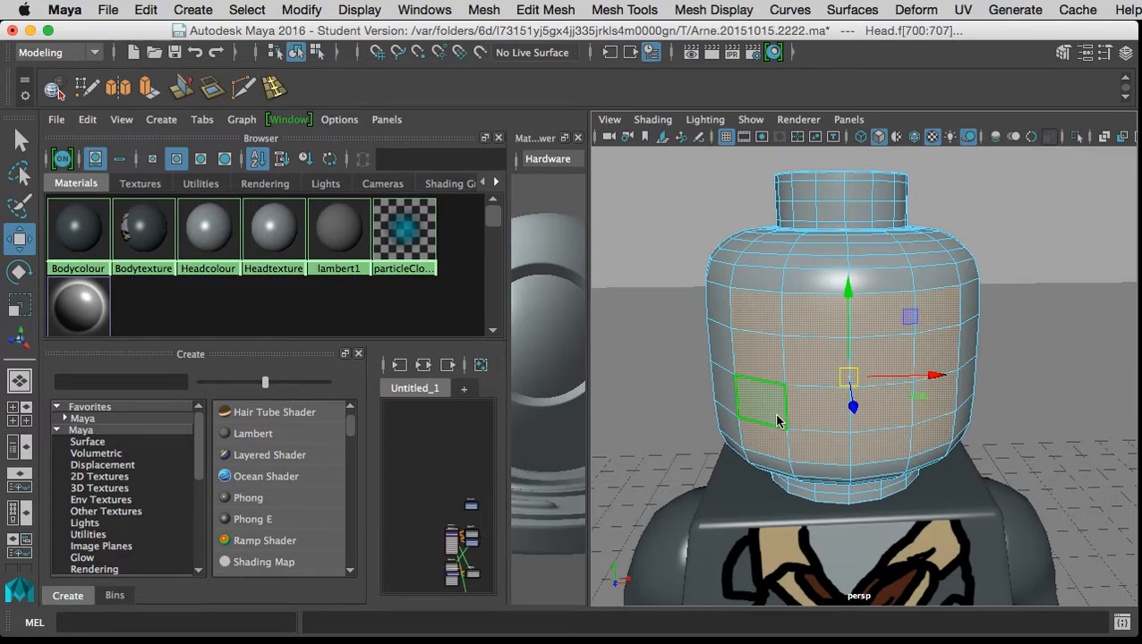
key("shift+period")
left_click_drag(785, 461, 772, 433)
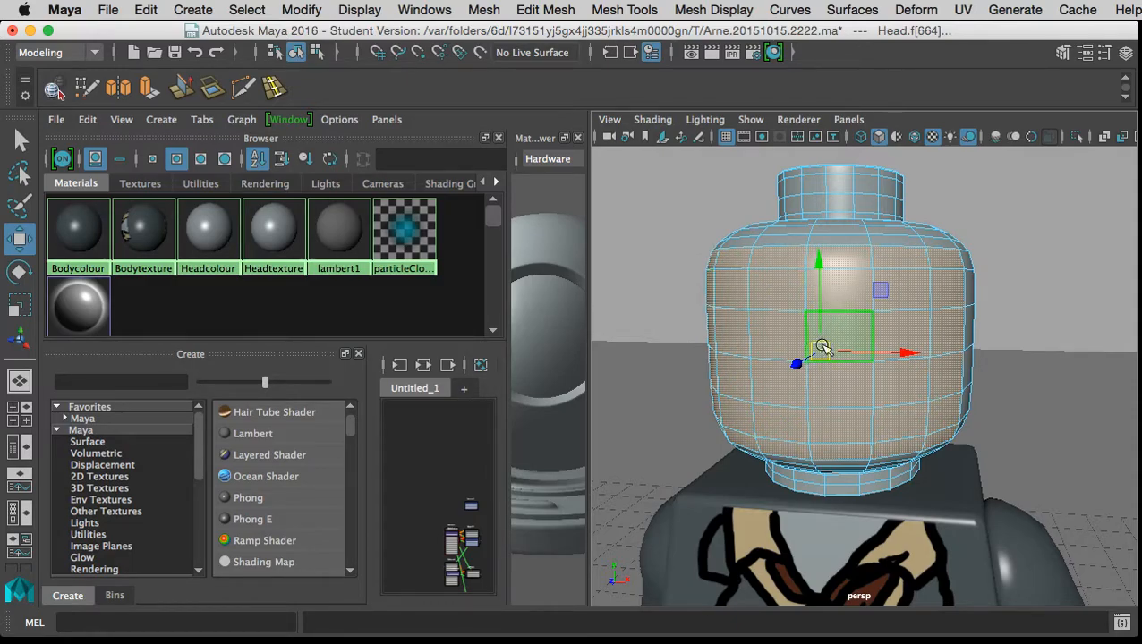
Assign the Headtexture material to the selected front faces of the head.
right_click(271, 234)
left_click(269, 185)
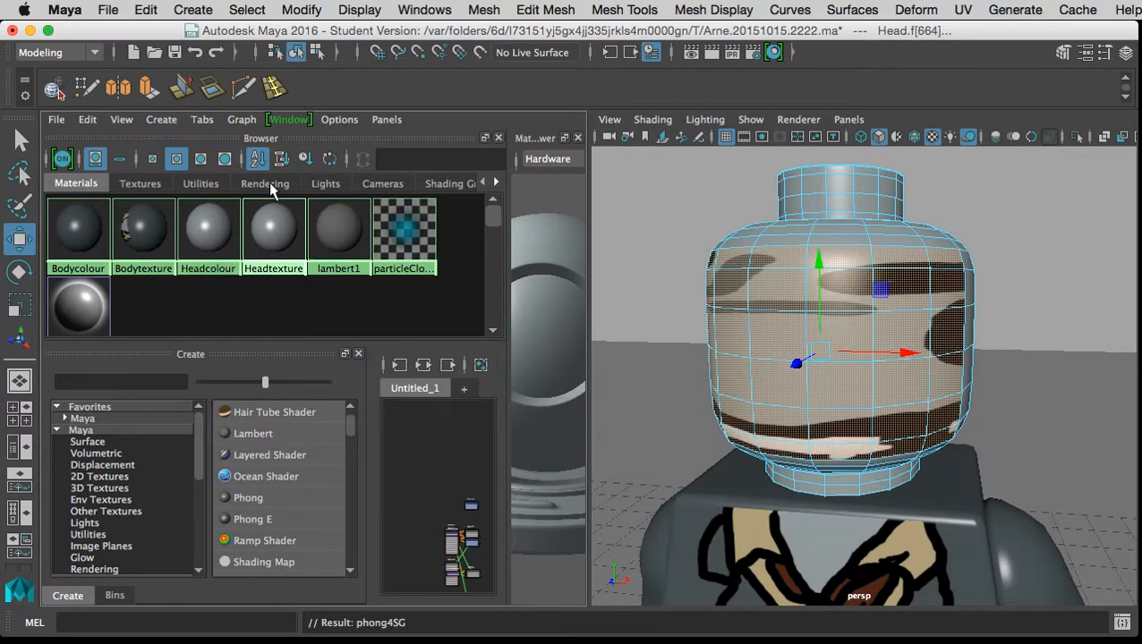
mouse_move(777, 388)
left_mouse_down()
mouse_move(956, 387)
mouse_move(879, 383)
mouse_move(777, 397)
left_mouse_up()
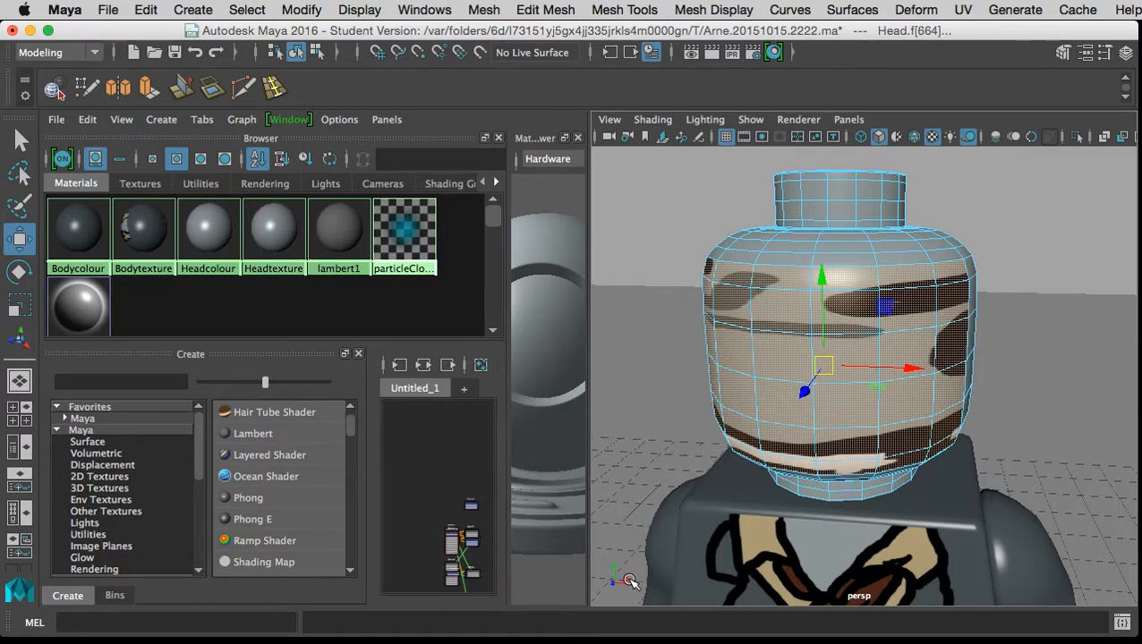
scroll(856, 237, "down", 1)
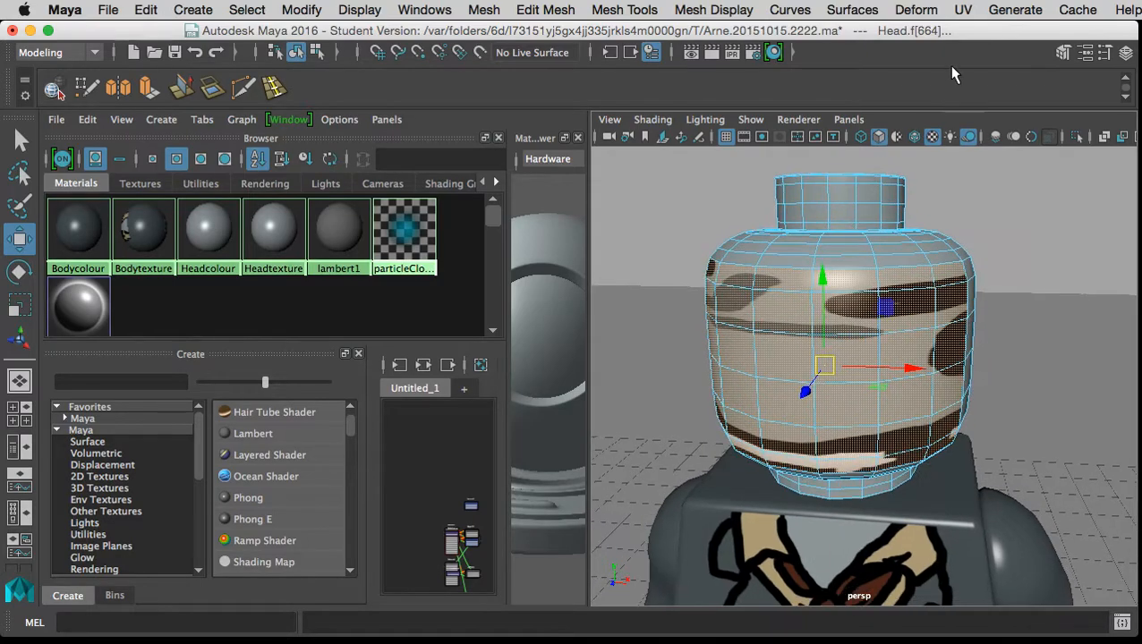
left_click(964, 10)
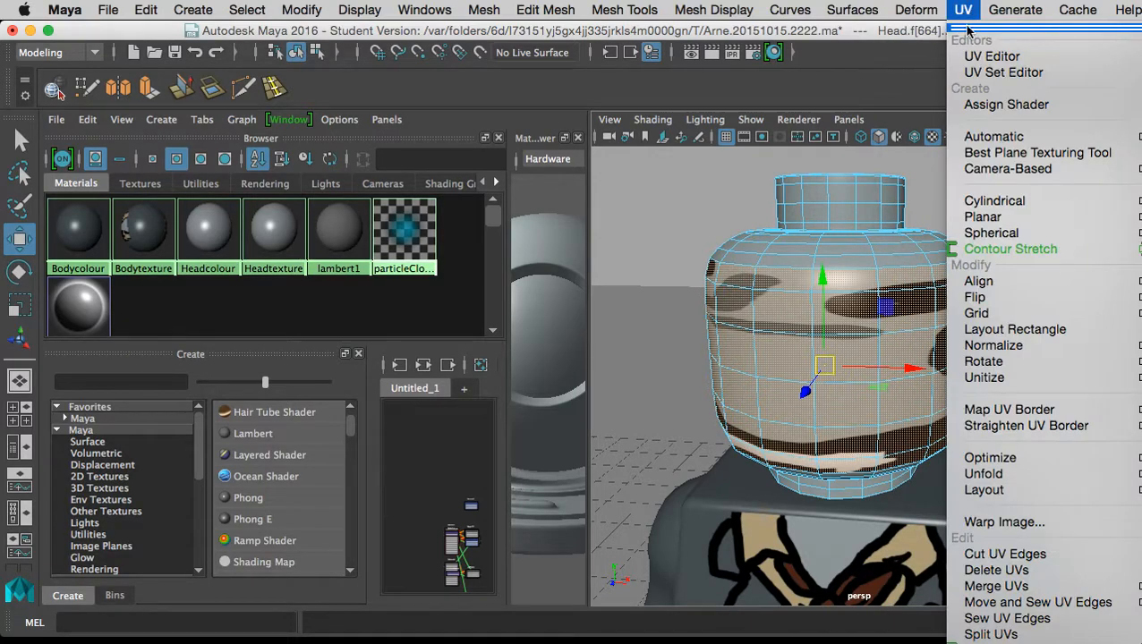
left_click(966, 25)
left_click(962, 8)
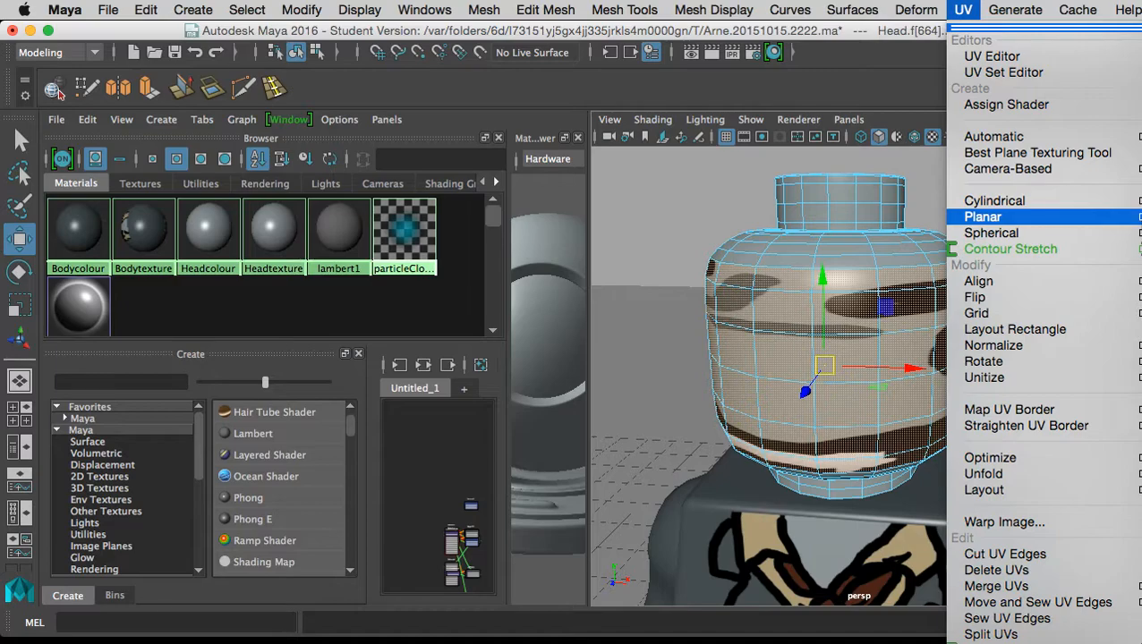
left_click(1023, 32)
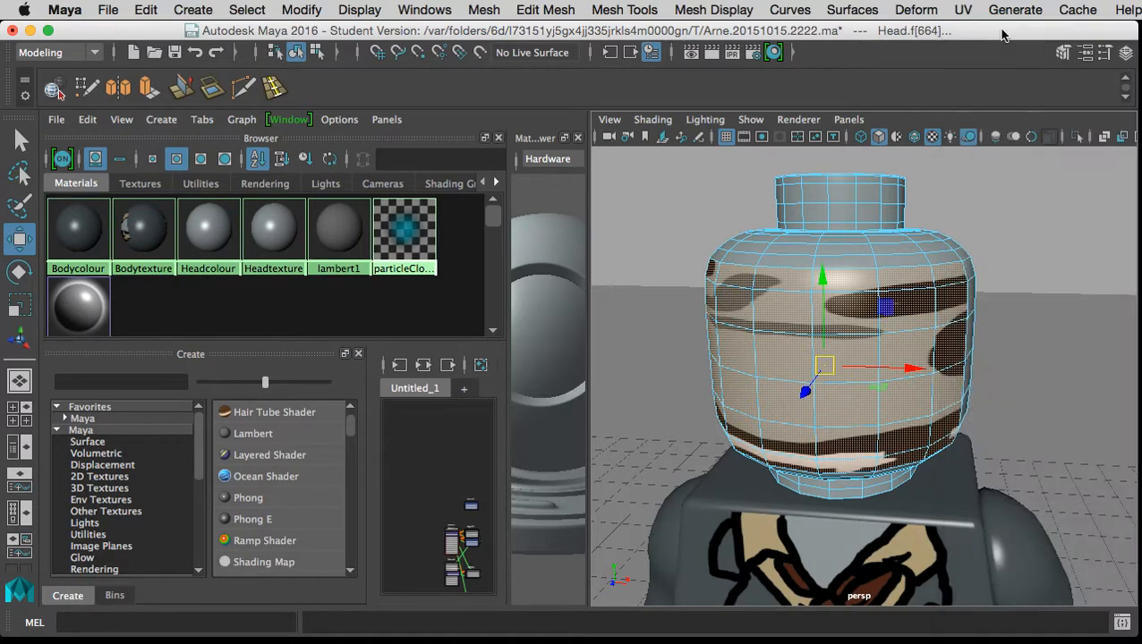
left_click_drag(1077, 35, 723, 53)
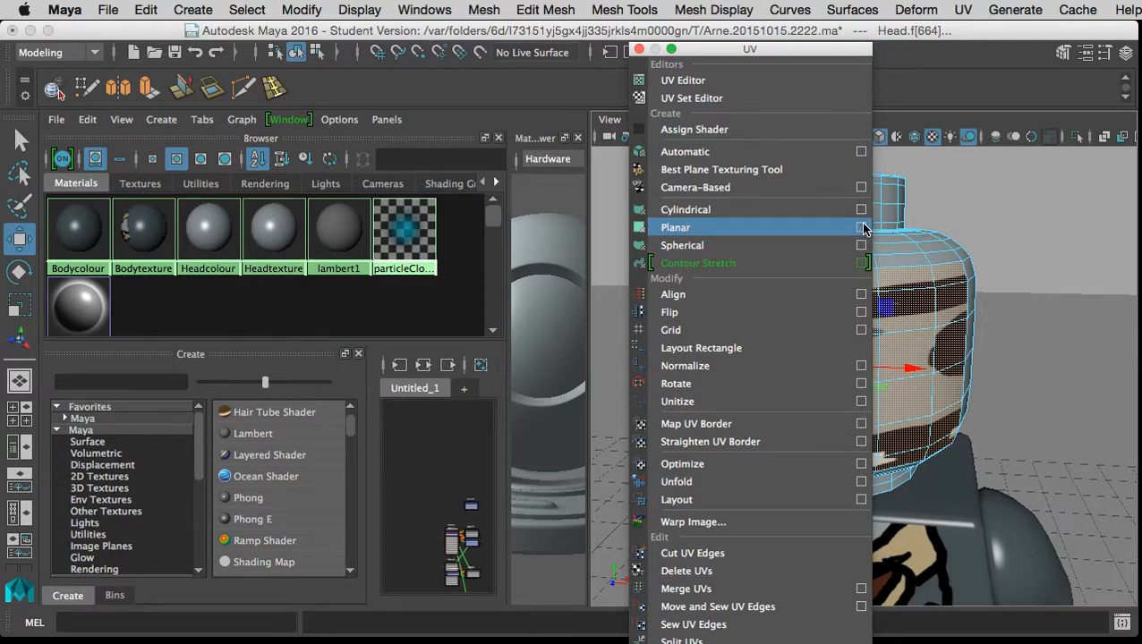
left_click(639, 50)
Open the planar mapping options for the selected front faces of the head.
left_click(968, 10)
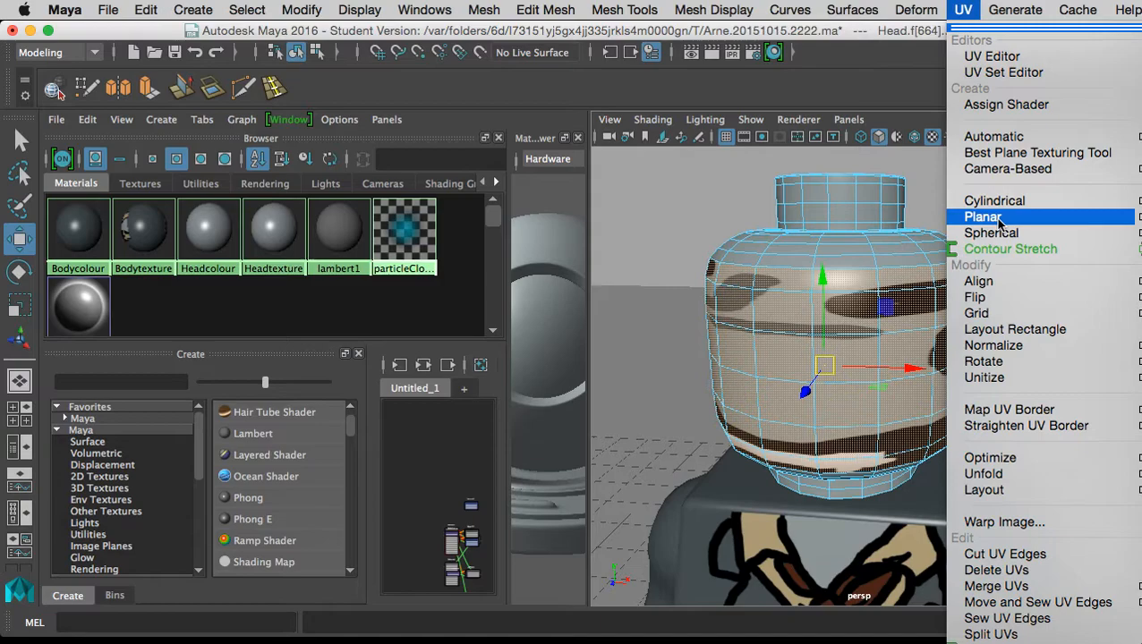
left_click(1139, 216)
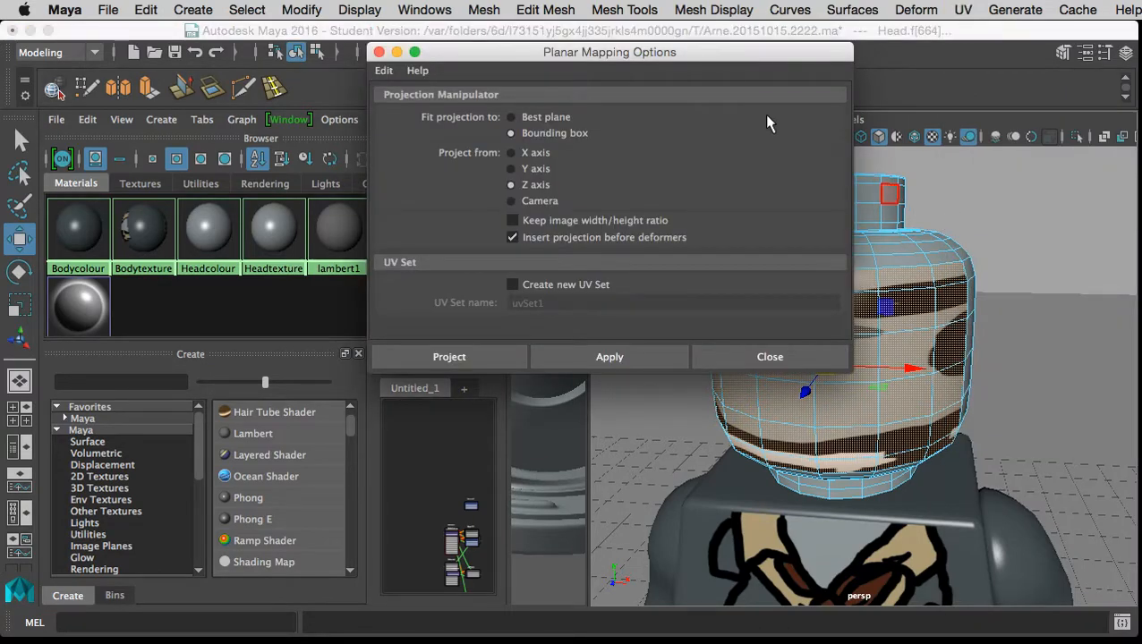
left_click_drag(609, 54, 414, 81)
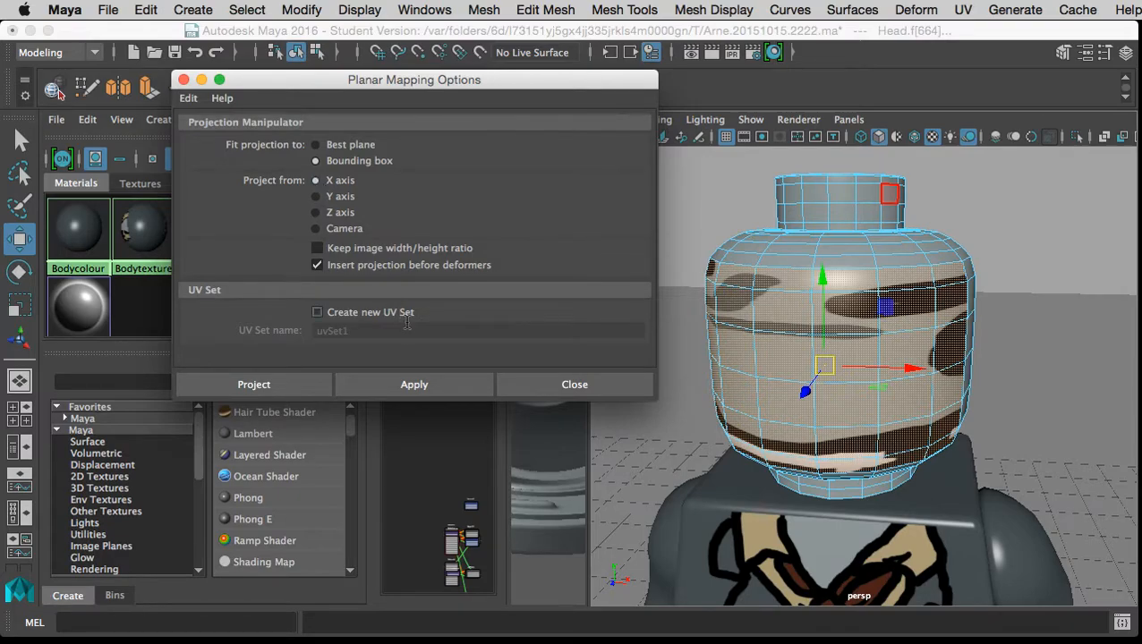
Try planar mapping on the selected head faces, projecting from the X axis and from the Y axis.
left_click(416, 387)
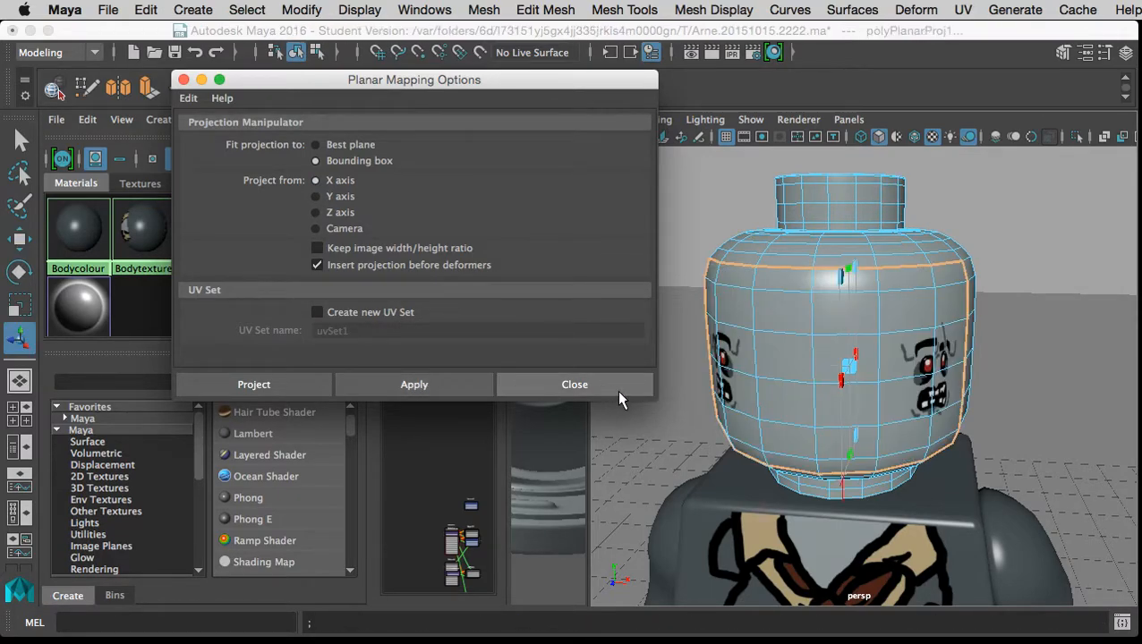
left_click_drag(830, 419, 760, 300)
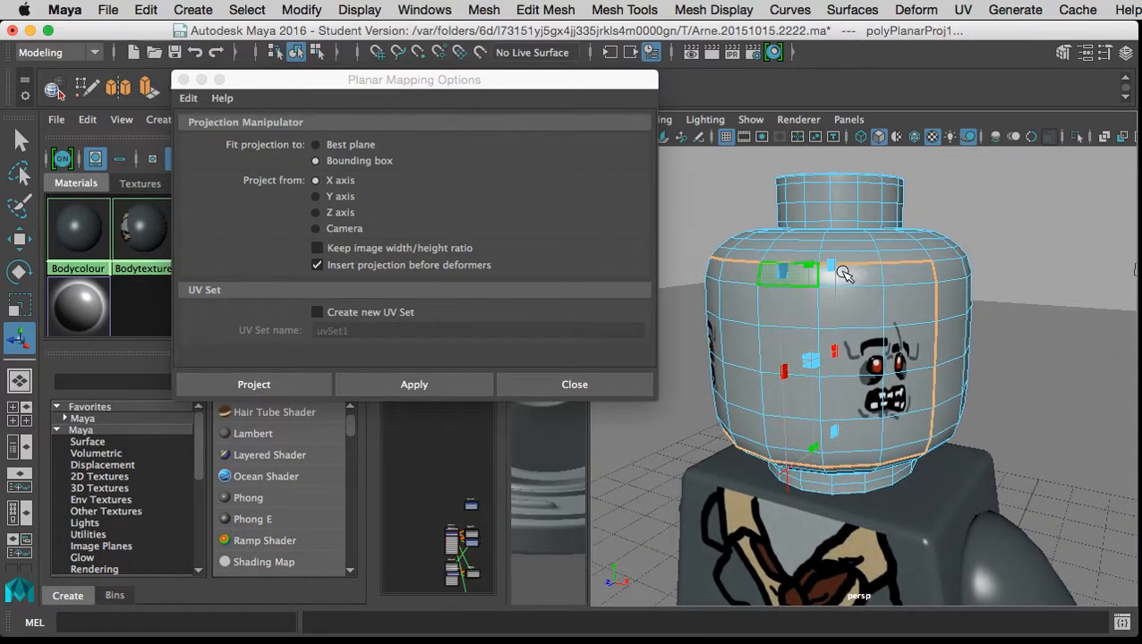
left_click_drag(766, 394, 805, 395)
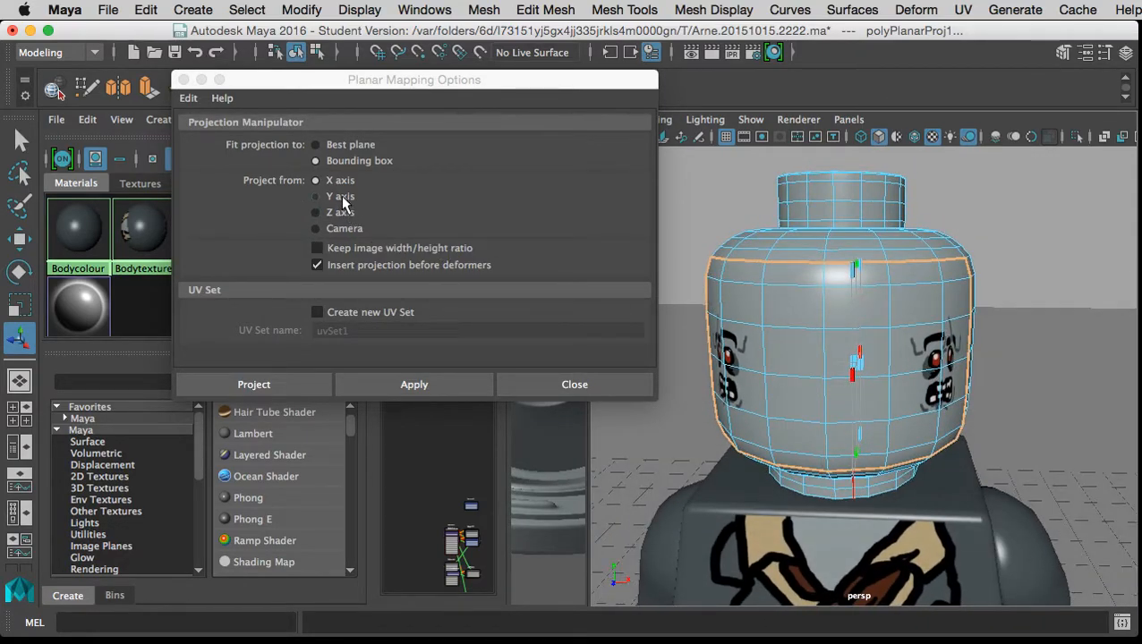
left_click(341, 198)
left_click(437, 385)
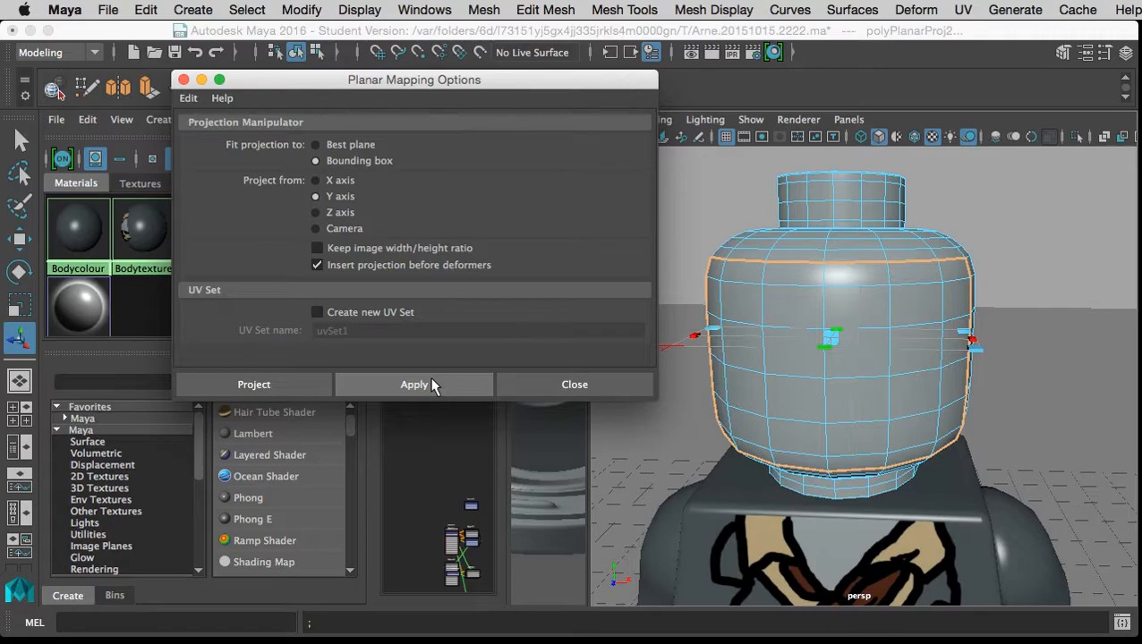
left_click_drag(867, 387, 854, 409)
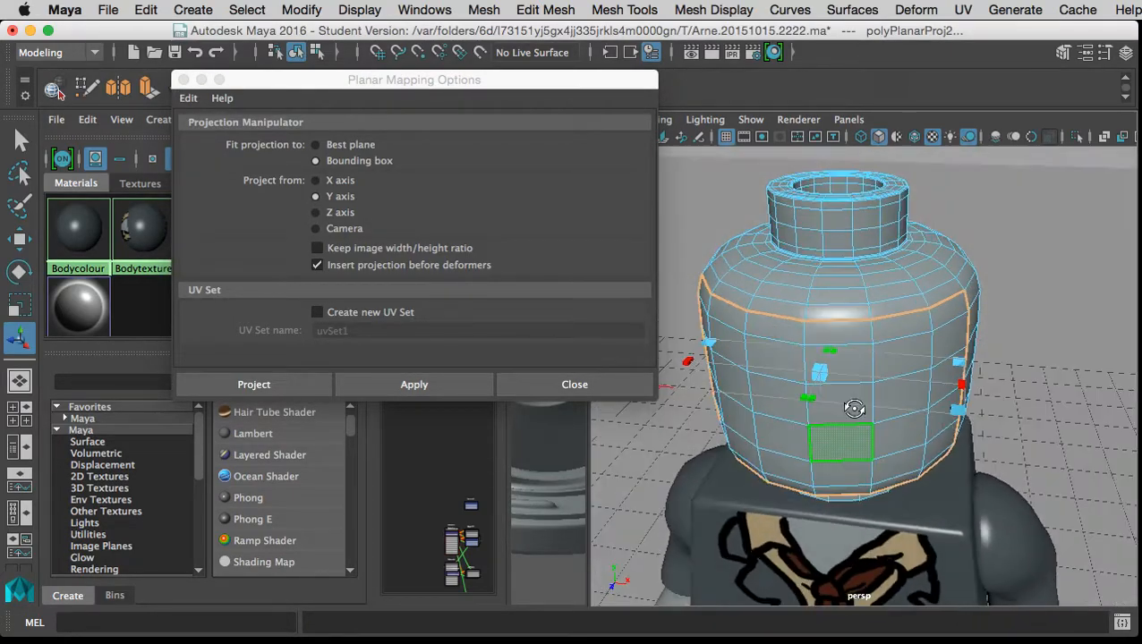
left_click_drag(638, 578, 658, 563)
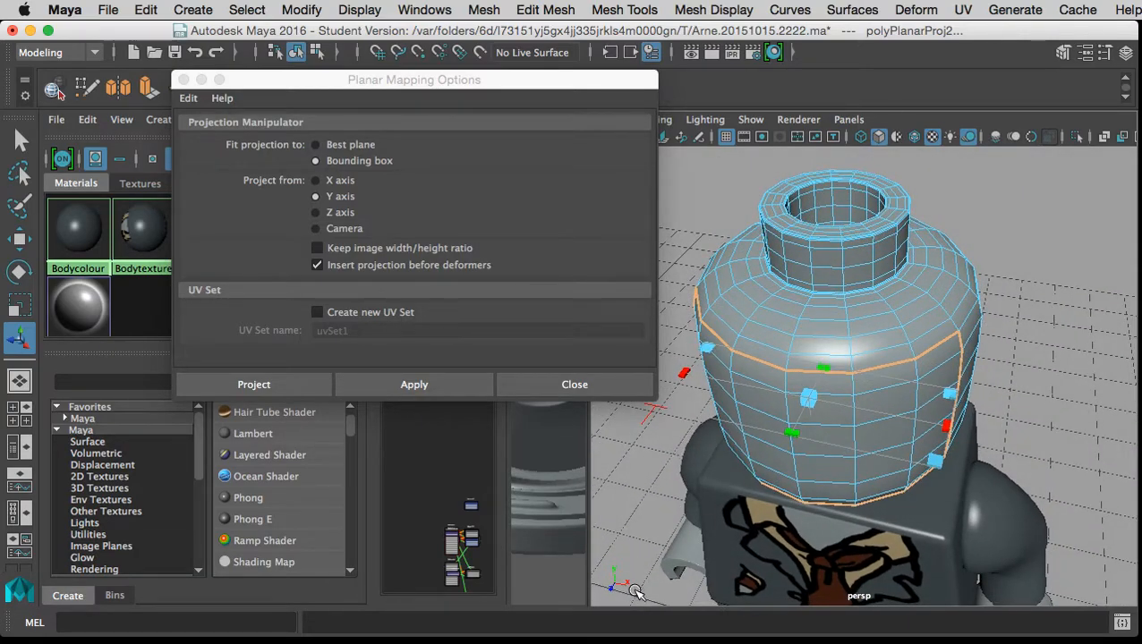
Apply planar mapping to the selected head faces from the Z axis, fitted to the bounding box, and close the options.
left_click(340, 217)
left_click(404, 379)
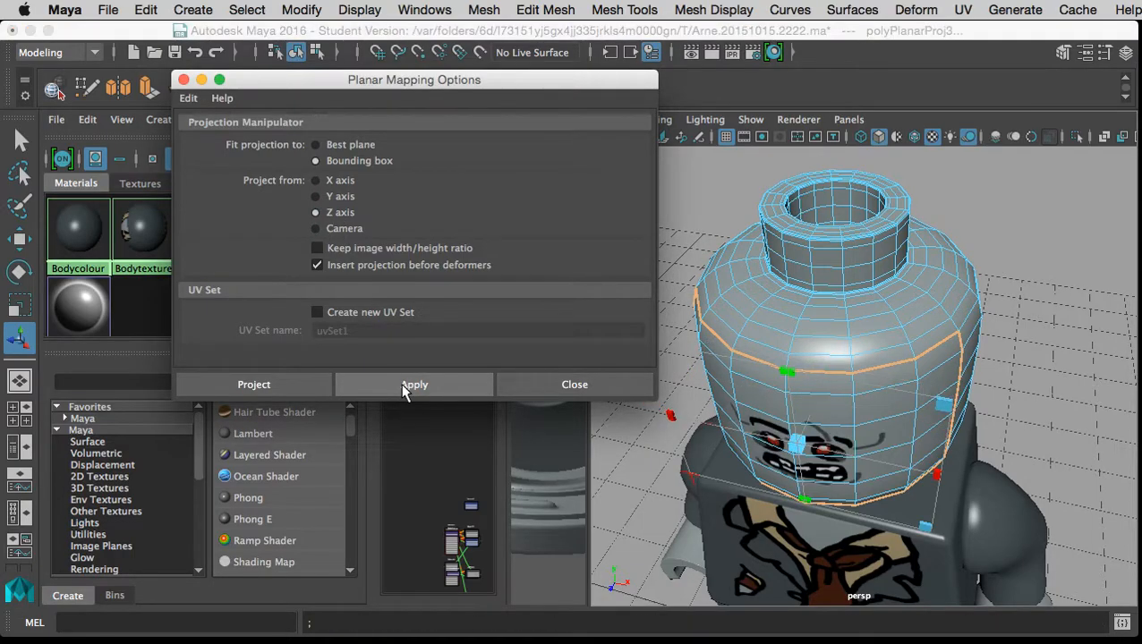
left_click(819, 465)
left_click_drag(819, 465, 859, 444)
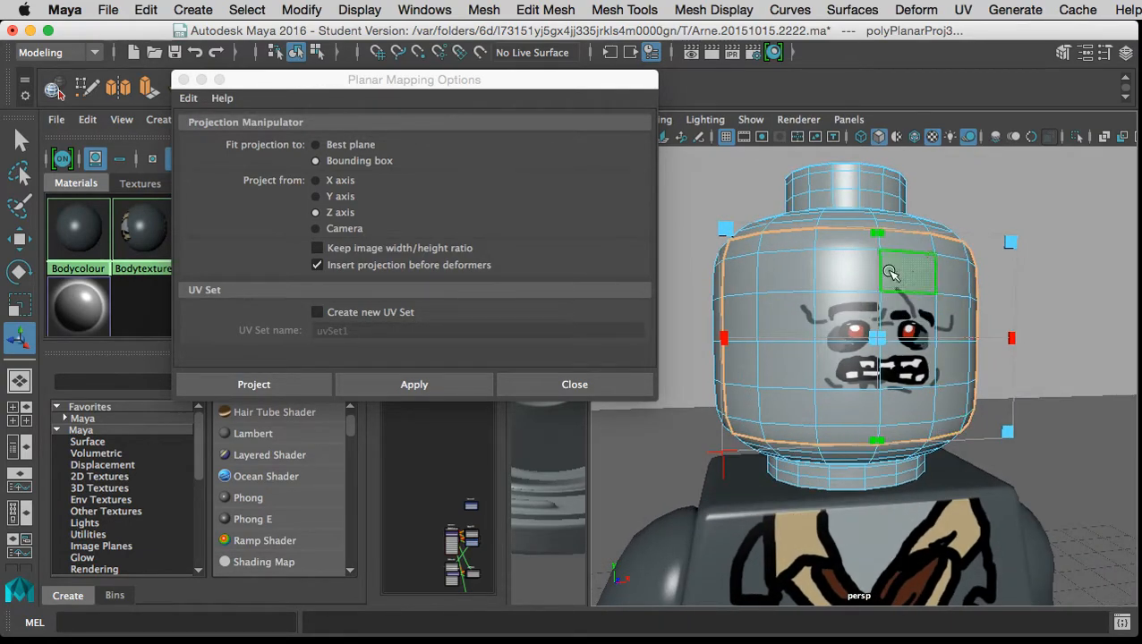
left_click_drag(866, 267, 758, 277)
left_click_drag(850, 273, 599, 225)
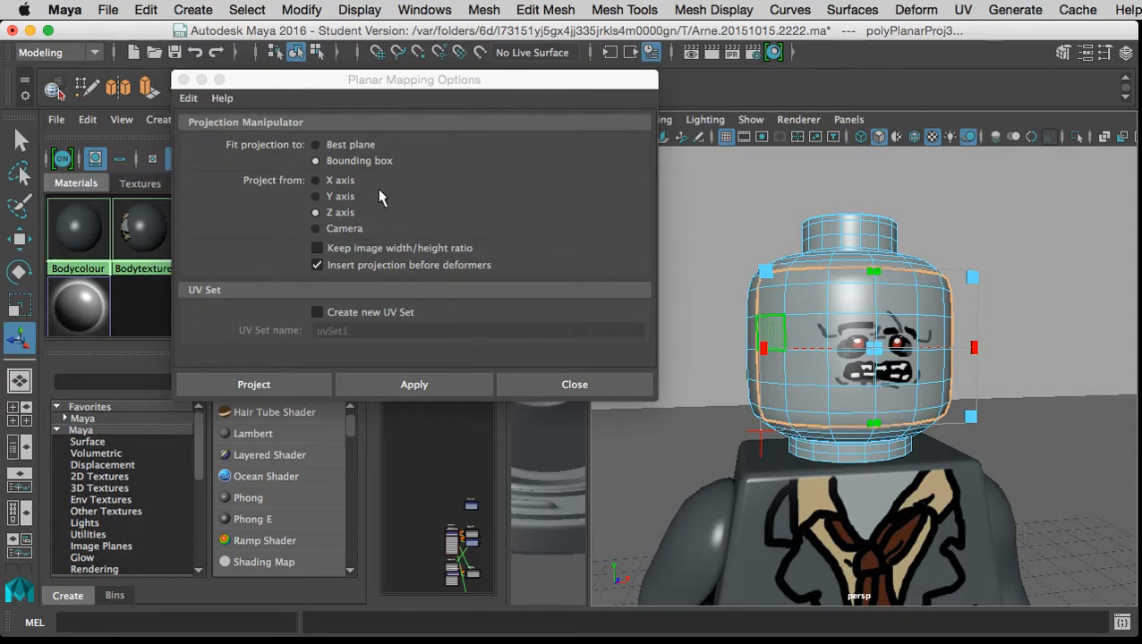
left_click(184, 81)
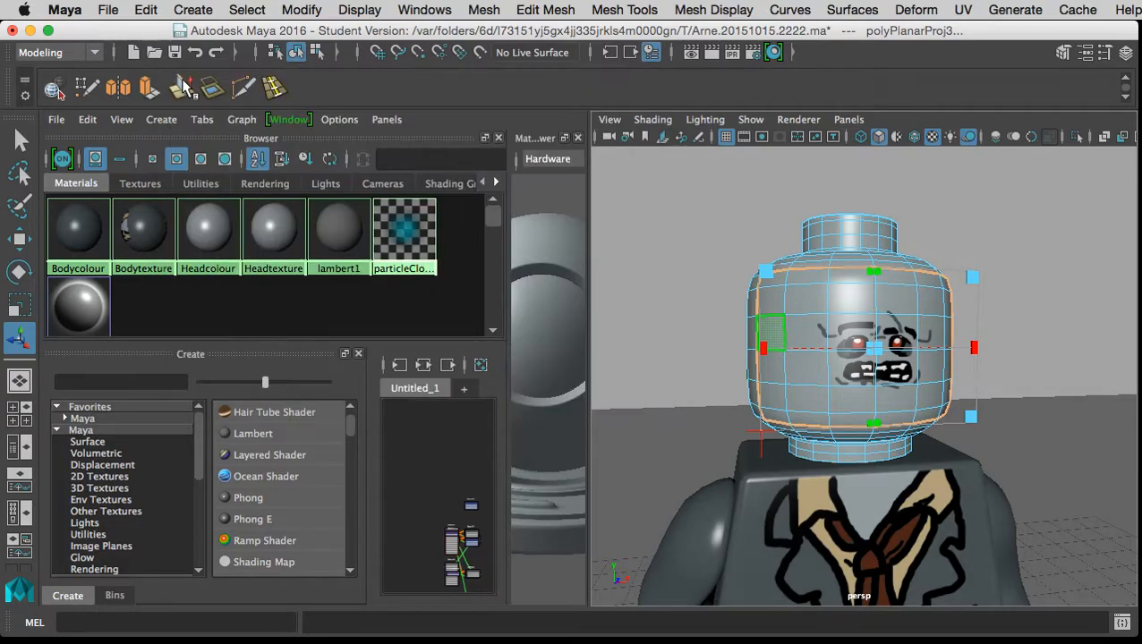
Maximize the perspective view and scale up the planar projection so the zombie face covers more of the head's front.
left_click(20, 382)
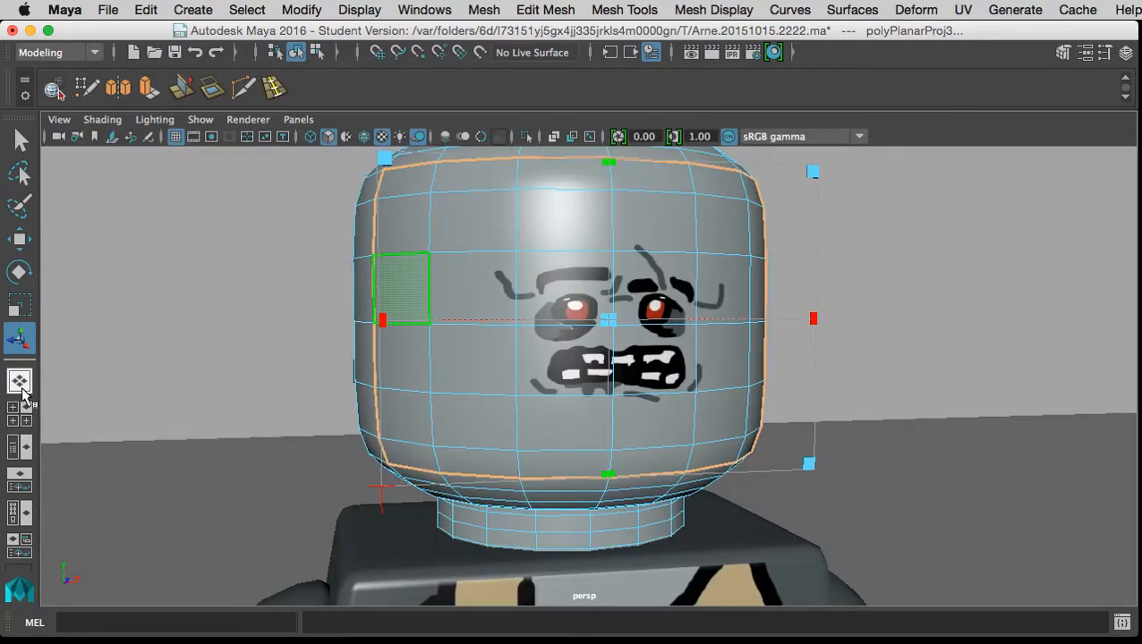
left_click_drag(543, 435, 530, 458, "alt")
left_click_drag(773, 376, 658, 407)
left_click_drag(697, 254, 902, 188)
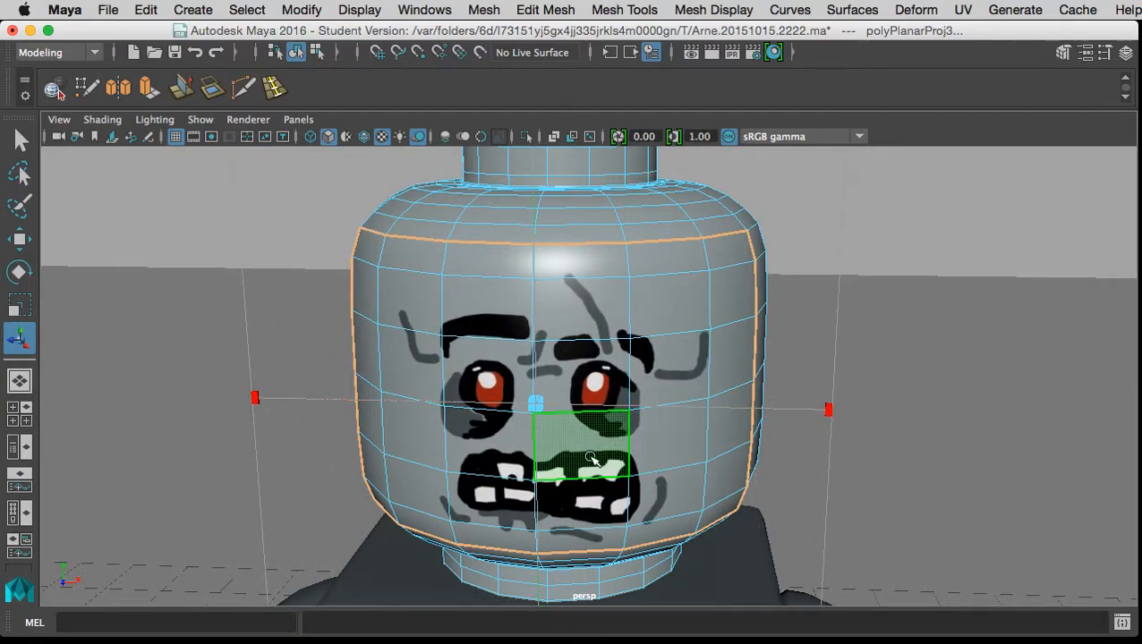
Move the planar projection to centre the zombie face on the front of the head and return to object mode.
left_click_drag(538, 406, 535, 389)
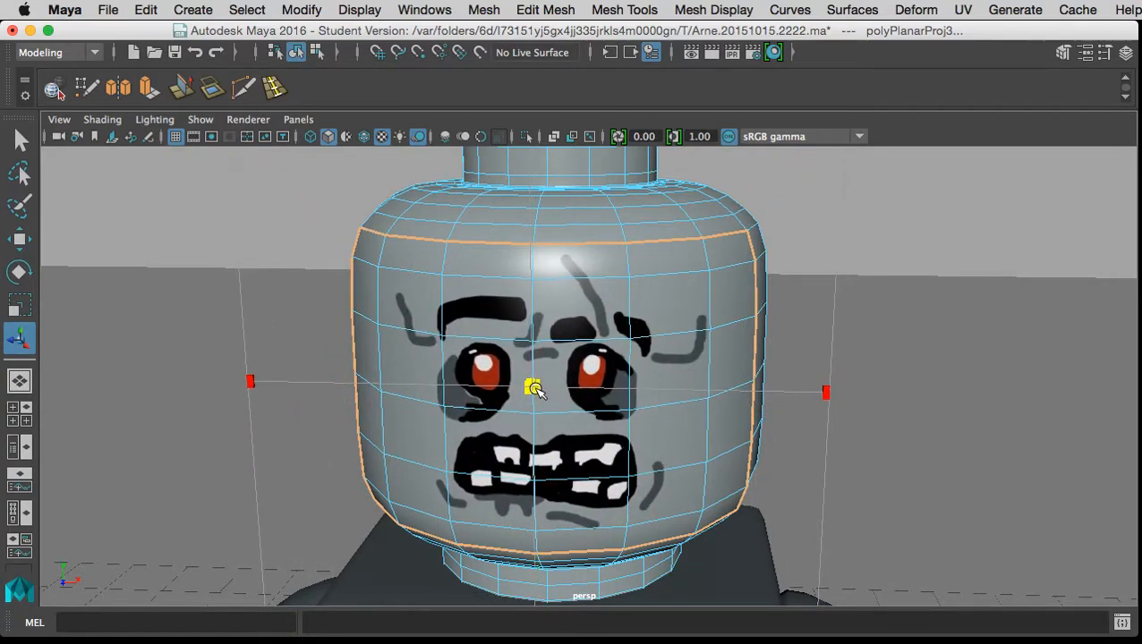
scroll(570, 436, "down", 3)
left_click_drag(567, 487, 525, 414)
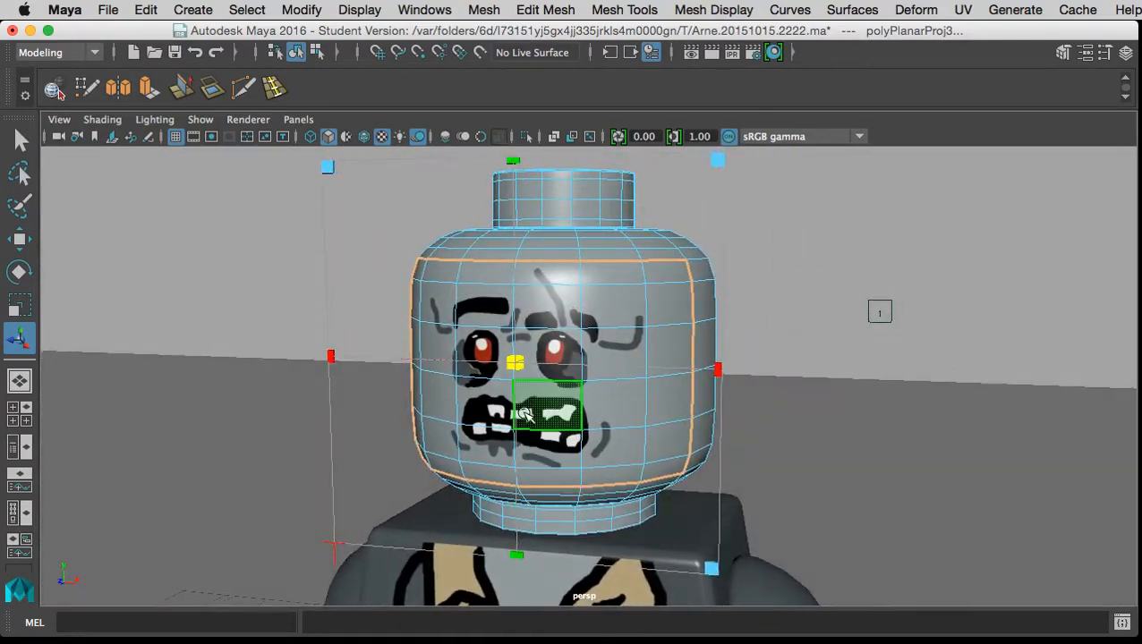
left_click_drag(520, 372, 543, 374)
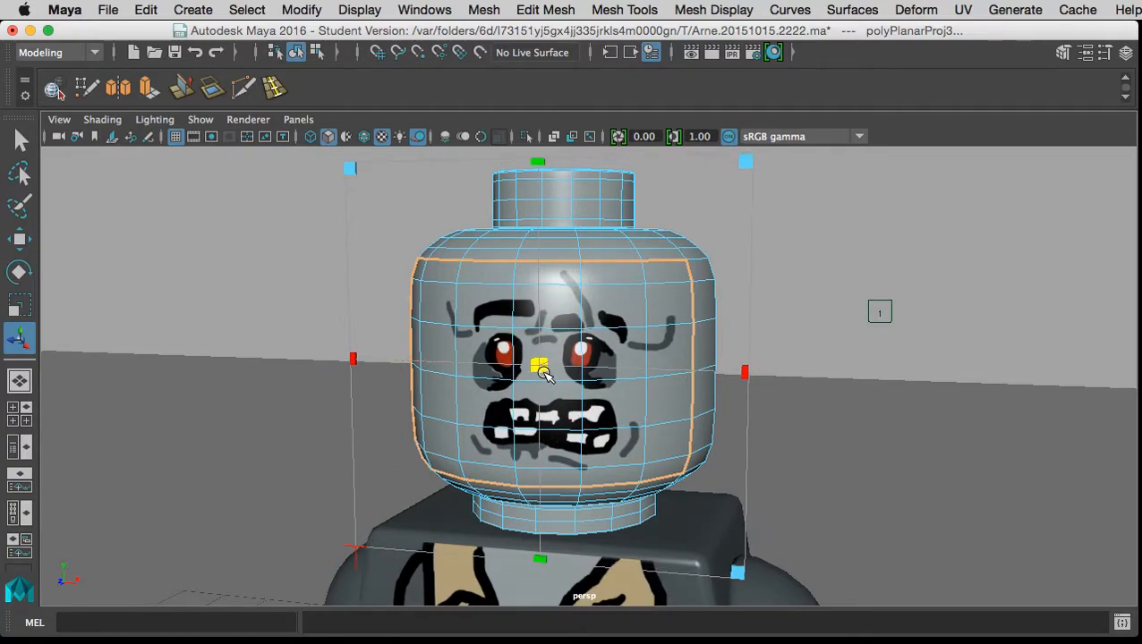
right_click(783, 313)
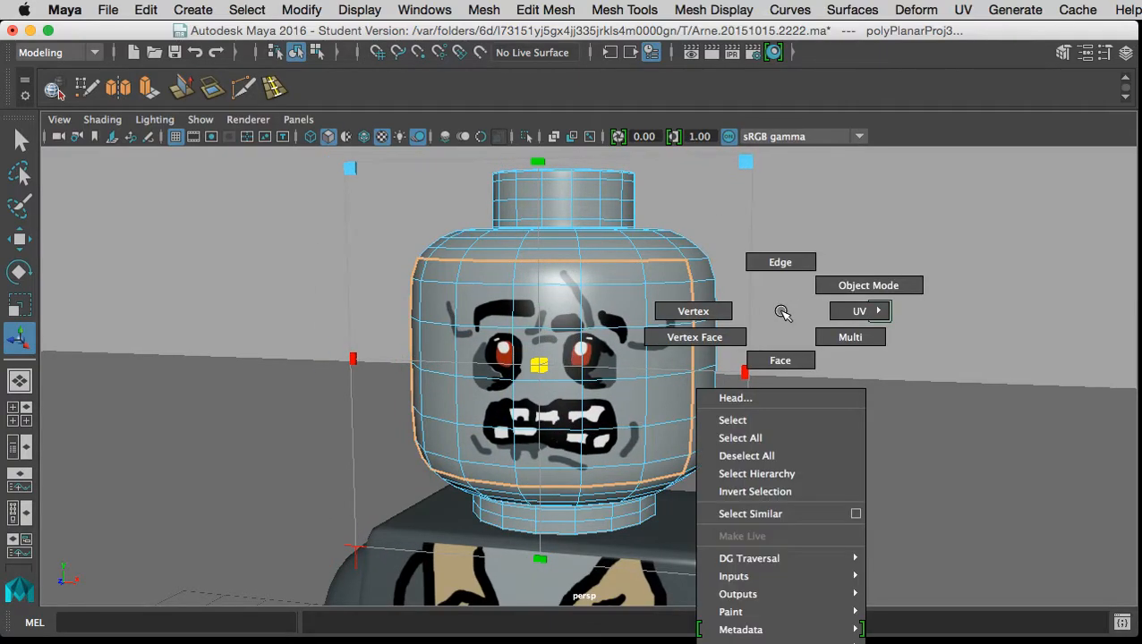
left_click(841, 279)
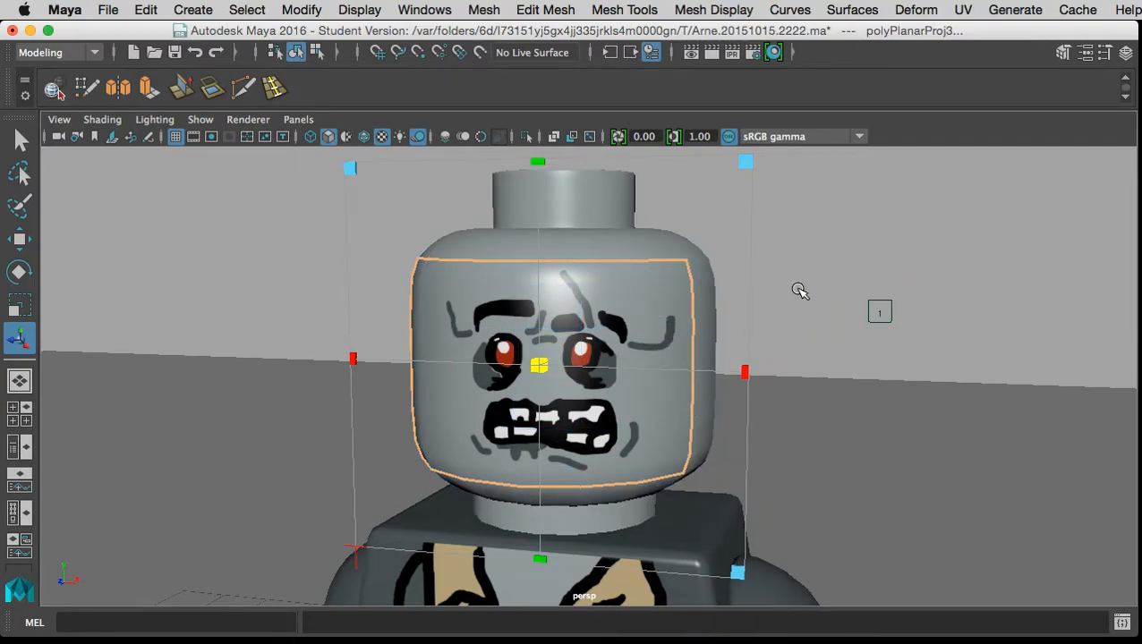
Leave the projection tool, deselect the head and examine the textured face and torso across the whole figure.
key("q")
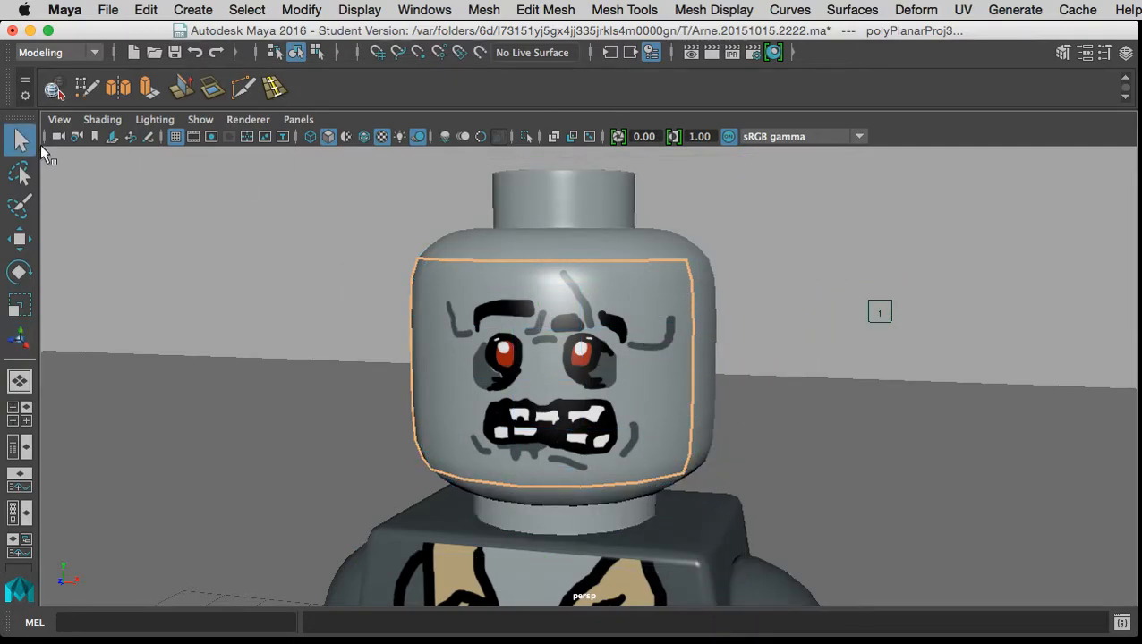
left_click(329, 264)
scroll(666, 431, "down", 5)
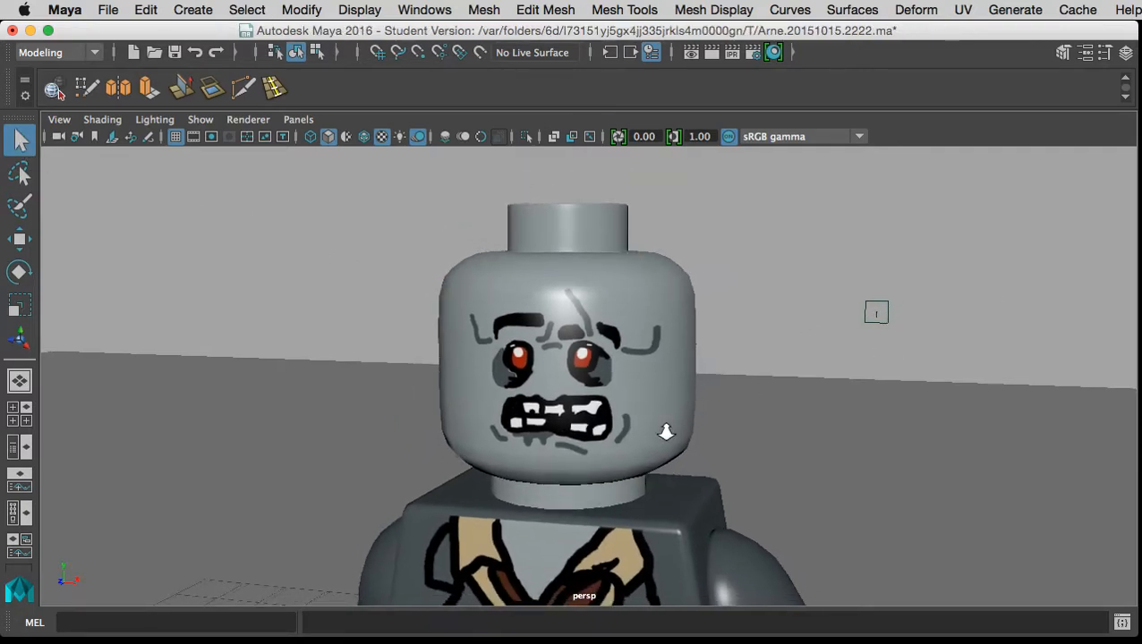
scroll(658, 465, "down", 6)
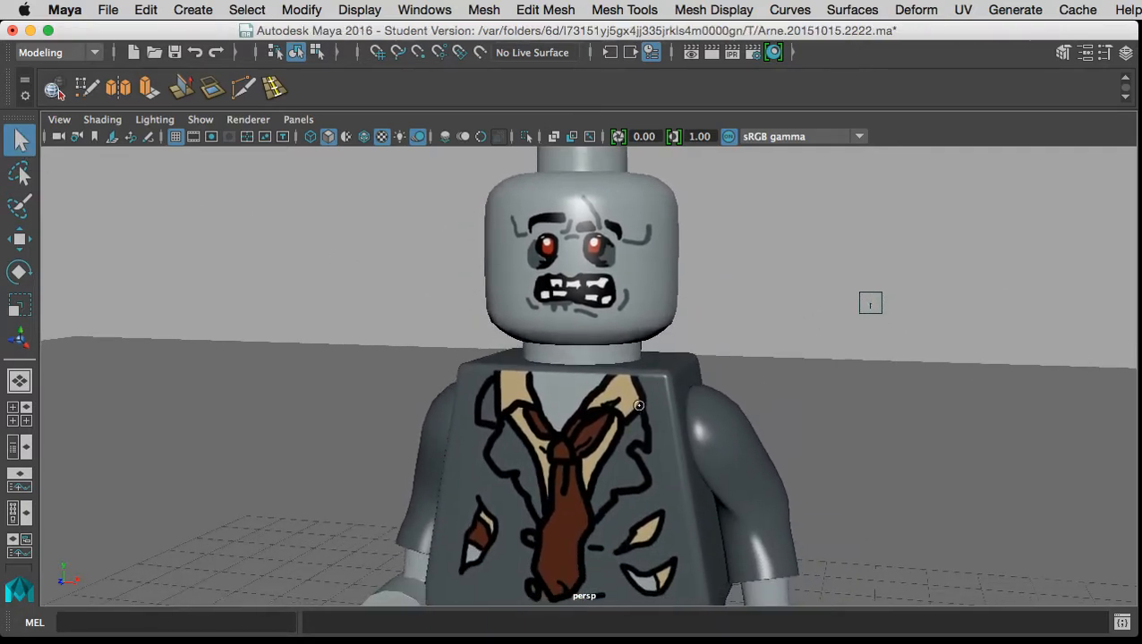
scroll(627, 452, "down", 4)
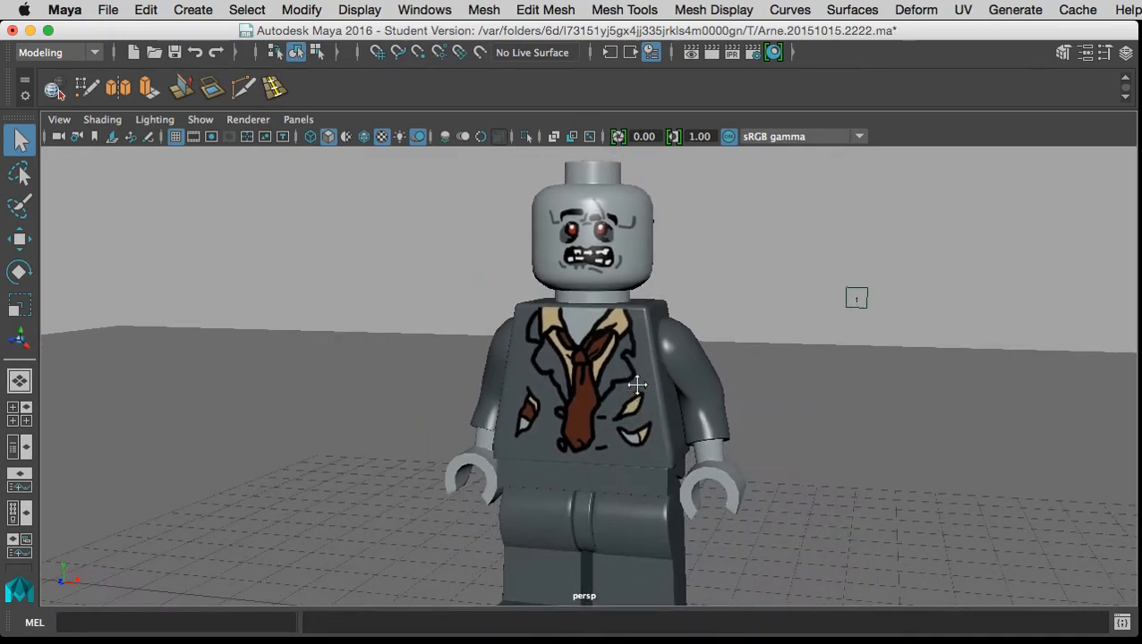
left_click_drag(609, 434, 529, 414)
left_click_drag(660, 401, 698, 406)
left_click_drag(569, 398, 575, 374)
left_click(575, 377)
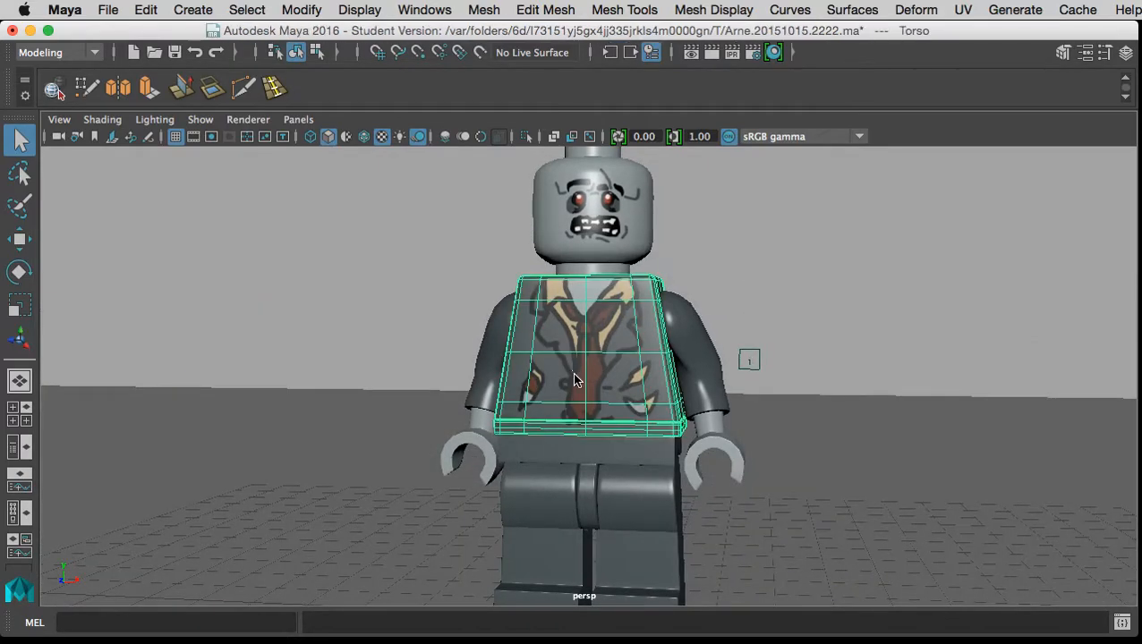
left_click(478, 260)
left_click_drag(664, 392, 629, 401)
scroll(641, 400, "down", 3)
Switch to Finder to review body_grey.jpg, body_texture.jpg, head_grey.jpg and head_texture.jpg in the Lego texturing folder, and return to Maya.
key("super+Tab")
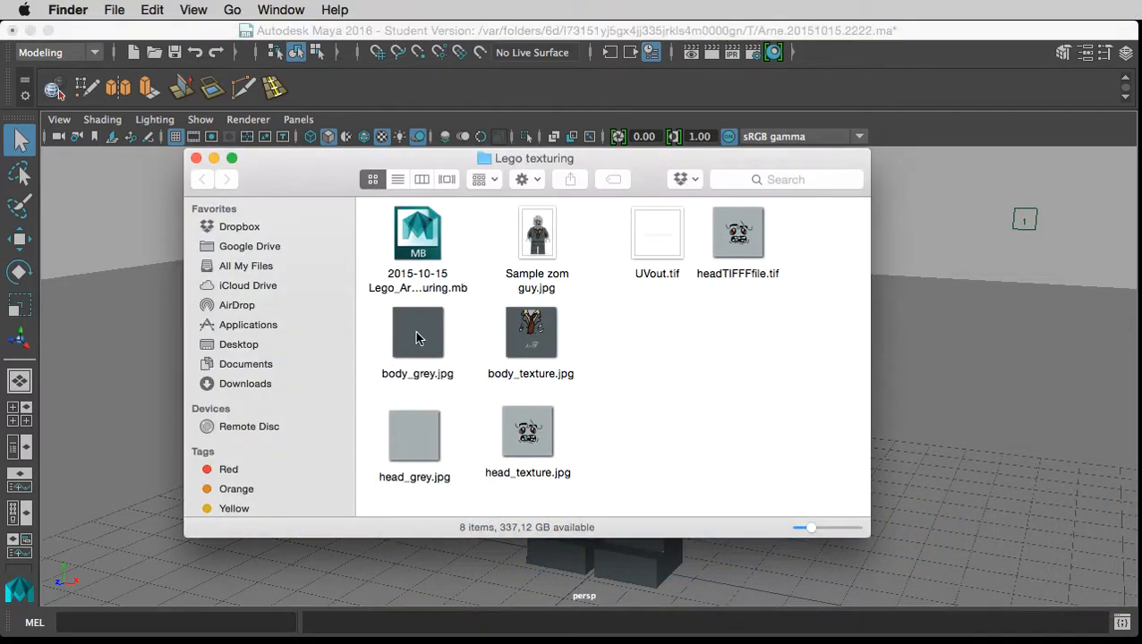
left_click(414, 341)
left_click(524, 337)
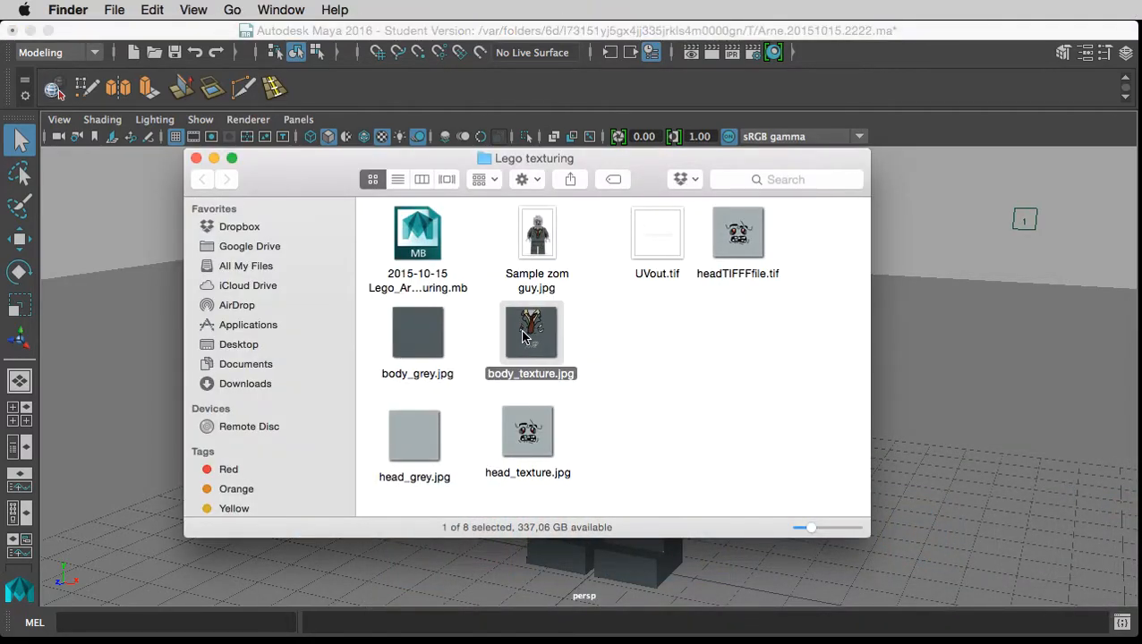
left_click(421, 440)
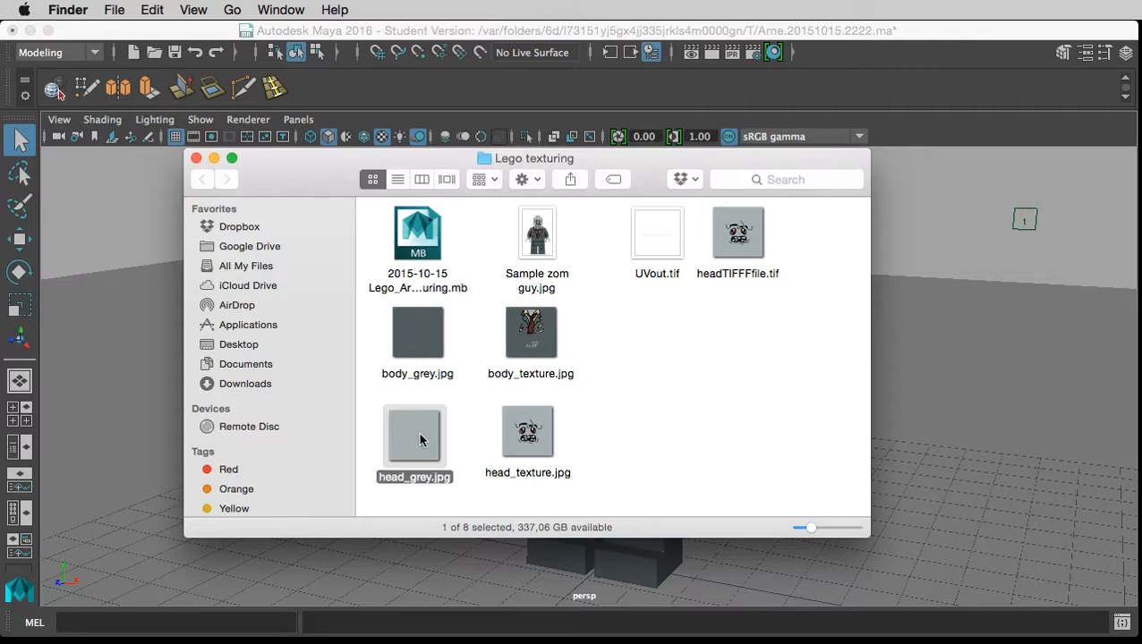
left_click(506, 430)
left_click(925, 113)
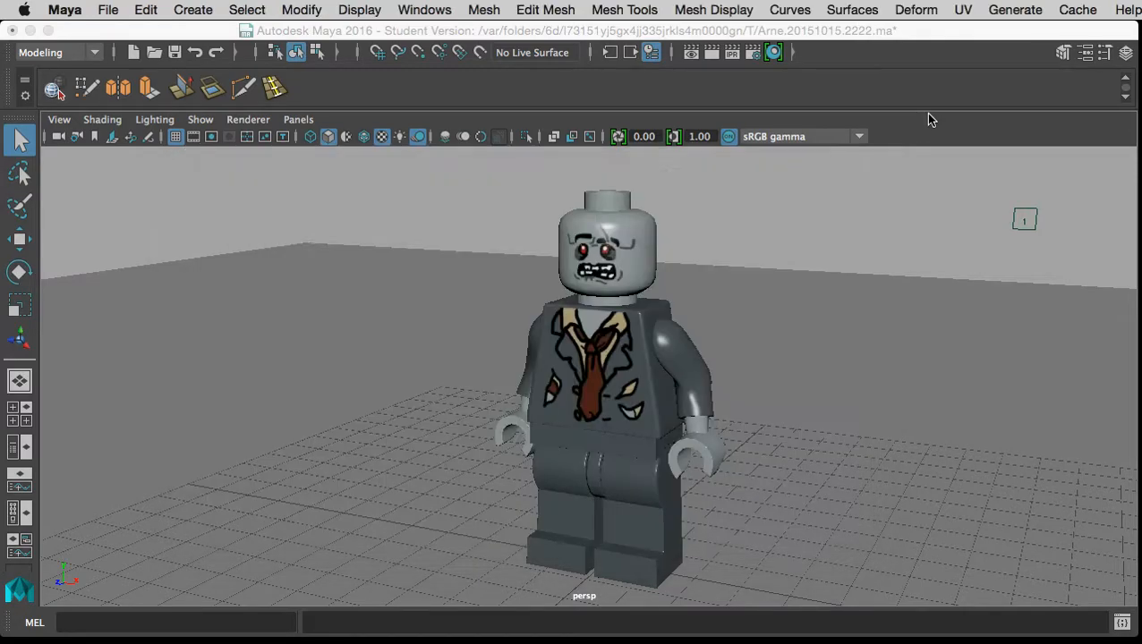
Save the scene as an incremented version, accepting the student version notice.
left_click(108, 10)
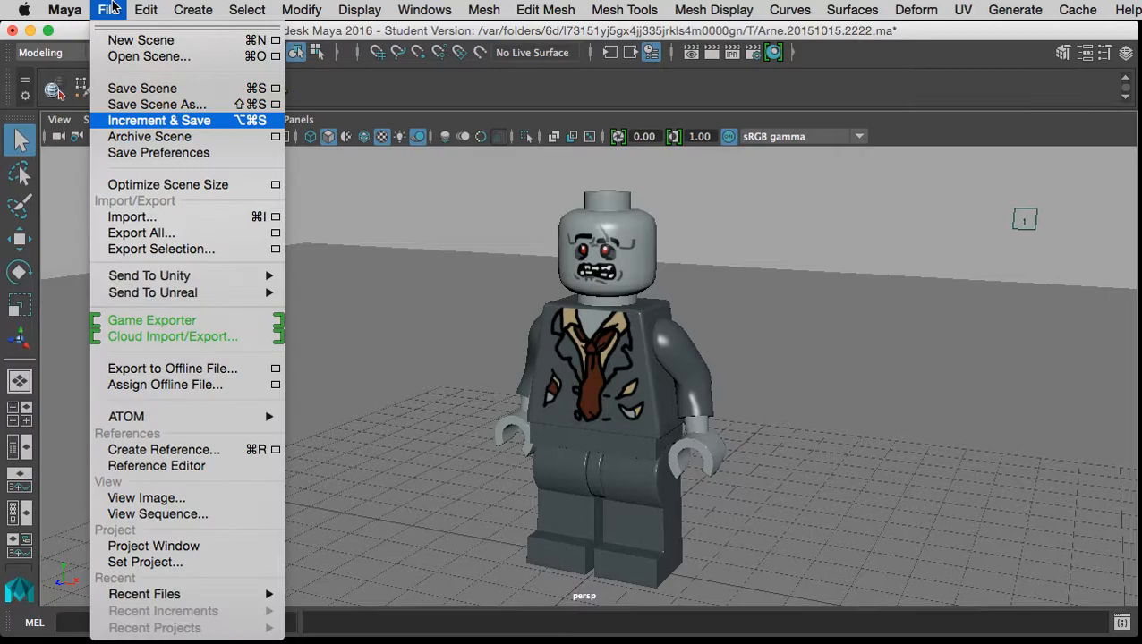
left_click(131, 124)
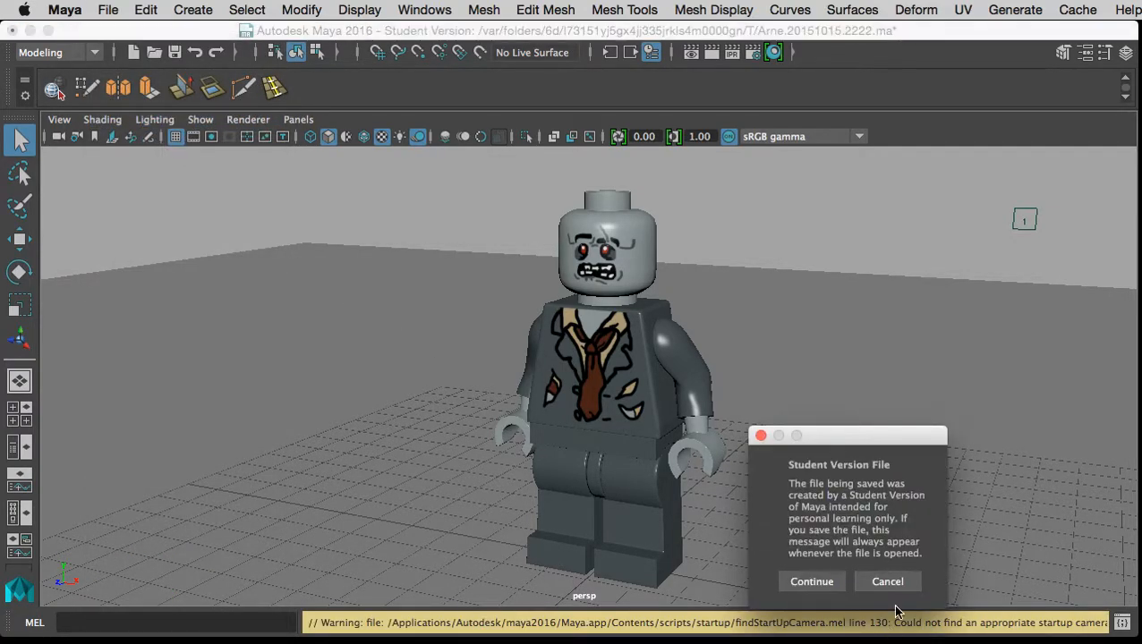
left_click(825, 579)
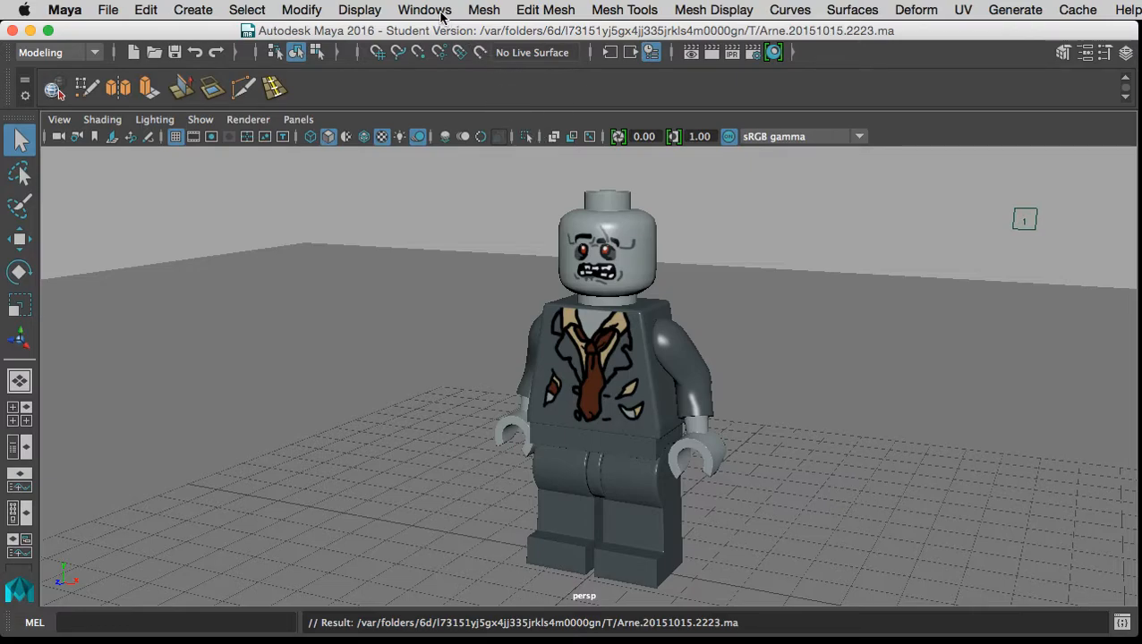
Check in the Plug-in Manager that the mental ray plug-in Mayatomr.bundle is loaded and set to auto load, and close it.
left_click(367, 9)
mouse_move(407, 8)
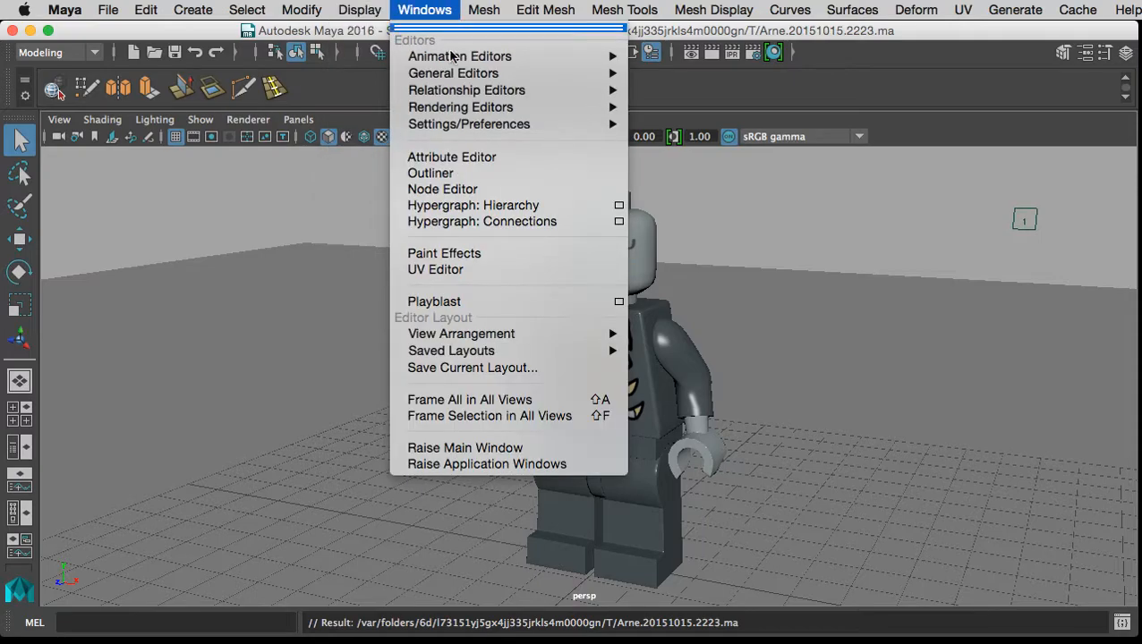
mouse_move(554, 124)
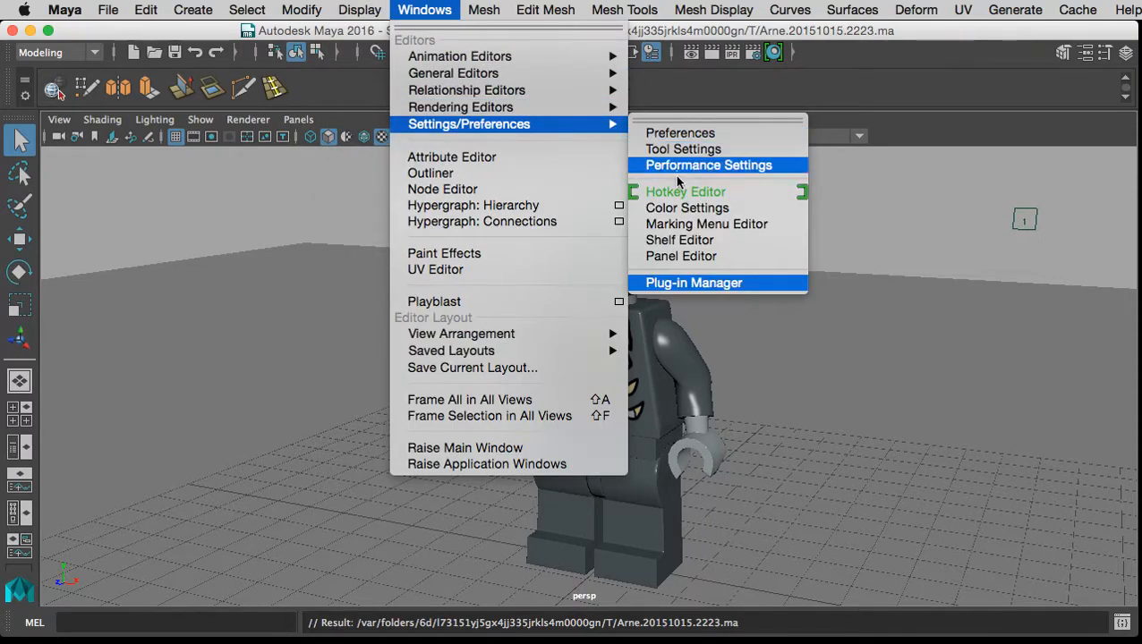
left_click(694, 285)
scroll(496, 243, "down", 5)
scroll(548, 298, "down", 8)
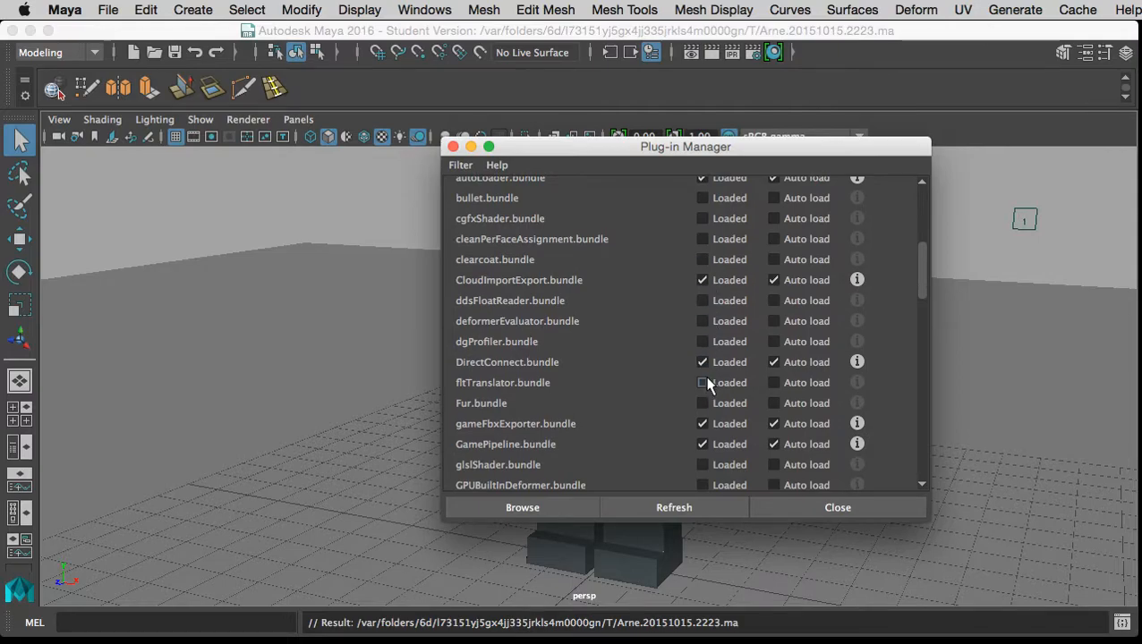
scroll(707, 383, "down", 15)
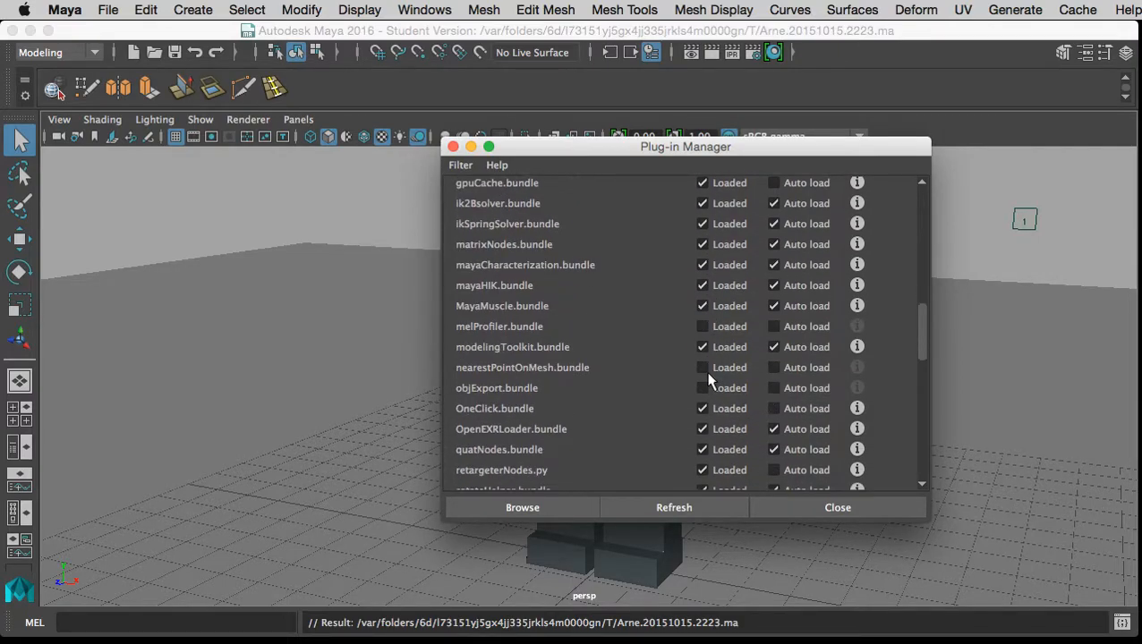
scroll(708, 383, "down", 18)
scroll(709, 376, "down", 10)
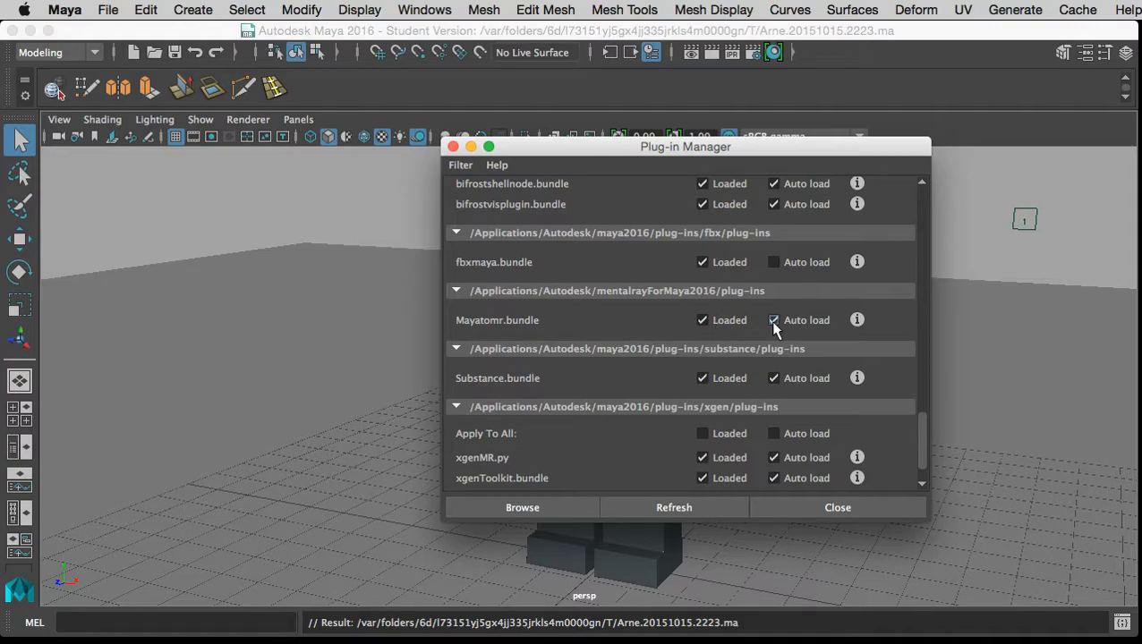
left_click(703, 321)
left_click(714, 429)
left_click(666, 512)
left_click(788, 505)
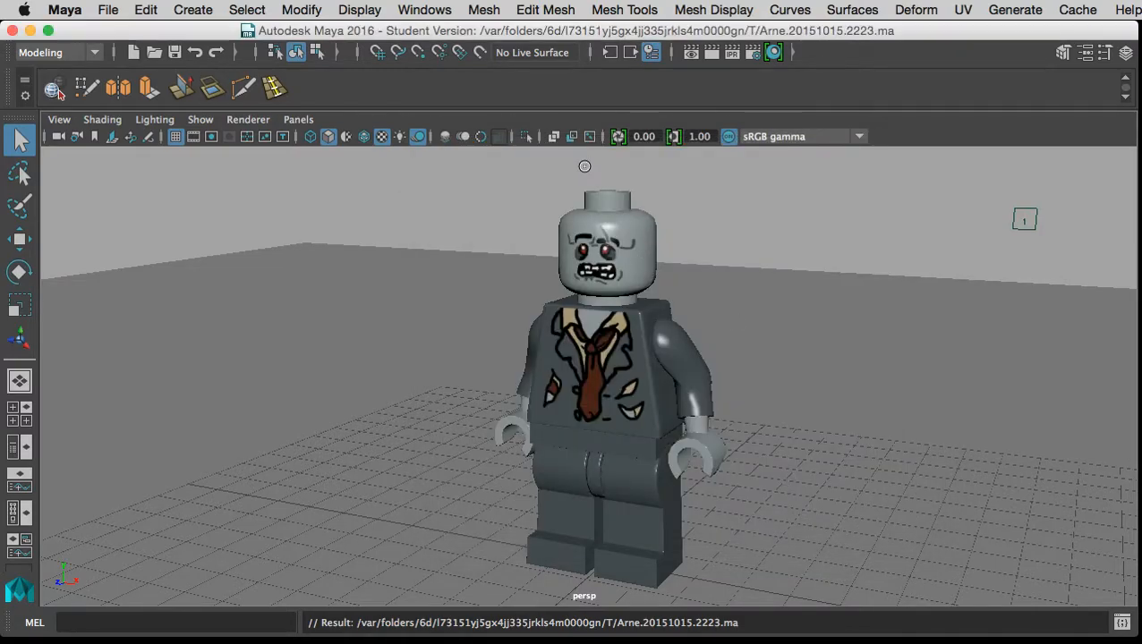
Open the render settings and set the renderer to mental ray.
left_click(753, 53)
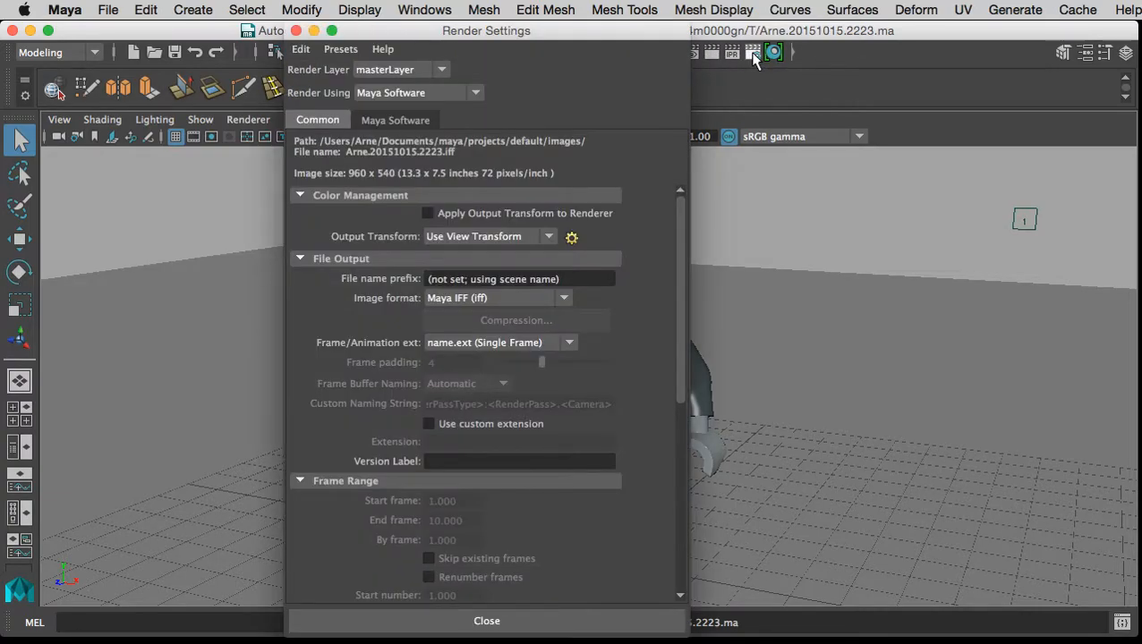
left_click(385, 93)
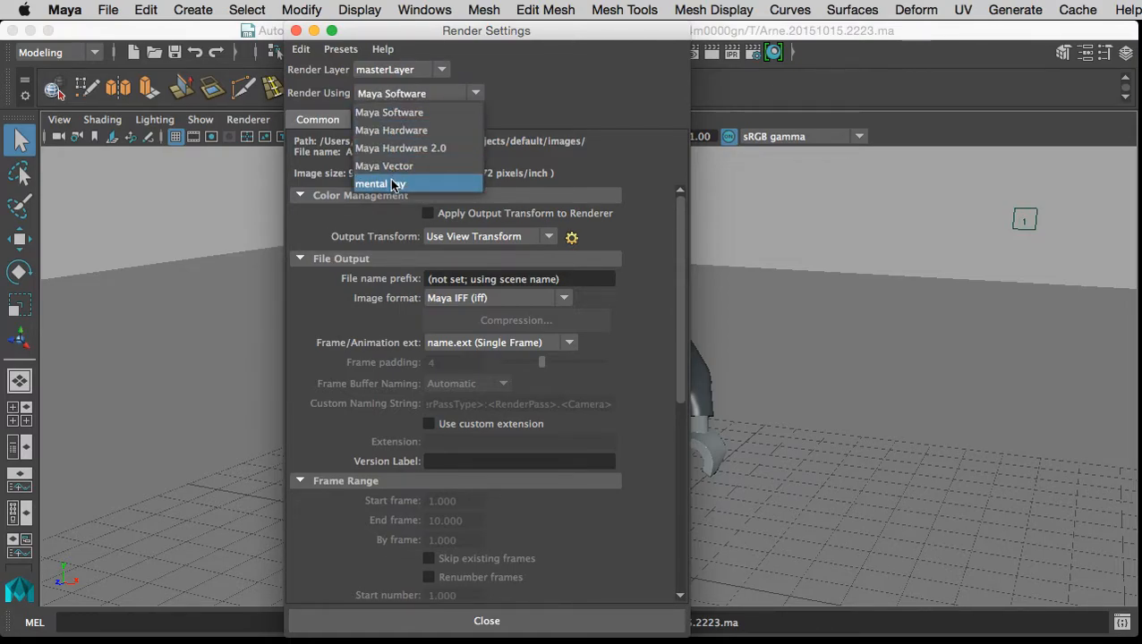
left_click(416, 97)
left_click(474, 96)
left_click(413, 183)
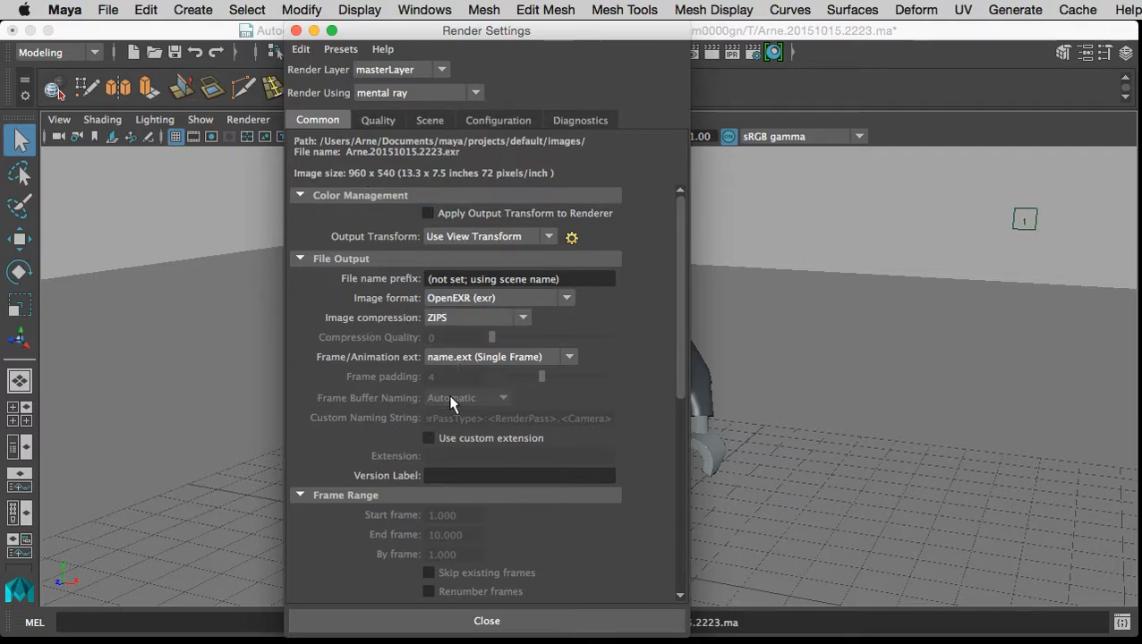
Review the common render settings, checking the image size and keeping the HD 540 preset.
scroll(450, 394, "down", 5)
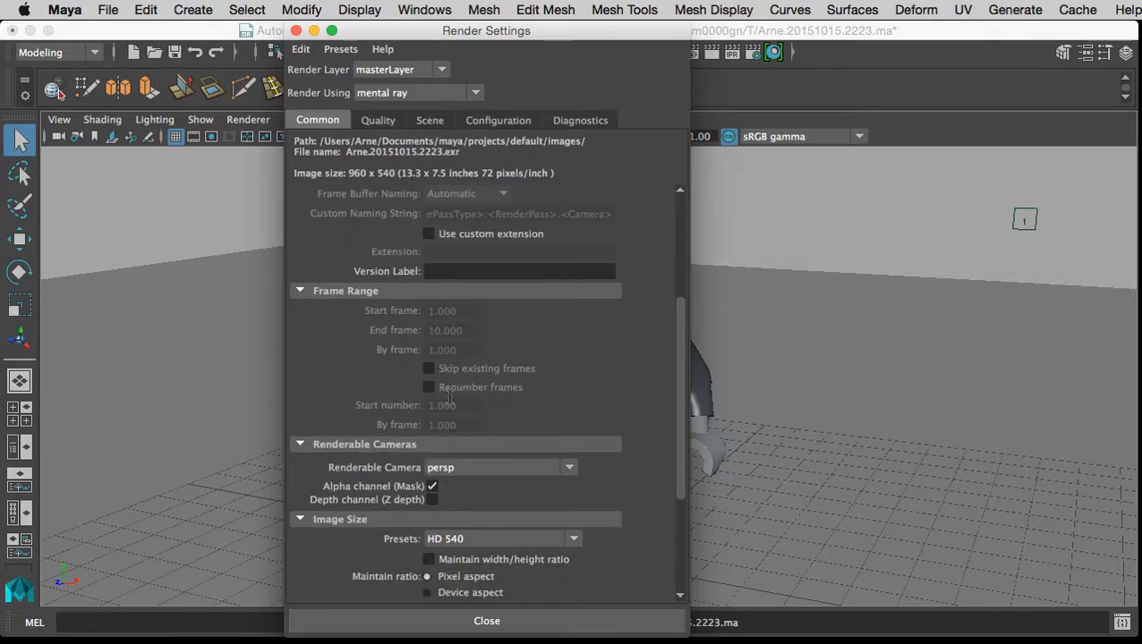
scroll(449, 396, "down", 3)
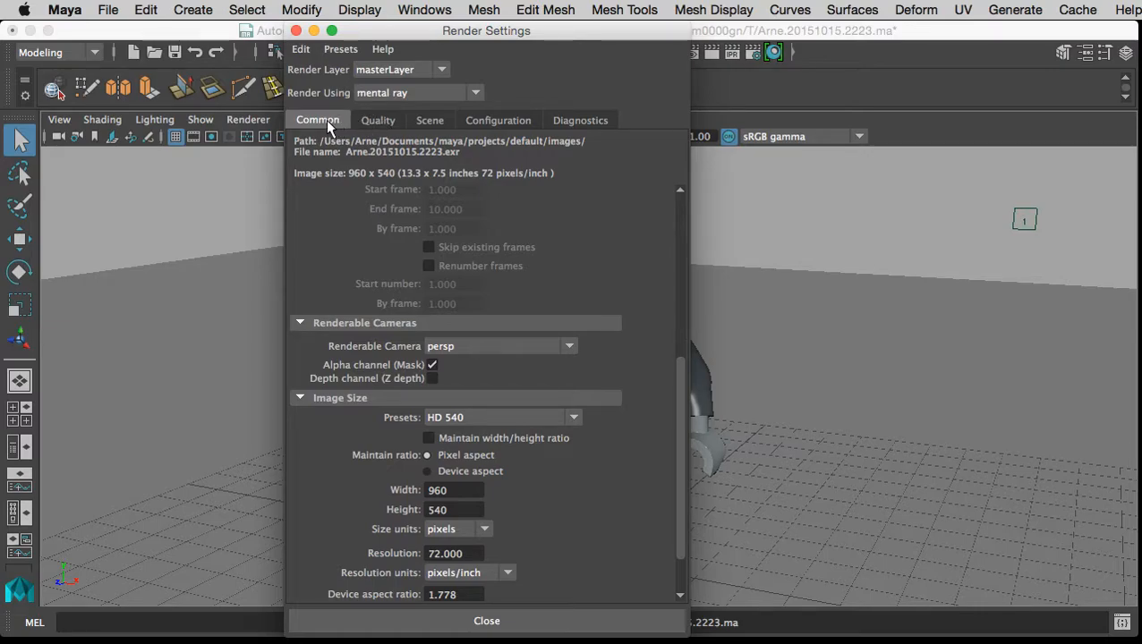
left_click(378, 120)
left_click(325, 123)
scroll(410, 307, "down", 1)
scroll(410, 307, "down", 1)
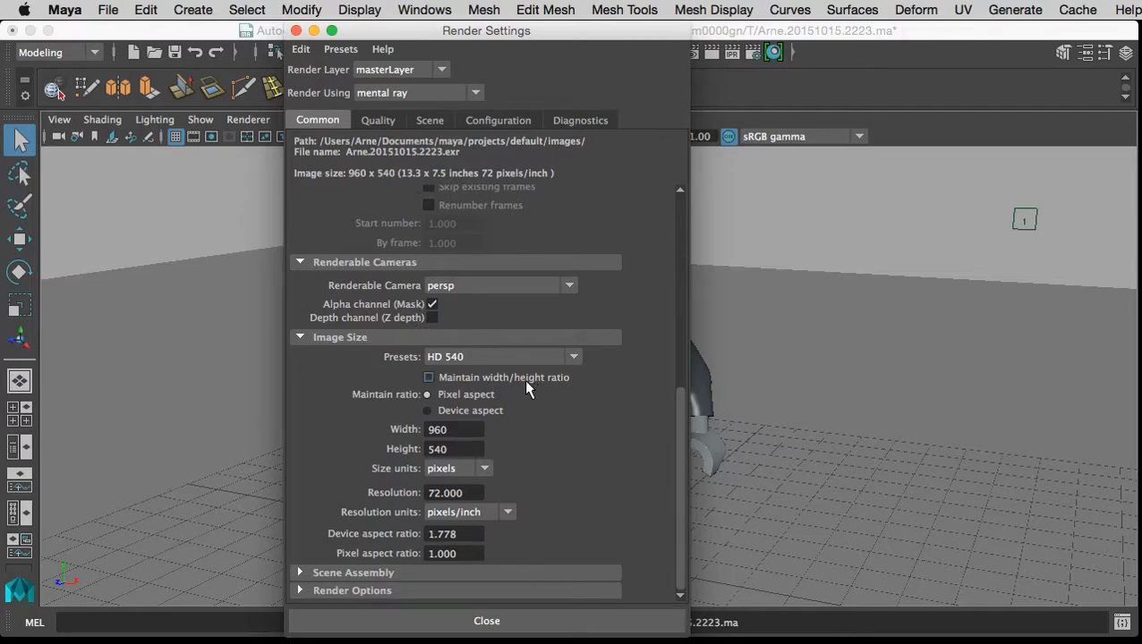
left_click(454, 430)
left_click(461, 430)
left_click_drag(462, 430, 416, 434)
left_click(469, 358)
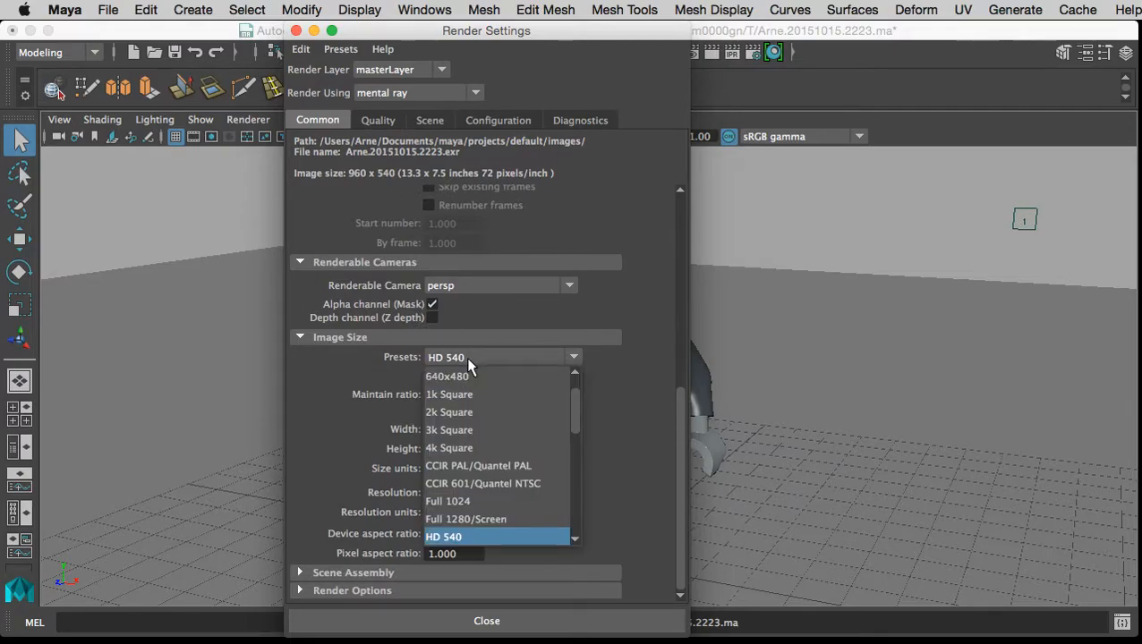
left_click(473, 538)
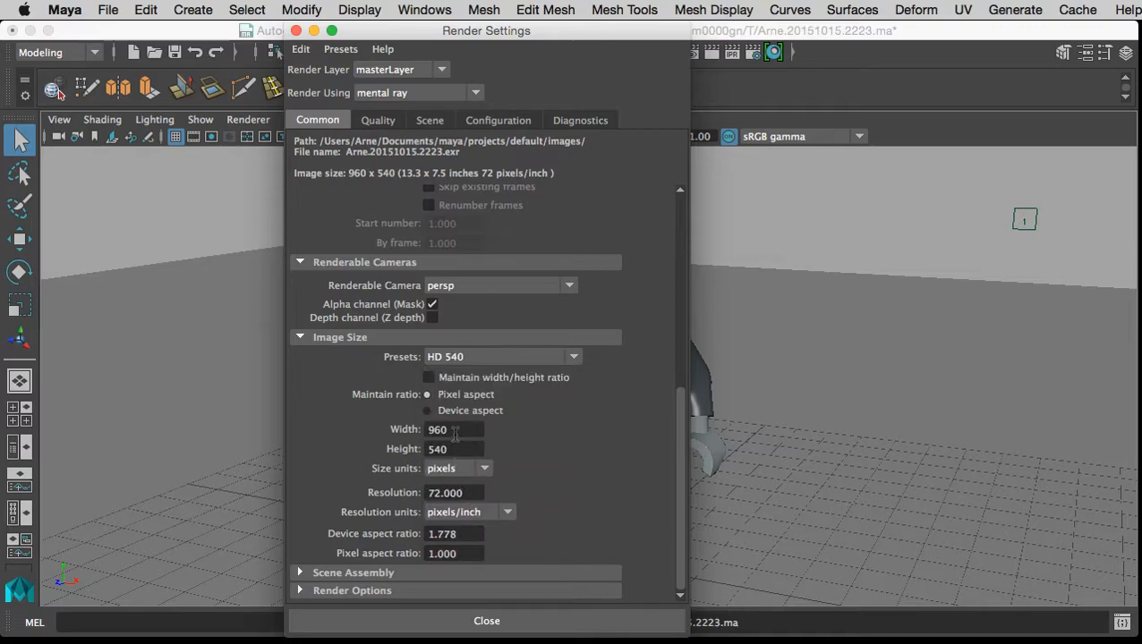
left_click_drag(454, 450, 421, 439)
Create a Physical Sun and Sky environment for the scene and close the render settings.
left_click(430, 123)
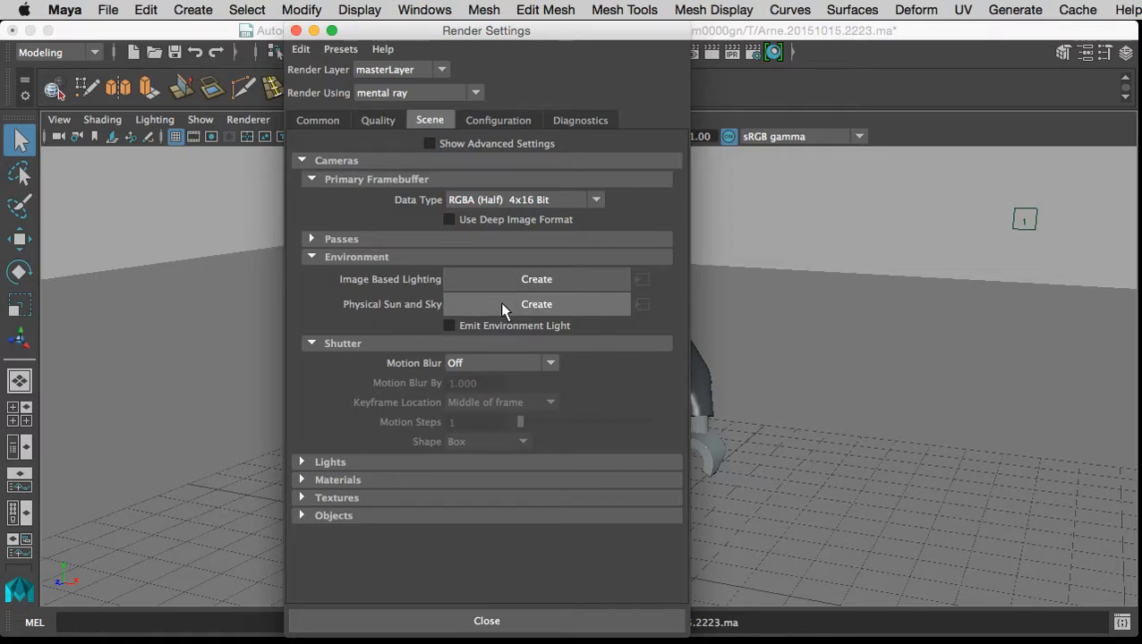
left_click(531, 305)
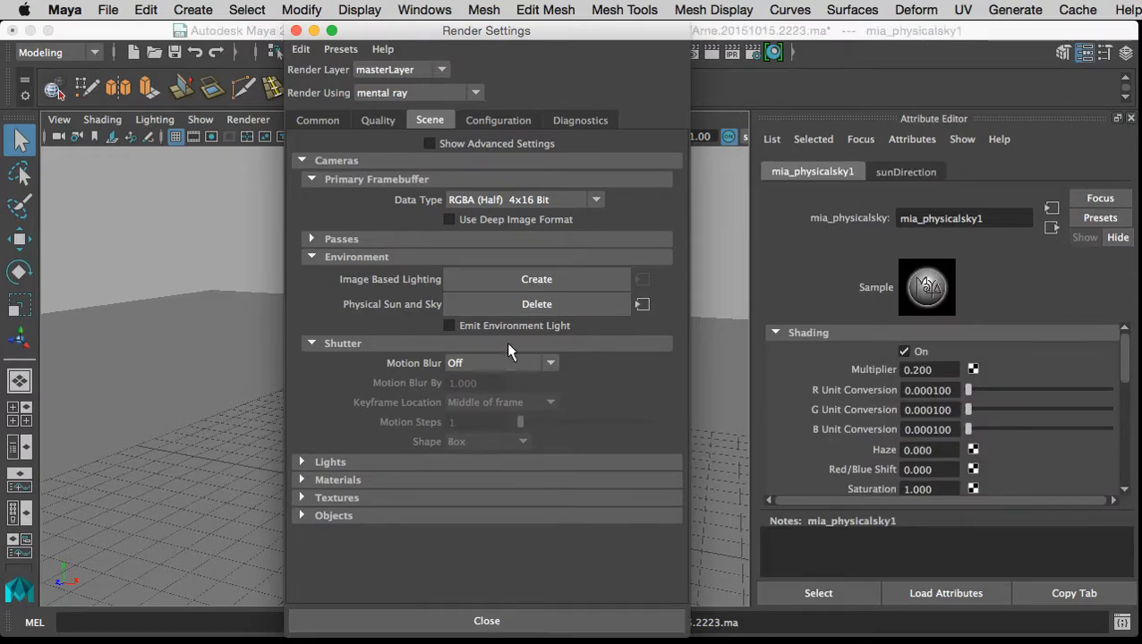
left_click(550, 623)
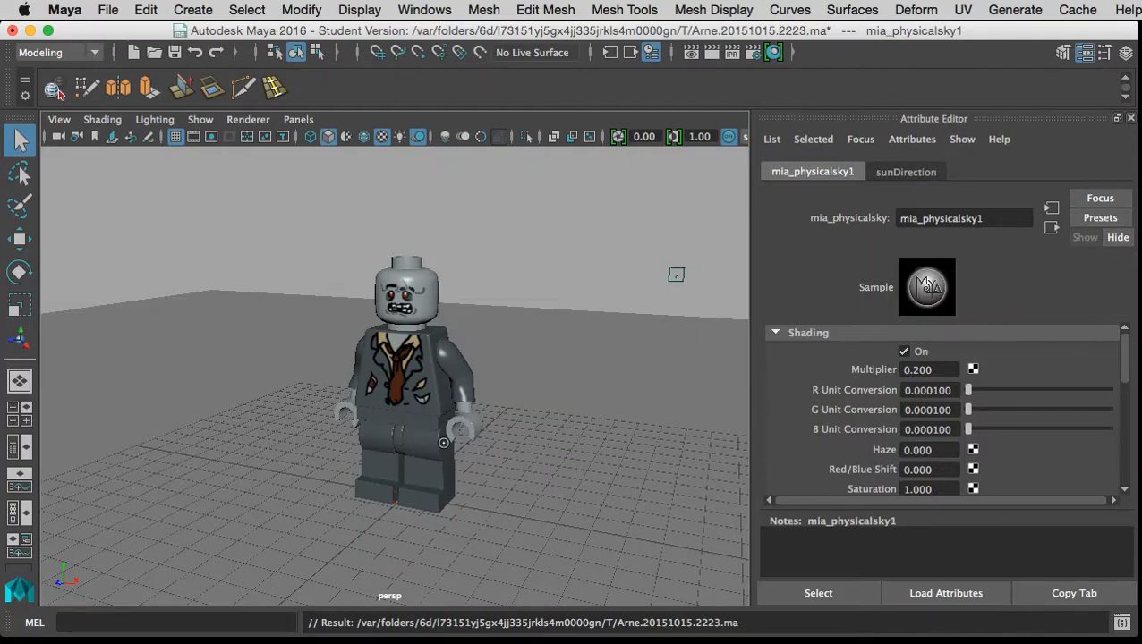
Compare shaded and textured display in the perspective view, and switch it to textured display using all lights.
mouse_move(458, 467)
left_mouse_down()
mouse_move(562, 465)
mouse_move(458, 457)
mouse_move(517, 474)
mouse_move(453, 471)
mouse_move(471, 488)
mouse_move(456, 475)
mouse_move(457, 452)
left_mouse_up()
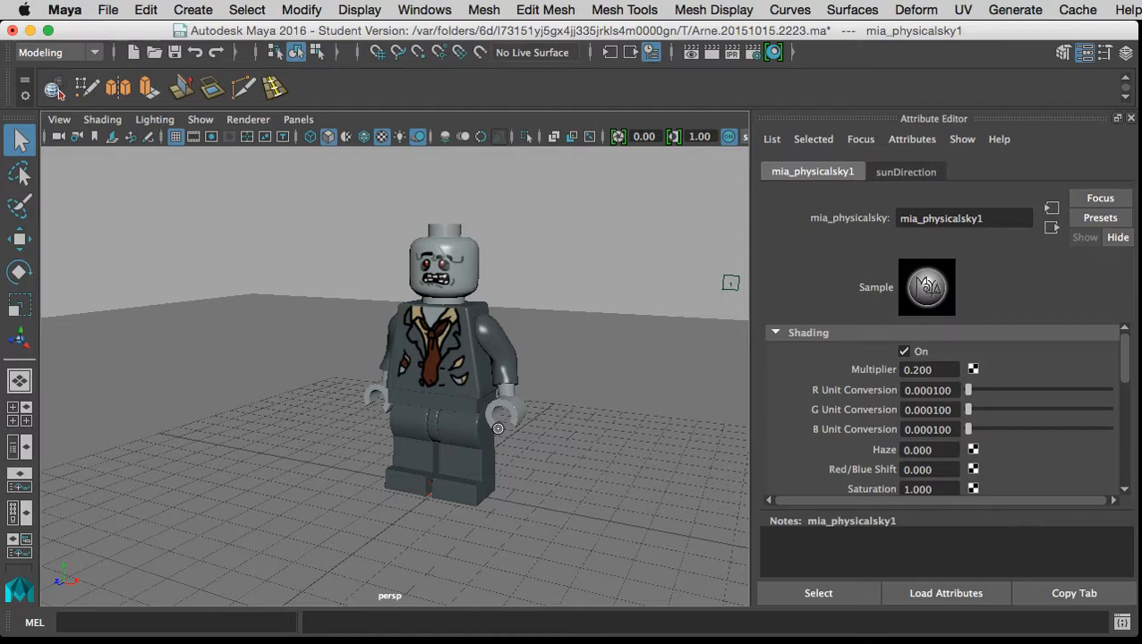
key("5")
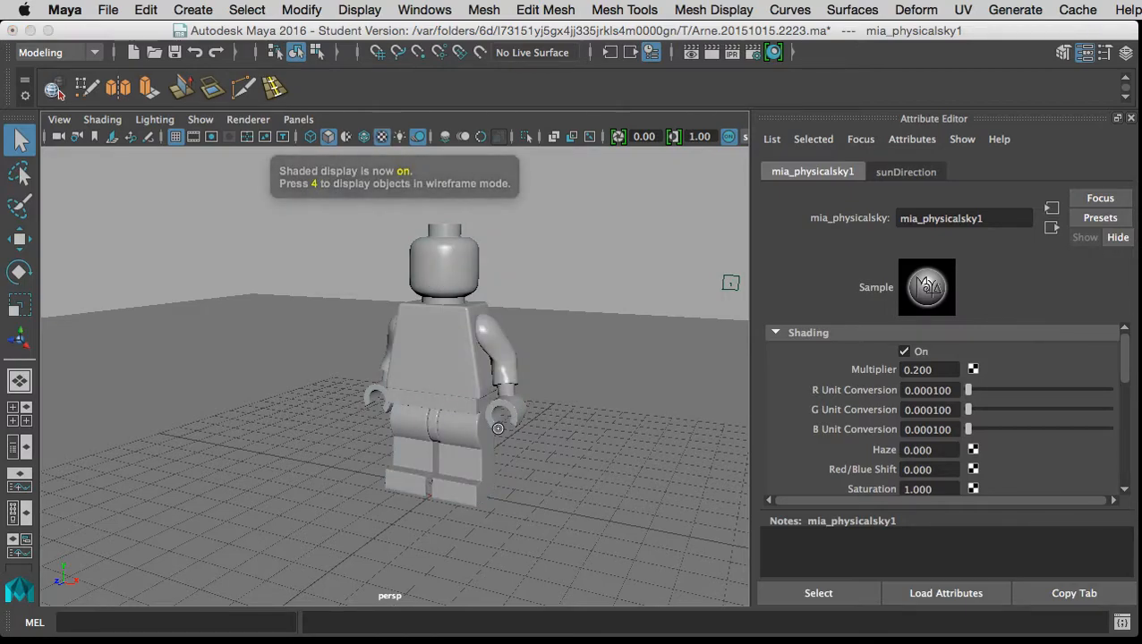
key("6")
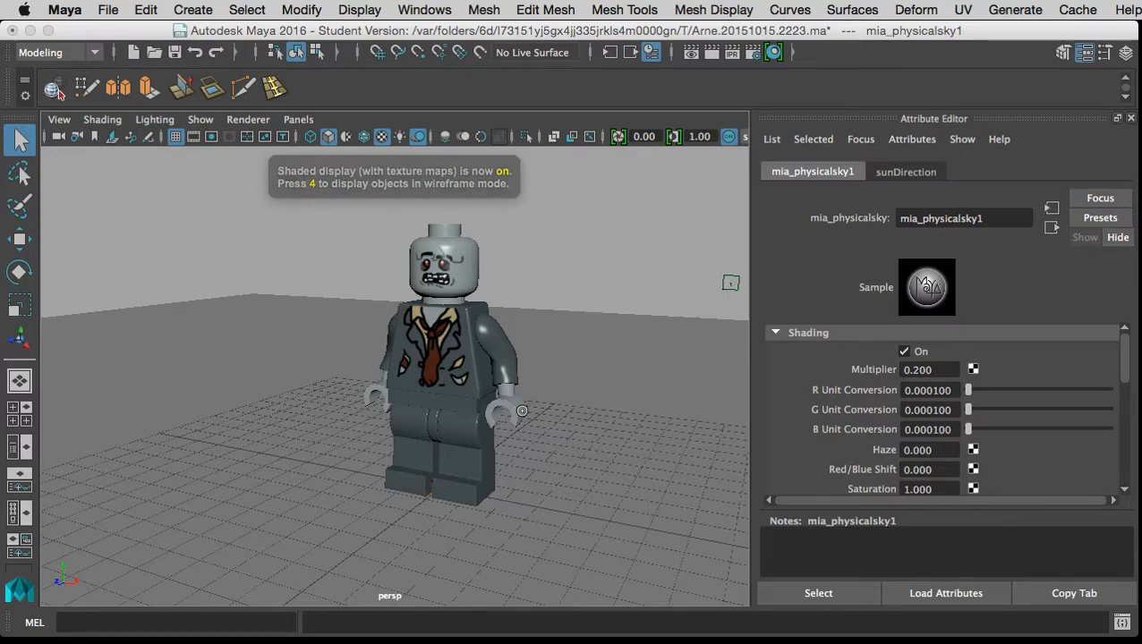
key("7")
left_click_drag(521, 457, 472, 466)
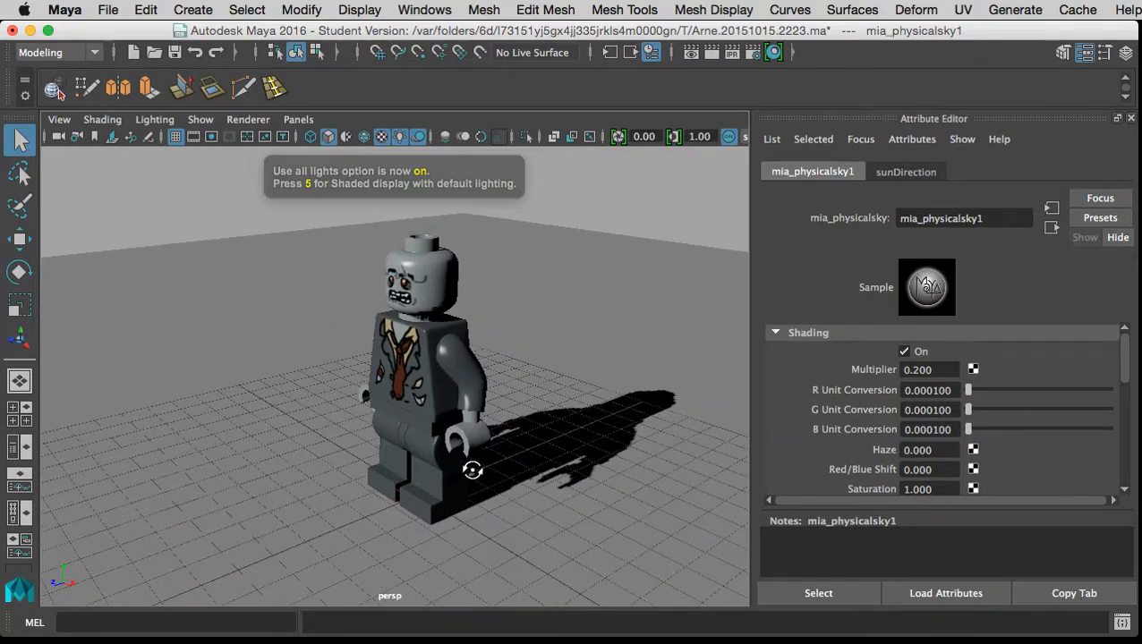
Compare the viewport with shadows off and on, and keep shadows enabled.
left_click(196, 122)
mouse_move(162, 124)
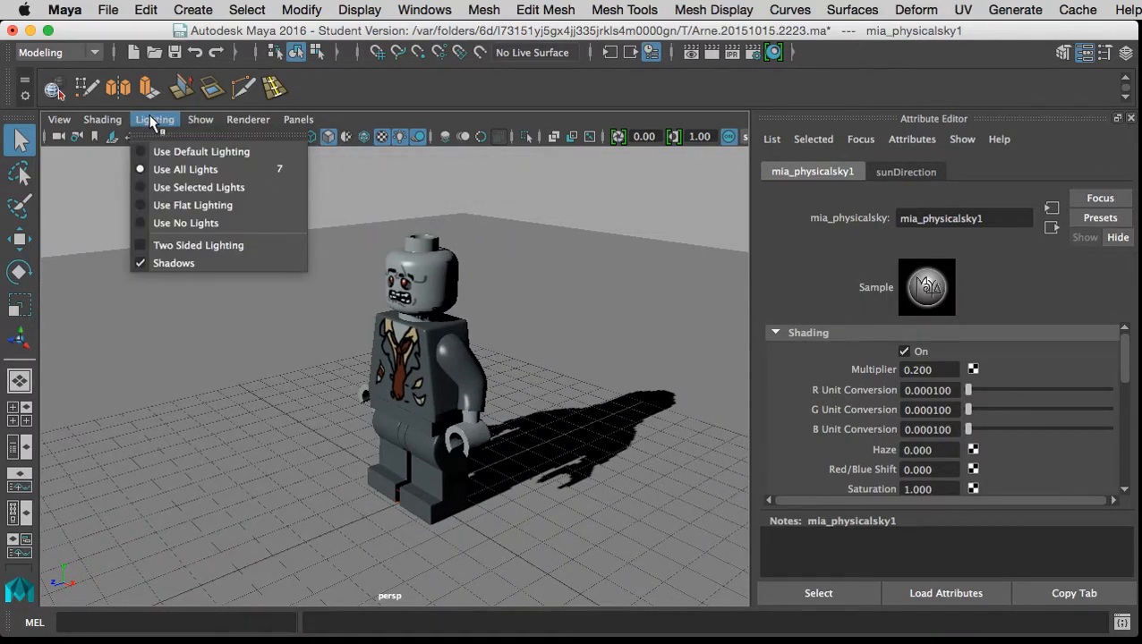
left_click(166, 263)
left_click(156, 121)
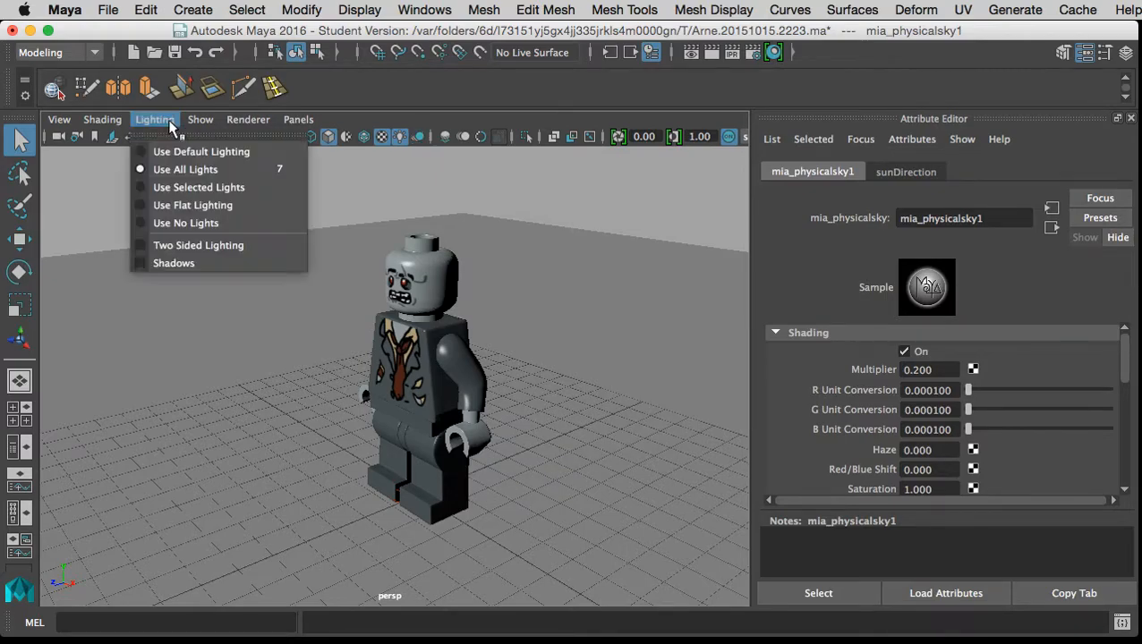
left_click(165, 263)
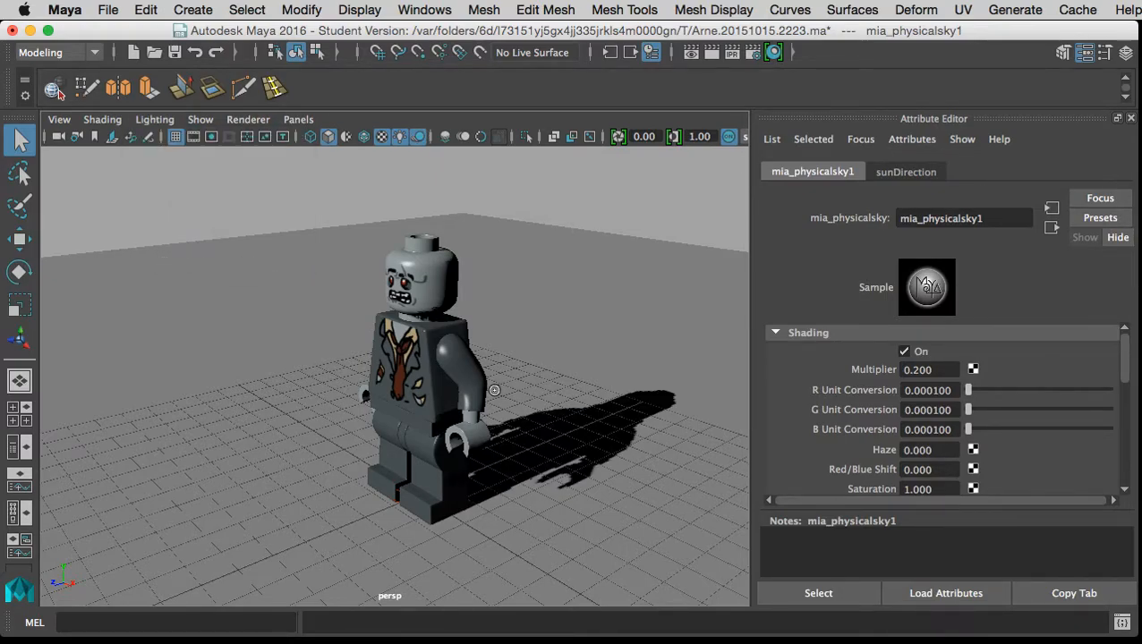
Select the sun's directional light beside the figure, ready to transform it, and close the Attribute Editor.
left_click_drag(493, 390, 506, 469)
left_click(483, 466)
key("w")
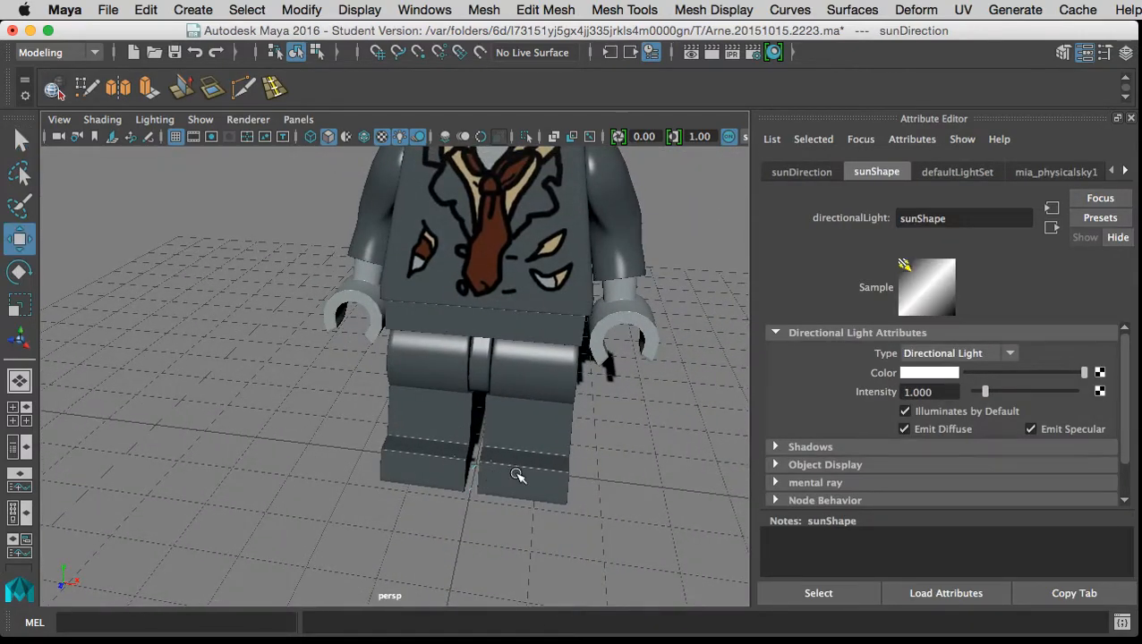
scroll(508, 490, "down", 4)
left_click_drag(458, 370, 458, 304)
left_click_drag(445, 409, 410, 497)
left_click_drag(519, 470, 361, 456)
left_click_drag(569, 480, 489, 472, "alt")
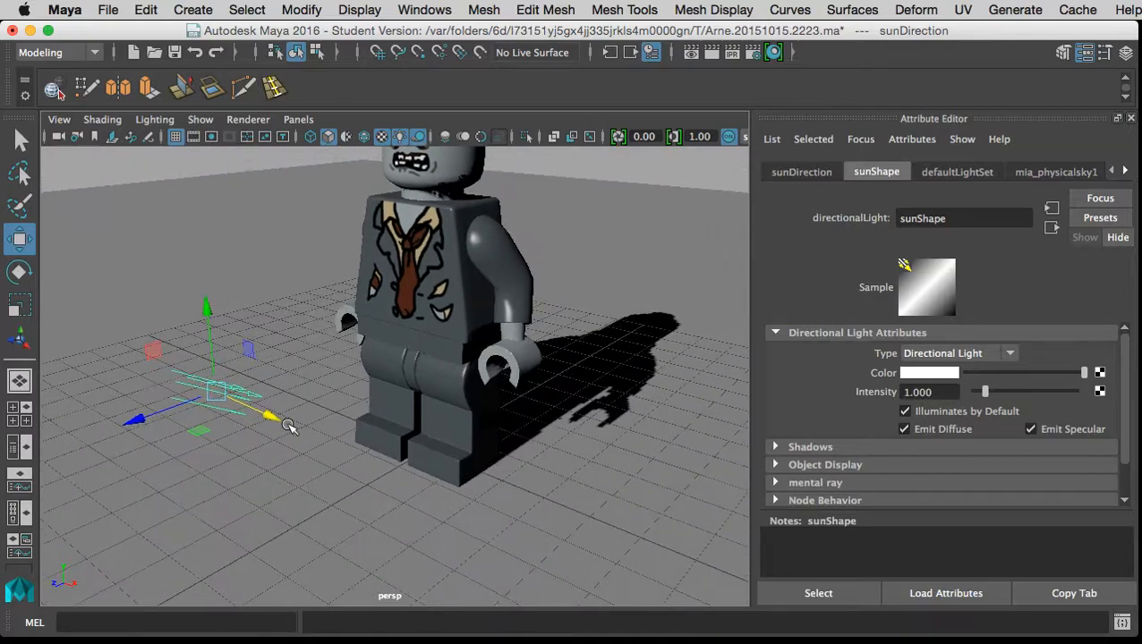
left_click(1131, 121)
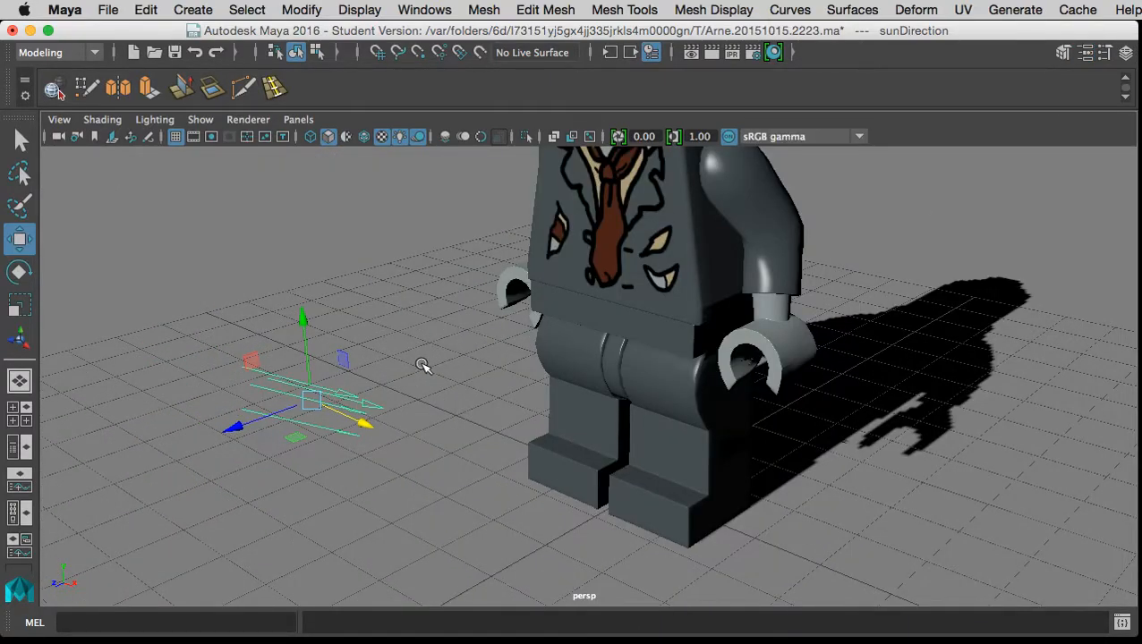
Rotate the sun light downward so that it shines on the figure more steeply and changes the shadow on the ground.
key("e")
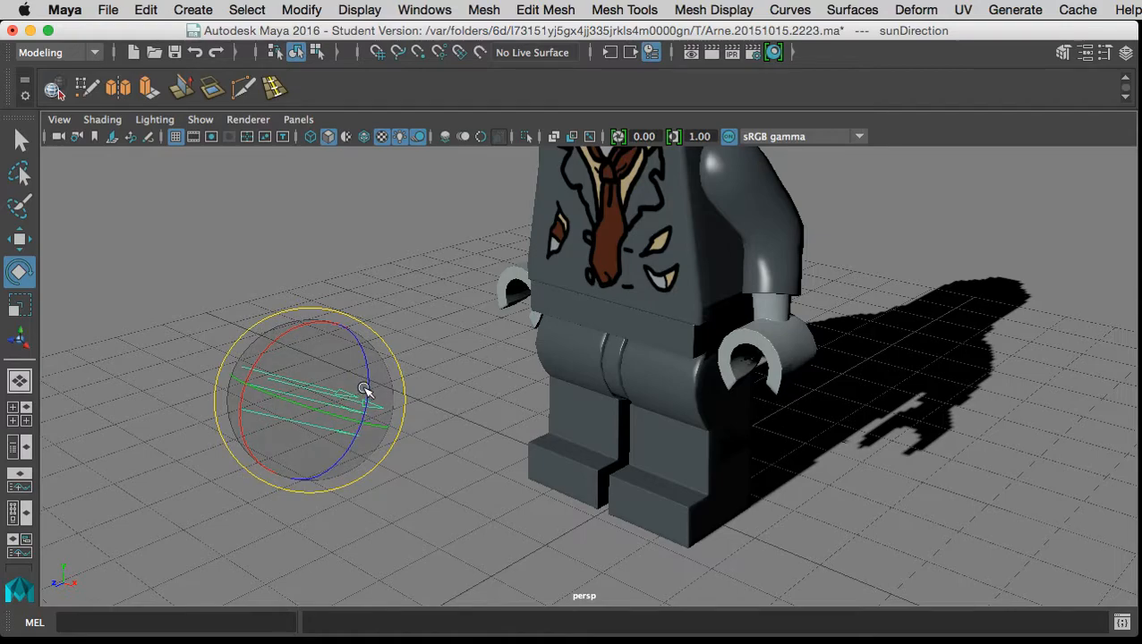
left_click_drag(281, 341, 293, 400)
left_click_drag(651, 359, 591, 434)
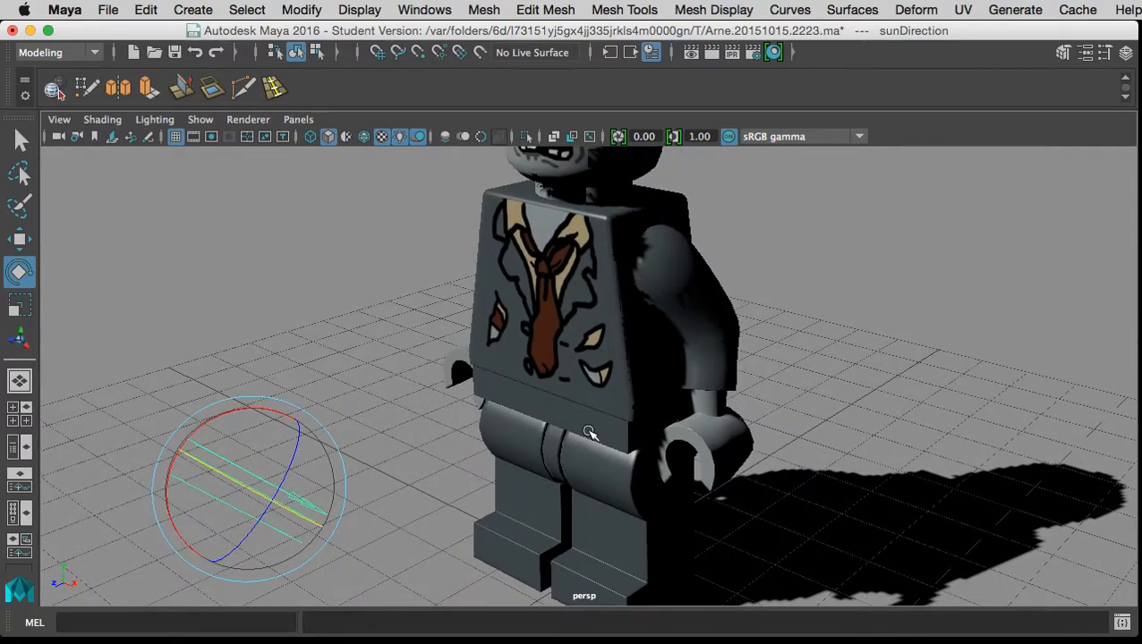
scroll(591, 434, "down", 3)
left_click_drag(550, 382, 550, 428)
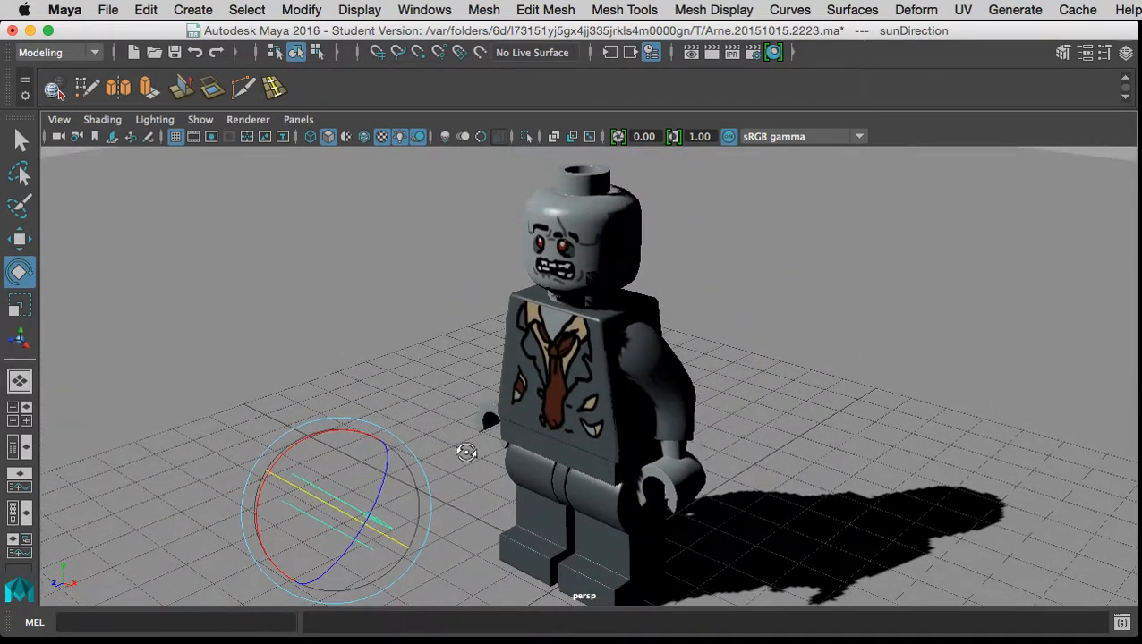
Fine-tune the sun light's rotation so the shadow falls diagonally behind the figure, and check it from behind and in front.
left_click_drag(466, 451, 492, 451)
left_click_drag(571, 433, 514, 433)
scroll(558, 436, "down", 4)
left_click_drag(639, 439, 623, 432)
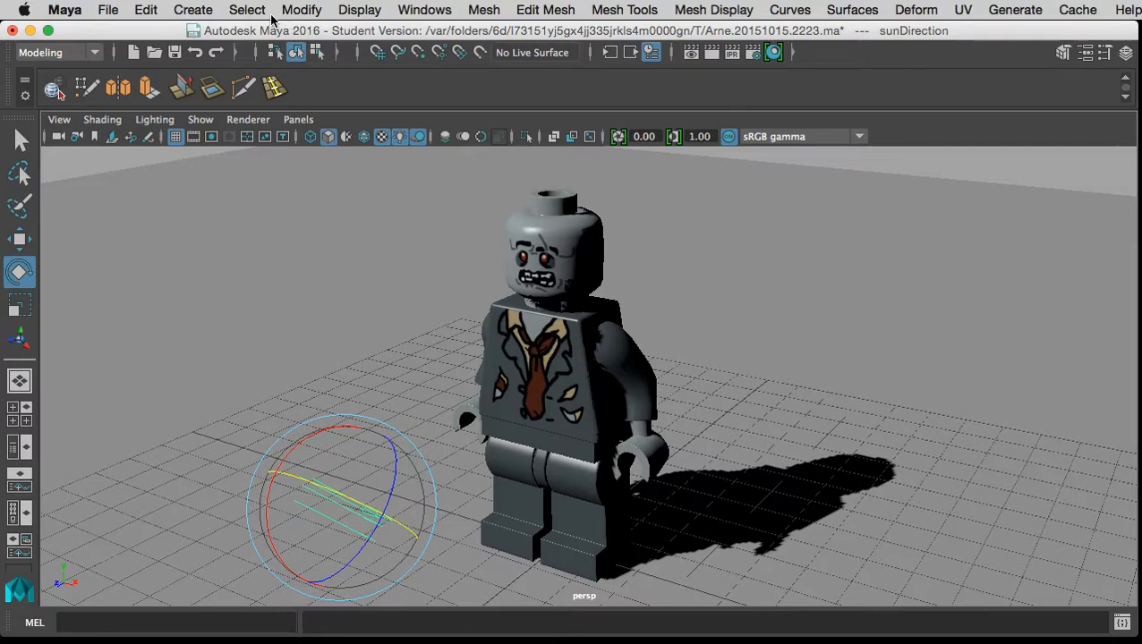
left_click_drag(283, 452, 296, 450)
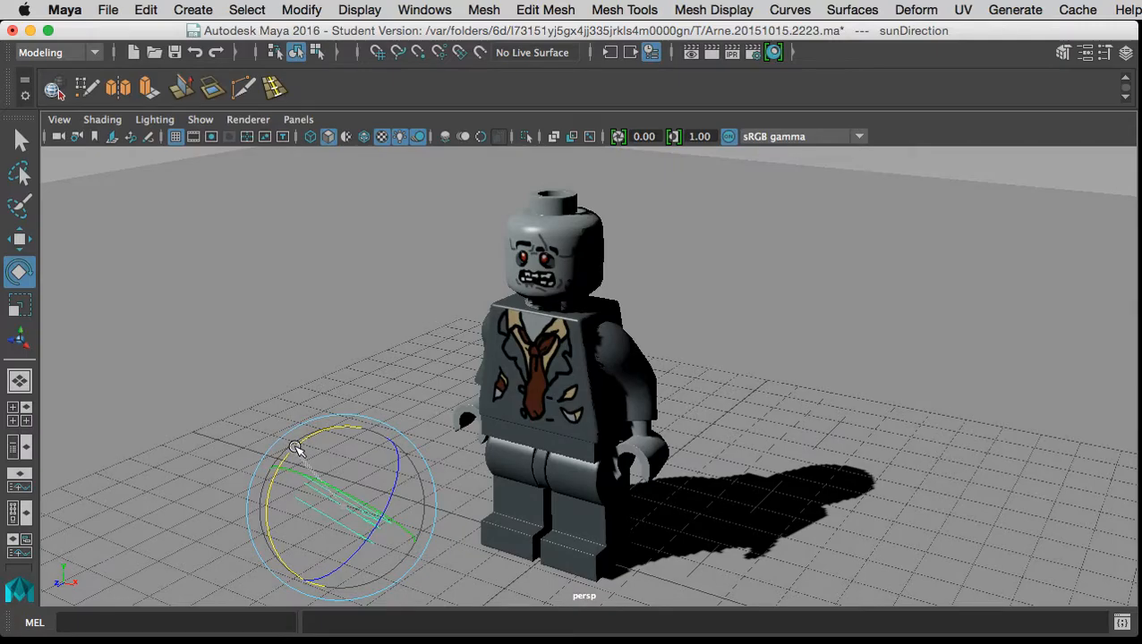
left_click_drag(670, 456, 406, 437)
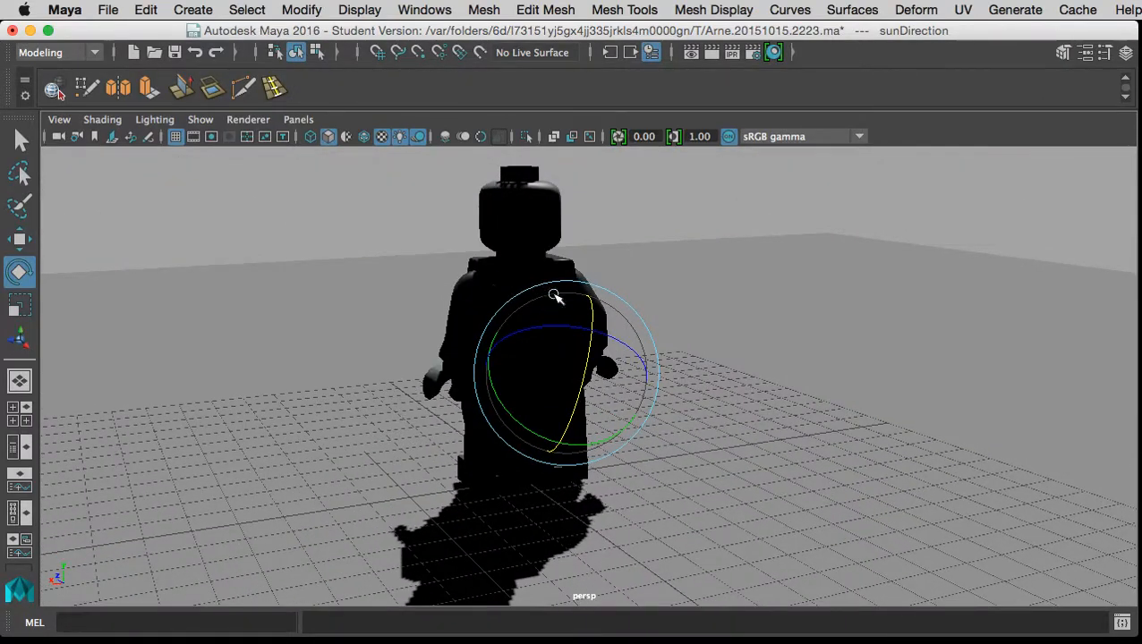
left_click_drag(484, 331, 685, 354)
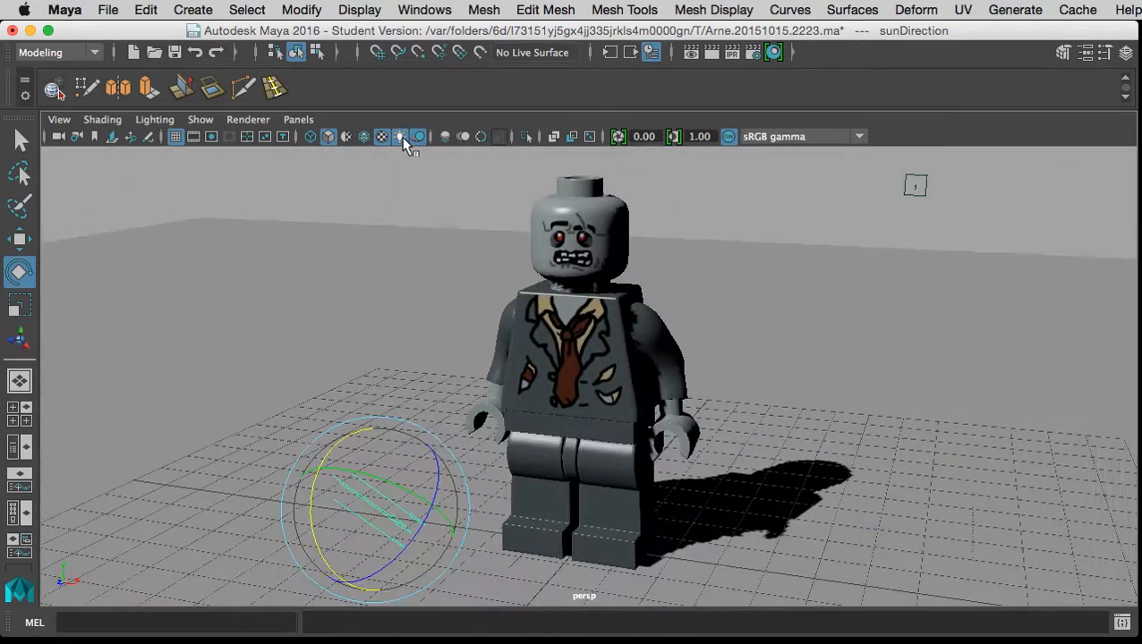
Create a point light at the scene origin and activate the Move tool for it.
left_click(192, 9)
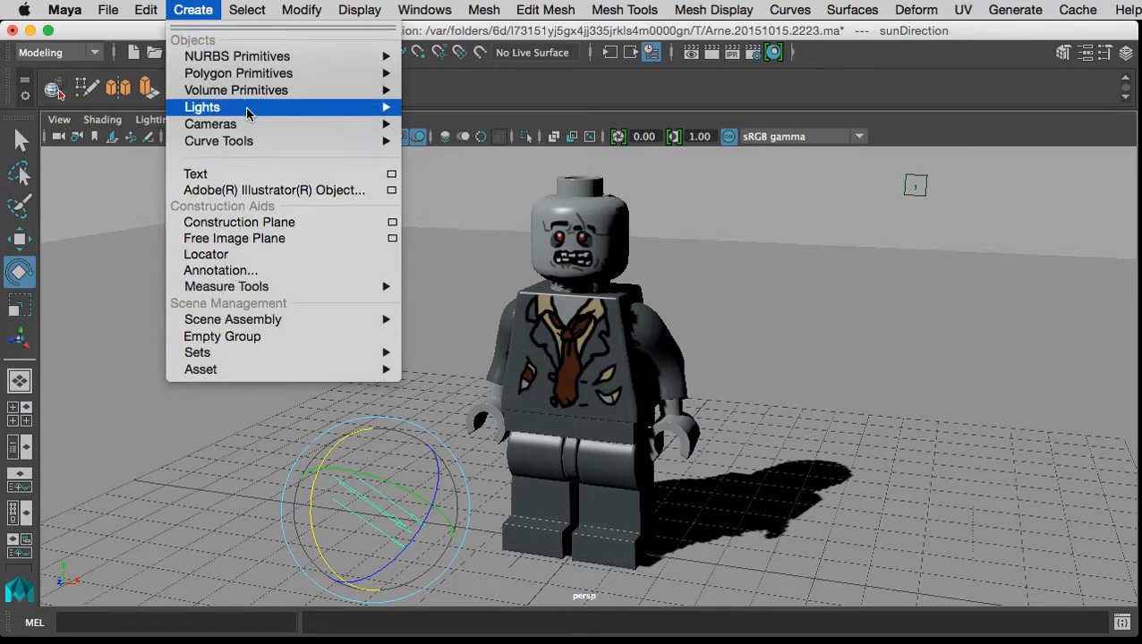
mouse_move(249, 111)
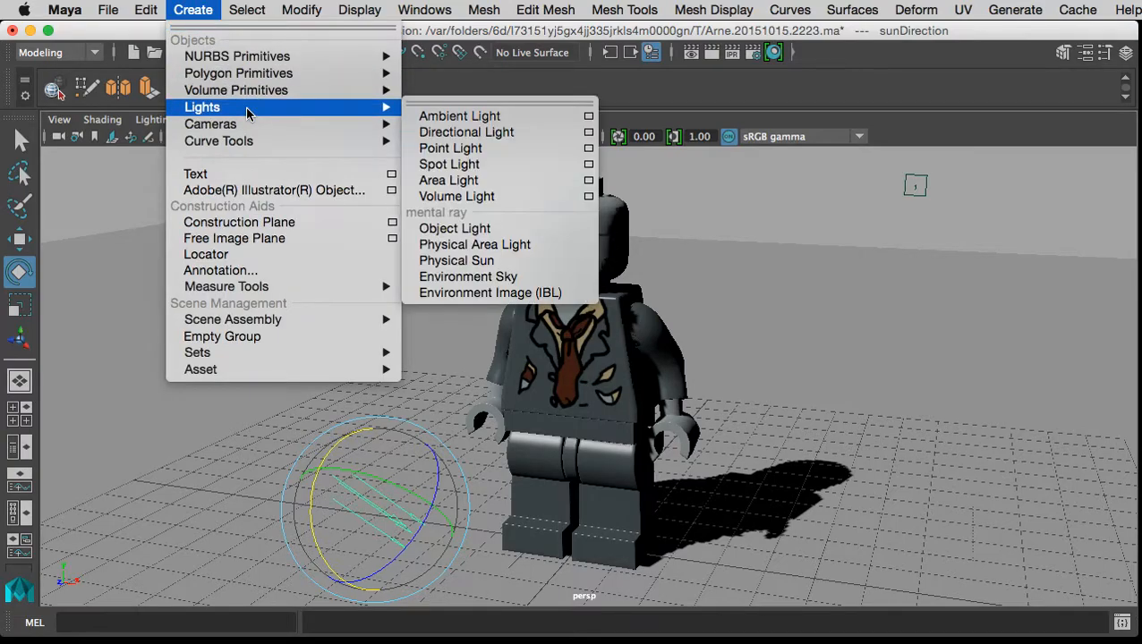
left_click(430, 152)
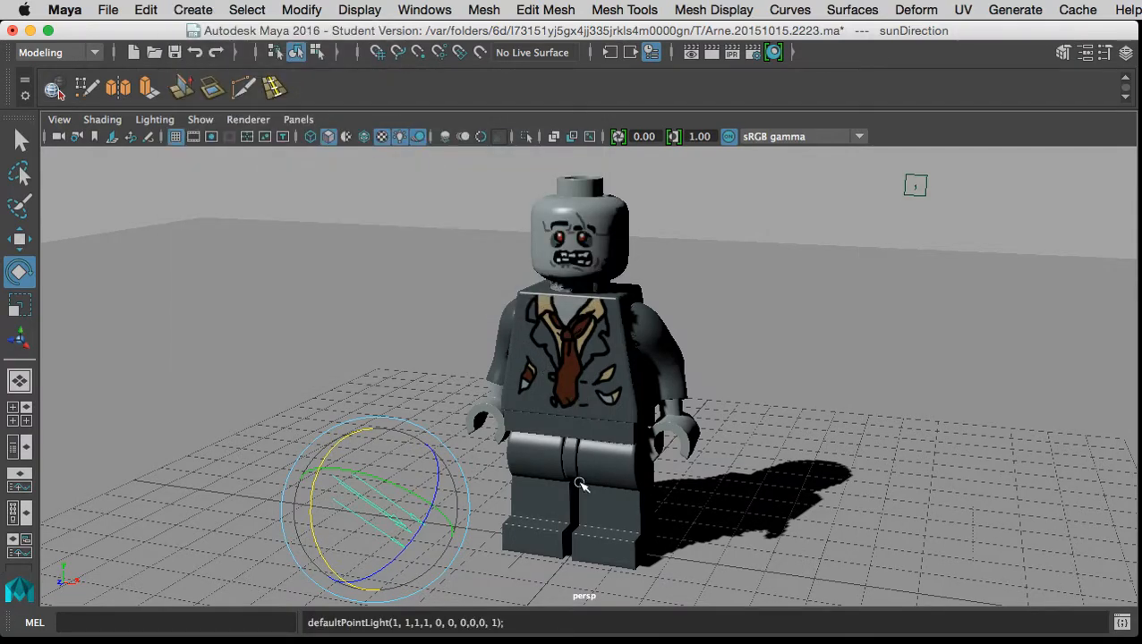
left_click(617, 542)
key("w")
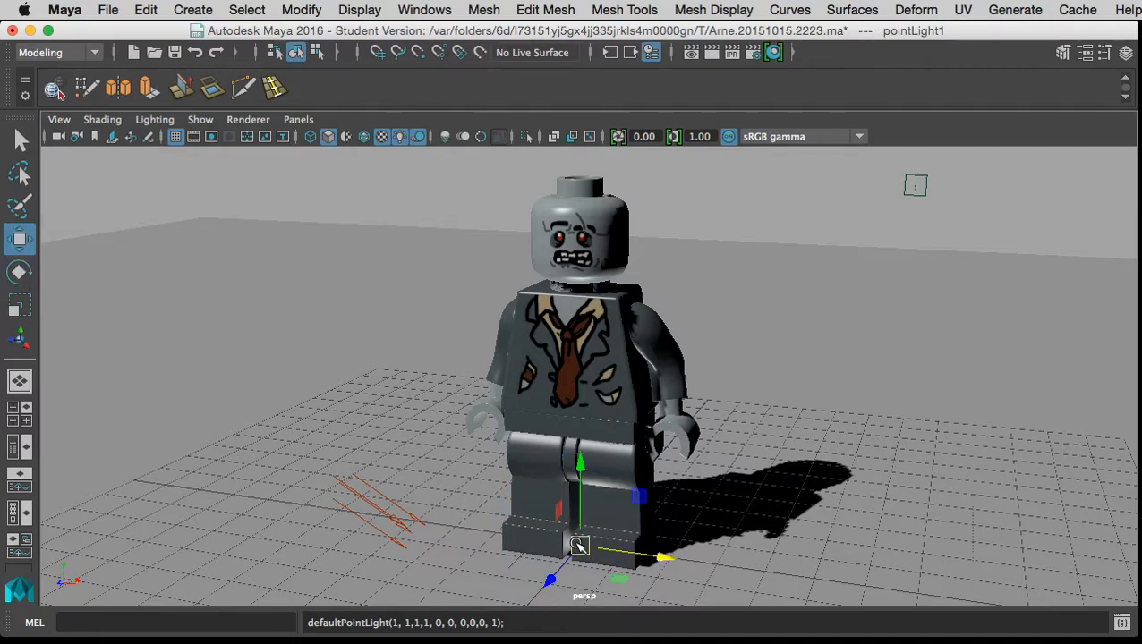
Move the point light up to about chest height and out in front of the figure, near its right arm.
left_click_drag(580, 484, 573, 273)
mouse_move(545, 371)
left_mouse_down()
mouse_move(459, 408)
mouse_move(408, 454)
mouse_move(466, 425)
mouse_move(528, 415)
mouse_move(461, 433)
mouse_move(410, 465)
left_mouse_up()
left_click_drag(469, 367, 454, 298)
left_click_drag(547, 365, 564, 411)
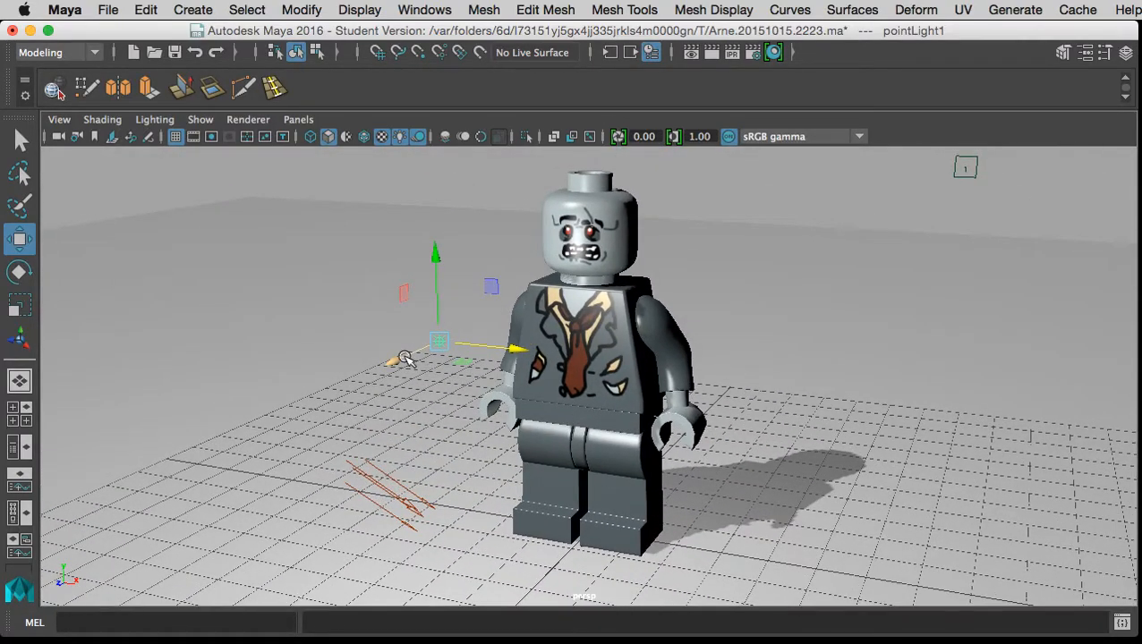
mouse_move(466, 332)
left_mouse_down()
mouse_move(535, 312)
mouse_move(419, 368)
mouse_move(432, 384)
left_mouse_up()
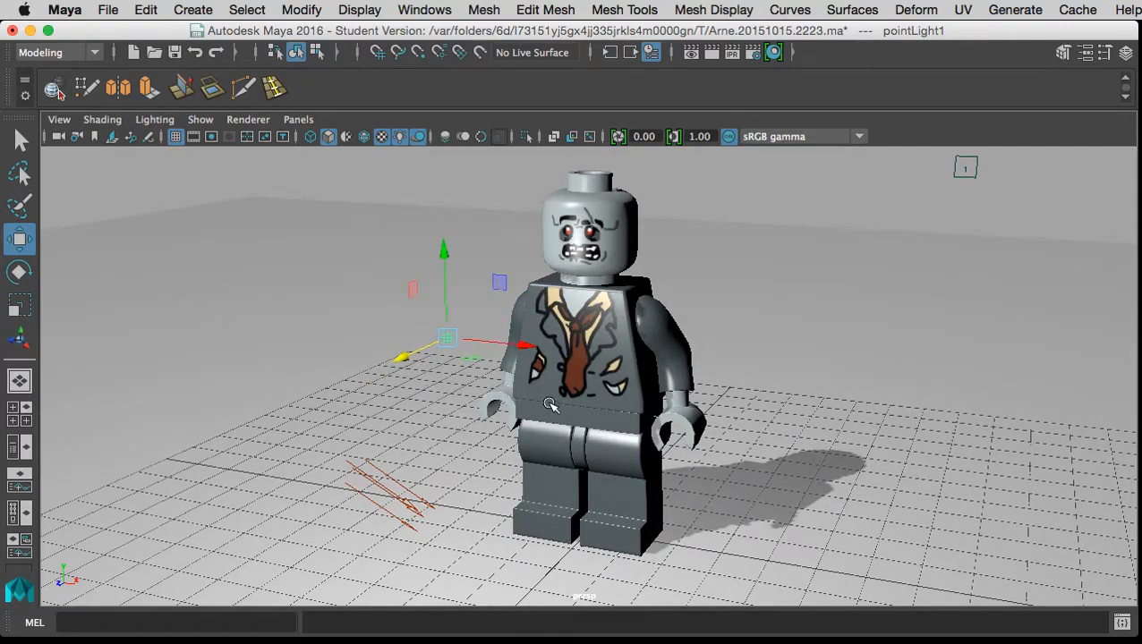
mouse_move(590, 408)
left_mouse_down()
mouse_move(630, 399)
mouse_move(595, 416)
left_mouse_up()
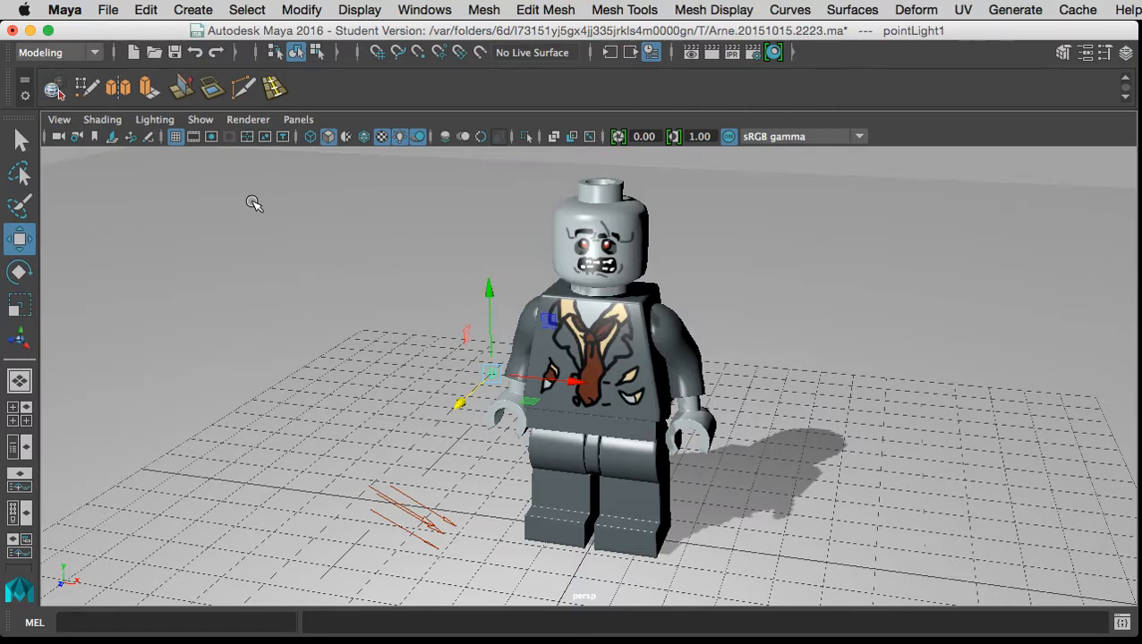
Enable the resolution gate and the gate mask for the perspective camera.
left_click(66, 121)
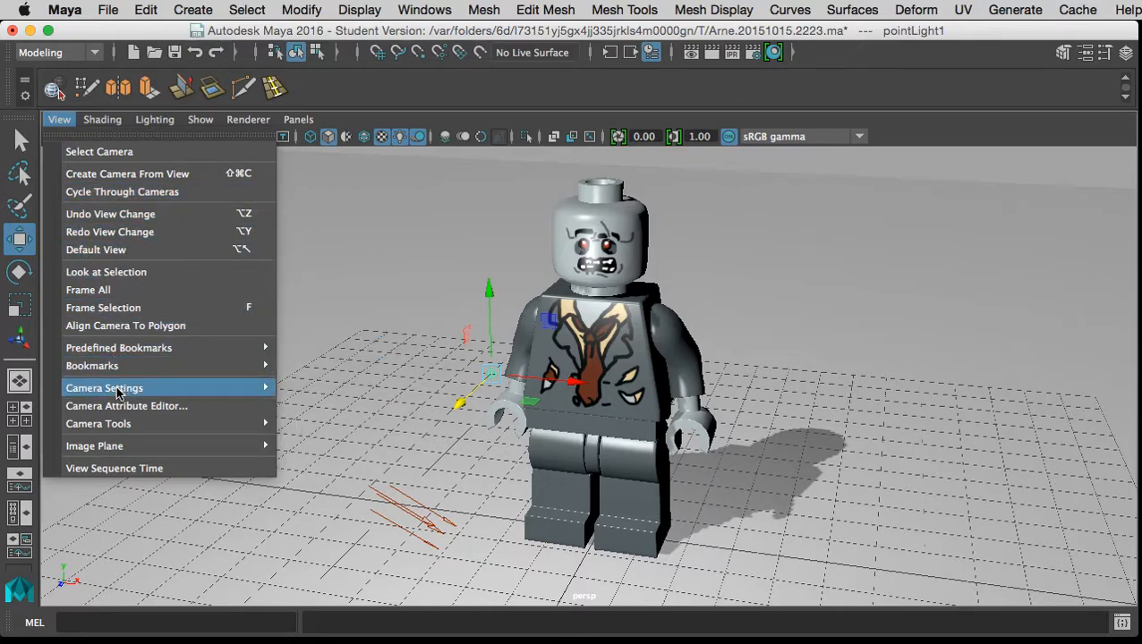
mouse_move(117, 394)
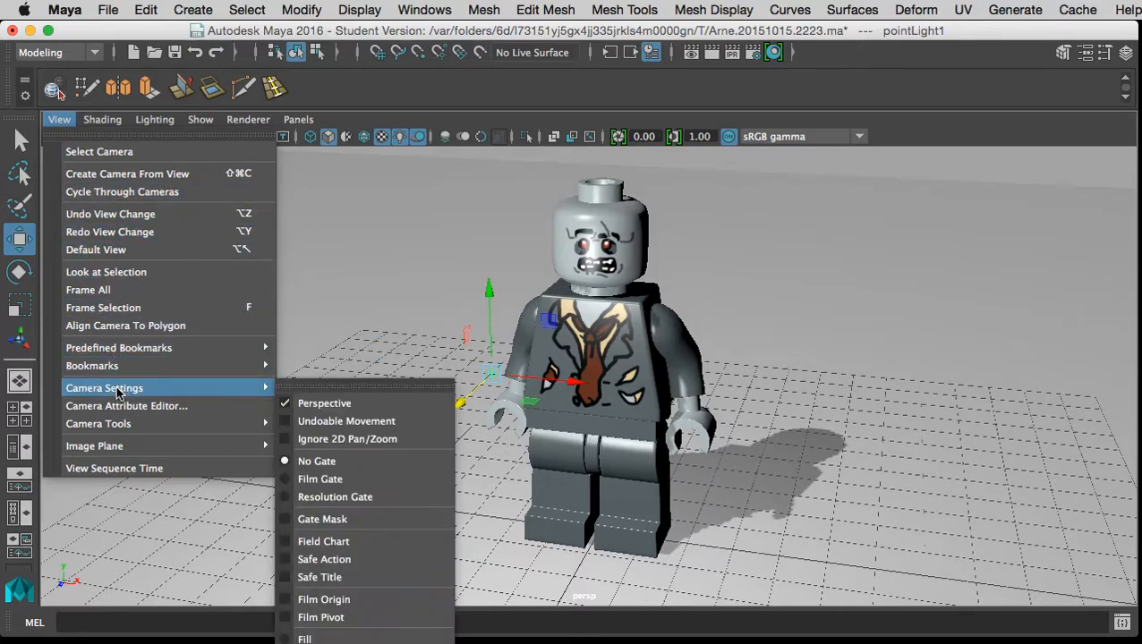
left_click(306, 498)
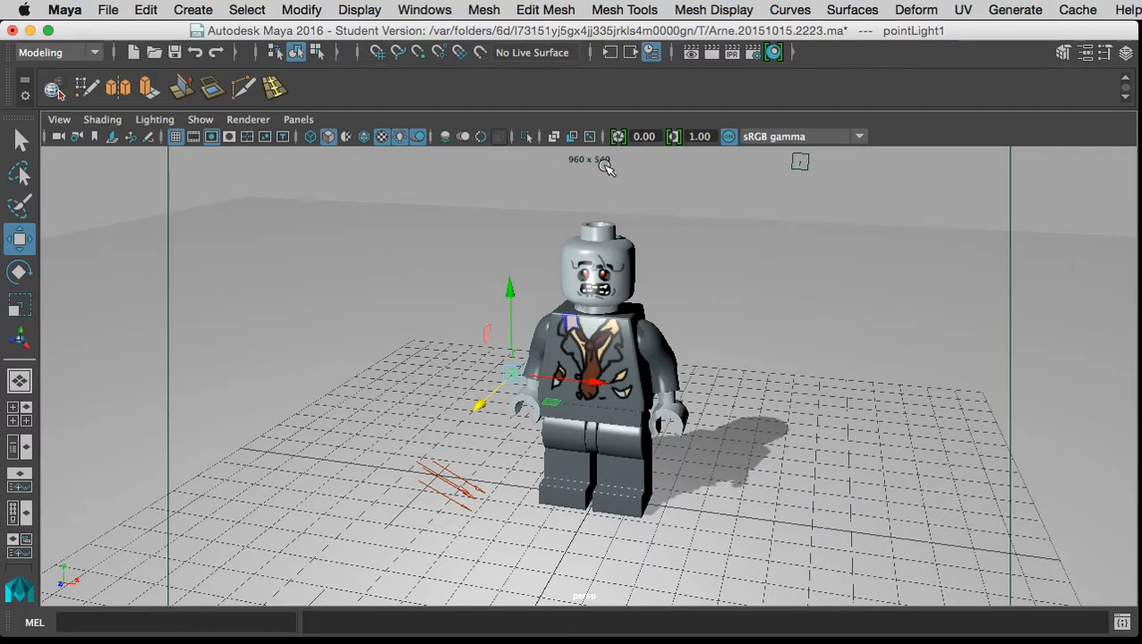
left_click(61, 126)
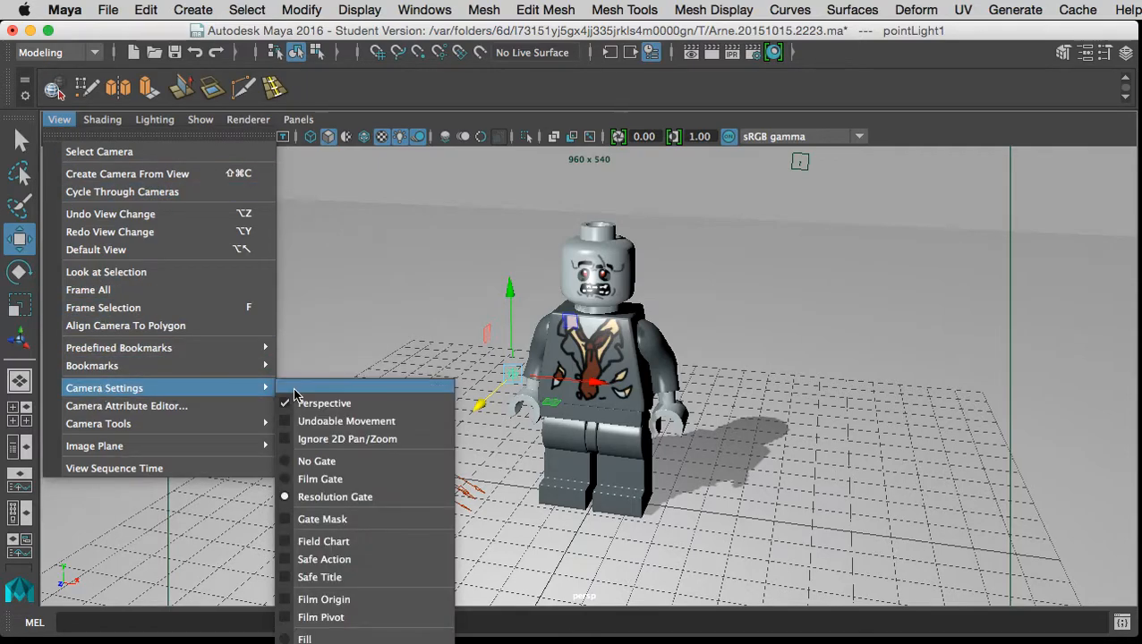
left_click(334, 524)
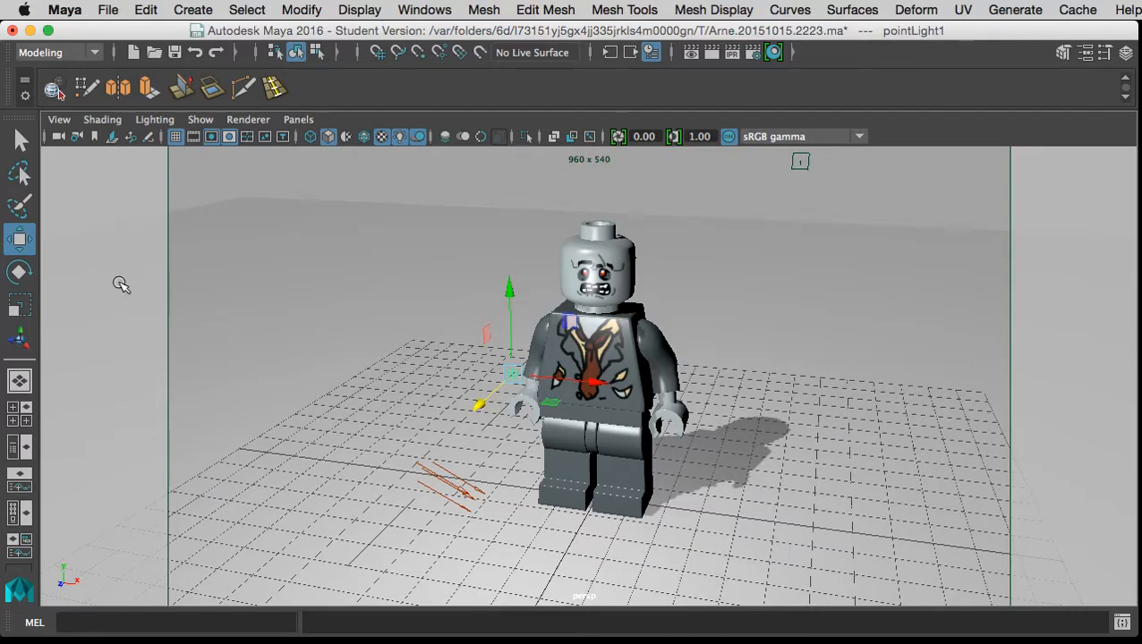
Frame the whole figure and its shadow inside the resolution gate, looking slightly down with the ground plane filling the background.
scroll(534, 376, "down", 3)
scroll(528, 381, "up", 8)
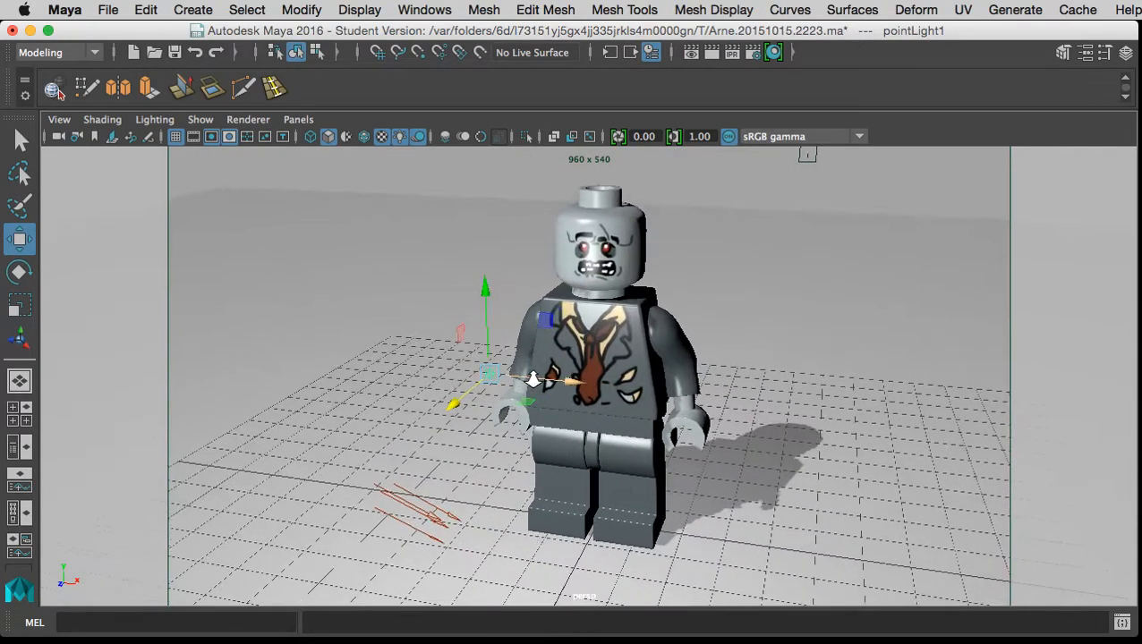
left_click(376, 285)
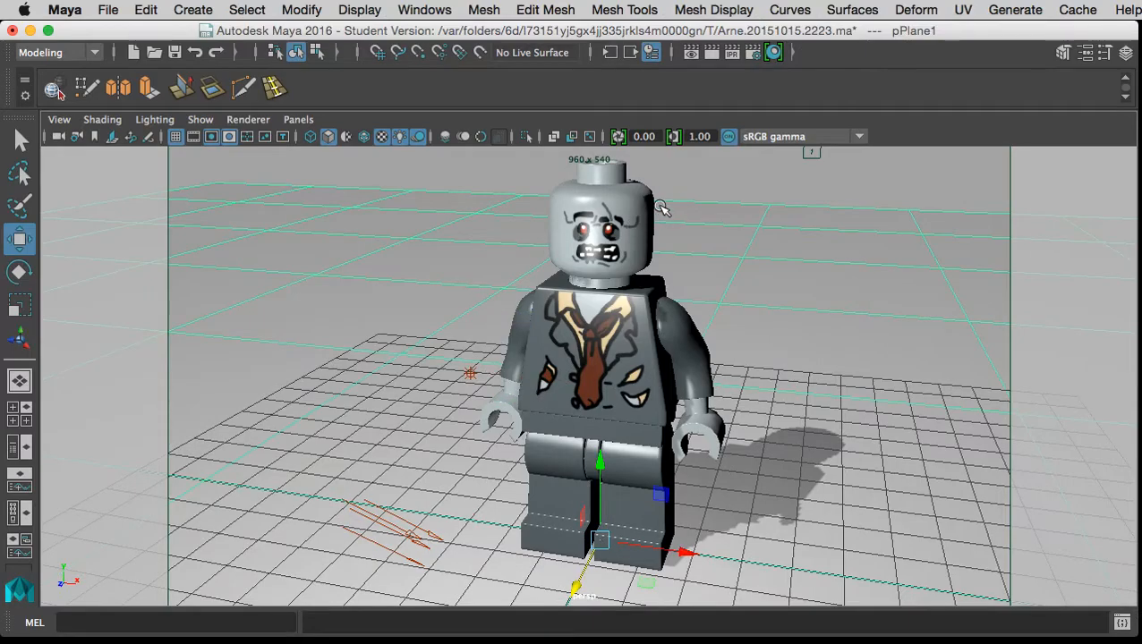
left_click(691, 225)
mouse_move(631, 338)
left_mouse_down()
mouse_move(629, 376)
mouse_move(631, 333)
mouse_move(608, 363)
mouse_move(761, 354)
mouse_move(618, 358)
mouse_move(641, 352)
left_mouse_up()
left_click(581, 394)
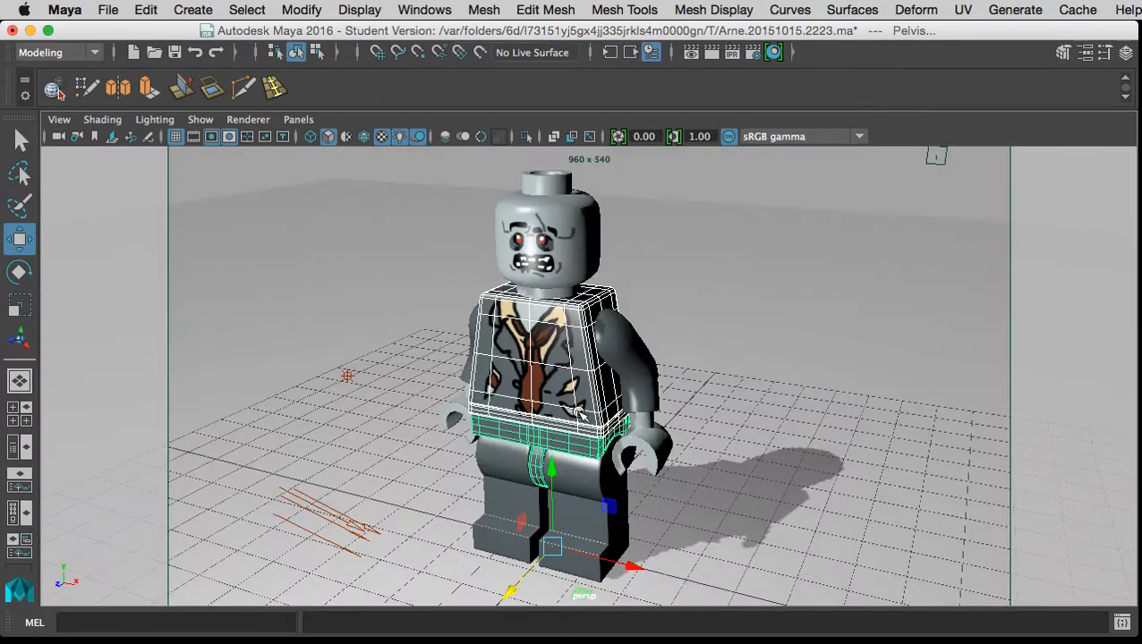
left_click(705, 276)
left_click_drag(547, 452, 551, 420)
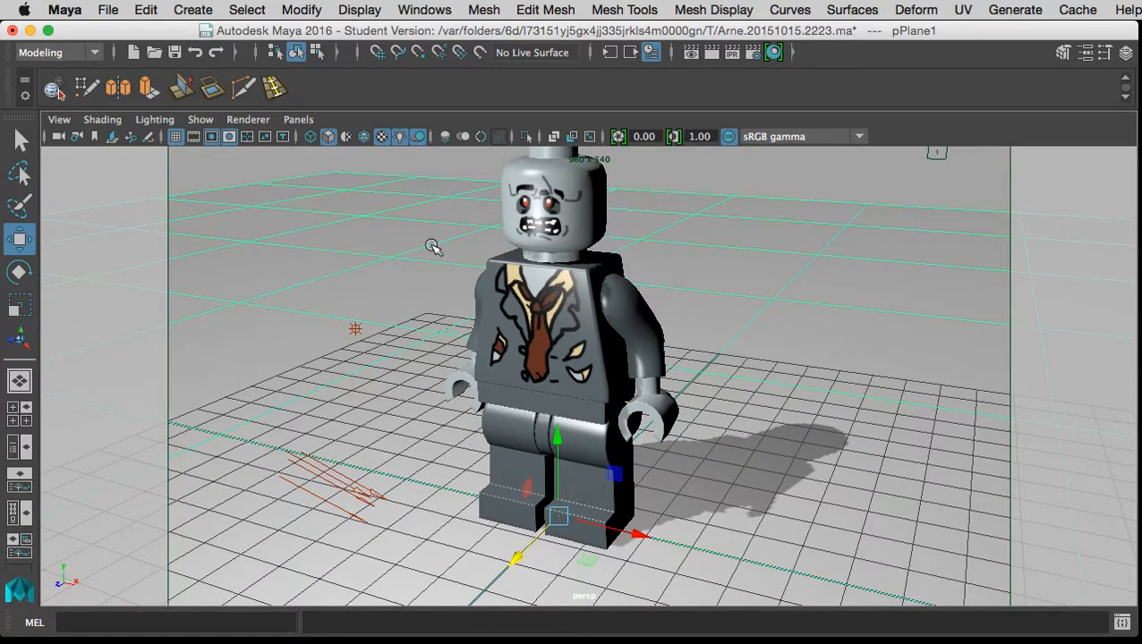
left_click_drag(468, 325, 270, 343)
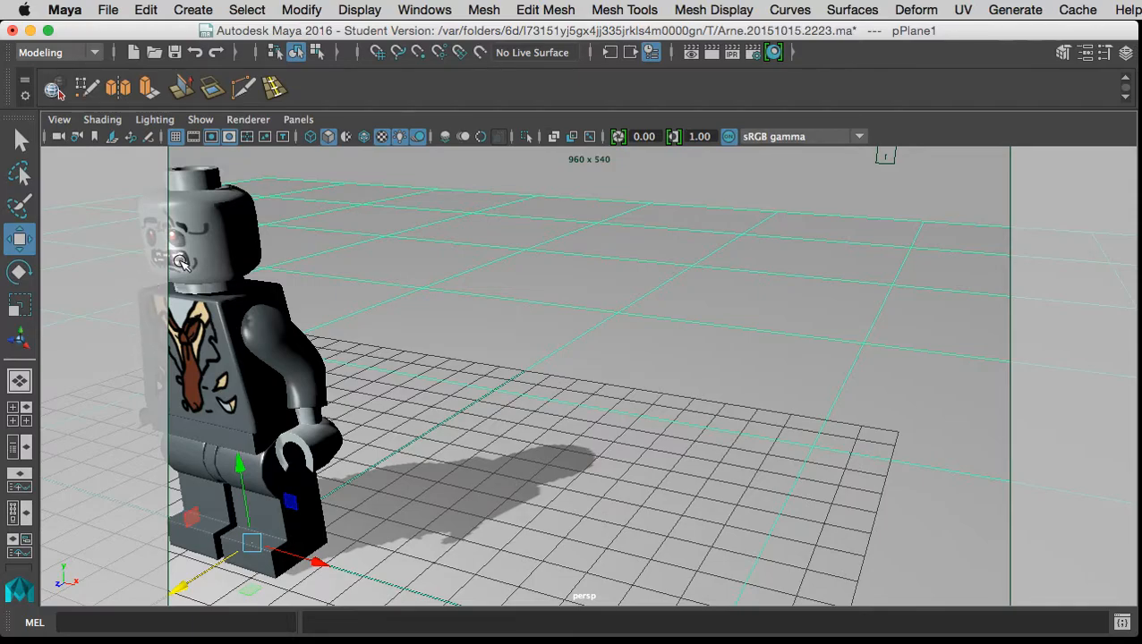
left_click_drag(201, 306, 559, 367)
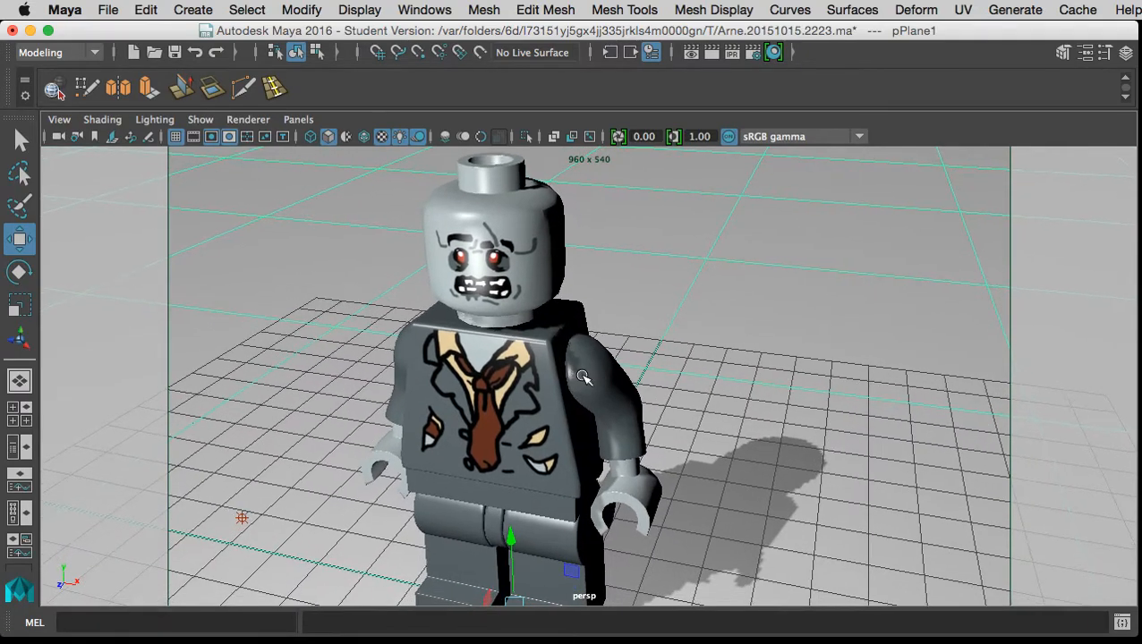
scroll(580, 375, "down", 3)
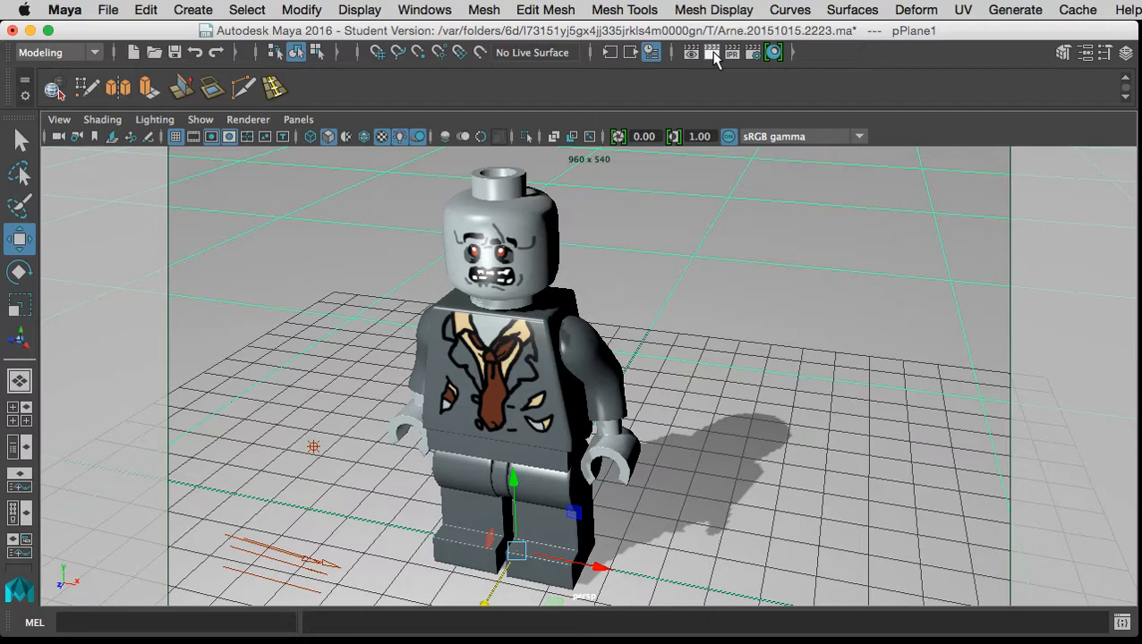
Render the perspective view with mental ray and save the scene, accepting the student version notice.
left_click(712, 53)
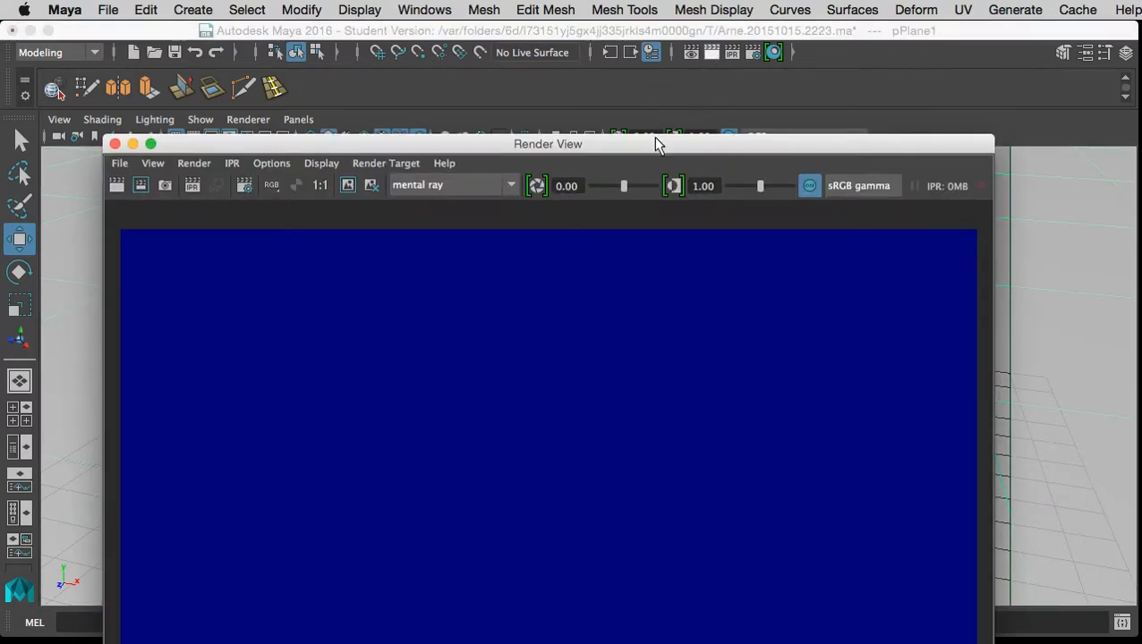
left_click_drag(655, 139, 678, 30)
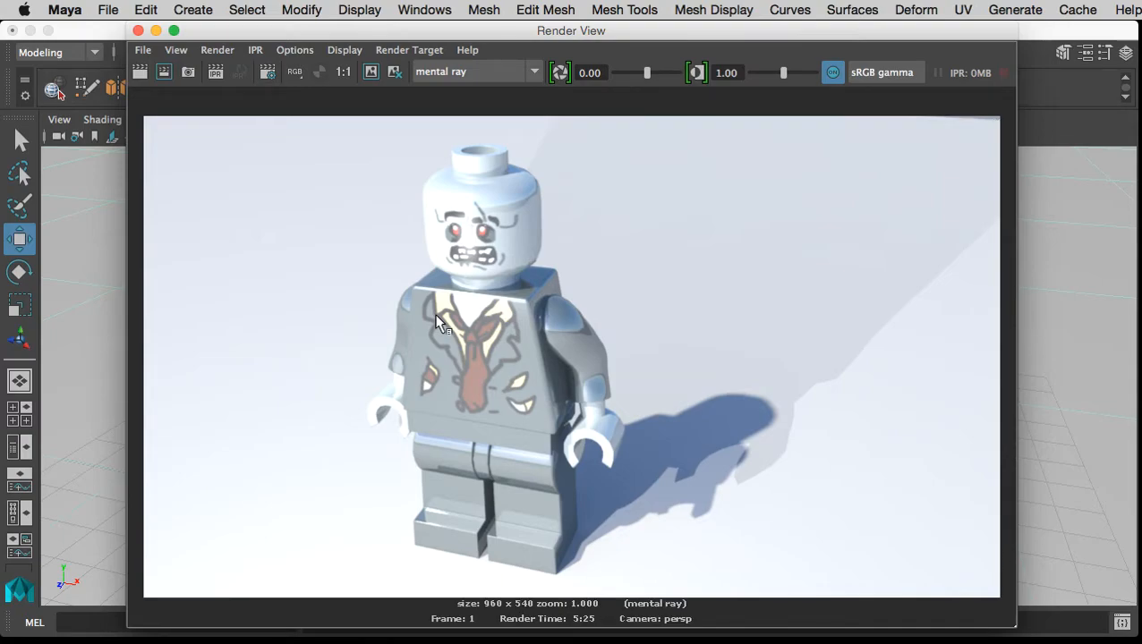
key("q")
key("ctrl+s")
left_click(810, 581)
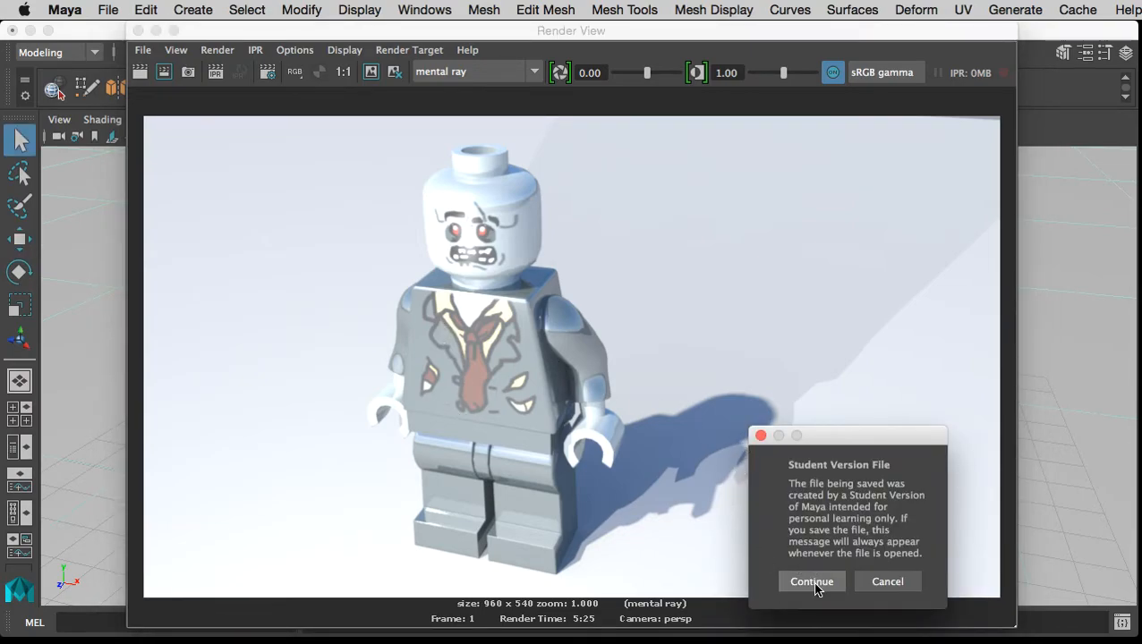
Save the rendered image as a raw JPEG named Render01 in the Desktop's Lego texturing folder, and close the Render View.
key("w")
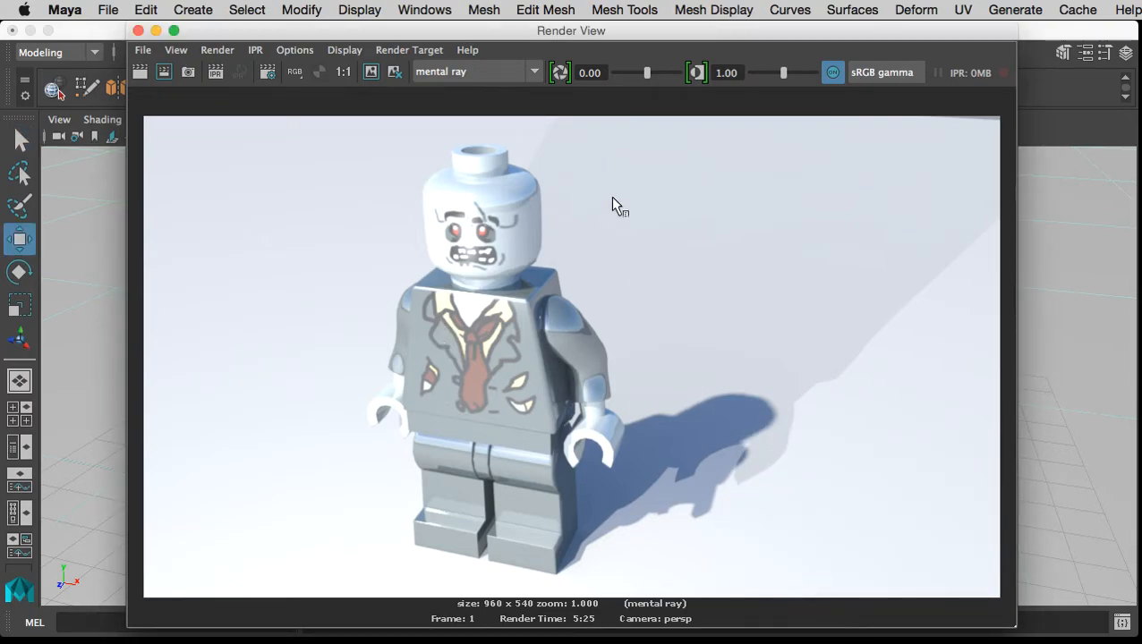
left_click(141, 53)
left_click(161, 213)
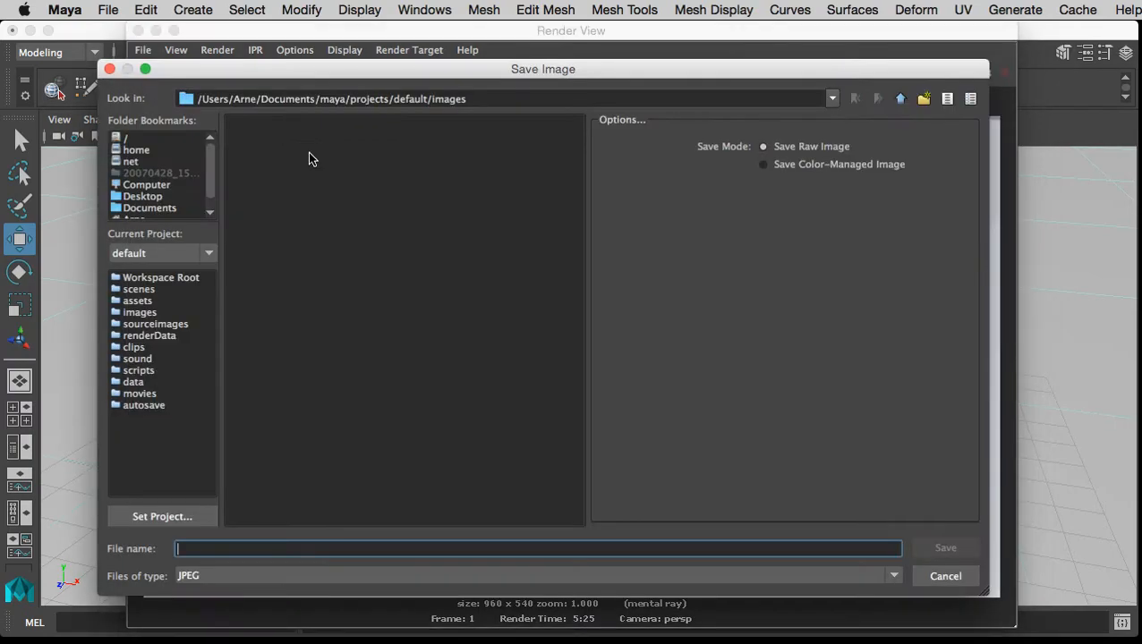
left_click(160, 197)
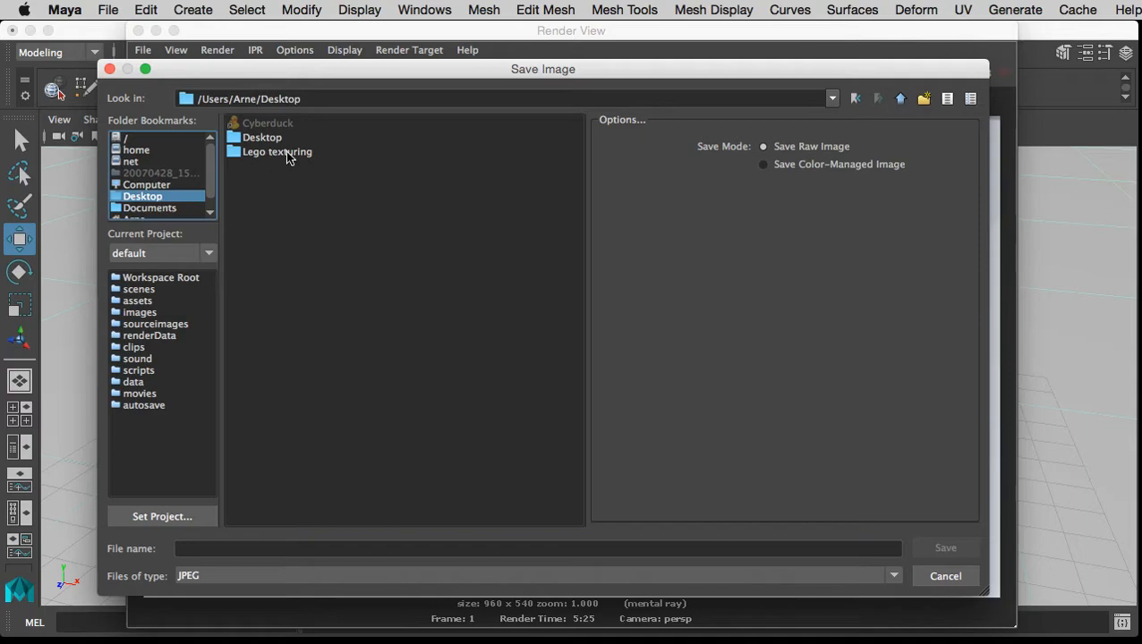
double_click(259, 151)
left_click(230, 547)
type("Render01")
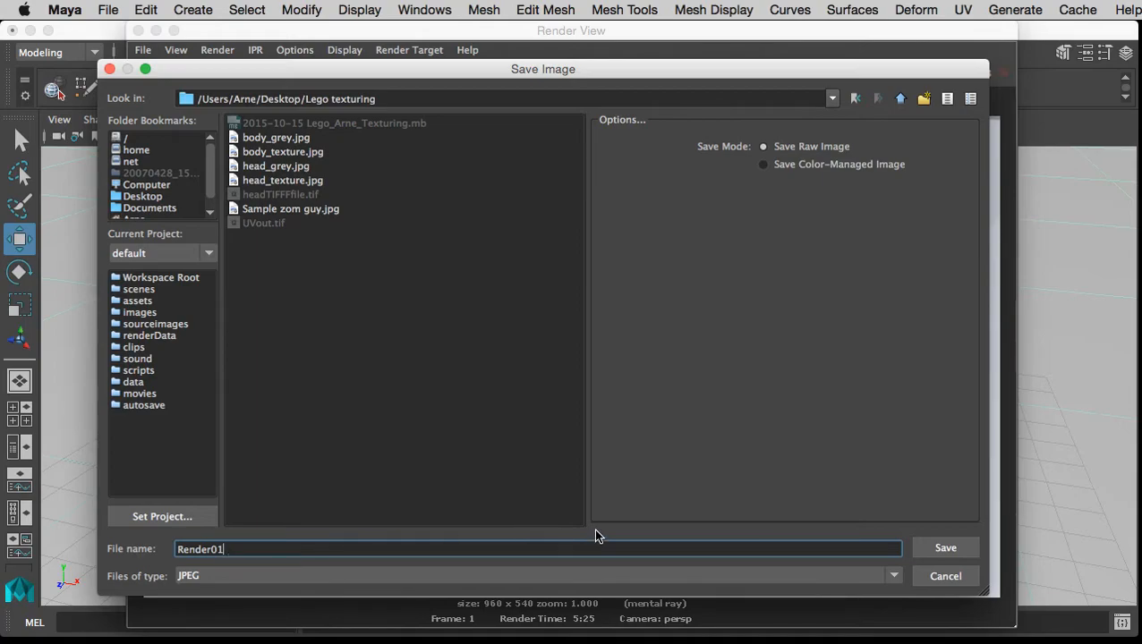
left_click(941, 547)
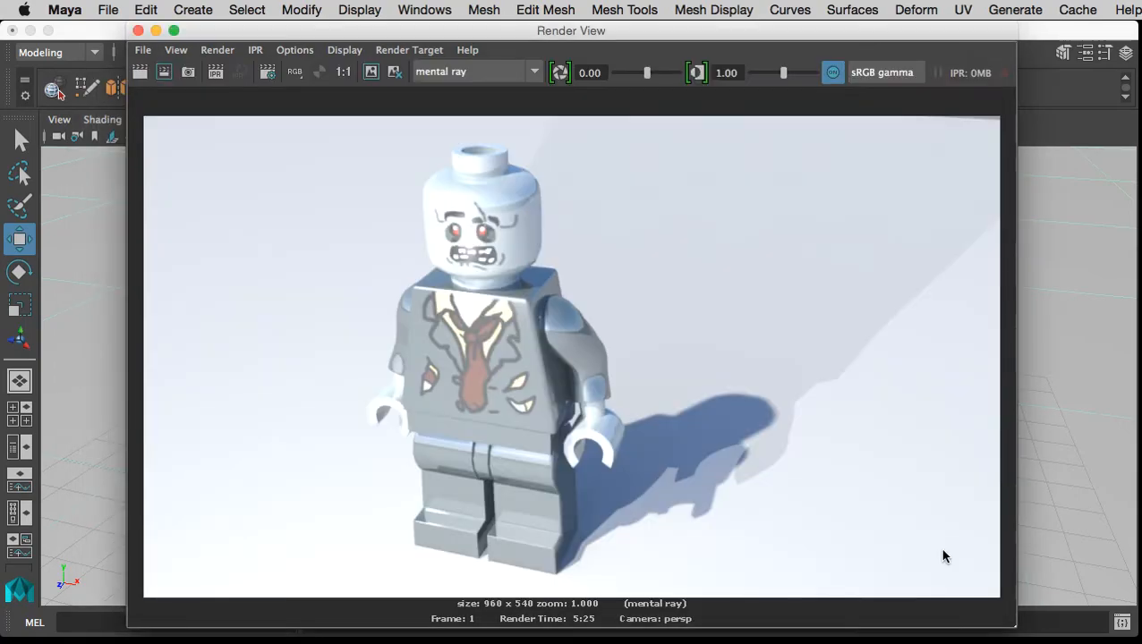
left_click(137, 31)
Switch to Finder, open Render01.jpg from the Lego texturing folder, and examine the figure's shading, reflections and shadows before closing the image.
key("super+Tab")
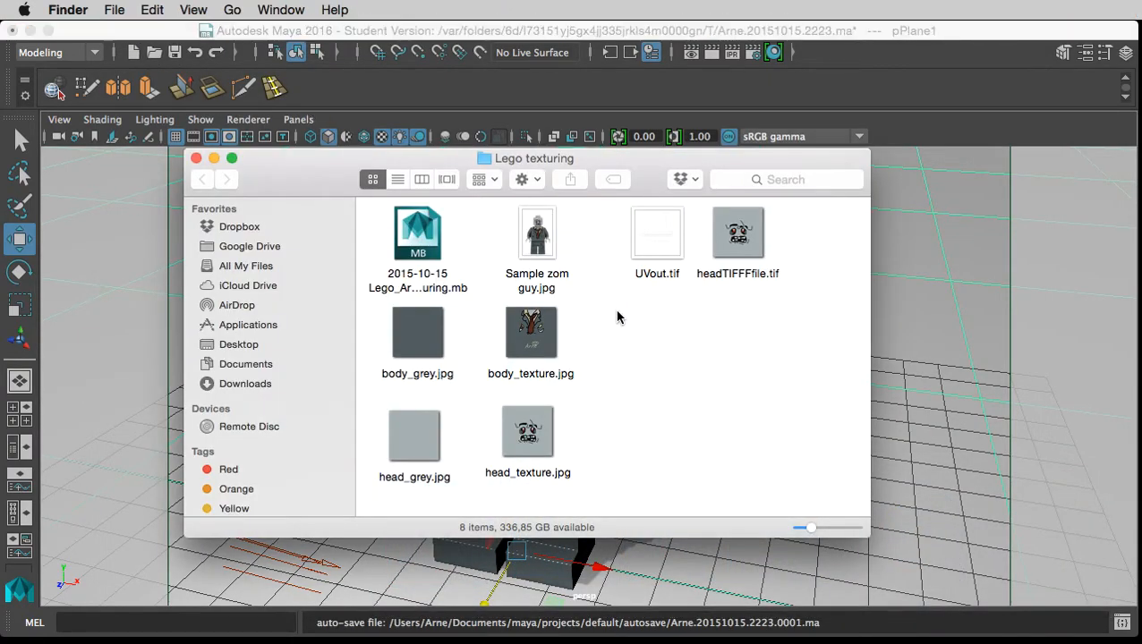
left_click_drag(638, 179, 608, 217)
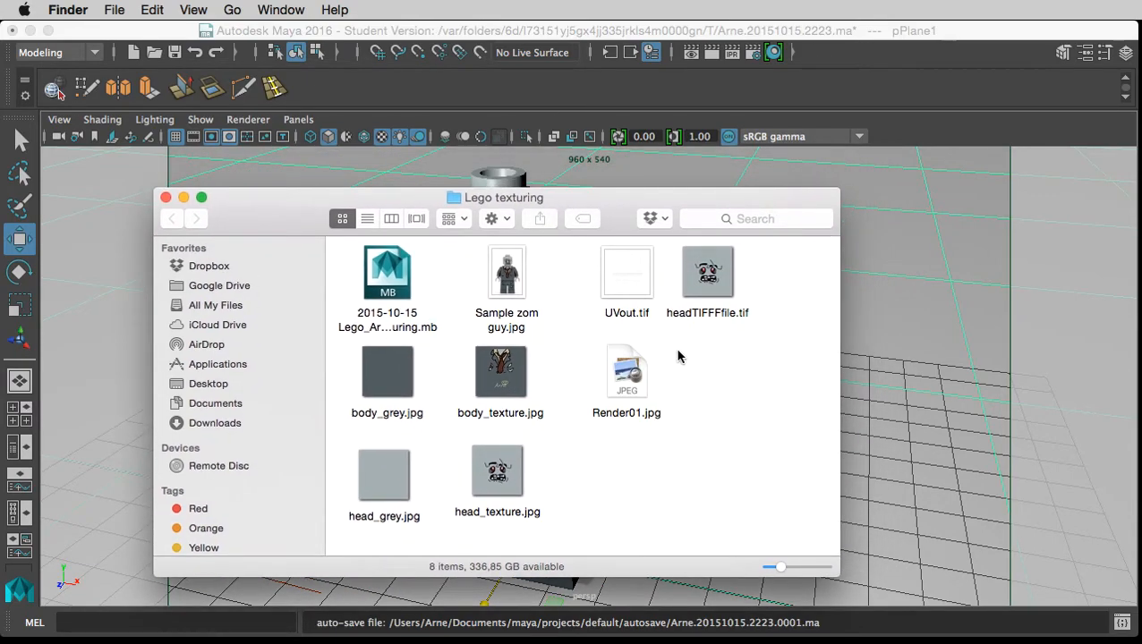
left_click(628, 383)
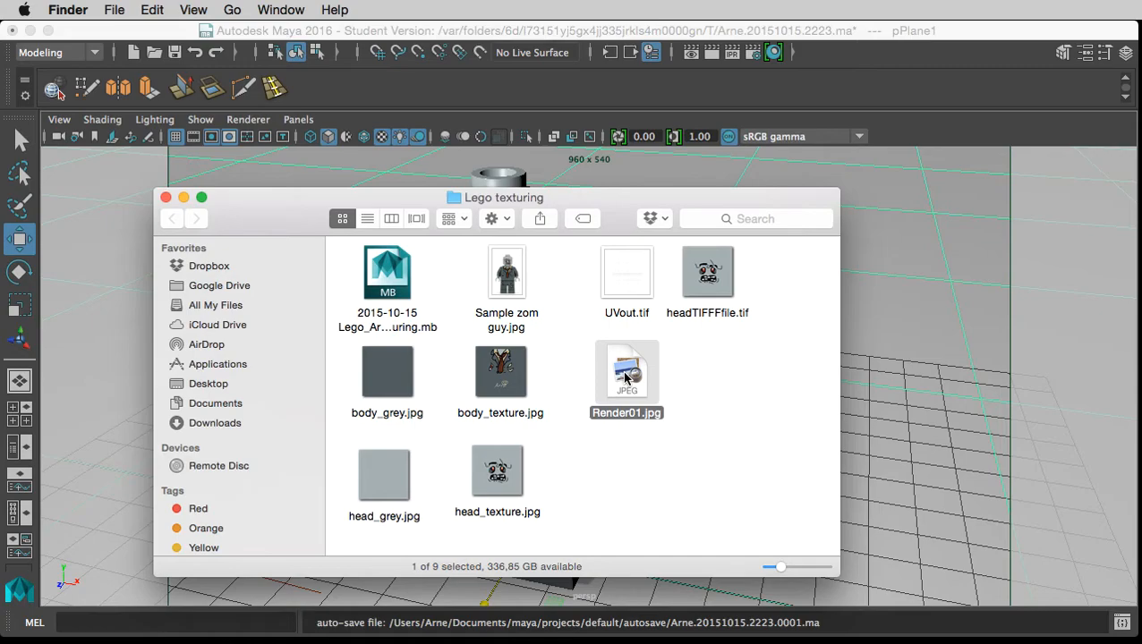
double_click(627, 378)
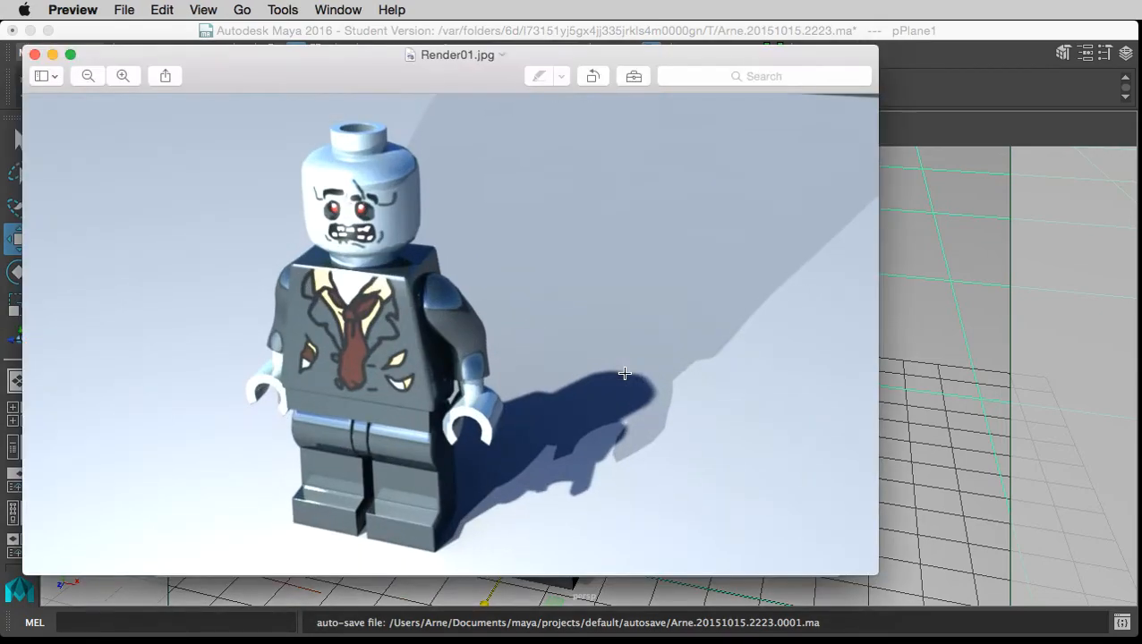
left_click_drag(343, 68, 414, 85)
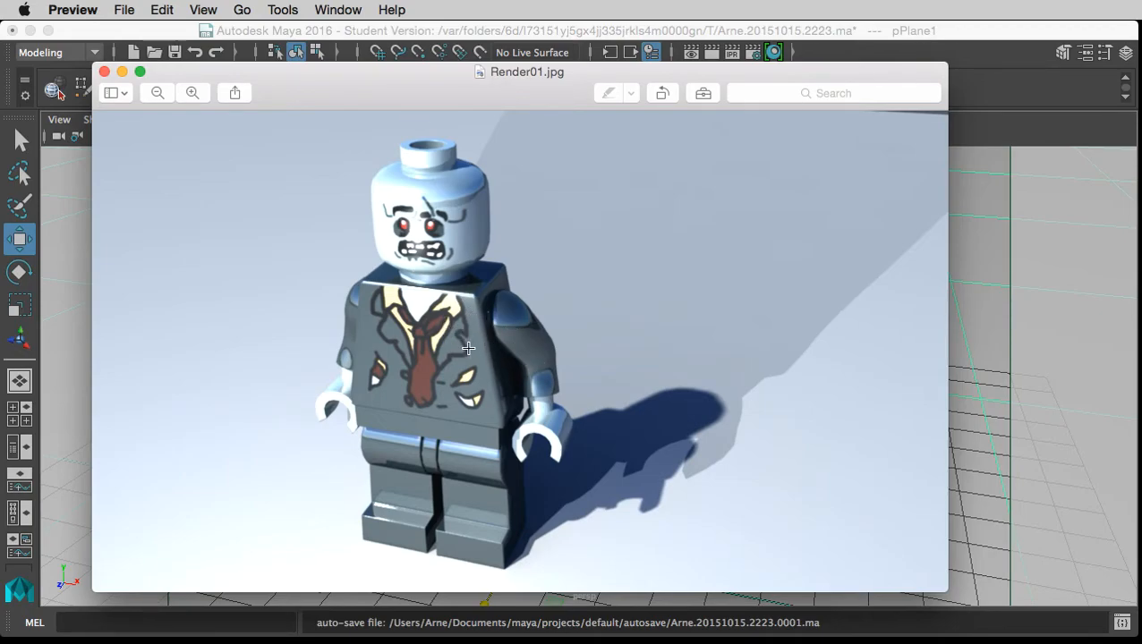
left_click(196, 91)
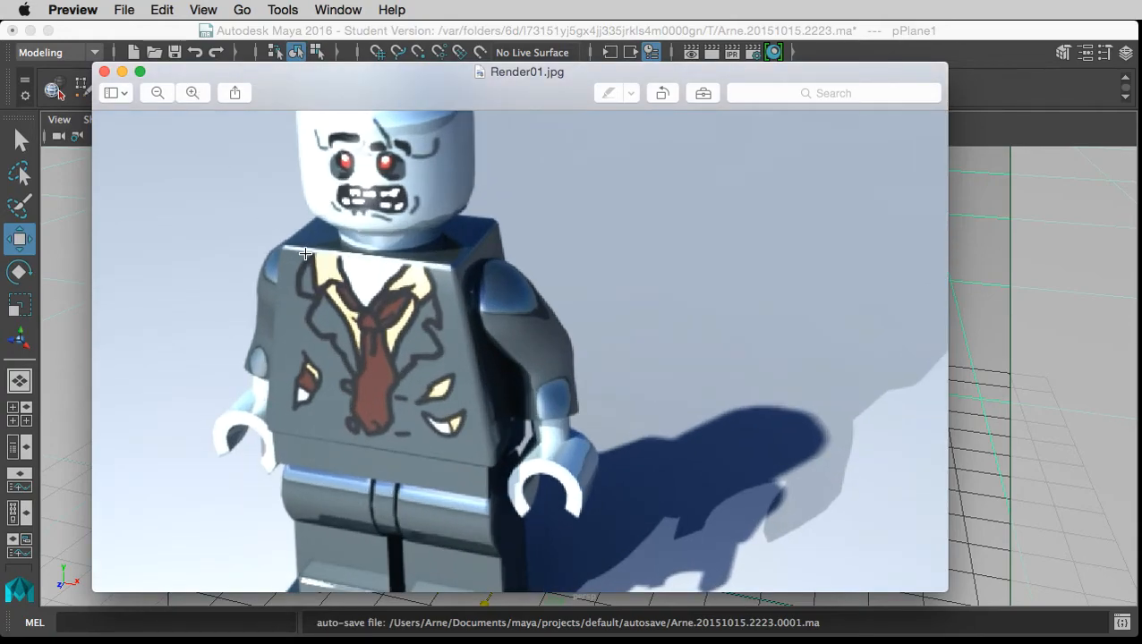
scroll(219, 171, "left", 5)
left_click(156, 93)
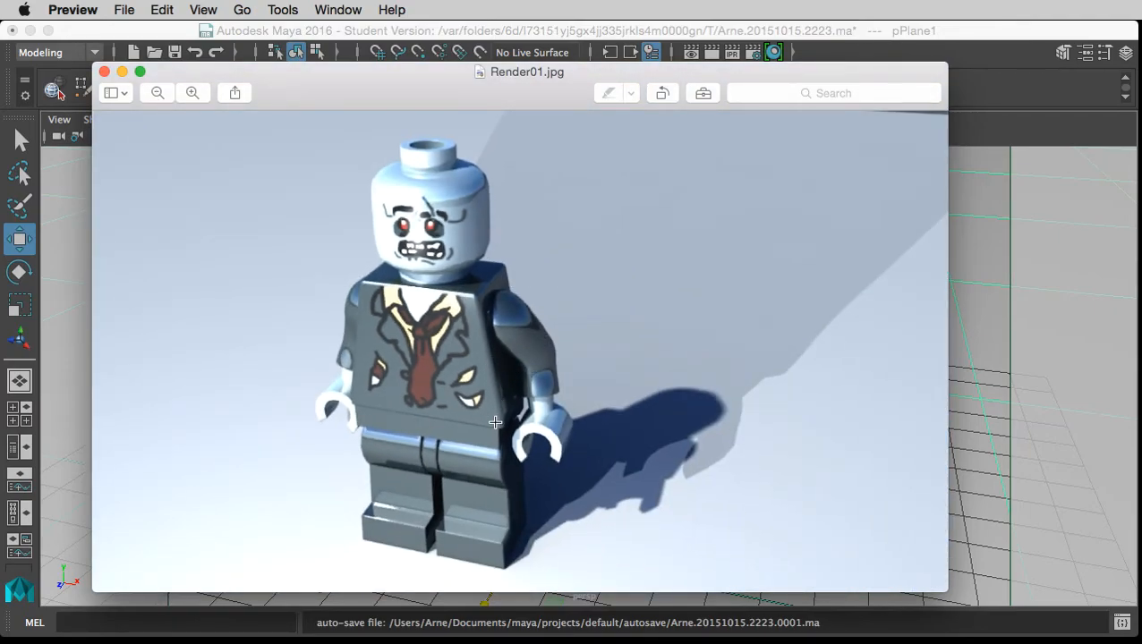
mouse_move(336, 81)
left_mouse_down()
mouse_move(349, 68)
mouse_move(349, 92)
left_mouse_up()
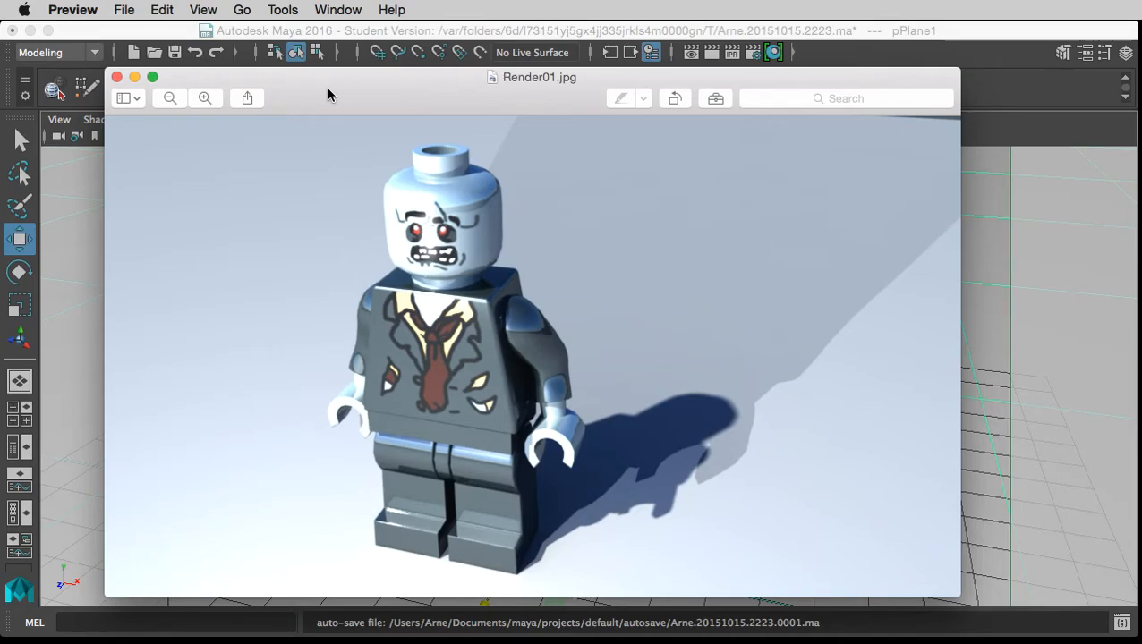
left_click_drag(327, 87, 343, 87)
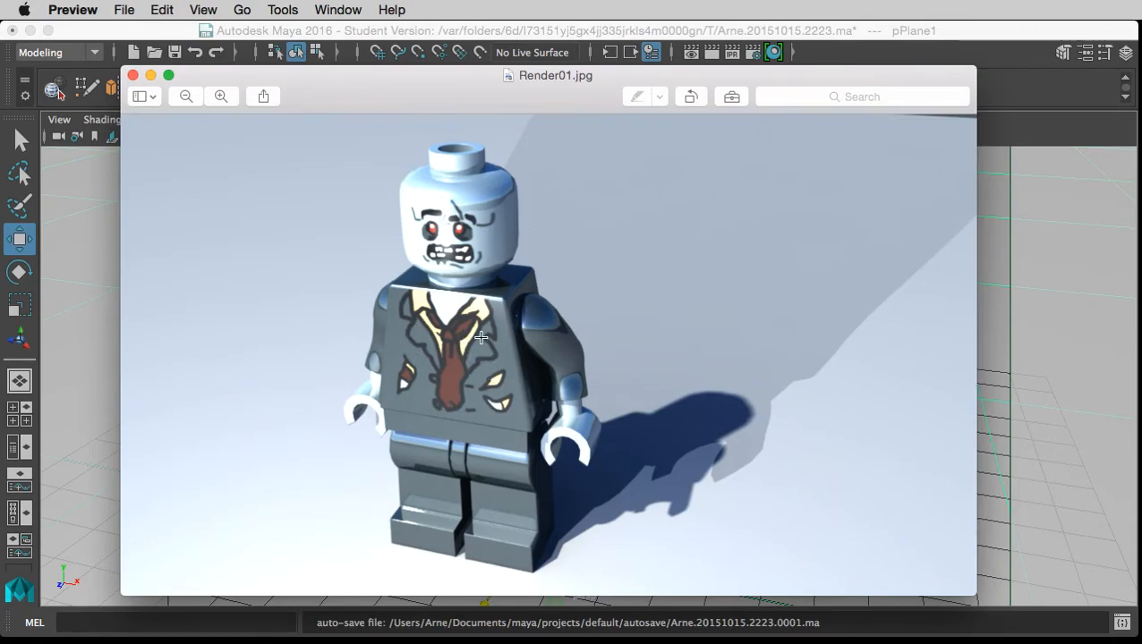
left_click(133, 77)
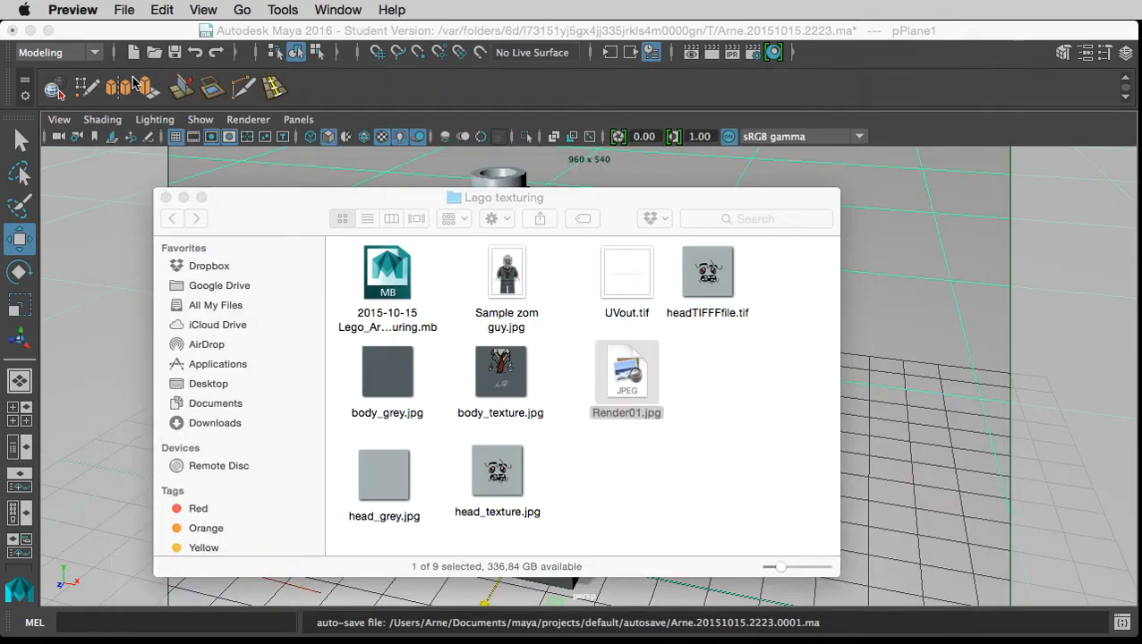
Switch back to Maya, show the Hypershade beside the perspective view, and lower the Bodycolour material's reflectivity to its minimum.
left_click(130, 191)
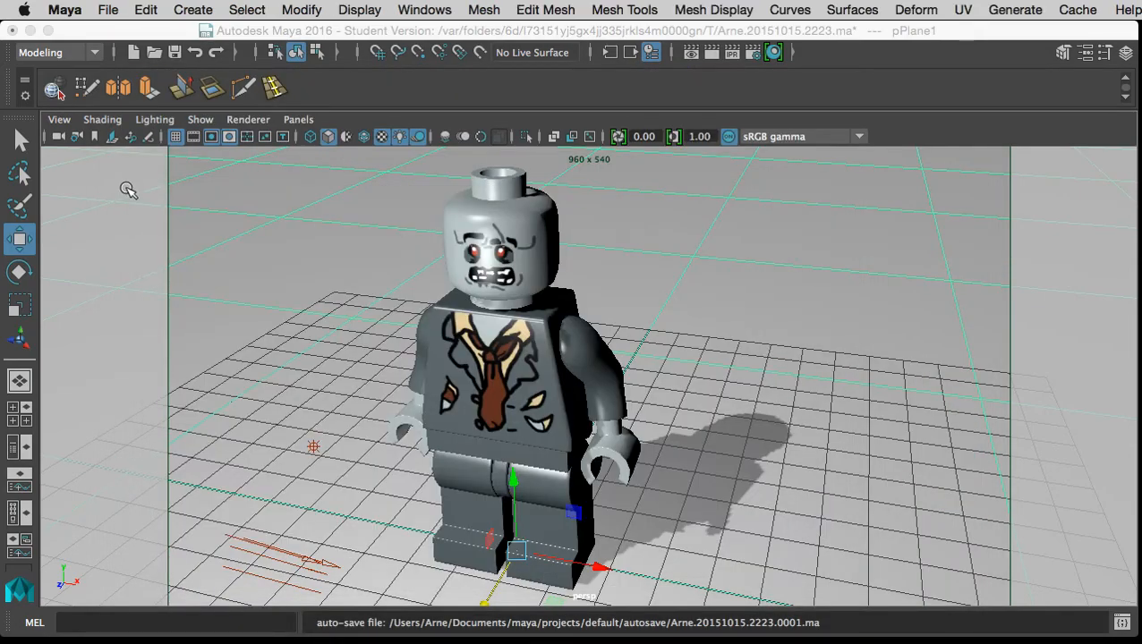
left_click(18, 514)
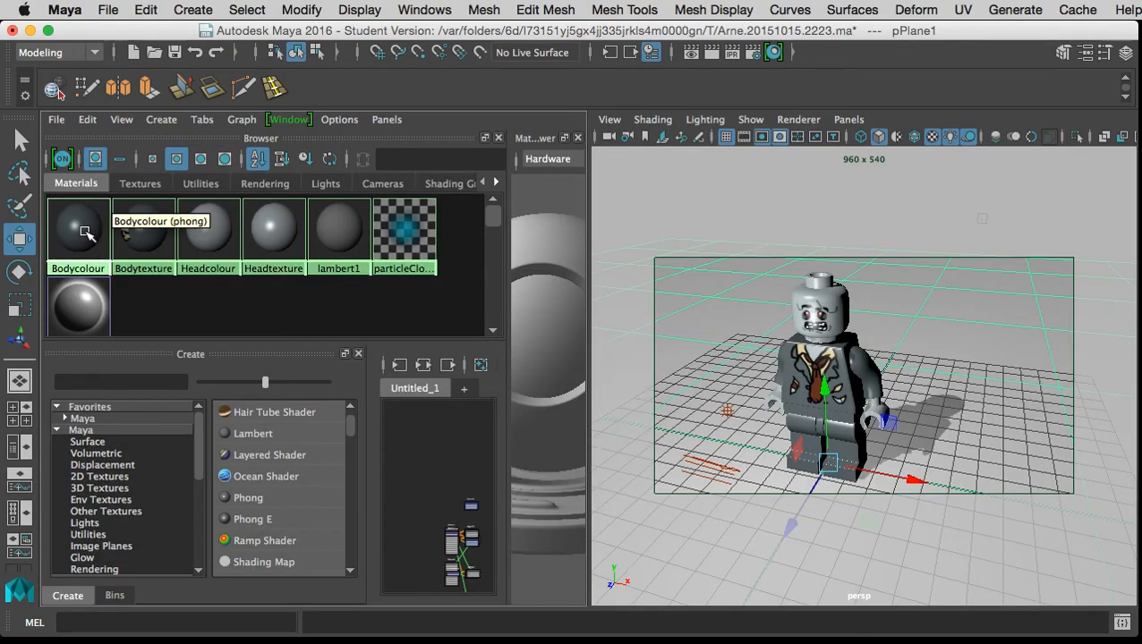
double_click(85, 234)
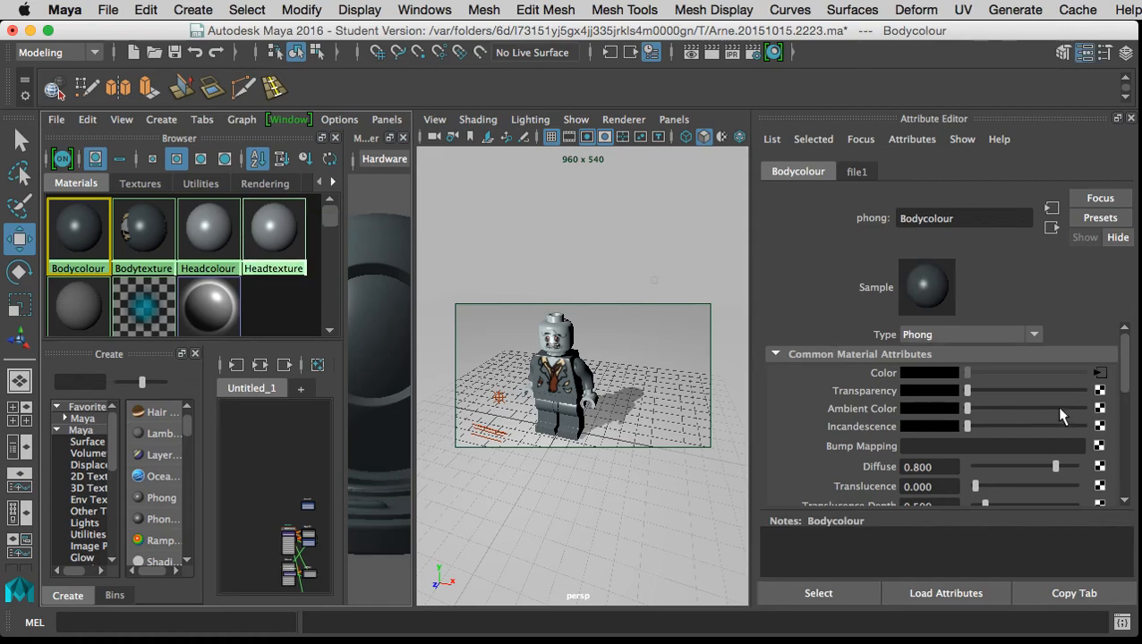
scroll(1016, 418, "down", 3)
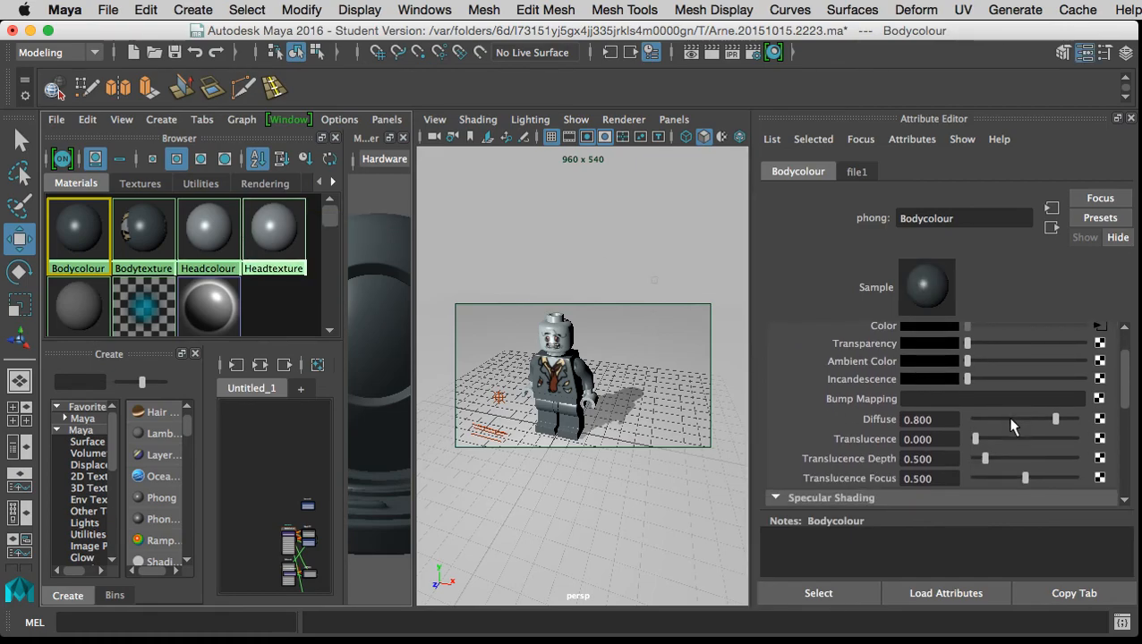
scroll(1011, 426, "down", 5)
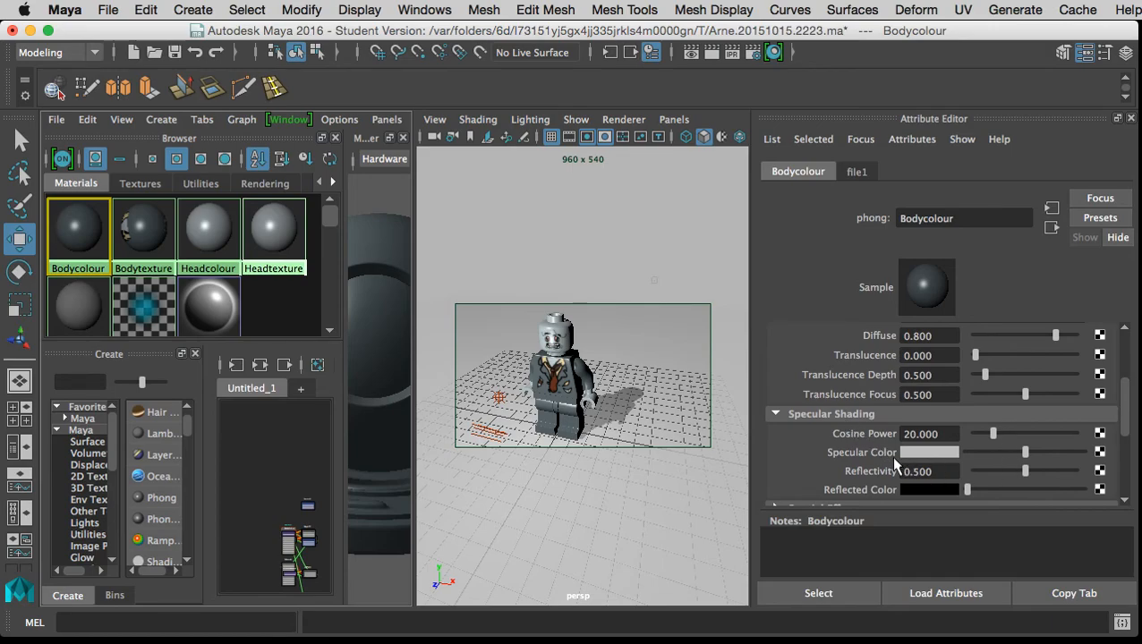
left_click_drag(1025, 472, 964, 480)
Set the reflectivity of the Bodytexture, Headcolour and Headtexture materials to 0.
left_click(152, 251)
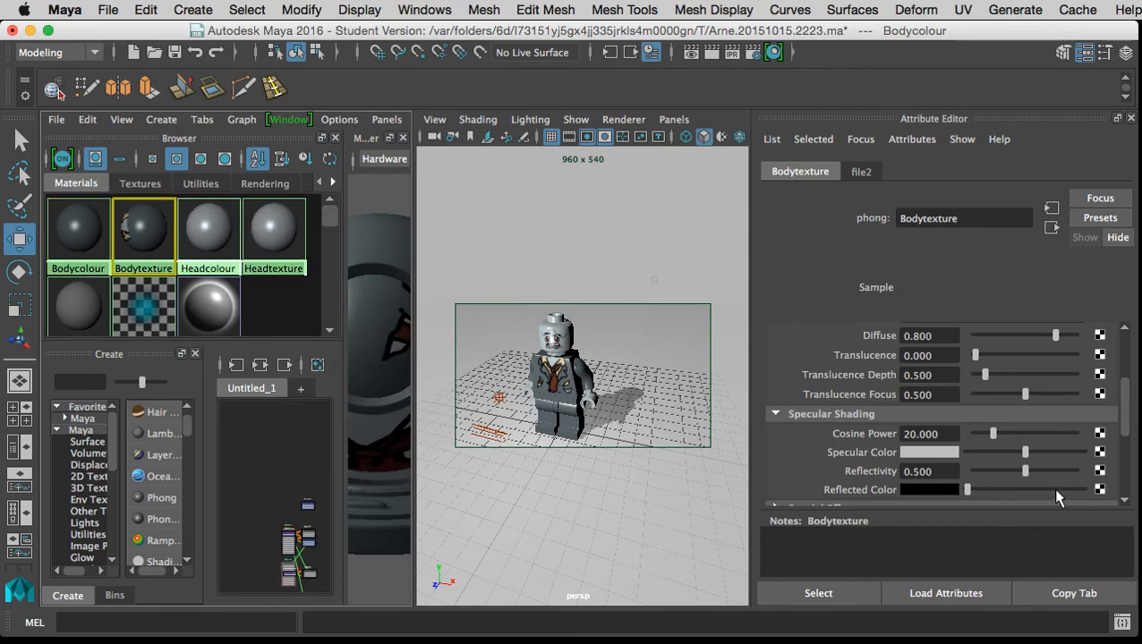
left_click_drag(1009, 482, 947, 481)
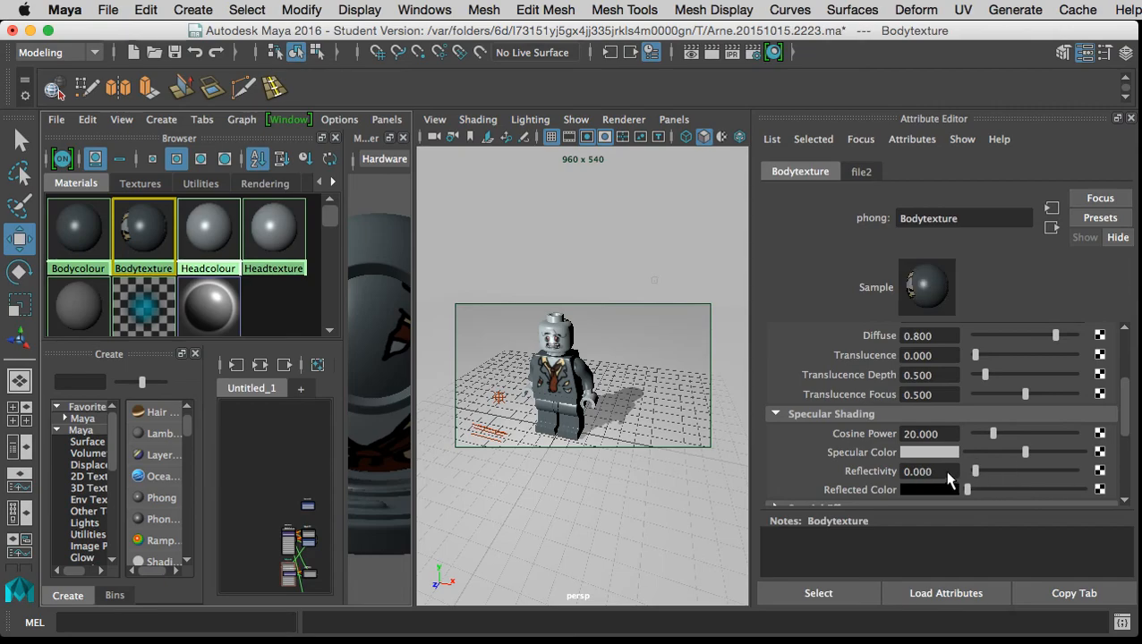
left_click(219, 222)
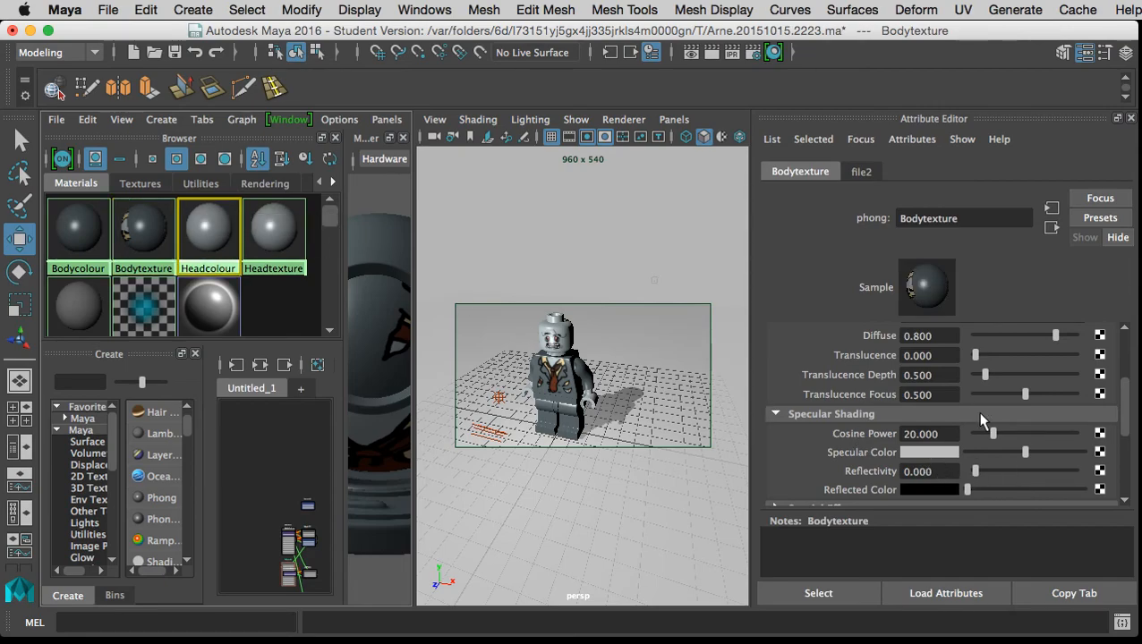
left_click_drag(983, 477, 941, 477)
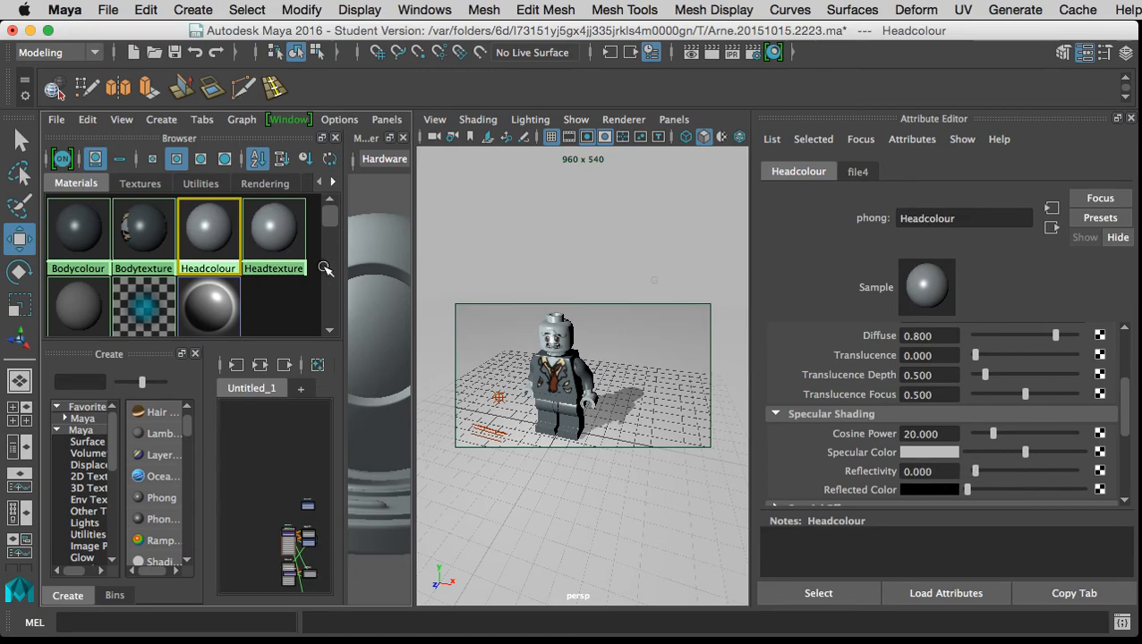
left_click(273, 243)
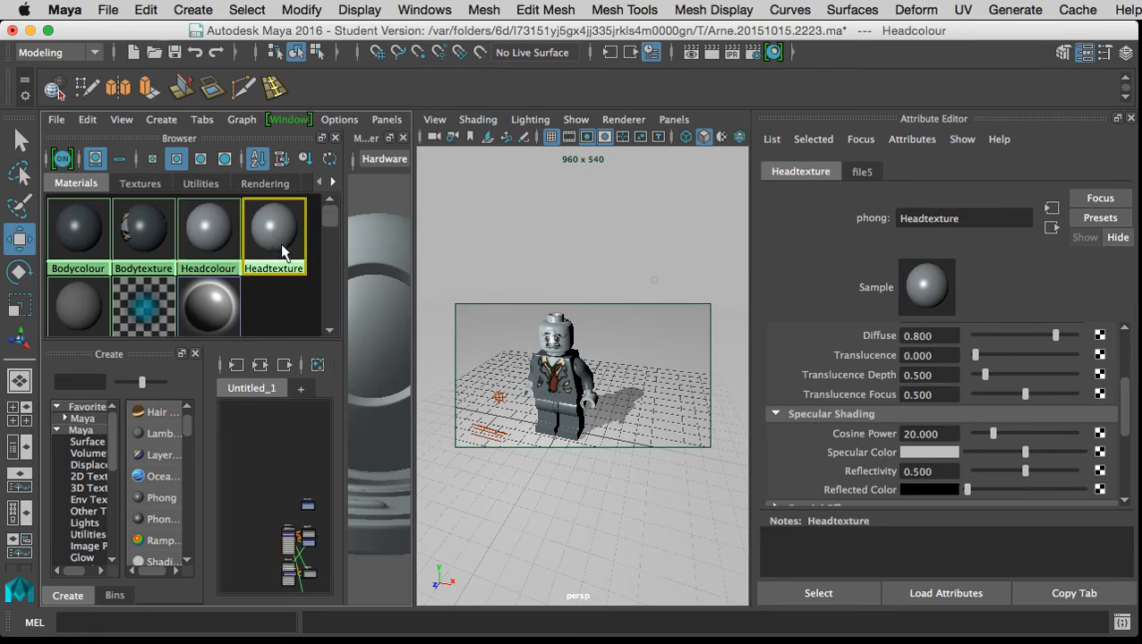
left_click_drag(976, 472, 941, 478)
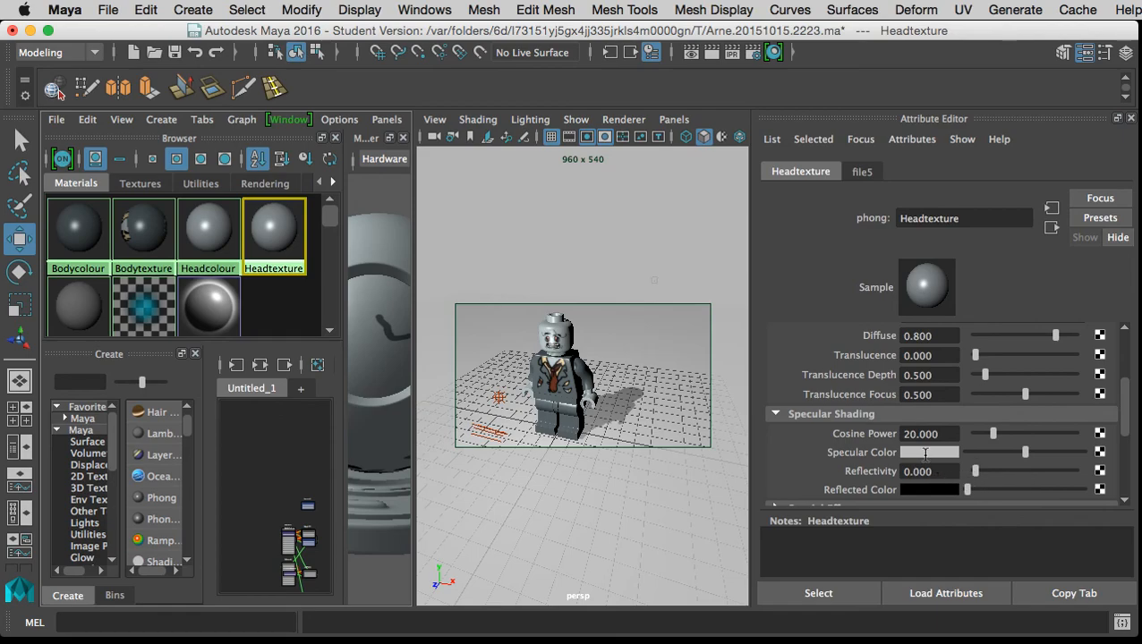